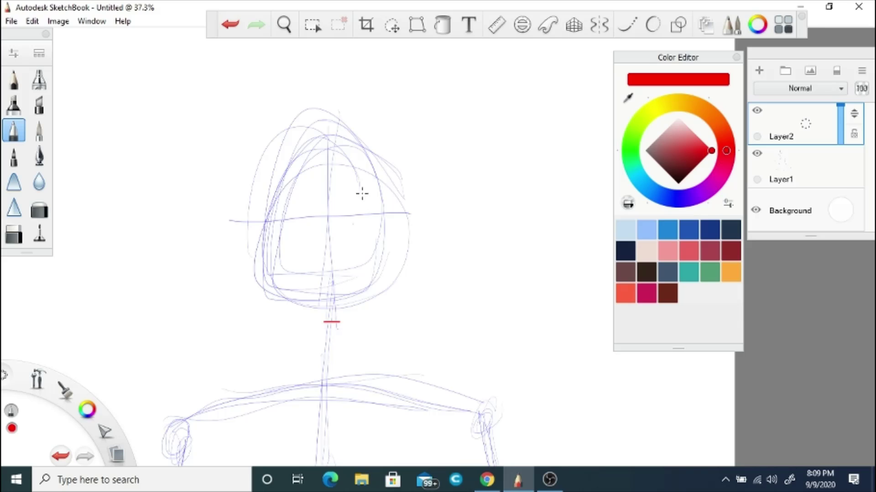
# - Undo the last stroke and outline the head and both sides of the neck in red on Layer2
pyautogui.hotkey('ctrl', 'z')
pyautogui.moveTo(265, 215)
pyautogui.mouseDown()
pyautogui.moveTo(265, 287)
pyautogui.moveTo(314, 329)
pyautogui.mouseUp()
pyautogui.moveTo(401, 203)
pyautogui.mouseDown()
pyautogui.moveTo(391, 279)
pyautogui.moveTo(347, 323)
pyautogui.mouseUp()
pyautogui.moveTo(305, 321)
pyautogui.mouseDown()
pyautogui.moveTo(346, 320)
pyautogui.moveTo(268, 169)
pyautogui.moveTo(404, 228)
pyautogui.mouseUp()
pyautogui.moveTo(367, 132)
pyautogui.mouseDown()
pyautogui.moveTo(287, 306)
pyautogui.moveTo(288, 355)
pyautogui.mouseUp()
pyautogui.moveTo(372, 299); pyautogui.dragTo(367, 358)
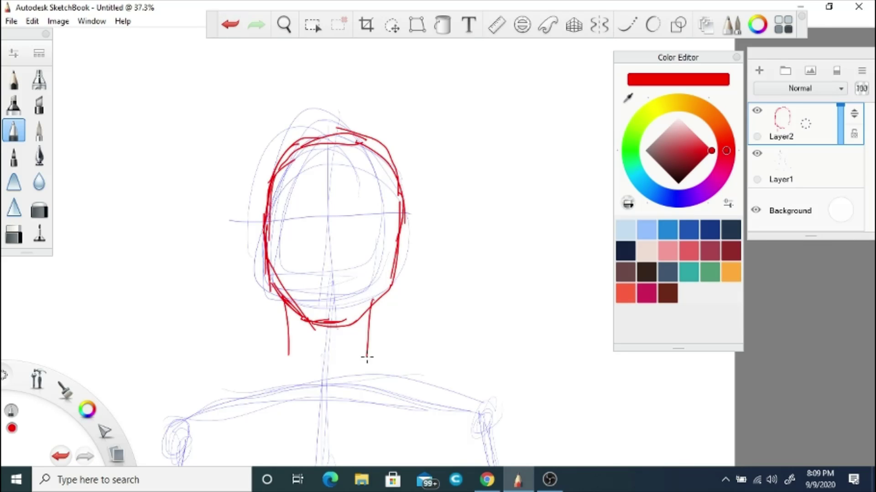
# - Draw the sloping neck-to-shoulder lines and the rounded outer contours of both shoulders
pyautogui.moveTo(438, 242); pyautogui.dragTo(436, 134)
pyautogui.moveTo(370, 229); pyautogui.dragTo(441, 274)
pyautogui.moveTo(287, 233)
pyautogui.mouseDown()
pyautogui.moveTo(214, 261)
pyautogui.moveTo(194, 290)
pyautogui.mouseUp()
pyautogui.moveTo(424, 269); pyautogui.dragTo(460, 281)
pyautogui.moveTo(464, 279)
pyautogui.mouseDown()
pyautogui.moveTo(488, 282)
pyautogui.moveTo(542, 334)
pyautogui.moveTo(542, 380)
pyautogui.mouseUp()
pyautogui.moveTo(191, 288)
pyautogui.mouseDown()
pyautogui.moveTo(136, 348)
pyautogui.moveTo(137, 392)
pyautogui.mouseUp()
# - Draw the bulging outer contours of the upper arms and forearms down toward the wrists
pyautogui.moveTo(259, 202); pyautogui.dragTo(396, 230)
pyautogui.moveTo(216, 263); pyautogui.dragTo(219, 312)
pyautogui.moveTo(219, 314); pyautogui.dragTo(200, 340)
pyautogui.moveTo(196, 346); pyautogui.dragTo(203, 369)
pyautogui.moveTo(580, 251)
pyautogui.mouseDown()
pyautogui.moveTo(456, 226)
pyautogui.moveTo(458, 315)
pyautogui.moveTo(504, 396)
pyautogui.mouseUp()
pyautogui.moveTo(287, 128)
pyautogui.mouseDown()
pyautogui.moveTo(326, 158)
pyautogui.moveTo(340, 145)
pyautogui.mouseUp()
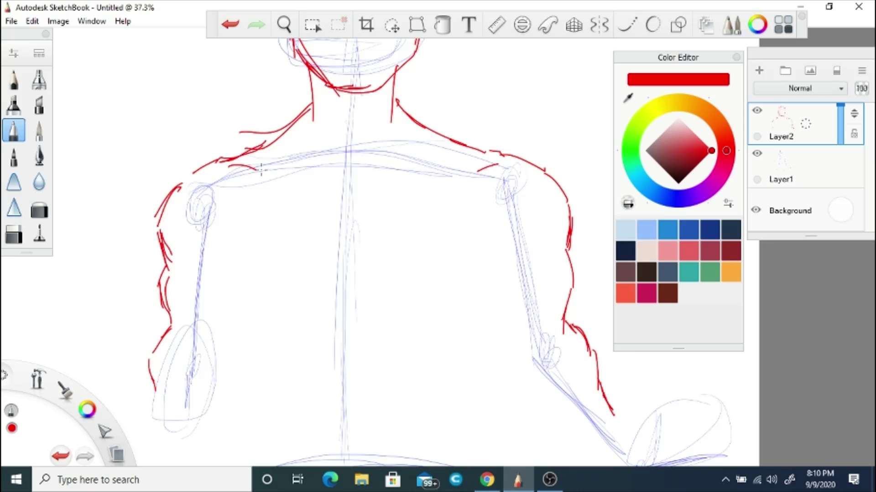
# - Draw both collarbones across the shoulders, meeting in a small notch at the base of the neck
pyautogui.moveTo(261, 169); pyautogui.dragTo(294, 179)
pyautogui.moveTo(433, 183); pyautogui.dragTo(474, 168)
pyautogui.moveTo(304, 178); pyautogui.dragTo(344, 188)
pyautogui.moveTo(422, 183); pyautogui.dragTo(365, 191)
pyautogui.moveTo(327, 184); pyautogui.dragTo(356, 192)
pyautogui.moveTo(351, 185); pyautogui.dragTo(354, 202)
pyautogui.moveTo(369, 189)
pyautogui.mouseDown()
pyautogui.moveTo(330, 175)
pyautogui.moveTo(371, 159)
pyautogui.moveTo(349, 176)
pyautogui.mouseUp()
# - Draw the neck muscles as slanted lines converging from beneath the jaw onto the collarbones
pyautogui.moveTo(378, 96); pyautogui.dragTo(366, 179)
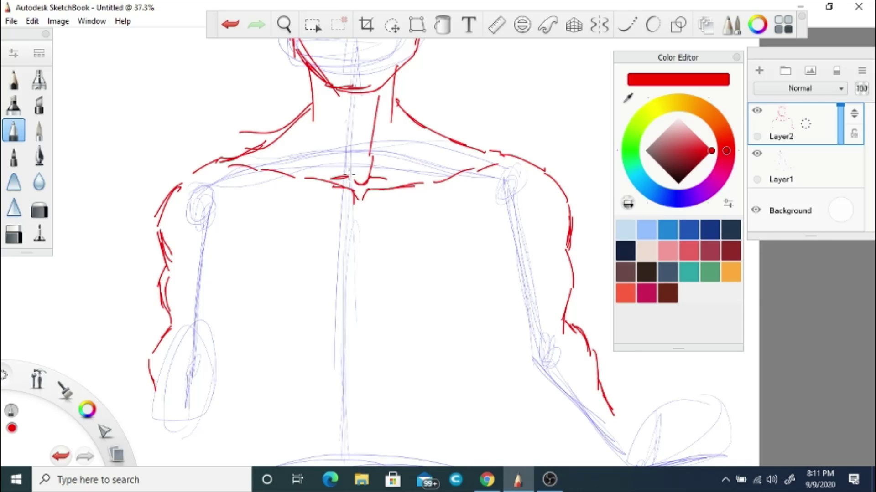
pyautogui.moveTo(333, 93); pyautogui.dragTo(354, 183)
pyautogui.moveTo(314, 163); pyautogui.dragTo(298, 180)
pyautogui.moveTo(312, 93); pyautogui.dragTo(318, 134)
pyautogui.moveTo(392, 110); pyautogui.dragTo(410, 175)
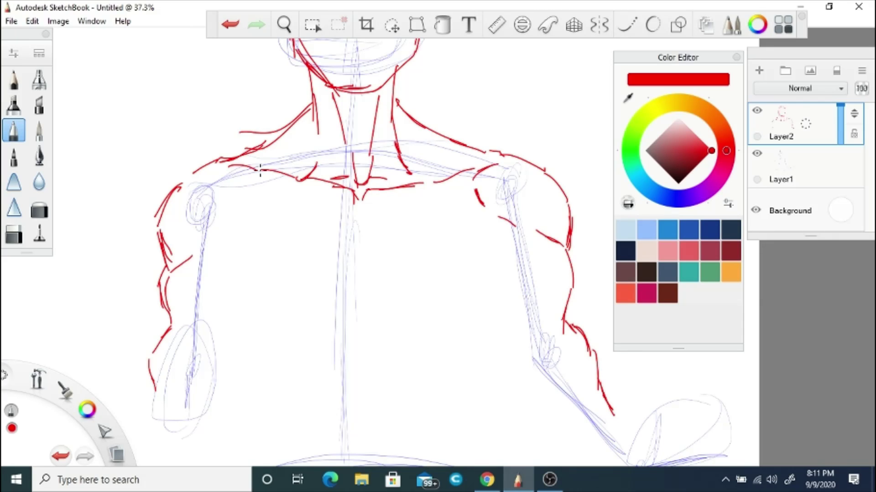
# - Draw the shoulder-to-armpit contour on the left side and the inner chest edges along the sternum
pyautogui.moveTo(260, 171); pyautogui.dragTo(266, 177)
pyautogui.moveTo(267, 190); pyautogui.dragTo(242, 231)
pyautogui.moveTo(252, 214); pyautogui.dragTo(217, 241)
pyautogui.moveTo(359, 197); pyautogui.dragTo(376, 264)
pyautogui.moveTo(358, 238); pyautogui.dragTo(350, 267)
pyautogui.moveTo(409, 275); pyautogui.dragTo(388, 269)
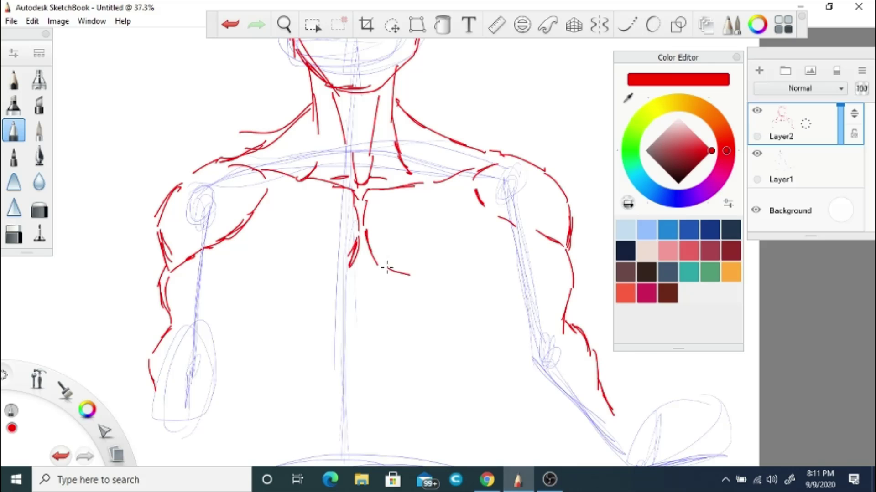
# - Draw the lower edges of both chest muscles and connect their outer corners to the armpits
pyautogui.moveTo(514, 233); pyautogui.dragTo(482, 280)
pyautogui.moveTo(266, 279); pyautogui.dragTo(337, 269)
pyautogui.moveTo(415, 275); pyautogui.dragTo(457, 279)
pyautogui.press('e')
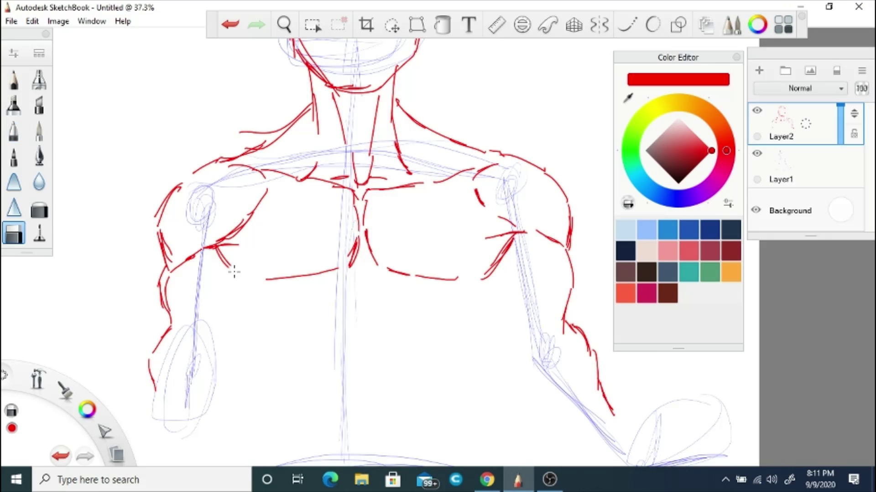
pyautogui.press('e')
pyautogui.moveTo(218, 245); pyautogui.dragTo(254, 276)
pyautogui.moveTo(506, 248); pyautogui.dragTo(479, 276)
# - Add angular accents on both sides of the sternum and an upper chest line beneath the left collarbone
pyautogui.moveTo(388, 215); pyautogui.dragTo(373, 242)
pyautogui.moveTo(337, 212)
pyautogui.mouseDown()
pyautogui.moveTo(355, 223)
pyautogui.moveTo(353, 240)
pyautogui.mouseUp()
pyautogui.moveTo(301, 182); pyautogui.dragTo(268, 201)
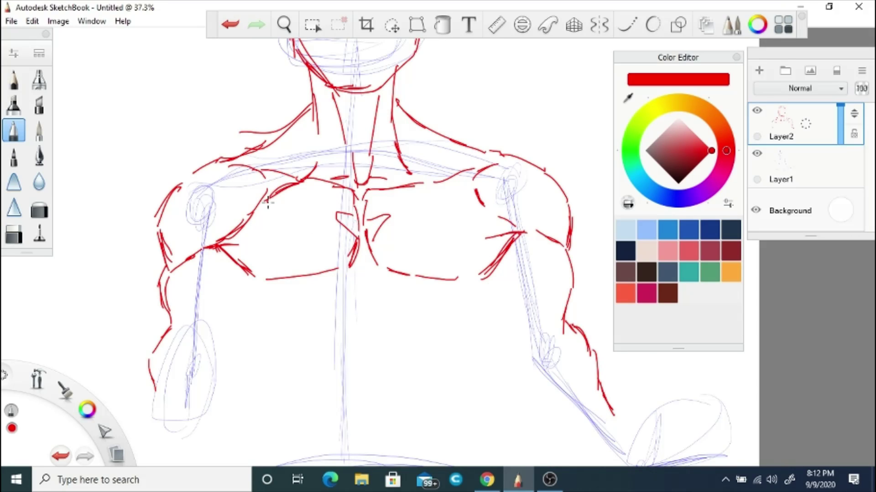
# - Draw both sides of the torso from the armpits down to the waist
pyautogui.press('space')
pyautogui.moveTo(345, 278); pyautogui.dragTo(306, 217)
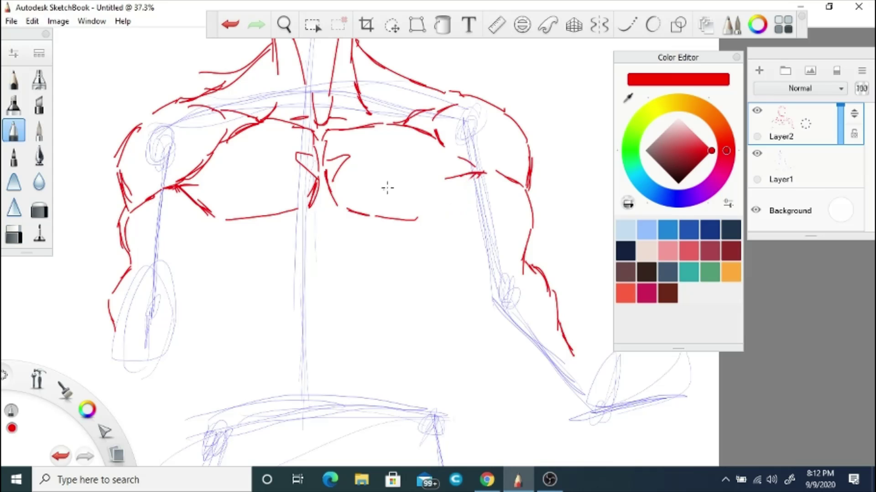
pyautogui.moveTo(441, 212)
pyautogui.mouseDown()
pyautogui.moveTo(431, 315)
pyautogui.moveTo(442, 414)
pyautogui.moveTo(428, 439)
pyautogui.mouseUp()
pyautogui.moveTo(203, 213)
pyautogui.mouseDown()
pyautogui.moveTo(210, 315)
pyautogui.moveTo(201, 412)
pyautogui.mouseUp()
# - Draw the inner contours of both arms from the armpits down to the forearms
pyautogui.press('space')
pyautogui.moveTo(313, 371); pyautogui.dragTo(342, 157)
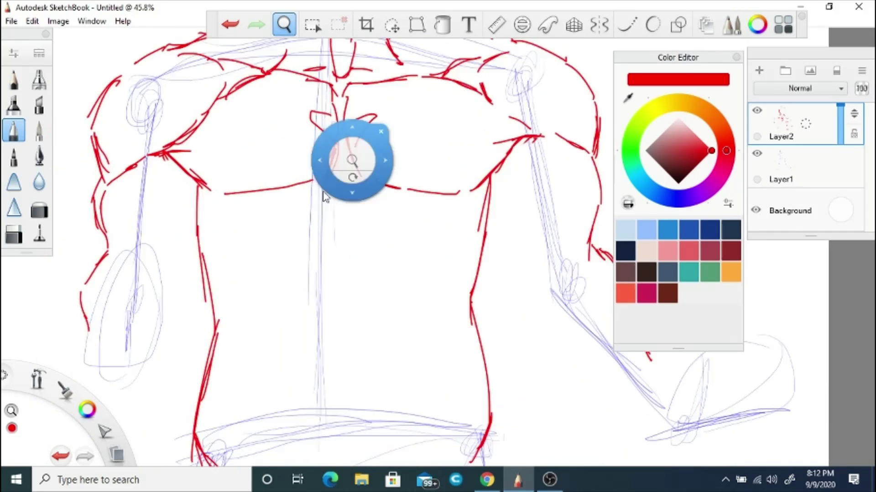
pyautogui.moveTo(244, 192)
pyautogui.mouseDown()
pyautogui.moveTo(241, 269)
pyautogui.moveTo(262, 309)
pyautogui.mouseUp()
pyautogui.moveTo(246, 237)
pyautogui.mouseDown()
pyautogui.moveTo(274, 297)
pyautogui.moveTo(135, 318)
pyautogui.mouseUp()
pyautogui.press('space')
pyautogui.moveTo(456, 196); pyautogui.dragTo(487, 310)
pyautogui.moveTo(465, 249); pyautogui.dragTo(484, 303)
pyautogui.moveTo(431, 232)
pyautogui.mouseDown()
pyautogui.moveTo(492, 390)
pyautogui.moveTo(531, 417)
pyautogui.mouseUp()
pyautogui.moveTo(456, 270); pyautogui.dragTo(414, 330)
# - Strengthen the outlines of both sides of the torso from the armpits down to the hips
pyautogui.press('space')
pyautogui.moveTo(458, 244)
pyautogui.mouseDown()
pyautogui.moveTo(301, 323)
pyautogui.moveTo(357, 211)
pyautogui.moveTo(387, 293)
pyautogui.mouseUp()
pyautogui.press('e')
pyautogui.hotkey('ctrl', 'z')
pyautogui.press('e')
pyautogui.moveTo(397, 228)
pyautogui.mouseDown()
pyautogui.moveTo(381, 294)
pyautogui.moveTo(388, 387)
pyautogui.mouseUp()
pyautogui.moveTo(268, 281); pyautogui.dragTo(263, 383)
pyautogui.moveTo(250, 244); pyautogui.dragTo(263, 380)
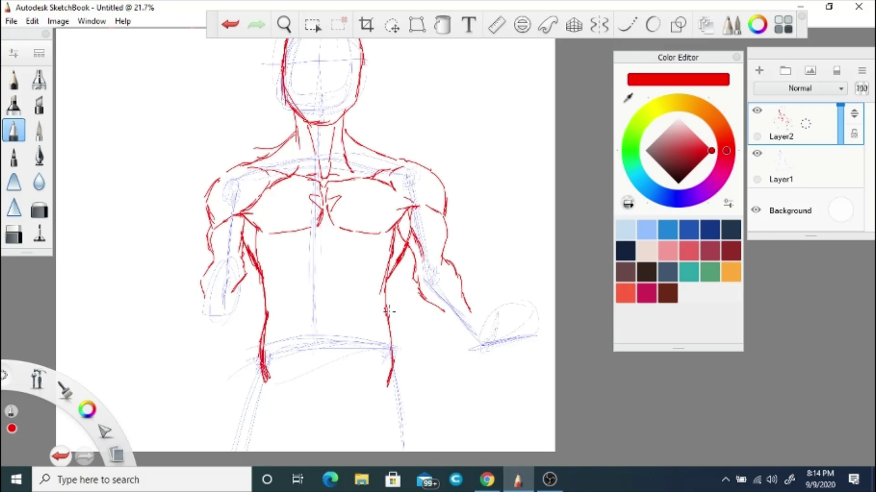
# - Reinforce the waist and hips and extend the outer thigh lines to the lower edge of the canvas
pyautogui.moveTo(387, 300); pyautogui.dragTo(391, 380)
pyautogui.moveTo(264, 352); pyautogui.dragTo(255, 386)
pyautogui.moveTo(394, 360); pyautogui.dragTo(403, 453)
pyautogui.moveTo(260, 371); pyautogui.dragTo(234, 449)
pyautogui.moveTo(239, 415); pyautogui.dragTo(231, 445)
# - Draw the V-shaped lower abdomen lines and the vertical centre line down the belly
pyautogui.scroll(1, 304, 206)
pyautogui.scroll(2, 359, 299)
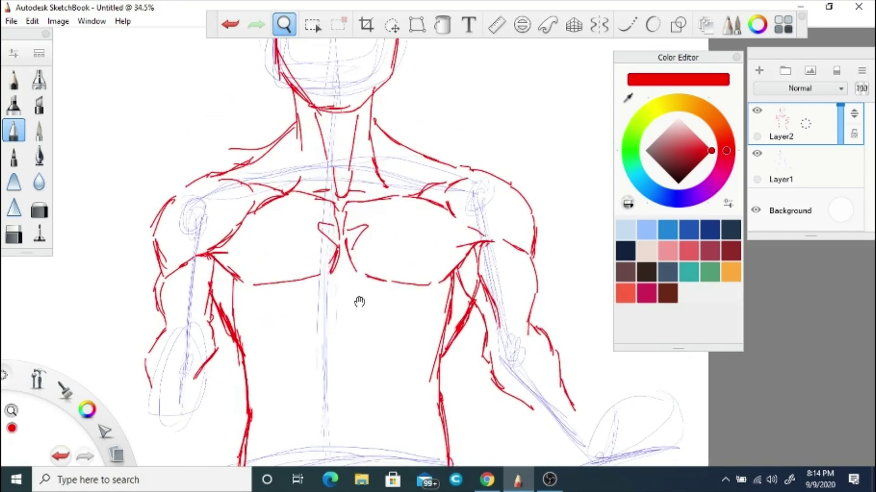
pyautogui.press('space')
pyautogui.moveTo(365, 267); pyautogui.dragTo(371, 238)
pyautogui.moveTo(232, 286); pyautogui.dragTo(266, 327)
pyautogui.moveTo(406, 329); pyautogui.dragTo(388, 356)
pyautogui.moveTo(271, 332)
pyautogui.mouseDown()
pyautogui.moveTo(303, 351)
pyautogui.moveTo(326, 445)
pyautogui.mouseUp()
pyautogui.moveTo(390, 368); pyautogui.dragTo(363, 440)
pyautogui.moveTo(340, 309); pyautogui.dragTo(340, 348)
pyautogui.moveTo(345, 364); pyautogui.dragTo(346, 430)
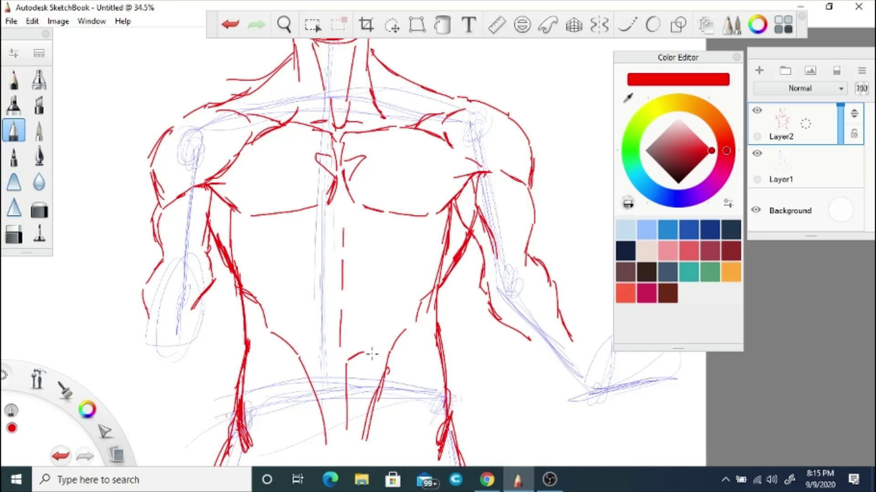
# - Draw the stacked abdominal muscle segments on both sides of the centre line
pyautogui.moveTo(364, 258); pyautogui.dragTo(391, 269)
pyautogui.moveTo(344, 265); pyautogui.dragTo(369, 256)
pyautogui.moveTo(340, 261)
pyautogui.mouseDown()
pyautogui.moveTo(317, 260)
pyautogui.moveTo(290, 299)
pyautogui.mouseUp()
pyautogui.moveTo(345, 231); pyautogui.dragTo(357, 223)
pyautogui.moveTo(365, 222); pyautogui.dragTo(392, 256)
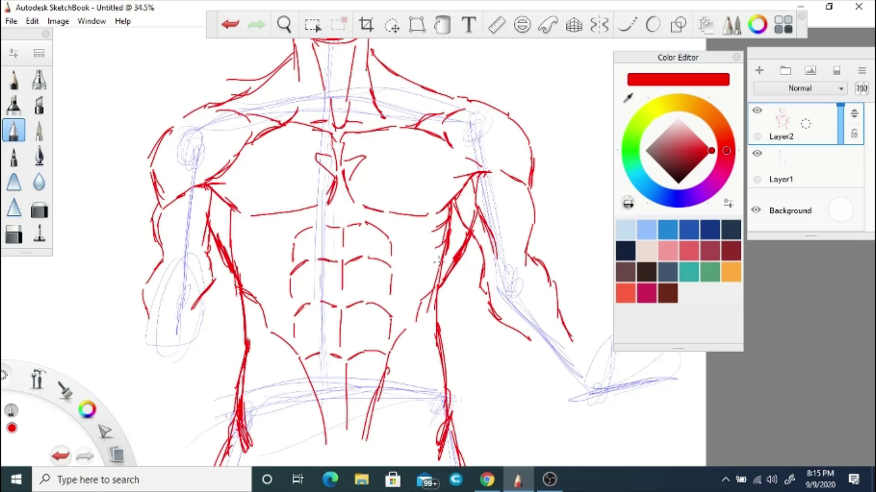
# - Add short slanted rib muscle strokes along the sides of the torso
pyautogui.moveTo(237, 223); pyautogui.dragTo(266, 253)
pyautogui.moveTo(238, 241); pyautogui.dragTo(268, 276)
pyautogui.moveTo(240, 267)
pyautogui.mouseDown()
pyautogui.moveTo(268, 290)
pyautogui.moveTo(365, 172)
pyautogui.moveTo(326, 128)
pyautogui.moveTo(347, 187)
pyautogui.mouseUp()
# - Thicken the left shoulder outline and define the upper arm muscle down to the elbow
pyautogui.press('space')
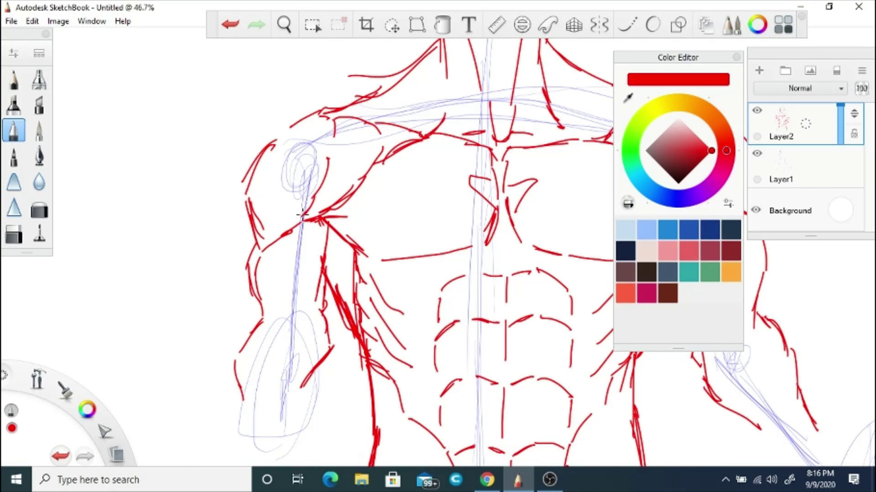
pyautogui.moveTo(304, 116); pyautogui.dragTo(251, 175)
pyautogui.moveTo(342, 101); pyautogui.dragTo(285, 125)
pyautogui.moveTo(255, 158)
pyautogui.mouseDown()
pyautogui.moveTo(244, 205)
pyautogui.moveTo(265, 250)
pyautogui.mouseUp()
pyautogui.moveTo(264, 253)
pyautogui.mouseDown()
pyautogui.moveTo(258, 283)
pyautogui.moveTo(306, 315)
pyautogui.mouseUp()
pyautogui.moveTo(314, 287); pyautogui.dragTo(288, 312)
# - Draw the outer edges of the trousers along both thighs and the fold between the legs
pyautogui.press('space')
pyautogui.moveTo(252, 342); pyautogui.dragTo(253, 248)
pyautogui.moveTo(431, 256); pyautogui.dragTo(438, 283)
pyautogui.moveTo(435, 278); pyautogui.dragTo(456, 380)
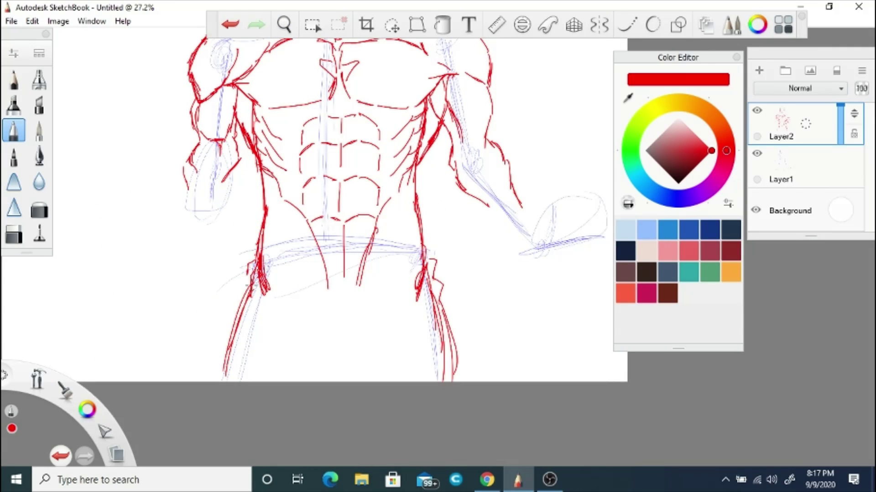
pyautogui.moveTo(249, 276); pyautogui.dragTo(235, 303)
pyautogui.moveTo(246, 294); pyautogui.dragTo(221, 381)
pyautogui.moveTo(321, 330); pyautogui.dragTo(364, 338)
pyautogui.moveTo(341, 324)
pyautogui.mouseDown()
pyautogui.moveTo(318, 380)
pyautogui.moveTo(356, 381)
pyautogui.mouseUp()
# - Draw a jagged trim around the waist and the belt lines beneath it
pyautogui.moveTo(244, 256); pyautogui.dragTo(425, 253)
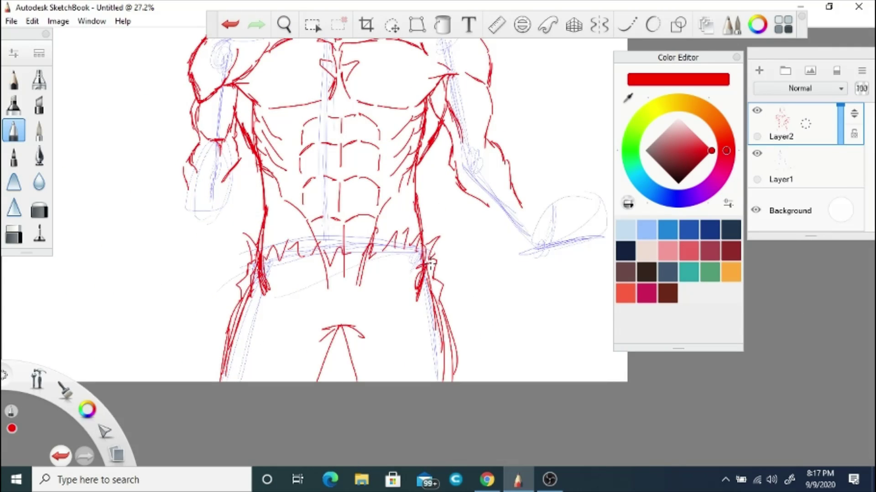
pyautogui.moveTo(262, 271); pyautogui.dragTo(419, 299)
pyautogui.moveTo(248, 276); pyautogui.dragTo(319, 287)
pyautogui.moveTo(353, 282); pyautogui.dragTo(421, 285)
# - Erase the red outline of the right arm below the shoulder
pyautogui.press('space')
pyautogui.moveTo(340, 39); pyautogui.dragTo(325, 148)
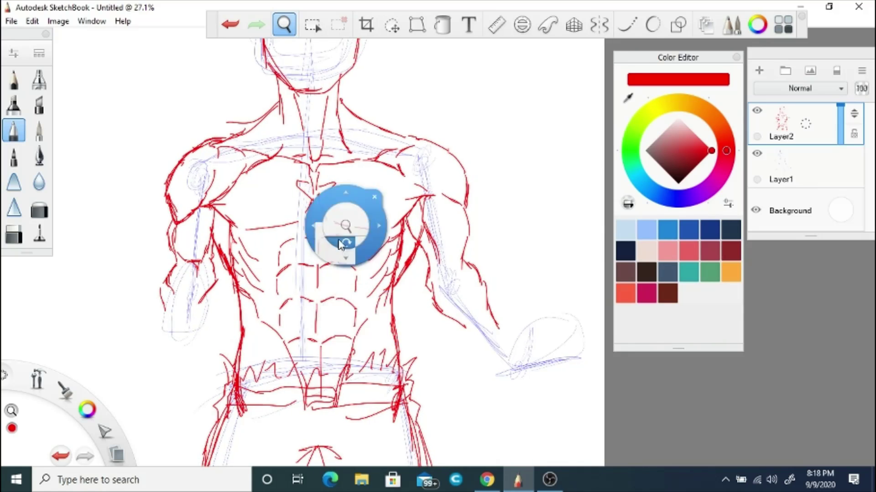
pyautogui.moveTo(336, 238); pyautogui.dragTo(292, 260)
pyautogui.press('e')
pyautogui.moveTo(410, 320); pyautogui.dragTo(388, 256)
pyautogui.moveTo(442, 319); pyautogui.dragTo(418, 182)
pyautogui.moveTo(383, 247); pyautogui.dragTo(360, 196)
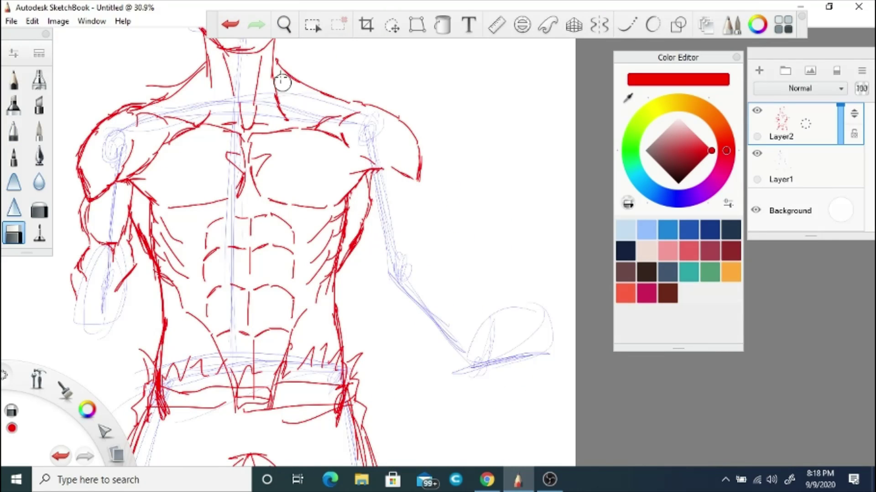
# - Draw the side muscle contour from the right armpit to the waist, undoing and redoing the stroke
pyautogui.press('space')
pyautogui.moveTo(281, 82)
pyautogui.mouseDown()
pyautogui.moveTo(348, 358)
pyautogui.moveTo(287, 249)
pyautogui.mouseUp()
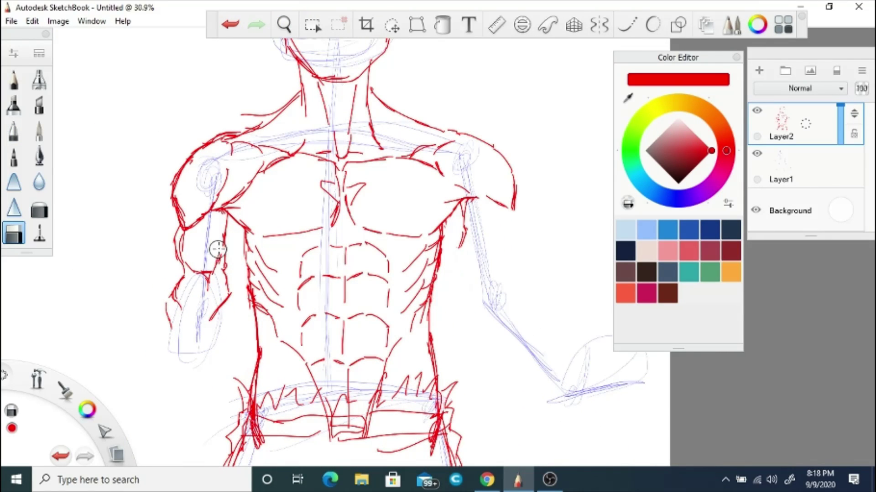
pyautogui.press('e')
pyautogui.moveTo(470, 200); pyautogui.dragTo(432, 303)
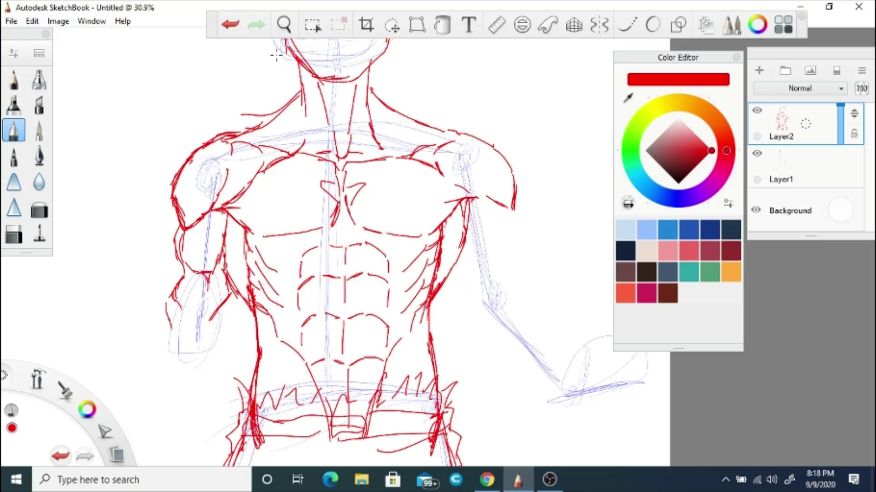
pyautogui.scroll(-3, 276, 54)
pyautogui.click(230, 24)
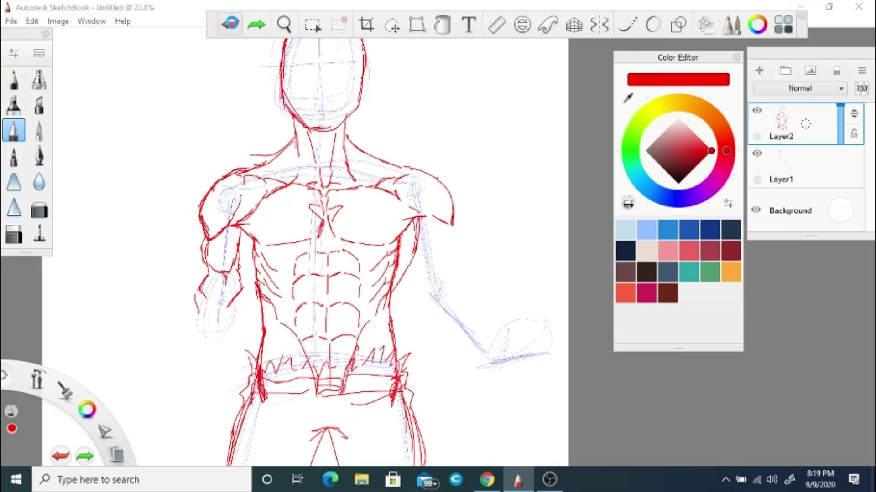
pyautogui.moveTo(413, 255)
pyautogui.mouseDown()
pyautogui.moveTo(418, 220)
pyautogui.moveTo(396, 285)
pyautogui.mouseUp()
pyautogui.moveTo(416, 252); pyautogui.dragTo(387, 296)
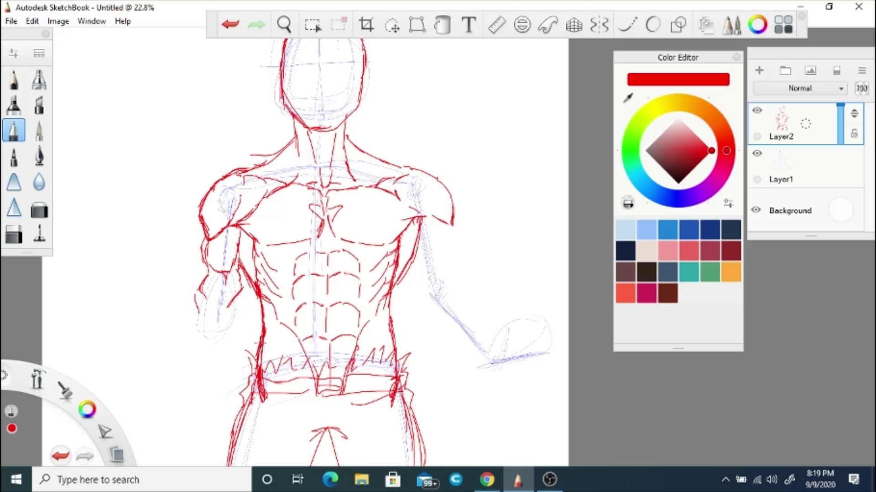
# - Erase the red outline of the left arm below the shoulder
pyautogui.scroll(5, 292, 256)
pyautogui.press('e')
pyautogui.moveTo(273, 228)
pyautogui.mouseDown()
pyautogui.moveTo(287, 292)
pyautogui.moveTo(235, 286)
pyautogui.moveTo(253, 251)
pyautogui.mouseUp()
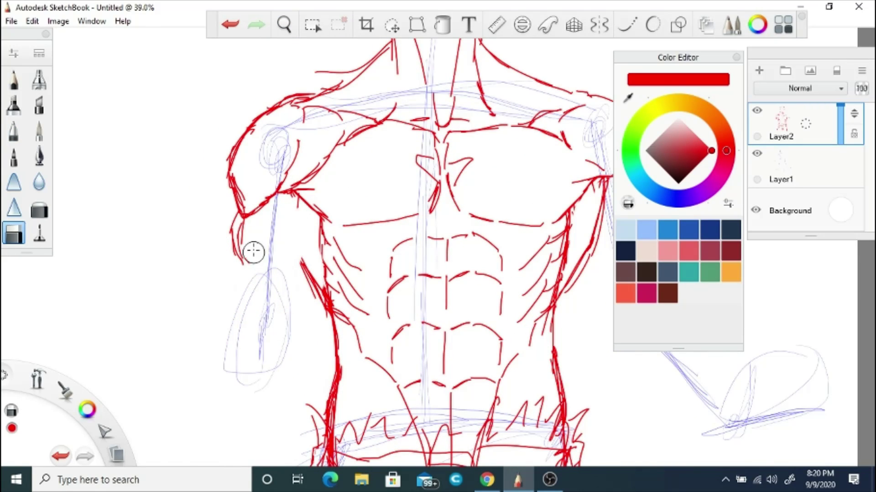
pyautogui.scroll(-5, 252, 251)
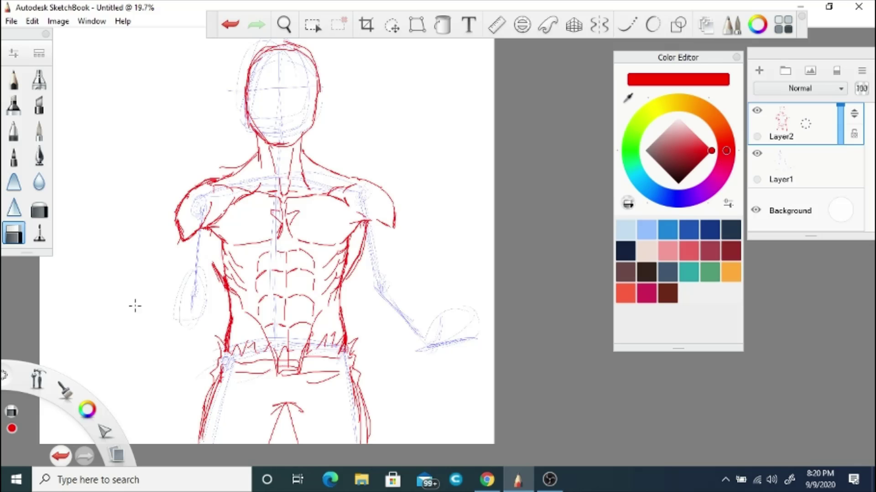
# - Redraw the left upper arm and forearm with a longer upper arm and a lower elbow
pyautogui.scroll(4, 276, 220)
pyautogui.press('e')
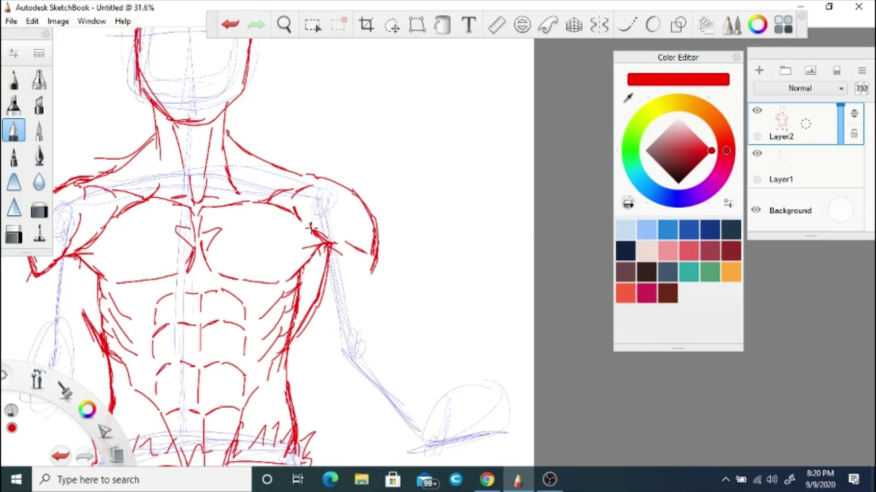
pyautogui.press('space')
pyautogui.moveTo(137, 273)
pyautogui.mouseDown()
pyautogui.moveTo(265, 151)
pyautogui.moveTo(309, 206)
pyautogui.moveTo(274, 304)
pyautogui.moveTo(310, 203)
pyautogui.mouseUp()
pyautogui.moveTo(298, 286); pyautogui.dragTo(294, 345)
pyautogui.moveTo(250, 234); pyautogui.dragTo(234, 317)
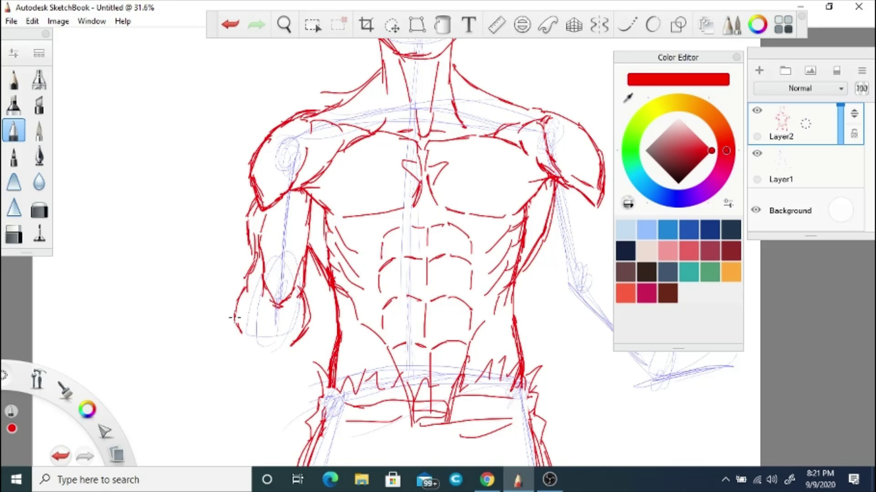
# - Draw the right upper arm and forearm down toward the hand guide
pyautogui.press('space')
pyautogui.moveTo(617, 187); pyautogui.dragTo(325, 173)
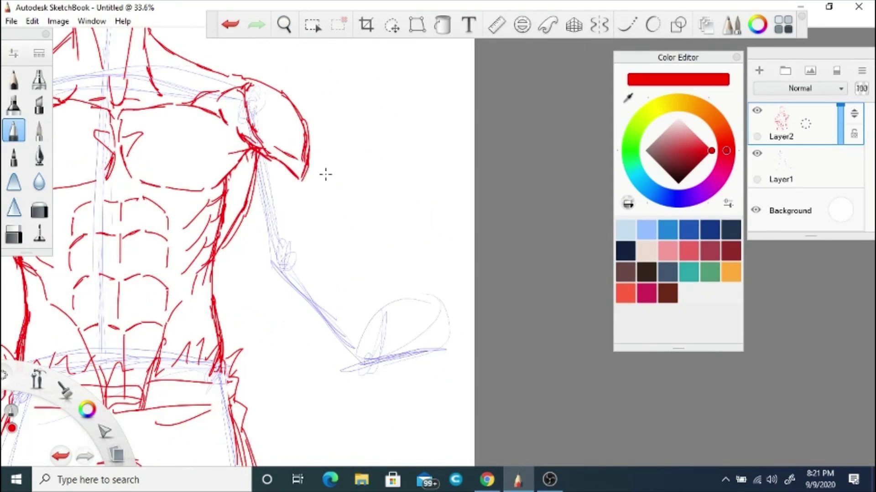
pyautogui.moveTo(308, 220)
pyautogui.mouseDown()
pyautogui.moveTo(357, 334)
pyautogui.moveTo(436, 230)
pyautogui.moveTo(424, 233)
pyautogui.mouseUp()
pyautogui.press('space')
pyautogui.moveTo(371, 152)
pyautogui.mouseDown()
pyautogui.moveTo(377, 249)
pyautogui.moveTo(459, 353)
pyautogui.mouseUp()
pyautogui.moveTo(420, 272); pyautogui.dragTo(424, 240)
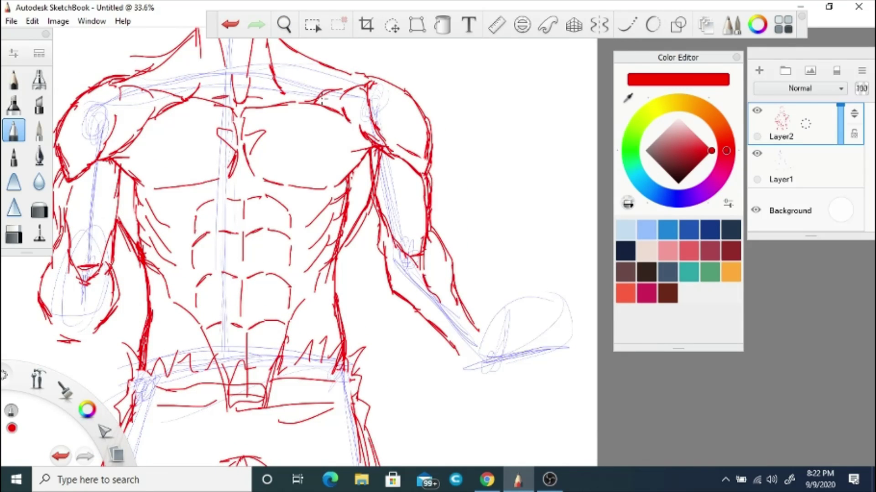
# - Erase the right arm and shoulder outline and redraw the rounded shoulder cap in red
pyautogui.press('space')
pyautogui.moveTo(283, 195); pyautogui.dragTo(434, 240)
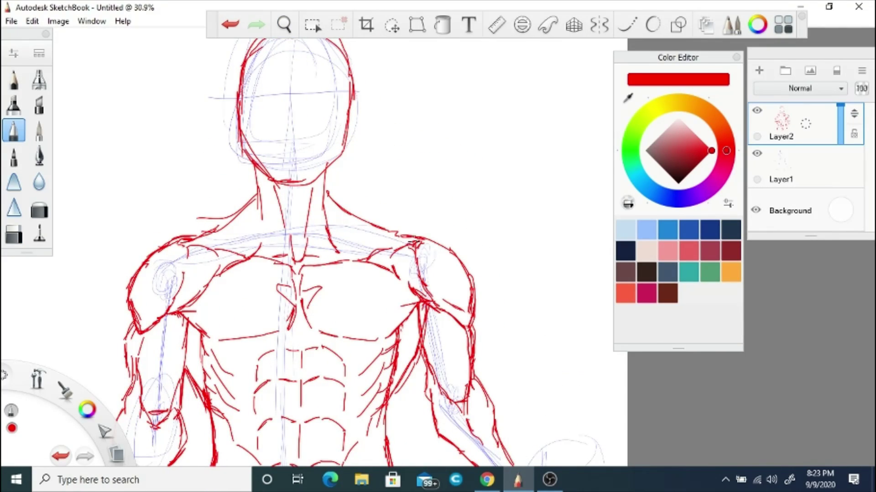
pyautogui.moveTo(264, 210)
pyautogui.mouseDown()
pyautogui.moveTo(247, 36)
pyautogui.moveTo(246, 73)
pyautogui.mouseUp()
pyautogui.press('e')
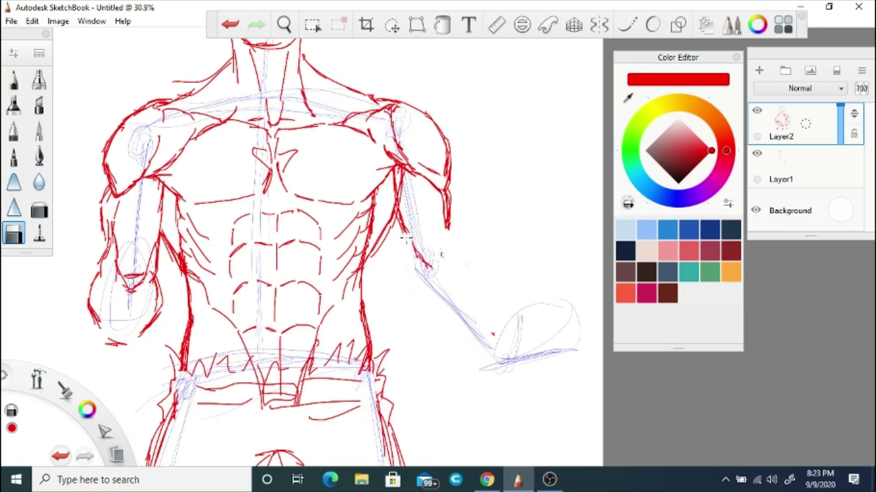
pyautogui.moveTo(414, 112)
pyautogui.mouseDown()
pyautogui.moveTo(437, 191)
pyautogui.moveTo(397, 137)
pyautogui.mouseUp()
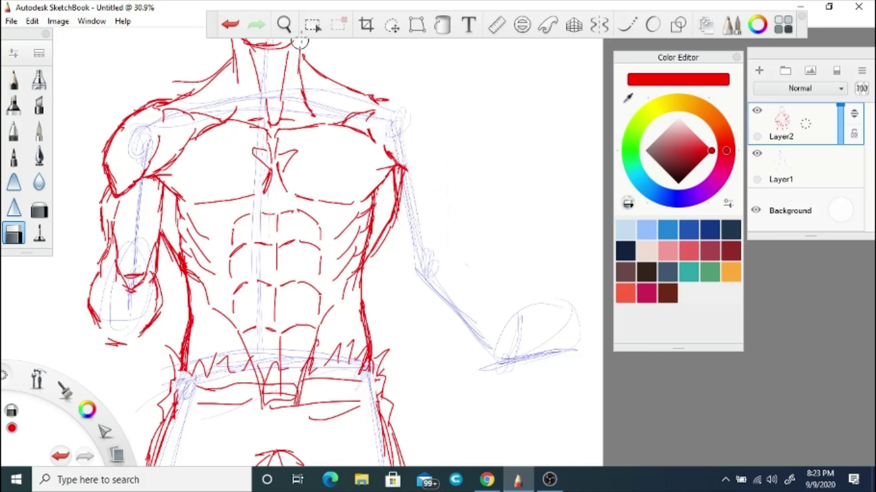
pyautogui.click(14, 132)
pyautogui.moveTo(401, 166); pyautogui.dragTo(467, 199)
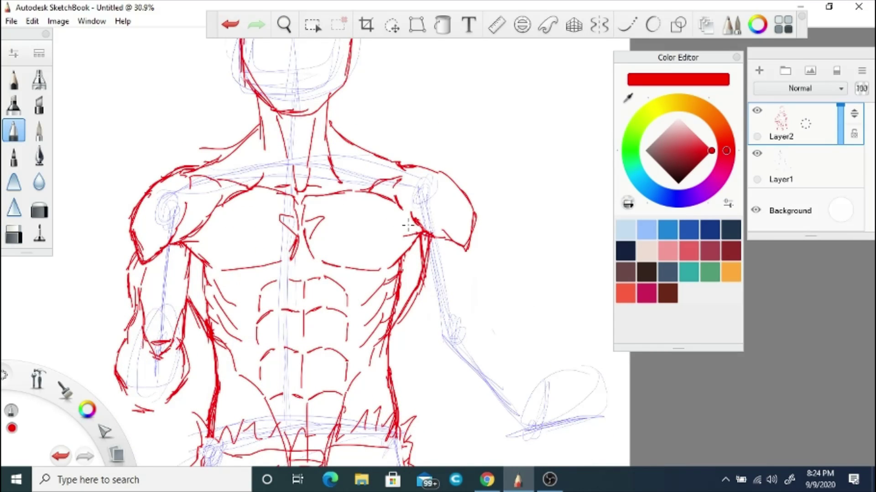
# - Add a new layer and draw straight guide lines for the right upper arm and forearm, meeting at the elbow
pyautogui.hotkey('ctrl', 'shift', 'n')
pyautogui.moveTo(436, 239); pyautogui.dragTo(552, 462)
pyautogui.moveTo(524, 410); pyautogui.dragTo(470, 378)
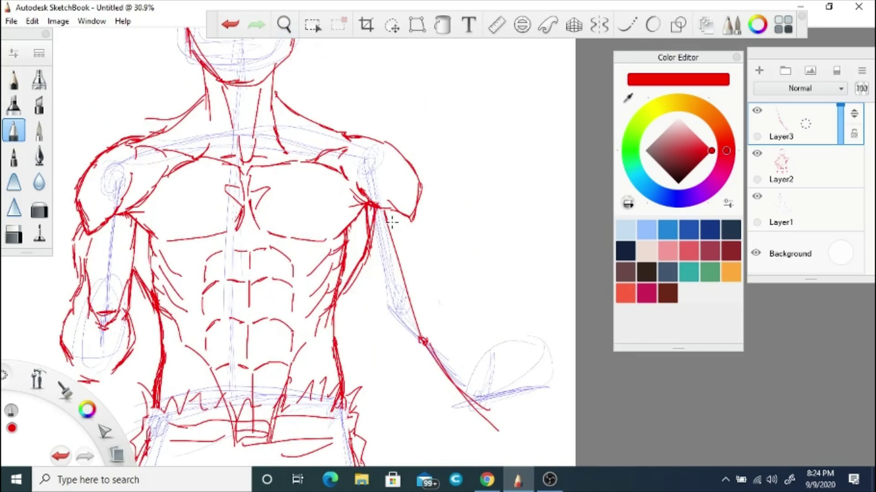
# - On Layer2, draw the inner and outer contours of the right upper arm down to the elbow
pyautogui.click(802, 178)
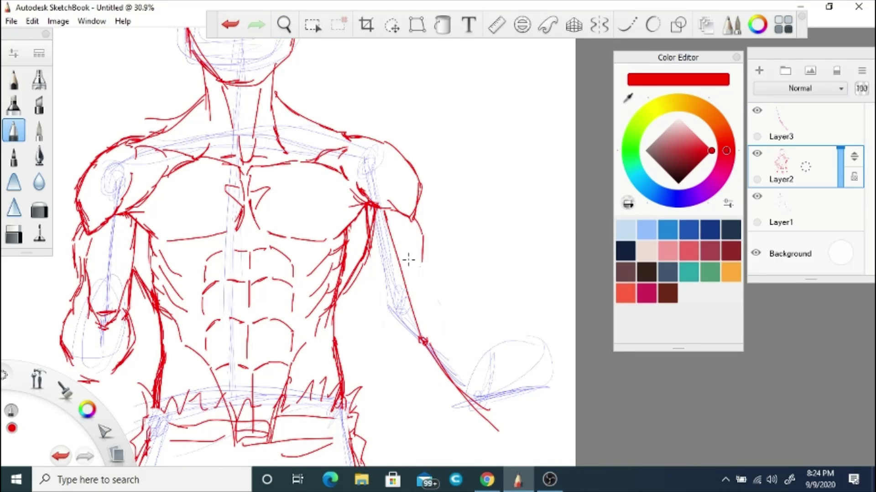
pyautogui.moveTo(367, 206); pyautogui.dragTo(381, 291)
pyautogui.moveTo(422, 255); pyautogui.dragTo(422, 299)
pyautogui.moveTo(381, 273); pyautogui.dragTo(408, 317)
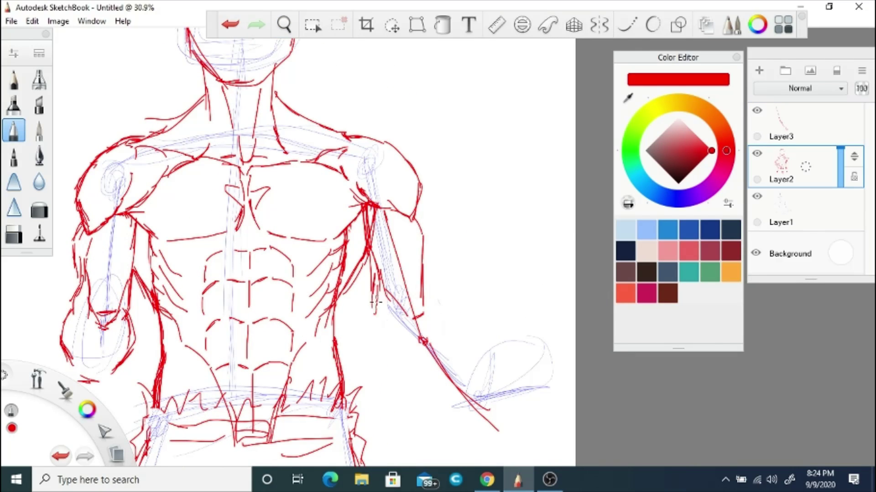
# - Draw the right forearm's inner and outer contours down to the wrist and reinforce the outer edge of the upper arm
pyautogui.moveTo(375, 292); pyautogui.dragTo(387, 355)
pyautogui.moveTo(379, 354); pyautogui.dragTo(433, 393)
pyautogui.moveTo(421, 315); pyautogui.dragTo(478, 393)
pyautogui.moveTo(404, 373); pyautogui.dragTo(447, 404)
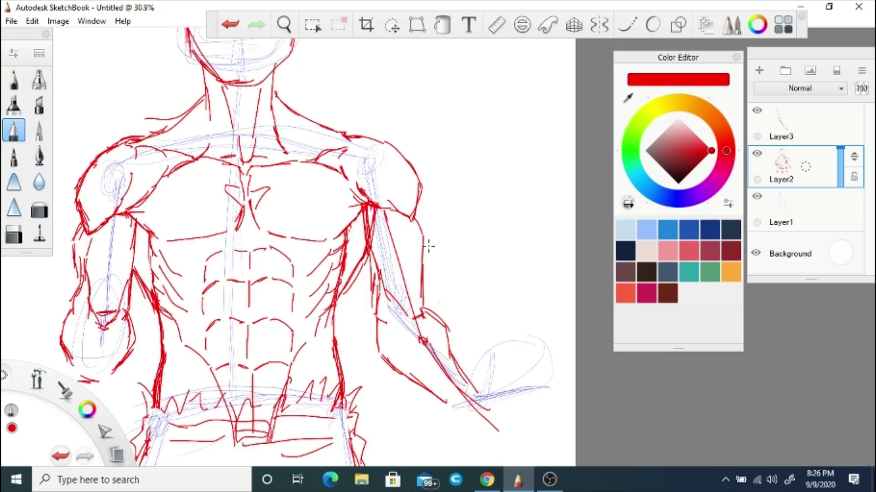
pyautogui.moveTo(416, 205); pyautogui.dragTo(427, 271)
pyautogui.moveTo(418, 228); pyautogui.dragTo(425, 317)
# - Sketch the open right hand with short finger strokes beyond the wrist
pyautogui.scroll(-1, 287, 284)
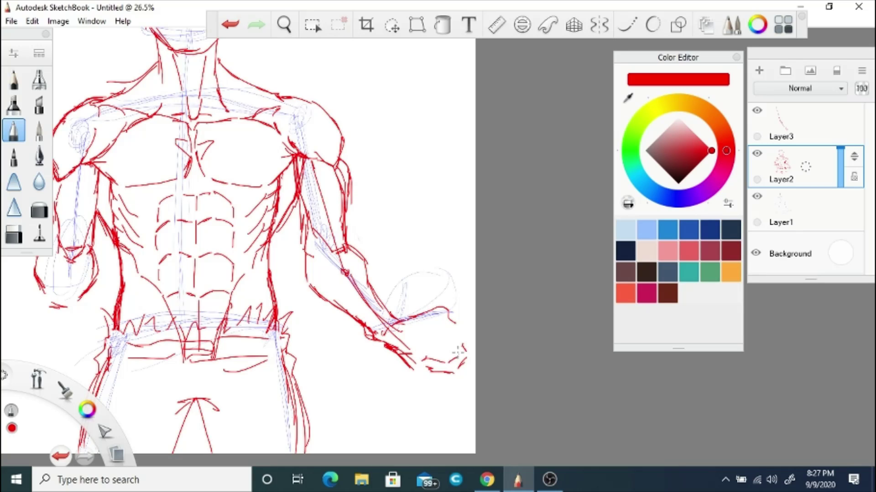
pyautogui.moveTo(448, 330); pyautogui.dragTo(470, 339)
pyautogui.moveTo(439, 326); pyautogui.dragTo(448, 332)
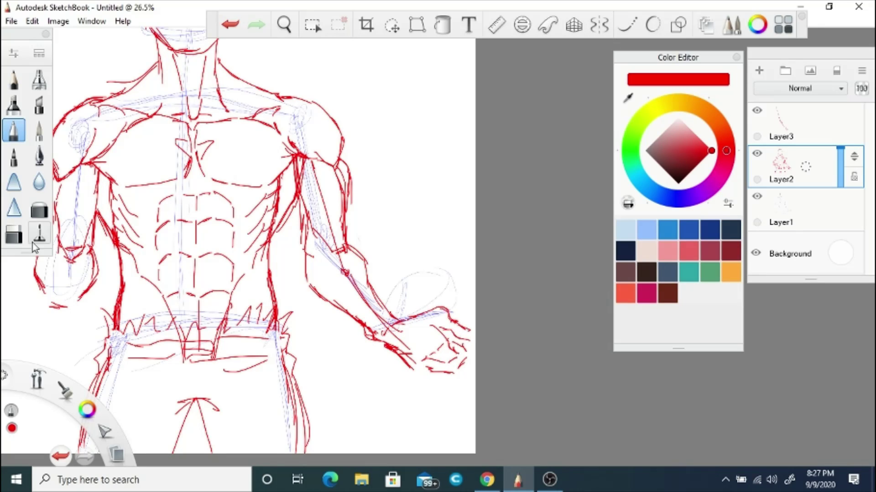
# - Hide Layer1 and Layer3 so only the red line art shows
pyautogui.scroll(-2, 261, 115)
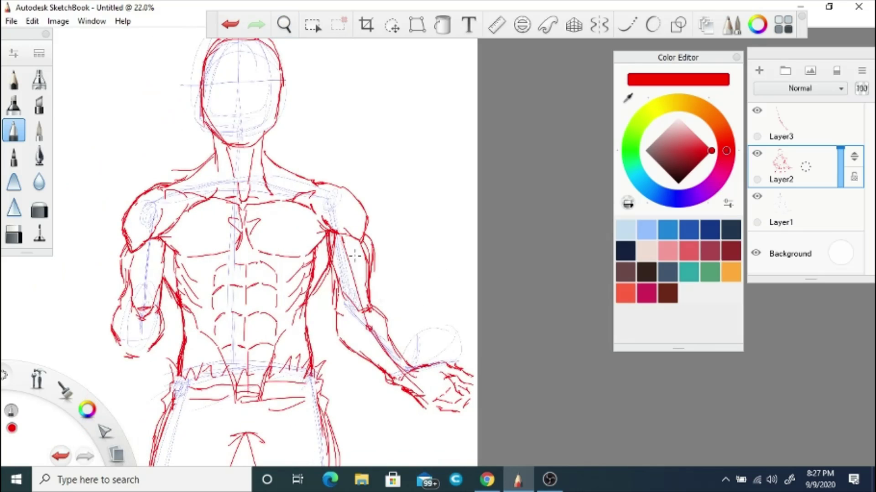
pyautogui.click(756, 196)
pyautogui.click(757, 110)
pyautogui.press('space')
pyautogui.moveTo(238, 233); pyautogui.dragTo(259, 205)
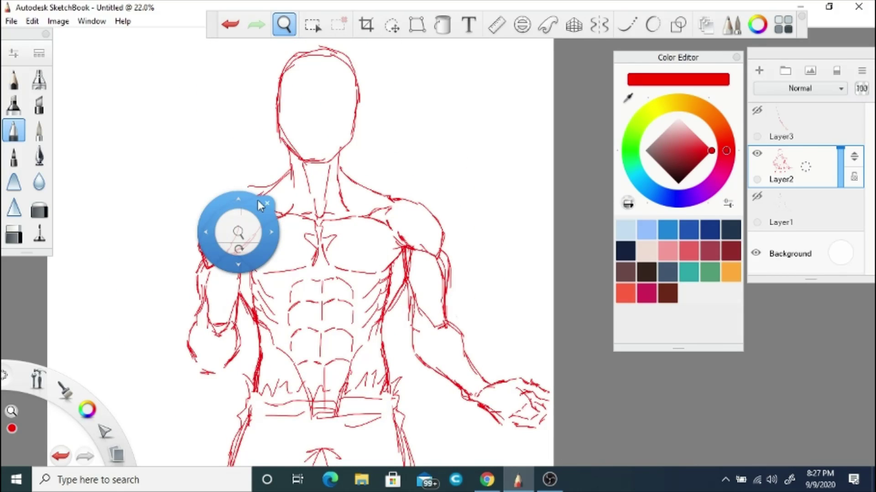
# - Draw the slanted lat contours from the inner arms down to the ribs on both sides of the torso
pyautogui.scroll(-2, 257, 200)
pyautogui.scroll(5, 254, 267)
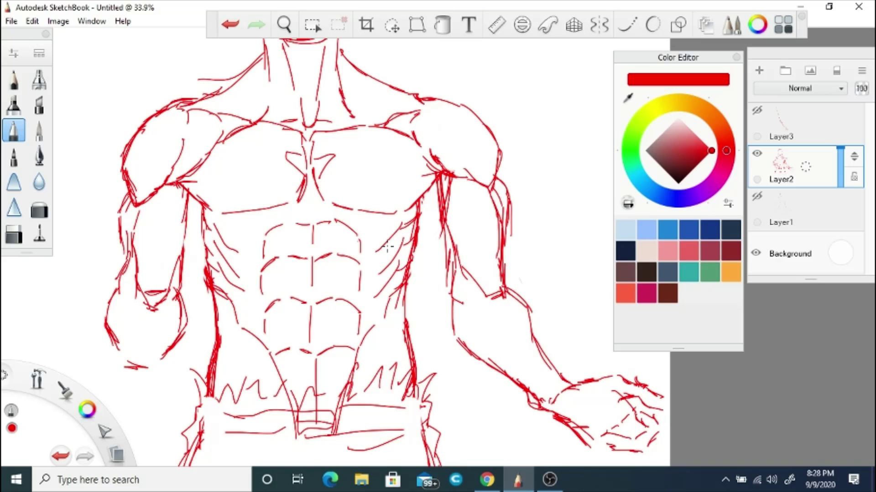
pyautogui.moveTo(441, 224); pyautogui.dragTo(405, 290)
pyautogui.moveTo(207, 239); pyautogui.dragTo(182, 287)
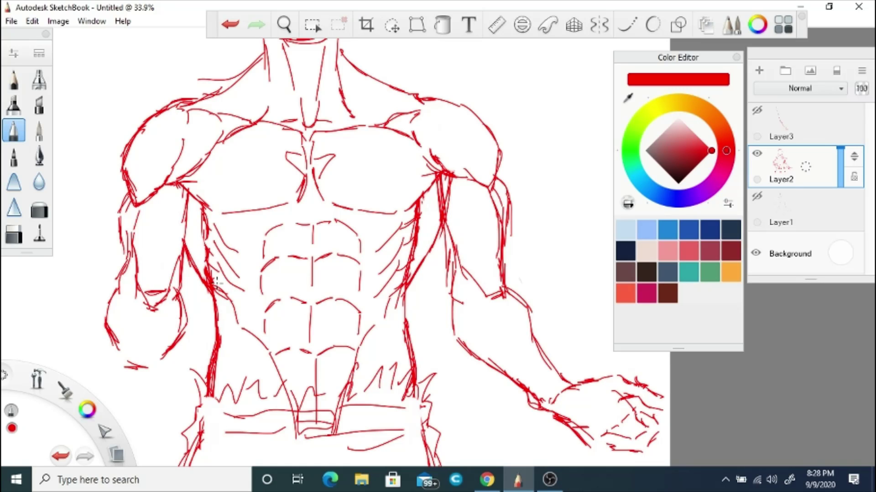
pyautogui.scroll(-2, 290, 192)
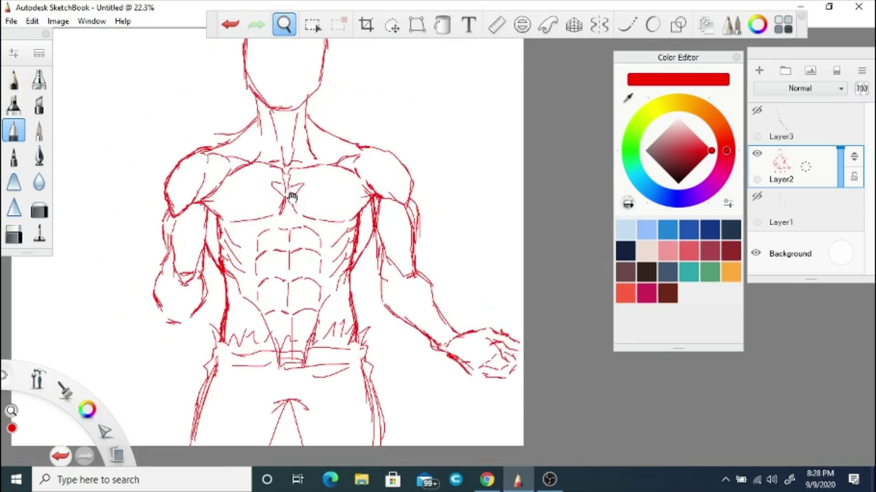
# - Add a new layer above Layer2 and draw the left hand on it with palm, thumb and raised fingers
pyautogui.scroll(1, 273, 201)
pyautogui.scroll(1, 257, 208)
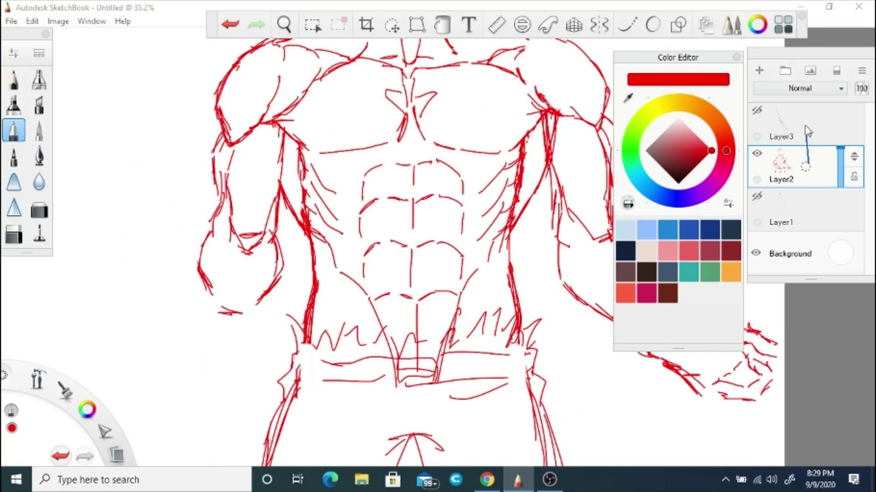
pyautogui.click(759, 70)
pyautogui.moveTo(220, 299); pyautogui.dragTo(246, 303)
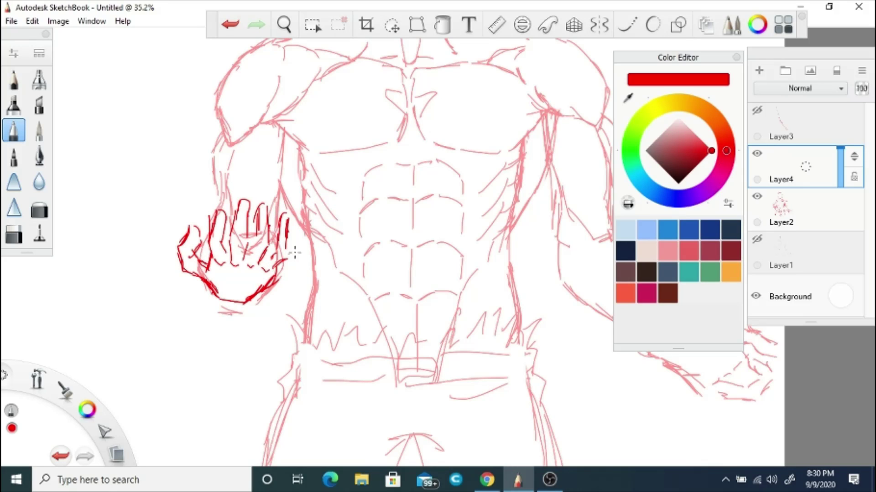
pyautogui.moveTo(279, 265); pyautogui.dragTo(252, 259)
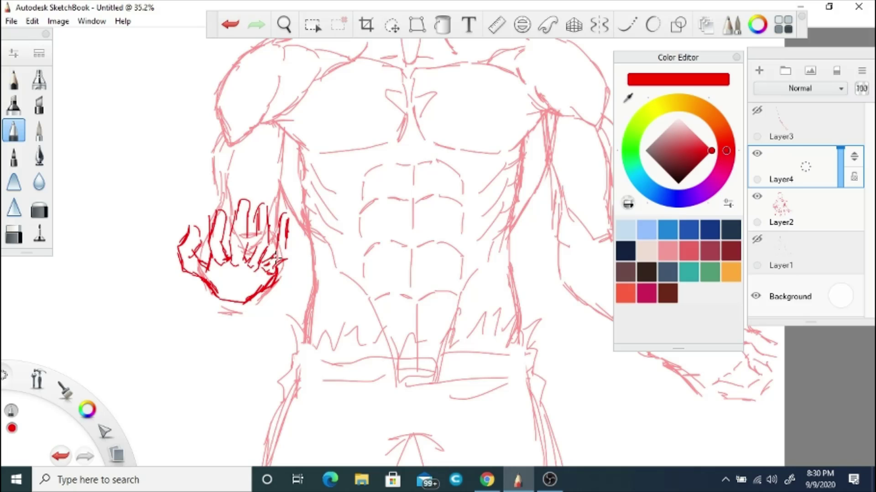
# - Transform the left hand on Layer4 to make it slightly larger
pyautogui.scroll(-3, 276, 258)
pyautogui.click(393, 27)
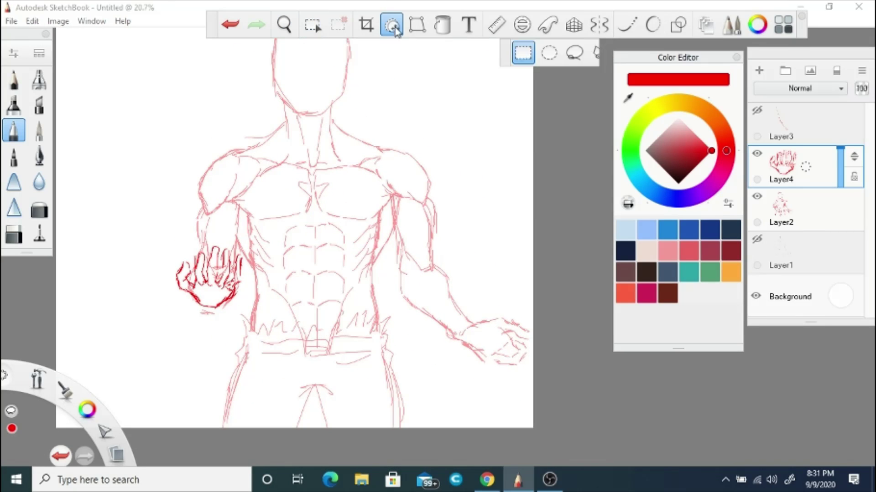
pyautogui.moveTo(347, 197); pyautogui.dragTo(353, 197)
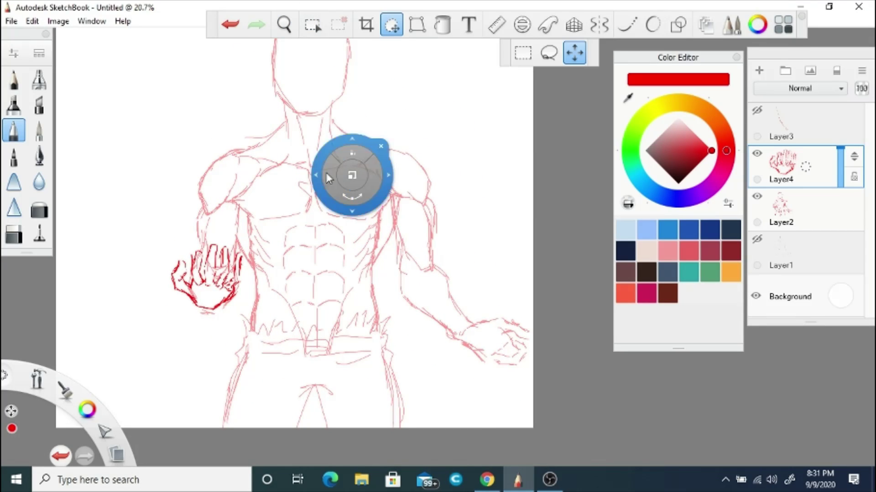
pyautogui.click(381, 146)
# - On Layer2, reinforce the right shoulder cap and armpit lines and add muscle lines to the elbow and forearm
pyautogui.click(796, 213)
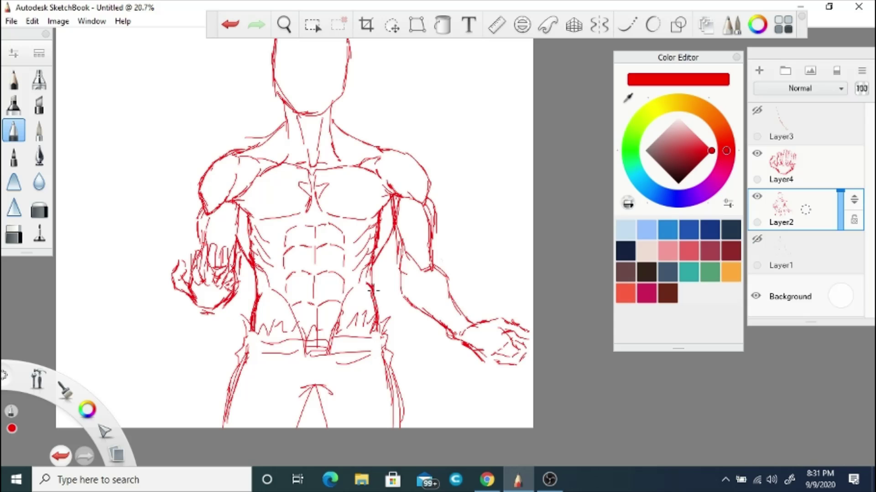
pyautogui.press('space')
pyautogui.moveTo(313, 196); pyautogui.dragTo(313, 177)
pyautogui.press('space')
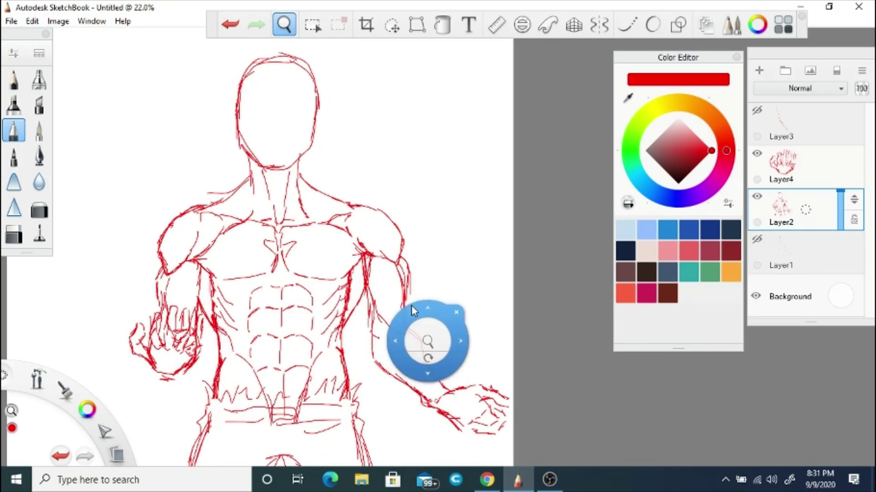
pyautogui.moveTo(426, 348); pyautogui.dragTo(58, 237)
pyautogui.press('space')
pyautogui.moveTo(261, 283); pyautogui.dragTo(90, 253)
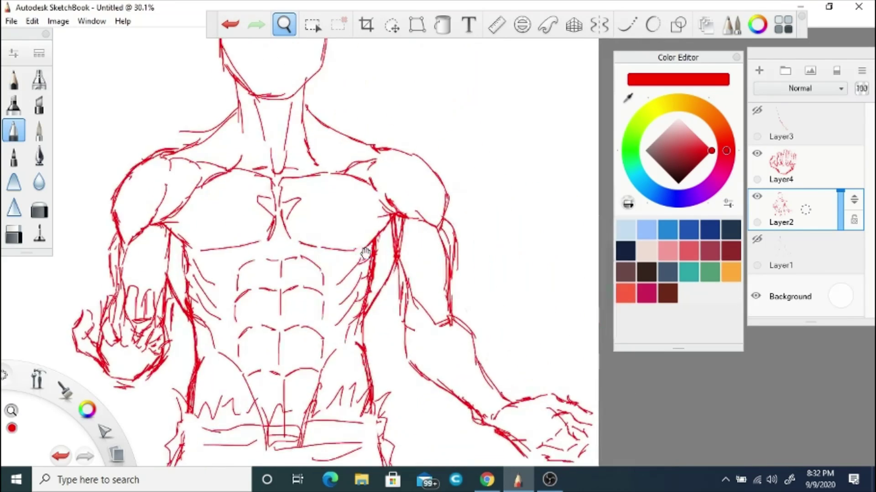
pyautogui.moveTo(420, 219); pyautogui.dragTo(391, 157)
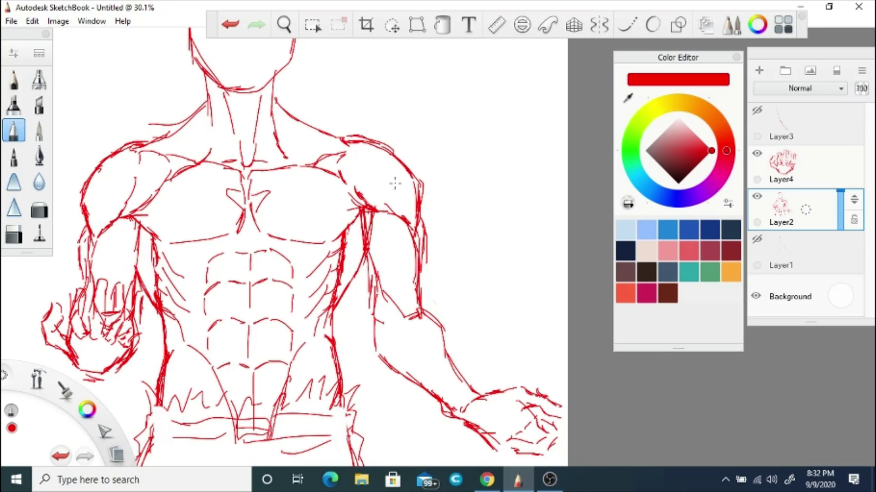
pyautogui.moveTo(366, 215); pyautogui.dragTo(365, 251)
pyautogui.moveTo(413, 309)
pyautogui.mouseDown()
pyautogui.moveTo(378, 351)
pyautogui.moveTo(426, 371)
pyautogui.mouseUp()
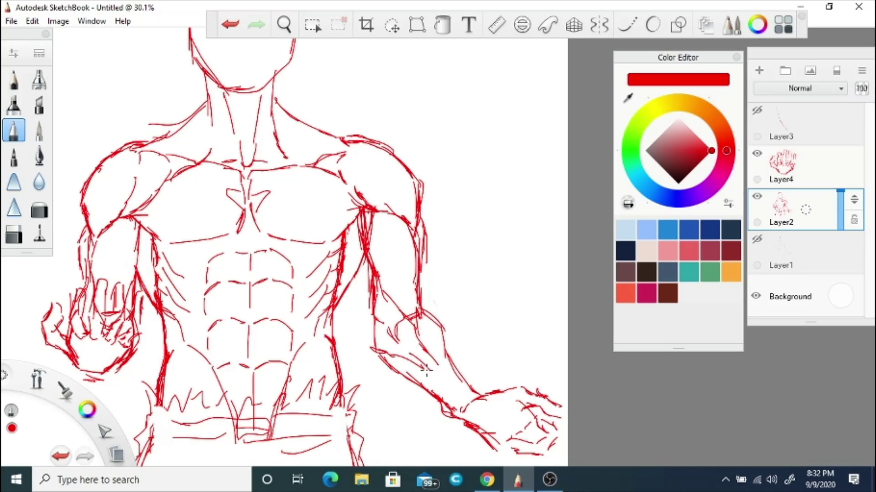
# - Erase the lines connecting the right shoulder and upper arm to the chest
pyautogui.moveTo(285, 287)
pyautogui.mouseDown()
pyautogui.moveTo(289, 309)
pyautogui.moveTo(342, 299)
pyautogui.mouseUp()
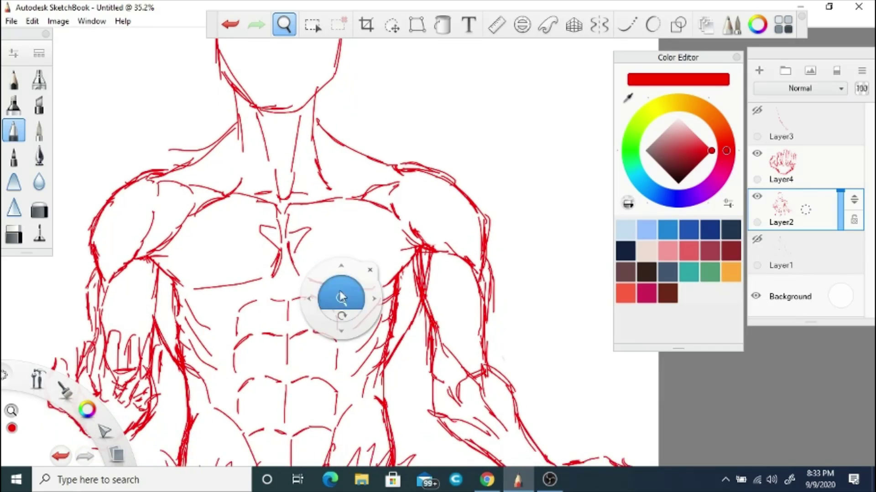
pyautogui.press('e')
pyautogui.moveTo(443, 280)
pyautogui.mouseDown()
pyautogui.moveTo(415, 246)
pyautogui.moveTo(390, 183)
pyautogui.mouseUp()
# - Lasso the entire right arm with its shoulder and hand and move it closer to the torso
pyautogui.click(284, 24)
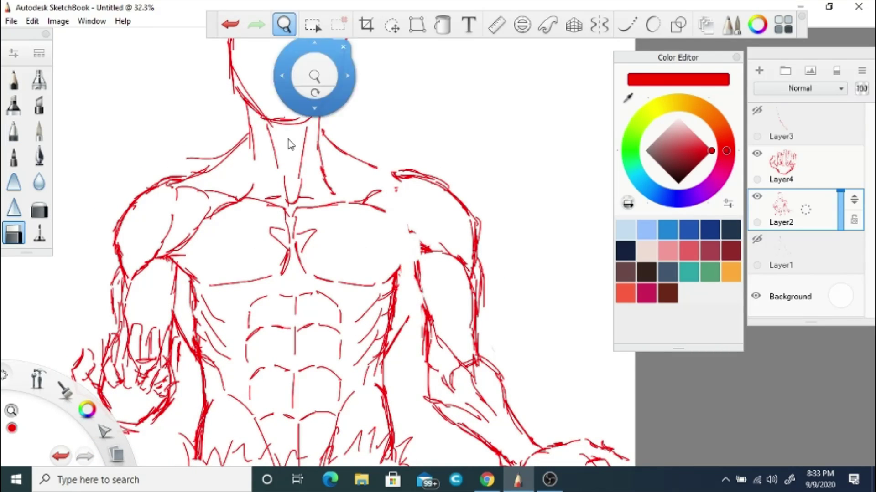
pyautogui.click(392, 24)
pyautogui.moveTo(326, 186); pyautogui.dragTo(333, 195)
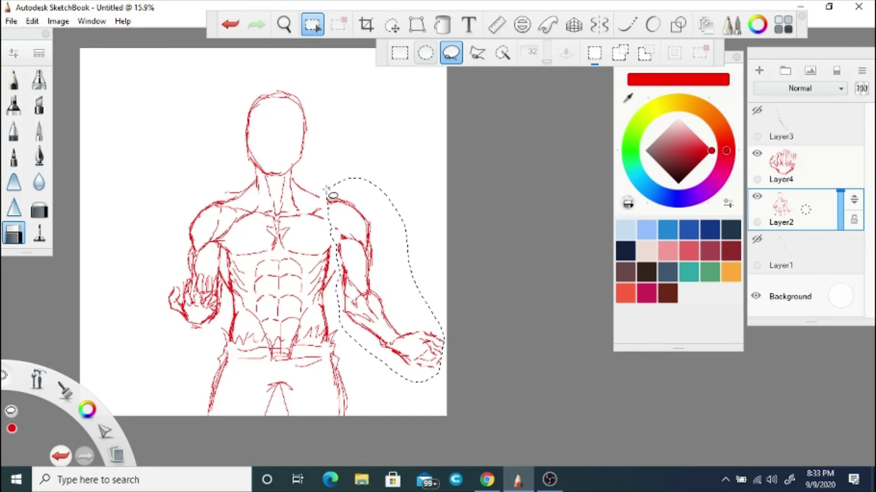
pyautogui.press('v')
pyautogui.moveTo(483, 303); pyautogui.dragTo(481, 283)
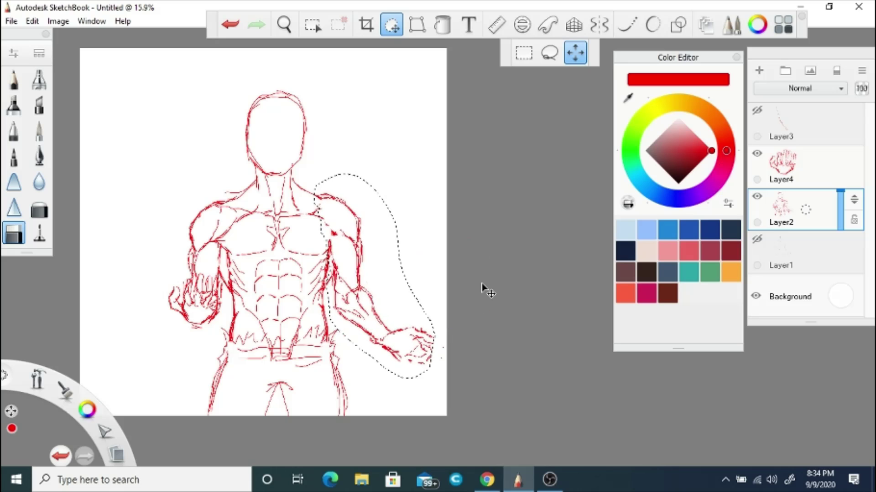
pyautogui.hotkey('ctrl', 'z')
# - Redraw the right shoulder's chest-side edge, the armpit and both upper-arm contours to reconnect the arm
pyautogui.scroll(3, 315, 224)
pyautogui.press('b')
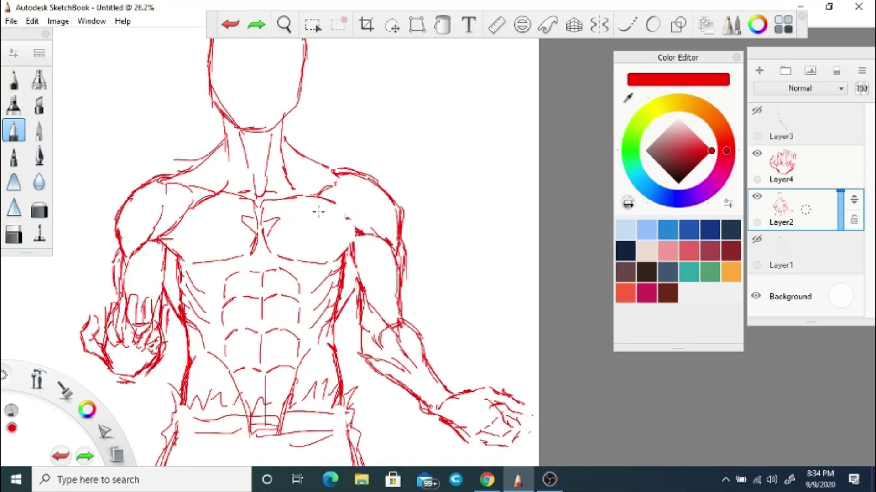
pyautogui.moveTo(336, 186)
pyautogui.mouseDown()
pyautogui.moveTo(354, 242)
pyautogui.moveTo(354, 315)
pyautogui.mouseUp()
pyautogui.moveTo(402, 247); pyautogui.dragTo(406, 326)
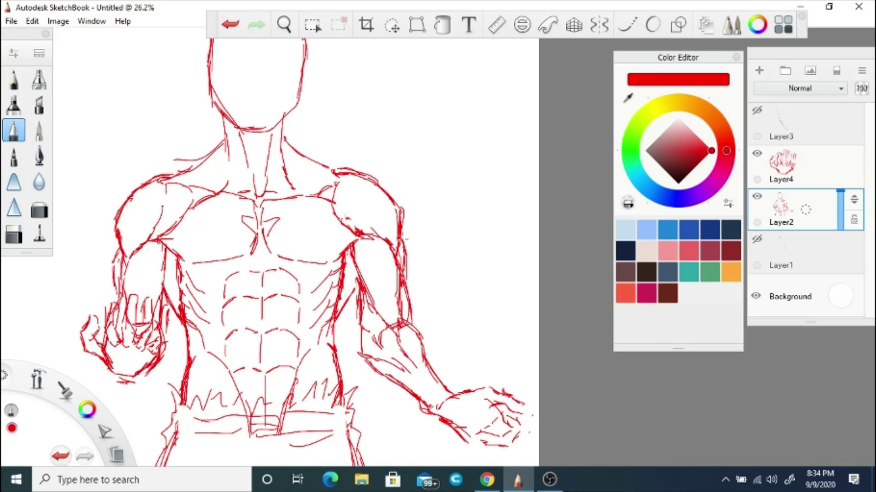
# - Erase the right elbow and inner forearm lines and redraw a slimmer contour from upper arm to wrist
pyautogui.press('e')
pyautogui.moveTo(358, 303); pyautogui.dragTo(383, 351)
pyautogui.moveTo(397, 285); pyautogui.dragTo(397, 388)
pyautogui.press('e')
pyautogui.moveTo(356, 285); pyautogui.dragTo(373, 352)
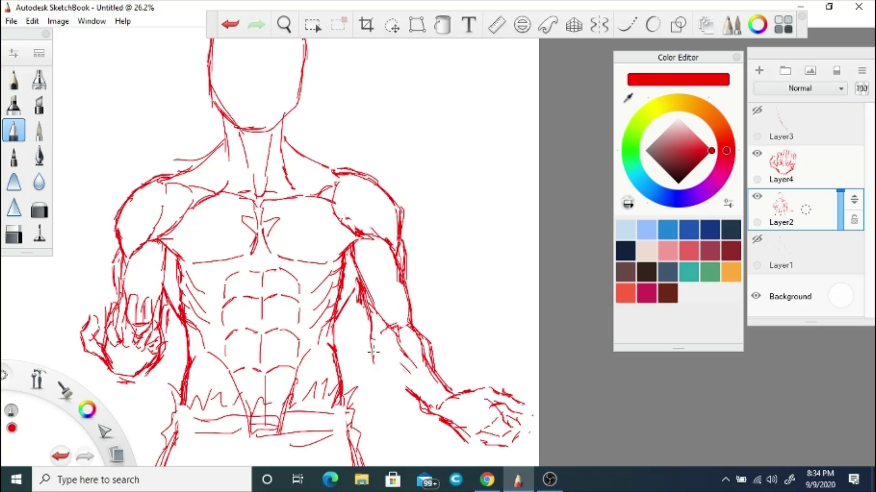
pyautogui.moveTo(360, 301); pyautogui.dragTo(392, 381)
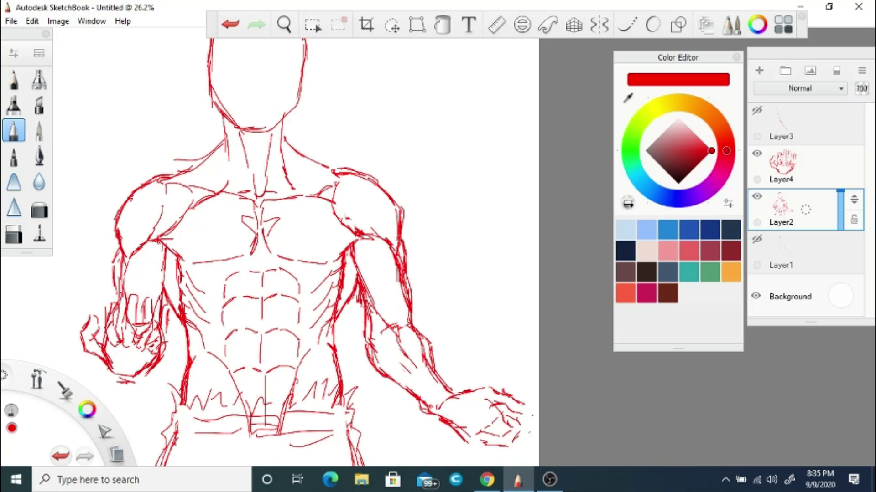
# - Hide Layer4, add a new layer above it and set the drawing colour to black
pyautogui.press('space')
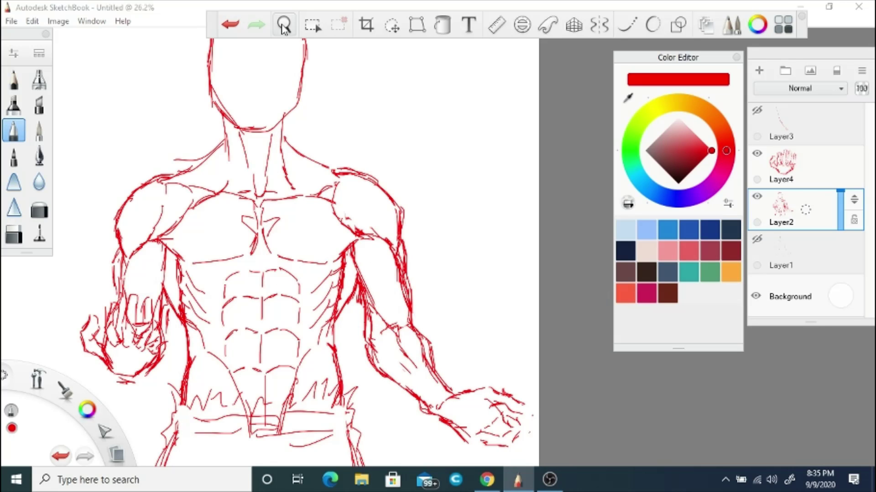
pyautogui.moveTo(332, 250); pyautogui.dragTo(280, 329)
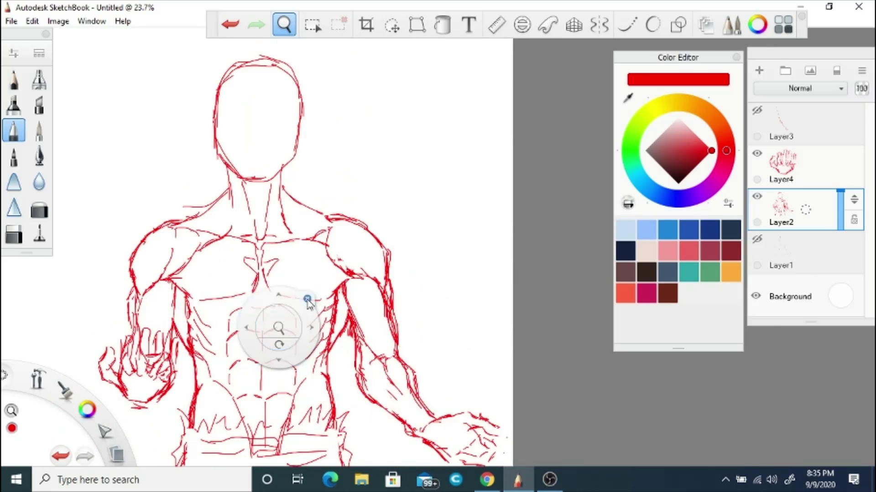
pyautogui.click(756, 153)
pyautogui.click(814, 172)
pyautogui.hotkey('ctrl', 'shift', 'n')
pyautogui.moveTo(86, 409)
pyautogui.moveTo(241, 180); pyautogui.dragTo(275, 174)
pyautogui.hotkey('ctrl', 'z')
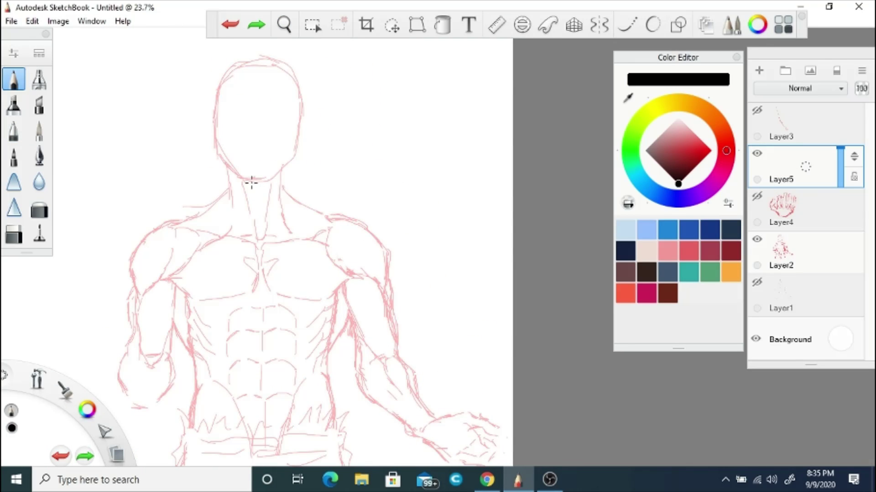
# - Choose the Felt Pen brush and set its size to 3.9 and its type to Marker
pyautogui.doubleClick(39, 233)
pyautogui.click(748, 209)
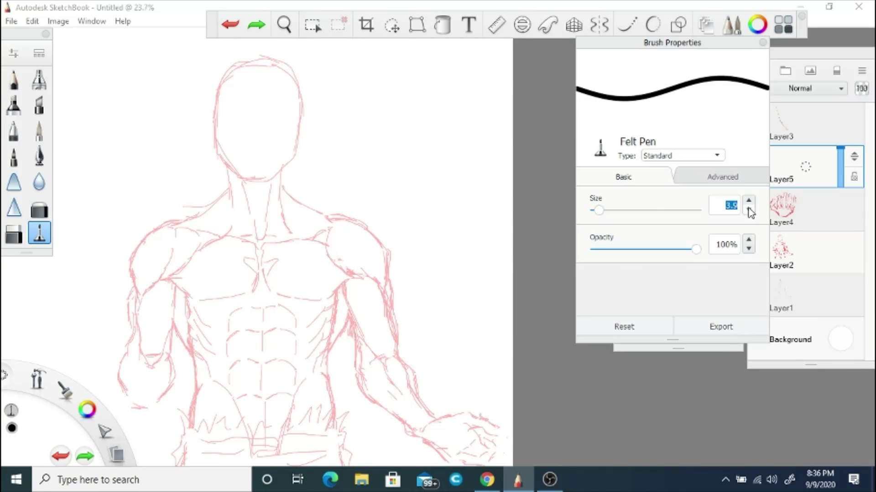
pyautogui.click(683, 156)
pyautogui.click(705, 170)
pyautogui.click(283, 25)
pyautogui.moveTo(396, 274); pyautogui.dragTo(293, 103)
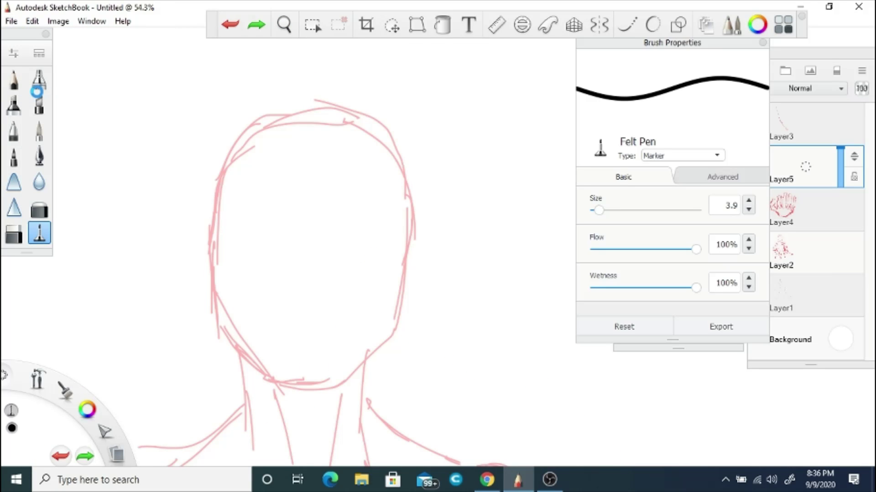
# - Save the drawing as TIFF file 01 in a new folder named Diiart1 inside Pictures
pyautogui.hotkey('ctrl', 's')
pyautogui.write('01')
pyautogui.click(91, 59)
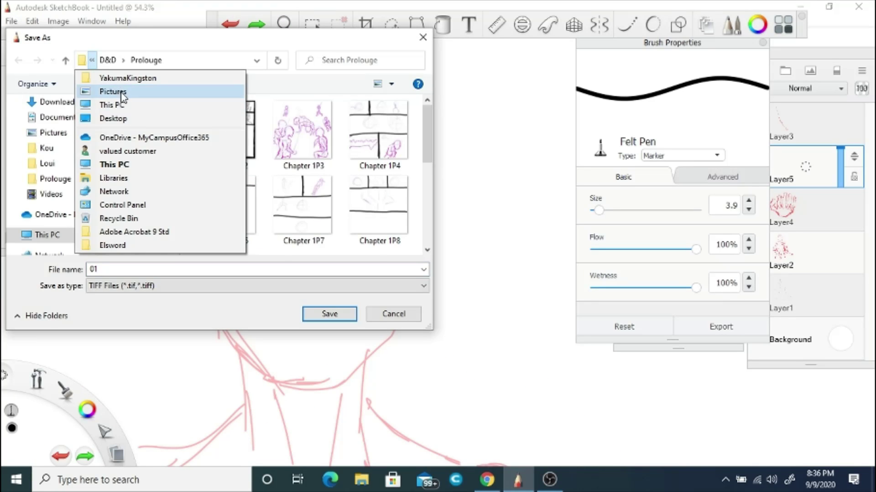
pyautogui.click(121, 92)
pyautogui.click(100, 87)
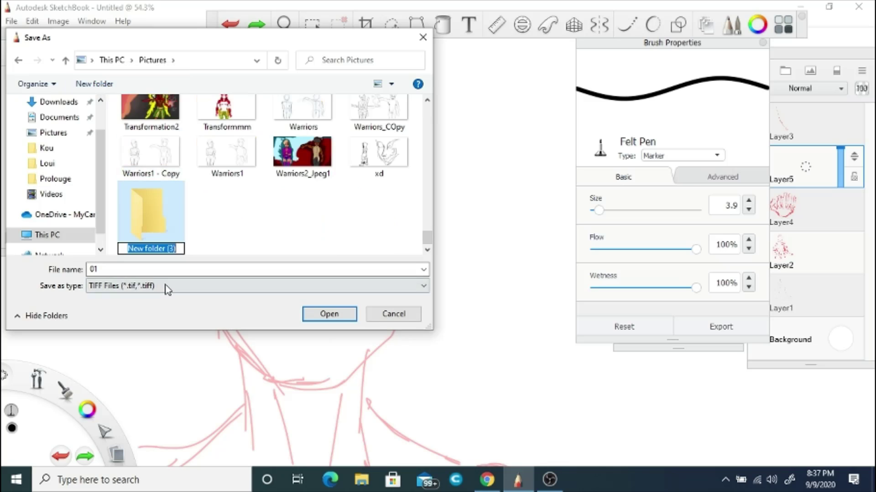
pyautogui.write('Diiart1')
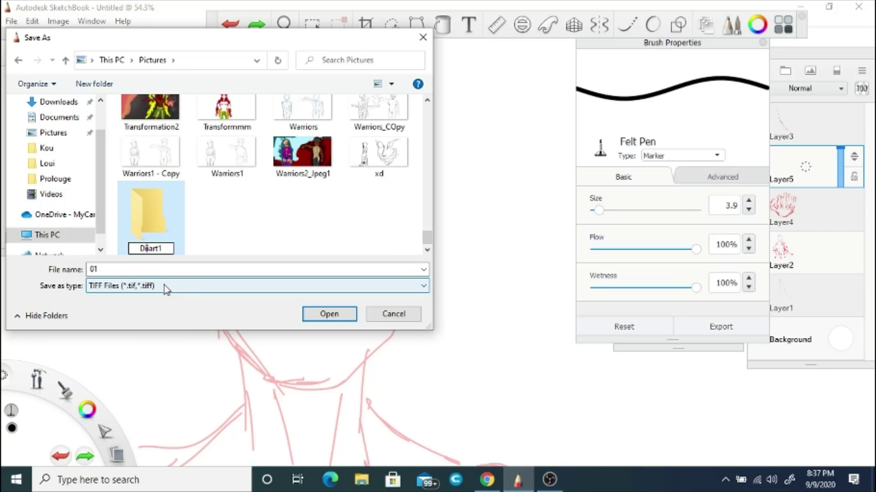
pyautogui.press('Return')
pyautogui.click(330, 313)
pyautogui.click(329, 314)
# - Ink the chin and jawline in black over the red sketch, extending the line up the right cheek
pyautogui.moveTo(283, 289); pyautogui.dragTo(361, 386)
pyautogui.moveTo(298, 367); pyautogui.dragTo(349, 371)
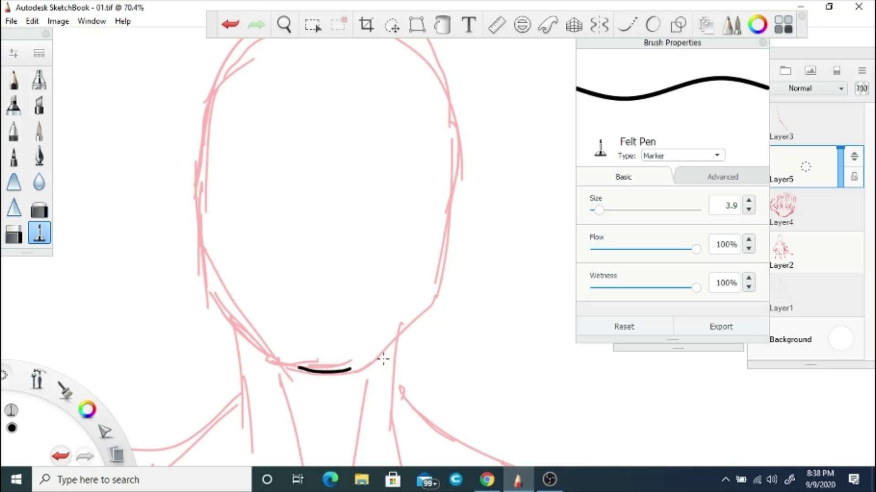
pyautogui.moveTo(413, 311); pyautogui.dragTo(381, 346)
pyautogui.moveTo(345, 370); pyautogui.dragTo(399, 334)
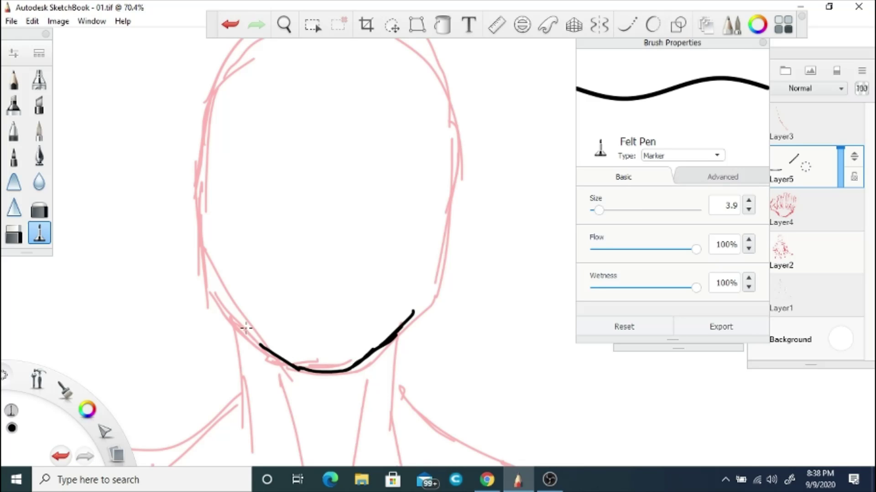
pyautogui.moveTo(246, 327); pyautogui.dragTo(230, 311)
pyautogui.moveTo(419, 305); pyautogui.dragTo(440, 173)
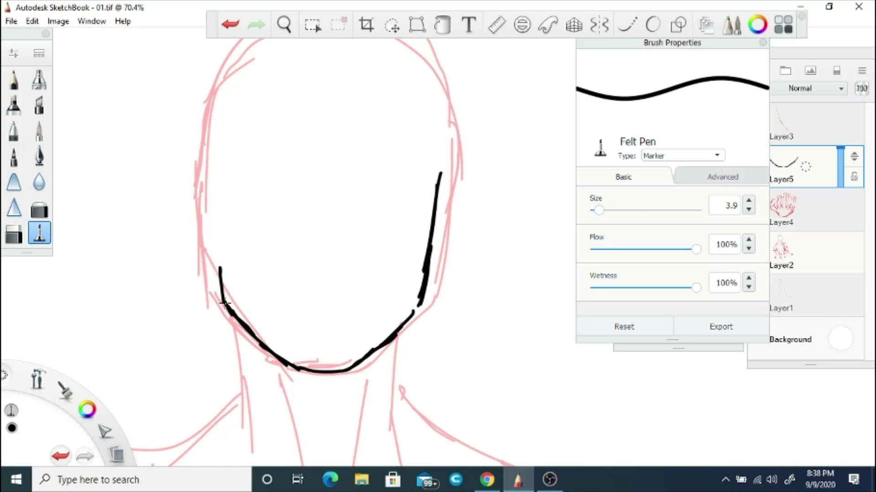
# - Ink the remaining sides of the face and the rounded crown to close the head outline
pyautogui.moveTo(225, 303); pyautogui.dragTo(223, 184)
pyautogui.moveTo(284, 25); pyautogui.dragTo(289, 114)
pyautogui.moveTo(219, 203)
pyautogui.mouseDown()
pyautogui.moveTo(256, 150)
pyautogui.moveTo(458, 256)
pyautogui.mouseUp()
pyautogui.moveTo(458, 224); pyautogui.dragTo(445, 292)
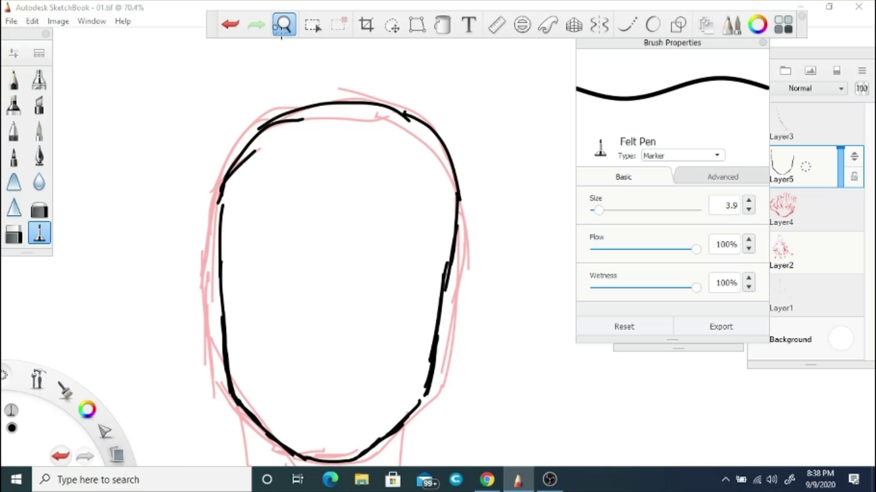
# - Thin the doubled line on the right side of the head outline with the Hard Eraser
pyautogui.moveTo(281, 28); pyautogui.dragTo(282, 91)
pyautogui.press('e')
pyautogui.press('e')
pyautogui.press('e')
pyautogui.moveTo(435, 292); pyautogui.dragTo(425, 249)
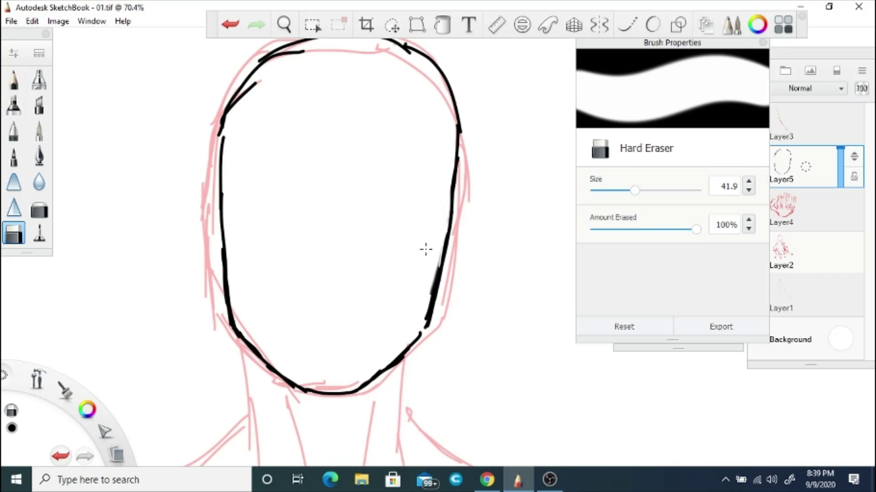
pyautogui.moveTo(284, 24)
pyautogui.mouseDown()
pyautogui.moveTo(274, 303)
pyautogui.moveTo(312, 302)
pyautogui.mouseUp()
pyautogui.press('e')
pyautogui.click(229, 24)
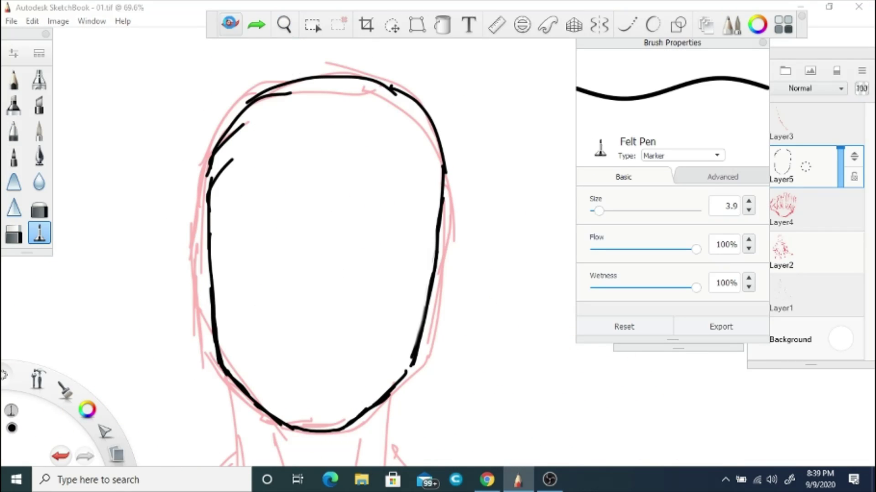
# - Draw a lower, smaller crown inside the inked head outline, undoing and redrawing rough strokes
pyautogui.moveTo(312, 119)
pyautogui.mouseDown()
pyautogui.moveTo(237, 160)
pyautogui.moveTo(211, 214)
pyautogui.mouseUp()
pyautogui.hotkey('ctrl', 'z')
pyautogui.moveTo(312, 119)
pyautogui.mouseDown()
pyautogui.moveTo(228, 187)
pyautogui.moveTo(214, 251)
pyautogui.mouseUp()
pyautogui.moveTo(321, 119)
pyautogui.mouseDown()
pyautogui.moveTo(348, 144)
pyautogui.moveTo(402, 145)
pyautogui.moveTo(430, 280)
pyautogui.mouseUp()
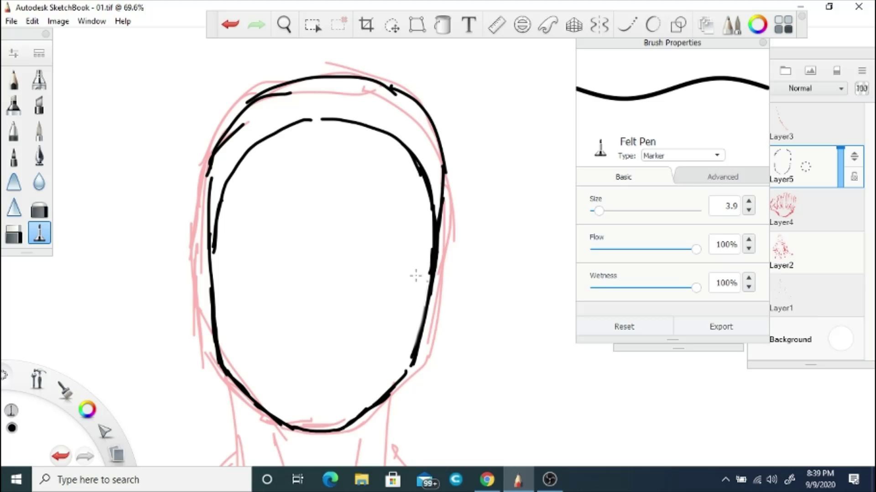
pyautogui.hotkey('ctrl', 'z')
pyautogui.moveTo(292, 118)
pyautogui.mouseDown()
pyautogui.moveTo(219, 192)
pyautogui.moveTo(215, 250)
pyautogui.mouseUp()
pyautogui.moveTo(301, 121)
pyautogui.mouseDown()
pyautogui.moveTo(228, 174)
pyautogui.moveTo(226, 166)
pyautogui.mouseUp()
# - Erase the old outer crown and the upper side lines outside the new smaller head shape
pyautogui.press('e')
pyautogui.moveTo(227, 255); pyautogui.dragTo(208, 160)
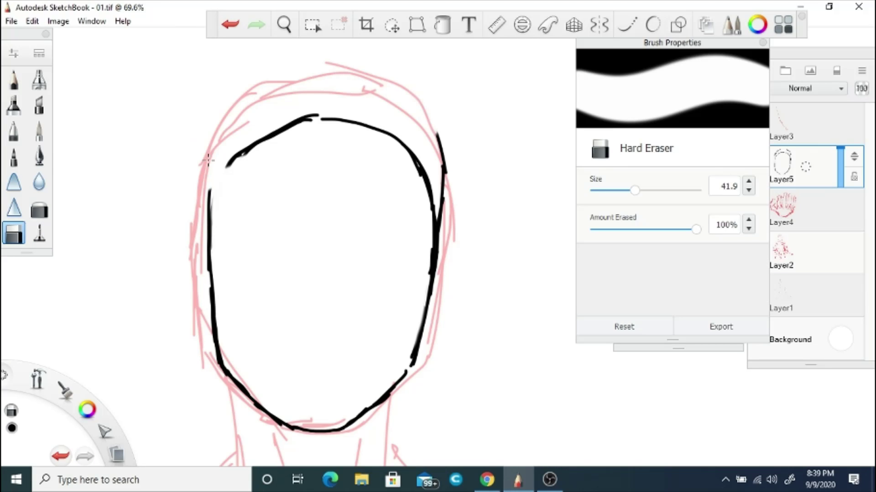
pyautogui.moveTo(440, 132); pyautogui.dragTo(440, 231)
pyautogui.moveTo(211, 187); pyautogui.dragTo(211, 286)
# - Redraw both sides of the head to join the new crown to the jaw, erasing the leftover edge on the right
pyautogui.press('e')
pyautogui.moveTo(246, 145)
pyautogui.mouseDown()
pyautogui.moveTo(211, 246)
pyautogui.moveTo(211, 298)
pyautogui.mouseUp()
pyautogui.moveTo(402, 383); pyautogui.dragTo(422, 321)
pyautogui.moveTo(426, 182); pyautogui.dragTo(422, 320)
pyautogui.press('e')
pyautogui.moveTo(431, 260); pyautogui.dragTo(429, 305)
pyautogui.press('e')
pyautogui.moveTo(427, 191); pyautogui.dragTo(430, 254)
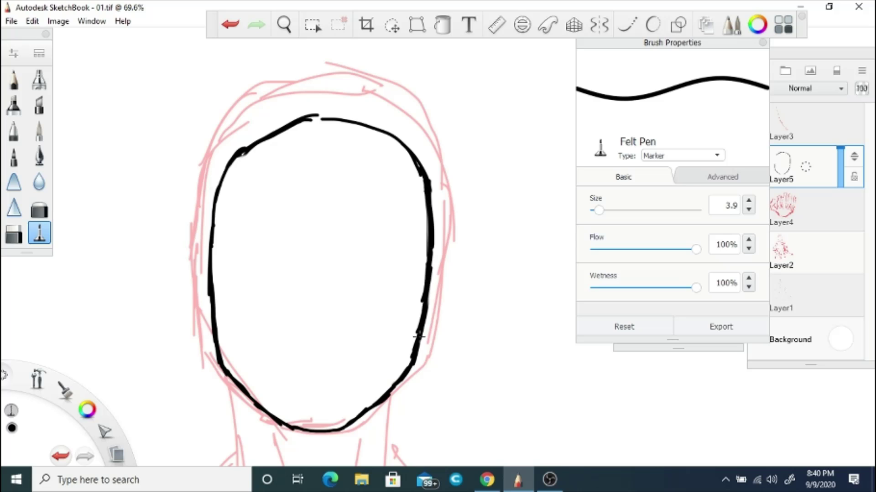
# - Ink both sides of the neck and the V-shaped neck muscles running down to the collar notch
pyautogui.scroll(-3, 306, 322)
pyautogui.moveTo(303, 250)
pyautogui.mouseDown()
pyautogui.moveTo(332, 245)
pyautogui.moveTo(297, 237)
pyautogui.mouseUp()
pyautogui.moveTo(276, 224); pyautogui.dragTo(287, 306)
pyautogui.hotkey('ctrl', 'z')
pyautogui.moveTo(419, 233)
pyautogui.mouseDown()
pyautogui.moveTo(417, 339)
pyautogui.moveTo(447, 401)
pyautogui.mouseUp()
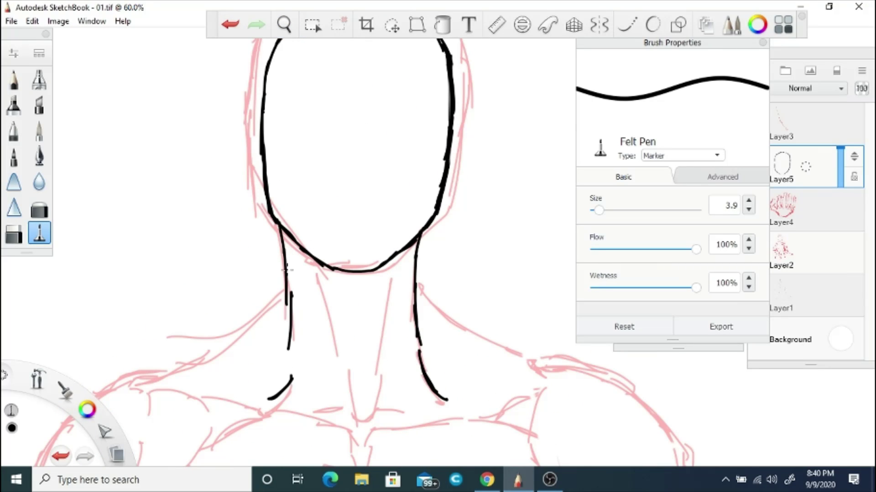
pyautogui.moveTo(395, 261); pyautogui.dragTo(377, 413)
pyautogui.moveTo(312, 269); pyautogui.dragTo(354, 413)
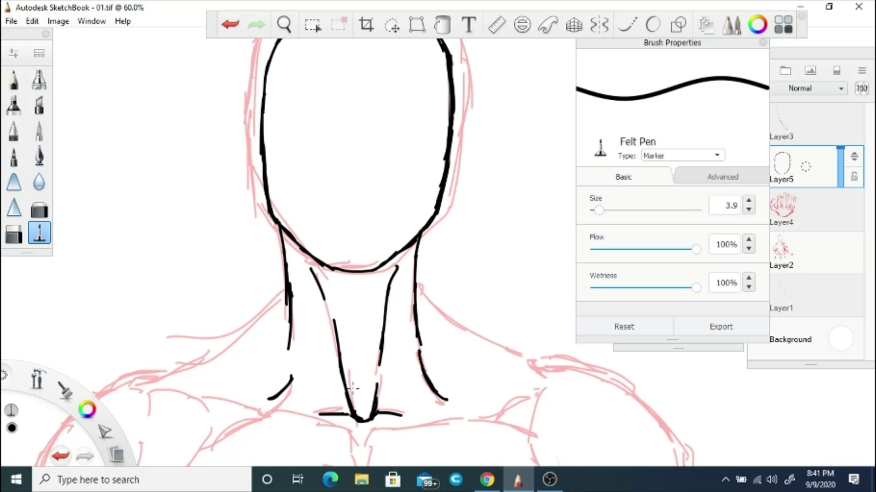
# - Erase the lower parts of the outer neck lines and redraw them curving outward at the base
pyautogui.press('e')
pyautogui.moveTo(284, 290)
pyautogui.mouseDown()
pyautogui.moveTo(289, 227)
pyautogui.moveTo(291, 285)
pyautogui.mouseUp()
pyautogui.moveTo(419, 274); pyautogui.dragTo(446, 333)
pyautogui.press('e')
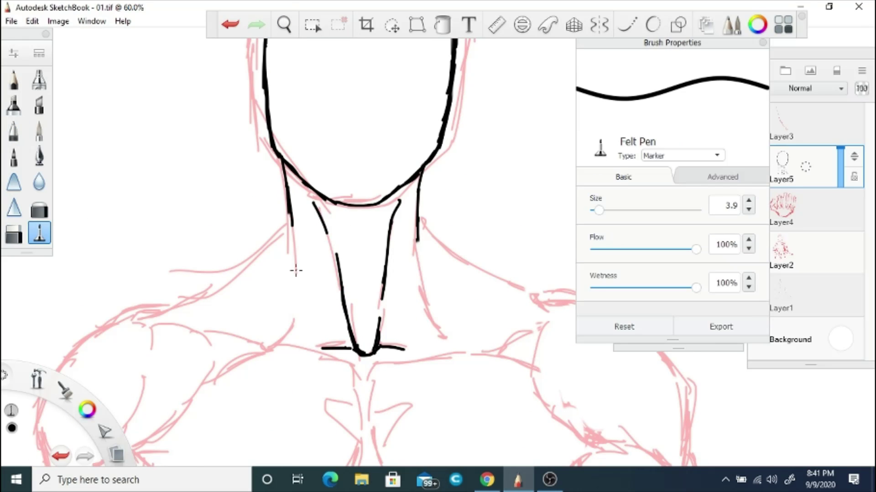
pyautogui.moveTo(295, 235); pyautogui.dragTo(300, 305)
pyautogui.moveTo(299, 316); pyautogui.dragTo(272, 334)
pyautogui.moveTo(419, 191); pyautogui.dragTo(416, 328)
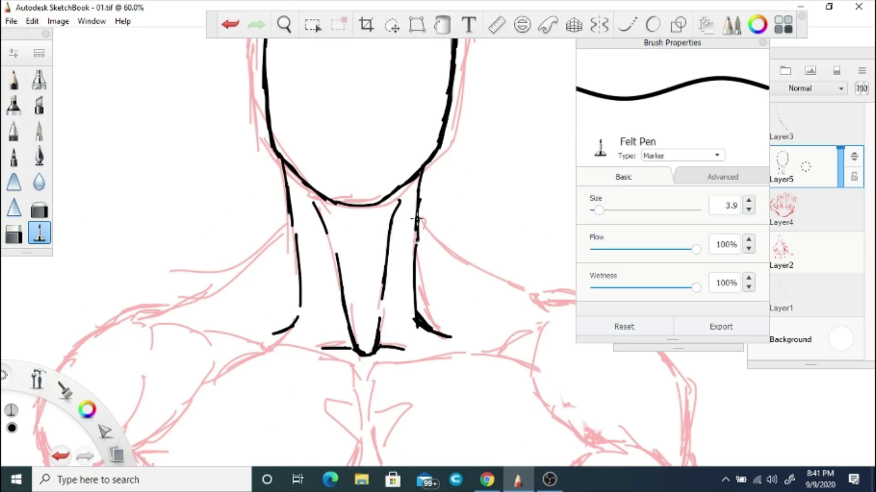
# - Ink the trapezius slopes from both sides of the neck out to the shoulders
pyautogui.press('space')
pyautogui.moveTo(342, 263)
pyautogui.mouseDown()
pyautogui.moveTo(319, 223)
pyautogui.moveTo(437, 204)
pyautogui.mouseUp()
pyautogui.moveTo(387, 150)
pyautogui.mouseDown()
pyautogui.moveTo(285, 243)
pyautogui.moveTo(232, 258)
pyautogui.mouseUp()
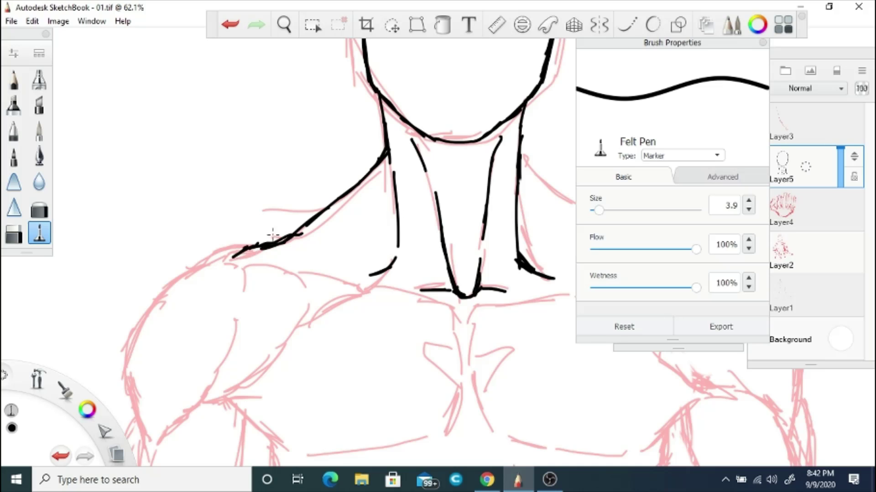
pyautogui.press('space')
pyautogui.moveTo(272, 235); pyautogui.dragTo(81, 249)
pyautogui.moveTo(329, 160); pyautogui.dragTo(428, 240)
# - Ink the rounded outer contour of the left shoulder down to the upper arm
pyautogui.press('space')
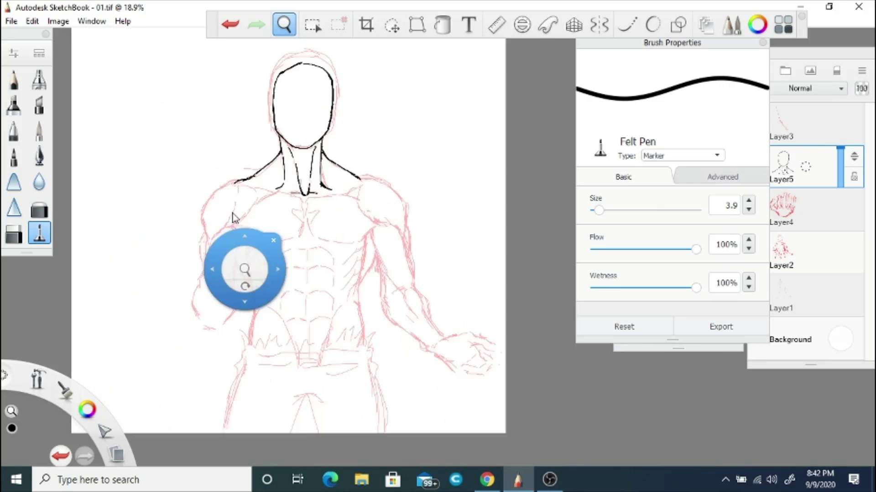
pyautogui.moveTo(238, 274); pyautogui.dragTo(274, 244)
pyautogui.press('space')
pyautogui.moveTo(381, 280); pyautogui.dragTo(347, 256)
pyautogui.moveTo(338, 147)
pyautogui.mouseDown()
pyautogui.moveTo(301, 164)
pyautogui.moveTo(221, 253)
pyautogui.mouseUp()
pyautogui.moveTo(220, 260); pyautogui.dragTo(242, 331)
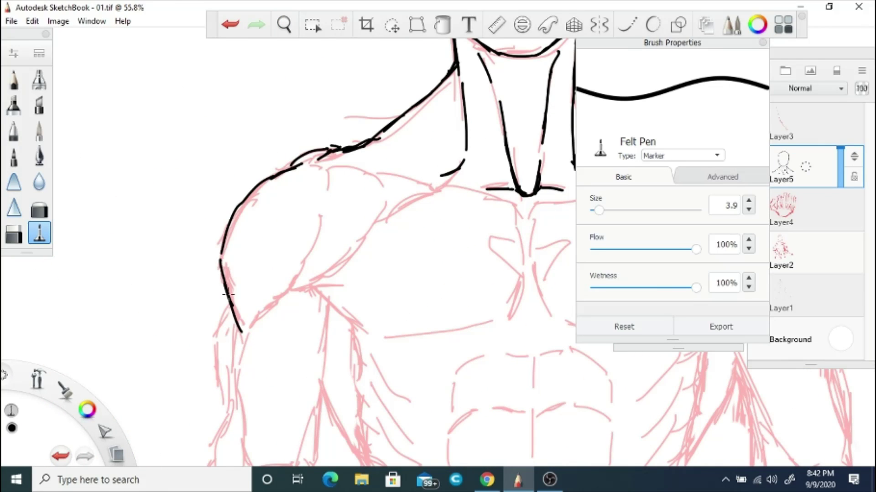
# - Ink the collarbones, the outer contour of the right shoulder and the top edges of the chest muscles
pyautogui.moveTo(377, 176); pyautogui.dragTo(429, 188)
pyautogui.moveTo(396, 237); pyautogui.dragTo(125, 239)
pyautogui.moveTo(443, 148)
pyautogui.mouseDown()
pyautogui.moveTo(517, 184)
pyautogui.moveTo(522, 175)
pyautogui.moveTo(557, 235)
pyautogui.mouseUp()
pyautogui.hotkey('ctrl', 'z')
pyautogui.hotkey('ctrl', 'z')
pyautogui.moveTo(557, 235)
pyautogui.mouseDown()
pyautogui.moveTo(560, 322)
pyautogui.moveTo(551, 327)
pyautogui.mouseUp()
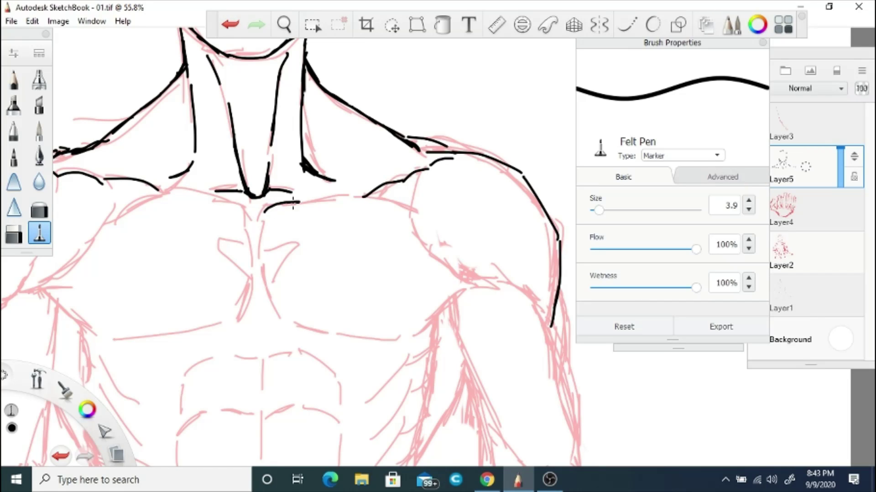
pyautogui.moveTo(292, 203); pyautogui.dragTo(361, 197)
pyautogui.moveTo(168, 192); pyautogui.dragTo(249, 212)
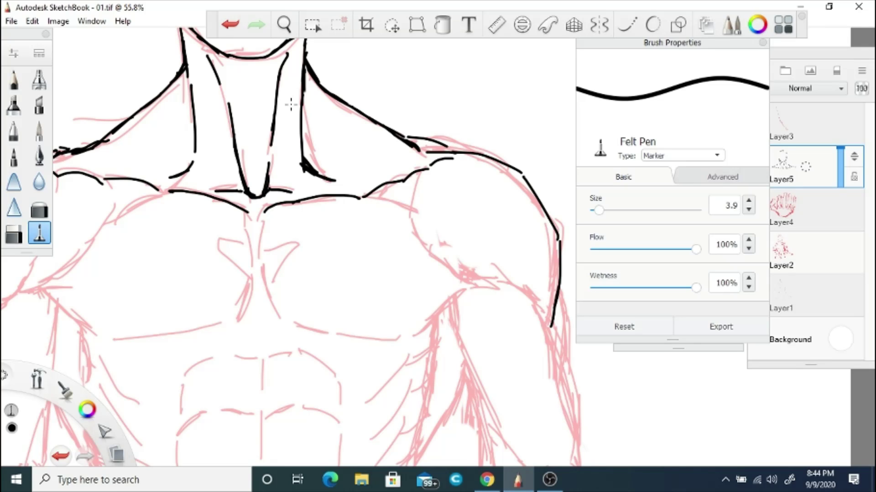
# - Ink the breastbone lines and the lower contours of both chest muscles out to the armpits
pyautogui.press('space')
pyautogui.moveTo(313, 231)
pyautogui.mouseDown()
pyautogui.moveTo(372, 176)
pyautogui.moveTo(368, 209)
pyautogui.moveTo(348, 248)
pyautogui.mouseUp()
pyautogui.moveTo(373, 209); pyautogui.dragTo(392, 246)
pyautogui.moveTo(335, 251)
pyautogui.mouseDown()
pyautogui.moveTo(366, 228)
pyautogui.moveTo(269, 252)
pyautogui.mouseUp()
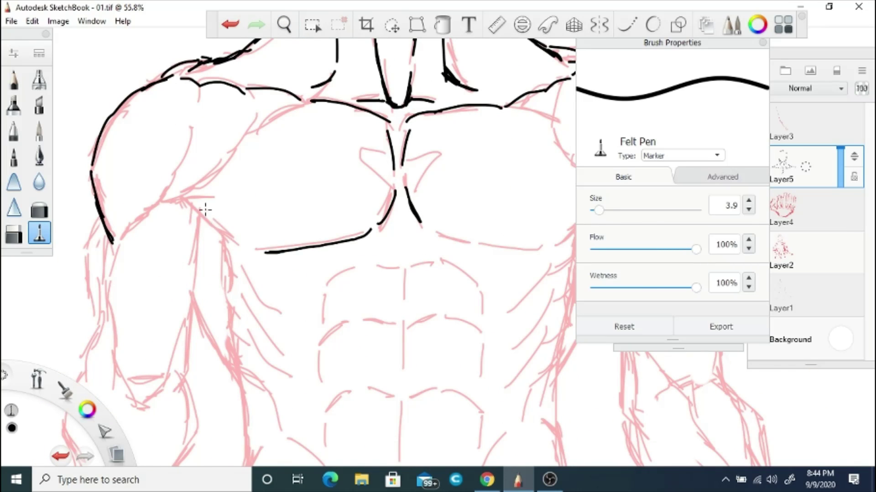
pyautogui.moveTo(206, 210); pyautogui.dragTo(264, 253)
pyautogui.press('space')
pyautogui.moveTo(266, 172); pyautogui.dragTo(147, 158)
pyautogui.moveTo(310, 213)
pyautogui.mouseDown()
pyautogui.moveTo(417, 242)
pyautogui.moveTo(478, 197)
pyautogui.mouseUp()
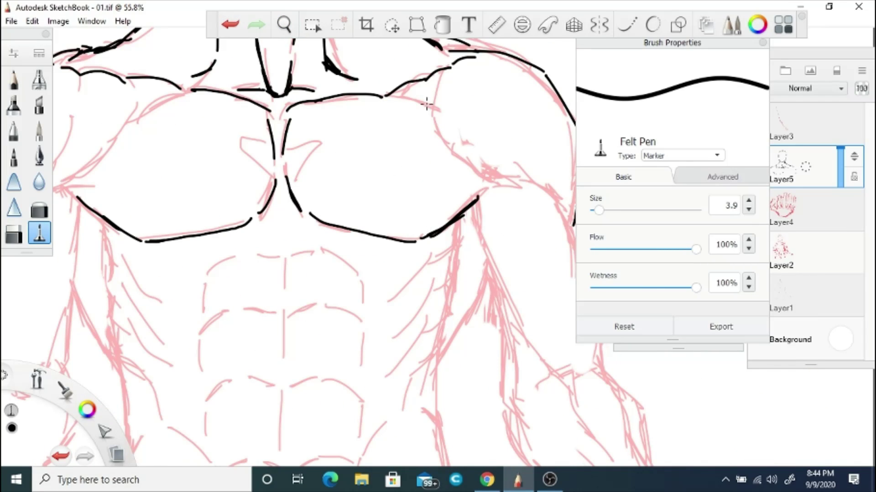
# - Ink the inner edges of both shoulder muscles where they meet the chest and armpits
pyautogui.moveTo(426, 104); pyautogui.dragTo(383, 98)
pyautogui.hotkey('ctrl', 'z')
pyautogui.moveTo(442, 71); pyautogui.dragTo(467, 161)
pyautogui.press('space')
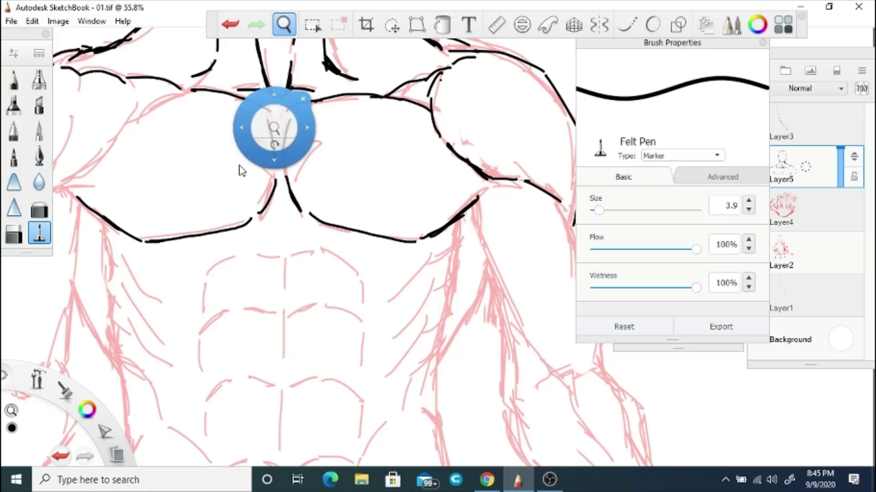
pyautogui.moveTo(241, 170); pyautogui.dragTo(234, 197)
pyautogui.click(362, 161)
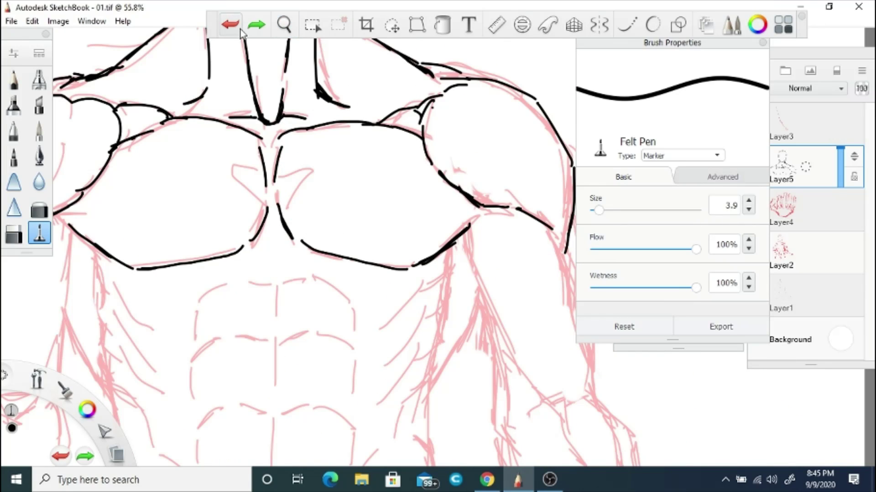
# - Ink the small V-shaped marks beside the breastbone and add short crease lines at both armpits
pyautogui.scroll(-3, 301, 255)
pyautogui.scroll(3, 301, 256)
pyautogui.moveTo(296, 254); pyautogui.dragTo(300, 272)
pyautogui.moveTo(91, 295); pyautogui.dragTo(135, 301)
pyautogui.hotkey('ctrl', 'z')
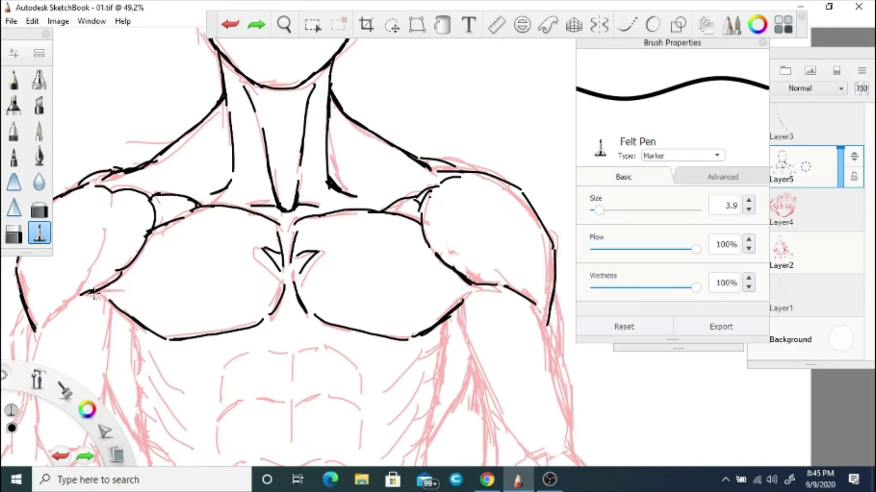
pyautogui.hotkey('ctrl', 'y')
pyautogui.moveTo(444, 297); pyautogui.dragTo(481, 286)
# - Ink the jagged rib-muscle edges down both sides of the torso below the chest
pyautogui.press('space')
pyautogui.moveTo(248, 290); pyautogui.dragTo(478, 162)
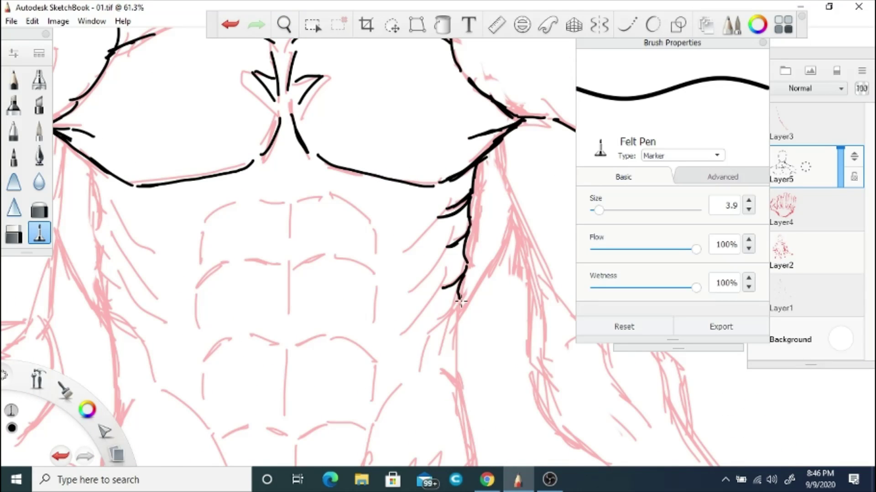
pyautogui.moveTo(460, 301); pyautogui.dragTo(429, 335)
pyautogui.press('space')
pyautogui.moveTo(236, 232); pyautogui.dragTo(201, 187)
pyautogui.moveTo(208, 257); pyautogui.dragTo(244, 351)
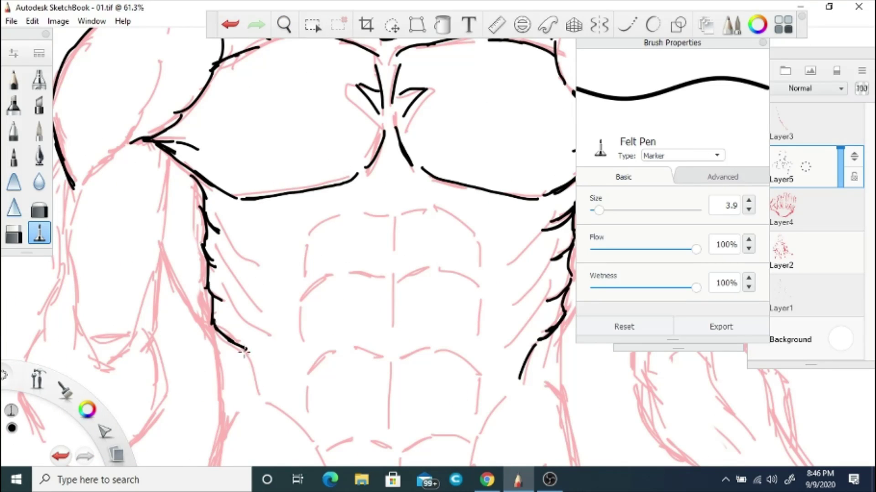
# - Add slanted rib-muscle lines running inward on both sides of the torso
pyautogui.moveTo(230, 248); pyautogui.dragTo(210, 276)
pyautogui.moveTo(221, 257); pyautogui.dragTo(268, 319)
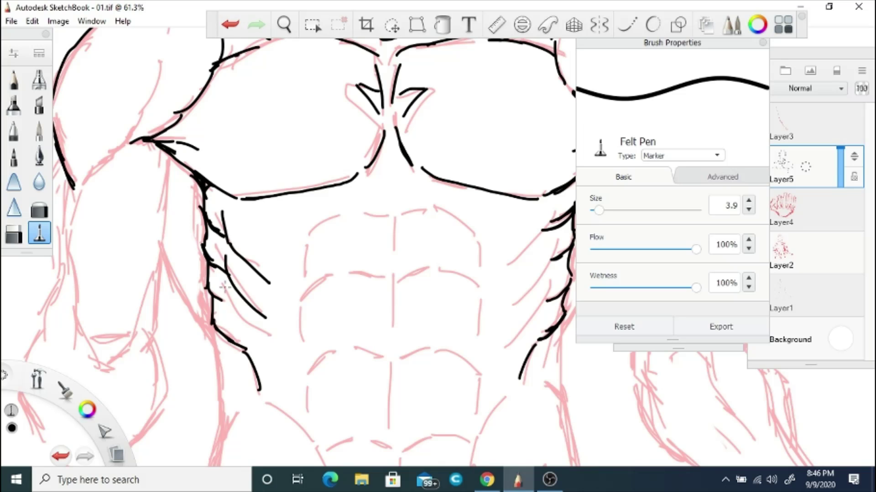
pyautogui.moveTo(223, 292); pyautogui.dragTo(281, 362)
pyautogui.press('space')
pyautogui.moveTo(274, 274); pyautogui.dragTo(196, 269)
pyautogui.moveTo(467, 228); pyautogui.dragTo(427, 269)
pyautogui.moveTo(479, 257); pyautogui.dragTo(440, 313)
# - Ink the outer back-muscle curves and the waist contours down to the hips on both sides
pyautogui.click(284, 25)
pyautogui.moveTo(438, 246)
pyautogui.mouseDown()
pyautogui.moveTo(399, 188)
pyautogui.moveTo(231, 156)
pyautogui.mouseUp()
pyautogui.press('space')
pyautogui.moveTo(476, 177); pyautogui.dragTo(456, 231)
pyautogui.moveTo(155, 314); pyautogui.dragTo(139, 426)
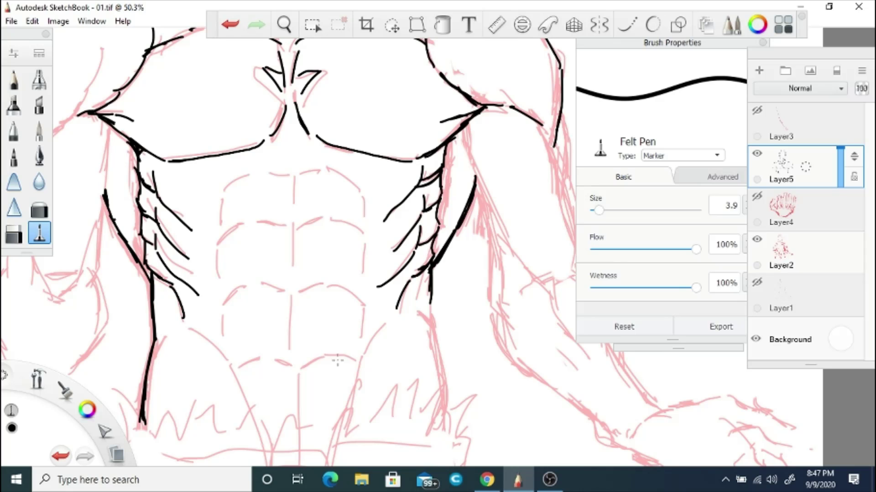
pyautogui.moveTo(431, 271); pyautogui.dragTo(451, 427)
# - Ink the slanted hip lines on both sides of the lower abdomen
pyautogui.click(283, 25)
pyautogui.moveTo(298, 196); pyautogui.dragTo(267, 197)
pyautogui.moveTo(157, 196); pyautogui.dragTo(267, 302)
pyautogui.moveTo(429, 194); pyautogui.dragTo(376, 272)
# - Ink the centre line of the abdomen and the contours of the lower pair of abdominal muscles
pyautogui.click(283, 25)
pyautogui.moveTo(320, 212); pyautogui.dragTo(327, 262)
pyautogui.click(328, 262)
pyautogui.moveTo(330, 320); pyautogui.dragTo(321, 392)
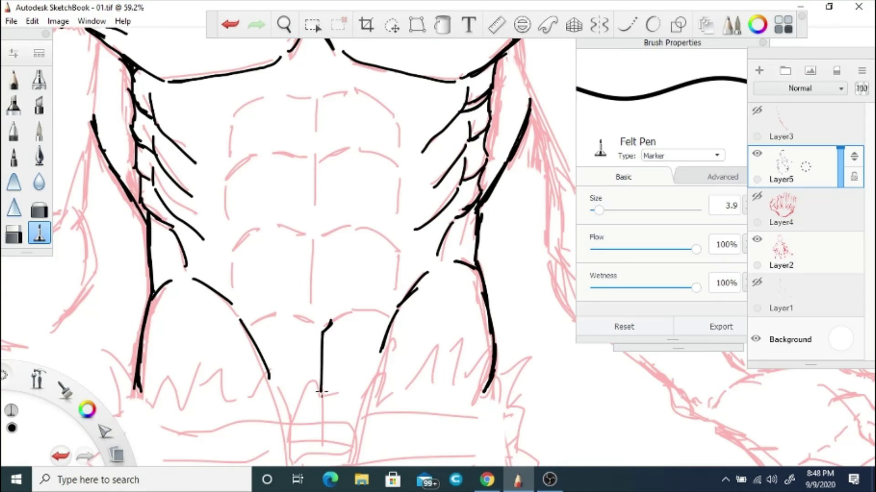
pyautogui.moveTo(318, 189)
pyautogui.mouseDown()
pyautogui.moveTo(319, 230)
pyautogui.moveTo(351, 227)
pyautogui.mouseUp()
pyautogui.moveTo(358, 227); pyautogui.dragTo(396, 248)
pyautogui.moveTo(396, 253); pyautogui.dragTo(389, 300)
pyautogui.moveTo(277, 231); pyautogui.dragTo(242, 300)
# - Ink the contours of the middle and upper pairs of abdominal muscles
pyautogui.moveTo(292, 153); pyautogui.dragTo(317, 161)
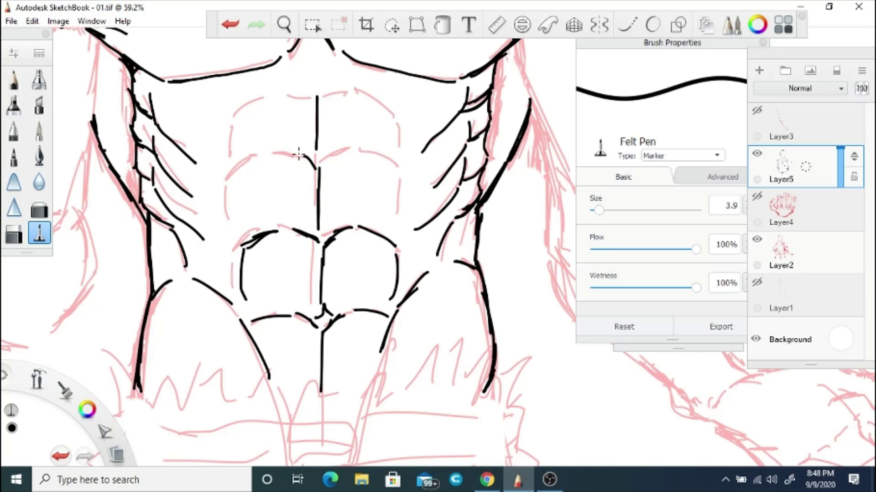
pyautogui.moveTo(246, 171); pyautogui.dragTo(305, 157)
pyautogui.moveTo(240, 181); pyautogui.dragTo(238, 227)
pyautogui.moveTo(325, 160)
pyautogui.mouseDown()
pyautogui.moveTo(351, 152)
pyautogui.moveTo(397, 167)
pyautogui.mouseUp()
pyautogui.moveTo(401, 183); pyautogui.dragTo(392, 225)
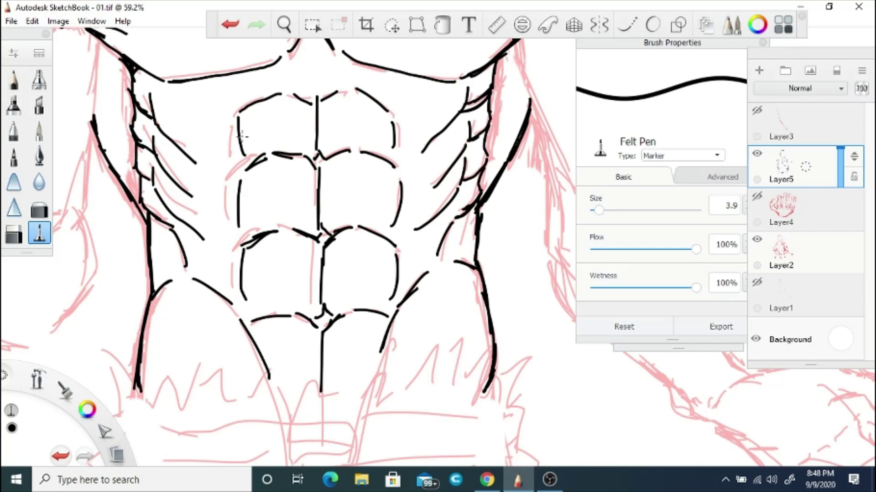
pyautogui.press('space')
pyautogui.moveTo(264, 231)
pyautogui.mouseDown()
pyautogui.moveTo(390, 288)
pyautogui.moveTo(347, 265)
pyautogui.mouseUp()
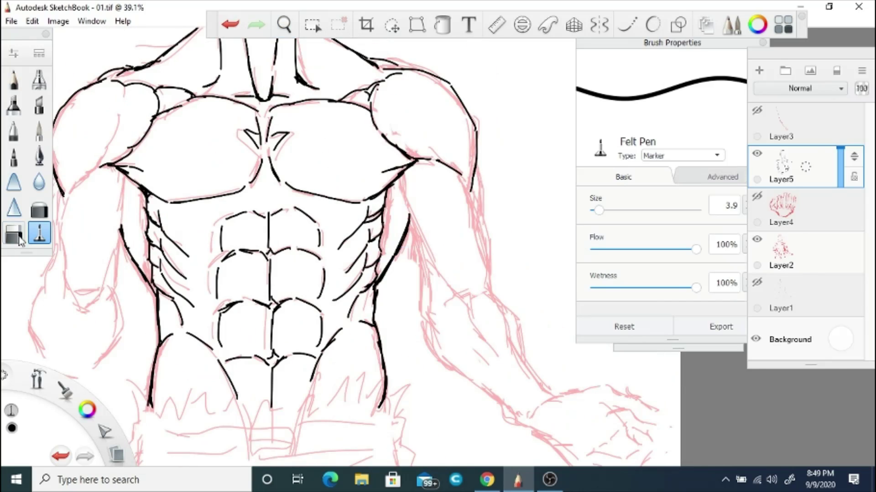
pyautogui.press('e')
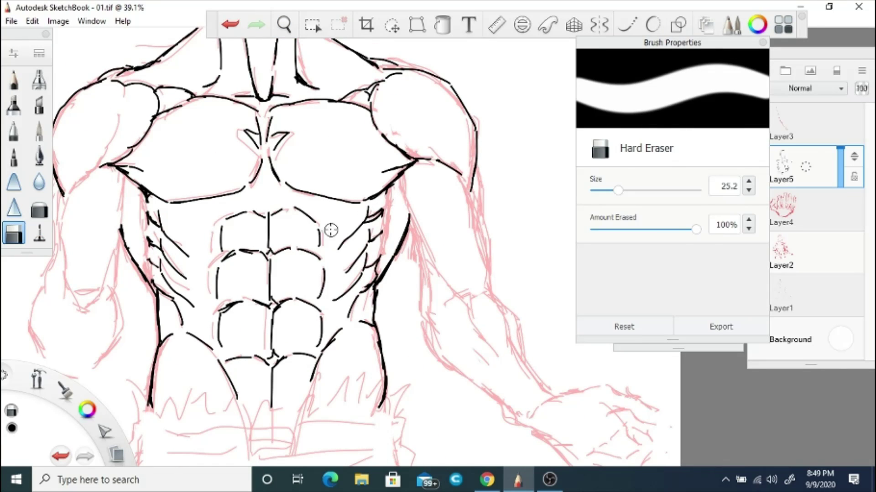
pyautogui.press('e')
# - Ink the left shoulder's muscle division and the contours of the left upper arm down past the elbow
pyautogui.press('space')
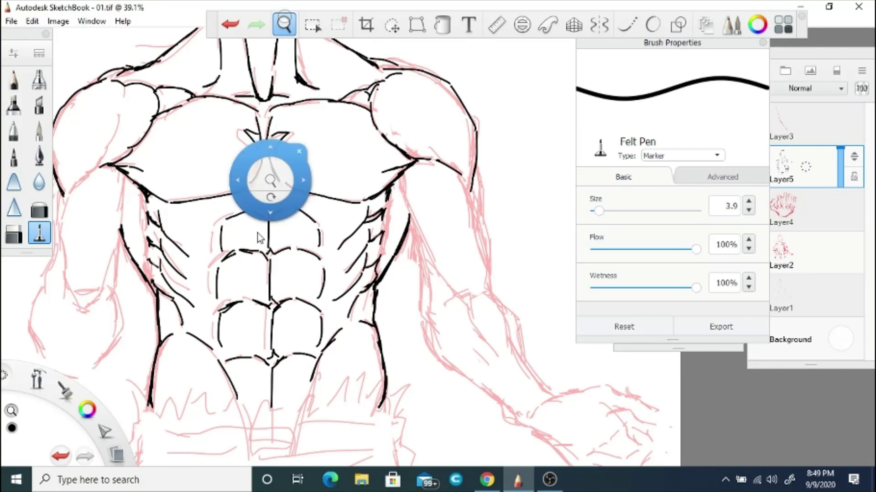
pyautogui.moveTo(265, 187); pyautogui.dragTo(270, 221)
pyautogui.moveTo(354, 66); pyautogui.dragTo(314, 174)
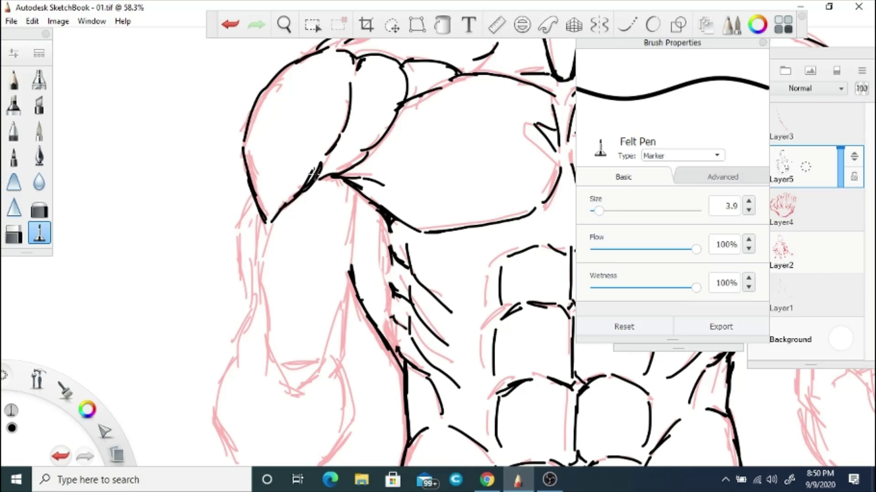
pyautogui.moveTo(267, 251)
pyautogui.mouseDown()
pyautogui.moveTo(312, 360)
pyautogui.moveTo(352, 276)
pyautogui.mouseUp()
pyautogui.moveTo(264, 217); pyautogui.dragTo(215, 431)
pyautogui.moveTo(348, 362); pyautogui.dragTo(334, 441)
pyautogui.hscroll(5, 373, 203)
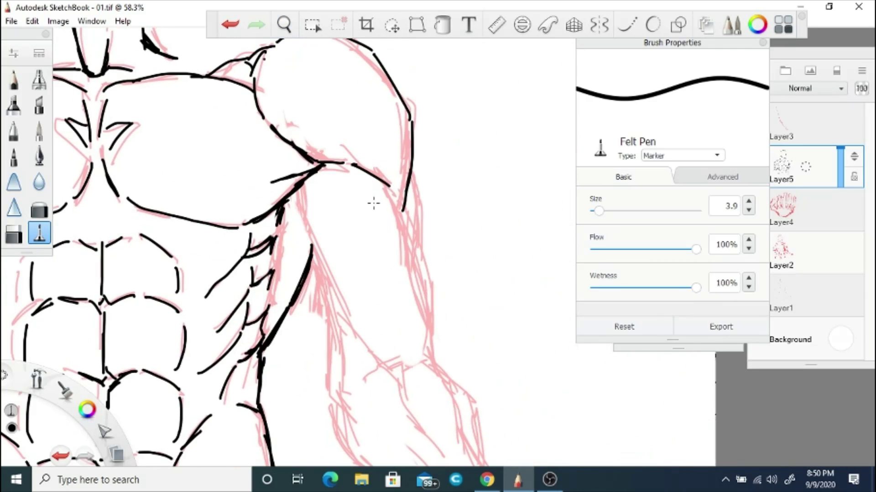
# - Ink the outer contour of the right-hand arm from the shoulder over the elbow to the wrist
pyautogui.moveTo(405, 209); pyautogui.dragTo(442, 361)
pyautogui.scroll(-5, 373, 228)
pyautogui.hscroll(3, 373, 228)
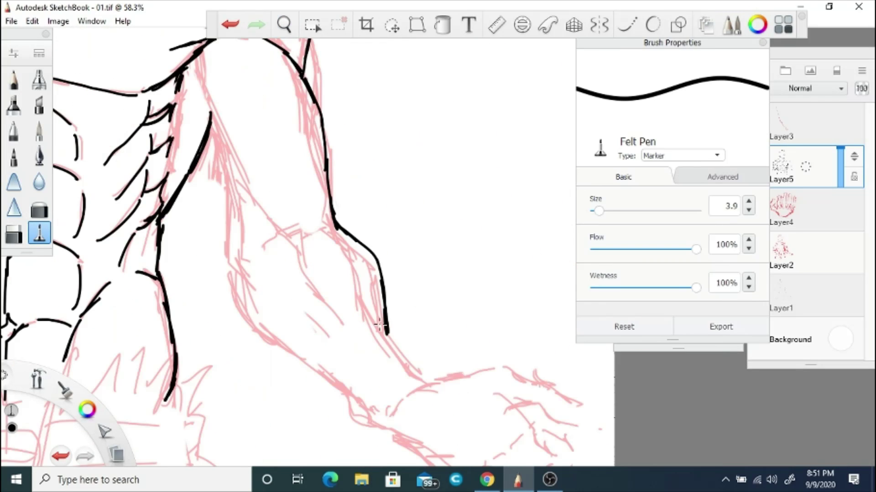
pyautogui.moveTo(383, 333); pyautogui.dragTo(452, 385)
pyautogui.hotkey('ctrl', 'z')
pyautogui.moveTo(383, 333); pyautogui.dragTo(444, 399)
pyautogui.scroll(5, 355, 187)
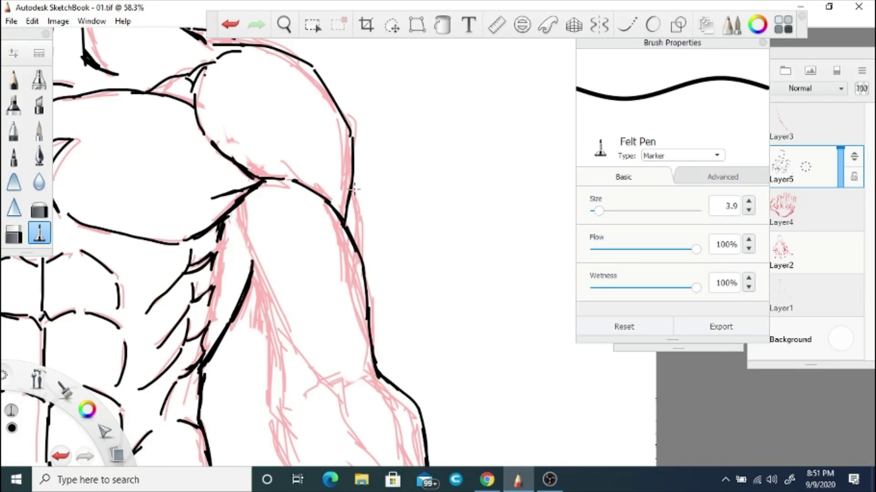
# - Ink the inner contour of the right-hand upper arm and the underside of its forearm down to the wrist
pyautogui.scroll(-5, 363, 268)
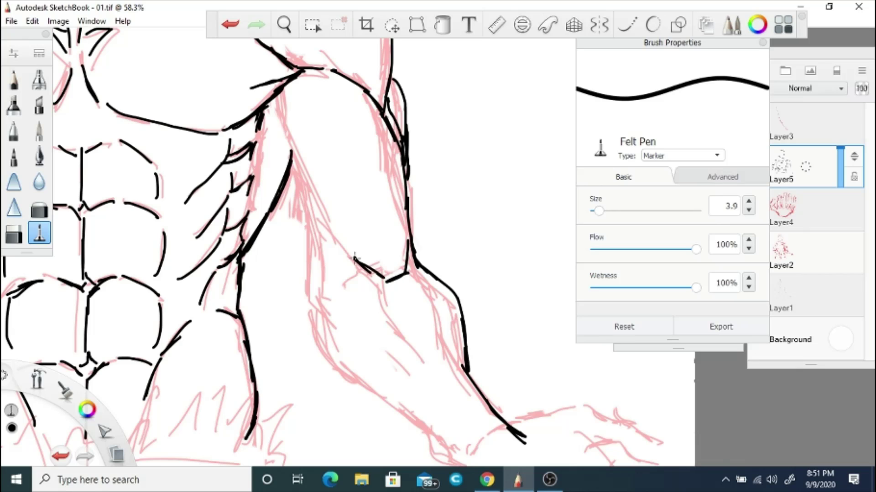
pyautogui.moveTo(279, 93)
pyautogui.mouseDown()
pyautogui.moveTo(319, 216)
pyautogui.moveTo(354, 255)
pyautogui.mouseUp()
pyautogui.moveTo(290, 171)
pyautogui.mouseDown()
pyautogui.moveTo(324, 237)
pyautogui.moveTo(321, 310)
pyautogui.moveTo(383, 397)
pyautogui.mouseUp()
pyautogui.moveTo(344, 369); pyautogui.dragTo(458, 449)
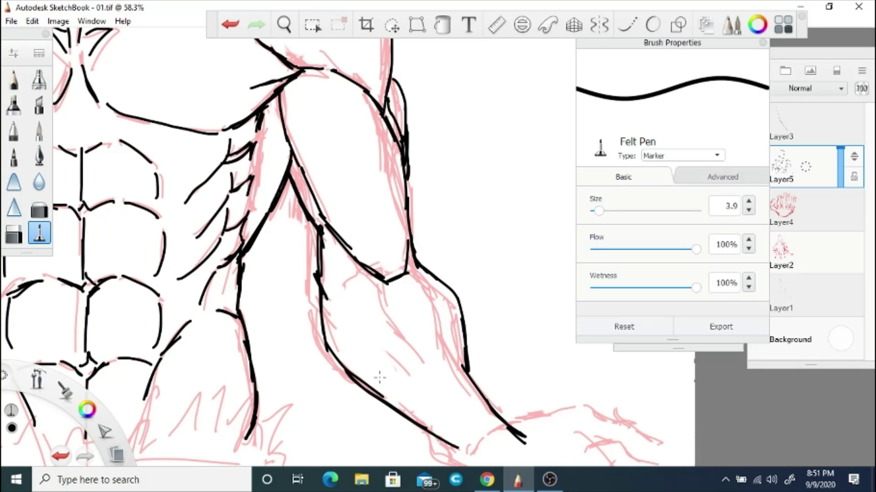
# - Ink the jagged, torn hem across the waist
pyautogui.press('space')
pyautogui.scroll(-5, 337, 246)
pyautogui.scroll(6, 338, 246)
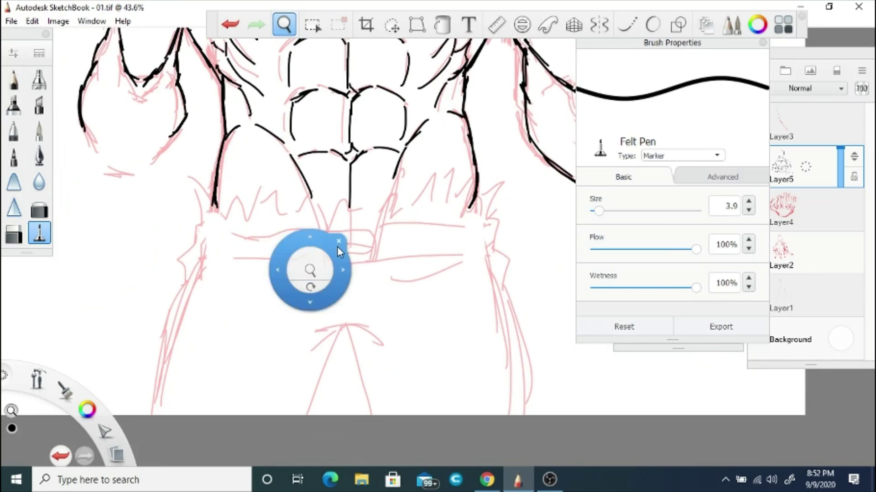
pyautogui.moveTo(192, 180)
pyautogui.mouseDown()
pyautogui.moveTo(210, 200)
pyautogui.moveTo(487, 192)
pyautogui.mouseUp()
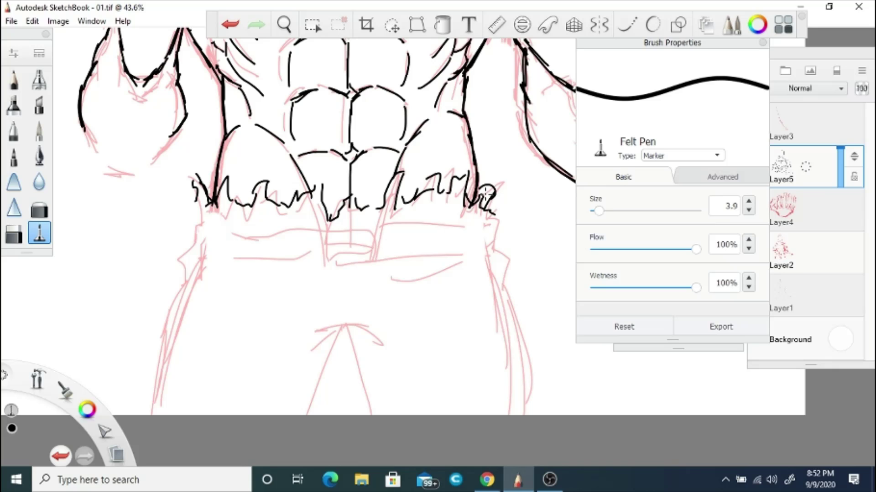
# - Ink the belt with its buckle, the hanging cloth strip and the upper edges of the trousers
pyautogui.moveTo(492, 223); pyautogui.dragTo(492, 252)
pyautogui.moveTo(389, 225); pyautogui.dragTo(516, 330)
pyautogui.moveTo(403, 223); pyautogui.dragTo(491, 224)
pyautogui.moveTo(205, 232); pyautogui.dragTo(324, 225)
pyautogui.moveTo(321, 225)
pyautogui.mouseDown()
pyautogui.moveTo(378, 260)
pyautogui.moveTo(369, 255)
pyautogui.mouseUp()
pyautogui.moveTo(199, 262); pyautogui.dragTo(323, 259)
pyautogui.moveTo(379, 250)
pyautogui.mouseDown()
pyautogui.moveTo(463, 326)
pyautogui.moveTo(516, 328)
pyautogui.mouseUp()
pyautogui.moveTo(408, 269); pyautogui.dragTo(449, 292)
# - Ink the outer trouser contour and the crotch and inner leg lines
pyautogui.press('space')
pyautogui.moveTo(302, 218); pyautogui.dragTo(217, 135)
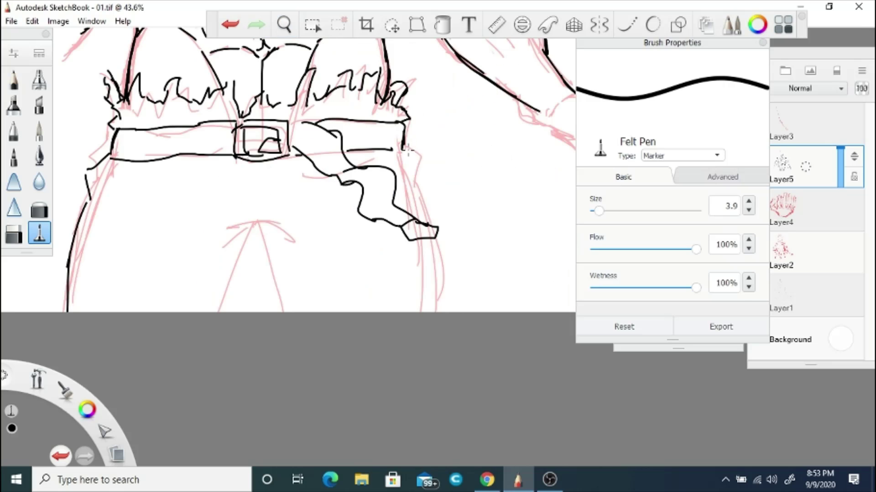
pyautogui.moveTo(258, 224)
pyautogui.mouseDown()
pyautogui.moveTo(221, 312)
pyautogui.moveTo(283, 312)
pyautogui.mouseUp()
# - Ink the muscle division line inside the right-hand shoulder
pyautogui.press('space')
pyautogui.scroll(-3, 279, 199)
pyautogui.moveTo(279, 199)
pyautogui.mouseDown()
pyautogui.moveTo(447, 269)
pyautogui.moveTo(383, 278)
pyautogui.mouseUp()
pyautogui.scroll(4, 401, 269)
pyautogui.moveTo(346, 137)
pyautogui.mouseDown()
pyautogui.moveTo(412, 223)
pyautogui.moveTo(367, 161)
pyautogui.mouseUp()
pyautogui.click(41, 209)
pyautogui.press('e')
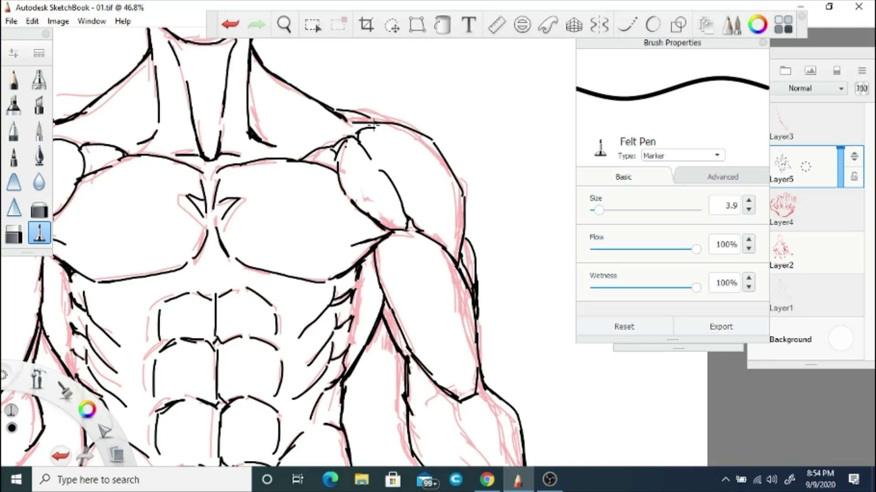
# - Hide the sketch layers so that only the inked Layer5 shows over the background
pyautogui.press('space')
pyautogui.scroll(-3, 373, 124)
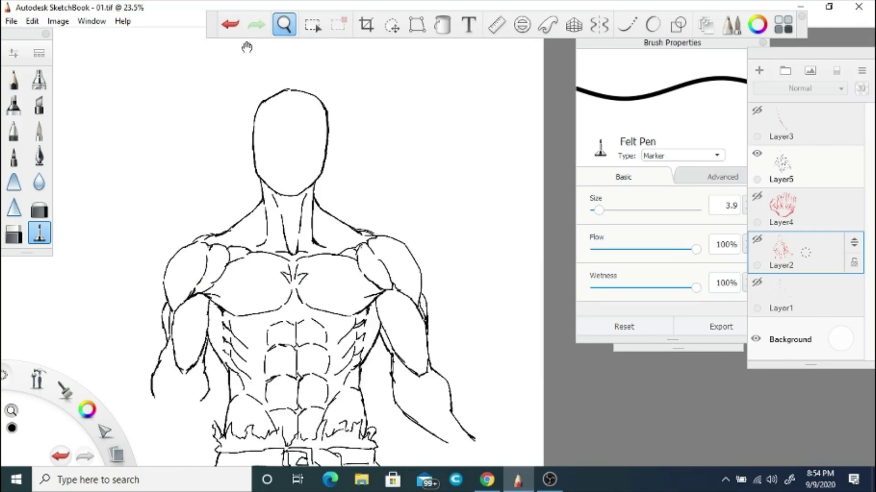
pyautogui.moveTo(297, 132); pyautogui.dragTo(362, 156)
pyautogui.scroll(5, 362, 157)
# - Erase and re-ink the side contours of the torso at the waist on Layer5
pyautogui.press('e')
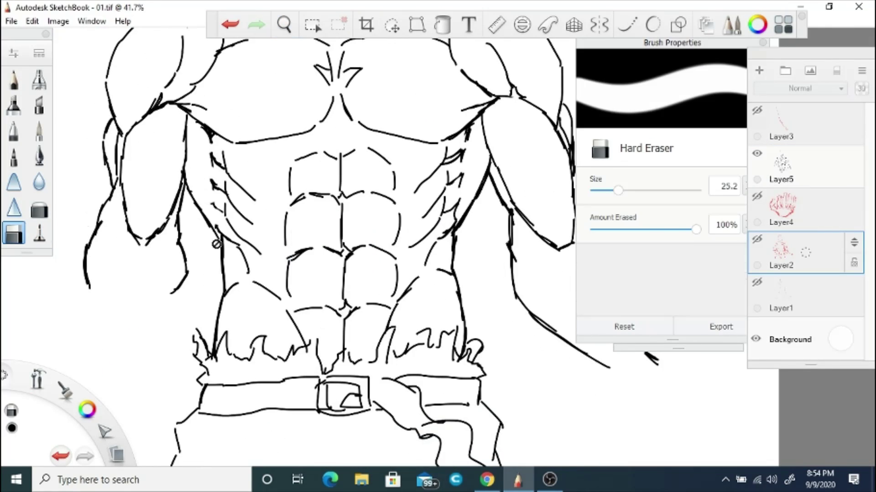
pyautogui.press('e')
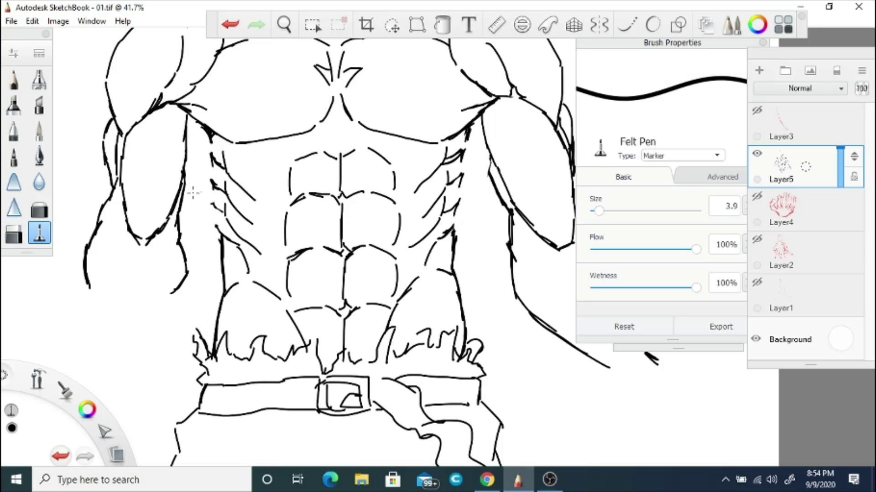
pyautogui.scroll(-5, 378, 196)
pyautogui.scroll(5, 378, 196)
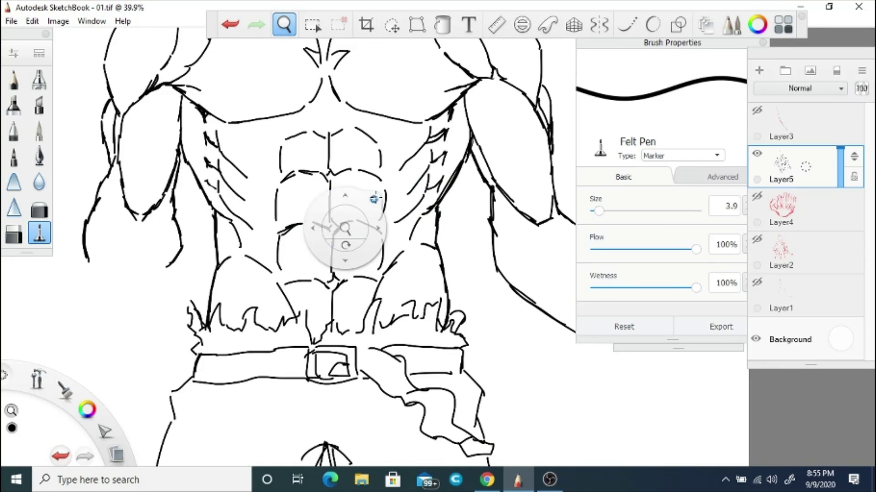
pyautogui.press('e')
pyautogui.press('e')
pyautogui.moveTo(224, 246); pyautogui.dragTo(209, 310)
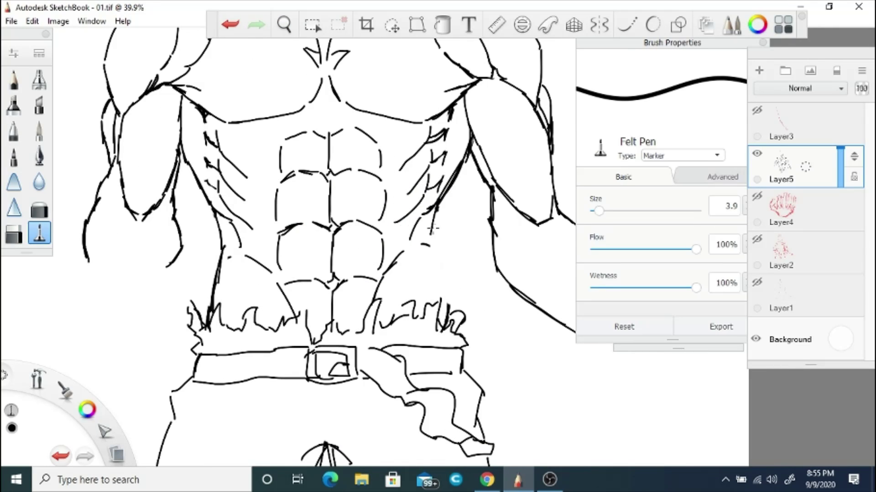
pyautogui.moveTo(431, 260)
pyautogui.mouseDown()
pyautogui.moveTo(441, 319)
pyautogui.moveTo(346, 181)
pyautogui.moveTo(323, 251)
pyautogui.mouseUp()
# - Lasso the shoulder area and scale it slightly narrower
pyautogui.press('space')
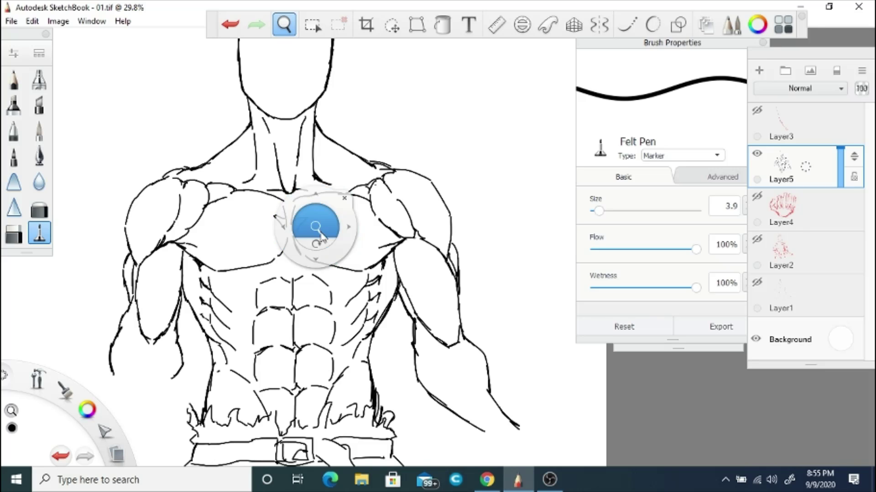
pyautogui.moveTo(340, 296); pyautogui.dragTo(369, 173)
pyautogui.press('m')
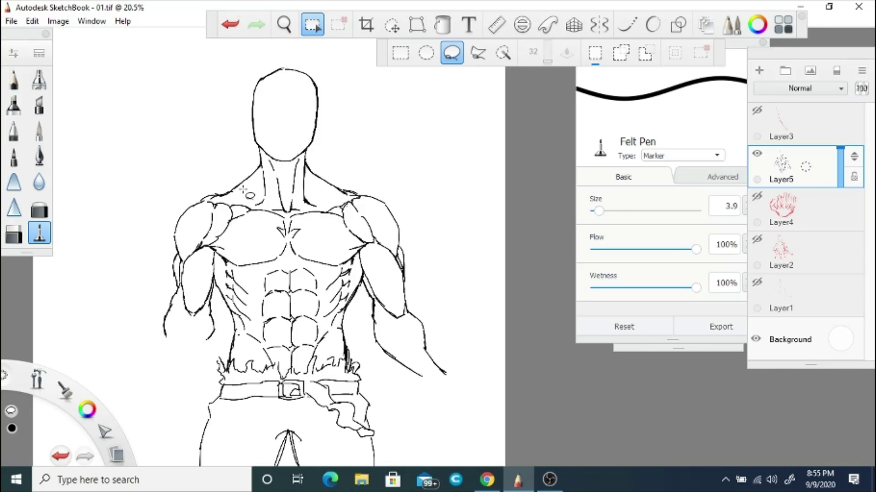
pyautogui.moveTo(213, 180)
pyautogui.mouseDown()
pyautogui.moveTo(413, 267)
pyautogui.moveTo(232, 266)
pyautogui.moveTo(192, 180)
pyautogui.moveTo(213, 180)
pyautogui.mouseUp()
pyautogui.press('v')
pyautogui.moveTo(403, 201); pyautogui.dragTo(465, 203)
pyautogui.click(462, 145)
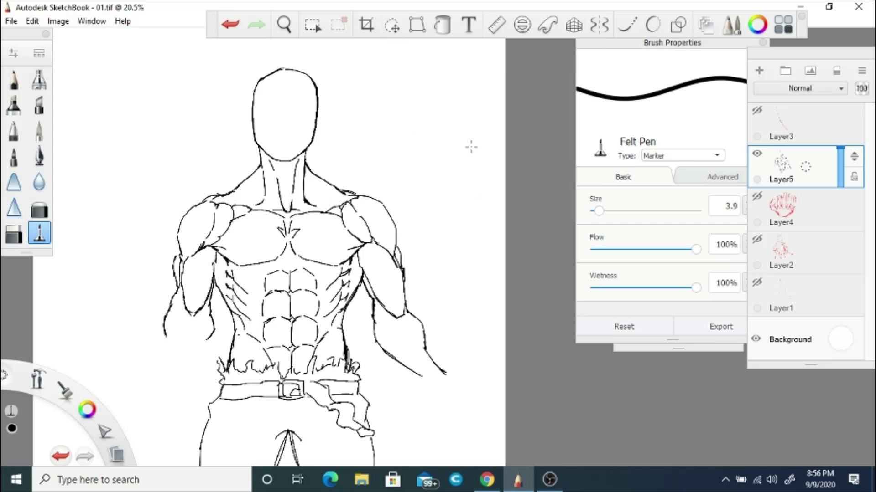
# - Show the hand sketch on Layer4 and make Layer5 the active layer
pyautogui.click(284, 24)
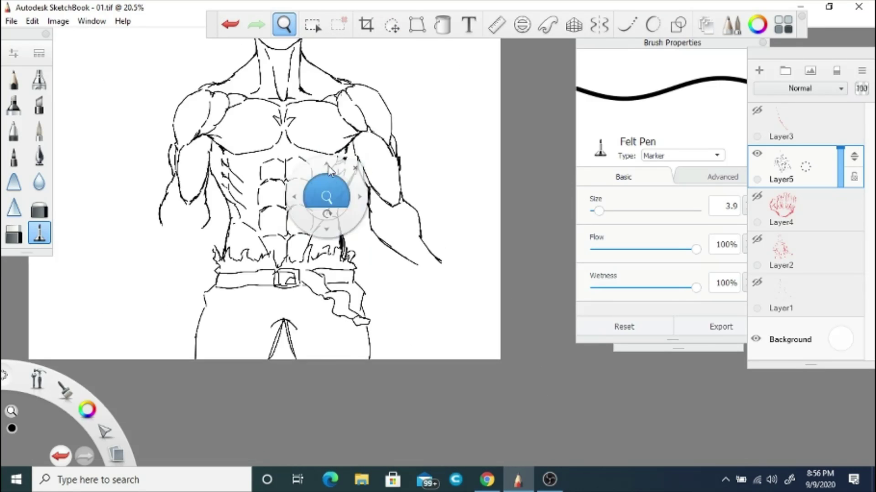
pyautogui.moveTo(333, 144); pyautogui.dragTo(322, 274)
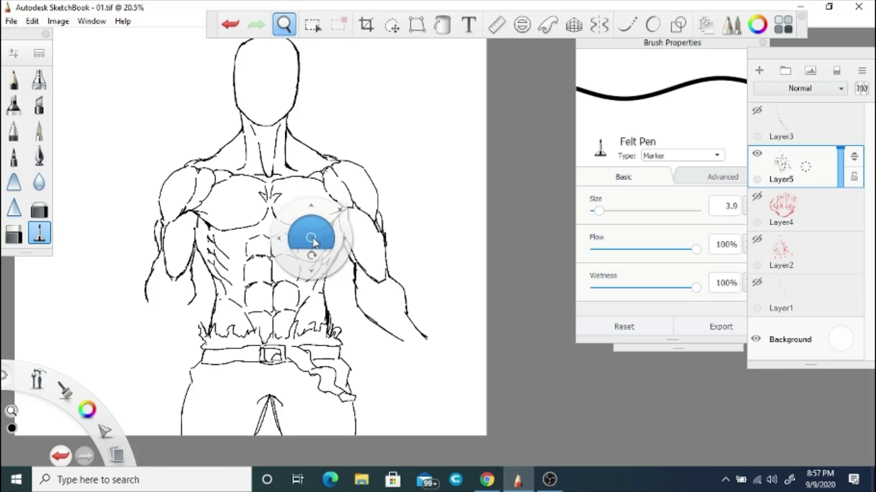
pyautogui.moveTo(336, 213); pyautogui.dragTo(539, 195)
pyautogui.click(815, 215)
pyautogui.click(806, 166)
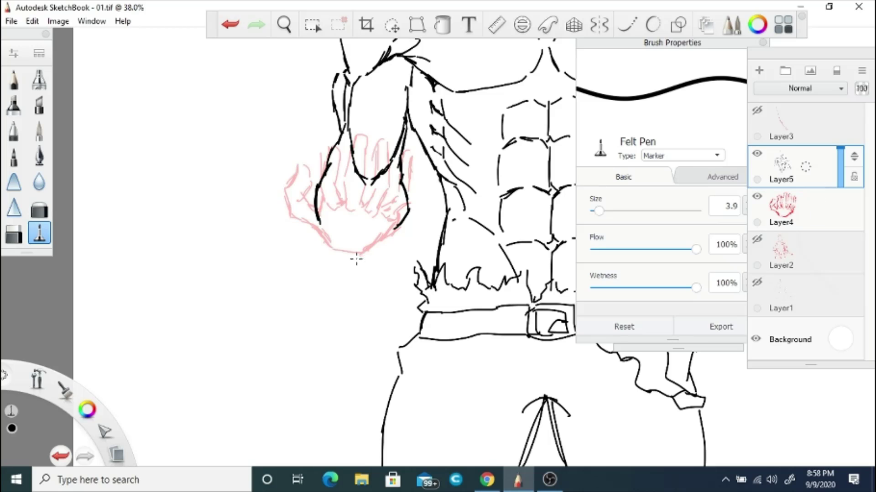
# - Undo the last stroke, add a new layer and ink the palm, thumb and outer fingers over the sketch
pyautogui.click(230, 26)
pyautogui.hotkey('ctrl', 'l')
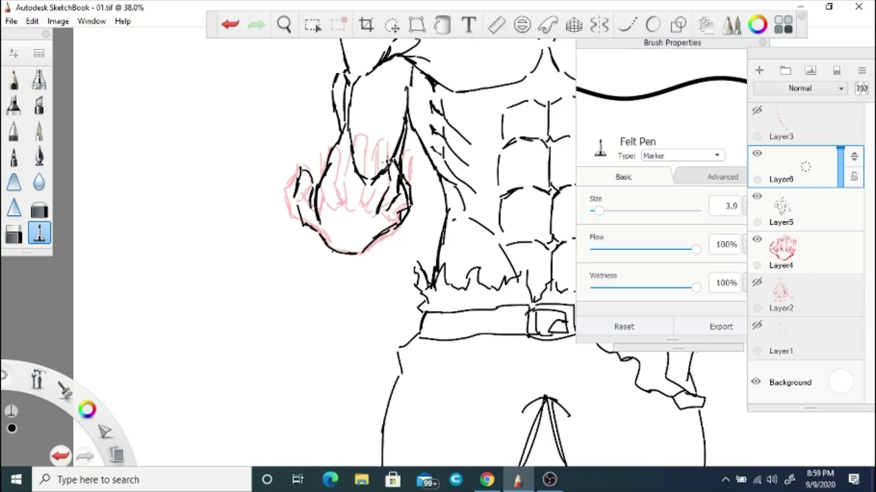
pyautogui.moveTo(392, 140); pyautogui.dragTo(368, 202)
# - Hide Layer5, then erase and re-ink the finger contours of the hand
pyautogui.click(756, 196)
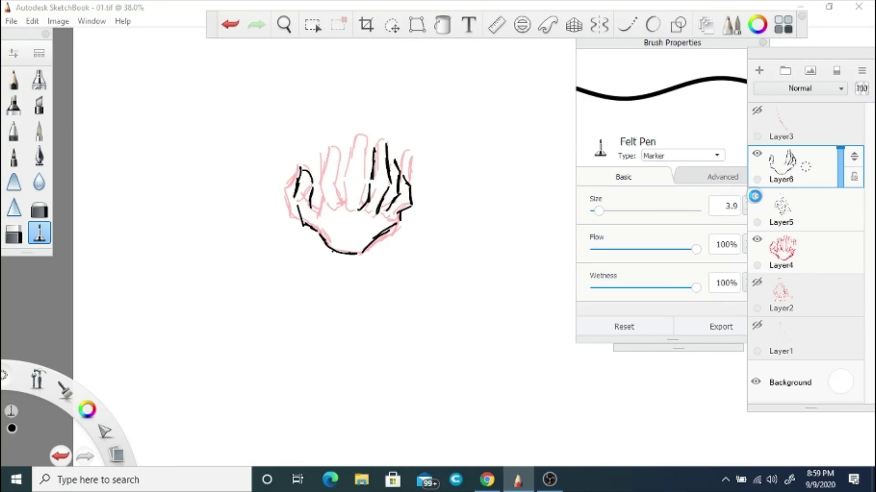
pyautogui.press('e')
pyautogui.moveTo(388, 146)
pyautogui.mouseDown()
pyautogui.moveTo(370, 214)
pyautogui.moveTo(372, 187)
pyautogui.mouseUp()
pyautogui.click(39, 234)
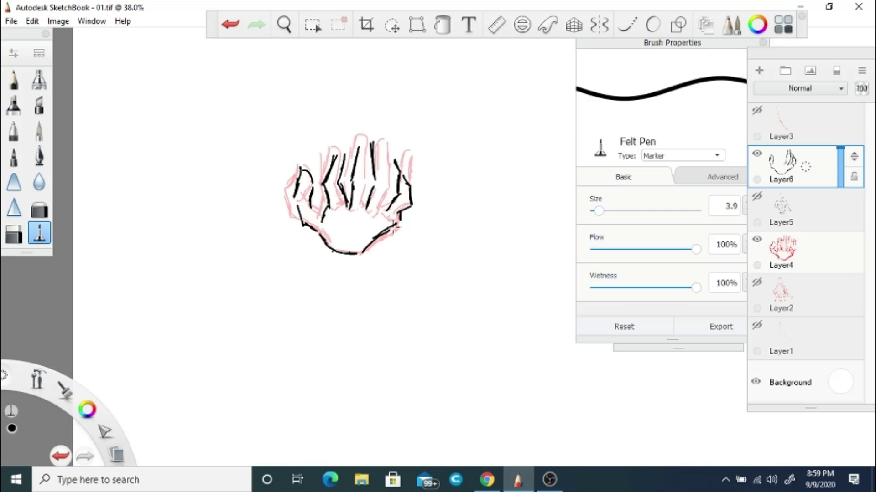
# - Hide the hand sketch and the inked hand layer, and show the inked body on Layer5
pyautogui.click(757, 239)
pyautogui.click(756, 196)
pyautogui.click(757, 153)
pyautogui.click(284, 24)
pyautogui.scroll(-3, 322, 158)
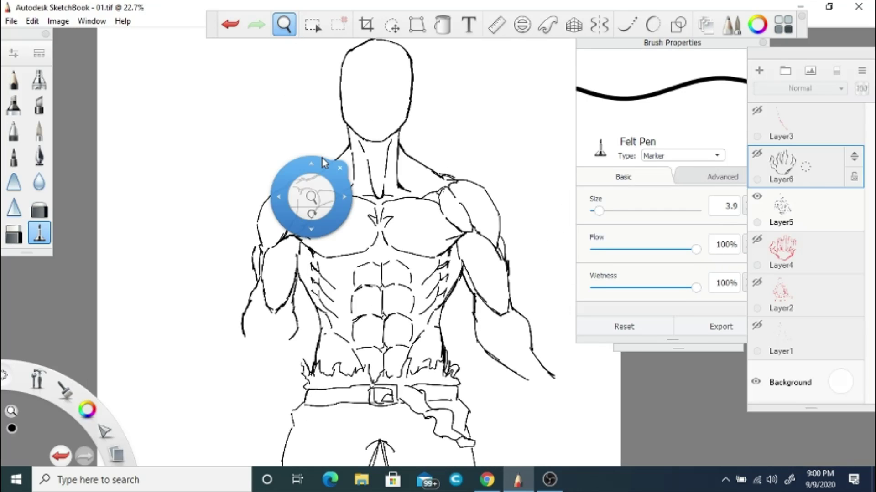
pyautogui.click(340, 168)
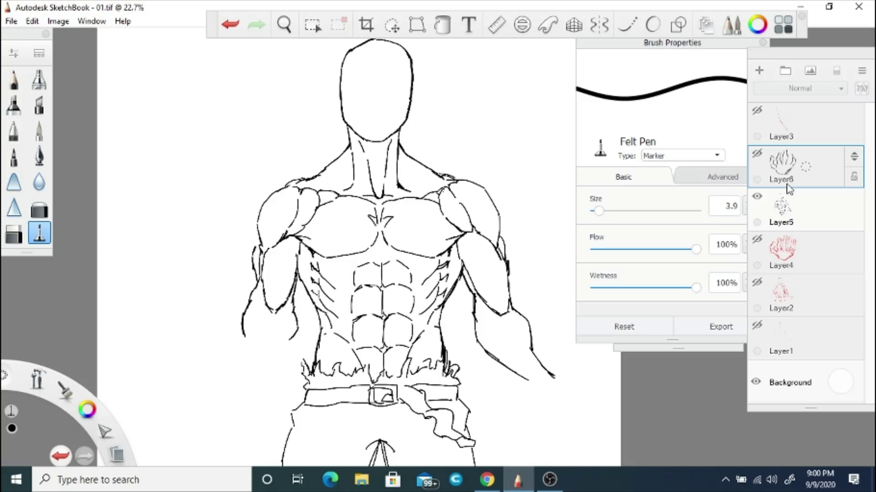
# - Duplicate Layer5, make the copy active and hide the original layer
pyautogui.click(786, 209)
pyautogui.hotkey('ctrl', 'd')
pyautogui.press('e')
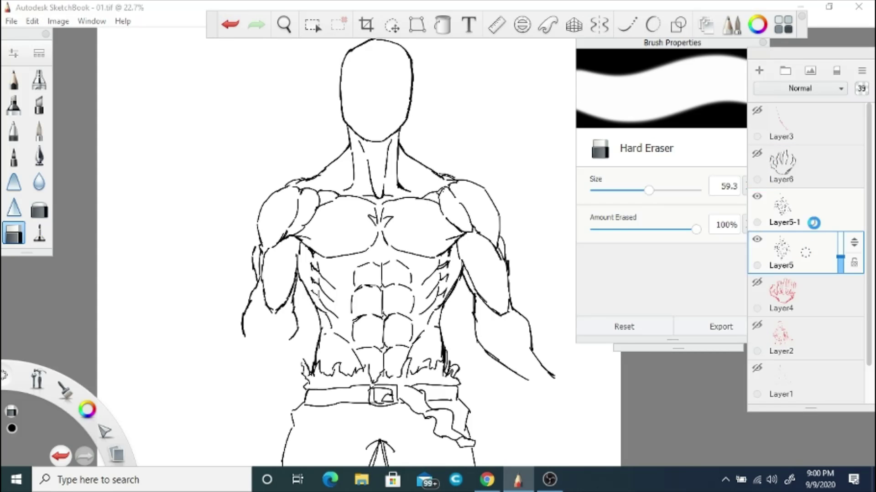
pyautogui.click(780, 209)
pyautogui.click(756, 239)
# - Erase both arms, the outer shoulders and part of the neck from the copied layer
pyautogui.moveTo(501, 219)
pyautogui.mouseDown()
pyautogui.moveTo(529, 356)
pyautogui.moveTo(486, 252)
pyautogui.moveTo(469, 284)
pyautogui.moveTo(456, 264)
pyautogui.mouseUp()
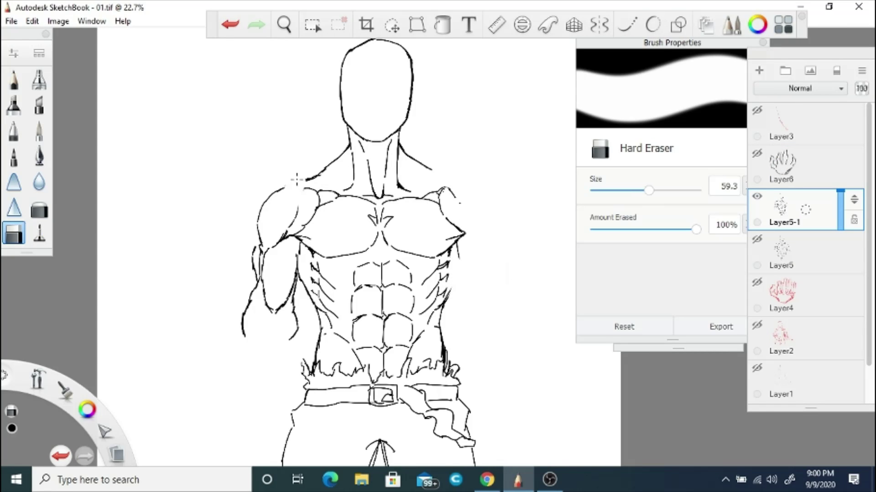
pyautogui.moveTo(296, 180); pyautogui.dragTo(296, 180)
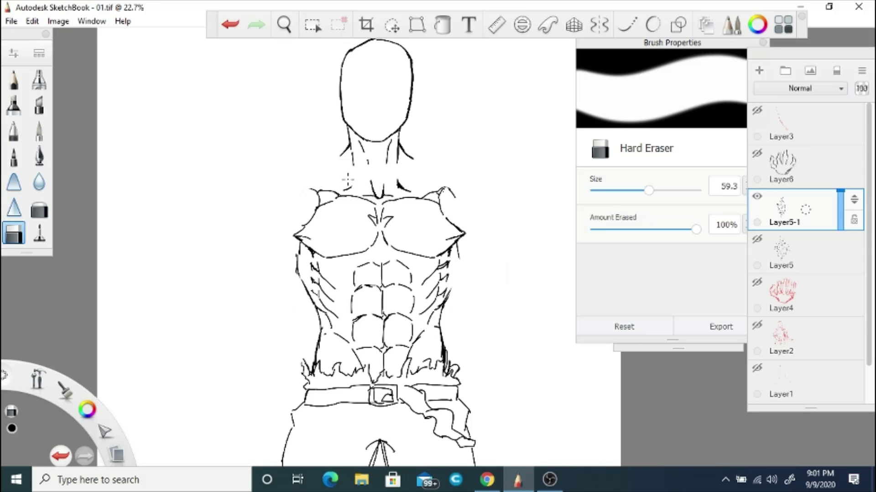
# - Lasso the torso from the collar down to the torn hem and move it up toward the head
pyautogui.click(312, 25)
pyautogui.moveTo(294, 159)
pyautogui.mouseDown()
pyautogui.moveTo(444, 177)
pyautogui.moveTo(297, 167)
pyautogui.mouseUp()
pyautogui.moveTo(409, 141); pyautogui.dragTo(408, 120)
pyautogui.click(486, 291)
pyautogui.click(284, 25)
pyautogui.moveTo(342, 189); pyautogui.dragTo(335, 279)
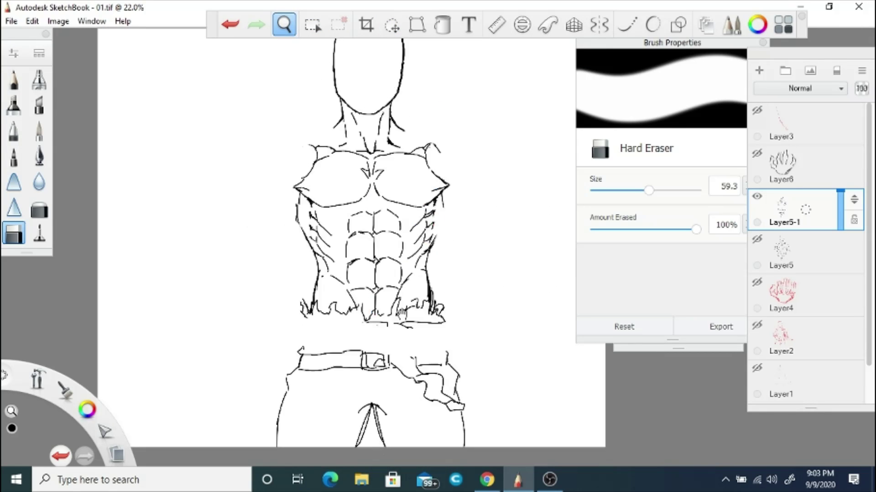
# - Erase the belt and old trousers, and ink new hip folds and outer trouser contours on both sides
pyautogui.scroll(2, 355, 295)
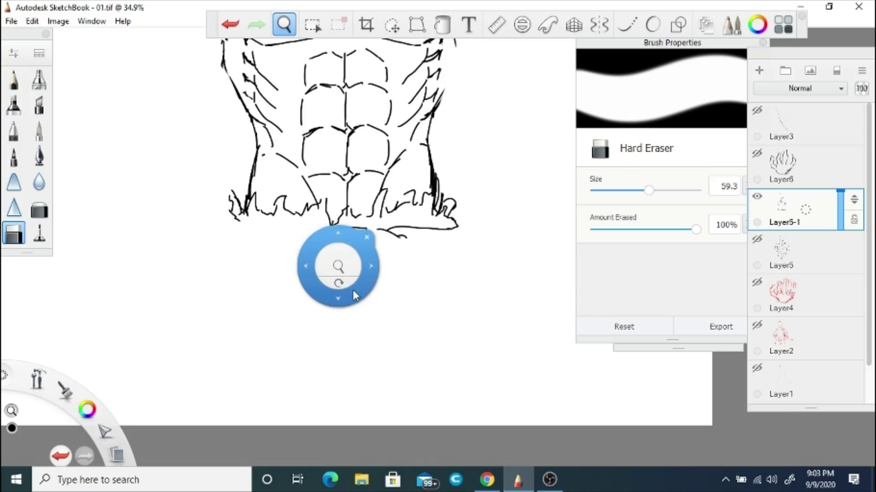
pyautogui.click(39, 232)
pyautogui.moveTo(457, 241); pyautogui.dragTo(491, 425)
pyautogui.moveTo(237, 235); pyautogui.dragTo(175, 424)
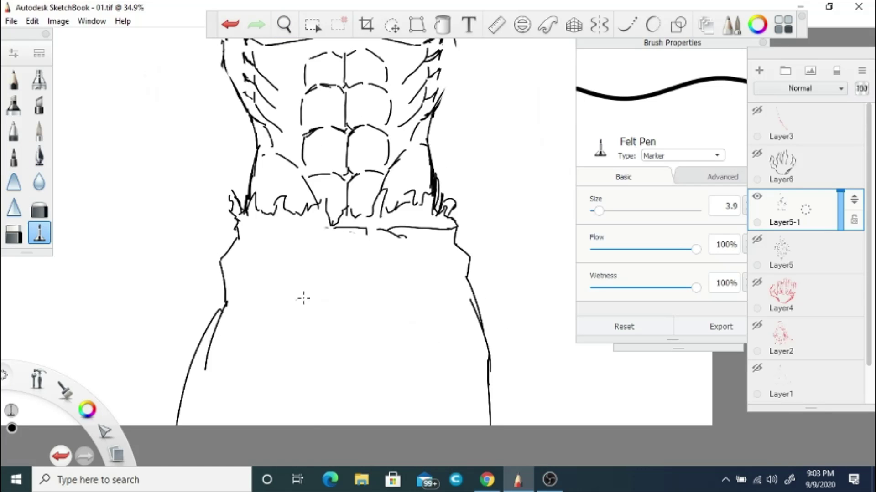
# - Ink the crotch fold and inner leg lines of the trousers and touch up the hip fold
pyautogui.moveTo(331, 340); pyautogui.dragTo(360, 338)
pyautogui.moveTo(348, 338); pyautogui.dragTo(314, 424)
pyautogui.moveTo(351, 342); pyautogui.dragTo(367, 424)
pyautogui.moveTo(352, 343); pyautogui.dragTo(373, 370)
pyautogui.scroll(-2, 301, 437)
pyautogui.scroll(1, 268, 289)
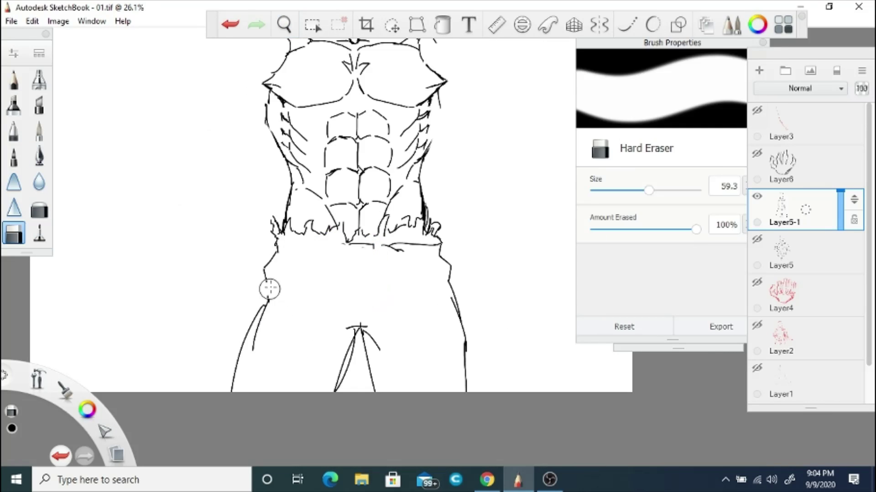
pyautogui.scroll(-2, 301, 411)
pyautogui.scroll(2, 342, 214)
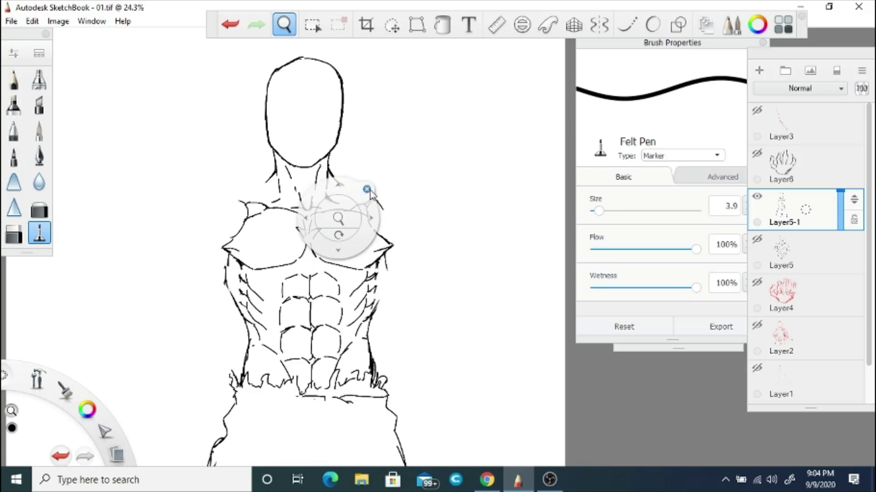
# - Ink rounded deltoid muscles on both shoulders, closing their lower edges toward the armpits
pyautogui.scroll(3, 331, 240)
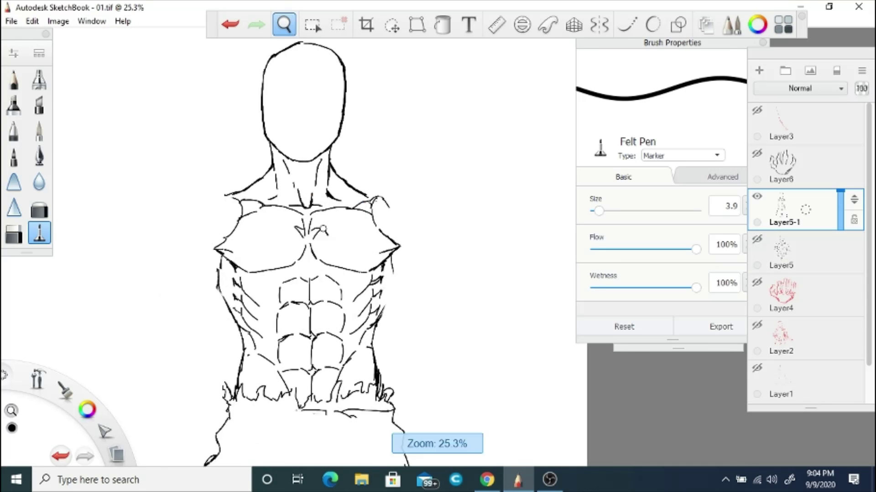
pyautogui.moveTo(178, 190)
pyautogui.mouseDown()
pyautogui.moveTo(110, 256)
pyautogui.moveTo(163, 270)
pyautogui.mouseUp()
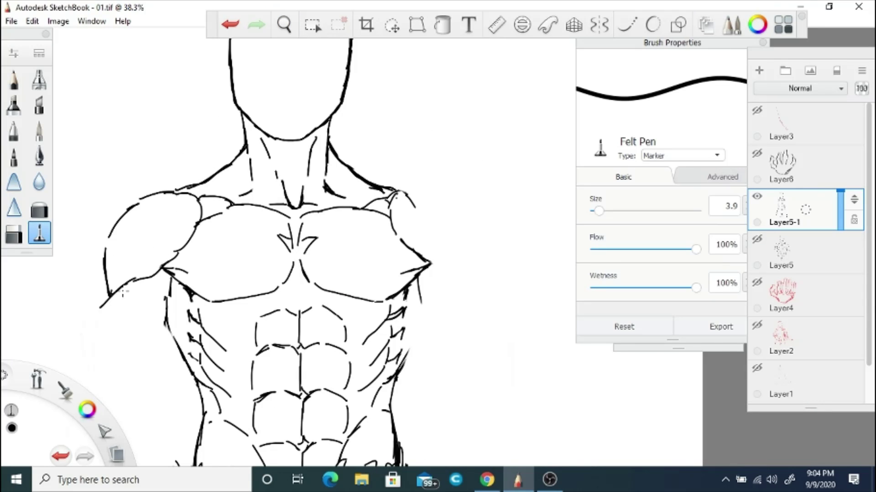
pyautogui.hotkey('ctrl', 'z')
pyautogui.moveTo(452, 216)
pyautogui.mouseDown()
pyautogui.moveTo(403, 191)
pyautogui.moveTo(490, 255)
pyautogui.moveTo(475, 296)
pyautogui.mouseUp()
pyautogui.moveTo(422, 273); pyautogui.dragTo(456, 258)
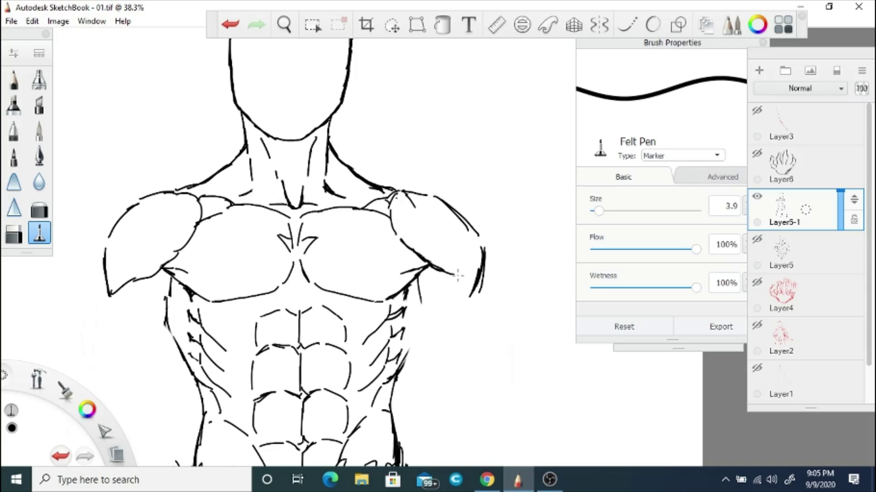
pyautogui.moveTo(447, 288); pyautogui.dragTo(470, 267)
pyautogui.press('e')
pyautogui.scroll(-2, 347, 276)
pyautogui.scroll(-2, 345, 277)
pyautogui.scroll(2, 325, 267)
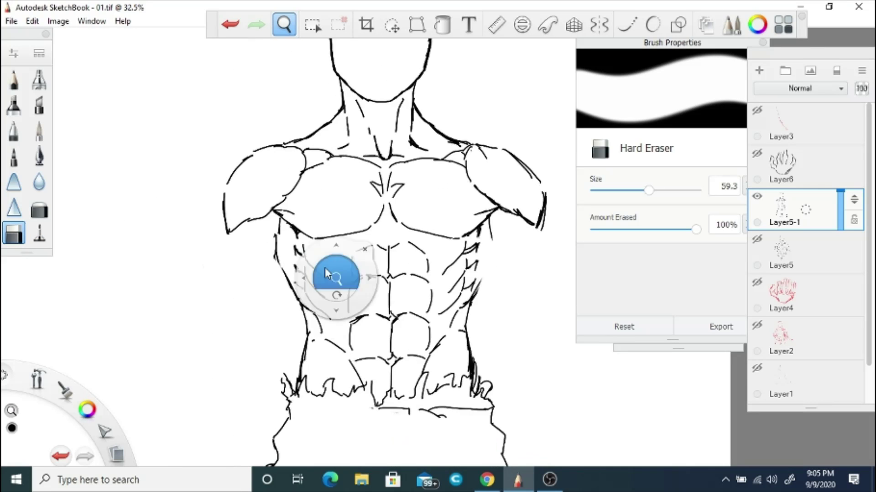
# - Ink the figure's right upper arm down to the elbow and outline the start of its forearm
pyautogui.moveTo(324, 267); pyautogui.dragTo(390, 225)
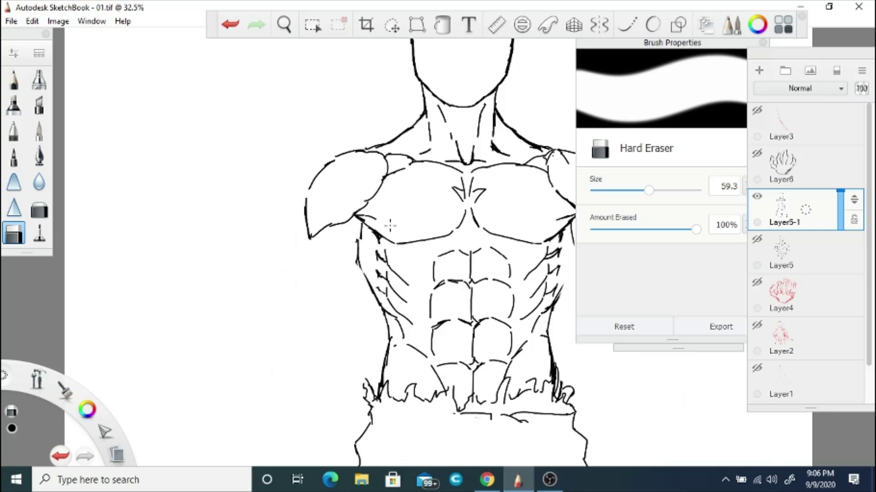
pyautogui.scroll(2, 352, 239)
pyautogui.press('e')
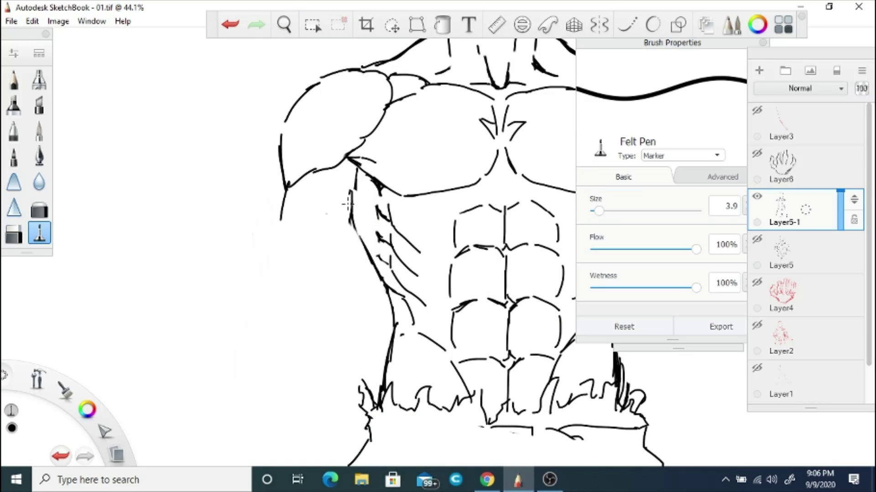
pyautogui.moveTo(280, 209)
pyautogui.mouseDown()
pyautogui.moveTo(303, 311)
pyautogui.moveTo(360, 207)
pyautogui.mouseUp()
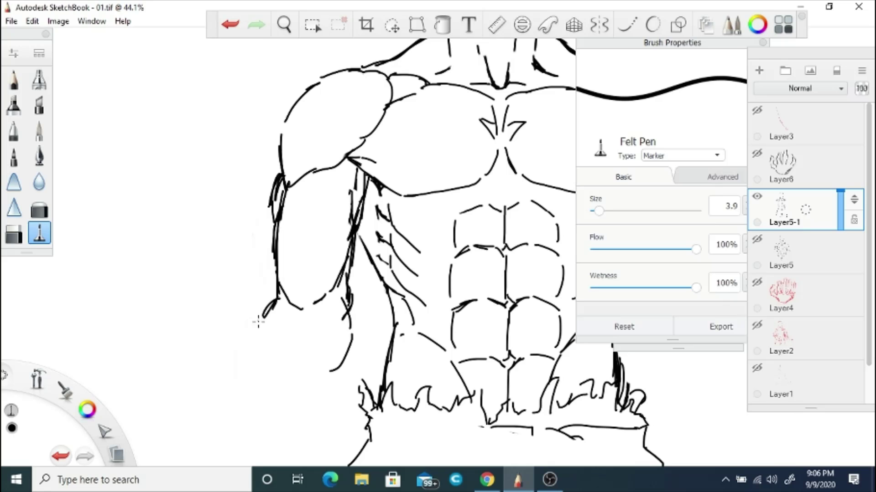
pyautogui.moveTo(278, 255); pyautogui.dragTo(300, 319)
pyautogui.moveTo(293, 347); pyautogui.dragTo(302, 324)
pyautogui.hotkey('ctrl', 'z')
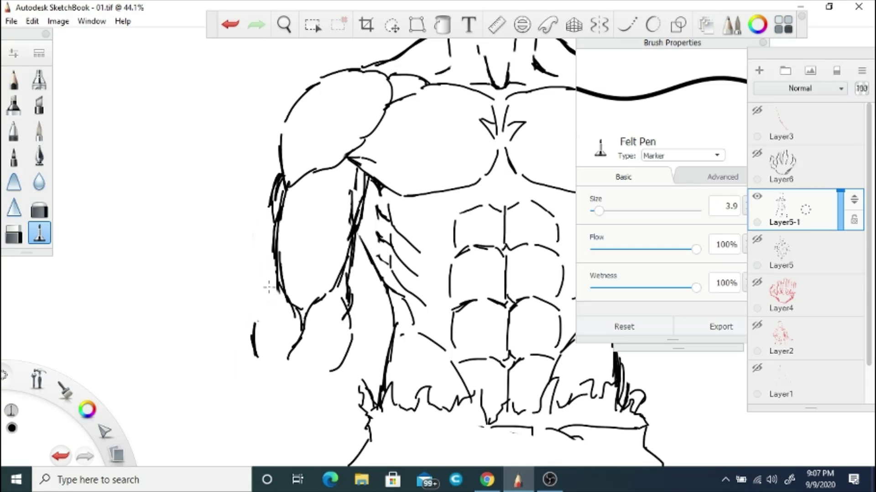
pyautogui.scroll(-3, 403, 222)
pyautogui.scroll(2, 404, 223)
# - Clean up and re-ink the outer contour of the right upper arm, and reinforce its inner line beside the torso
pyautogui.press('e')
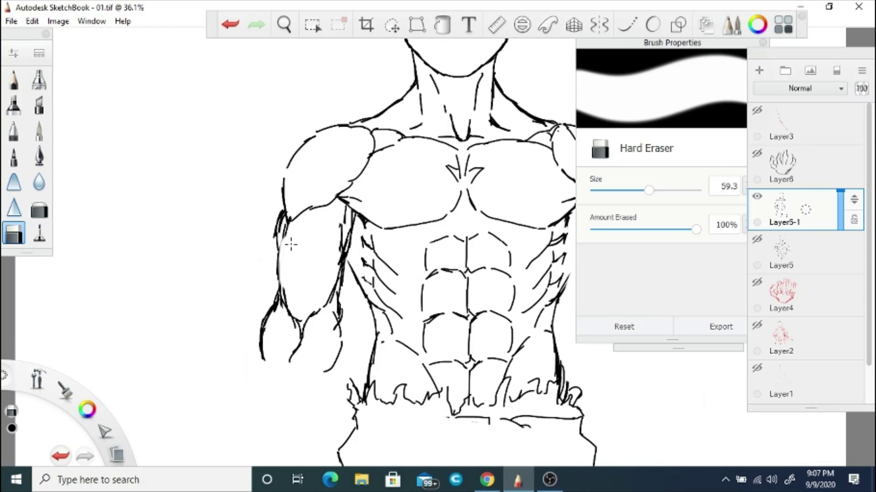
pyautogui.press('e')
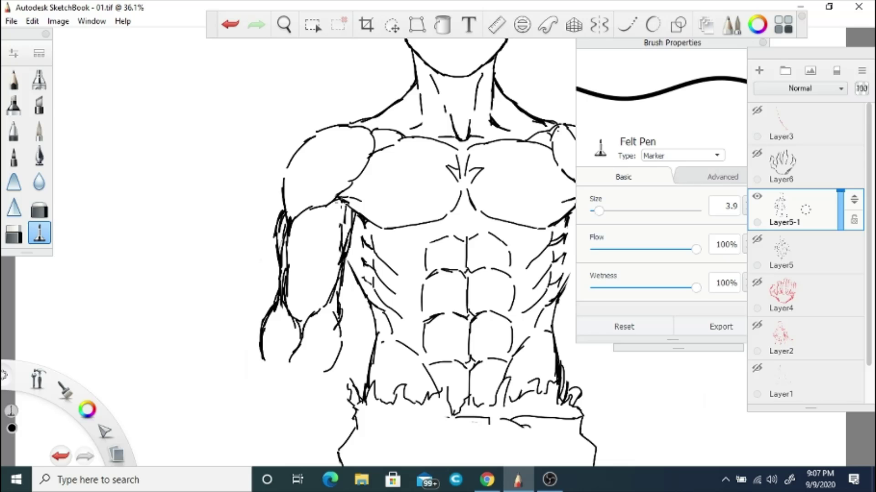
pyautogui.moveTo(348, 203); pyautogui.dragTo(336, 280)
pyautogui.scroll(-2, 256, 339)
pyautogui.scroll(2, 396, 259)
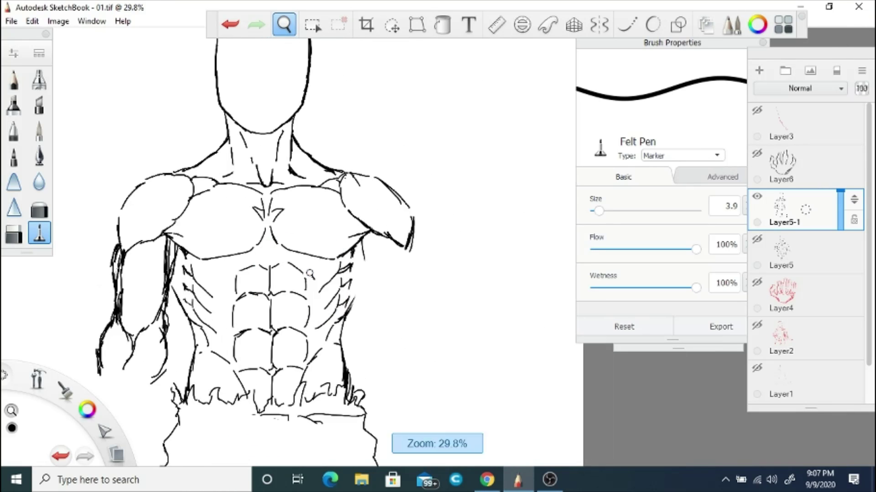
# - Ink the figure's left upper arm and forearm, angled outward away from the waist
pyautogui.moveTo(408, 272); pyautogui.dragTo(412, 328)
pyautogui.moveTo(353, 242)
pyautogui.mouseDown()
pyautogui.moveTo(393, 327)
pyautogui.moveTo(449, 365)
pyautogui.moveTo(477, 430)
pyautogui.mouseUp()
pyautogui.moveTo(367, 340)
pyautogui.mouseDown()
pyautogui.moveTo(372, 376)
pyautogui.moveTo(438, 442)
pyautogui.mouseUp()
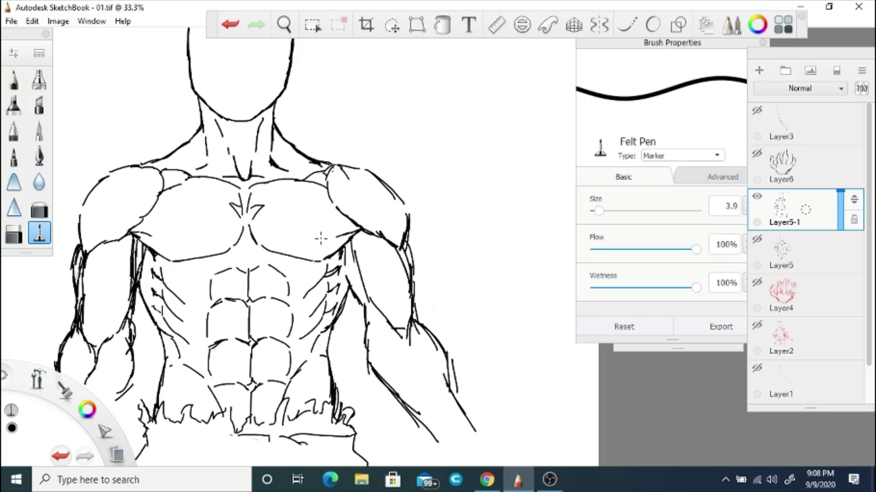
pyautogui.scroll(-3, 321, 238)
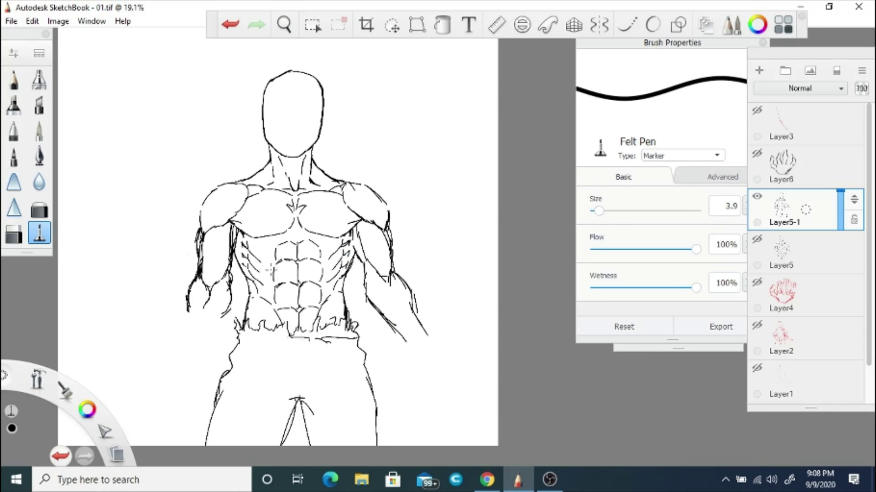
pyautogui.scroll(3, 338, 279)
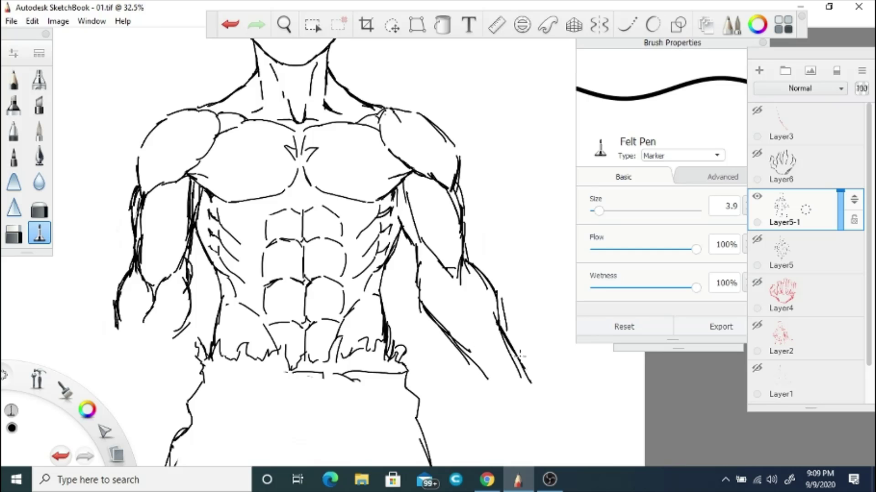
# - Ink a closed fist with knuckle and finger lines at the end of the left forearm
pyautogui.moveTo(565, 398); pyautogui.dragTo(575, 431)
pyautogui.moveTo(495, 397); pyautogui.dragTo(512, 458)
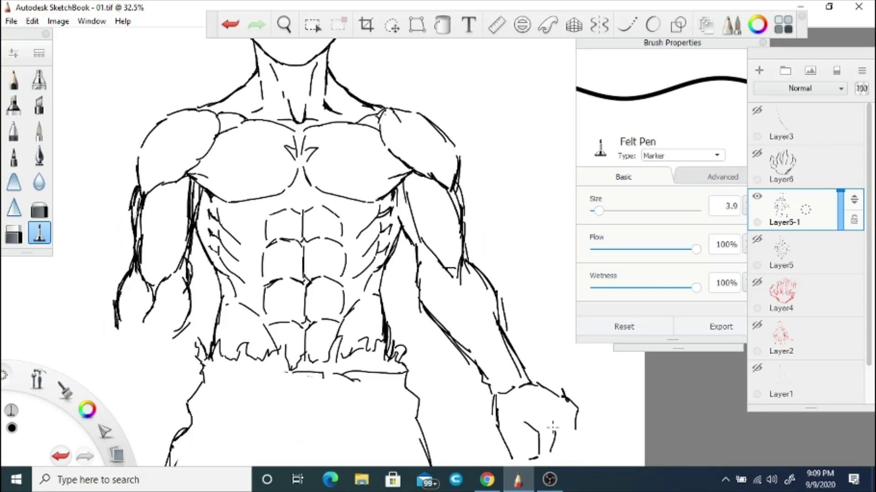
pyautogui.moveTo(561, 405); pyautogui.dragTo(573, 444)
pyautogui.moveTo(500, 435); pyautogui.dragTo(520, 458)
pyautogui.click(283, 24)
pyautogui.moveTo(208, 456); pyautogui.dragTo(317, 387)
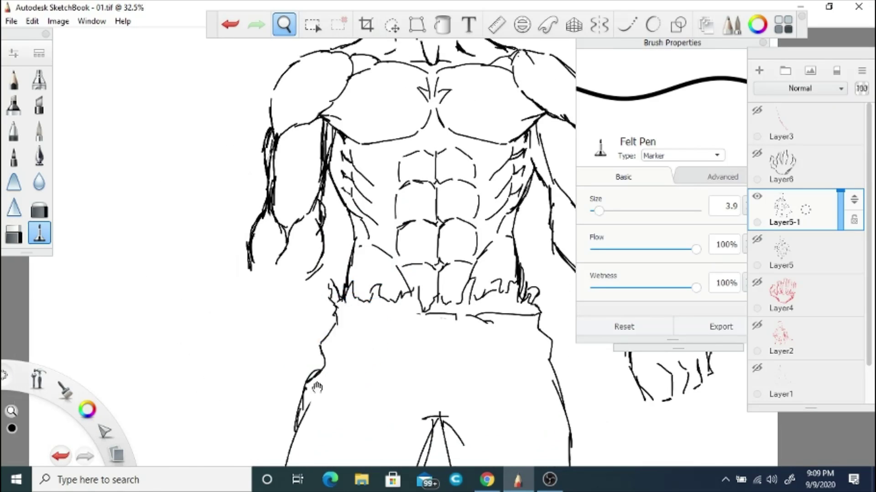
# - Erase the drawing on the Layer5-1-1 copy with the Hard Eraser at size 420.6, and add a new layer above the faded Layer5-1
pyautogui.scroll(-3, 361, 322)
pyautogui.scroll(2, 371, 264)
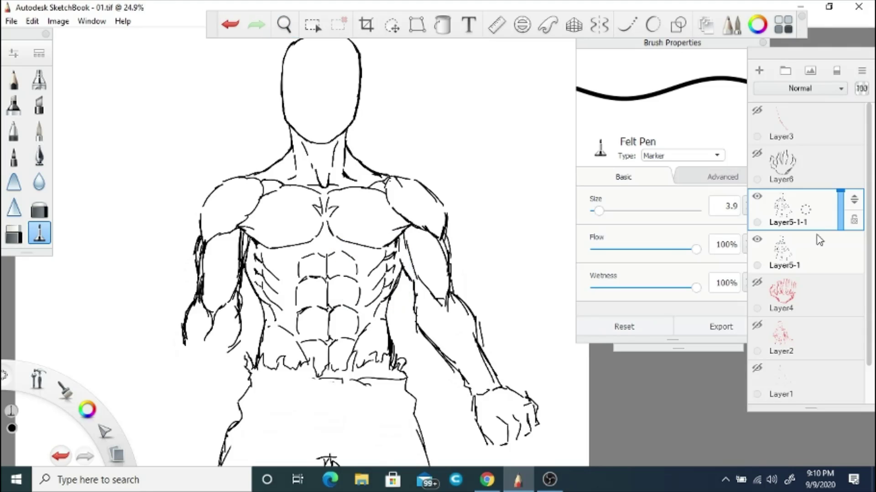
pyautogui.press('e')
pyautogui.moveTo(506, 356); pyautogui.dragTo(455, 385)
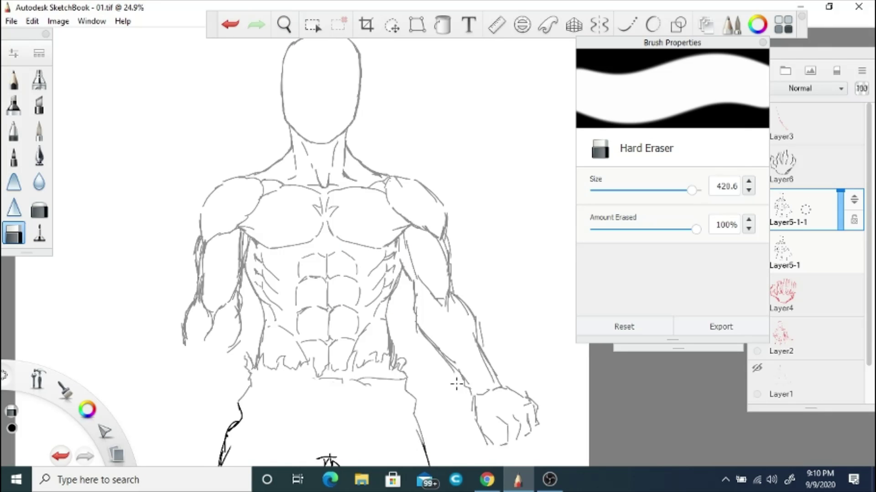
pyautogui.click(793, 253)
pyautogui.click(758, 71)
# - With a blue Felt Pen, draw a spine line, a shoulder line with joint circles, and the right arm's guide with a simple hand shape
pyautogui.press('e')
pyautogui.scroll(2, 303, 154)
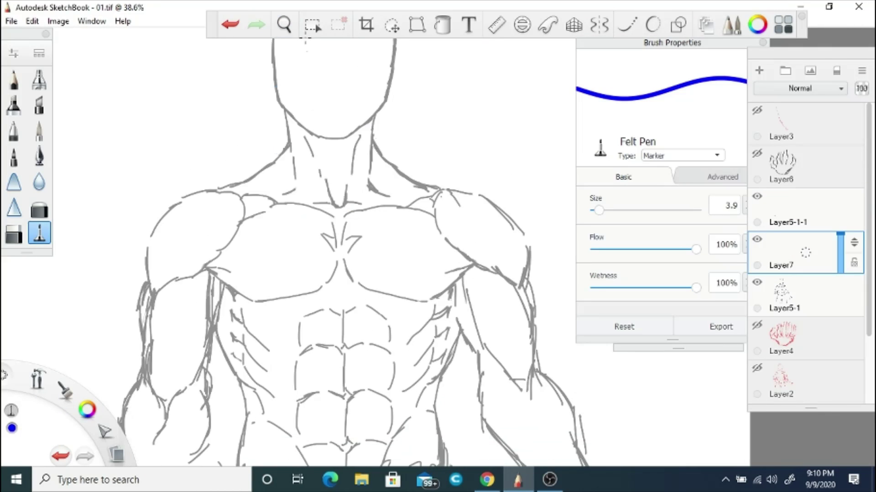
pyautogui.scroll(-2, 298, 185)
pyautogui.moveTo(317, 181); pyautogui.dragTo(318, 316)
pyautogui.hotkey('ctrl', 'z')
pyautogui.moveTo(316, 200); pyautogui.dragTo(377, 214)
pyautogui.moveTo(246, 208); pyautogui.dragTo(228, 325)
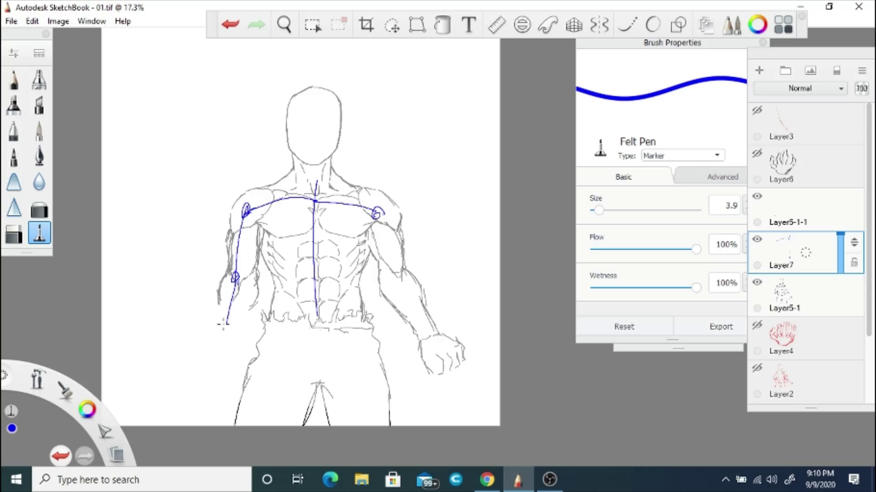
pyautogui.moveTo(232, 279); pyautogui.dragTo(239, 324)
# - Draw blue guide lines for the left arm and hand, the pelvis with hip joints, and both legs
pyautogui.moveTo(377, 215)
pyautogui.mouseDown()
pyautogui.moveTo(400, 291)
pyautogui.moveTo(447, 341)
pyautogui.mouseUp()
pyautogui.moveTo(449, 352)
pyautogui.mouseDown()
pyautogui.moveTo(478, 314)
pyautogui.moveTo(436, 340)
pyautogui.mouseUp()
pyautogui.moveTo(274, 337)
pyautogui.mouseDown()
pyautogui.moveTo(320, 326)
pyautogui.moveTo(357, 333)
pyautogui.mouseUp()
pyautogui.moveTo(356, 336); pyautogui.dragTo(381, 426)
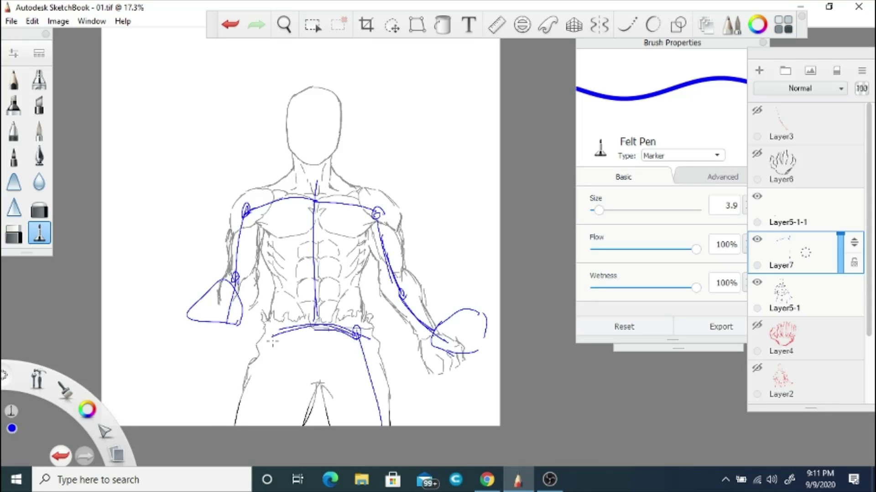
pyautogui.moveTo(276, 335); pyautogui.dragTo(211, 425)
pyautogui.hotkey('ctrl', 'z')
pyautogui.click(757, 282)
pyautogui.click(757, 282)
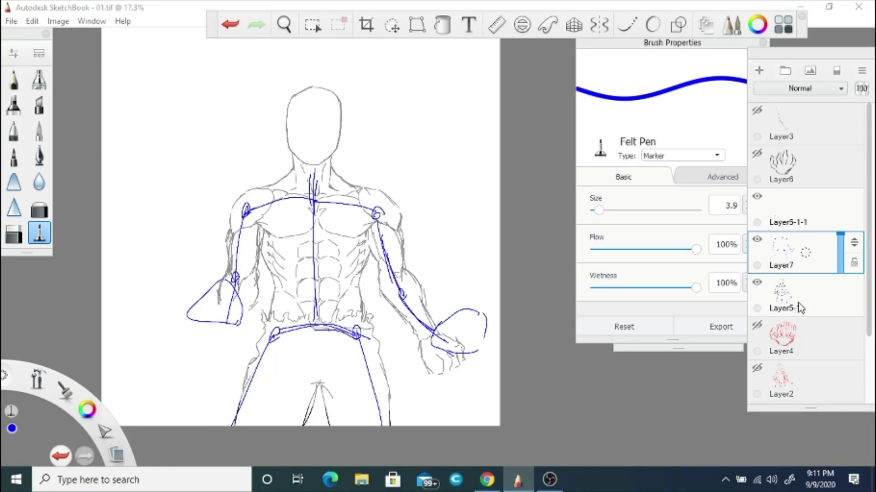
# - On Layer5-1-1, trace the full head outline with the Felt Pen in black
pyautogui.click(794, 210)
pyautogui.press('e')
pyautogui.press('e')
pyautogui.scroll(5, 312, 100)
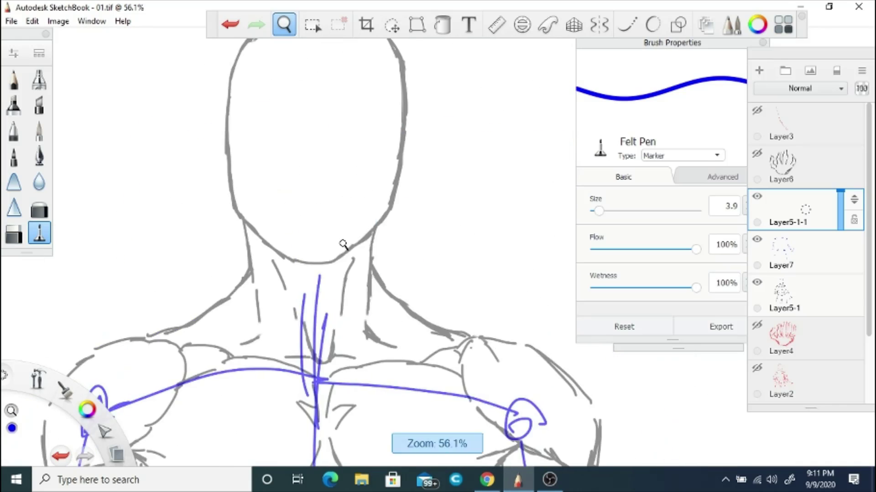
pyautogui.moveTo(88, 413); pyautogui.dragTo(89, 424)
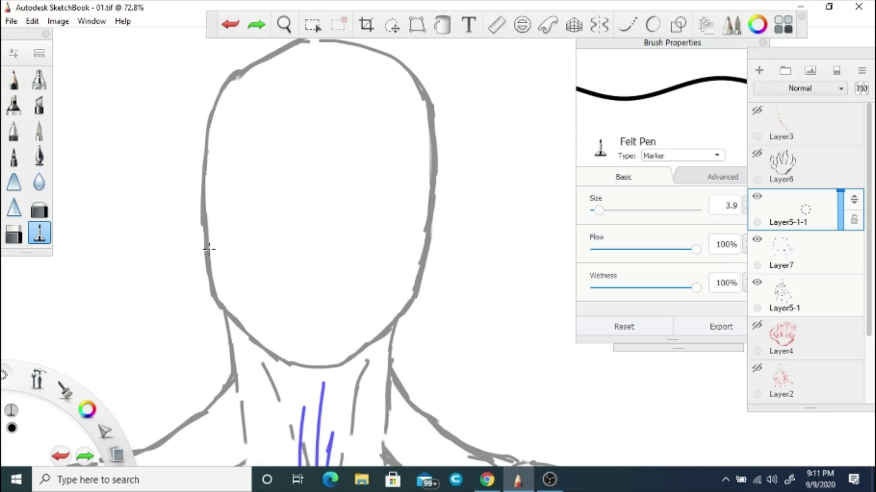
pyautogui.moveTo(208, 251)
pyautogui.mouseDown()
pyautogui.moveTo(233, 318)
pyautogui.moveTo(265, 346)
pyautogui.moveTo(315, 372)
pyautogui.mouseUp()
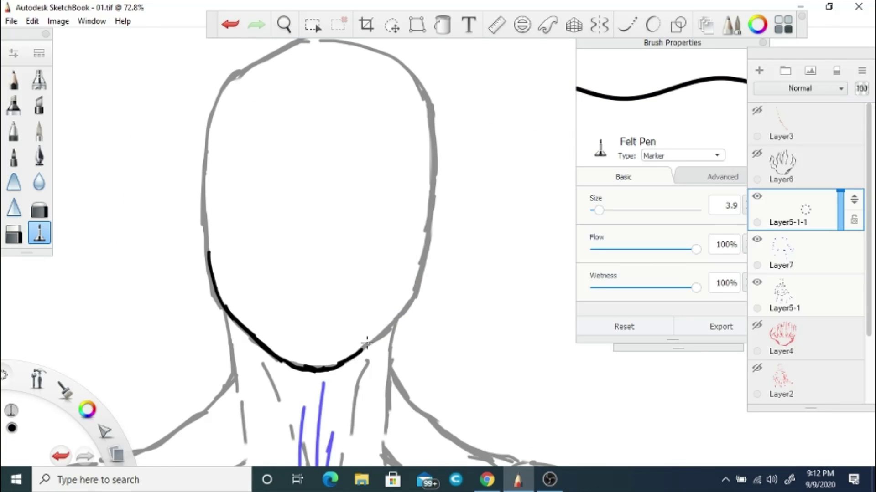
pyautogui.moveTo(419, 276); pyautogui.dragTo(395, 318)
pyautogui.moveTo(207, 196); pyautogui.dragTo(209, 132)
pyautogui.moveTo(423, 242)
pyautogui.mouseDown()
pyautogui.moveTo(432, 167)
pyautogui.moveTo(419, 89)
pyautogui.mouseUp()
pyautogui.moveTo(209, 135)
pyautogui.mouseDown()
pyautogui.moveTo(242, 72)
pyautogui.moveTo(219, 96)
pyautogui.mouseUp()
pyautogui.moveTo(393, 58); pyautogui.dragTo(266, 57)
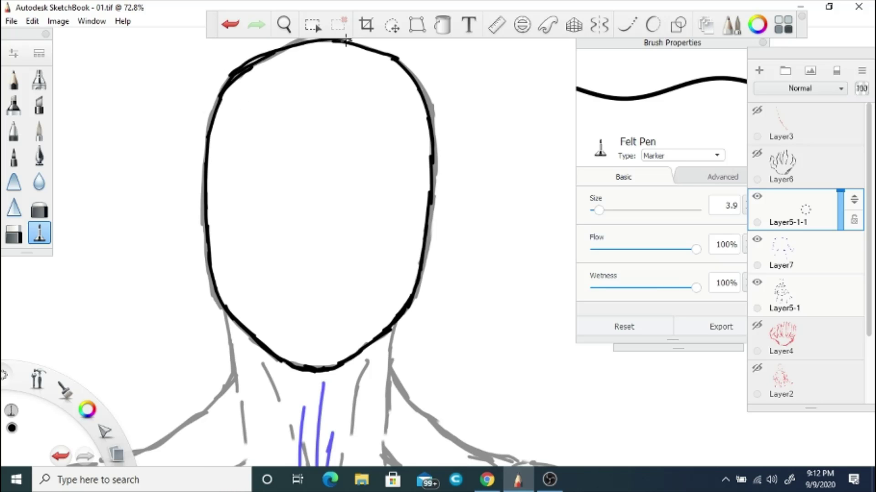
# - Ink the neck's sides, the two converging neck muscles and the notch between the collarbones
pyautogui.moveTo(360, 436); pyautogui.dragTo(403, 239)
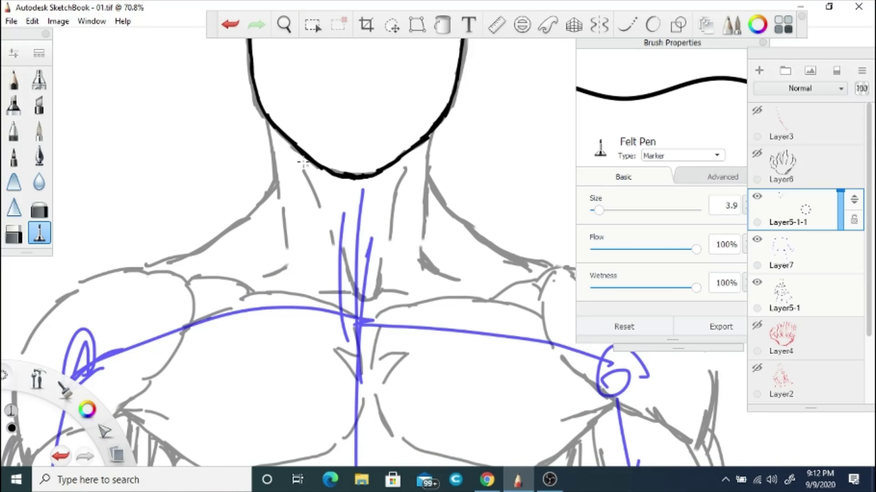
pyautogui.scroll(2, 301, 162)
pyautogui.moveTo(258, 142); pyautogui.dragTo(273, 218)
pyautogui.moveTo(276, 215); pyautogui.dragTo(285, 286)
pyautogui.moveTo(287, 303); pyautogui.dragTo(248, 352)
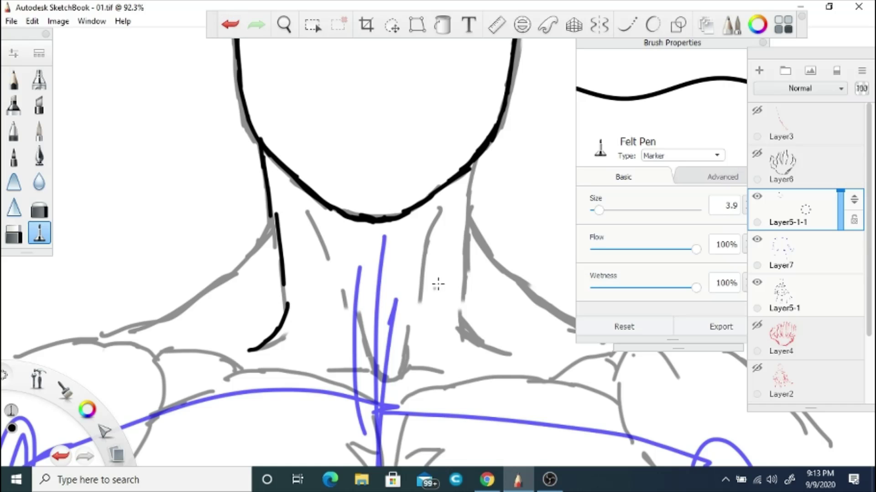
pyautogui.moveTo(469, 192); pyautogui.dragTo(462, 288)
pyautogui.moveTo(460, 312); pyautogui.dragTo(502, 352)
pyautogui.moveTo(446, 197); pyautogui.dragTo(411, 342)
pyautogui.moveTo(312, 204); pyautogui.dragTo(380, 378)
pyautogui.hotkey('ctrl', 'z')
pyautogui.moveTo(419, 328)
pyautogui.mouseDown()
pyautogui.moveTo(385, 380)
pyautogui.moveTo(319, 296)
pyautogui.moveTo(375, 245)
pyautogui.mouseUp()
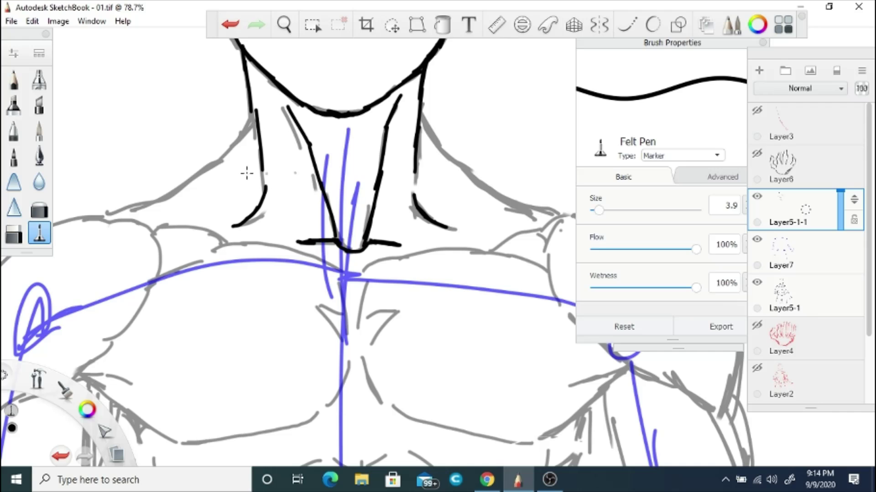
# - Erase and redraw the curved hooks at the base of the neck on both sides
pyautogui.press('e')
pyautogui.moveTo(264, 186)
pyautogui.mouseDown()
pyautogui.moveTo(234, 226)
pyautogui.moveTo(269, 195)
pyautogui.mouseUp()
pyautogui.press('e')
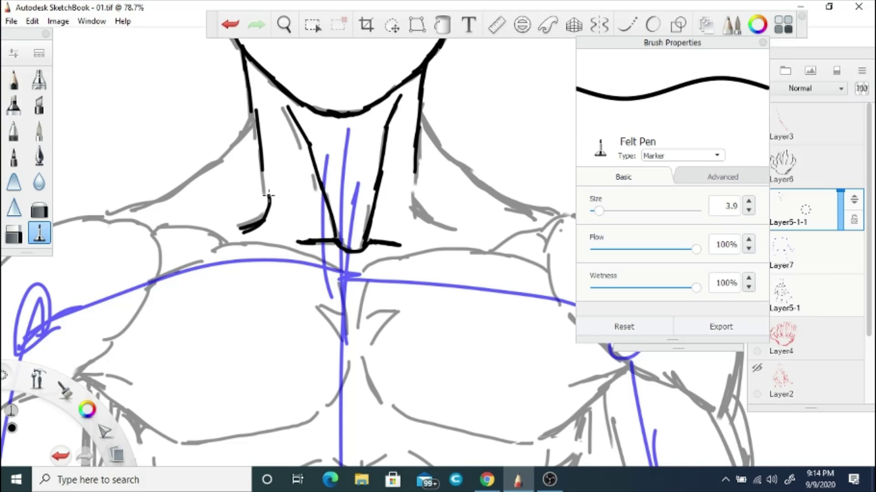
pyautogui.moveTo(412, 192); pyautogui.dragTo(456, 234)
# - Ink the sloping trapezius lines from the neck toward both shoulders
pyautogui.moveTo(283, 160); pyautogui.dragTo(146, 204)
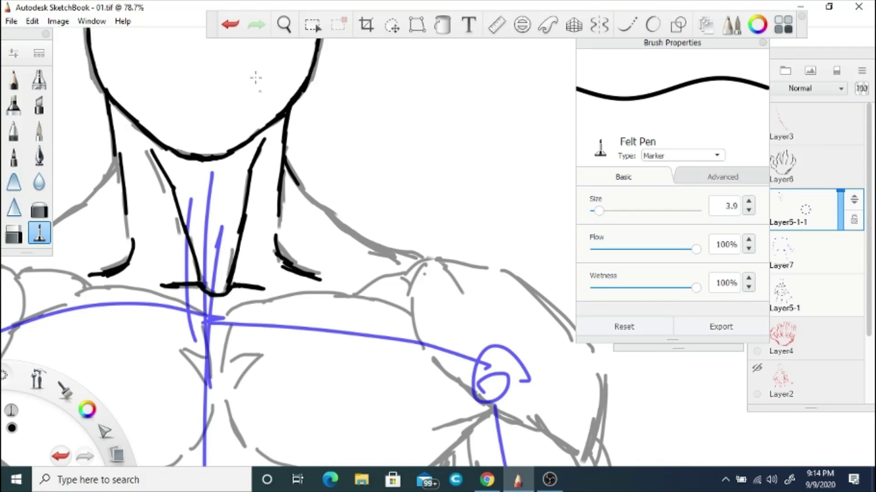
pyautogui.moveTo(283, 155)
pyautogui.mouseDown()
pyautogui.moveTo(335, 219)
pyautogui.moveTo(422, 259)
pyautogui.mouseUp()
pyautogui.moveTo(120, 162)
pyautogui.mouseDown()
pyautogui.moveTo(307, 166)
pyautogui.moveTo(225, 237)
pyautogui.moveTo(163, 264)
pyautogui.mouseUp()
pyautogui.moveTo(279, 280)
pyautogui.mouseDown()
pyautogui.moveTo(255, 280)
pyautogui.moveTo(401, 234)
pyautogui.moveTo(364, 214)
pyautogui.mouseUp()
pyautogui.press('e')
pyautogui.press('e')
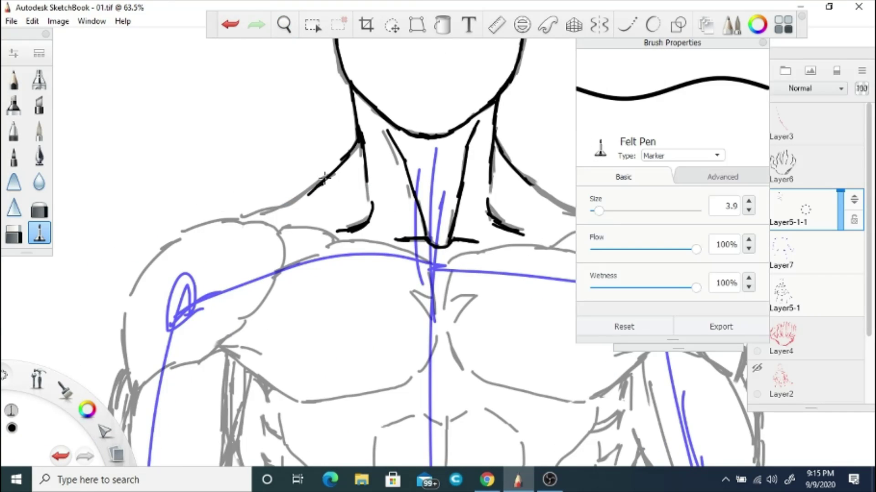
# - Extend the trapezius lines and ink the outer contours of both deltoids
pyautogui.moveTo(538, 192); pyautogui.dragTo(391, 172)
pyautogui.moveTo(134, 224)
pyautogui.mouseDown()
pyautogui.moveTo(299, 254)
pyautogui.moveTo(319, 188)
pyautogui.moveTo(238, 201)
pyautogui.moveTo(204, 224)
pyautogui.moveTo(168, 378)
pyautogui.mouseUp()
pyautogui.moveTo(456, 273); pyautogui.dragTo(160, 263)
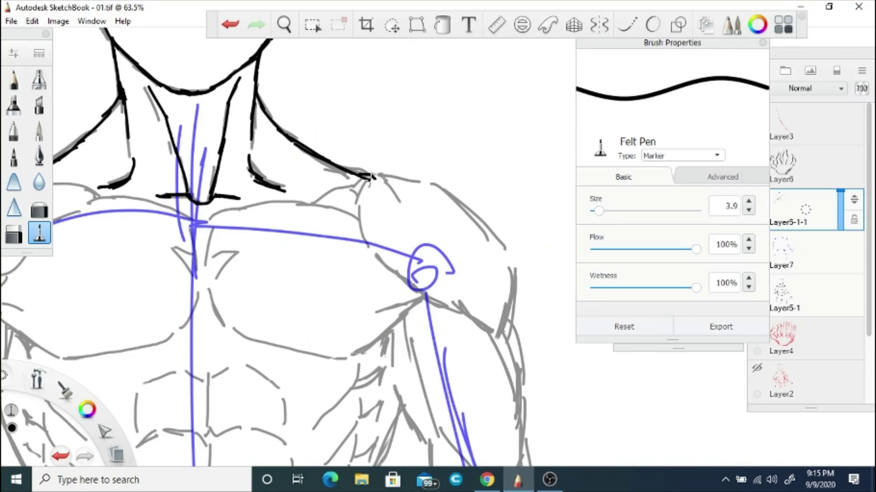
pyautogui.moveTo(367, 179); pyautogui.dragTo(426, 196)
pyautogui.moveTo(431, 193); pyautogui.dragTo(510, 247)
pyautogui.moveTo(514, 260); pyautogui.dragTo(510, 363)
pyautogui.hotkey('ctrl', 'z')
pyautogui.scroll(-5, 355, 142)
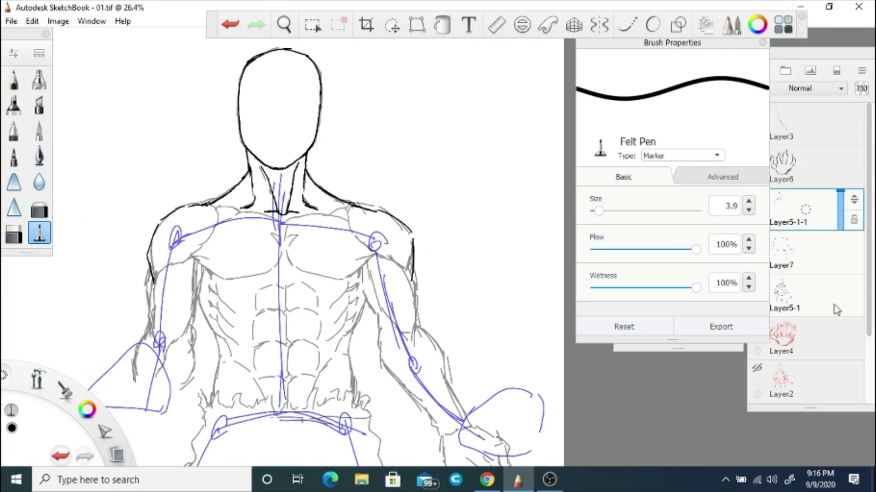
# - Fade the Layer5-1 sketch further and make Layer5-1-1 active again
pyautogui.click(756, 282)
pyautogui.click(757, 282)
pyautogui.click(782, 294)
pyautogui.moveTo(357, 227); pyautogui.dragTo(387, 200)
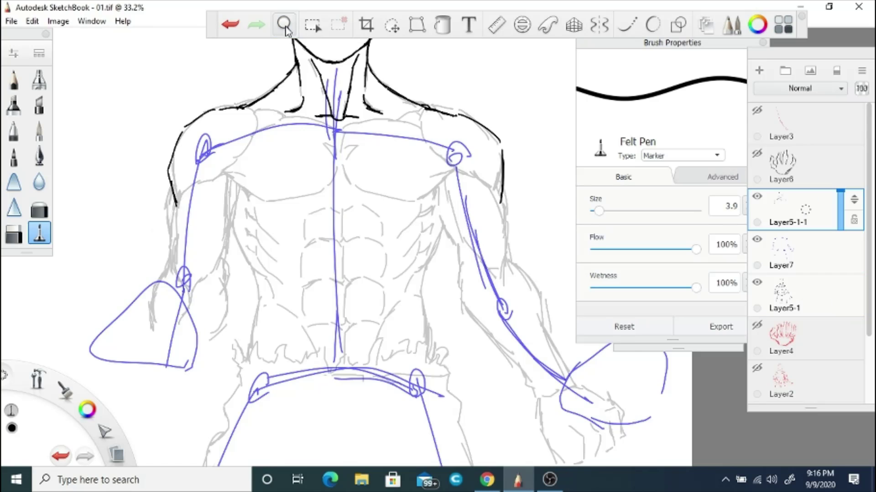
# - Ink the lower edges of both deltoids and the collarbone lines running in to the sternum
pyautogui.moveTo(338, 256)
pyautogui.mouseDown()
pyautogui.moveTo(301, 197)
pyautogui.moveTo(459, 249)
pyautogui.mouseUp()
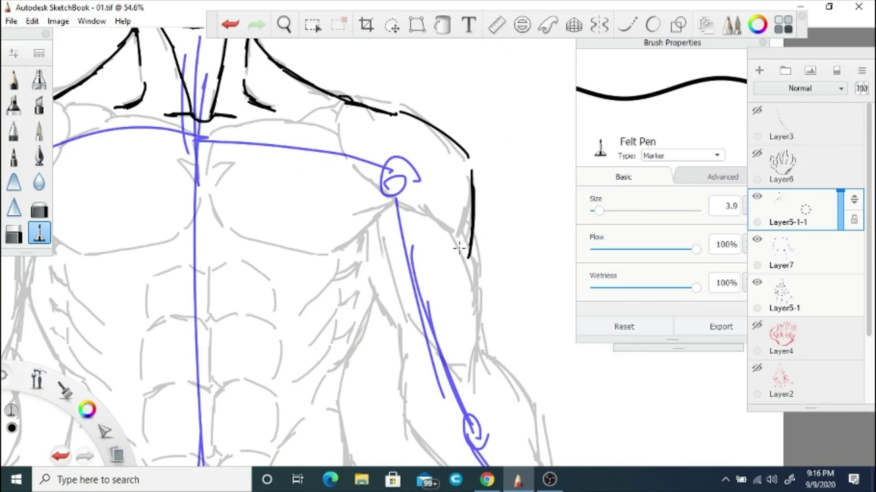
pyautogui.moveTo(420, 212)
pyautogui.mouseDown()
pyautogui.moveTo(381, 190)
pyautogui.moveTo(543, 236)
pyautogui.mouseUp()
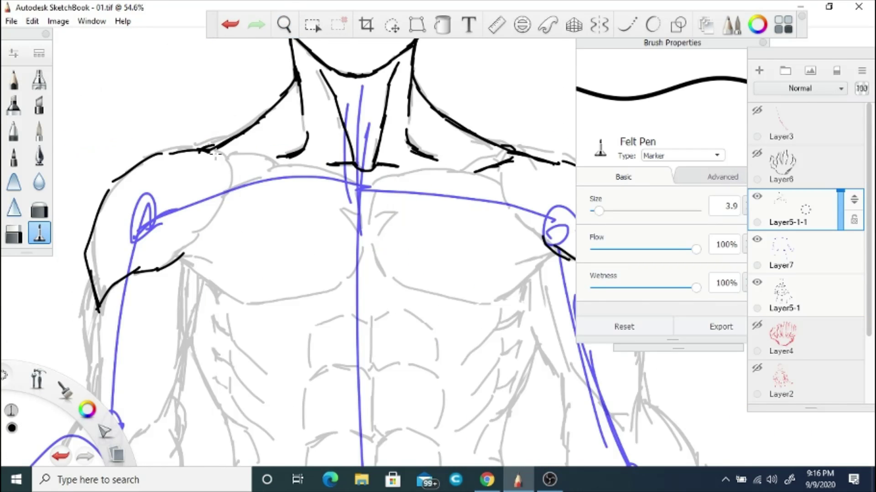
pyautogui.moveTo(210, 154); pyautogui.dragTo(353, 188)
pyautogui.moveTo(466, 176)
pyautogui.mouseDown()
pyautogui.moveTo(360, 188)
pyautogui.moveTo(345, 278)
pyautogui.mouseUp()
# - Ink the lower contours of both pectoral muscles from the sternum out to the armpits
pyautogui.moveTo(374, 240)
pyautogui.mouseDown()
pyautogui.moveTo(383, 272)
pyautogui.moveTo(490, 303)
pyautogui.mouseUp()
pyautogui.moveTo(498, 298)
pyautogui.mouseDown()
pyautogui.moveTo(553, 268)
pyautogui.moveTo(553, 251)
pyautogui.mouseUp()
pyautogui.hotkey('ctrl', 'z')
pyautogui.moveTo(183, 255); pyautogui.dragTo(232, 301)
pyautogui.moveTo(258, 305); pyautogui.dragTo(338, 286)
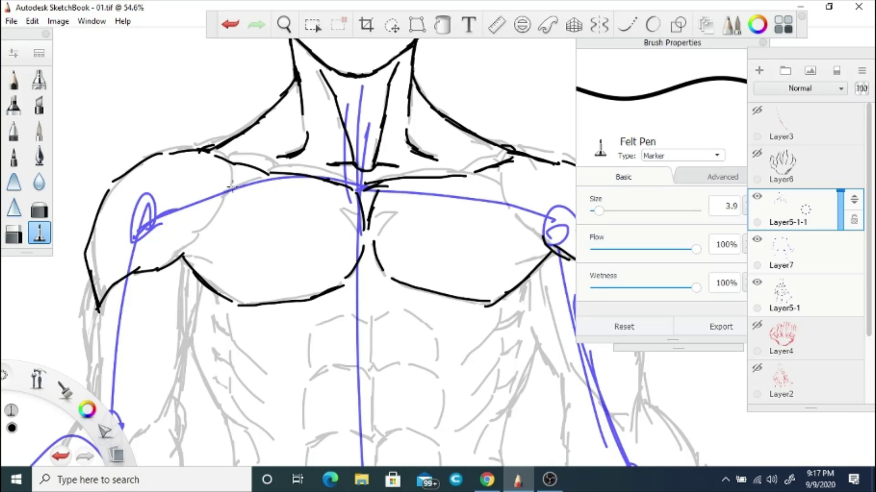
# - Ink the seams between deltoids and pectorals, with small triangular notches under the outer collarbones
pyautogui.moveTo(236, 166); pyautogui.dragTo(236, 189)
pyautogui.moveTo(230, 194); pyautogui.dragTo(180, 258)
pyautogui.moveTo(498, 162); pyautogui.dragTo(496, 194)
pyautogui.moveTo(501, 202); pyautogui.dragTo(547, 248)
pyautogui.moveTo(456, 182); pyautogui.dragTo(494, 179)
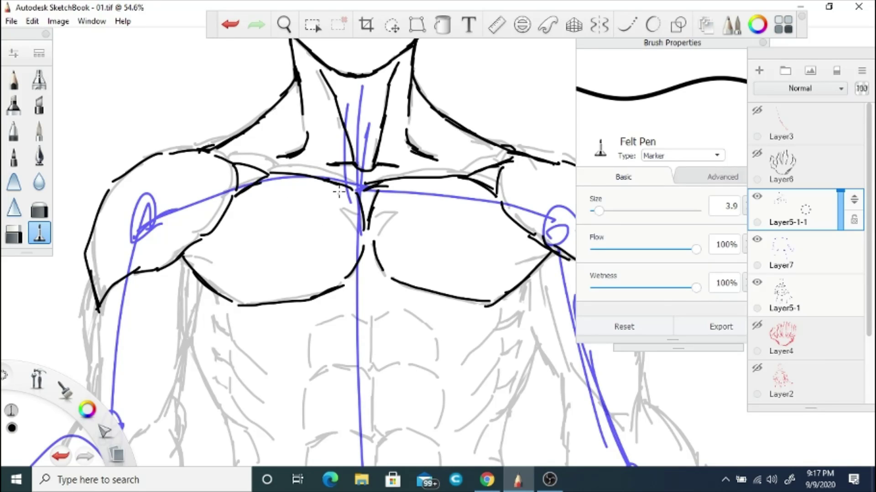
# - Ink both side contours of the torso from the pectorals to the hips, and hide the Layer5-1 sketch
pyautogui.moveTo(339, 192)
pyautogui.mouseDown()
pyautogui.moveTo(303, 211)
pyautogui.moveTo(264, 159)
pyautogui.moveTo(253, 353)
pyautogui.mouseUp()
pyautogui.moveTo(476, 124); pyautogui.dragTo(467, 257)
pyautogui.moveTo(468, 246); pyautogui.dragTo(479, 333)
pyautogui.click(232, 25)
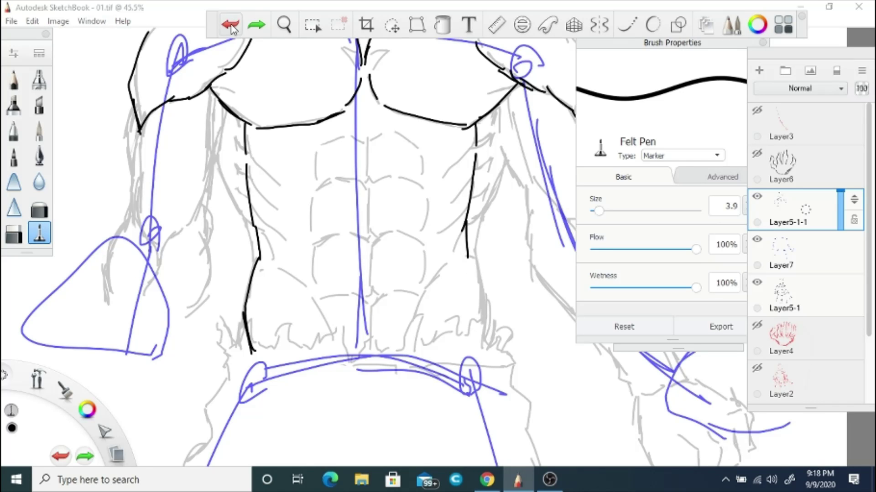
pyautogui.moveTo(468, 247); pyautogui.dragTo(470, 364)
pyautogui.scroll(-4, 314, 78)
pyautogui.click(757, 282)
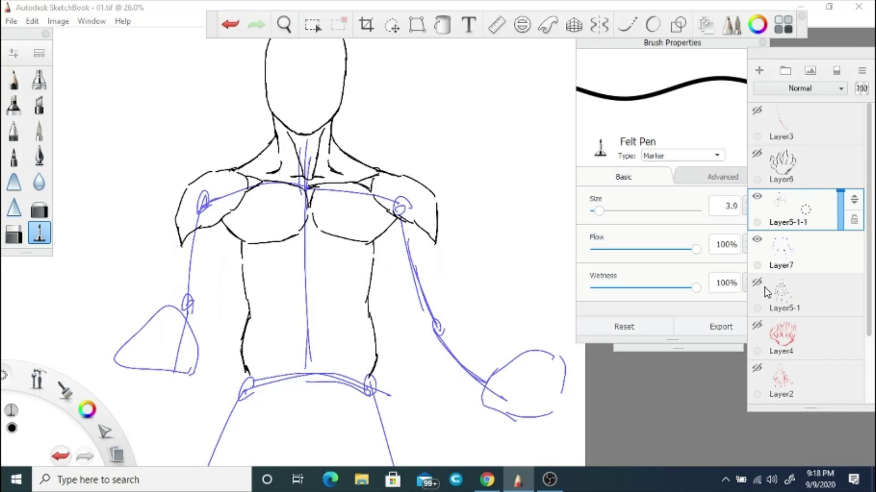
# - Ink the lat lines from both armpits to the waist, and erase and redraw the left waist contour
pyautogui.click(284, 24)
pyautogui.scroll(4, 356, 269)
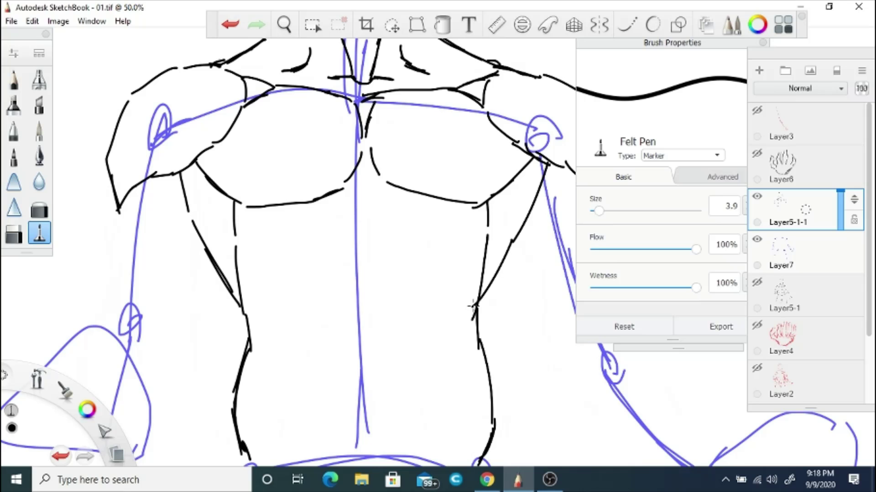
pyautogui.scroll(-3, 82, 235)
pyautogui.click(13, 233)
pyautogui.scroll(2, 82, 235)
pyautogui.moveTo(250, 237); pyautogui.dragTo(241, 314)
pyautogui.click(40, 233)
pyautogui.moveTo(253, 222)
pyautogui.mouseDown()
pyautogui.moveTo(240, 291)
pyautogui.moveTo(256, 342)
pyautogui.mouseUp()
# - Ink the V-shaped oblique lines from the waist to the groin and the abdominal centre line
pyautogui.click(284, 24)
pyautogui.moveTo(355, 200)
pyautogui.mouseDown()
pyautogui.moveTo(343, 311)
pyautogui.moveTo(347, 274)
pyautogui.mouseUp()
pyautogui.moveTo(409, 286); pyautogui.dragTo(400, 304)
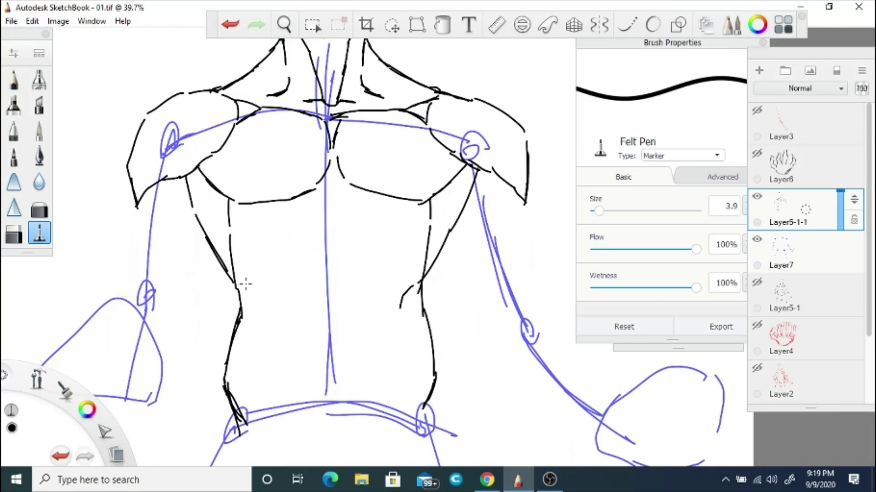
pyautogui.moveTo(245, 279); pyautogui.dragTo(266, 306)
pyautogui.moveTo(396, 314)
pyautogui.mouseDown()
pyautogui.moveTo(367, 352)
pyautogui.moveTo(347, 424)
pyautogui.mouseUp()
pyautogui.moveTo(272, 321); pyautogui.dragTo(310, 355)
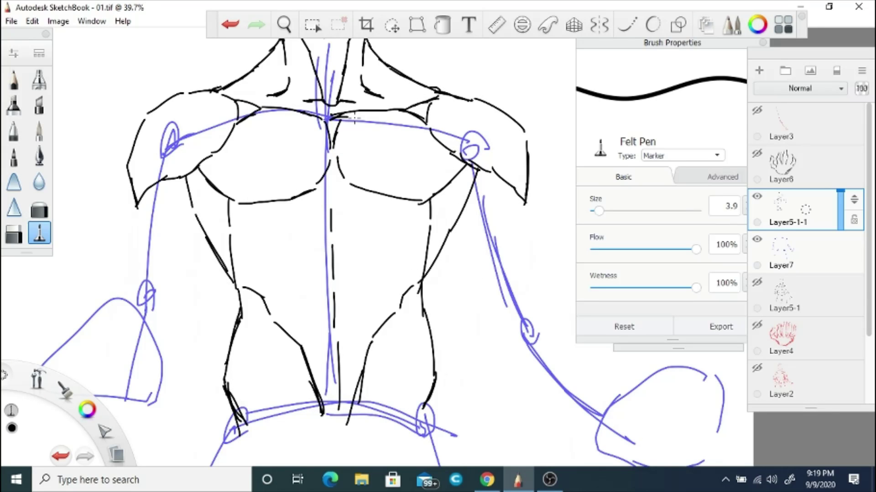
# - Check the Layer5-1 sketch briefly and ink the rounded abdominal segments on both sides of the centre line
pyautogui.moveTo(355, 117); pyautogui.dragTo(387, 176)
pyautogui.click(757, 282)
pyautogui.click(757, 282)
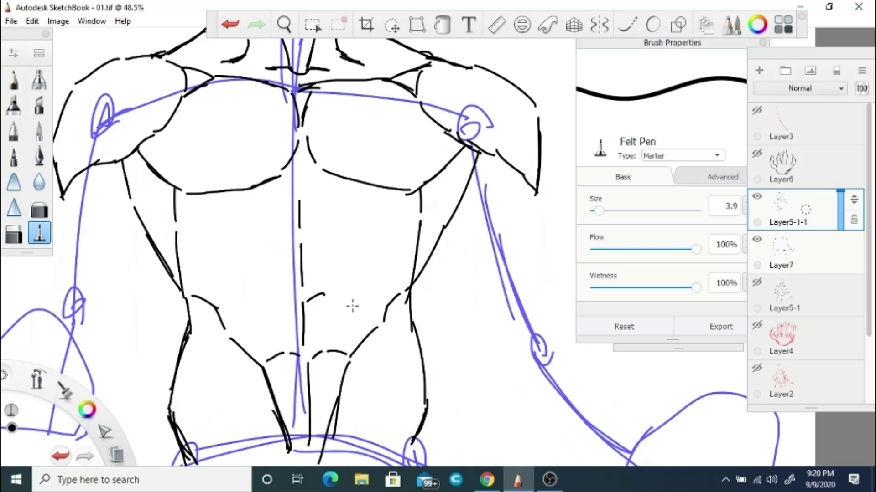
pyautogui.moveTo(352, 306); pyautogui.dragTo(353, 332)
pyautogui.moveTo(294, 299); pyautogui.dragTo(255, 346)
pyautogui.moveTo(257, 242); pyautogui.dragTo(245, 292)
pyautogui.moveTo(344, 208); pyautogui.dragTo(291, 198)
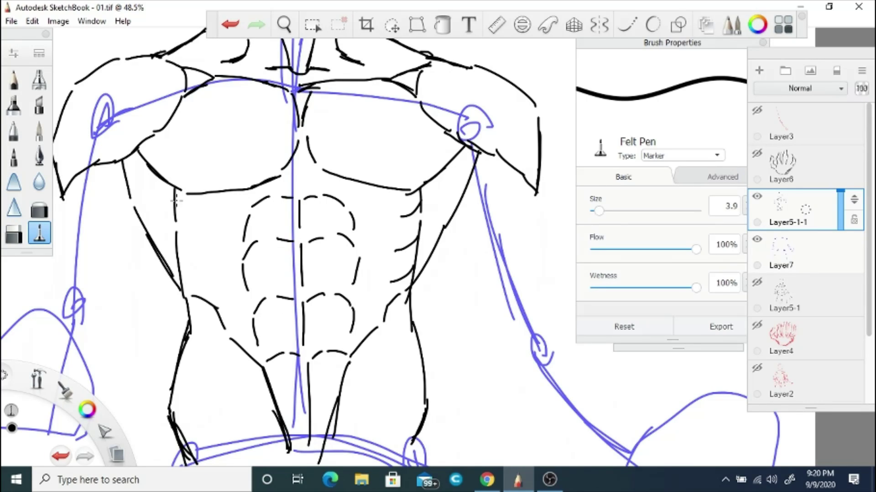
# - Ink diagonal rib and oblique strokes between the abdominal segments and both flanks
pyautogui.moveTo(186, 208); pyautogui.dragTo(222, 258)
pyautogui.moveTo(189, 246); pyautogui.dragTo(220, 286)
pyautogui.moveTo(189, 272); pyautogui.dragTo(226, 308)
pyautogui.moveTo(410, 204); pyautogui.dragTo(364, 246)
pyautogui.moveTo(401, 238); pyautogui.dragTo(364, 279)
pyautogui.moveTo(397, 270); pyautogui.dragTo(354, 318)
# - Erase parts of the straight ribcage side lines between the rib strokes and thicken the right lat contour
pyautogui.press('e')
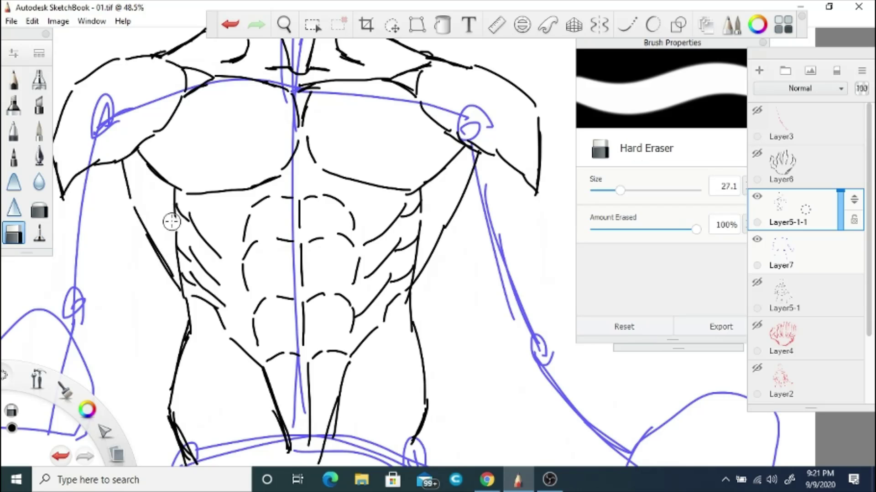
pyautogui.press('e')
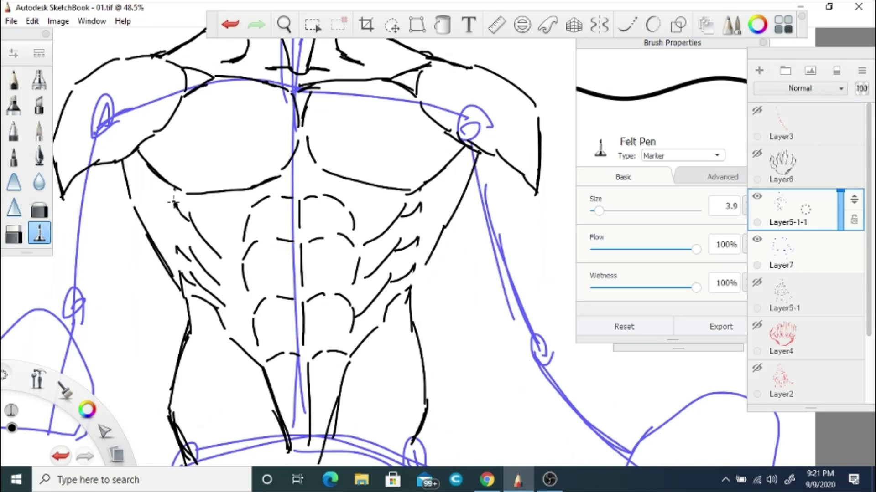
pyautogui.moveTo(446, 219); pyautogui.dragTo(429, 258)
pyautogui.moveTo(473, 149); pyautogui.dragTo(444, 231)
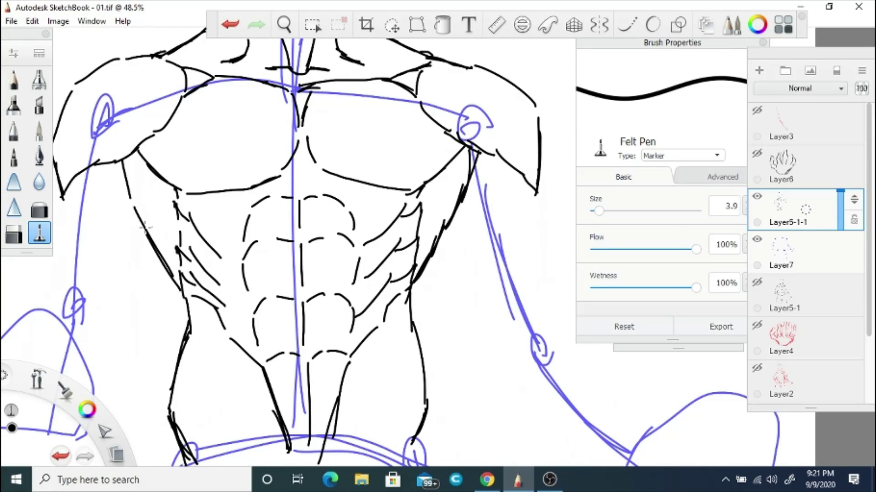
# - Ink the small sternum marks and armpit creases, and erase and redraw the left pectoral's outer edge
pyautogui.moveTo(351, 112); pyautogui.dragTo(298, 274)
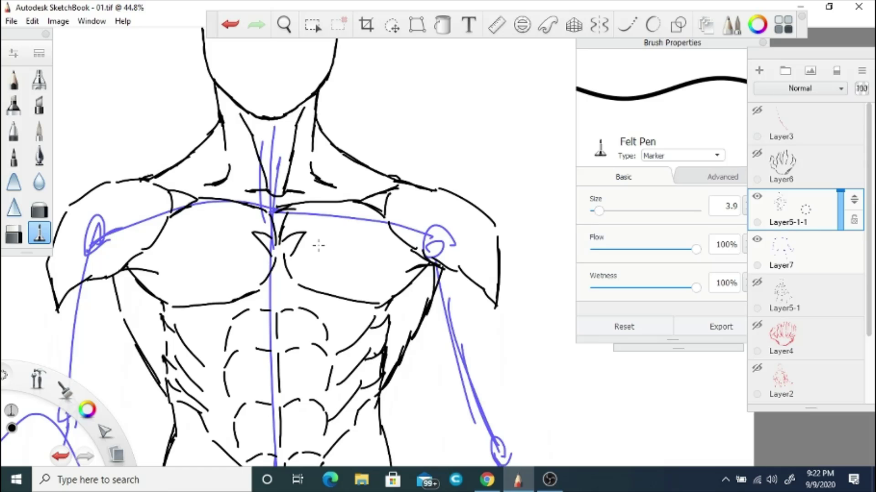
pyautogui.moveTo(176, 226); pyautogui.dragTo(204, 164)
pyautogui.press('e')
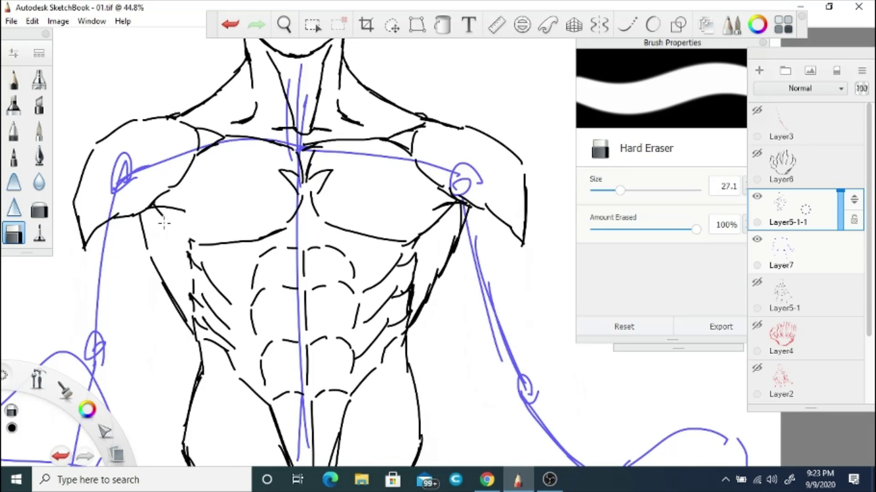
pyautogui.press('e')
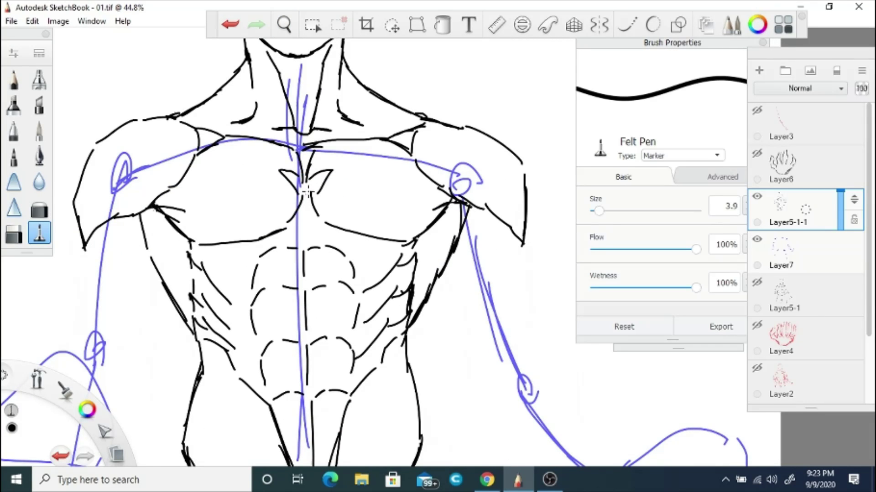
# - Ink the left upper arm and the inner and outer contours of the left forearm
pyautogui.moveTo(307, 191)
pyautogui.mouseDown()
pyautogui.moveTo(319, 246)
pyautogui.moveTo(274, 264)
pyautogui.mouseUp()
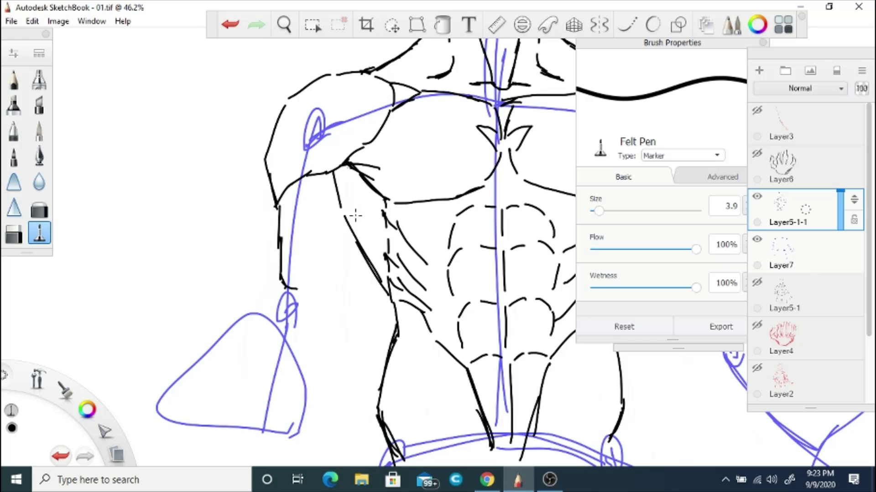
pyautogui.moveTo(352, 166); pyautogui.dragTo(323, 286)
pyautogui.moveTo(269, 223); pyautogui.dragTo(241, 297)
pyautogui.moveTo(235, 304); pyautogui.dragTo(237, 346)
pyautogui.moveTo(340, 263); pyautogui.dragTo(310, 344)
pyautogui.moveTo(237, 331); pyautogui.dragTo(240, 393)
pyautogui.moveTo(319, 351); pyautogui.dragTo(294, 395)
# - Ink the right upper arm and the inner and outer contours of the right forearm
pyautogui.moveTo(346, 247)
pyautogui.mouseDown()
pyautogui.moveTo(336, 245)
pyautogui.moveTo(401, 303)
pyautogui.moveTo(405, 251)
pyautogui.mouseUp()
pyautogui.moveTo(402, 203); pyautogui.dragTo(375, 299)
pyautogui.moveTo(315, 145)
pyautogui.mouseDown()
pyautogui.moveTo(349, 269)
pyautogui.moveTo(356, 370)
pyautogui.mouseUp()
pyautogui.moveTo(364, 370); pyautogui.dragTo(436, 412)
pyautogui.moveTo(396, 173); pyautogui.dragTo(410, 235)
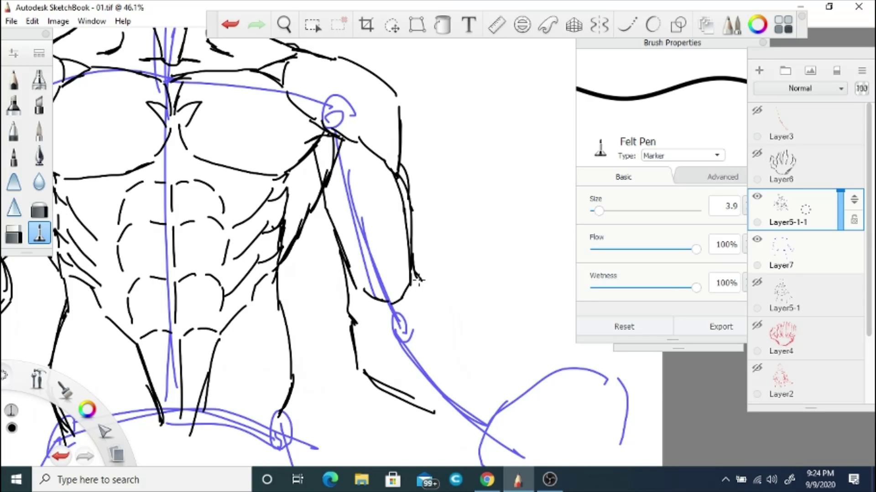
# - Ink the outer contours of both thighs and hide the Layer7 guide lines
pyautogui.scroll(-3, 434, 415)
pyautogui.scroll(2, 306, 257)
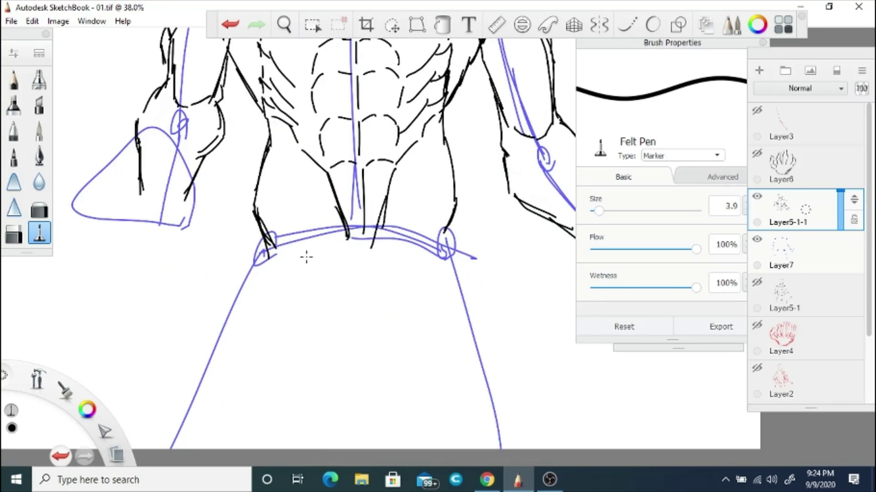
pyautogui.moveTo(456, 224)
pyautogui.mouseDown()
pyautogui.moveTo(513, 351)
pyautogui.moveTo(515, 447)
pyautogui.mouseUp()
pyautogui.moveTo(257, 229); pyautogui.dragTo(153, 449)
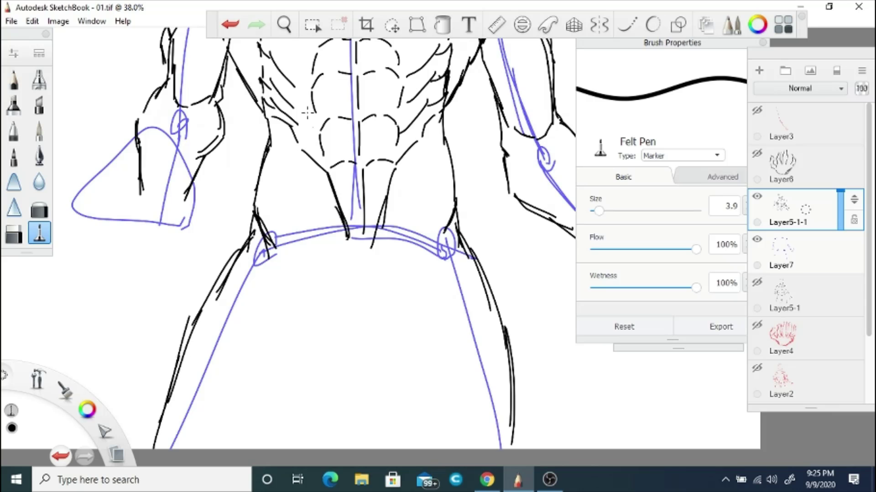
pyautogui.press('space')
pyautogui.moveTo(343, 309); pyautogui.dragTo(344, 310)
pyautogui.click(757, 240)
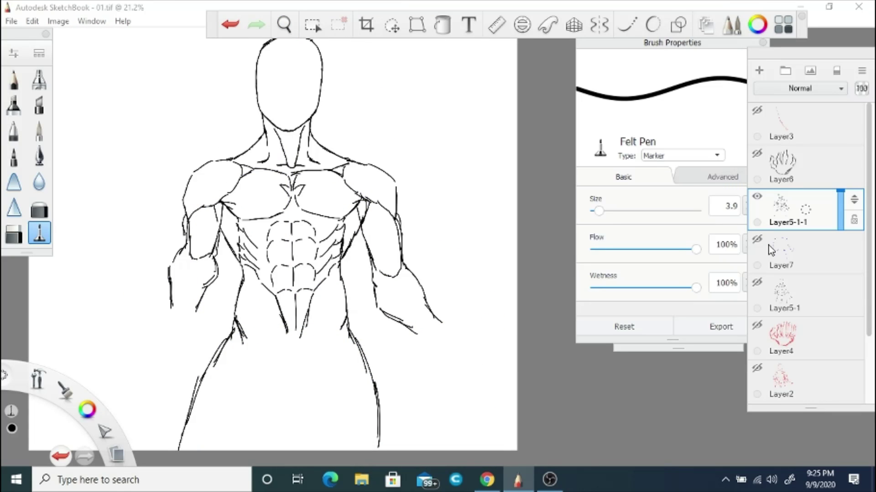
# - Erase the overlapping lines at the right armpit and re-ink where deltoid, chest and arm meet
pyautogui.press('space')
pyautogui.moveTo(371, 196)
pyautogui.mouseDown()
pyautogui.moveTo(391, 231)
pyautogui.moveTo(447, 193)
pyautogui.mouseUp()
pyautogui.press('e')
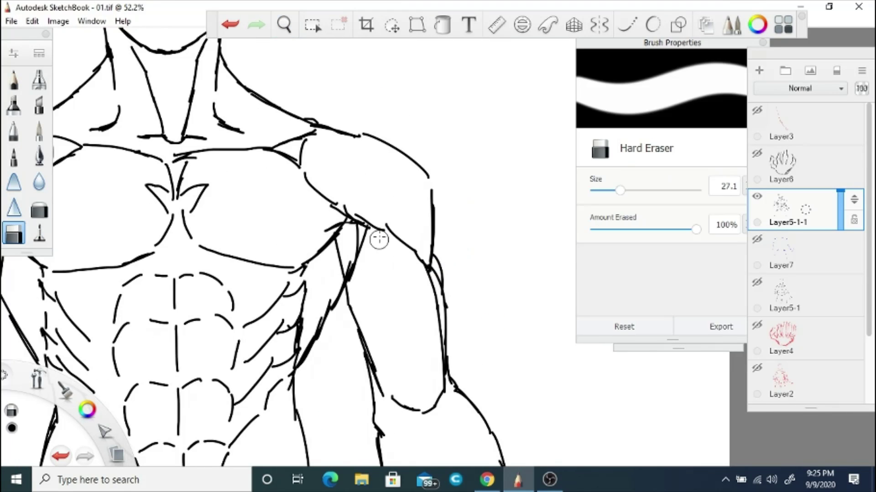
pyautogui.moveTo(379, 239)
pyautogui.mouseDown()
pyautogui.moveTo(413, 256)
pyautogui.moveTo(359, 236)
pyautogui.moveTo(426, 222)
pyautogui.mouseUp()
pyautogui.click(39, 233)
# - Erase the outer contour of the right deltoid and redraw it as a rounder shoulder curve
pyautogui.press('space')
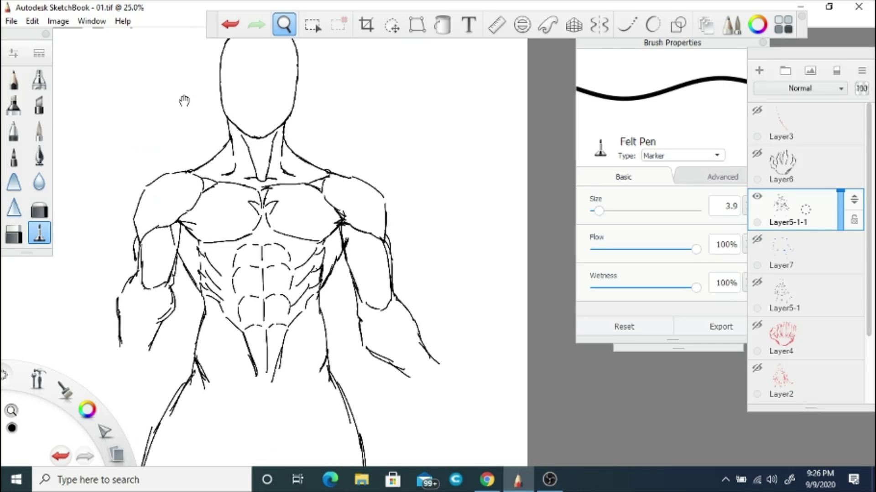
pyautogui.press('space')
pyautogui.moveTo(195, 160); pyautogui.dragTo(225, 225)
pyautogui.press('space')
pyautogui.moveTo(273, 299); pyautogui.dragTo(317, 328)
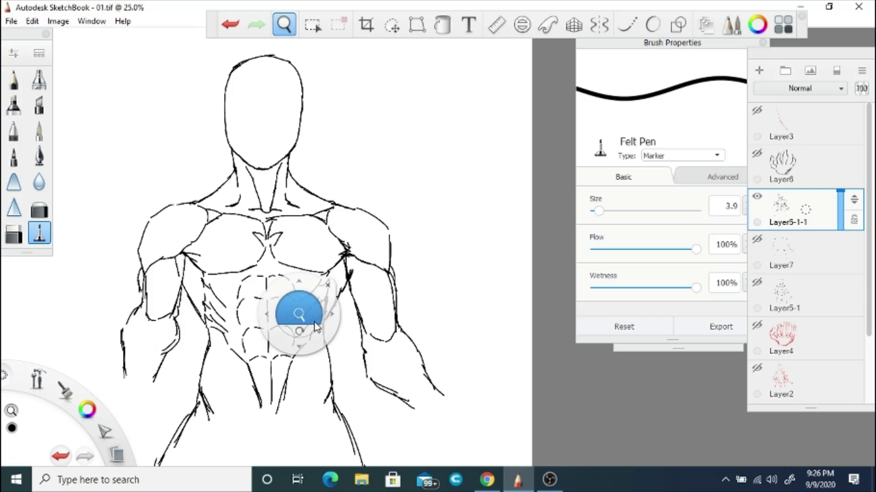
pyautogui.scroll(5, 308, 140)
pyautogui.press('e')
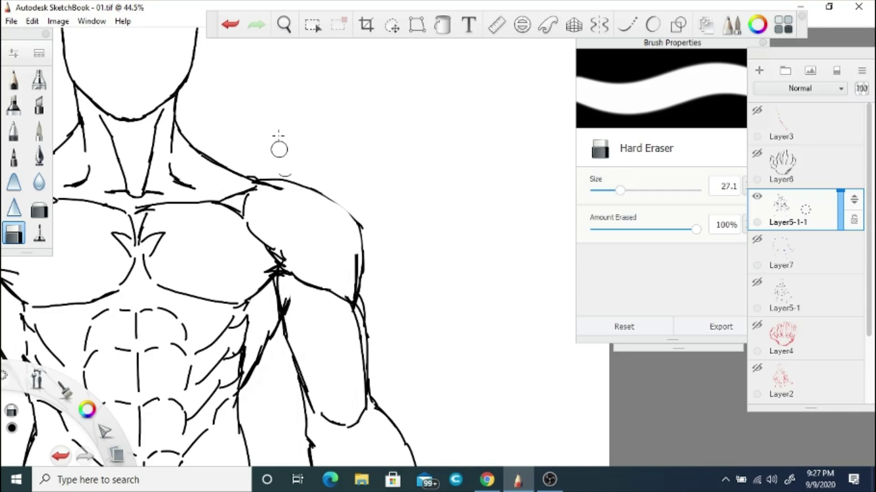
pyautogui.scroll(-5, 322, 225)
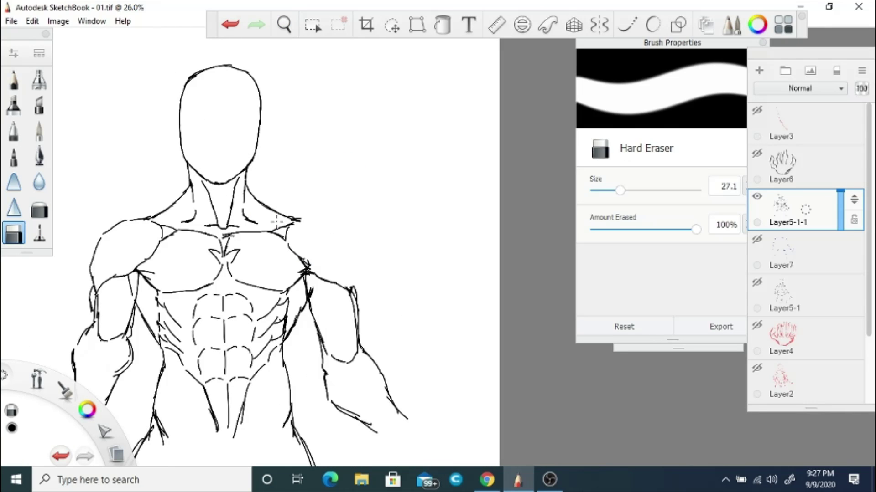
pyautogui.press('e')
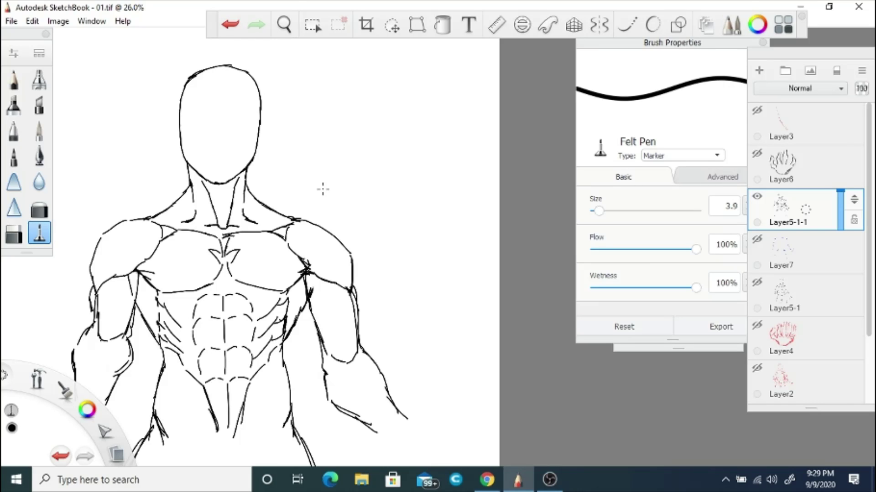
# - Ink a jagged torn waistband edge across the hips
pyautogui.moveTo(323, 189)
pyautogui.mouseDown()
pyautogui.moveTo(344, 354)
pyautogui.moveTo(59, 244)
pyautogui.mouseUp()
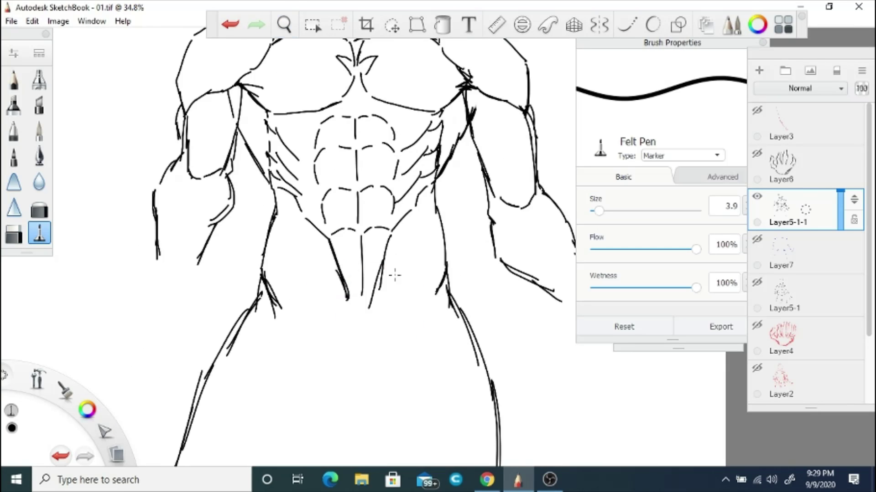
pyautogui.moveTo(248, 241); pyautogui.dragTo(279, 263)
pyautogui.moveTo(292, 271)
pyautogui.mouseDown()
pyautogui.moveTo(370, 264)
pyautogui.moveTo(438, 244)
pyautogui.mouseUp()
# - Ink the ragged outer trouser contours along both thighs and the inner leg lines below the crotch
pyautogui.moveTo(451, 237)
pyautogui.mouseDown()
pyautogui.moveTo(475, 310)
pyautogui.moveTo(497, 465)
pyautogui.mouseUp()
pyautogui.moveTo(260, 264); pyautogui.dragTo(194, 433)
pyautogui.moveTo(338, 379)
pyautogui.mouseDown()
pyautogui.moveTo(369, 372)
pyautogui.moveTo(304, 465)
pyautogui.mouseUp()
pyautogui.moveTo(352, 369)
pyautogui.mouseDown()
pyautogui.moveTo(378, 456)
pyautogui.moveTo(312, 467)
pyautogui.mouseUp()
# - Erase the overlapping hip and thigh contours beneath the waistband on both sides
pyautogui.press('e')
pyautogui.moveTo(258, 283); pyautogui.dragTo(215, 401)
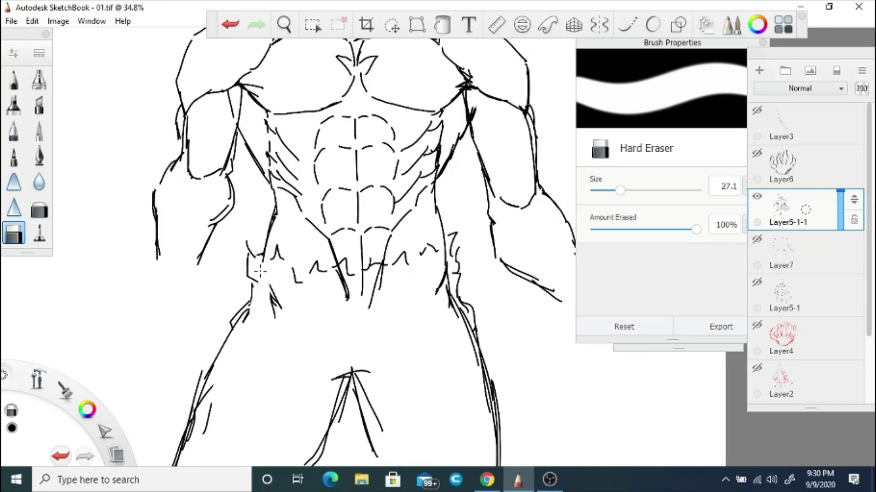
pyautogui.moveTo(474, 342); pyautogui.dragTo(440, 294)
pyautogui.moveTo(298, 206); pyautogui.dragTo(337, 274)
pyautogui.press('e')
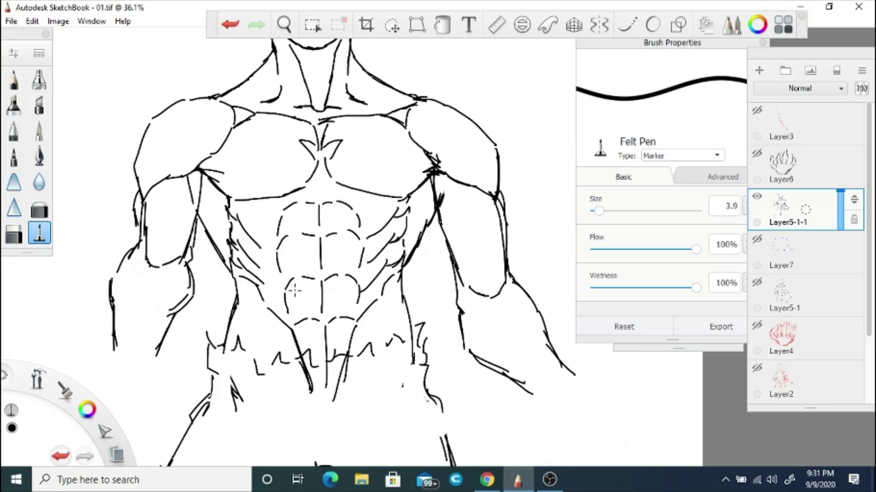
# - Show the blue guide layer Layer7 together with the inked figure
pyautogui.moveTo(287, 218); pyautogui.dragTo(313, 283)
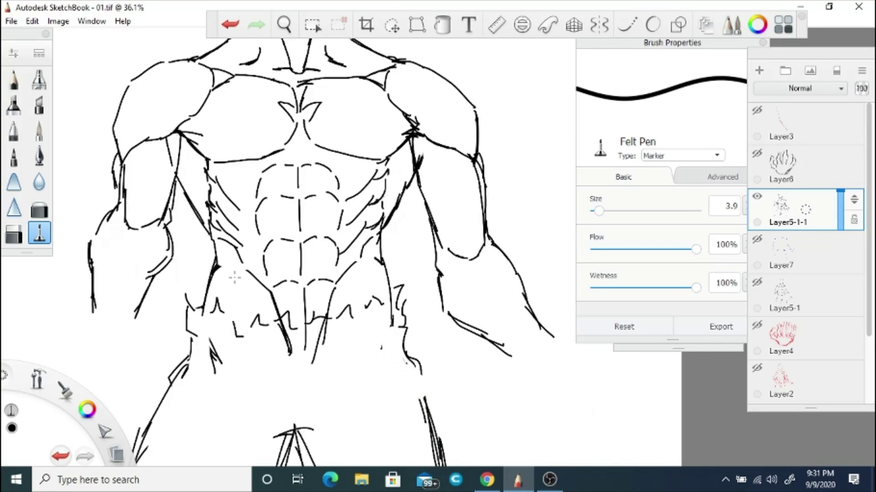
pyautogui.click(20, 245)
pyautogui.moveTo(303, 190)
pyautogui.mouseDown()
pyautogui.moveTo(297, 177)
pyautogui.moveTo(273, 203)
pyautogui.moveTo(256, 182)
pyautogui.mouseUp()
pyautogui.moveTo(303, 319); pyautogui.dragTo(302, 303)
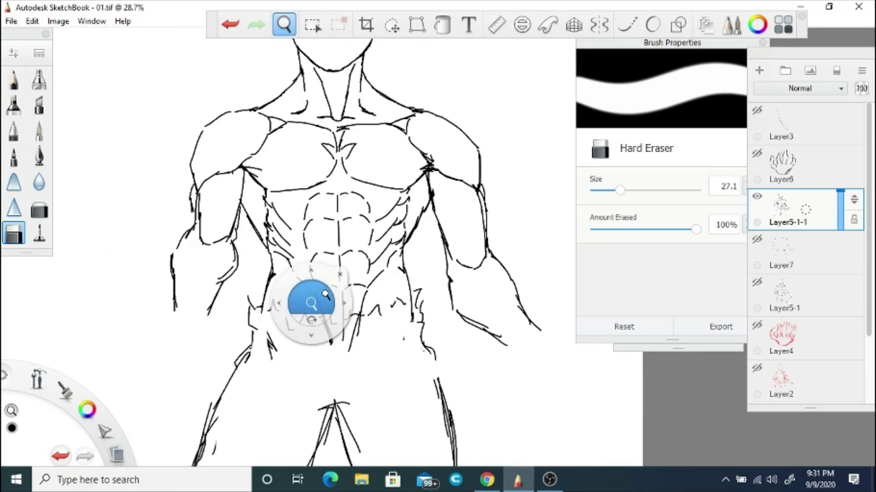
pyautogui.click(758, 240)
pyautogui.press('e')
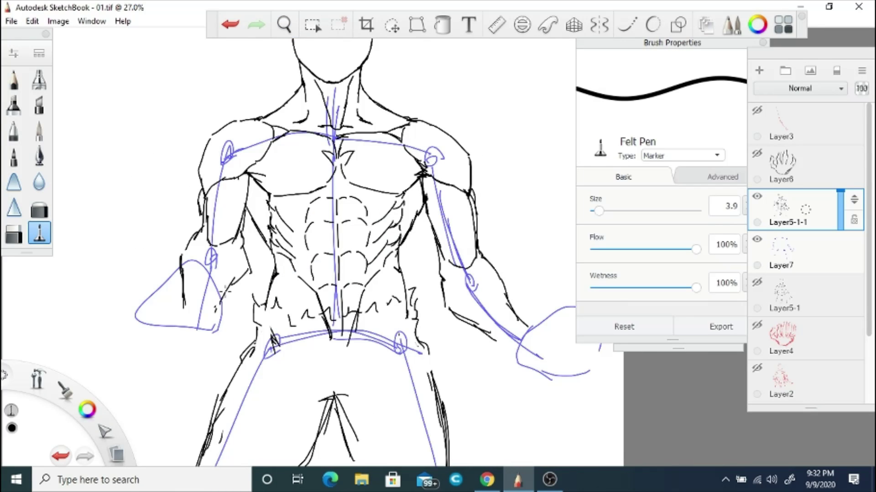
# - Ink the crease lines at both elbows, following the blue joint circles
pyautogui.press('e')
pyautogui.press('e')
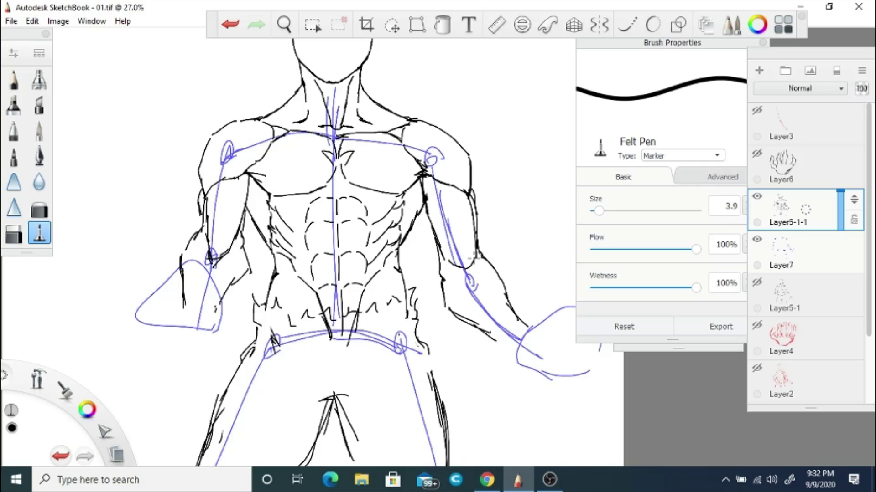
pyautogui.moveTo(283, 24); pyautogui.dragTo(410, 210)
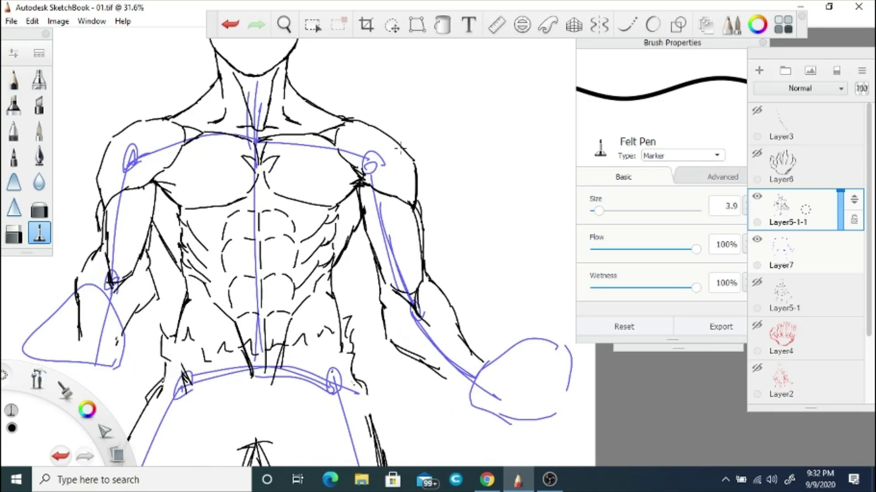
# - Erase the arm lines touching the figure's left armpit, then lasso that arm and shift it slightly toward the torso
pyautogui.press('e')
pyautogui.press('m')
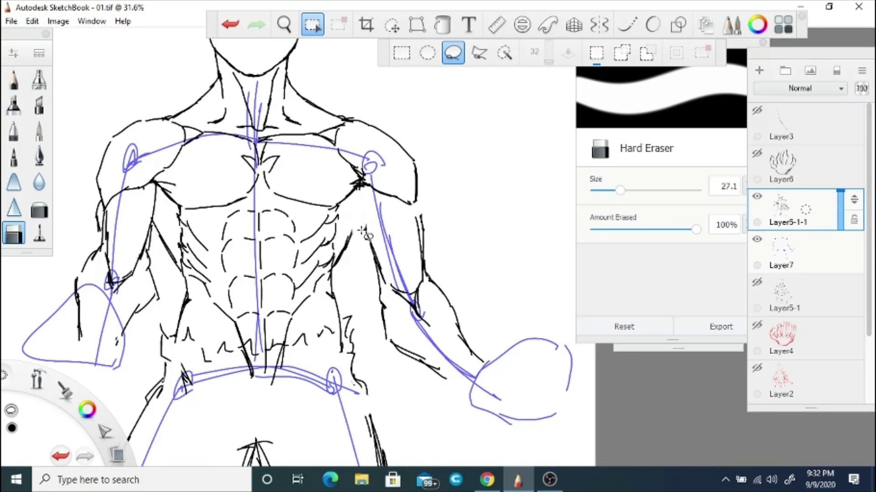
pyautogui.press('v')
pyautogui.moveTo(371, 141); pyautogui.dragTo(400, 195)
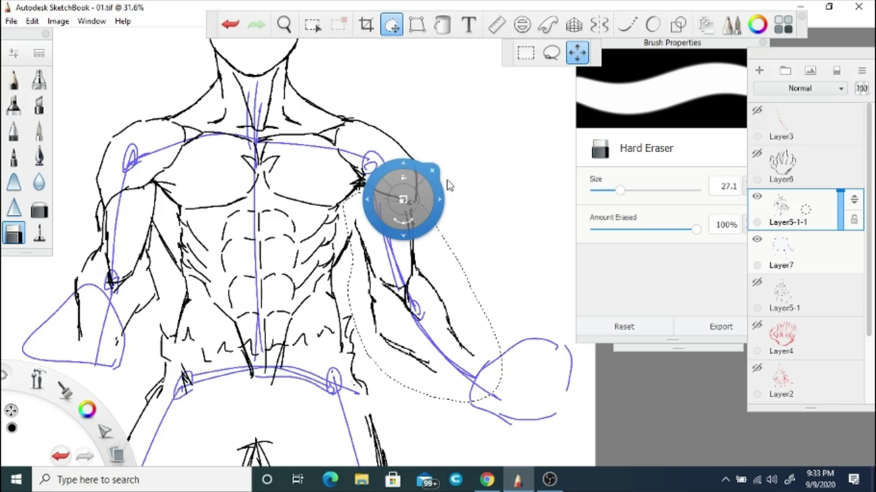
pyautogui.press('Return')
# - Reconnect the figure's left arm to the shoulder and ink its wrist and loosely clenched hand over the blue hand guide
pyautogui.moveTo(283, 24)
pyautogui.mouseDown()
pyautogui.moveTo(313, 251)
pyautogui.moveTo(328, 274)
pyautogui.mouseUp()
pyautogui.press('e')
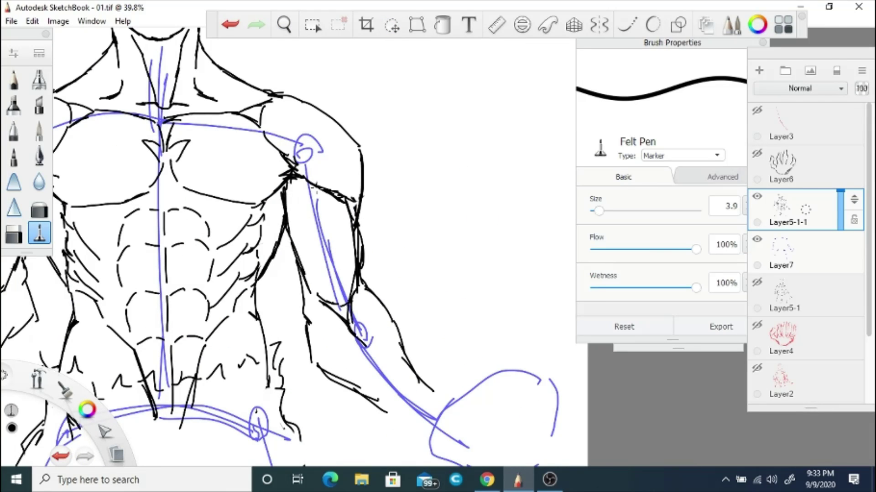
pyautogui.moveTo(341, 205); pyautogui.dragTo(313, 244)
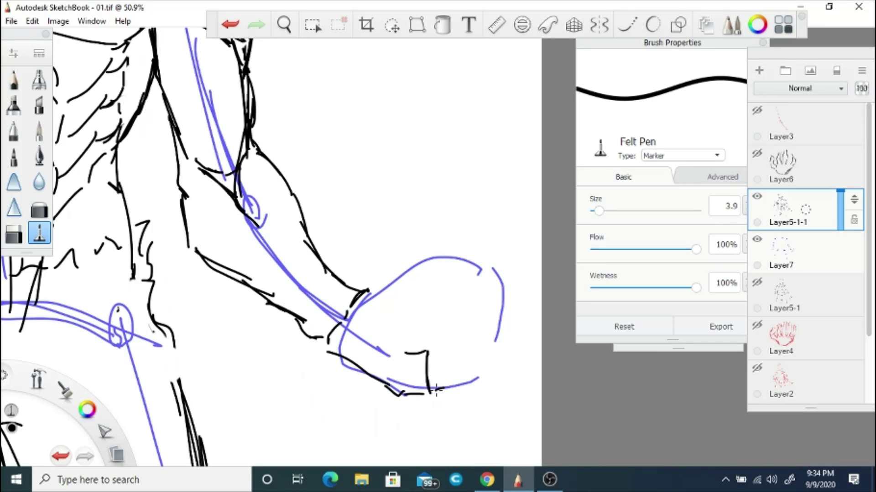
pyautogui.moveTo(406, 269); pyautogui.dragTo(465, 283)
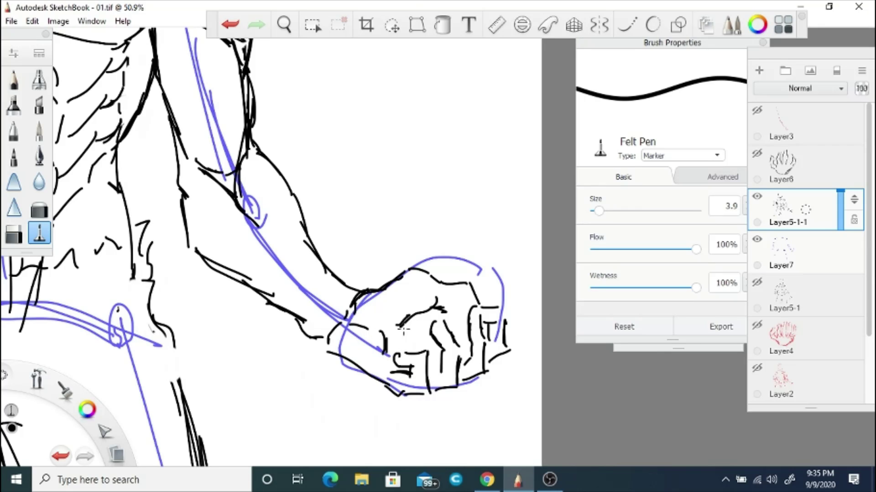
# - Try sketching the figure's other hand with upright fingers on a new layer over the dimmed body line art
pyautogui.moveTo(320, 341); pyautogui.dragTo(263, 295)
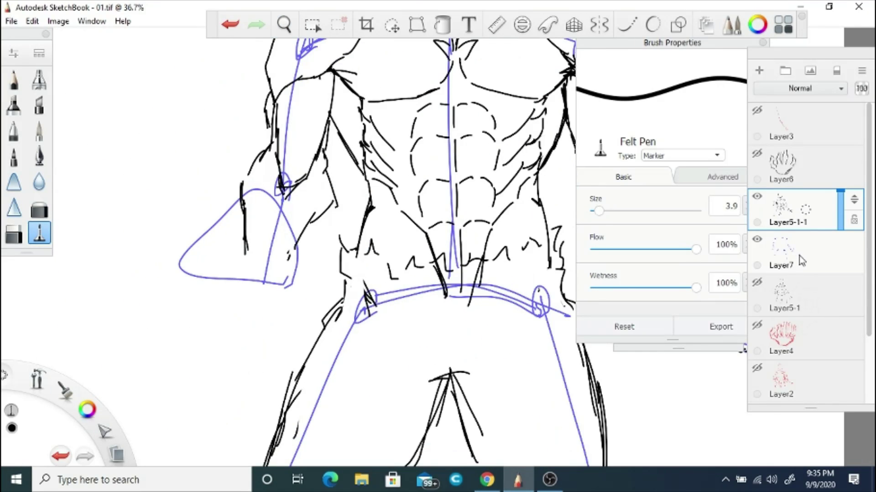
pyautogui.hotkey('ctrl', 'shift', 'n')
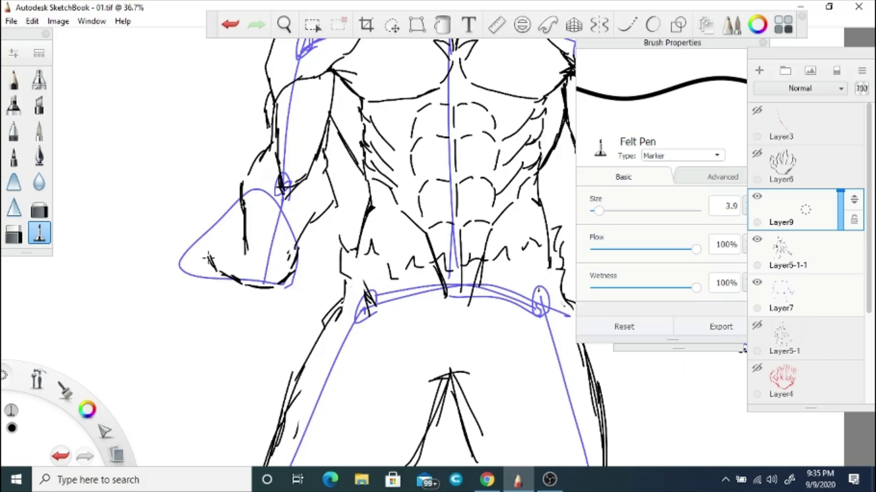
pyautogui.moveTo(232, 250); pyautogui.dragTo(246, 254)
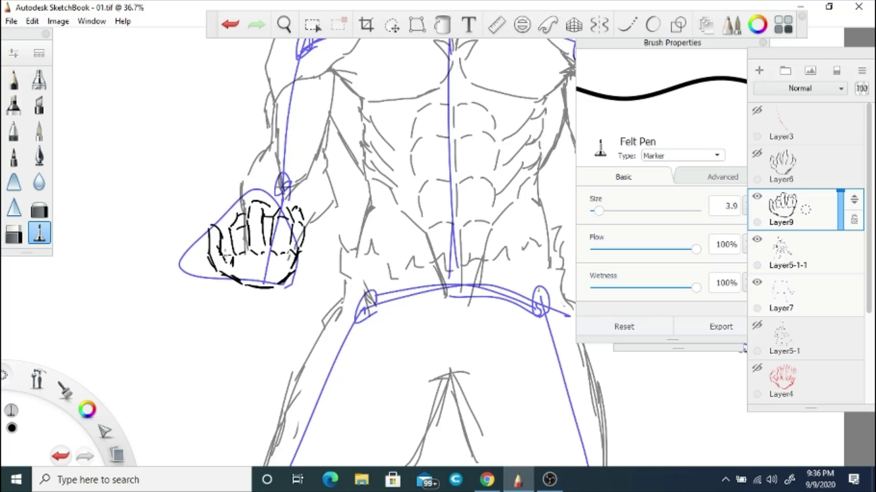
pyautogui.press('space')
pyautogui.moveTo(337, 280); pyautogui.dragTo(358, 230)
pyautogui.click(816, 211)
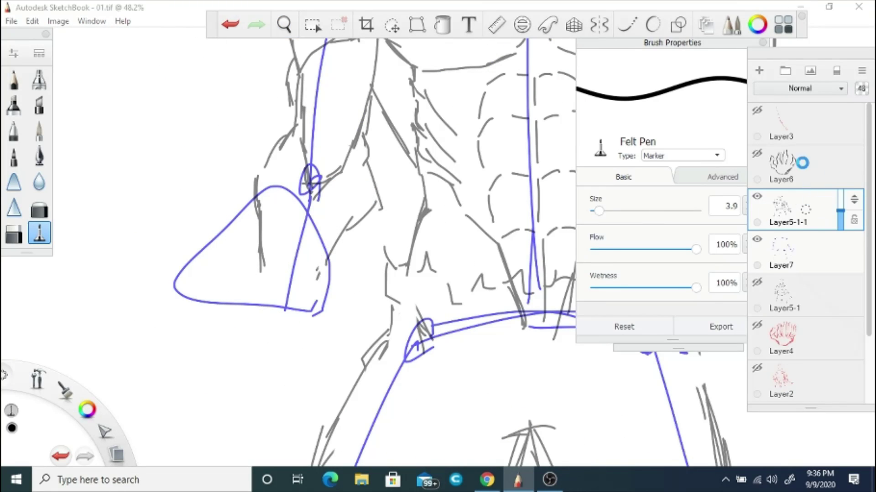
# - Block in the palm of the figure's right hand as a flat tilted oval on a new layer, with thumb lines beside it
pyautogui.moveTo(289, 264)
pyautogui.mouseDown()
pyautogui.moveTo(312, 270)
pyautogui.moveTo(315, 288)
pyautogui.moveTo(349, 278)
pyautogui.mouseUp()
pyautogui.moveTo(250, 231)
pyautogui.mouseDown()
pyautogui.moveTo(256, 291)
pyautogui.moveTo(345, 270)
pyautogui.mouseUp()
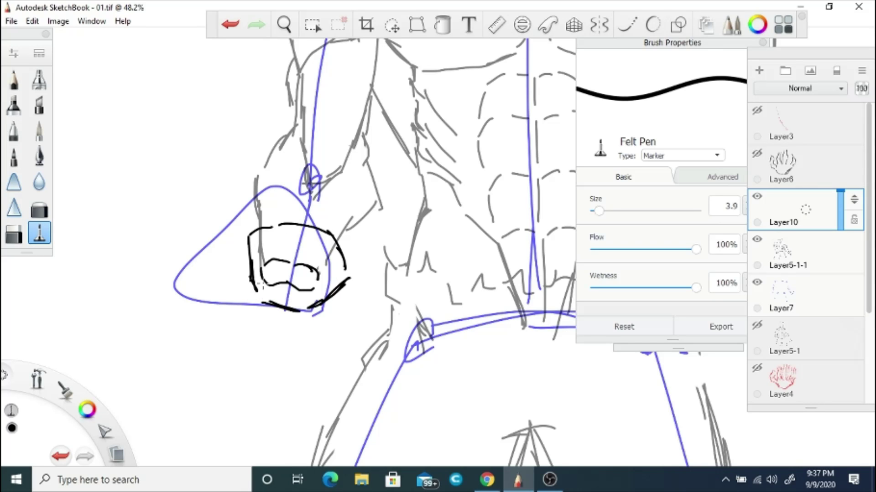
pyautogui.click(230, 25)
pyautogui.click(230, 25)
pyautogui.moveTo(251, 261); pyautogui.dragTo(323, 256)
pyautogui.moveTo(265, 292); pyautogui.dragTo(350, 276)
pyautogui.moveTo(250, 260)
pyautogui.mouseDown()
pyautogui.moveTo(309, 296)
pyautogui.moveTo(337, 291)
pyautogui.mouseUp()
pyautogui.press('e')
pyautogui.press('e')
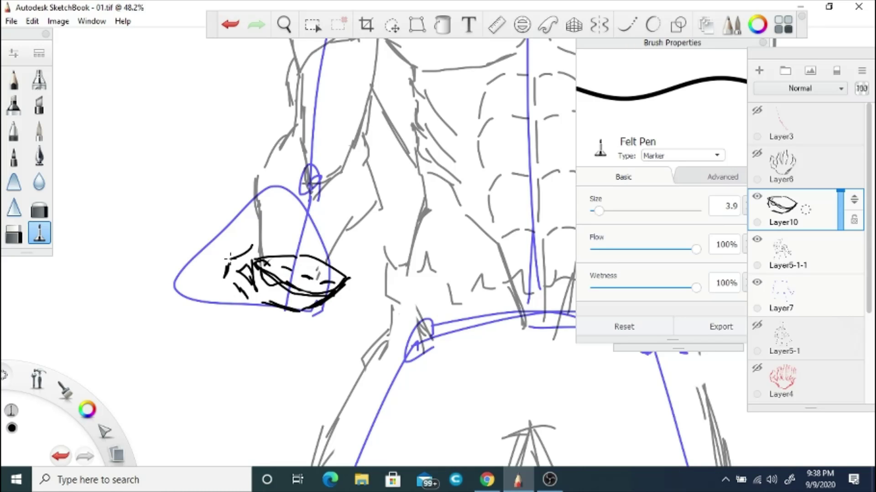
# - Sketch upright fingers above the palm and erase the construction oval running through it
pyautogui.moveTo(283, 249); pyautogui.dragTo(281, 266)
pyautogui.moveTo(288, 241); pyautogui.dragTo(300, 235)
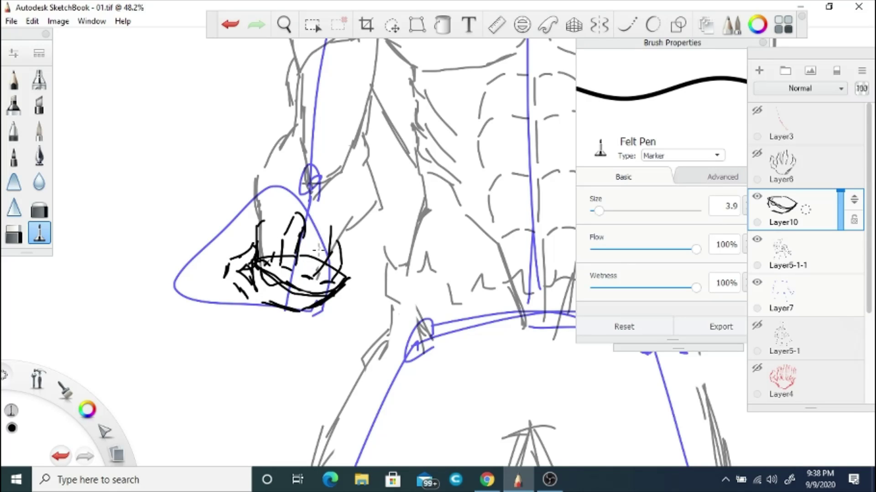
pyautogui.press('e')
pyautogui.moveTo(308, 299)
pyautogui.mouseDown()
pyautogui.moveTo(296, 279)
pyautogui.moveTo(340, 269)
pyautogui.mouseUp()
pyautogui.press('e')
# - Erase the lower edge of the palm and redraw it as a deeper rounded curve
pyautogui.press('e')
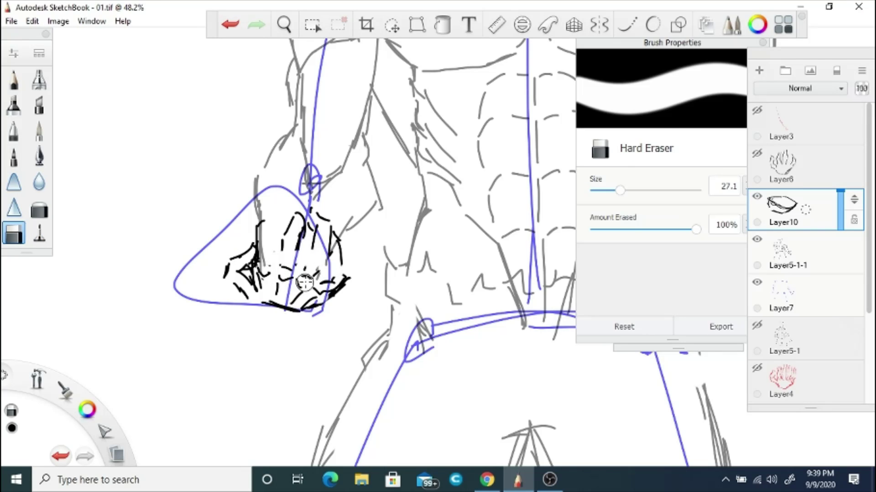
pyautogui.moveTo(278, 253); pyautogui.dragTo(283, 308)
pyautogui.press('e')
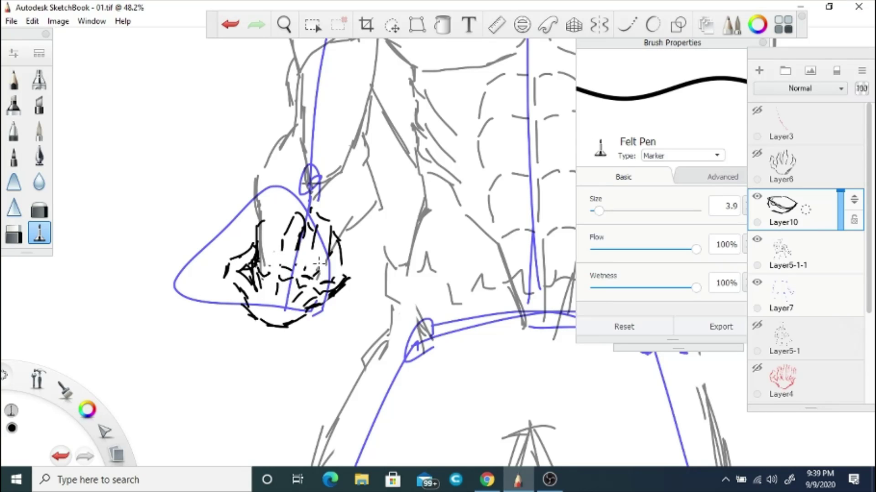
# - Erase the drafted fingers and redraw them as separate, slightly bent fingers rising from the palm
pyautogui.press('e')
pyautogui.moveTo(337, 232); pyautogui.dragTo(287, 227)
pyautogui.moveTo(333, 280)
pyautogui.mouseDown()
pyautogui.moveTo(260, 245)
pyautogui.moveTo(246, 280)
pyautogui.mouseUp()
pyautogui.press('e')
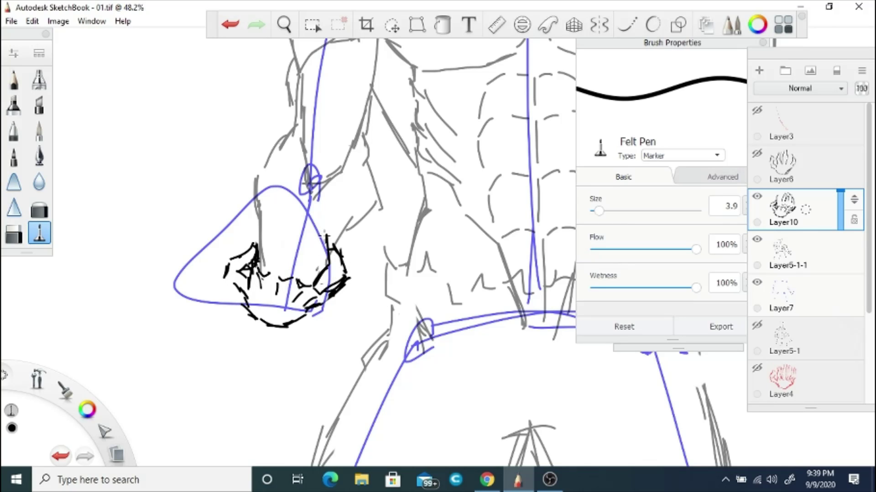
pyautogui.moveTo(305, 226); pyautogui.dragTo(306, 248)
pyautogui.moveTo(304, 213); pyautogui.dragTo(286, 254)
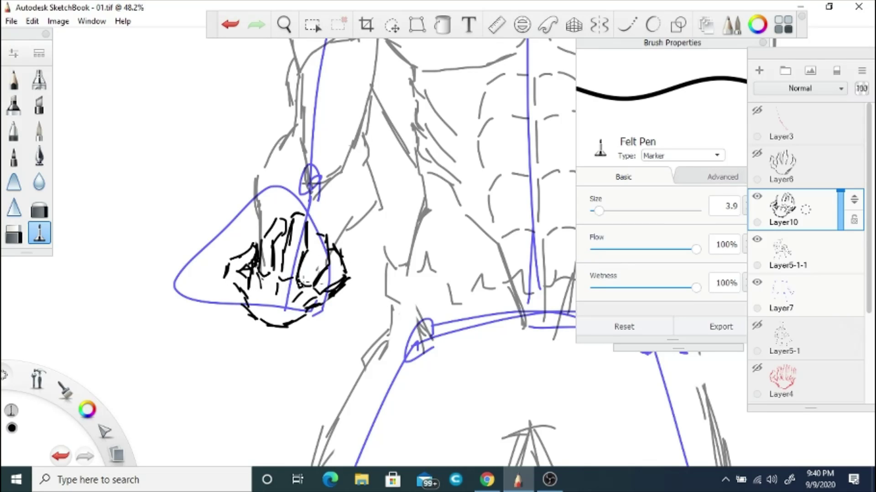
# - Enlarge the sketched hand slightly in place at the end of the forearm
pyautogui.scroll(-3, 374, 218)
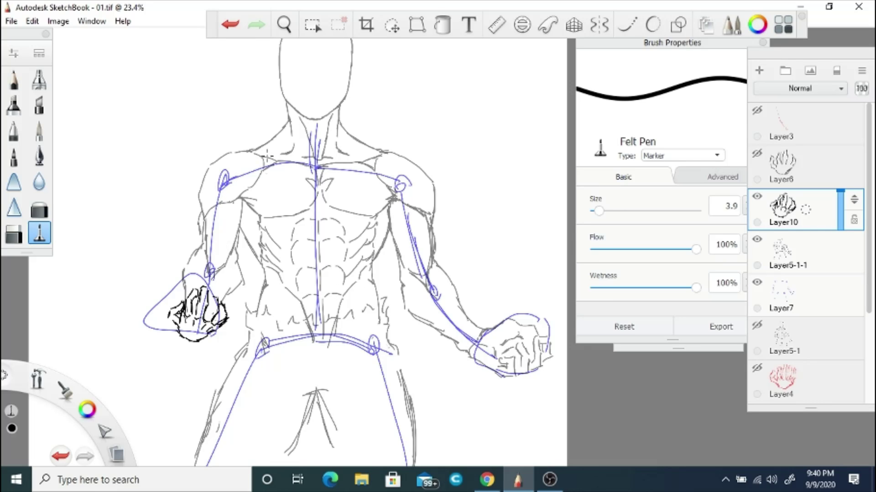
pyautogui.scroll(3, 269, 157)
pyautogui.press('e')
pyautogui.press('e')
pyautogui.moveTo(283, 251); pyautogui.dragTo(257, 263)
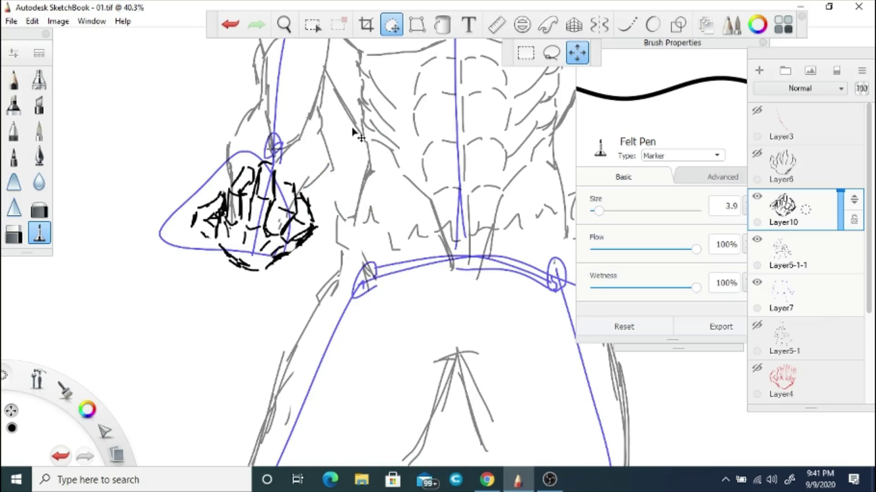
# - Hide the blue guide layer and restore the body line art in Layer5-1-1 to full opacity
pyautogui.scroll(-3, 273, 214)
pyautogui.click(757, 278)
pyautogui.click(785, 250)
pyautogui.click(284, 24)
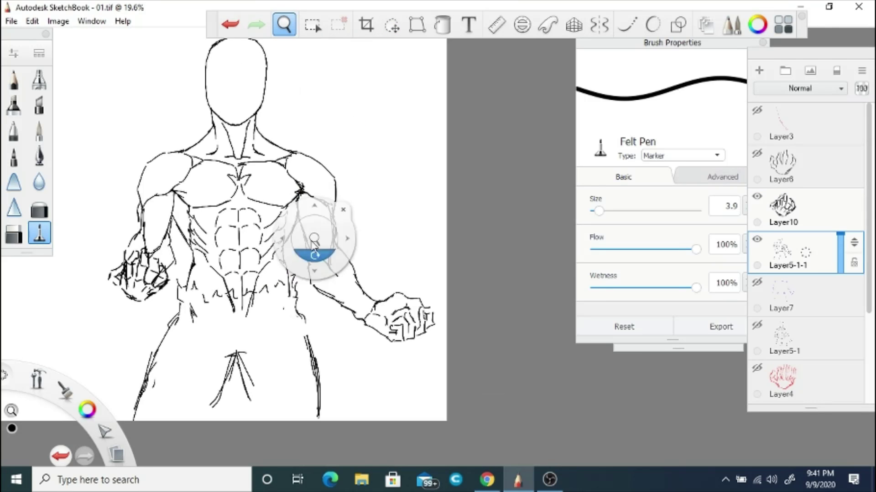
pyautogui.moveTo(312, 255); pyautogui.dragTo(327, 363)
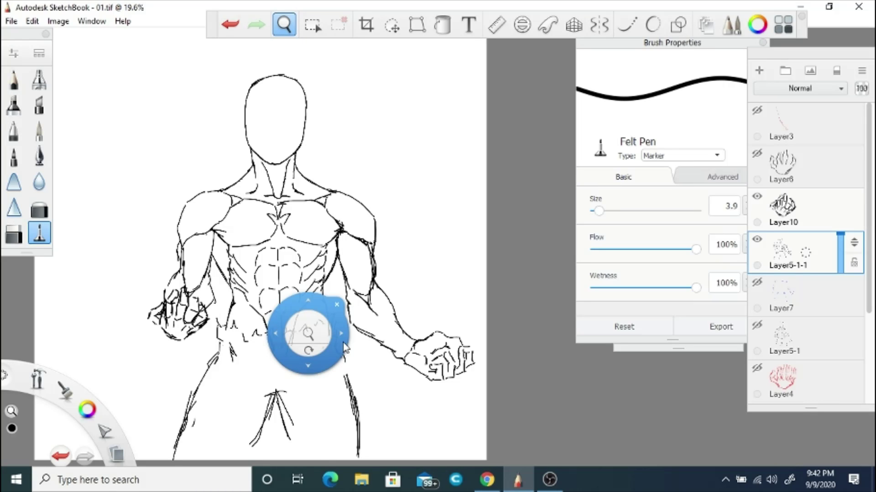
# - Duplicate the body line art layer Layer5-1-1 and hide the hand layer Layer10
pyautogui.scroll(5, 344, 349)
pyautogui.click(839, 251)
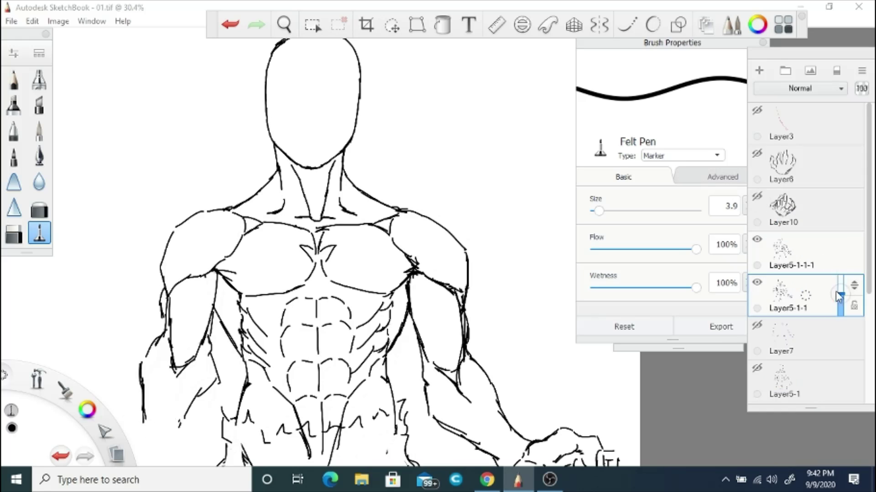
pyautogui.scroll(6, 356, 209)
# - Set the Felt Pen to the Darken type with a size of 2.0
pyautogui.click(748, 210)
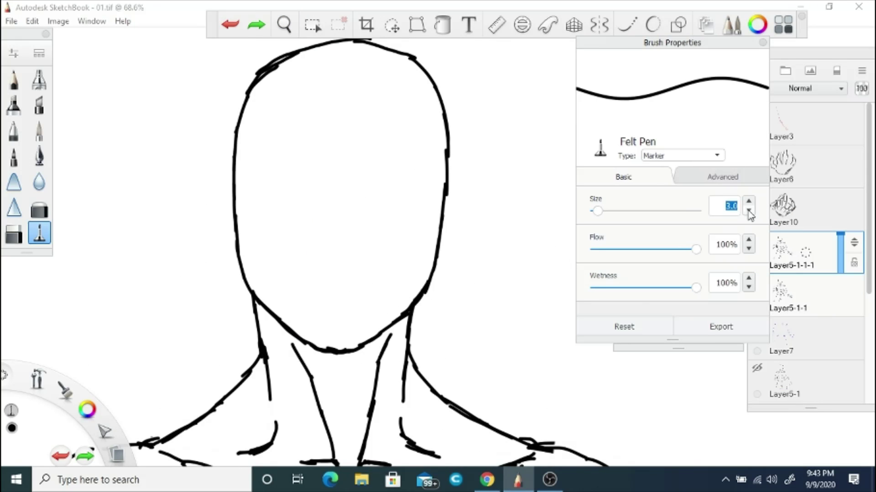
pyautogui.write('1.9')
pyautogui.click(735, 156)
pyautogui.click(735, 156)
pyautogui.click(735, 157)
pyautogui.click(666, 227)
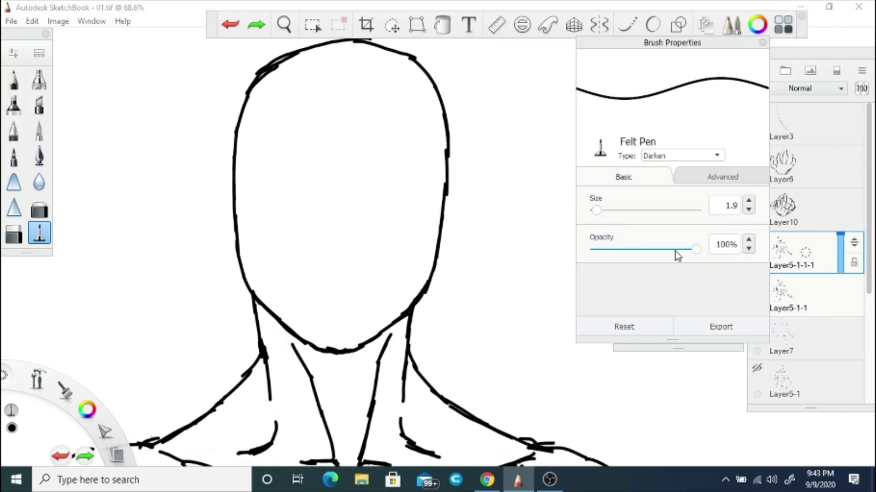
pyautogui.press('Up')
# - Ink the parting line of the mouth and the lower lip contour above the chin, undoing the unsatisfactory strokes
pyautogui.scroll(4, 348, 267)
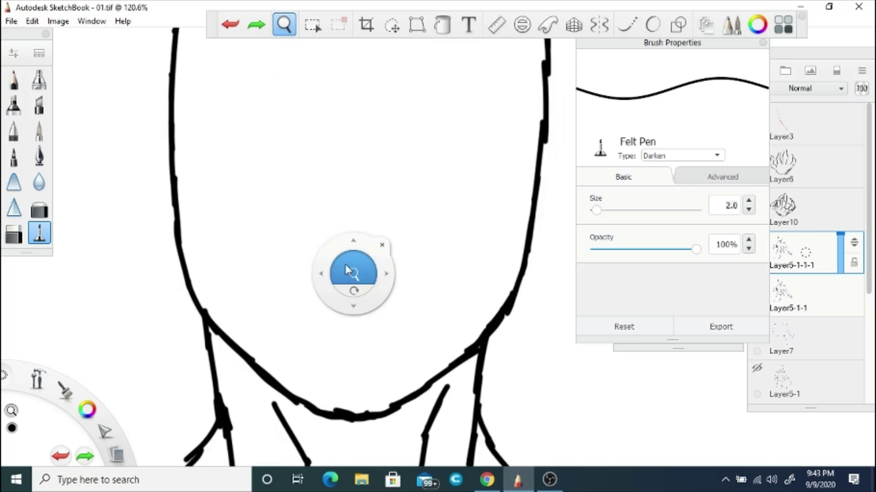
pyautogui.moveTo(333, 348); pyautogui.dragTo(376, 339)
pyautogui.hotkey('ctrl', 'z')
pyautogui.hotkey('ctrl', 'z')
pyautogui.moveTo(321, 346)
pyautogui.mouseDown()
pyautogui.moveTo(430, 362)
pyautogui.moveTo(267, 362)
pyautogui.moveTo(402, 357)
pyautogui.mouseUp()
pyautogui.hotkey('ctrl', 'z')
pyautogui.moveTo(288, 372); pyautogui.dragTo(402, 380)
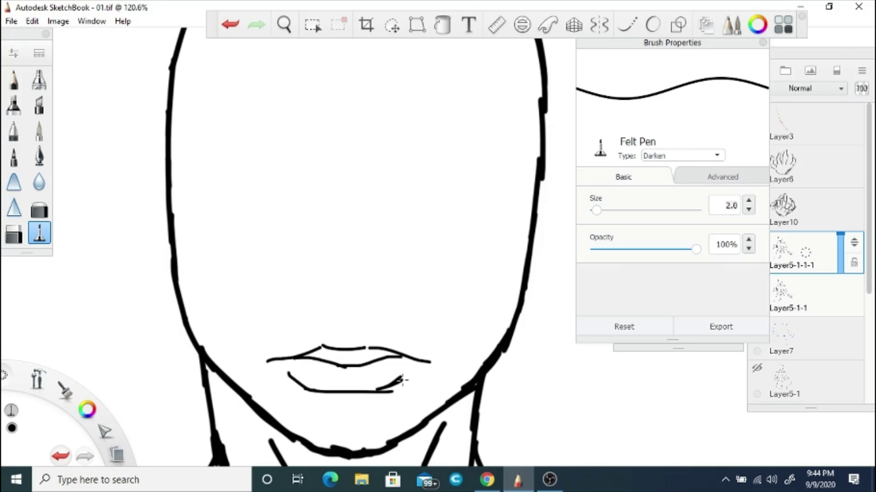
# - Ink the curved upper lip contour and add small tooth marks between the lips
pyautogui.moveTo(382, 328); pyautogui.dragTo(419, 356)
pyautogui.moveTo(346, 328); pyautogui.dragTo(324, 326)
pyautogui.moveTo(317, 326); pyautogui.dragTo(284, 352)
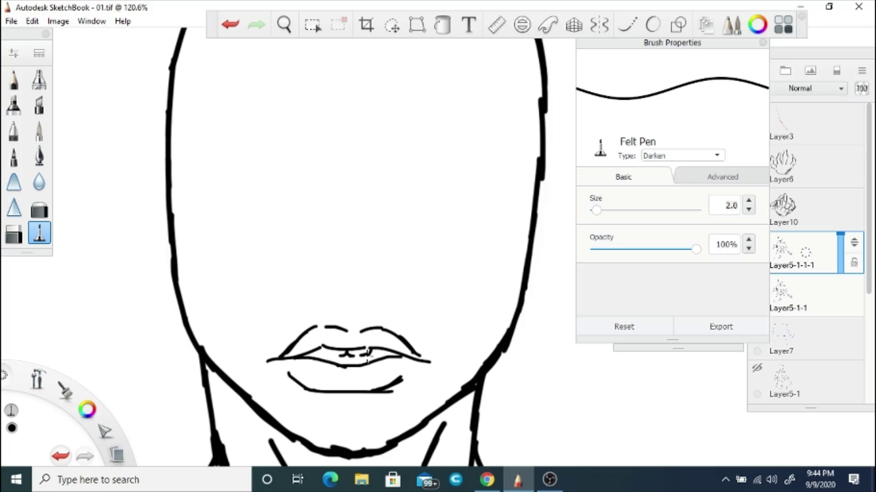
pyautogui.click(284, 25)
pyautogui.moveTo(336, 283); pyautogui.dragTo(330, 289)
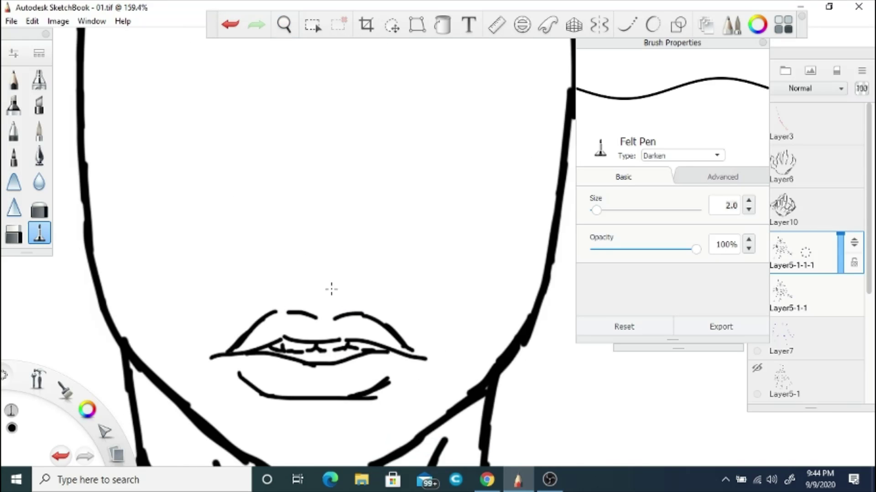
# - Duplicate the line art layer containing the mouth and lower the opacity of the original beneath it
pyautogui.moveTo(839, 235); pyautogui.dragTo(839, 259)
pyautogui.hotkey('ctrl', 'z')
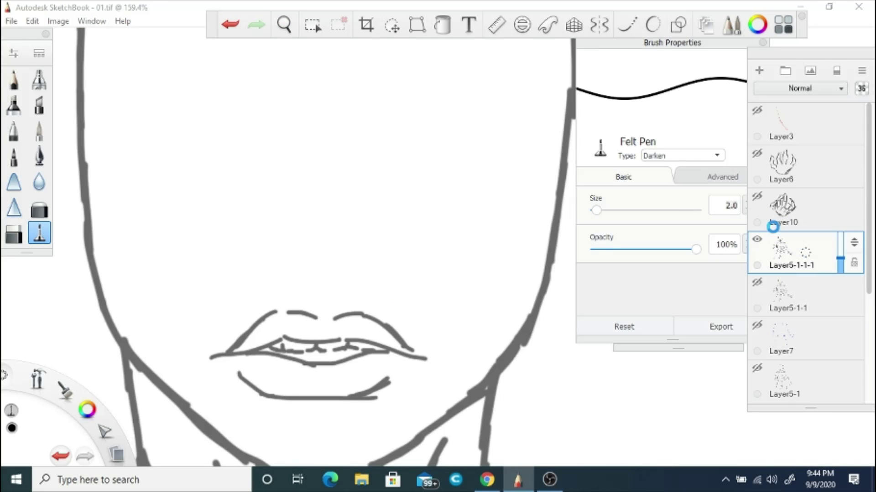
pyautogui.hotkey('ctrl', 'd')
# - Erase the head outline and body lines around the lips on the duplicate layer, enlarging the Hard Eraser to 485.4
pyautogui.click(284, 25)
pyautogui.moveTo(280, 280); pyautogui.dragTo(273, 292)
pyautogui.press('e')
pyautogui.moveTo(241, 93)
pyautogui.mouseDown()
pyautogui.moveTo(246, 262)
pyautogui.moveTo(369, 274)
pyautogui.mouseUp()
pyautogui.scroll(-4, 342, 170)
pyautogui.moveTo(619, 190); pyautogui.dragTo(695, 190)
pyautogui.moveTo(501, 433); pyautogui.dragTo(187, 353)
# - Erase the leftover neck and thigh lines from the lips layer, reduce the eraser to 34.2 and hide the line art below
pyautogui.click(284, 25)
pyautogui.moveTo(328, 284); pyautogui.dragTo(329, 273)
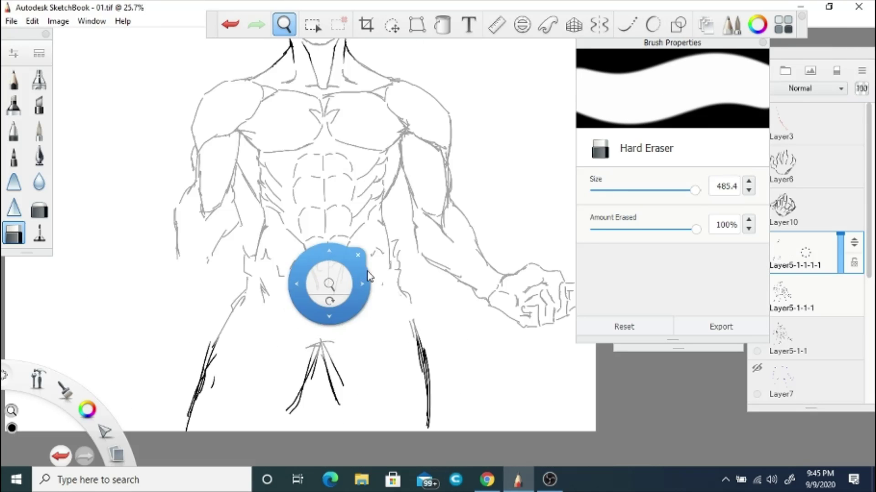
pyautogui.moveTo(274, 273); pyautogui.dragTo(411, 283)
pyautogui.moveTo(648, 191); pyautogui.dragTo(627, 190)
pyautogui.click(757, 281)
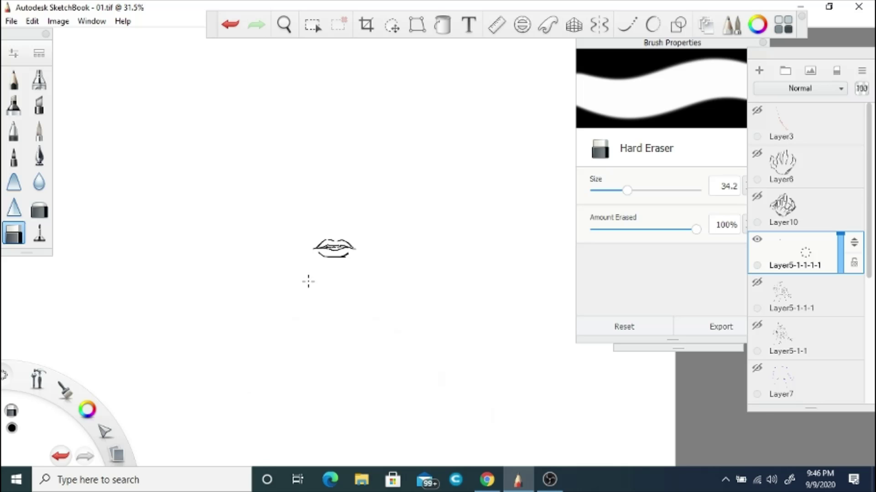
# - Show the faded line art beneath the lips layer and ink the nostrils and nose tip above the mouth with the Felt Pen
pyautogui.press('space')
pyautogui.moveTo(308, 281); pyautogui.dragTo(690, 309)
pyautogui.click(757, 282)
pyautogui.moveTo(393, 291); pyautogui.dragTo(388, 273)
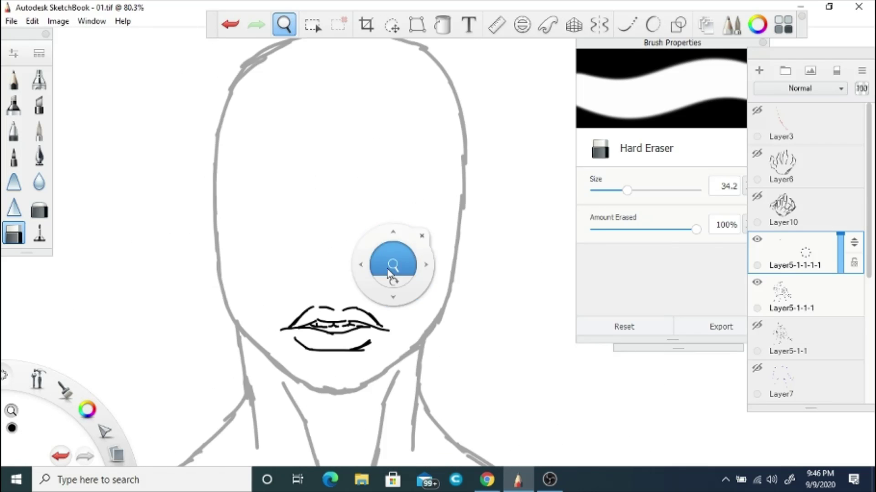
pyautogui.press('e')
pyautogui.scroll(2, 352, 219)
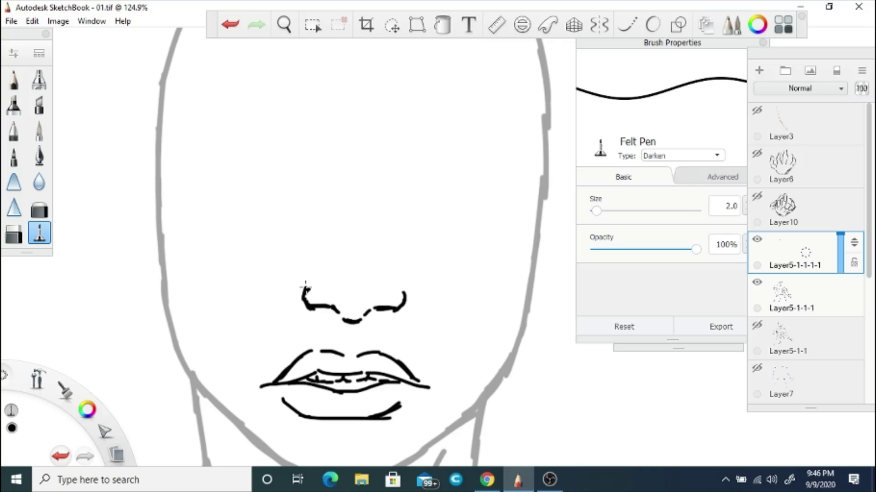
# - Trim the upper ends of the nostrils with the Hard Eraser and adjust the nose with a lasso selection
pyautogui.press('e')
pyautogui.press('m')
pyautogui.press('v')
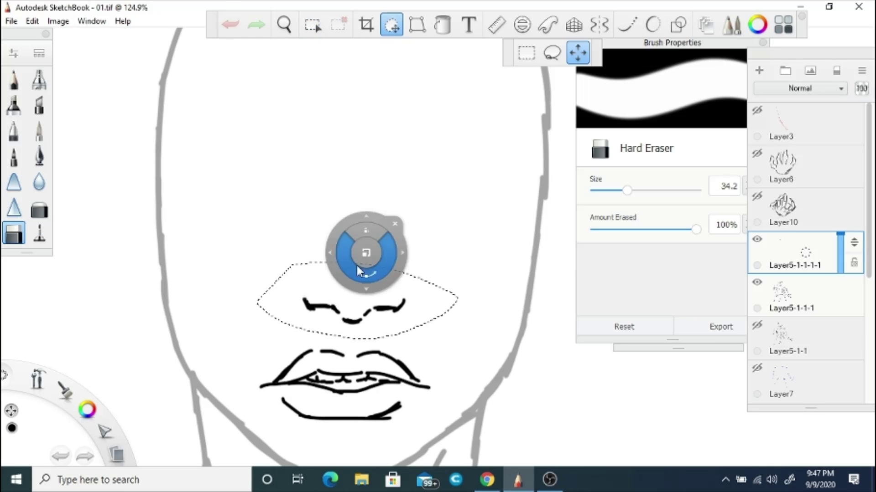
pyautogui.press('Return')
pyautogui.press('space')
pyautogui.moveTo(297, 234); pyautogui.dragTo(393, 210)
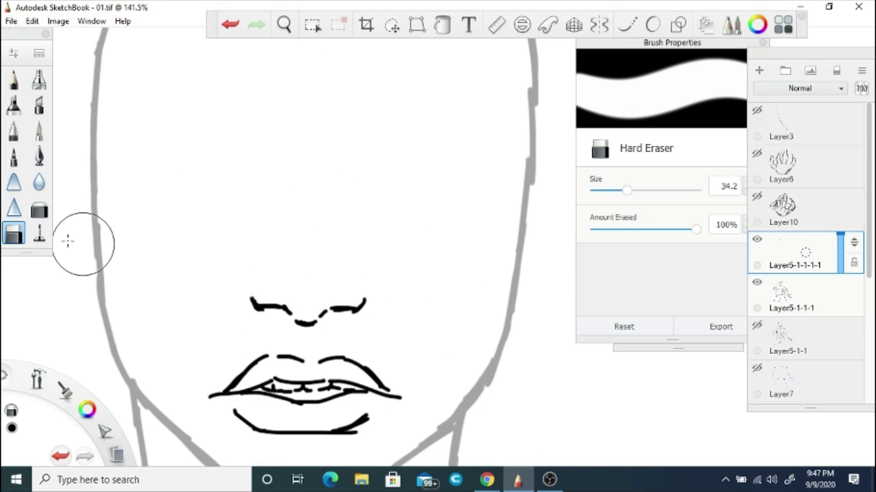
# - Ink the jawline from both cheeks down to the chin with the Felt Pen, undoing the rejected strokes
pyautogui.press('e')
pyautogui.press('space')
pyautogui.moveTo(228, 333)
pyautogui.mouseDown()
pyautogui.moveTo(278, 260)
pyautogui.moveTo(271, 249)
pyautogui.mouseUp()
pyautogui.moveTo(280, 398); pyautogui.dragTo(412, 402)
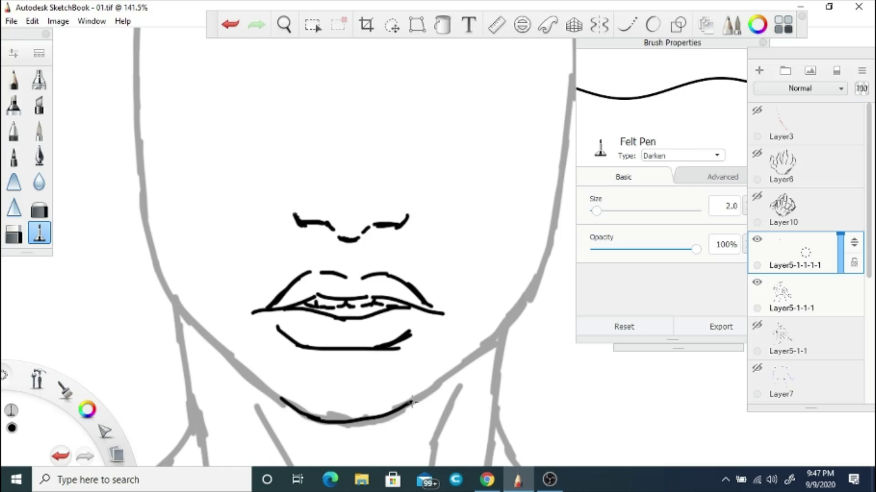
pyautogui.hotkey('ctrl', 'z')
pyautogui.moveTo(145, 185)
pyautogui.mouseDown()
pyautogui.moveTo(142, 255)
pyautogui.moveTo(178, 310)
pyautogui.moveTo(235, 365)
pyautogui.moveTo(363, 422)
pyautogui.moveTo(392, 422)
pyautogui.mouseUp()
pyautogui.hotkey('ctrl', 'z')
pyautogui.moveTo(557, 197)
pyautogui.mouseDown()
pyautogui.moveTo(535, 273)
pyautogui.moveTo(483, 346)
pyautogui.moveTo(306, 422)
pyautogui.moveTo(386, 423)
pyautogui.moveTo(306, 419)
pyautogui.moveTo(314, 423)
pyautogui.mouseUp()
pyautogui.hotkey('ctrl', 'z')
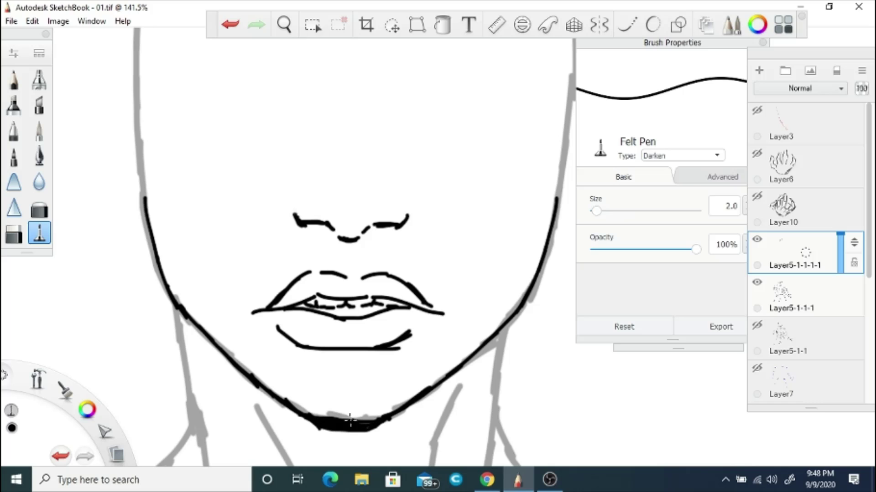
pyautogui.hotkey('ctrl', 'z')
# - Clean up the chin with the Hard Eraser and re-ink its lower curve
pyautogui.press('e')
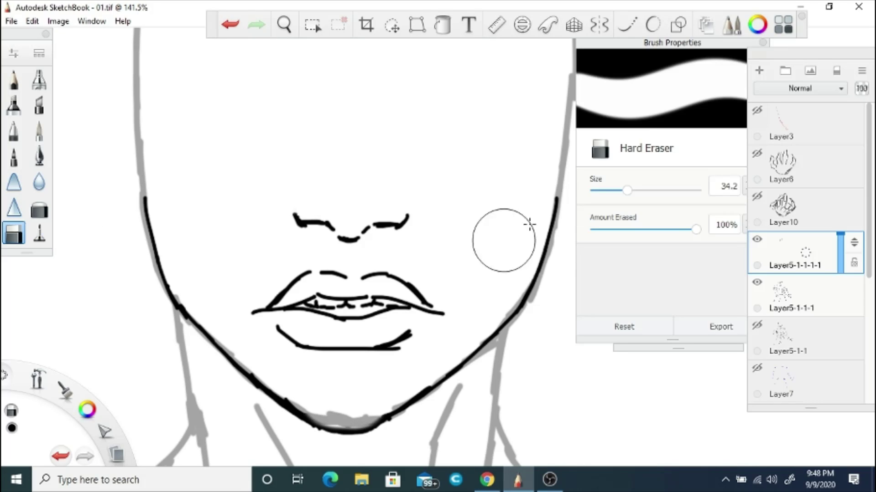
pyautogui.moveTo(395, 415); pyautogui.dragTo(383, 407)
pyautogui.press('e')
pyautogui.moveTo(302, 425); pyautogui.dragTo(390, 415)
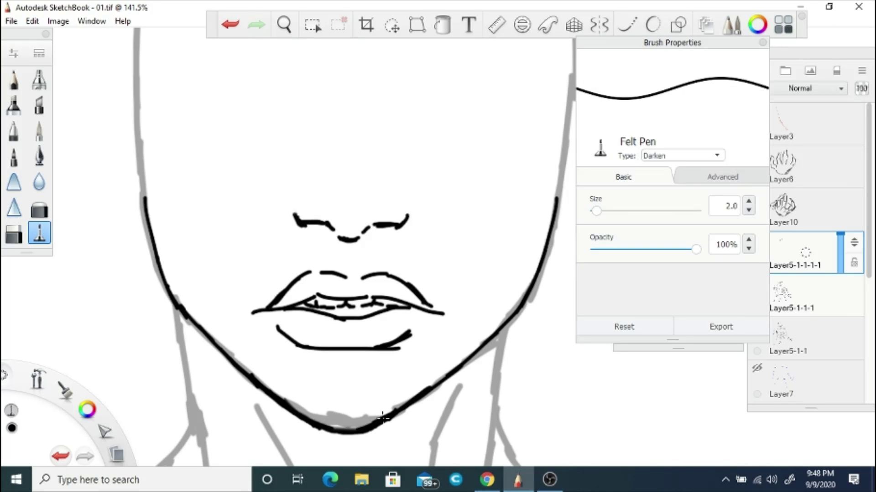
# - Draw red vertical and horizontal face guidelines on a new layer and lower that layer's opacity
pyautogui.scroll(-5, 286, 191)
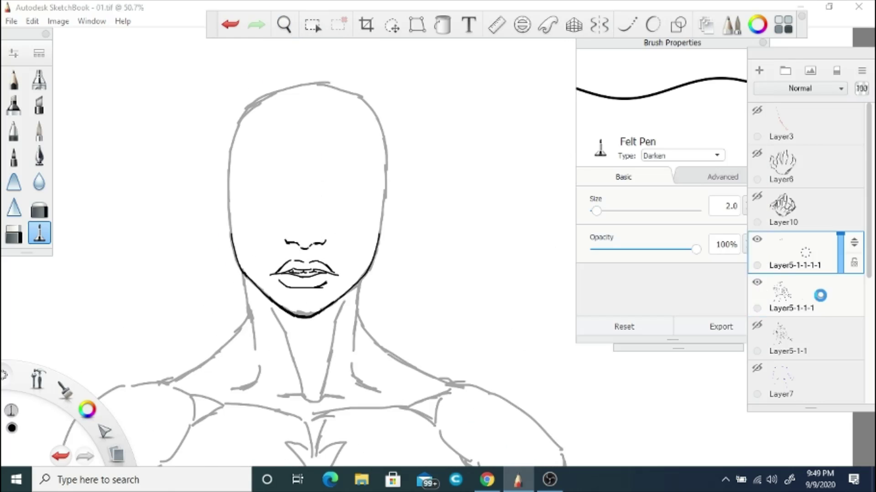
pyautogui.scroll(4, 294, 129)
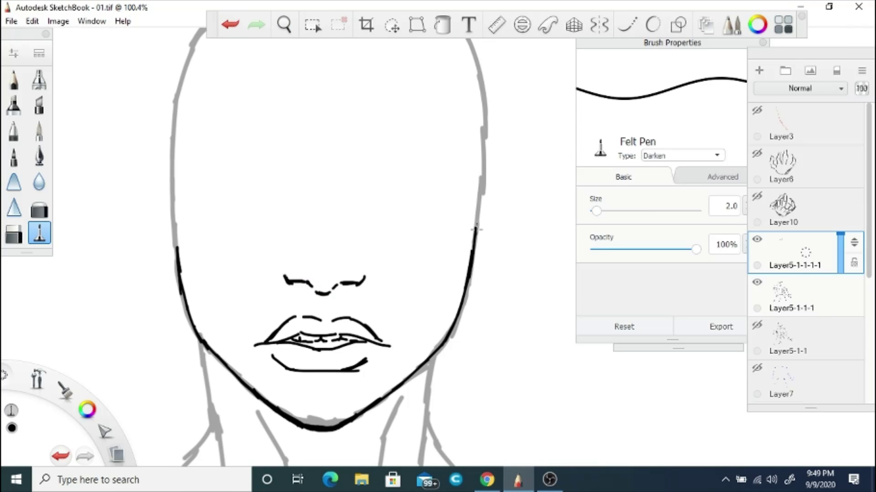
pyautogui.moveTo(300, 141); pyautogui.dragTo(309, 210)
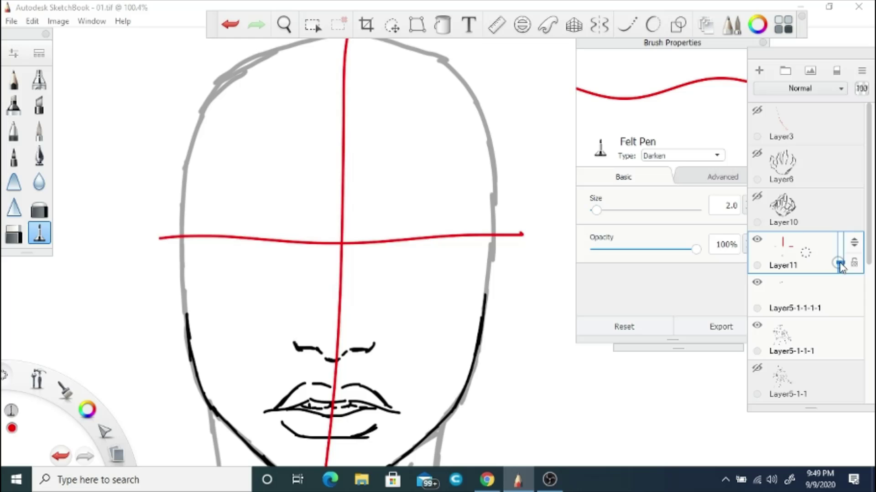
pyautogui.moveTo(840, 267); pyautogui.dragTo(840, 270)
# - Ink the outlines of both ears in black on the nose and lips layer, starting above the horizontal guideline
pyautogui.click(798, 295)
pyautogui.press('space')
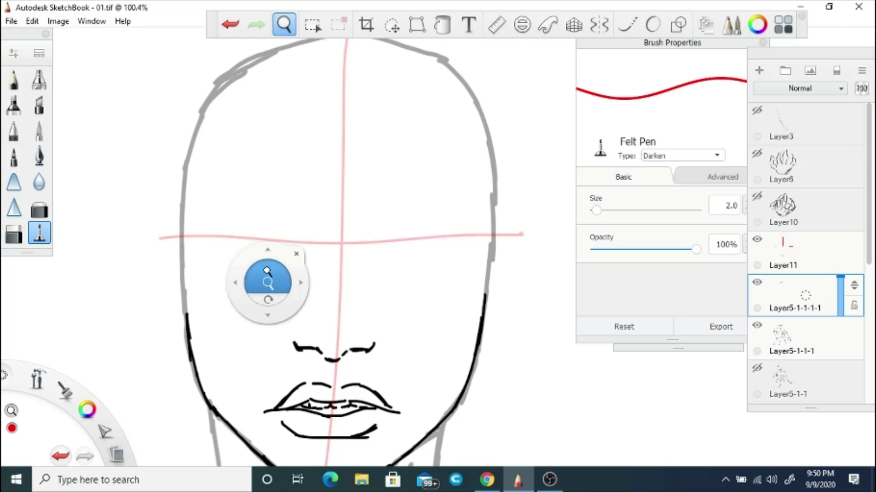
pyautogui.moveTo(264, 283); pyautogui.dragTo(218, 202)
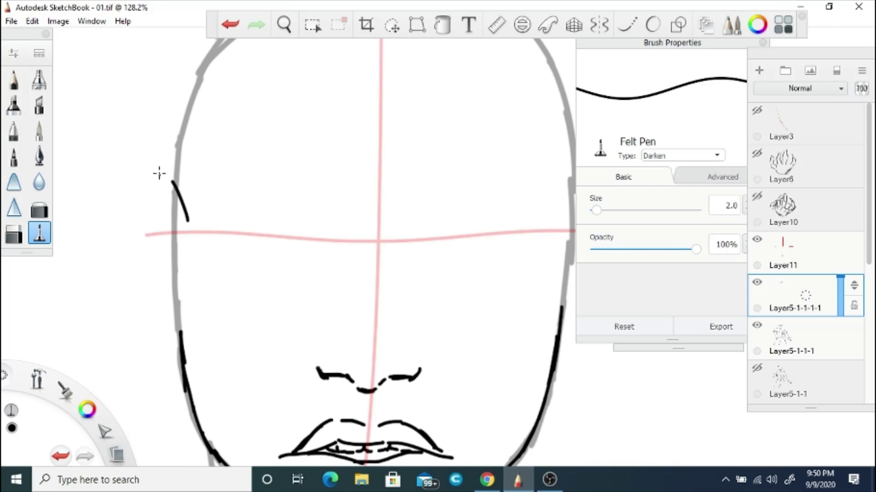
pyautogui.moveTo(159, 174)
pyautogui.mouseDown()
pyautogui.moveTo(133, 258)
pyautogui.moveTo(155, 371)
pyautogui.mouseUp()
pyautogui.press('space')
pyautogui.moveTo(369, 203); pyautogui.dragTo(274, 203)
pyautogui.moveTo(453, 208); pyautogui.dragTo(492, 341)
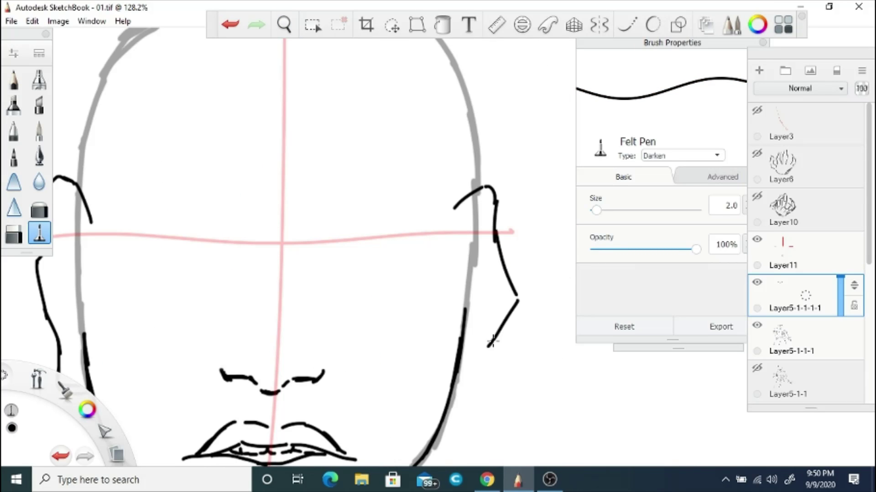
pyautogui.press('space')
pyautogui.moveTo(292, 191); pyautogui.dragTo(333, 262)
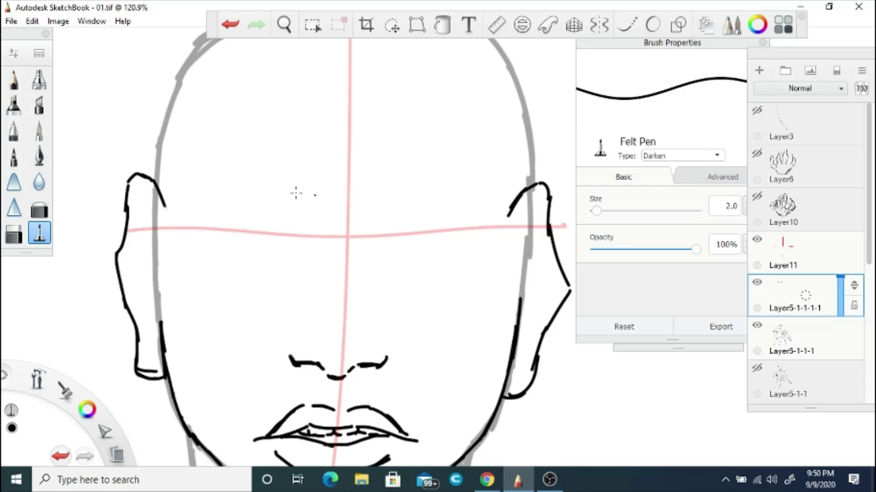
# - Erase the outer edge of the ear on the viewer's left and re-ink it farther from the head
pyautogui.press('e')
pyautogui.moveTo(111, 260)
pyautogui.mouseDown()
pyautogui.moveTo(151, 372)
pyautogui.moveTo(126, 324)
pyautogui.mouseUp()
pyautogui.press('e')
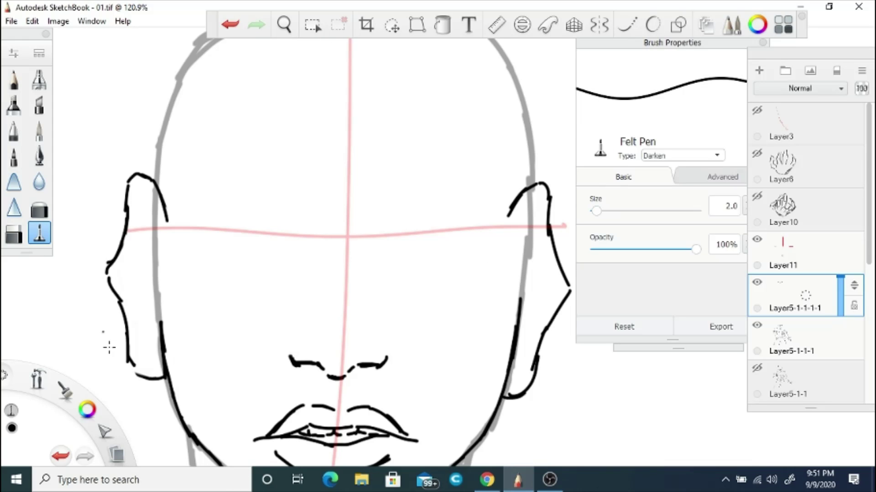
# - Add a new layer and ink the almond-shaped eye outline on the viewer's right, just below the horizontal guideline
pyautogui.press('space')
pyautogui.hotkey('ctrl', 'shift', 'n')
pyautogui.moveTo(273, 322); pyautogui.dragTo(347, 176)
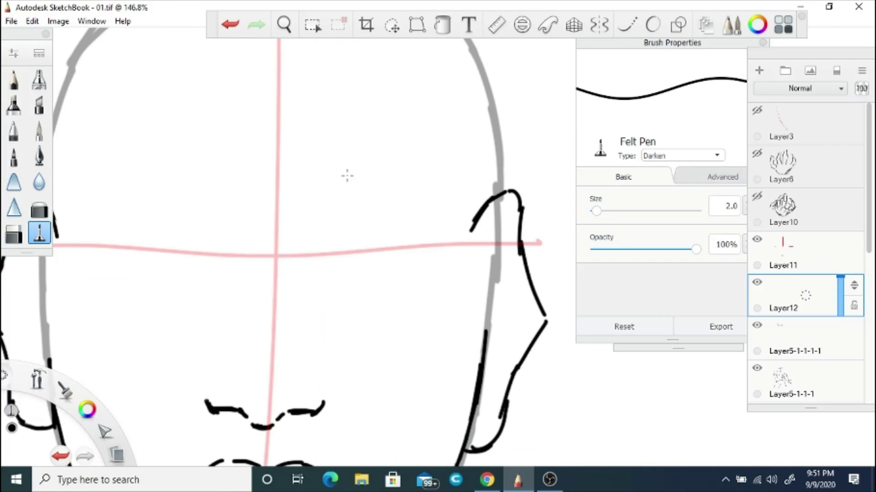
pyautogui.moveTo(349, 267)
pyautogui.mouseDown()
pyautogui.moveTo(425, 250)
pyautogui.moveTo(462, 260)
pyautogui.mouseUp()
pyautogui.hotkey('ctrl', 'z')
pyautogui.moveTo(332, 280)
pyautogui.mouseDown()
pyautogui.moveTo(463, 260)
pyautogui.moveTo(437, 281)
pyautogui.moveTo(345, 273)
pyautogui.moveTo(456, 262)
pyautogui.mouseUp()
pyautogui.scroll(-5, 455, 272)
pyautogui.scroll(5, 362, 257)
pyautogui.press('e')
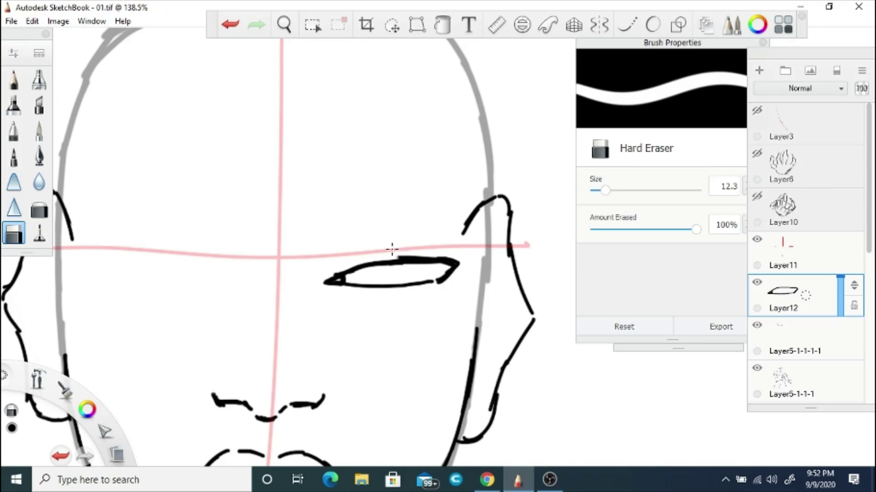
# - Ink the inner folds of both ears on the layer holding the nose, lips and ear outlines
pyautogui.scroll(-5, 256, 232)
pyautogui.scroll(5, 303, 362)
pyautogui.scroll(-5, 302, 212)
pyautogui.scroll(4, 182, 334)
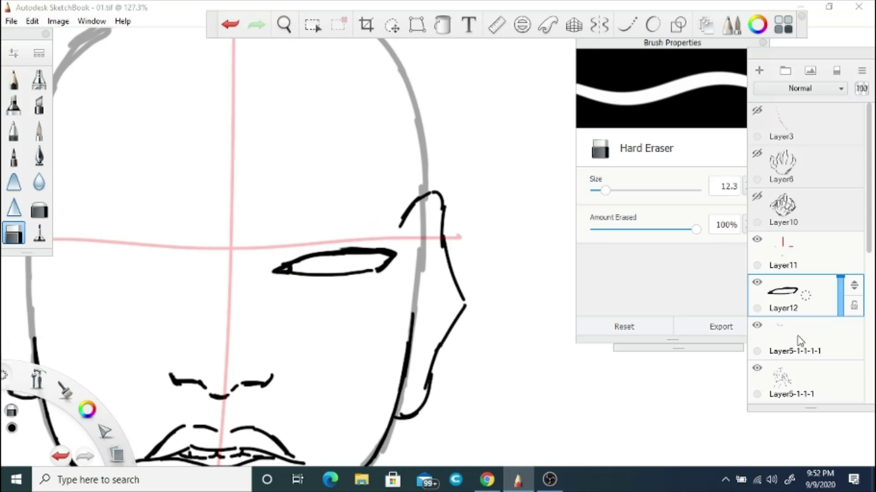
pyautogui.click(794, 340)
pyautogui.press('e')
pyautogui.press('e')
pyautogui.press('e')
pyautogui.moveTo(173, 157); pyautogui.dragTo(187, 222)
pyautogui.moveTo(168, 231); pyautogui.dragTo(193, 303)
pyautogui.moveTo(508, 306); pyautogui.dragTo(324, 270)
pyautogui.moveTo(418, 200); pyautogui.dragTo(431, 233)
pyautogui.moveTo(396, 215)
pyautogui.mouseDown()
pyautogui.moveTo(416, 211)
pyautogui.moveTo(390, 267)
pyautogui.moveTo(399, 285)
pyautogui.mouseUp()
pyautogui.click(284, 24)
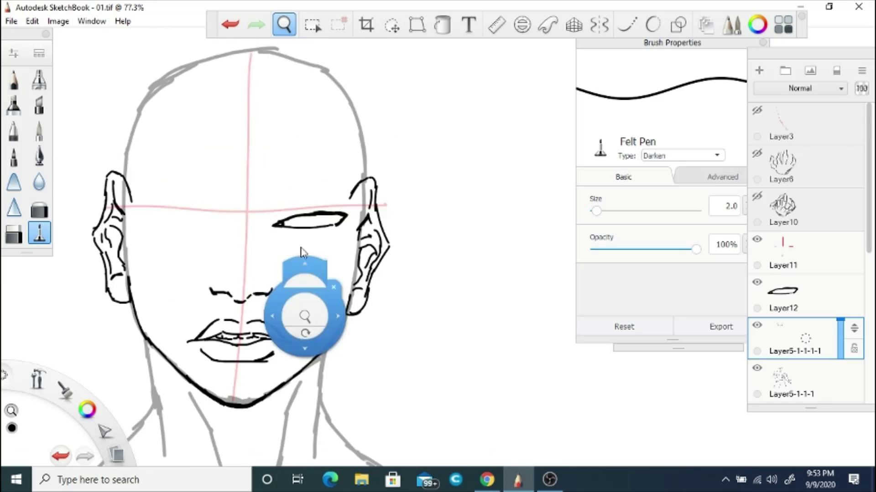
pyautogui.moveTo(303, 316); pyautogui.dragTo(337, 151)
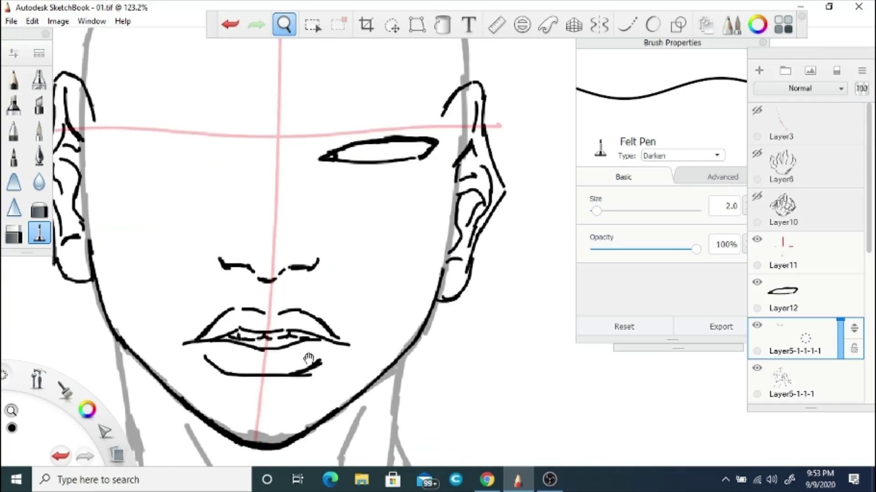
# - Ink the second eye outline on the eye layer, on the viewer's left of the vertical guideline
pyautogui.click(800, 290)
pyautogui.scroll(1, 325, 223)
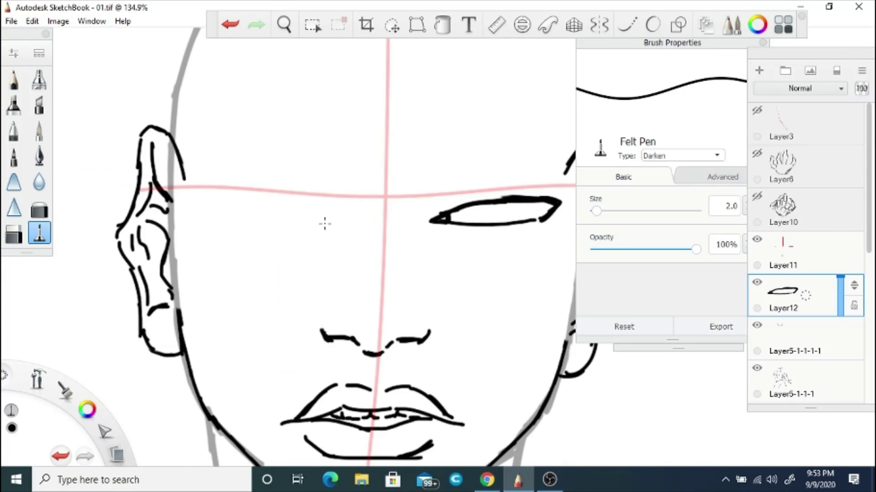
pyautogui.moveTo(268, 206)
pyautogui.mouseDown()
pyautogui.moveTo(226, 210)
pyautogui.moveTo(297, 223)
pyautogui.mouseUp()
pyautogui.click(230, 24)
pyautogui.moveTo(208, 210)
pyautogui.mouseDown()
pyautogui.moveTo(320, 214)
pyautogui.moveTo(317, 276)
pyautogui.moveTo(369, 44)
pyautogui.mouseUp()
# - Select the second eye with the lasso and position it opposite the first eye
pyautogui.click(284, 24)
pyautogui.click(312, 24)
pyautogui.moveTo(166, 231); pyautogui.dragTo(358, 280)
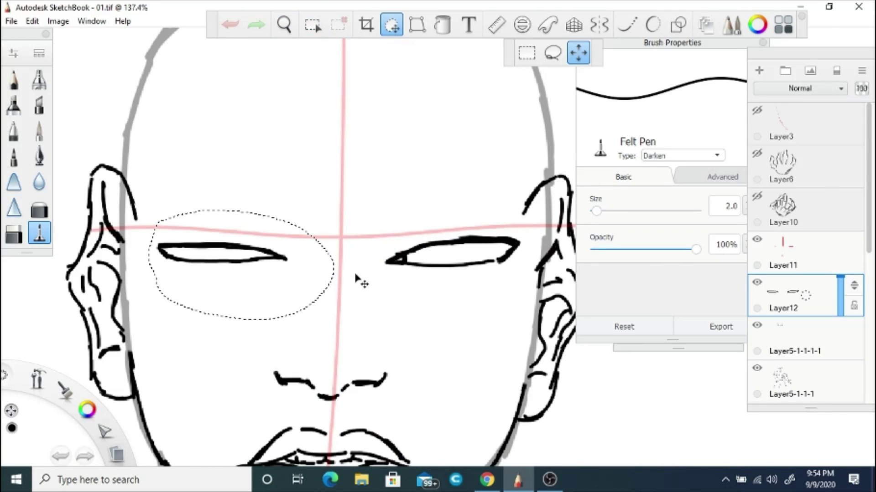
pyautogui.click(467, 309)
# - Refine the upper lid of the second eye, reducing the Hard Eraser size to 3.9
pyautogui.press('e')
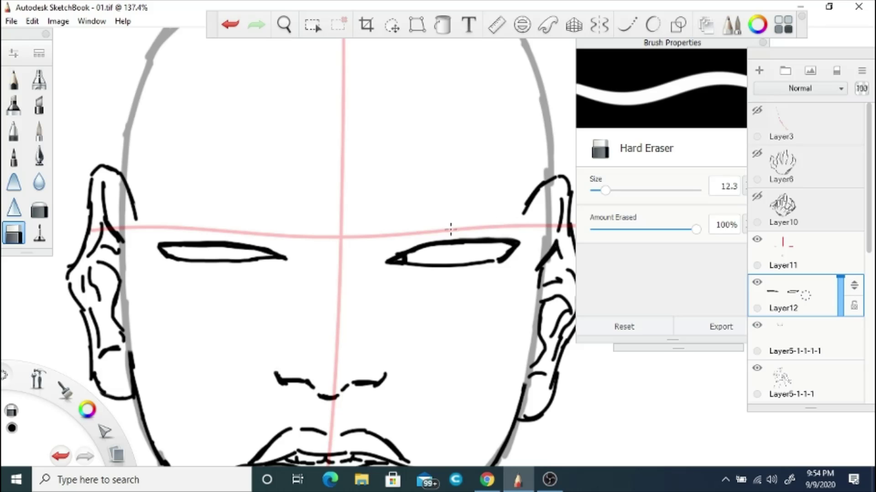
pyautogui.press('e')
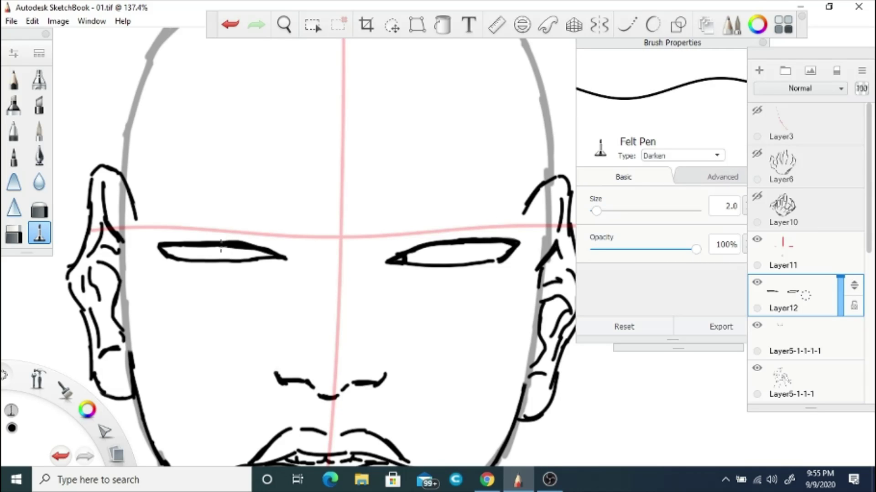
pyautogui.moveTo(221, 246)
pyautogui.mouseDown()
pyautogui.moveTo(167, 241)
pyautogui.moveTo(259, 251)
pyautogui.mouseUp()
pyautogui.hotkey('ctrl', 'z')
pyautogui.press('e')
pyautogui.hotkey('ctrl', 'z')
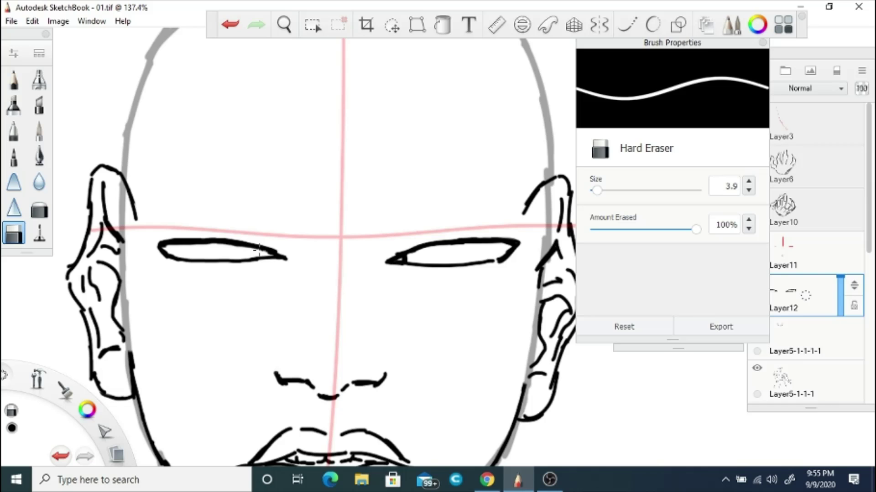
pyautogui.press('space')
pyautogui.press('e')
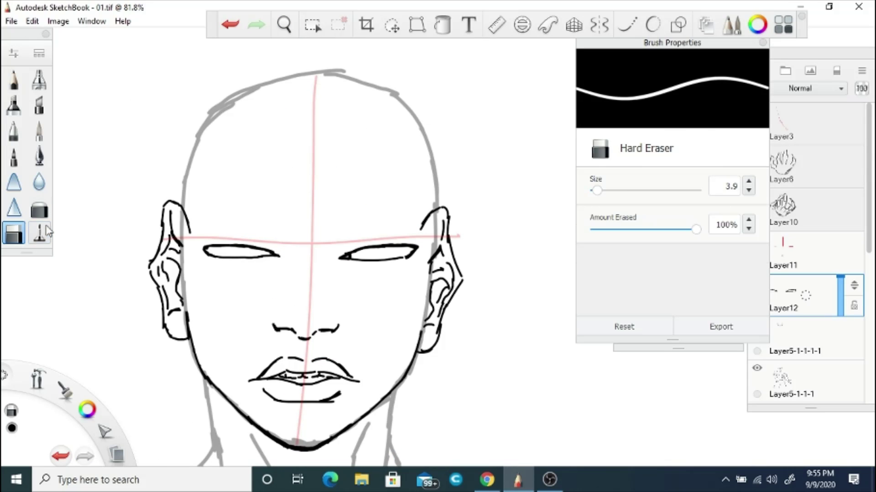
# - Fill in a black iris in the eye on the viewer's right on a new layer and hide that layer
pyautogui.hotkey('ctrl', 'shift', 'n')
pyautogui.moveTo(308, 264)
pyautogui.mouseDown()
pyautogui.moveTo(396, 237)
pyautogui.moveTo(437, 250)
pyautogui.moveTo(395, 243)
pyautogui.mouseUp()
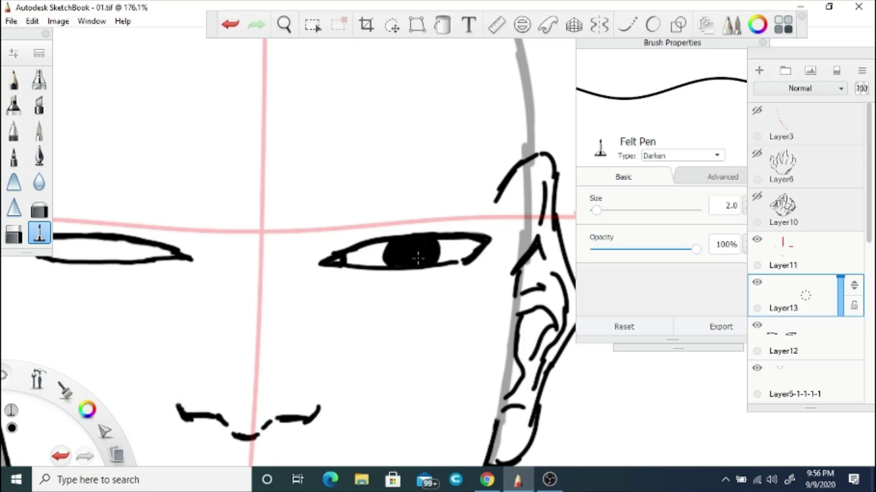
pyautogui.scroll(-5, 418, 258)
pyautogui.moveTo(230, 313); pyautogui.dragTo(347, 262)
pyautogui.click(757, 282)
# - Ink a straight hairline across the forehead with angled temples and sideburns on a new layer above the nose and lips layer
pyautogui.click(793, 381)
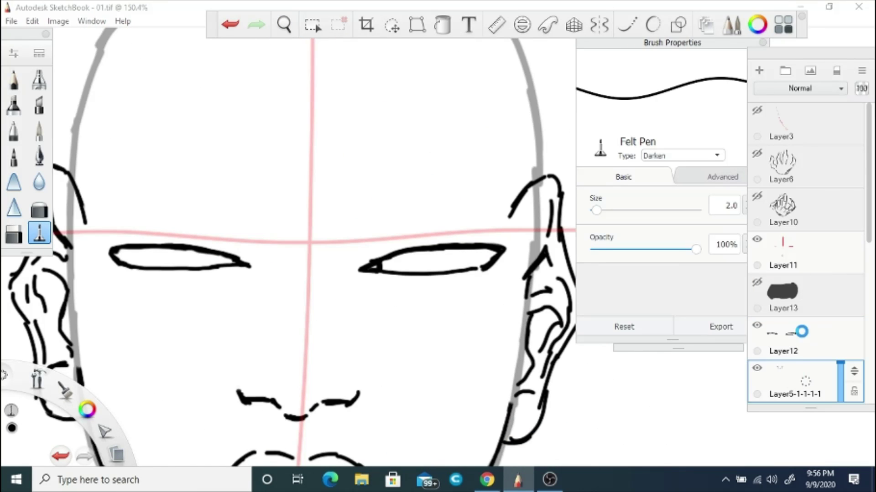
pyautogui.scroll(-3, 305, 203)
pyautogui.moveTo(275, 191)
pyautogui.mouseDown()
pyautogui.moveTo(440, 268)
pyautogui.moveTo(183, 226)
pyautogui.mouseUp()
pyautogui.hotkey('ctrl', 'z')
pyautogui.moveTo(312, 191)
pyautogui.mouseDown()
pyautogui.moveTo(187, 237)
pyautogui.moveTo(173, 342)
pyautogui.mouseUp()
pyautogui.moveTo(442, 256); pyautogui.dragTo(453, 345)
pyautogui.moveTo(181, 270); pyautogui.dragTo(169, 353)
pyautogui.click(283, 24)
pyautogui.moveTo(356, 211); pyautogui.dragTo(349, 219)
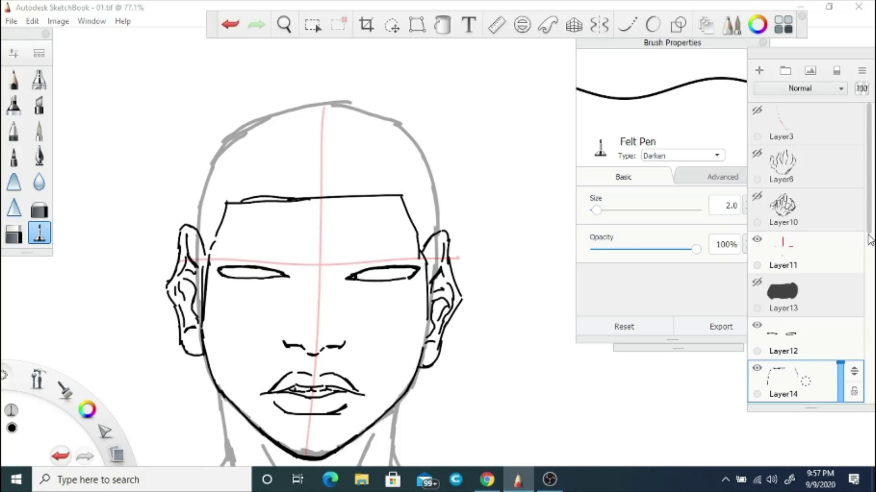
# - Ink long curly hair around the head and face on another new layer, and hide the hairline layer and the nose and lips layer
pyautogui.scroll(-2, 870, 240)
pyautogui.press('e')
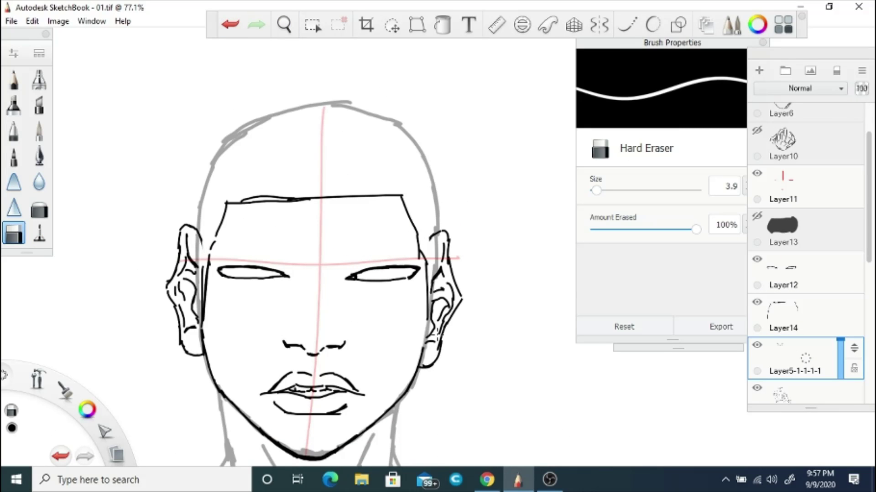
pyautogui.click(802, 317)
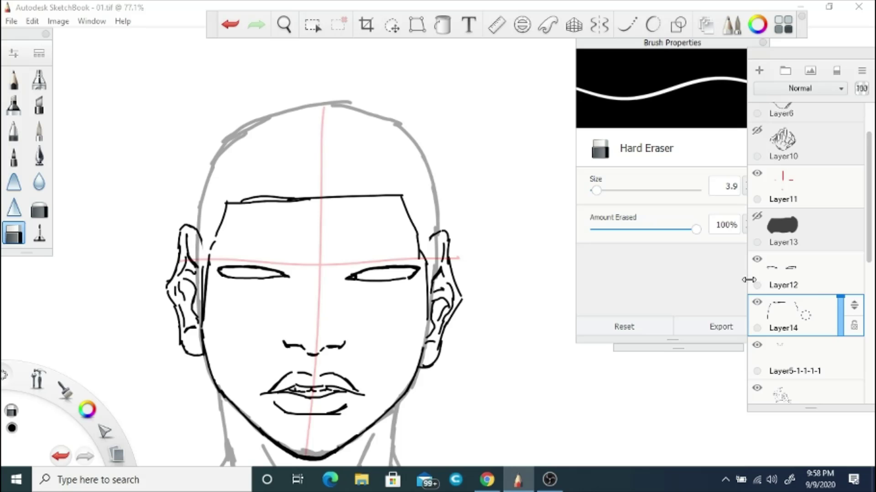
pyautogui.hotkey('ctrl', 'shift', 'n')
pyautogui.press('e')
pyautogui.moveTo(292, 83)
pyautogui.mouseDown()
pyautogui.moveTo(319, 71)
pyautogui.moveTo(474, 142)
pyautogui.moveTo(460, 427)
pyautogui.moveTo(187, 196)
pyautogui.moveTo(308, 279)
pyautogui.moveTo(256, 361)
pyautogui.moveTo(408, 336)
pyautogui.moveTo(438, 219)
pyautogui.mouseUp()
pyautogui.moveTo(187, 237); pyautogui.dragTo(228, 378)
pyautogui.moveTo(224, 256); pyautogui.dragTo(270, 216)
pyautogui.click(757, 302)
pyautogui.click(757, 387)
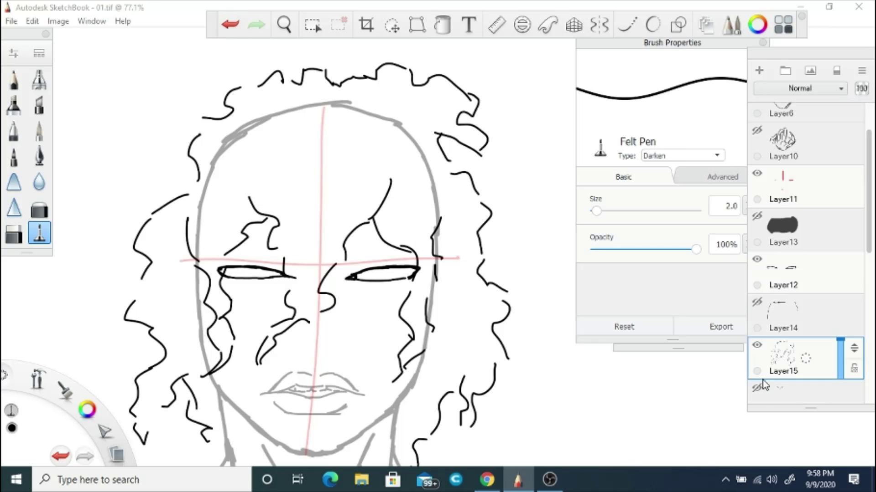
# - Redraw the hair strand beside the temple on the viewer's right and erase the curls across the top of the head
pyautogui.press('e')
pyautogui.moveTo(439, 208); pyautogui.dragTo(435, 260)
pyautogui.press('e')
pyautogui.moveTo(457, 227); pyautogui.dragTo(429, 317)
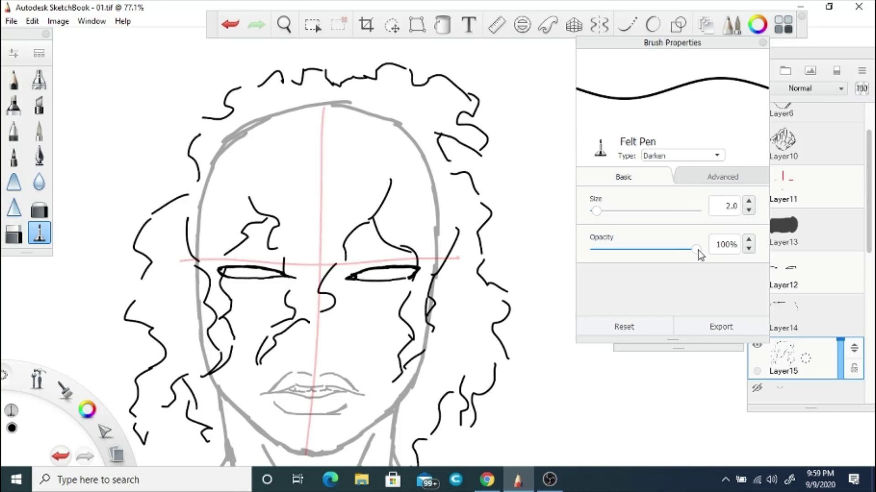
pyautogui.moveTo(346, 182); pyautogui.dragTo(365, 156)
pyautogui.press('e')
pyautogui.moveTo(456, 187)
pyautogui.mouseDown()
pyautogui.moveTo(426, 129)
pyautogui.moveTo(273, 119)
pyautogui.moveTo(228, 150)
pyautogui.mouseUp()
pyautogui.press('e')
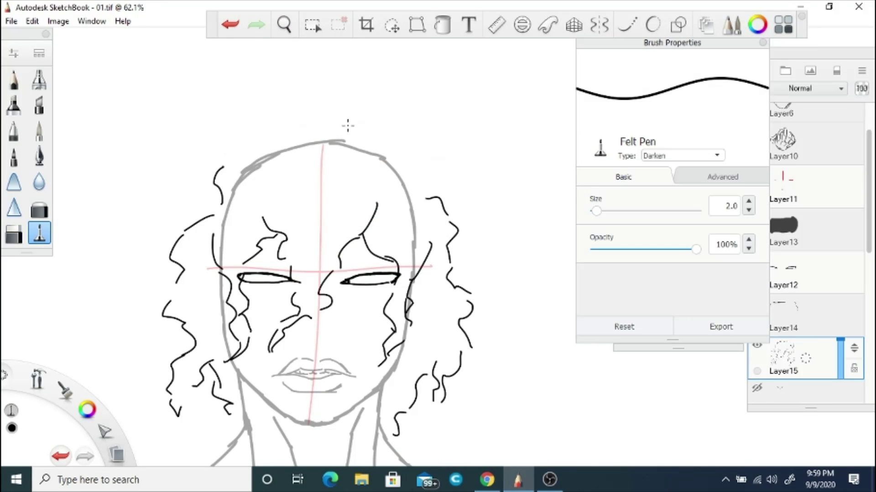
# - Ink loose curls across the top and upper sides of the head on the hair layer, erasing stray stroke ends
pyautogui.moveTo(348, 125); pyautogui.dragTo(424, 107)
pyautogui.moveTo(438, 153); pyautogui.dragTo(474, 219)
pyautogui.moveTo(342, 114); pyautogui.dragTo(269, 112)
pyautogui.moveTo(274, 132); pyautogui.dragTo(174, 192)
pyautogui.press('e')
pyautogui.moveTo(438, 150); pyautogui.dragTo(451, 169)
pyautogui.moveTo(218, 200); pyautogui.dragTo(213, 183)
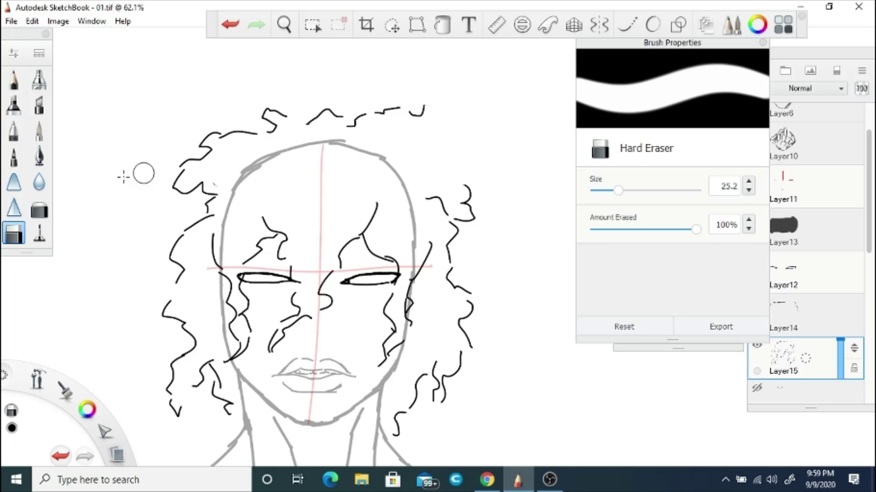
pyautogui.press('e')
# - Show the nose and lips layer again and erase the ear tops where the hair covers them
pyautogui.click(785, 314)
pyautogui.click(757, 389)
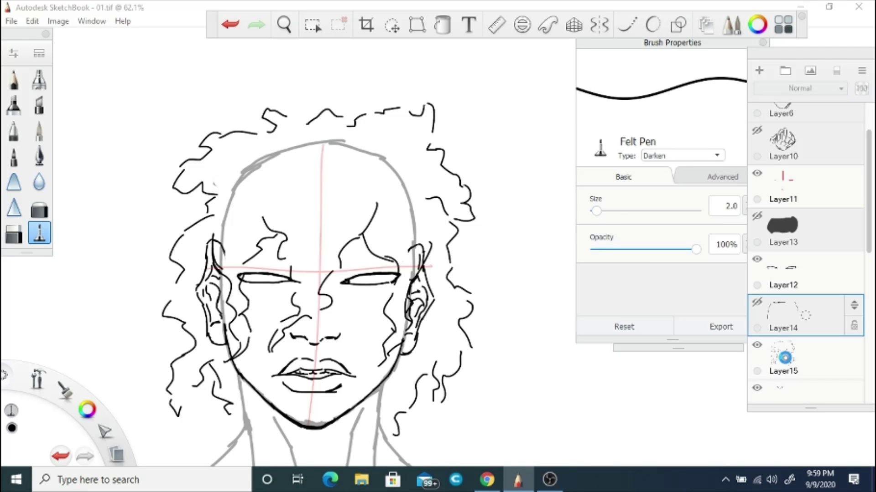
pyautogui.click(784, 358)
pyautogui.press('e')
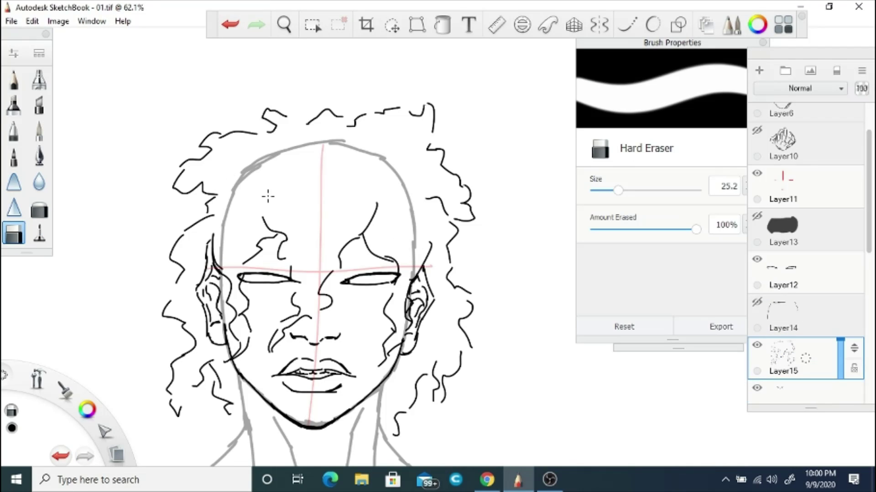
# - Select the nose and lips layer and hide the grey body sketch and the red guideline layer
pyautogui.click(283, 24)
pyautogui.moveTo(401, 137); pyautogui.dragTo(373, 224)
pyautogui.click(757, 216)
pyautogui.click(757, 216)
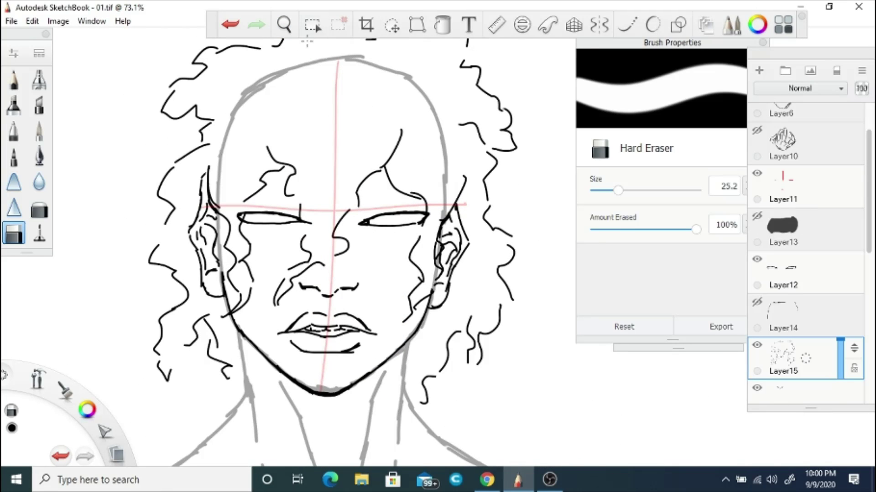
pyautogui.scroll(-3, 802, 273)
pyautogui.click(782, 288)
pyautogui.click(284, 24)
pyautogui.moveTo(410, 137); pyautogui.dragTo(419, 159)
pyautogui.scroll(3, 775, 205)
pyautogui.click(757, 181)
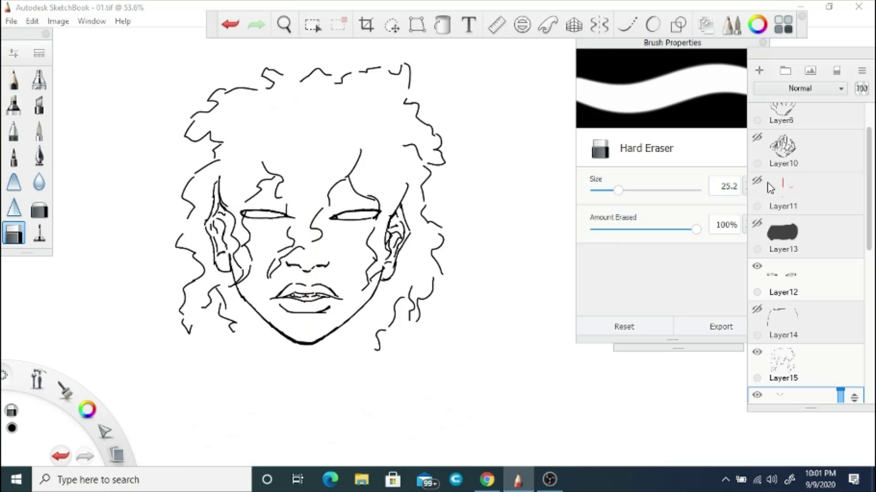
# - Ink a thick, angled eyebrow outline above the eye on the viewer's right on a new layer above the hairline layer
pyautogui.click(783, 326)
pyautogui.hotkey('ctrl', 'l')
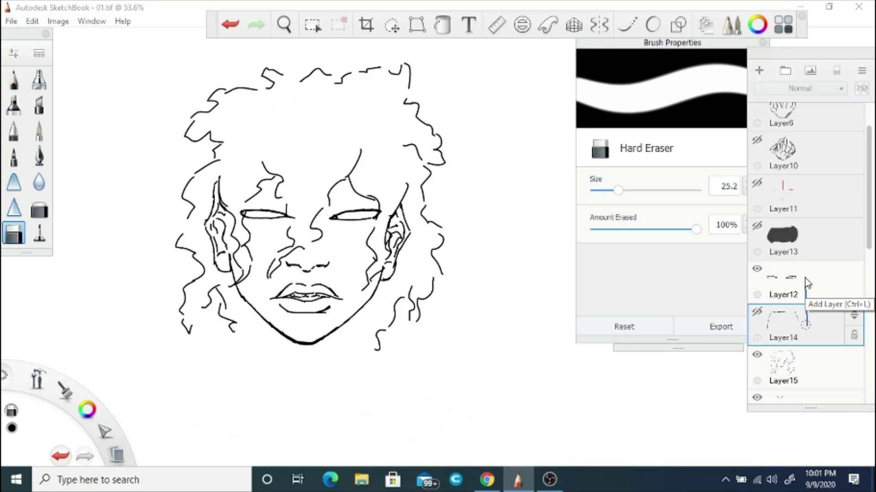
pyautogui.scroll(5, 405, 203)
pyautogui.click(39, 233)
pyautogui.moveTo(331, 249)
pyautogui.mouseDown()
pyautogui.moveTo(458, 264)
pyautogui.moveTo(486, 278)
pyautogui.mouseUp()
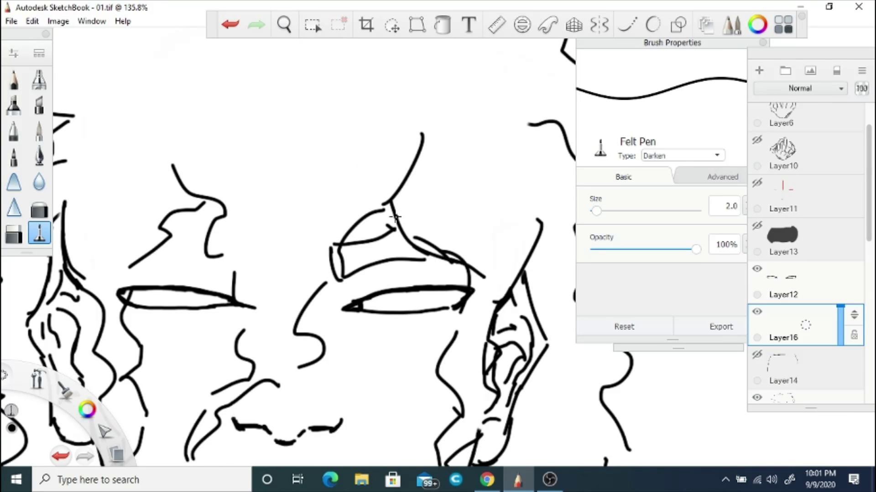
pyautogui.moveTo(395, 212); pyautogui.dragTo(488, 276)
# - Duplicate the eyebrow layer and mirror the copy horizontally over the eye on the viewer's left
pyautogui.hotkey('ctrl', 'alt')
pyautogui.scroll(-3, 312, 171)
pyautogui.hotkey('ctrl', 'd')
pyautogui.click(32, 21)
pyautogui.click(55, 33)
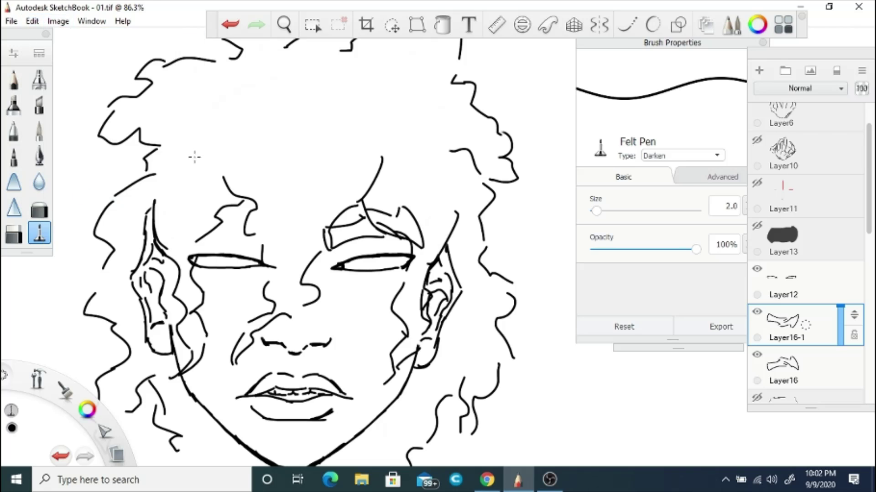
pyautogui.click(57, 21)
pyautogui.click(80, 181)
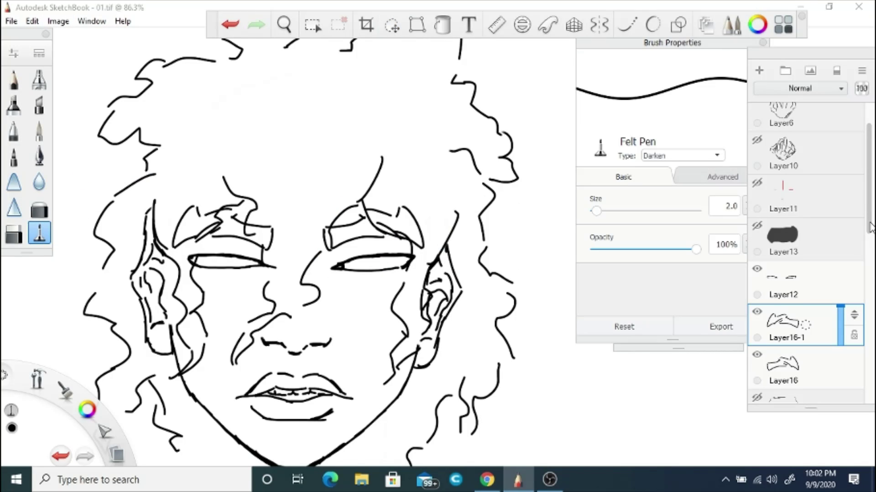
# - Save the drawing
pyautogui.click(284, 25)
pyautogui.moveTo(310, 173); pyautogui.dragTo(319, 152)
pyautogui.click(757, 316)
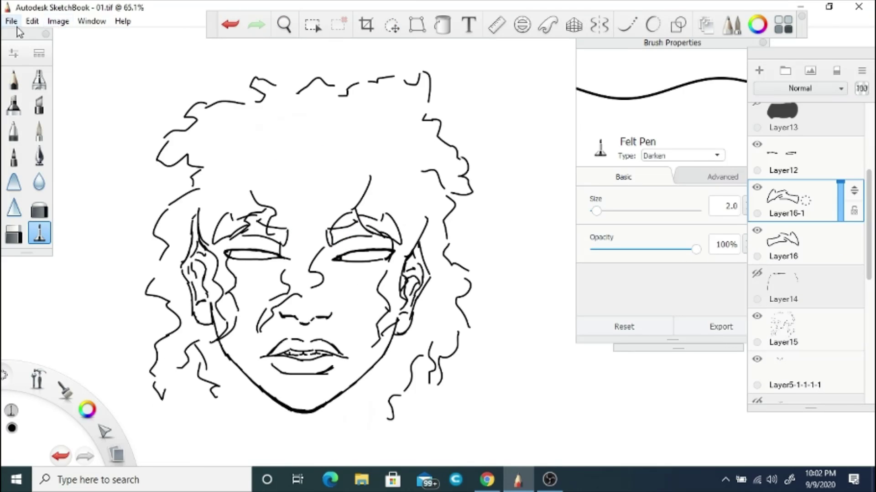
pyautogui.hotkey('ctrl', 's')
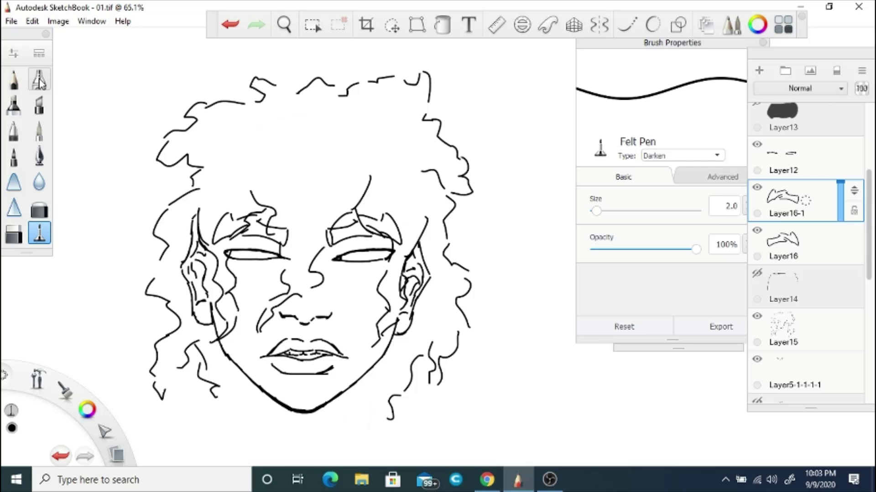
# - Ink both outer sides of the neck over the grey sketch on the nose and lips layer
pyautogui.press('space')
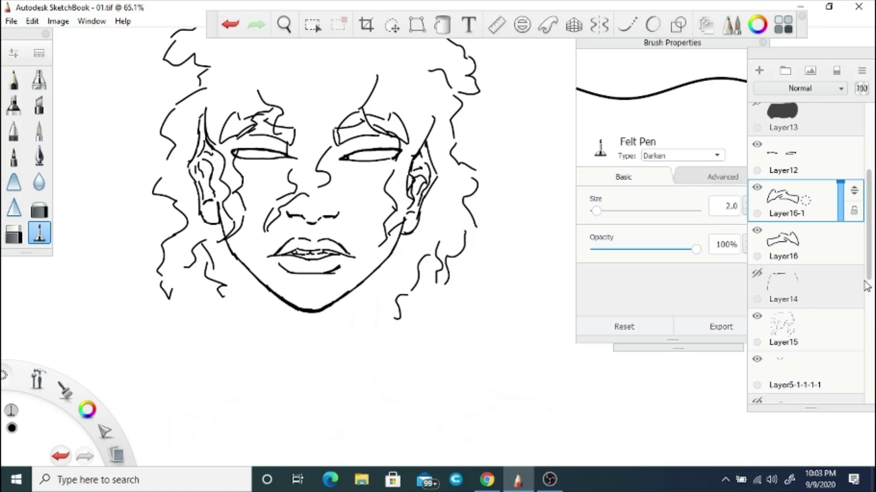
pyautogui.moveTo(386, 262); pyautogui.dragTo(415, 232)
pyautogui.click(793, 281)
pyautogui.moveTo(460, 176); pyautogui.dragTo(443, 268)
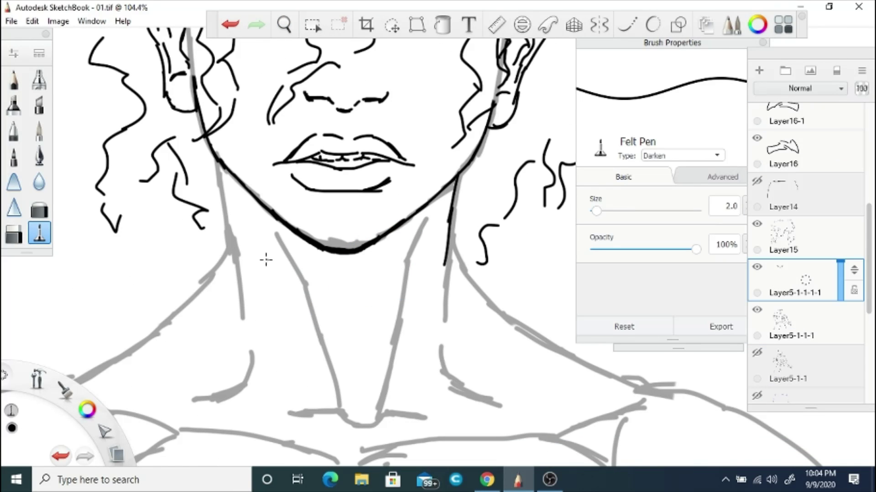
pyautogui.moveTo(218, 164); pyautogui.dragTo(248, 330)
pyautogui.moveTo(451, 268); pyautogui.dragTo(441, 339)
# - Ink the U-shaped notch at the base of the neck with its short side lines and the two inner neck lines
pyautogui.press('space')
pyautogui.moveTo(324, 248)
pyautogui.mouseDown()
pyautogui.moveTo(362, 230)
pyautogui.moveTo(353, 272)
pyautogui.mouseUp()
pyautogui.moveTo(338, 303)
pyautogui.mouseDown()
pyautogui.moveTo(331, 290)
pyautogui.moveTo(283, 292)
pyautogui.mouseUp()
pyautogui.moveTo(379, 258); pyautogui.dragTo(321, 246)
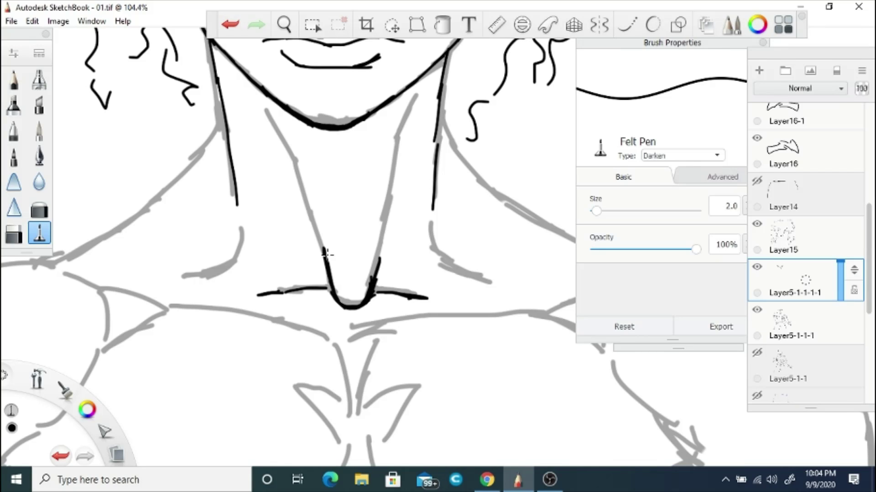
pyautogui.moveTo(424, 91); pyautogui.dragTo(378, 253)
pyautogui.moveTo(271, 113); pyautogui.dragTo(318, 237)
# - Hide the grey sketch layer and erase the middle stretches of the two inner neck lines
pyautogui.press('space')
pyautogui.moveTo(429, 278); pyautogui.dragTo(419, 333)
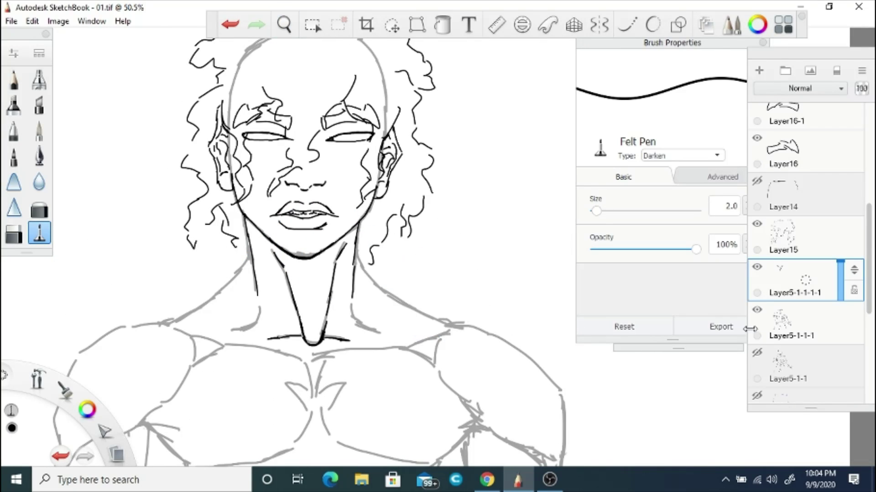
pyautogui.click(757, 310)
pyautogui.click(757, 310)
pyautogui.click(14, 233)
pyautogui.click(391, 25)
pyautogui.moveTo(315, 293); pyautogui.dragTo(289, 271)
pyautogui.click(756, 310)
pyautogui.moveTo(328, 314); pyautogui.dragTo(354, 294)
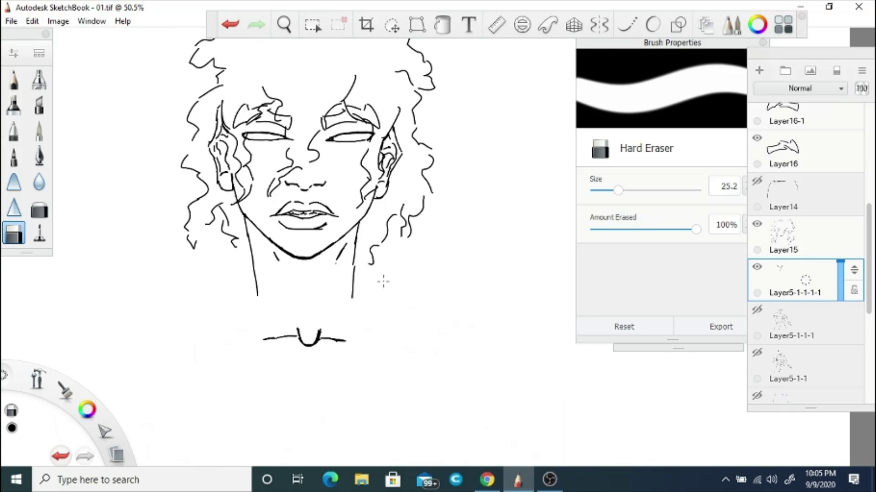
# - Lasso the notch at the base of the neck and move it slightly up toward the chin
pyautogui.click(757, 310)
pyautogui.click(757, 310)
pyautogui.click(312, 25)
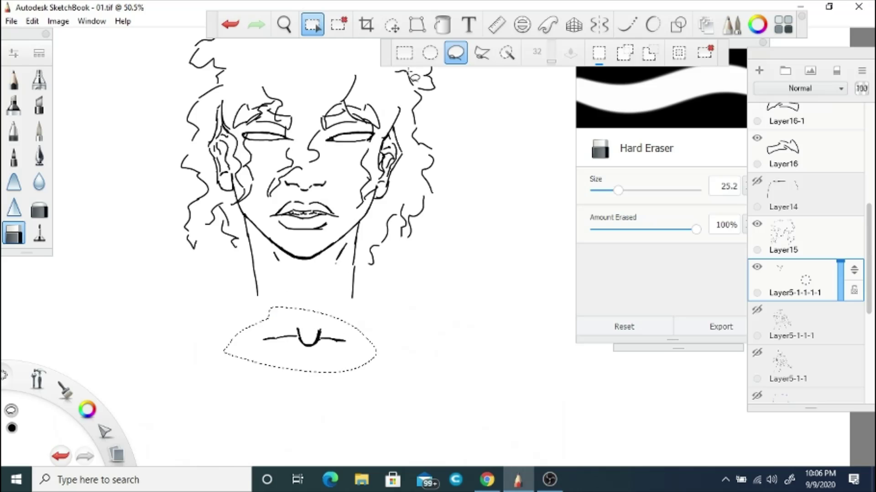
pyautogui.moveTo(367, 304); pyautogui.dragTo(366, 299)
pyautogui.press('e')
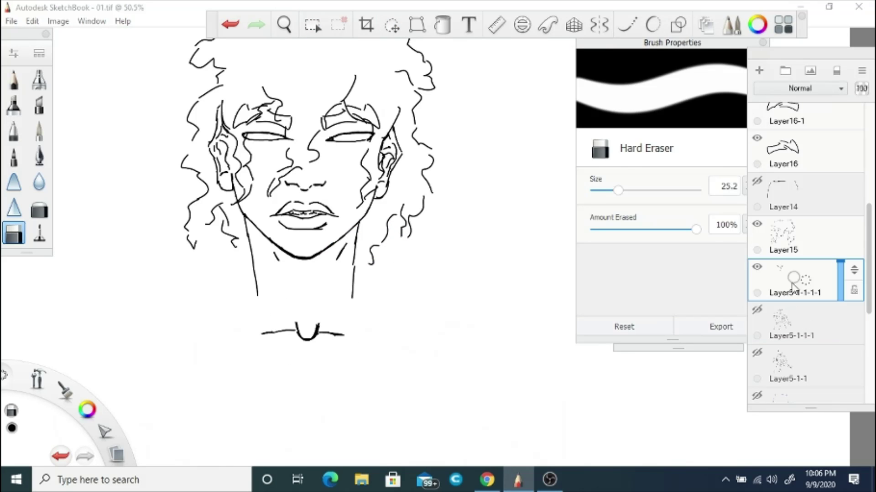
# - Redraw the inner neck lines down to the notch and rework the short upper stroke on the viewer's left
pyautogui.press('e')
pyautogui.moveTo(273, 226); pyautogui.dragTo(370, 222)
pyautogui.moveTo(382, 259)
pyautogui.mouseDown()
pyautogui.moveTo(352, 370)
pyautogui.moveTo(307, 316)
pyautogui.mouseUp()
pyautogui.moveTo(278, 238); pyautogui.dragTo(291, 266)
pyautogui.moveTo(299, 281); pyautogui.dragTo(305, 299)
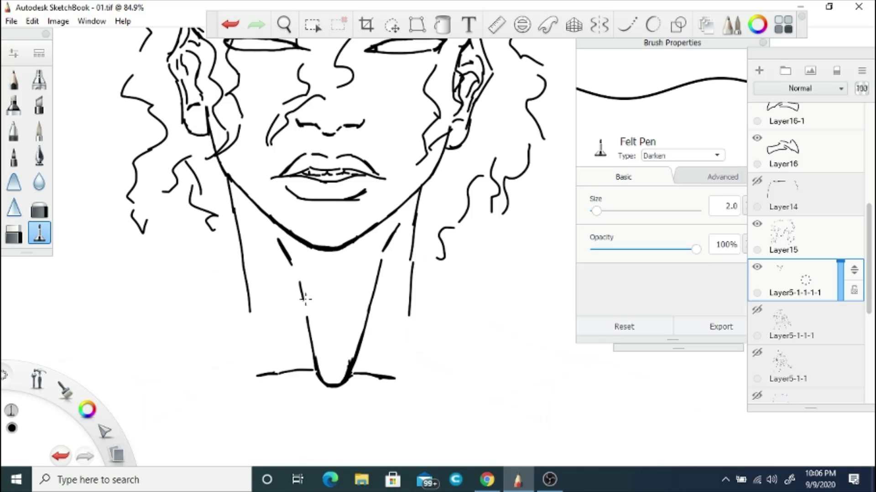
pyautogui.press('e')
pyautogui.hotkey('ctrl', 'z')
pyautogui.press('e')
pyautogui.moveTo(278, 230); pyautogui.dragTo(263, 269)
pyautogui.moveTo(296, 288)
pyautogui.mouseDown()
pyautogui.moveTo(312, 354)
pyautogui.moveTo(277, 191)
pyautogui.mouseUp()
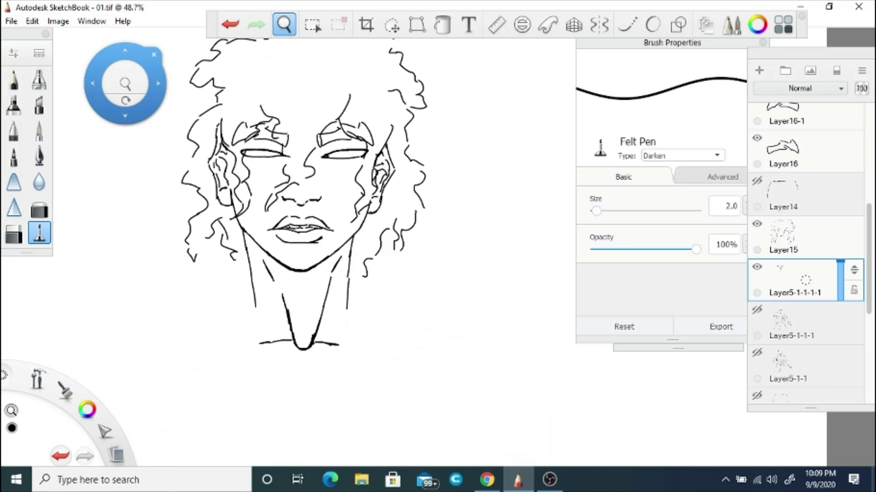
# - Show the sketch layer, ink the sloping trapezius lines from both sides of the neck, and hide the sketch again
pyautogui.moveTo(303, 275); pyautogui.dragTo(335, 239)
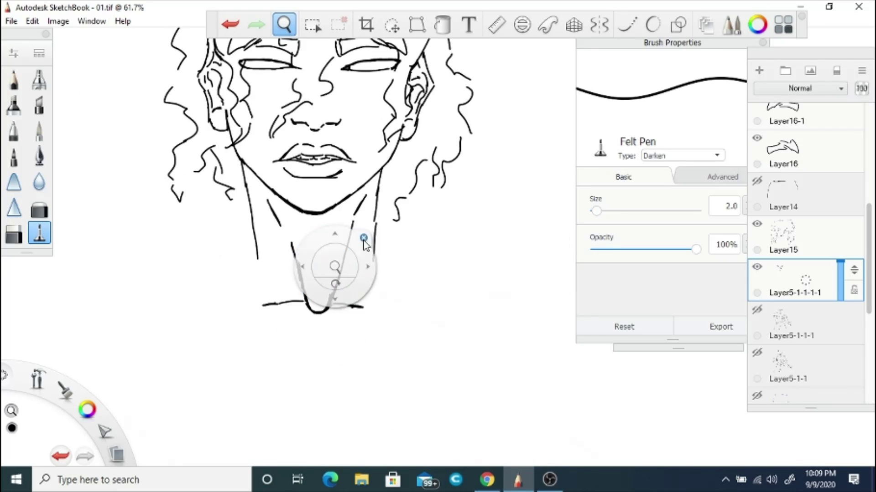
pyautogui.click(757, 310)
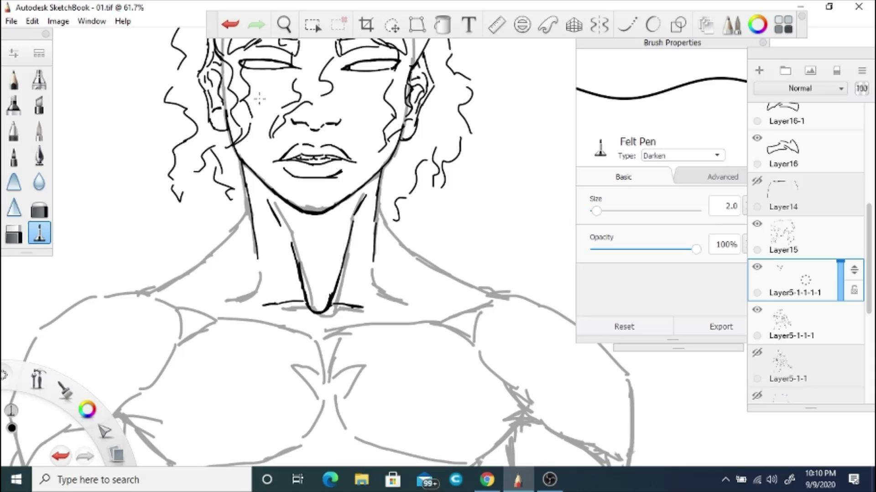
pyautogui.moveTo(247, 304); pyautogui.dragTo(306, 261)
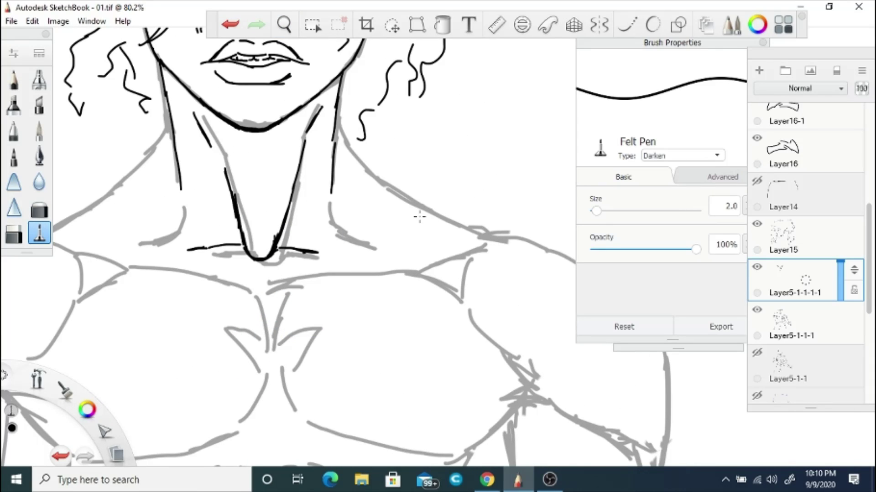
pyautogui.moveTo(340, 112)
pyautogui.mouseDown()
pyautogui.moveTo(337, 134)
pyautogui.moveTo(358, 155)
pyautogui.moveTo(484, 239)
pyautogui.mouseUp()
pyautogui.click(230, 25)
pyautogui.press('space')
pyautogui.moveTo(255, 244)
pyautogui.mouseDown()
pyautogui.moveTo(401, 186)
pyautogui.moveTo(321, 220)
pyautogui.moveTo(249, 269)
pyautogui.mouseUp()
pyautogui.press('space')
pyautogui.moveTo(412, 279); pyautogui.dragTo(405, 304)
pyautogui.click(757, 310)
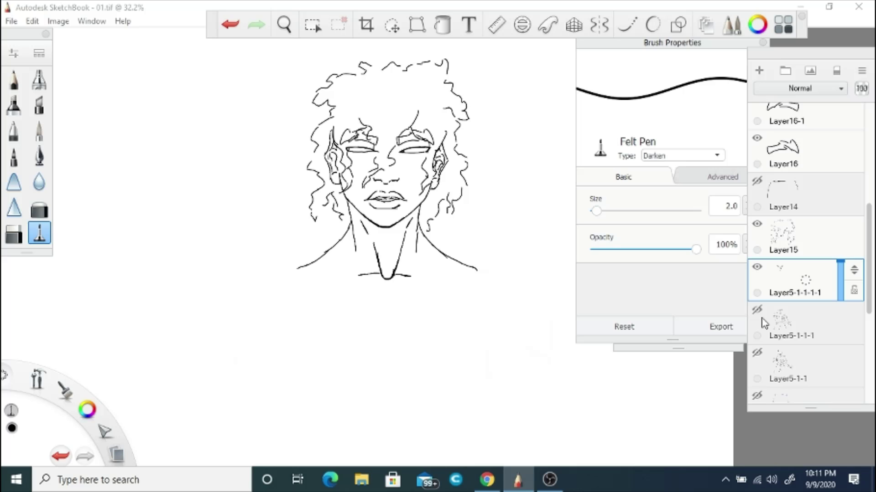
# - Clean up the trapezius line ends and extend them to the shoulders, showing the grey sketch again as a guide
pyautogui.press('space')
pyautogui.moveTo(397, 254); pyautogui.dragTo(436, 222)
pyautogui.press('e')
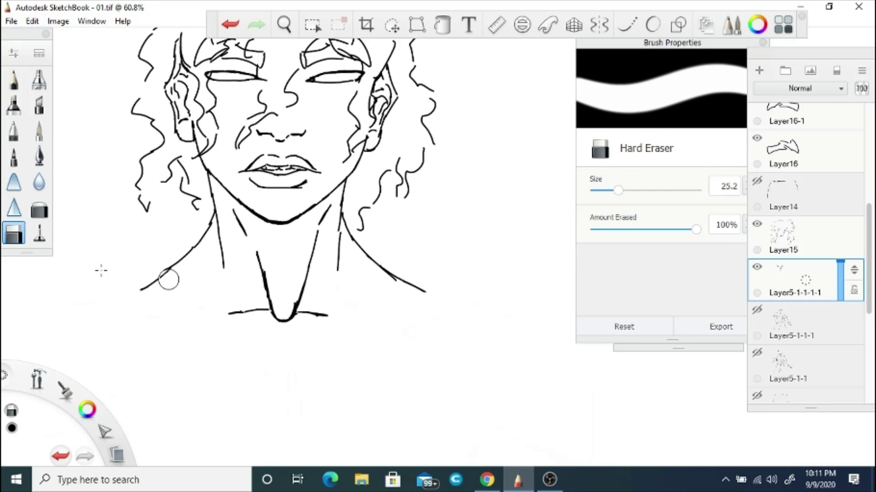
pyautogui.press('e')
pyautogui.moveTo(411, 286); pyautogui.dragTo(458, 302)
pyautogui.hotkey('ctrl', 'z')
pyautogui.moveTo(135, 290); pyautogui.dragTo(105, 302)
pyautogui.click(757, 310)
pyautogui.press('e')
pyautogui.moveTo(438, 298); pyautogui.dragTo(467, 298)
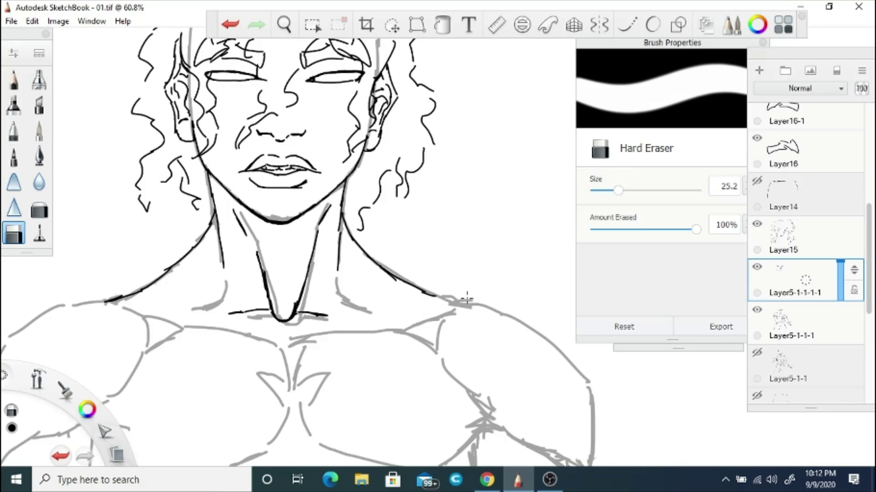
pyautogui.press('e')
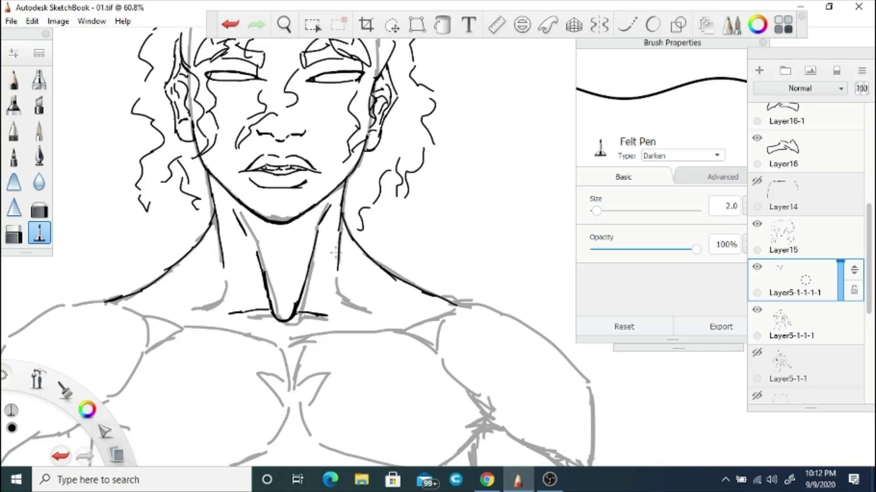
# - Ink the outer contour of the shoulder on the viewer's left down to the upper arm
pyautogui.press('space')
pyautogui.moveTo(428, 369); pyautogui.dragTo(429, 250)
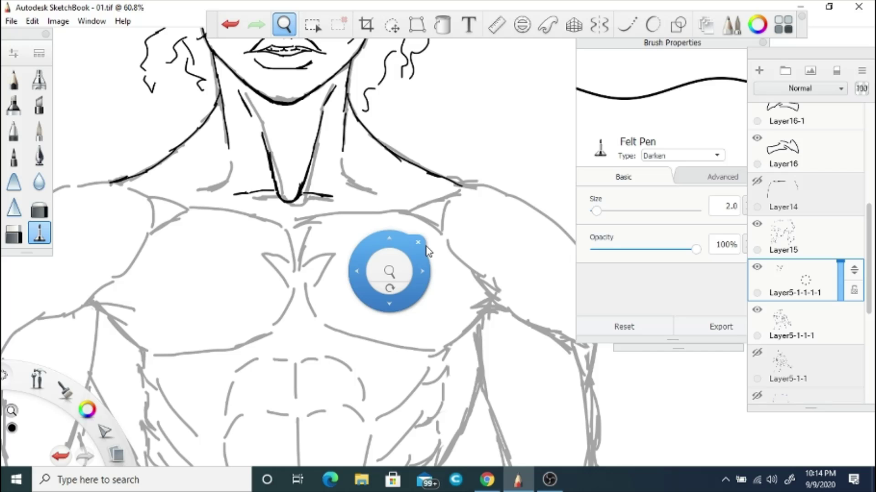
pyautogui.moveTo(428, 251)
pyautogui.mouseDown()
pyautogui.moveTo(383, 191)
pyautogui.moveTo(420, 197)
pyautogui.moveTo(540, 273)
pyautogui.moveTo(537, 417)
pyautogui.mouseUp()
pyautogui.moveTo(272, 99); pyautogui.dragTo(642, 84)
pyautogui.moveTo(459, 77); pyautogui.dragTo(214, 220)
pyautogui.moveTo(212, 223)
pyautogui.mouseDown()
pyautogui.moveTo(183, 302)
pyautogui.moveTo(197, 390)
pyautogui.mouseUp()
pyautogui.scroll(-3, 197, 390)
pyautogui.moveTo(371, 335); pyautogui.dragTo(383, 248)
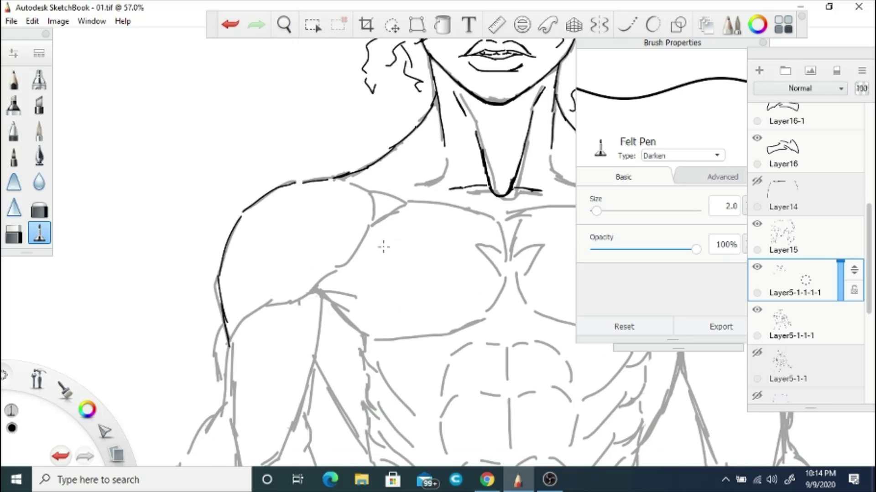
# - Erase the shoulder contour on the viewer's left and redraw it slightly inside the grey sketch line
pyautogui.press('e')
pyautogui.moveTo(292, 185); pyautogui.dragTo(221, 269)
pyautogui.press('e')
pyautogui.moveTo(294, 182)
pyautogui.mouseDown()
pyautogui.moveTo(230, 232)
pyautogui.moveTo(234, 341)
pyautogui.mouseUp()
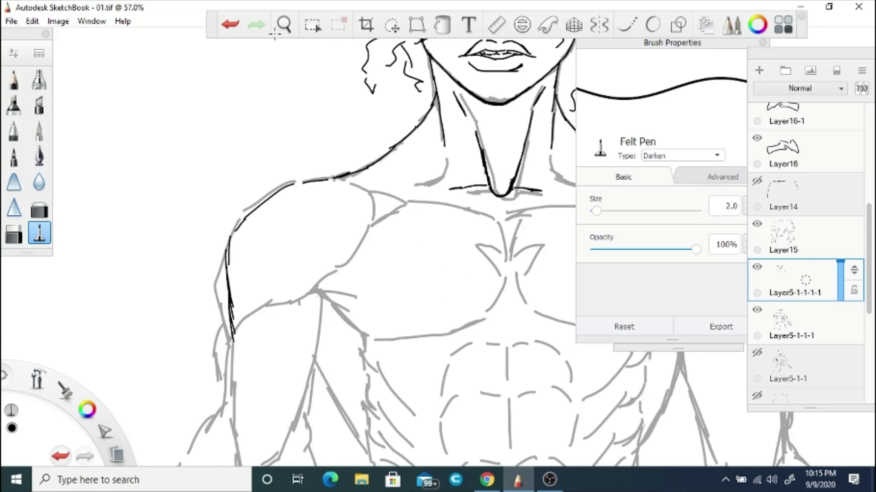
# - Ink the shoulder contour on the viewer's right slightly inside the sketch line, down to the upper arm
pyautogui.moveTo(501, 228); pyautogui.dragTo(217, 230)
pyautogui.press('e')
pyautogui.moveTo(454, 210); pyautogui.dragTo(499, 256)
pyautogui.press('e')
pyautogui.moveTo(460, 221); pyautogui.dragTo(493, 265)
pyautogui.moveTo(496, 272); pyautogui.dragTo(490, 362)
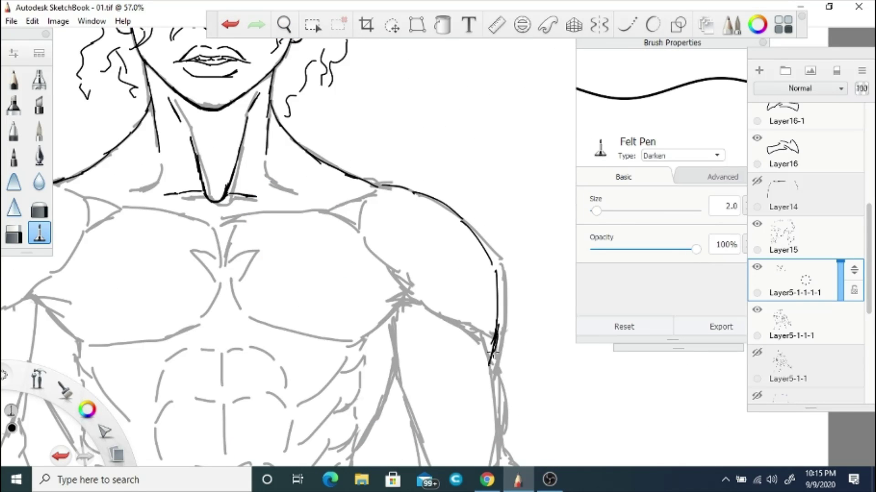
# - Ink both collarbone lines from the shoulders inward, curving down into the centre of the chest
pyautogui.press('space')
pyautogui.moveTo(294, 126); pyautogui.dragTo(347, 291)
pyautogui.moveTo(285, 273); pyautogui.dragTo(287, 379)
pyautogui.press('space')
pyautogui.moveTo(547, 273); pyautogui.dragTo(132, 287)
pyautogui.moveTo(419, 256)
pyautogui.mouseDown()
pyautogui.moveTo(420, 360)
pyautogui.moveTo(410, 274)
pyautogui.moveTo(442, 238)
pyautogui.mouseUp()
pyautogui.press('space')
pyautogui.moveTo(146, 173); pyautogui.dragTo(250, 205)
pyautogui.moveTo(358, 214); pyautogui.dragTo(257, 202)
pyautogui.press('space')
pyautogui.moveTo(381, 172)
pyautogui.mouseDown()
pyautogui.moveTo(383, 263)
pyautogui.moveTo(304, 279)
pyautogui.moveTo(298, 315)
pyautogui.mouseUp()
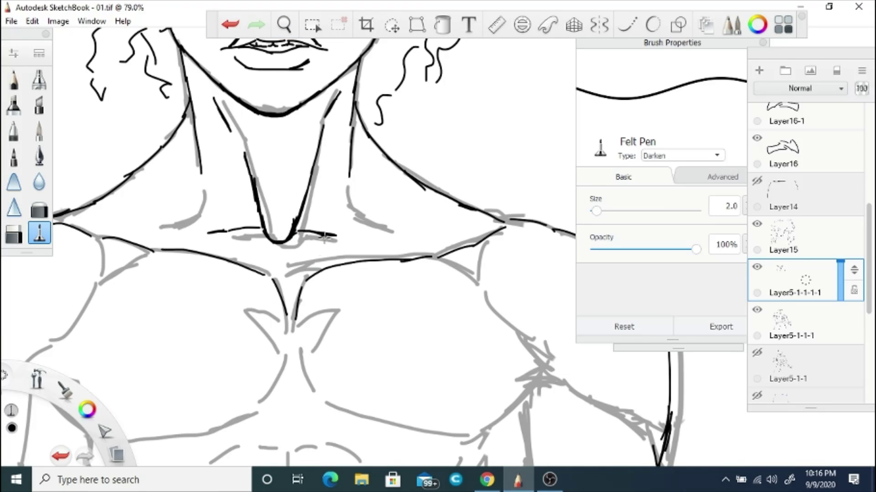
# - Hide the sketch layer, lasso the notch at the base of the neck, and move it slightly down toward the collarbones
pyautogui.click(757, 310)
pyautogui.press('space')
pyautogui.moveTo(324, 236); pyautogui.dragTo(329, 283)
pyautogui.press('e')
pyautogui.press('m')
pyautogui.press('v')
pyautogui.click(414, 381)
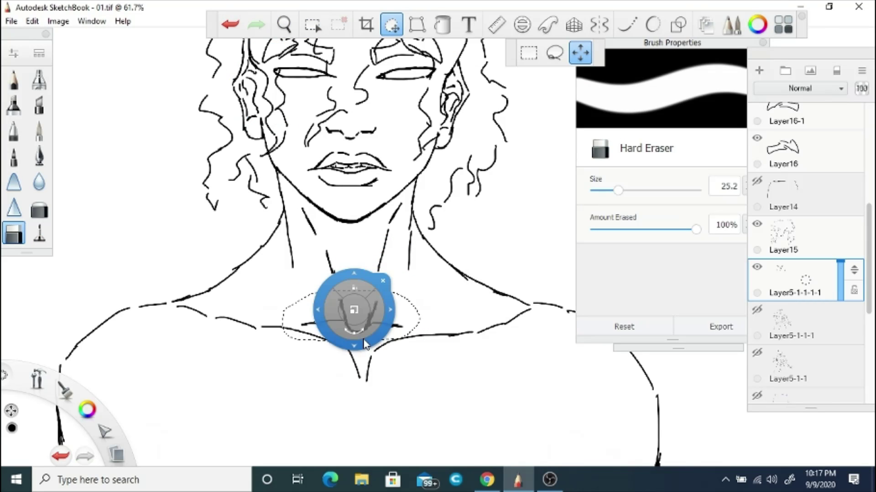
pyautogui.moveTo(365, 345); pyautogui.dragTo(401, 260)
# - Ink the sternum lines between the pectorals and the lower edges of both pectorals over the grey sketch
pyautogui.click(39, 233)
pyautogui.moveTo(328, 267)
pyautogui.mouseDown()
pyautogui.moveTo(343, 300)
pyautogui.moveTo(320, 321)
pyautogui.mouseUp()
pyautogui.scroll(3, 370, 327)
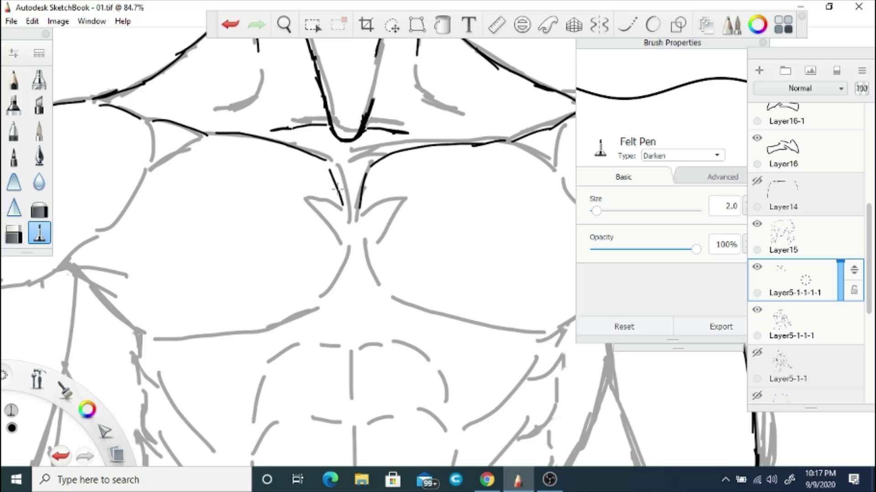
pyautogui.moveTo(349, 243)
pyautogui.mouseDown()
pyautogui.moveTo(326, 296)
pyautogui.moveTo(381, 286)
pyautogui.mouseUp()
pyautogui.moveTo(348, 243); pyautogui.dragTo(322, 298)
pyautogui.moveTo(394, 299); pyautogui.dragTo(501, 325)
pyautogui.moveTo(317, 277); pyautogui.dragTo(236, 293)
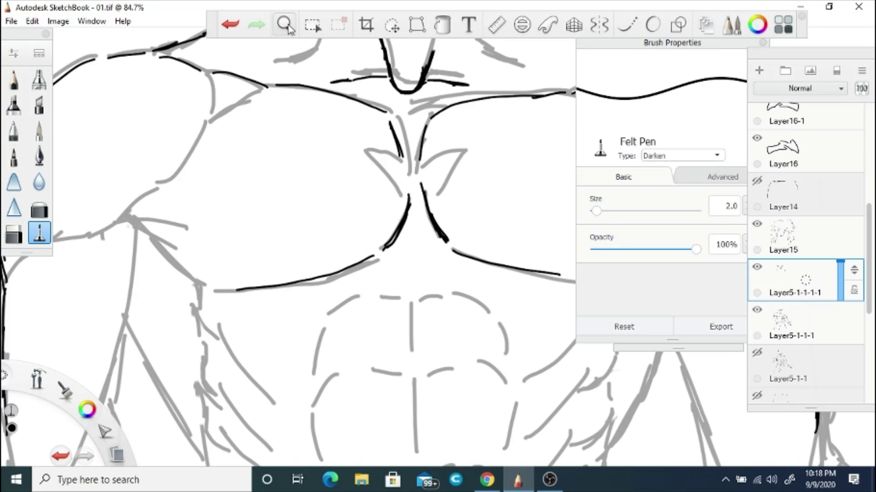
# - Ink the lower edge of the pectoral on the viewer's right, continuing it outward and up to the armpit
pyautogui.moveTo(397, 273); pyautogui.dragTo(456, 284)
pyautogui.moveTo(381, 98); pyautogui.dragTo(477, 135)
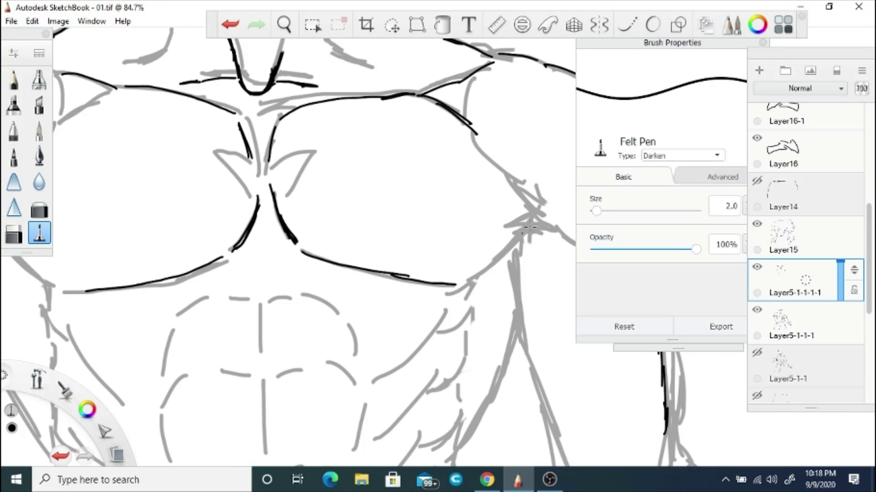
pyautogui.moveTo(454, 285); pyautogui.dragTo(529, 222)
# - Ink the outer pectoral edge and front deltoid line beside the armpit on the viewer's right, undoing the last stray stroke
pyautogui.moveTo(296, 131); pyautogui.dragTo(479, 122)
pyautogui.moveTo(297, 79); pyautogui.dragTo(239, 115)
pyautogui.moveTo(170, 214)
pyautogui.mouseDown()
pyautogui.moveTo(239, 280)
pyautogui.moveTo(147, 221)
pyautogui.mouseUp()
pyautogui.moveTo(313, 258); pyautogui.dragTo(139, 282)
pyautogui.moveTo(374, 269); pyautogui.dragTo(320, 285)
pyautogui.moveTo(298, 162)
pyautogui.mouseDown()
pyautogui.moveTo(403, 125)
pyautogui.moveTo(366, 143)
pyautogui.mouseUp()
pyautogui.moveTo(450, 81)
pyautogui.mouseDown()
pyautogui.moveTo(452, 137)
pyautogui.moveTo(498, 192)
pyautogui.mouseUp()
pyautogui.click(226, 25)
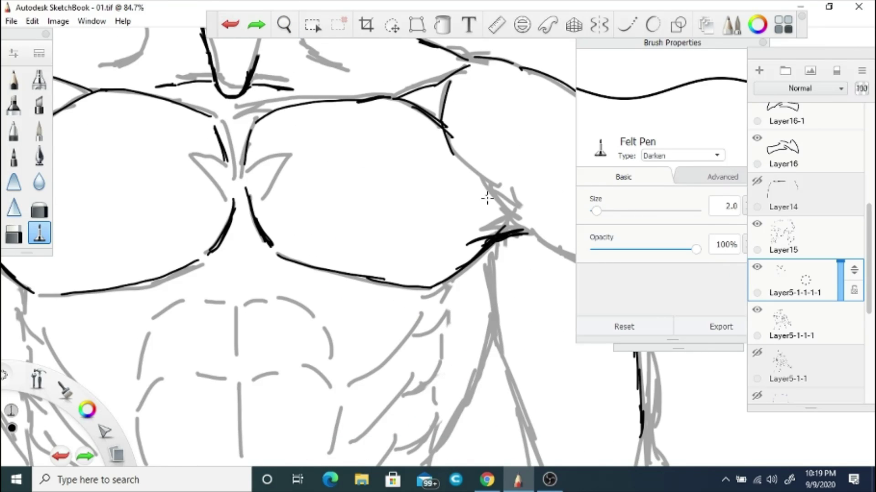
# - Ink the deltoid, outer pectoral edge and outer upper-arm contour on the viewer's left, and save the drawing
pyautogui.click(284, 25)
pyautogui.moveTo(400, 303); pyautogui.dragTo(282, 197)
pyautogui.moveTo(279, 58); pyautogui.dragTo(192, 137)
pyautogui.moveTo(343, 198); pyautogui.dragTo(441, 262)
pyautogui.moveTo(372, 151); pyautogui.dragTo(312, 248)
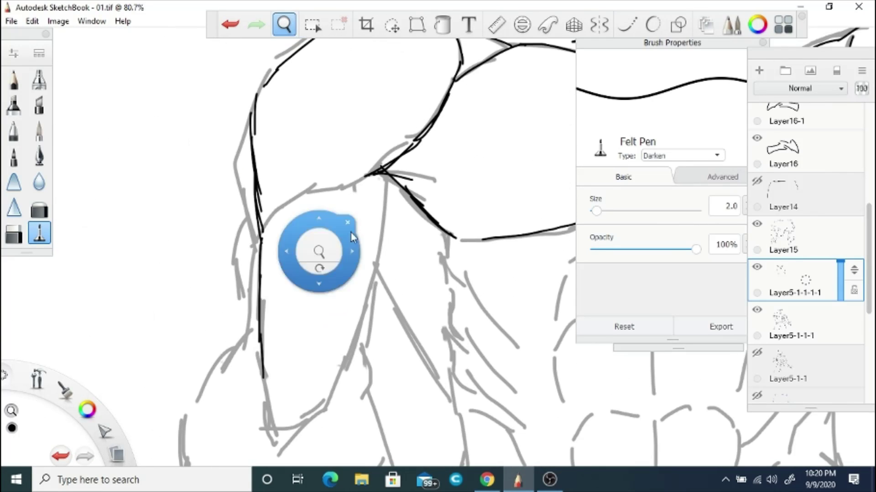
pyautogui.scroll(-5, 363, 371)
pyautogui.scroll(3, 364, 370)
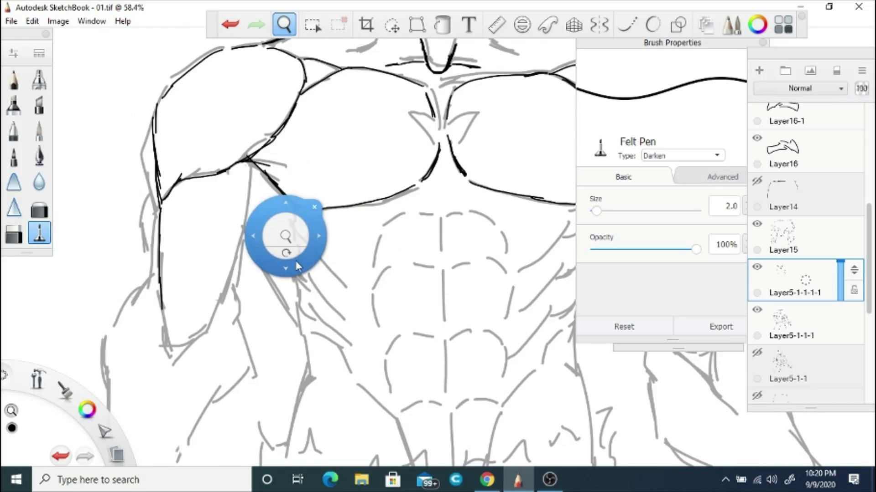
pyautogui.moveTo(318, 309); pyautogui.dragTo(366, 243)
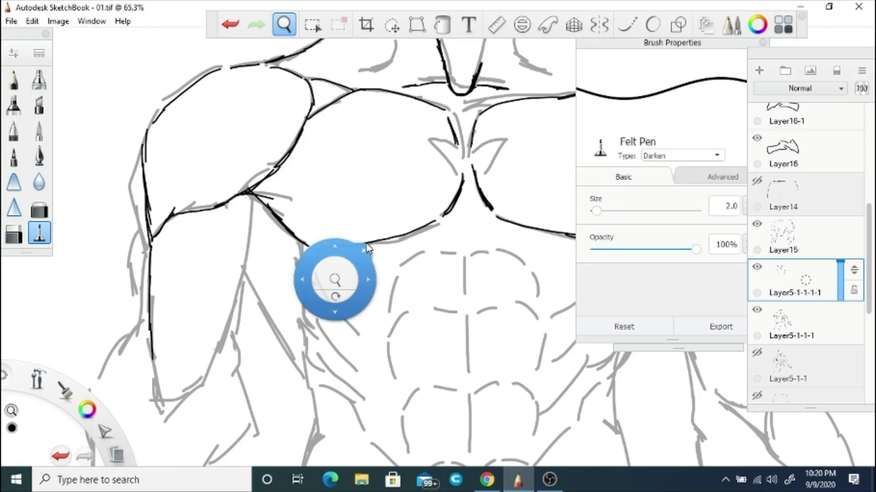
pyautogui.hotkey('ctrl', 's')
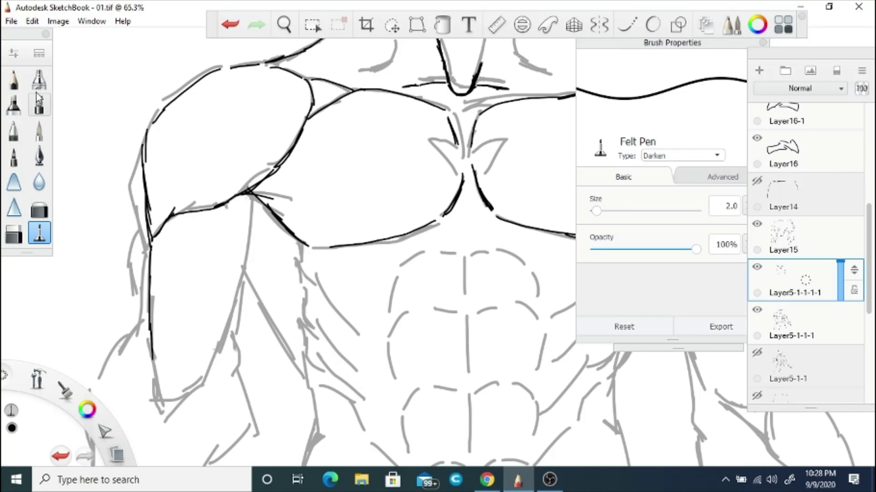
# - Ink the inner upper-arm contours from the armpits and close the rounded biceps end on the viewer's right
pyautogui.press('space')
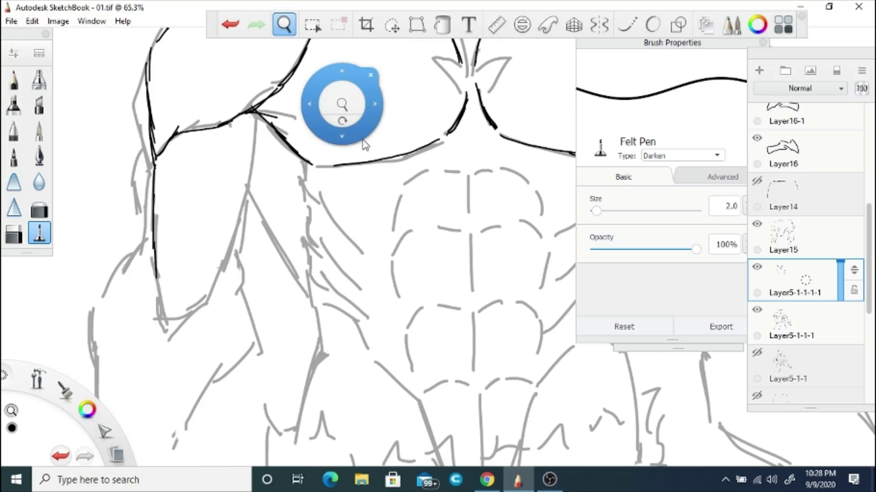
pyautogui.moveTo(342, 115)
pyautogui.mouseDown()
pyautogui.moveTo(348, 293)
pyautogui.moveTo(400, 243)
pyautogui.mouseUp()
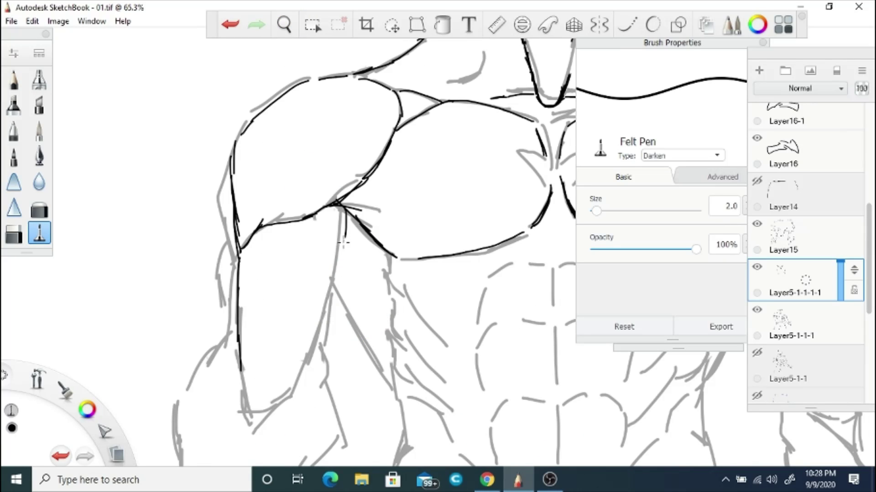
pyautogui.moveTo(344, 242)
pyautogui.mouseDown()
pyautogui.moveTo(315, 381)
pyautogui.moveTo(248, 388)
pyautogui.moveTo(299, 250)
pyautogui.moveTo(288, 297)
pyautogui.moveTo(301, 292)
pyautogui.mouseUp()
pyautogui.moveTo(451, 264)
pyautogui.mouseDown()
pyautogui.moveTo(445, 317)
pyautogui.moveTo(371, 313)
pyautogui.mouseUp()
pyautogui.moveTo(301, 94)
pyautogui.mouseDown()
pyautogui.moveTo(319, 183)
pyautogui.moveTo(374, 314)
pyautogui.mouseUp()
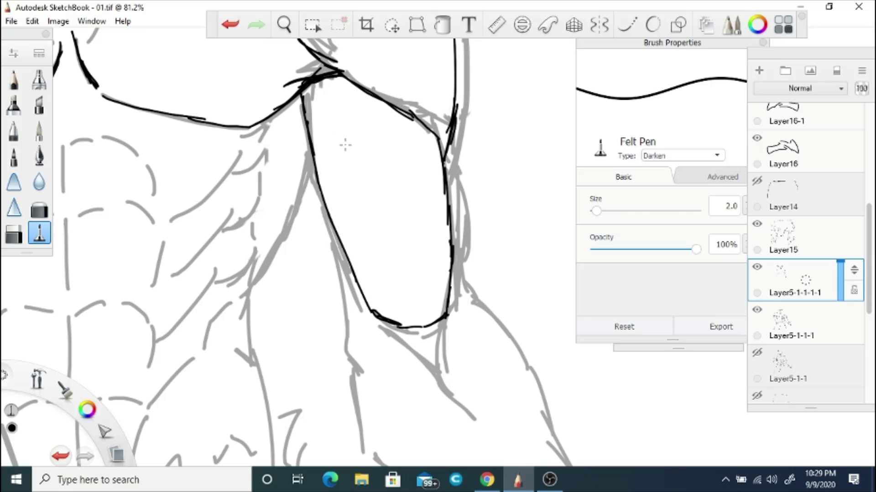
# - Rework the outer upper-arm line on the viewer's right and ink the outer forearm contour down from the elbow
pyautogui.moveTo(416, 117); pyautogui.dragTo(450, 253)
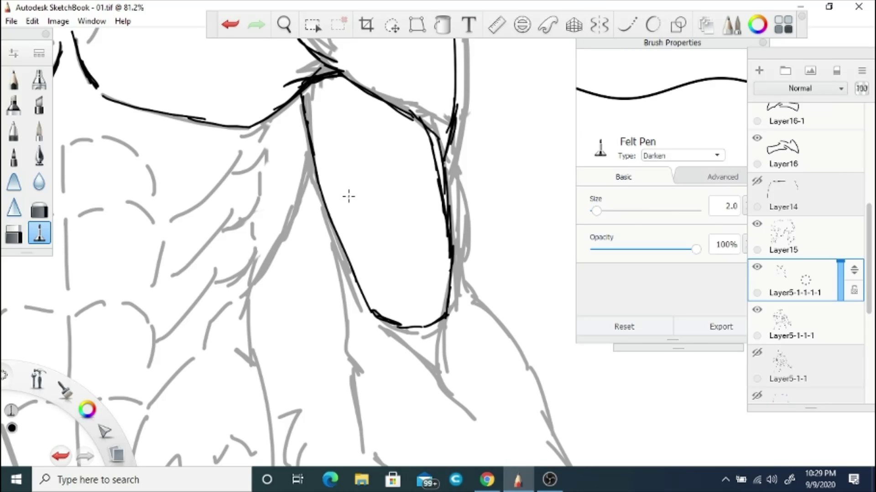
pyautogui.press('e')
pyautogui.moveTo(443, 167); pyautogui.dragTo(458, 237)
pyautogui.press('e')
pyautogui.moveTo(449, 148); pyautogui.dragTo(450, 231)
pyautogui.moveTo(469, 271)
pyautogui.mouseDown()
pyautogui.moveTo(454, 234)
pyautogui.moveTo(501, 311)
pyautogui.moveTo(529, 405)
pyautogui.mouseUp()
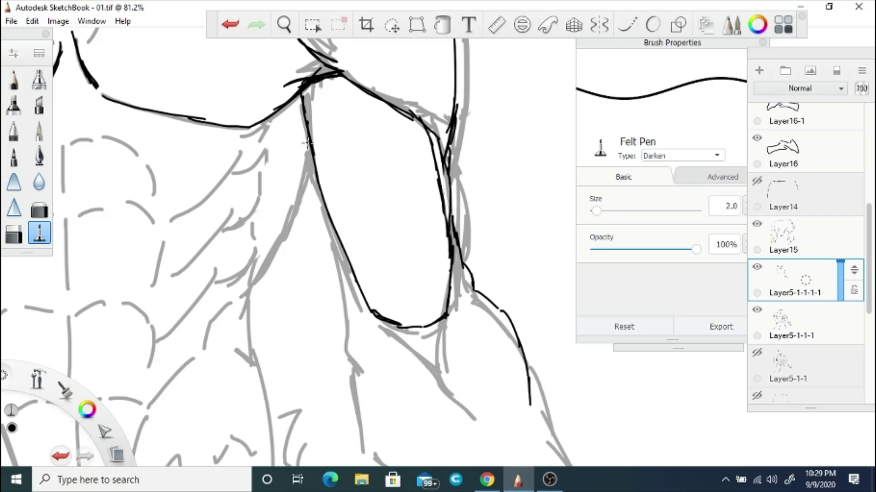
# - Ink the biceps end, elbow and both forearm contours of the arm on the viewer's left
pyautogui.moveTo(307, 143); pyautogui.dragTo(283, 156)
pyautogui.moveTo(271, 216)
pyautogui.mouseDown()
pyautogui.moveTo(259, 248)
pyautogui.moveTo(246, 252)
pyautogui.moveTo(196, 382)
pyautogui.moveTo(184, 456)
pyautogui.mouseUp()
pyautogui.moveTo(257, 191)
pyautogui.mouseDown()
pyautogui.moveTo(238, 234)
pyautogui.moveTo(234, 290)
pyautogui.mouseUp()
pyautogui.moveTo(283, 214)
pyautogui.mouseDown()
pyautogui.moveTo(333, 245)
pyautogui.moveTo(340, 227)
pyautogui.moveTo(276, 444)
pyautogui.mouseUp()
pyautogui.moveTo(164, 323); pyautogui.dragTo(171, 406)
pyautogui.scroll(-5, 302, 215)
pyautogui.scroll(3, 396, 212)
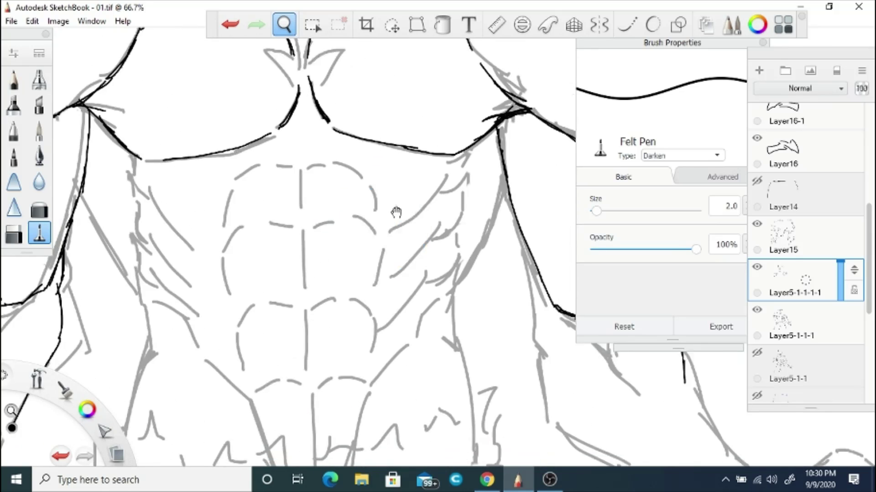
# - Ink the lat contours on both sides, running from the armpits diagonally inward to the waist
pyautogui.moveTo(396, 212); pyautogui.dragTo(391, 221)
pyautogui.moveTo(502, 178); pyautogui.dragTo(456, 283)
pyautogui.moveTo(481, 253); pyautogui.dragTo(447, 305)
pyautogui.moveTo(78, 191); pyautogui.dragTo(139, 315)
pyautogui.moveTo(75, 194); pyautogui.dragTo(87, 223)
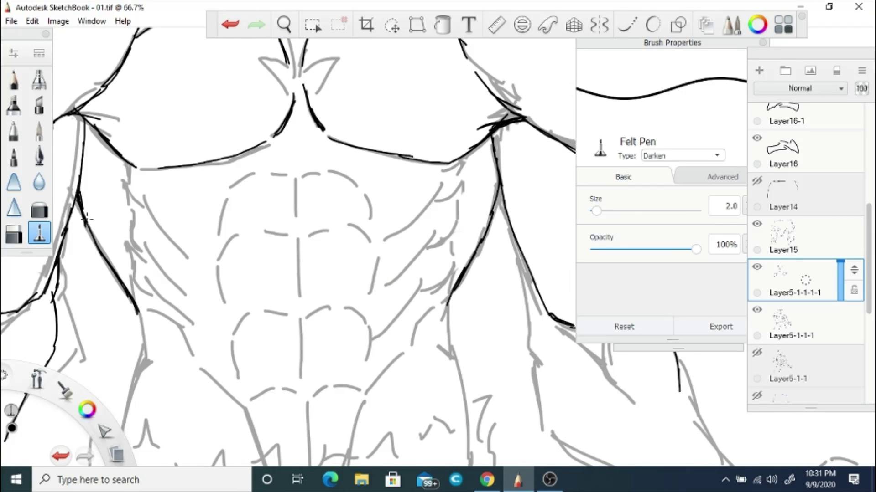
# - Ink the short curved serratus notches along both sides of the ribcage, undoing the strokes that miss
pyautogui.moveTo(132, 240); pyautogui.dragTo(152, 267)
pyautogui.moveTo(458, 195)
pyautogui.mouseDown()
pyautogui.moveTo(434, 206)
pyautogui.moveTo(427, 258)
pyautogui.mouseUp()
pyautogui.hotkey('ctrl', 'z')
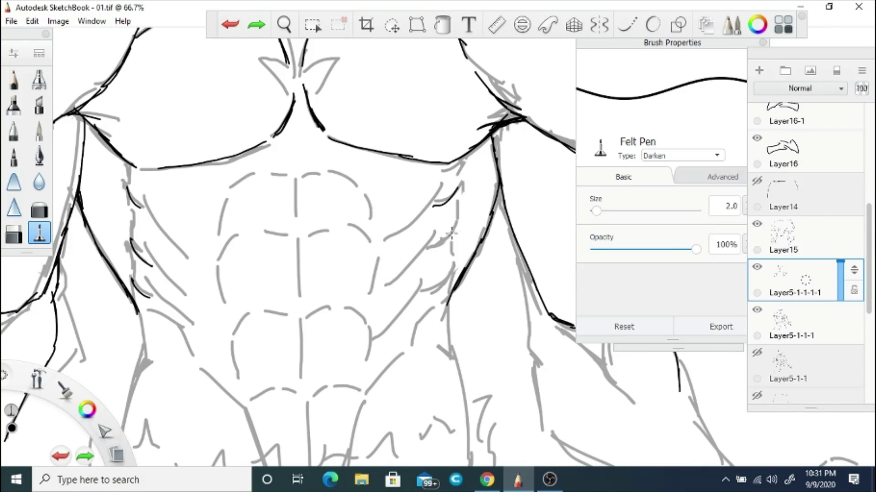
pyautogui.moveTo(456, 231); pyautogui.dragTo(429, 249)
pyautogui.moveTo(448, 275); pyautogui.dragTo(417, 291)
pyautogui.hotkey('ctrl', 'z')
# - Ink the long slanted rib muscle lines on both sides, running from the flanks down toward the abdomen
pyautogui.moveTo(382, 245)
pyautogui.mouseDown()
pyautogui.moveTo(439, 187)
pyautogui.moveTo(400, 239)
pyautogui.mouseUp()
pyautogui.hotkey('ctrl', 'z')
pyautogui.moveTo(436, 233)
pyautogui.mouseDown()
pyautogui.moveTo(385, 291)
pyautogui.moveTo(374, 340)
pyautogui.mouseUp()
pyautogui.moveTo(144, 195); pyautogui.dragTo(187, 254)
pyautogui.moveTo(147, 243); pyautogui.dragTo(196, 300)
pyautogui.moveTo(143, 275); pyautogui.dragTo(200, 325)
pyautogui.moveTo(431, 310); pyautogui.dragTo(408, 342)
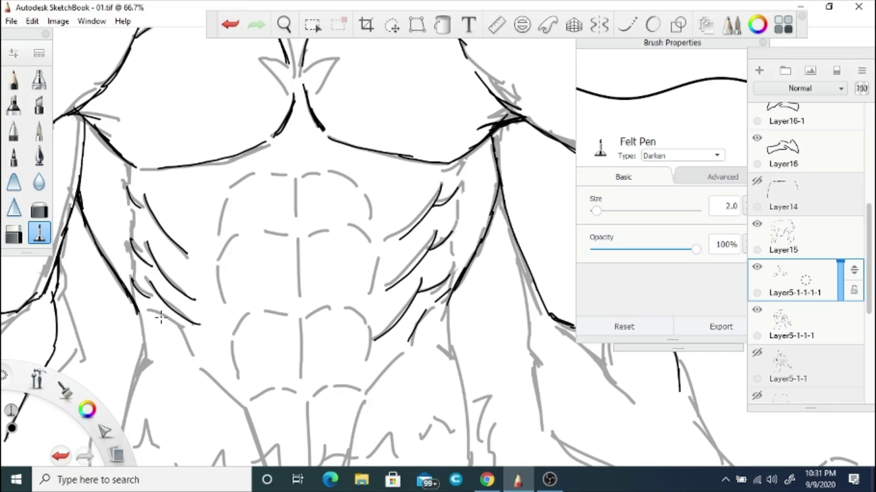
pyautogui.moveTo(185, 330); pyautogui.dragTo(192, 358)
# - Ink the upper waist contours on both sides, from the end of the lats down past the narrowest point
pyautogui.moveTo(141, 314); pyautogui.dragTo(144, 369)
pyautogui.moveTo(450, 300)
pyautogui.mouseDown()
pyautogui.moveTo(443, 337)
pyautogui.moveTo(467, 438)
pyautogui.mouseUp()
pyautogui.press('space')
pyautogui.moveTo(165, 361)
pyautogui.mouseDown()
pyautogui.moveTo(283, 263)
pyautogui.moveTo(241, 305)
pyautogui.moveTo(280, 326)
pyautogui.mouseUp()
pyautogui.hotkey('ctrl', 'z')
# - Undo the last waist stroke and redraw the waist contours, extending them on both sides down to the hips
pyautogui.press('space')
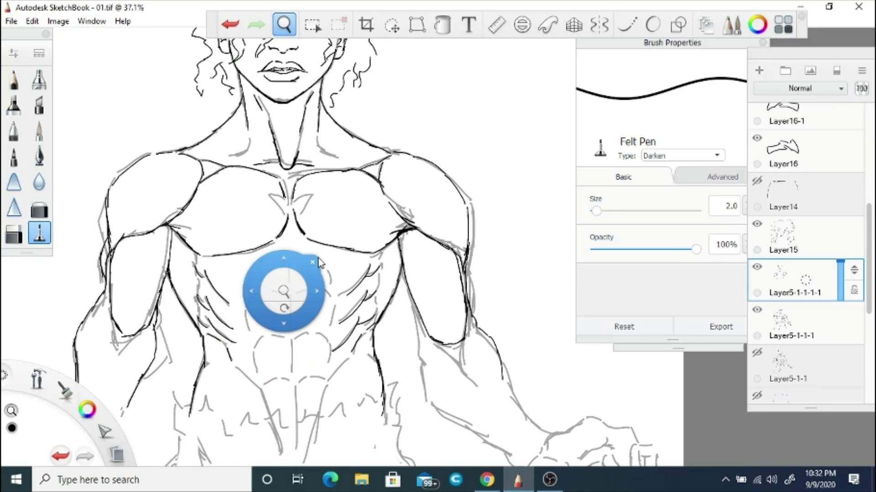
pyautogui.moveTo(319, 264); pyautogui.dragTo(501, 289)
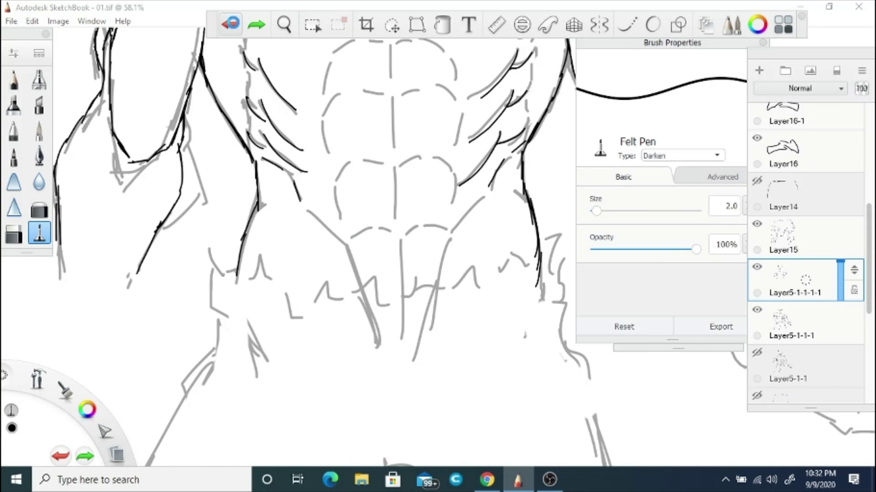
pyautogui.click(239, 27)
pyautogui.moveTo(542, 188); pyautogui.dragTo(525, 340)
pyautogui.moveTo(259, 202)
pyautogui.mouseDown()
pyautogui.moveTo(246, 332)
pyautogui.moveTo(247, 228)
pyautogui.moveTo(210, 193)
pyautogui.mouseUp()
pyautogui.scroll(-1, 279, 195)
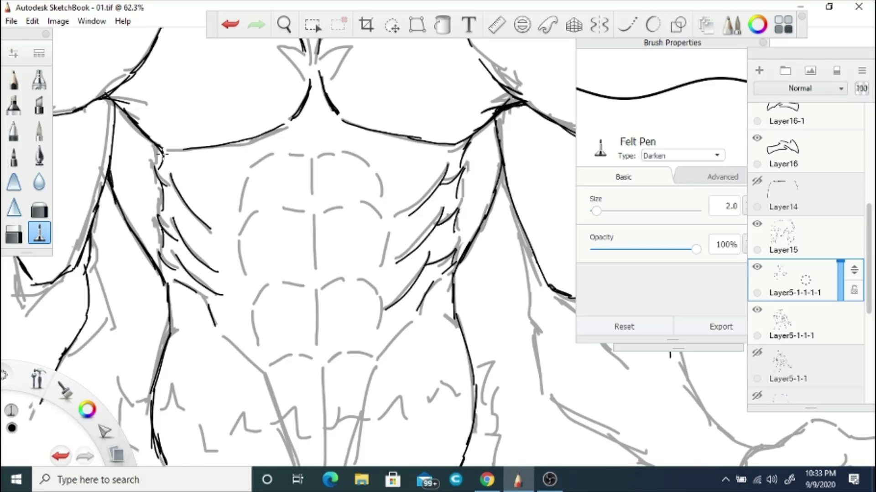
# - Ink the V-shaped lower abdomen lines from both flanks toward the groin and the vertical midline between them
pyautogui.moveTo(466, 350); pyautogui.dragTo(487, 274)
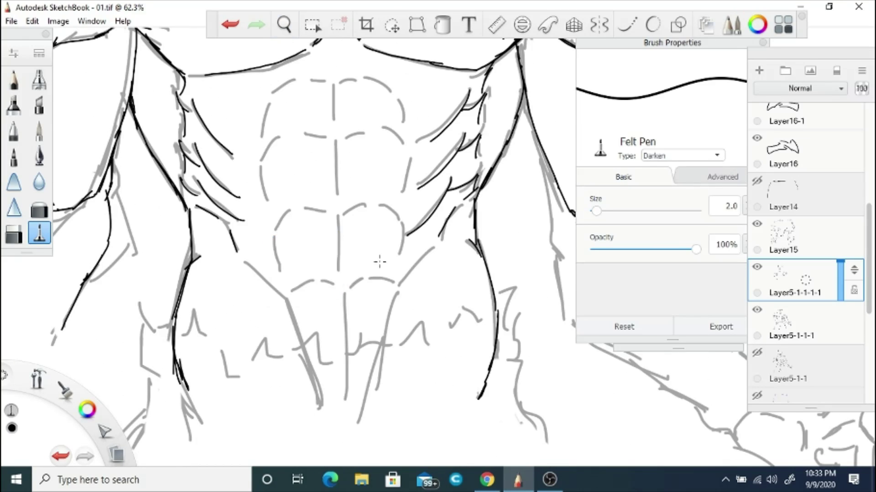
pyautogui.moveTo(438, 246); pyautogui.dragTo(391, 295)
pyautogui.moveTo(394, 295); pyautogui.dragTo(363, 421)
pyautogui.moveTo(253, 262); pyautogui.dragTo(311, 391)
pyautogui.moveTo(346, 314); pyautogui.dragTo(347, 406)
pyautogui.moveTo(349, 288); pyautogui.dragTo(349, 318)
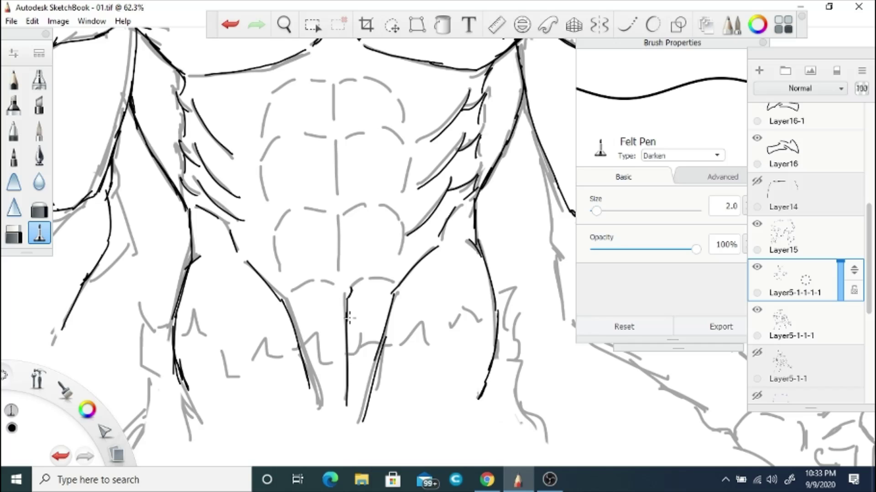
# - Ink the navel, the vertical midline up the abdomen, and the outlines of the lower abdominal muscles
pyautogui.moveTo(340, 289); pyautogui.dragTo(346, 299)
pyautogui.moveTo(350, 284)
pyautogui.mouseDown()
pyautogui.moveTo(390, 279)
pyautogui.moveTo(292, 290)
pyautogui.mouseUp()
pyautogui.moveTo(352, 268)
pyautogui.mouseDown()
pyautogui.moveTo(341, 277)
pyautogui.moveTo(336, 153)
pyautogui.mouseUp()
pyautogui.moveTo(333, 112); pyautogui.dragTo(335, 134)
pyautogui.moveTo(339, 265); pyautogui.dragTo(346, 278)
pyautogui.moveTo(342, 215)
pyautogui.mouseDown()
pyautogui.moveTo(364, 205)
pyautogui.moveTo(399, 258)
pyautogui.mouseUp()
pyautogui.moveTo(338, 214)
pyautogui.mouseDown()
pyautogui.moveTo(317, 210)
pyautogui.moveTo(279, 274)
pyautogui.mouseUp()
# - Ink the curved outlines of the middle and top rows of abdominal muscles on both sides of the midline
pyautogui.moveTo(330, 139); pyautogui.dragTo(341, 133)
pyautogui.moveTo(343, 137); pyautogui.dragTo(401, 138)
pyautogui.moveTo(407, 160); pyautogui.dragTo(404, 187)
pyautogui.moveTo(284, 135); pyautogui.dragTo(264, 151)
pyautogui.moveTo(301, 132); pyautogui.dragTo(322, 140)
pyautogui.moveTo(363, 78); pyautogui.dragTo(403, 118)
pyautogui.moveTo(327, 81)
pyautogui.mouseDown()
pyautogui.moveTo(274, 93)
pyautogui.moveTo(262, 129)
pyautogui.mouseUp()
# - Ink the two small pointed marks at the centre of the chest, between the pectorals
pyautogui.press('space')
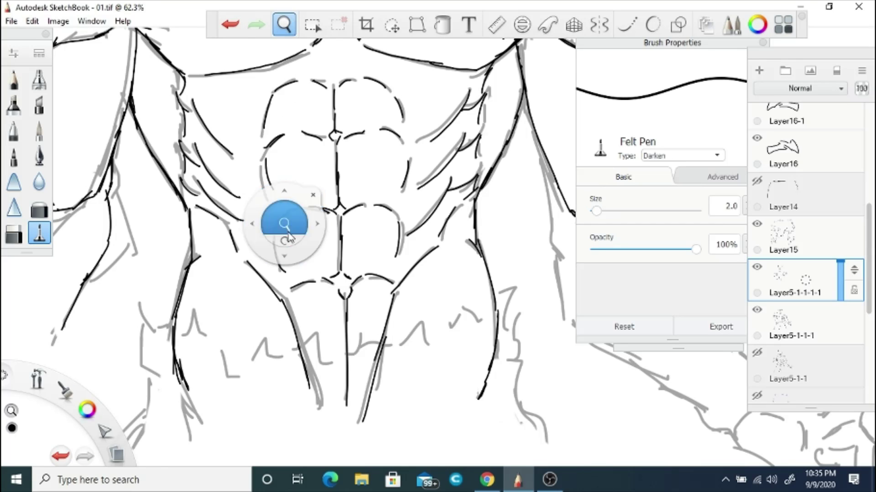
pyautogui.moveTo(287, 224)
pyautogui.mouseDown()
pyautogui.moveTo(261, 197)
pyautogui.moveTo(224, 235)
pyautogui.mouseUp()
pyautogui.moveTo(395, 196)
pyautogui.mouseDown()
pyautogui.moveTo(406, 228)
pyautogui.moveTo(431, 238)
pyautogui.mouseUp()
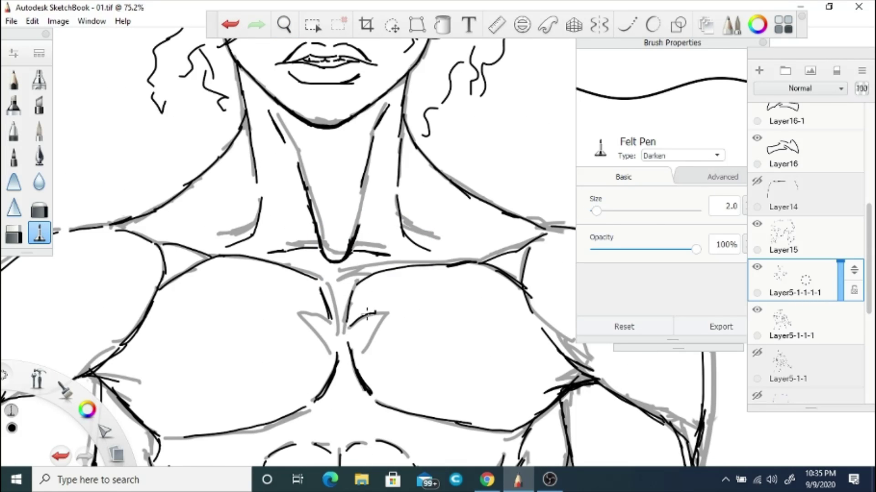
pyautogui.moveTo(349, 336); pyautogui.dragTo(387, 315)
pyautogui.moveTo(309, 313); pyautogui.dragTo(331, 349)
# - Ink the forearm muscle lines, outer forearm and inner arm contour on the viewer's right, following the sketch
pyautogui.press('space')
pyautogui.moveTo(331, 349)
pyautogui.mouseDown()
pyautogui.moveTo(303, 328)
pyautogui.moveTo(289, 157)
pyautogui.moveTo(440, 277)
pyautogui.moveTo(408, 345)
pyautogui.mouseUp()
pyautogui.moveTo(372, 300); pyautogui.dragTo(397, 319)
pyautogui.moveTo(407, 357); pyautogui.dragTo(453, 399)
pyautogui.moveTo(483, 326); pyautogui.dragTo(498, 434)
pyautogui.moveTo(499, 399); pyautogui.dragTo(510, 444)
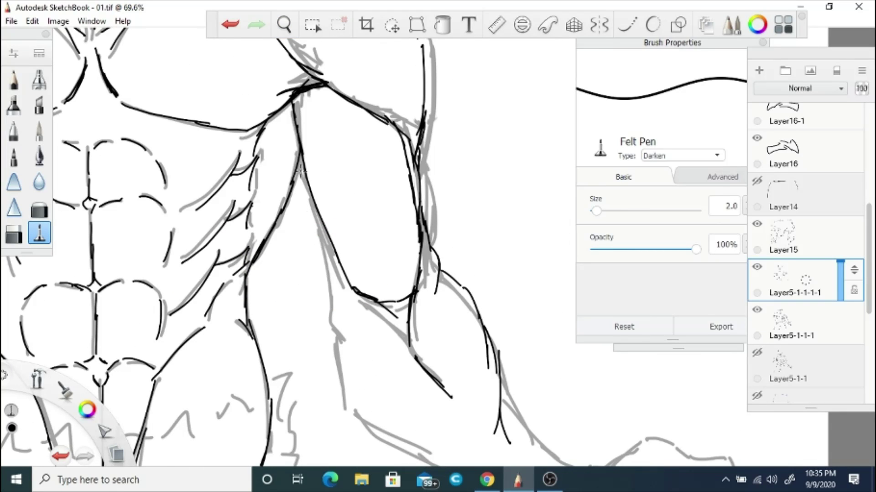
pyautogui.moveTo(296, 162)
pyautogui.mouseDown()
pyautogui.moveTo(348, 354)
pyautogui.moveTo(396, 446)
pyautogui.mouseUp()
# - Ink the zigzag folds of the waistband across the lower abdomen from hip to hip
pyautogui.press('space')
pyautogui.moveTo(472, 463); pyautogui.dragTo(422, 277)
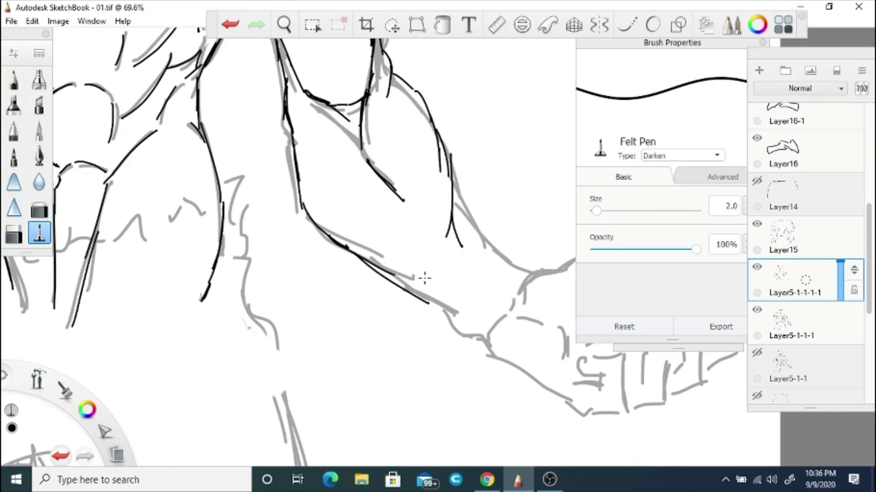
pyautogui.moveTo(438, 247)
pyautogui.mouseDown()
pyautogui.moveTo(438, 292)
pyautogui.moveTo(254, 240)
pyautogui.mouseUp()
pyautogui.moveTo(179, 197); pyautogui.dragTo(202, 227)
pyautogui.moveTo(223, 223)
pyautogui.mouseDown()
pyautogui.moveTo(243, 199)
pyautogui.moveTo(250, 235)
pyautogui.mouseUp()
pyautogui.moveTo(258, 230); pyautogui.dragTo(278, 228)
pyautogui.moveTo(391, 179); pyautogui.dragTo(365, 219)
pyautogui.moveTo(396, 182); pyautogui.dragTo(406, 231)
pyautogui.moveTo(455, 193); pyautogui.dragTo(465, 249)
# - Ink the outer hip and thigh contours on both sides down to the bottom edge of the canvas
pyautogui.moveTo(485, 302)
pyautogui.mouseDown()
pyautogui.moveTo(510, 352)
pyautogui.moveTo(520, 456)
pyautogui.mouseUp()
pyautogui.moveTo(193, 204)
pyautogui.mouseDown()
pyautogui.moveTo(161, 269)
pyautogui.moveTo(365, 215)
pyautogui.mouseUp()
pyautogui.press('space')
pyautogui.moveTo(339, 209); pyautogui.dragTo(264, 397)
pyautogui.press('space')
pyautogui.moveTo(272, 359); pyautogui.dragTo(139, 311)
# - Ink the crotch line and the two inner leg lines spreading down from it, undoing the first attempt
pyautogui.moveTo(367, 250)
pyautogui.mouseDown()
pyautogui.moveTo(378, 266)
pyautogui.moveTo(311, 360)
pyautogui.mouseUp()
pyautogui.hotkey('ctrl', 'z')
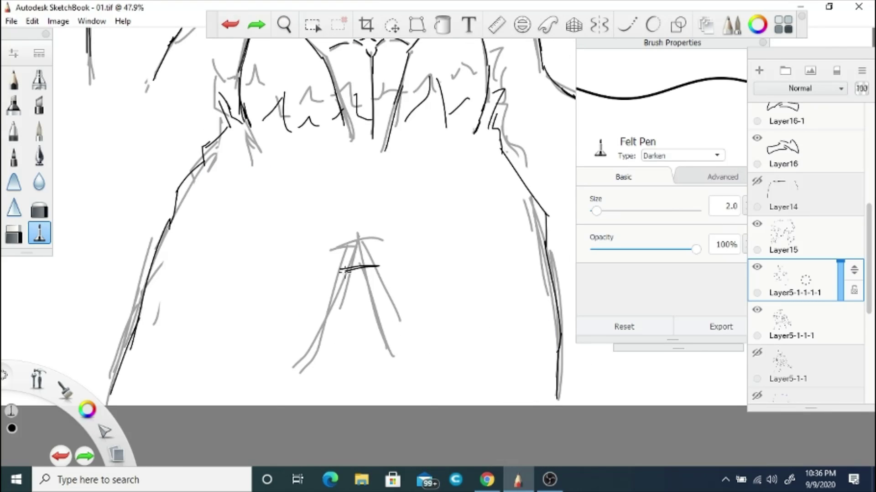
pyautogui.moveTo(351, 268); pyautogui.dragTo(274, 405)
pyautogui.moveTo(366, 267); pyautogui.dragTo(431, 405)
pyautogui.press('e')
pyautogui.press('e')
pyautogui.moveTo(351, 269)
pyautogui.mouseDown()
pyautogui.moveTo(338, 320)
pyautogui.moveTo(270, 405)
pyautogui.moveTo(355, 274)
pyautogui.mouseUp()
# - Add fold strokes at both ends of the waistband and strengthen the hip contours just below them
pyautogui.press('space')
pyautogui.moveTo(224, 310); pyautogui.dragTo(214, 349)
pyautogui.moveTo(460, 296); pyautogui.dragTo(436, 328)
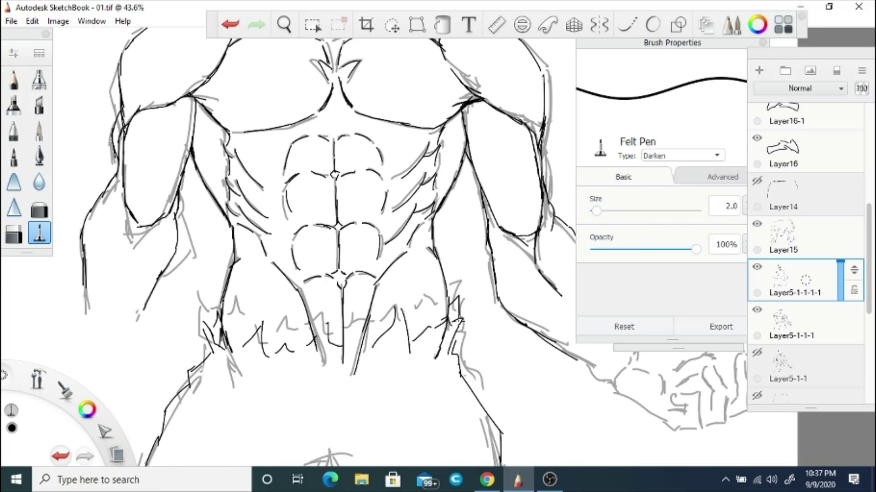
pyautogui.press('e')
pyautogui.press('e')
pyautogui.moveTo(218, 310); pyautogui.dragTo(191, 380)
pyautogui.moveTo(465, 341); pyautogui.dragTo(452, 376)
# - Extend both forearm contours on the viewer's right to the wrist and ink the wrist line across
pyautogui.press('space')
pyautogui.moveTo(360, 50)
pyautogui.mouseDown()
pyautogui.moveTo(360, 231)
pyautogui.moveTo(341, 314)
pyautogui.moveTo(420, 289)
pyautogui.moveTo(371, 254)
pyautogui.moveTo(401, 164)
pyautogui.mouseUp()
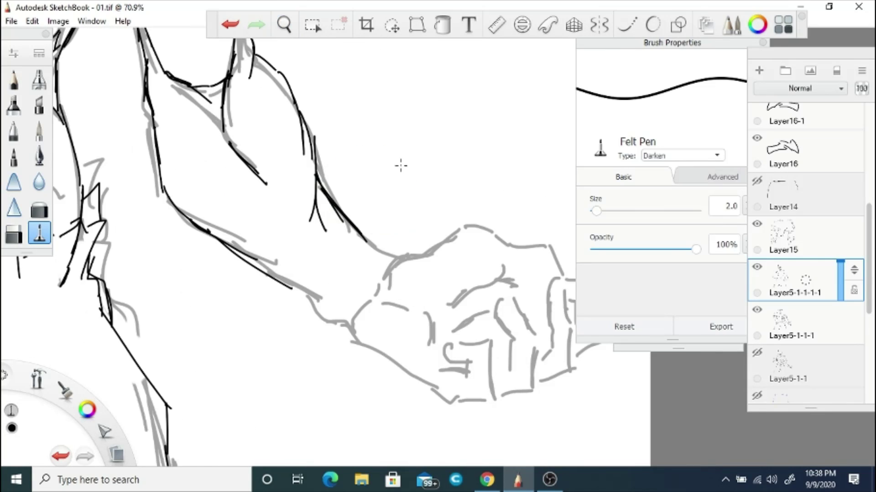
pyautogui.moveTo(315, 313); pyautogui.dragTo(340, 321)
pyautogui.moveTo(346, 224)
pyautogui.mouseDown()
pyautogui.moveTo(408, 256)
pyautogui.moveTo(395, 263)
pyautogui.mouseUp()
pyautogui.moveTo(389, 282); pyautogui.dragTo(384, 293)
pyautogui.moveTo(374, 296); pyautogui.dragTo(352, 340)
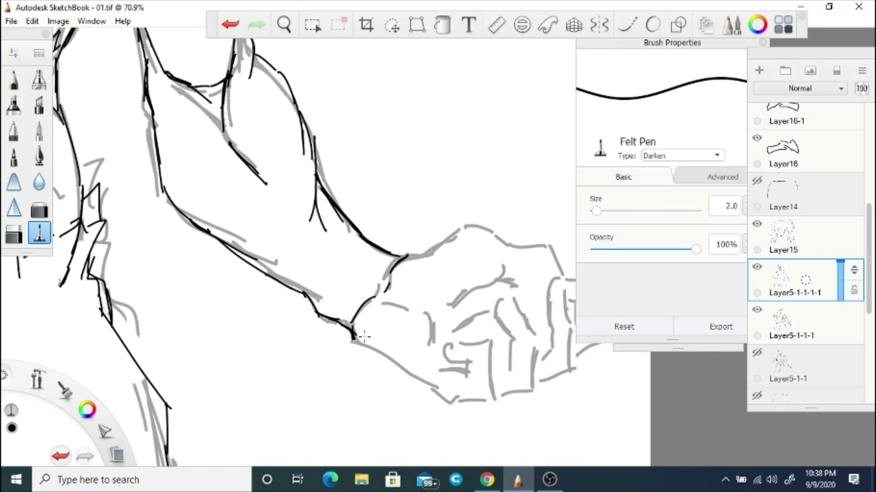
# - Ink the knuckle contour, the lower edge of the hand and the first finger edge on the viewer's right
pyautogui.moveTo(408, 257)
pyautogui.mouseDown()
pyautogui.moveTo(511, 252)
pyautogui.moveTo(545, 282)
pyautogui.mouseUp()
pyautogui.moveTo(403, 196); pyautogui.dragTo(322, 141)
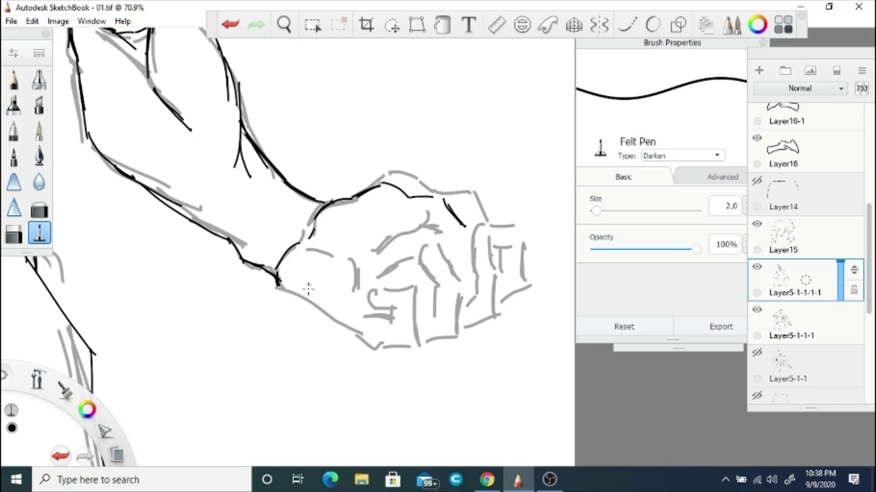
pyautogui.moveTo(276, 278)
pyautogui.mouseDown()
pyautogui.moveTo(352, 332)
pyautogui.moveTo(416, 346)
pyautogui.mouseUp()
pyautogui.moveTo(415, 290); pyautogui.dragTo(422, 342)
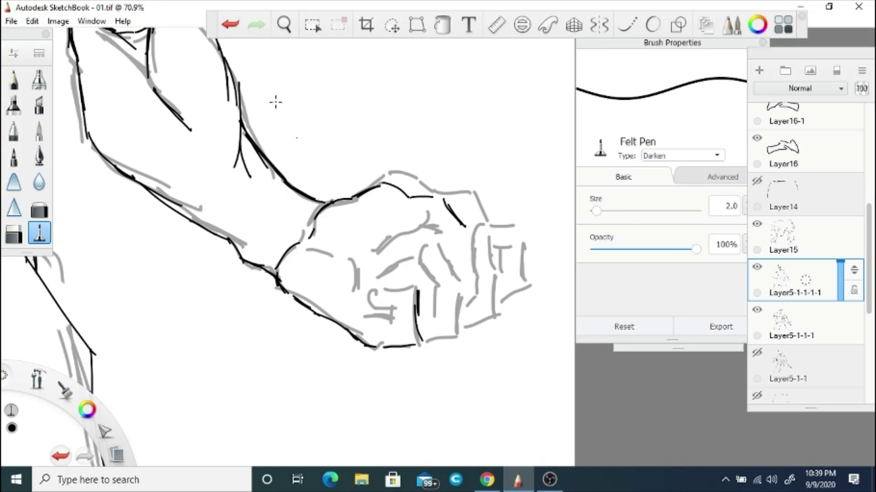
# - Ink the thumb detail and the curled finger outlines of the hand on the viewer's right
pyautogui.moveTo(364, 292)
pyautogui.mouseDown()
pyautogui.moveTo(412, 287)
pyautogui.moveTo(391, 327)
pyautogui.moveTo(392, 313)
pyautogui.mouseUp()
pyautogui.moveTo(461, 292); pyautogui.dragTo(461, 333)
pyautogui.hotkey('ctrl', 'z')
pyautogui.moveTo(440, 255); pyautogui.dragTo(464, 285)
pyautogui.moveTo(464, 326); pyautogui.dragTo(497, 315)
pyautogui.moveTo(490, 235)
pyautogui.mouseDown()
pyautogui.moveTo(498, 315)
pyautogui.moveTo(516, 258)
pyautogui.mouseUp()
pyautogui.moveTo(512, 251); pyautogui.dragTo(496, 250)
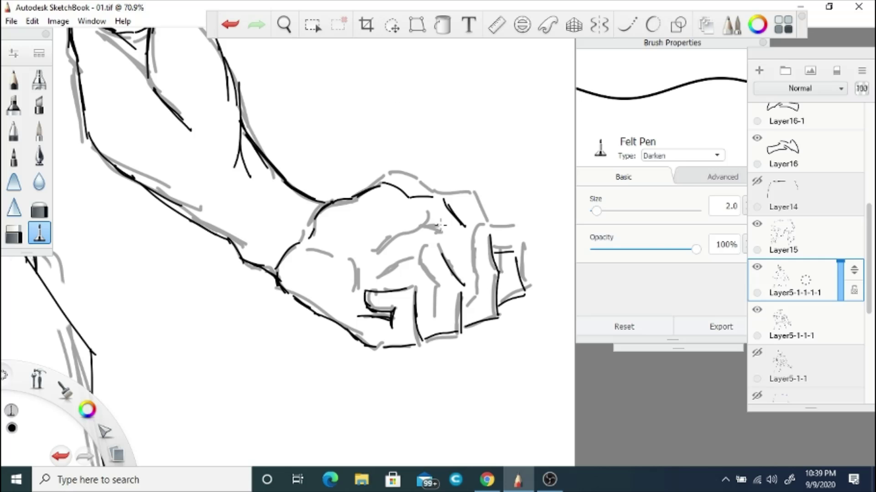
# - Strengthen the knuckle line, rework the outermost fingertip, and ink the inner hand creases and wrist tendons
pyautogui.moveTo(452, 211); pyautogui.dragTo(474, 228)
pyautogui.press('e')
pyautogui.moveTo(527, 286); pyautogui.dragTo(499, 303)
pyautogui.press('e')
pyautogui.hotkey('ctrl', 'z')
pyautogui.moveTo(498, 248)
pyautogui.mouseDown()
pyautogui.moveTo(506, 283)
pyautogui.moveTo(501, 249)
pyautogui.mouseUp()
# - Fade the hand sketch on Layer10 by lowering its opacity, and reselect Layer5-1-1-1-1 for inking
pyautogui.press('space')
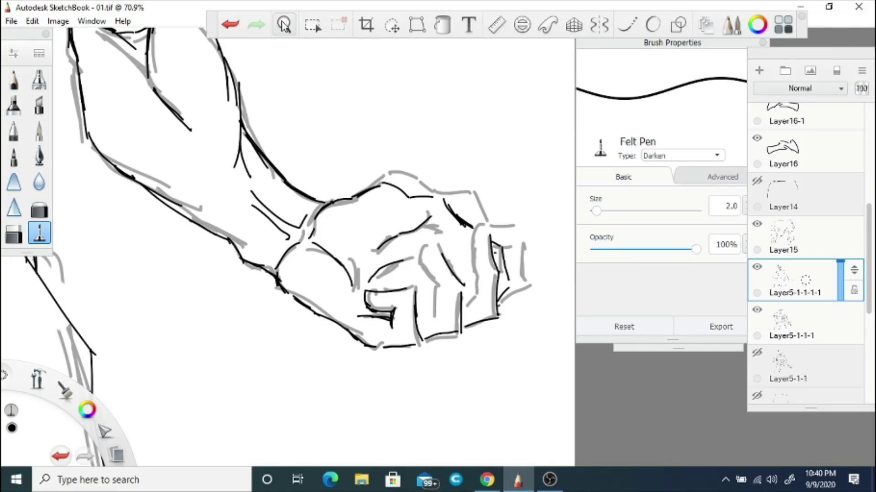
pyautogui.moveTo(307, 210); pyautogui.dragTo(333, 189)
pyautogui.scroll(-2, 794, 312)
pyautogui.scroll(8, 793, 312)
pyautogui.click(800, 222)
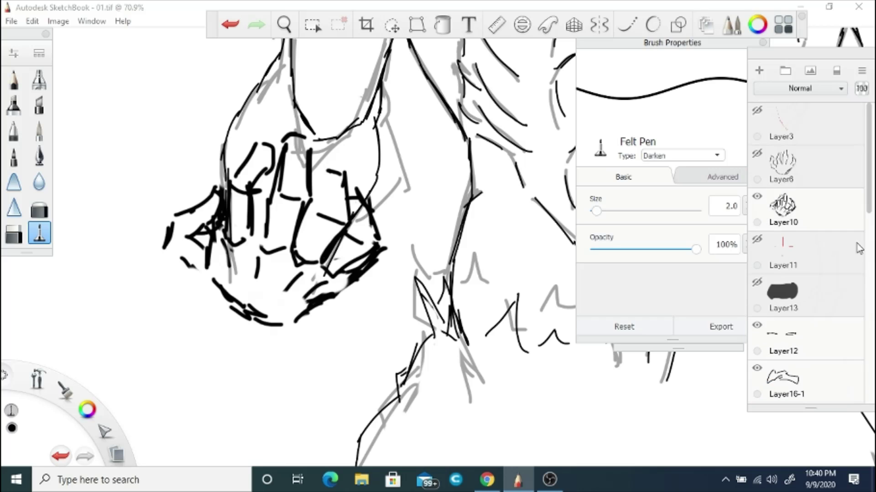
pyautogui.scroll(-2, 867, 245)
pyautogui.scroll(-3, 866, 245)
pyautogui.click(794, 344)
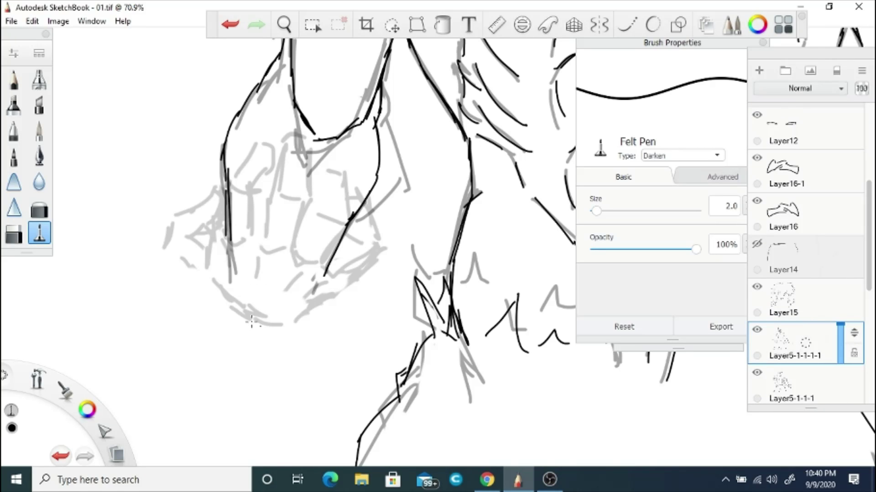
# - Ink the outer contour of the fist on the viewer's left and its first finger edges over the faded sketch
pyautogui.moveTo(225, 293)
pyautogui.mouseDown()
pyautogui.moveTo(313, 305)
pyautogui.moveTo(343, 280)
pyautogui.mouseUp()
pyautogui.moveTo(230, 309)
pyautogui.mouseDown()
pyautogui.moveTo(184, 257)
pyautogui.moveTo(175, 232)
pyautogui.mouseUp()
pyautogui.moveTo(177, 231)
pyautogui.mouseDown()
pyautogui.moveTo(211, 187)
pyautogui.moveTo(228, 186)
pyautogui.mouseUp()
pyautogui.moveTo(343, 279); pyautogui.dragTo(383, 249)
pyautogui.moveTo(369, 207)
pyautogui.mouseDown()
pyautogui.moveTo(379, 244)
pyautogui.moveTo(321, 263)
pyautogui.mouseUp()
pyautogui.moveTo(346, 185)
pyautogui.mouseDown()
pyautogui.moveTo(348, 224)
pyautogui.moveTo(292, 255)
pyautogui.mouseUp()
pyautogui.moveTo(311, 155); pyautogui.dragTo(310, 212)
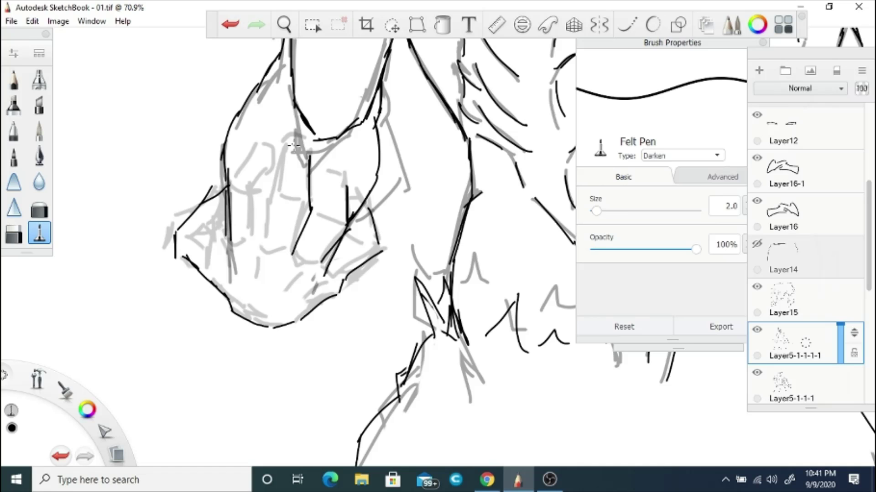
# - Ink the remaining finger edges, fingertips and knuckle creases of the fist on the viewer's left
pyautogui.moveTo(284, 150); pyautogui.dragTo(262, 254)
pyautogui.moveTo(263, 147); pyautogui.dragTo(279, 155)
pyautogui.moveTo(258, 151)
pyautogui.mouseDown()
pyautogui.moveTo(222, 201)
pyautogui.moveTo(228, 241)
pyautogui.mouseUp()
pyautogui.moveTo(259, 257); pyautogui.dragTo(311, 278)
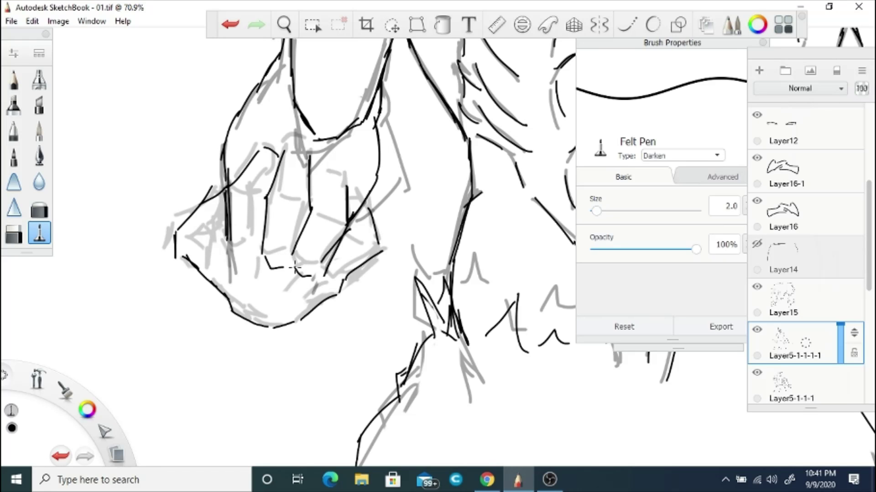
pyautogui.moveTo(226, 251); pyautogui.dragTo(254, 260)
pyautogui.moveTo(317, 215); pyautogui.dragTo(339, 226)
pyautogui.moveTo(351, 195); pyautogui.dragTo(368, 213)
pyautogui.moveTo(321, 169); pyautogui.dragTo(345, 201)
# - Hide the Layer5-1-1-1 sketch and bring the inked figure into view
pyautogui.scroll(-5, 297, 157)
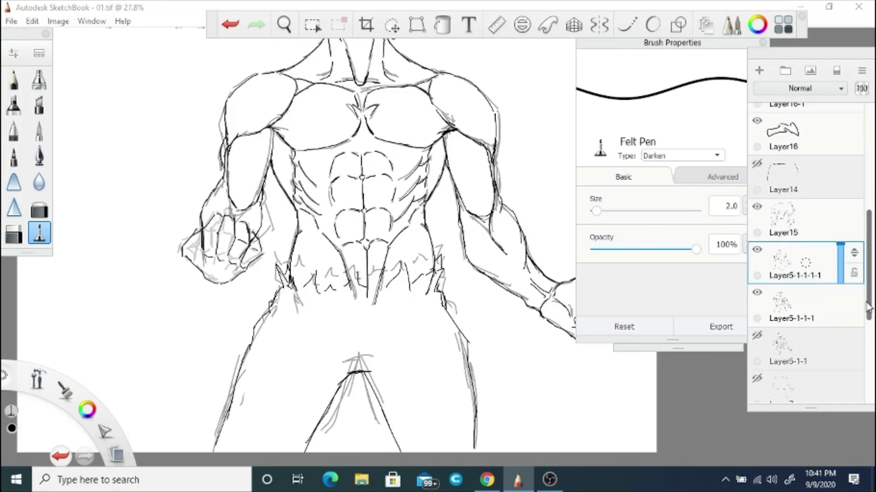
pyautogui.moveTo(297, 158); pyautogui.dragTo(354, 167)
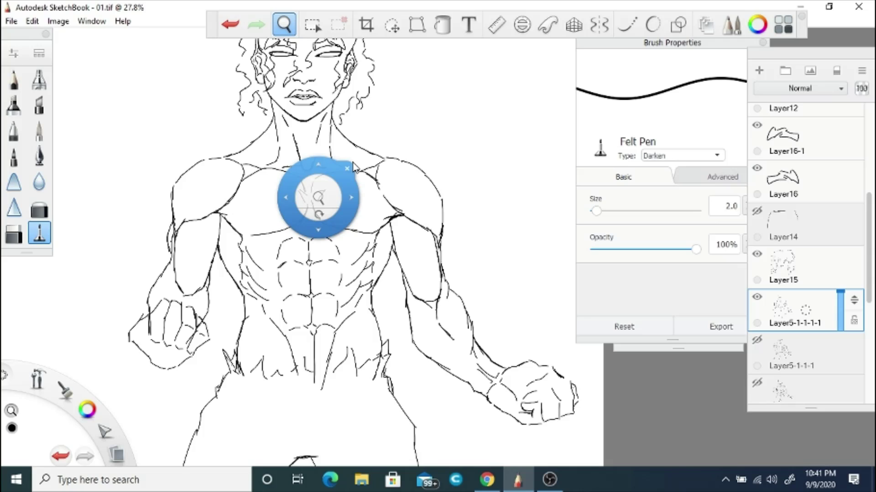
pyautogui.click(347, 169)
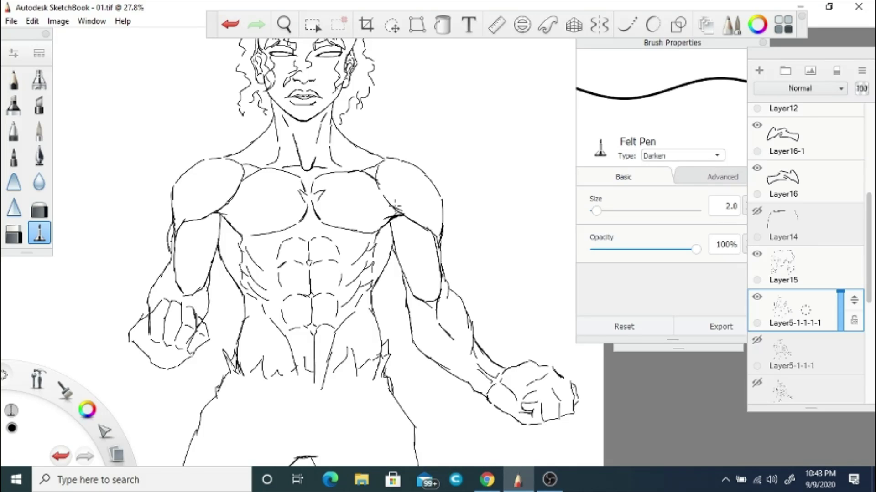
# - Erase the middle of the lower forearm contour on the viewer's right, try a new contour line, and undo that line
pyautogui.moveTo(284, 24)
pyautogui.mouseDown()
pyautogui.moveTo(280, 196)
pyautogui.moveTo(342, 323)
pyautogui.moveTo(289, 260)
pyautogui.moveTo(304, 350)
pyautogui.moveTo(371, 319)
pyautogui.moveTo(362, 236)
pyautogui.mouseUp()
pyautogui.press('e')
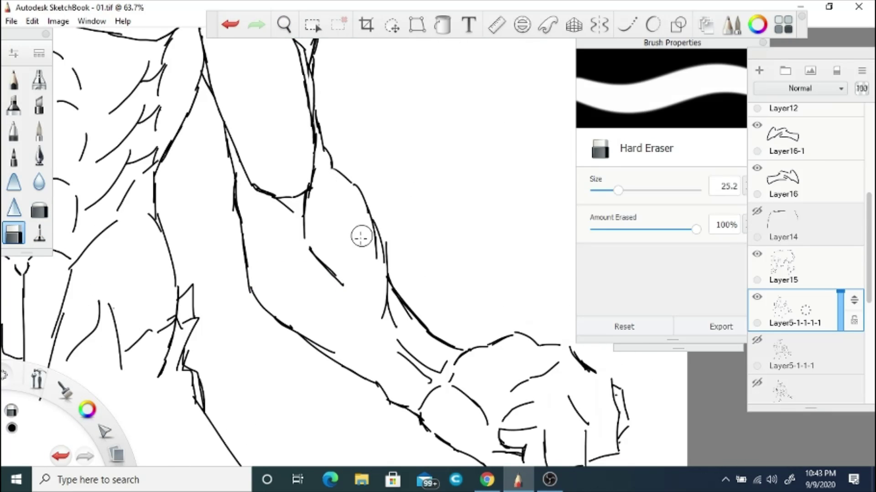
pyautogui.press('e')
pyautogui.moveTo(240, 227)
pyautogui.mouseDown()
pyautogui.moveTo(233, 173)
pyautogui.moveTo(236, 230)
pyautogui.moveTo(305, 342)
pyautogui.moveTo(254, 280)
pyautogui.moveTo(258, 139)
pyautogui.mouseUp()
pyautogui.hotkey('ctrl', 'z')
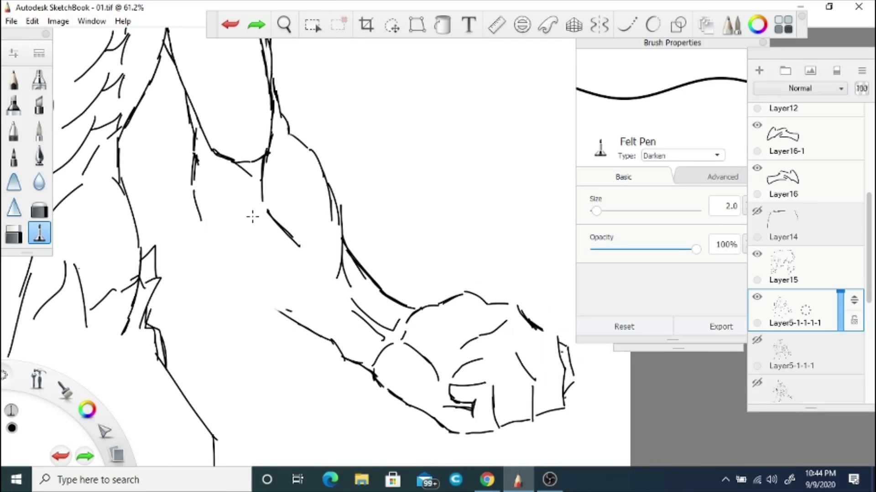
pyautogui.moveTo(203, 217); pyautogui.dragTo(287, 317)
pyautogui.moveTo(348, 186); pyautogui.dragTo(370, 223)
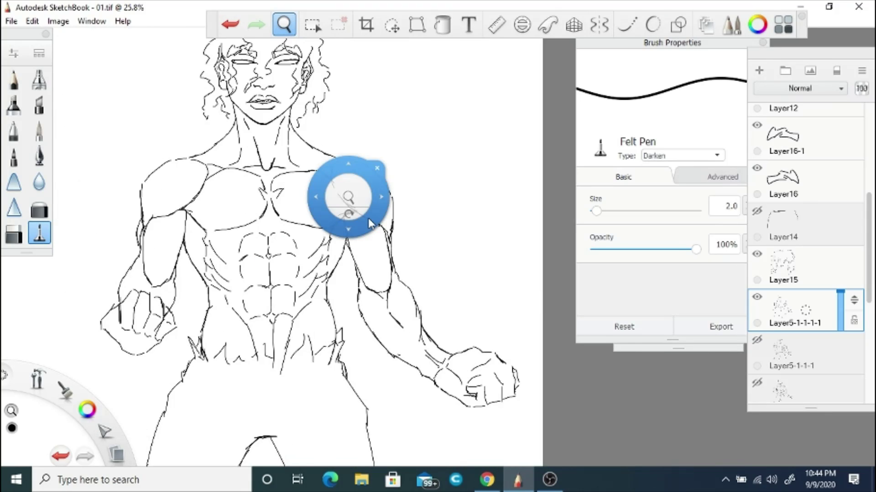
pyautogui.hotkey('ctrl', 'z')
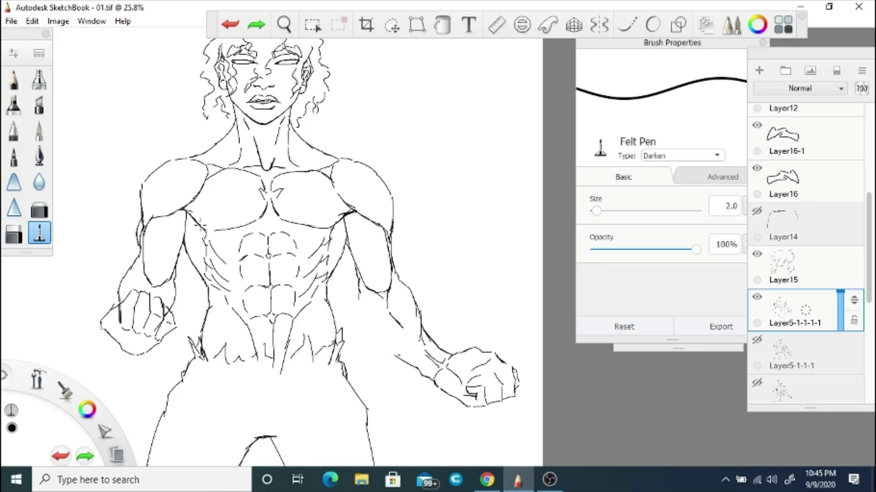
# - Ink short muscle separation lines inside the shoulder on the viewer's left with the Felt Pen
pyautogui.moveTo(284, 24); pyautogui.dragTo(292, 54)
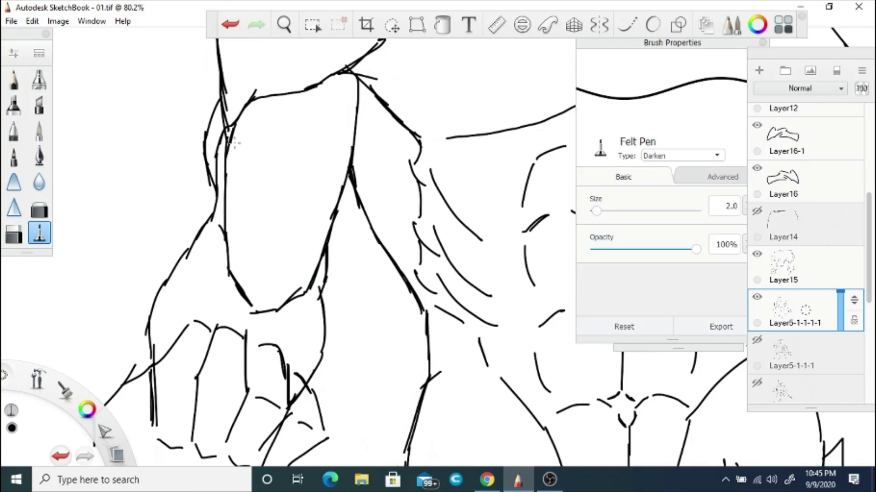
pyautogui.moveTo(332, 231)
pyautogui.mouseDown()
pyautogui.moveTo(344, 160)
pyautogui.moveTo(319, 260)
pyautogui.mouseUp()
pyautogui.moveTo(285, 24)
pyautogui.mouseDown()
pyautogui.moveTo(301, 137)
pyautogui.moveTo(332, 225)
pyautogui.moveTo(196, 140)
pyautogui.moveTo(215, 115)
pyautogui.moveTo(282, 224)
pyautogui.moveTo(322, 226)
pyautogui.moveTo(347, 196)
pyautogui.moveTo(342, 235)
pyautogui.mouseUp()
pyautogui.moveTo(329, 269); pyautogui.dragTo(307, 315)
pyautogui.moveTo(301, 322)
pyautogui.mouseDown()
pyautogui.moveTo(285, 349)
pyautogui.moveTo(297, 347)
pyautogui.mouseUp()
pyautogui.moveTo(351, 199); pyautogui.dragTo(356, 212)
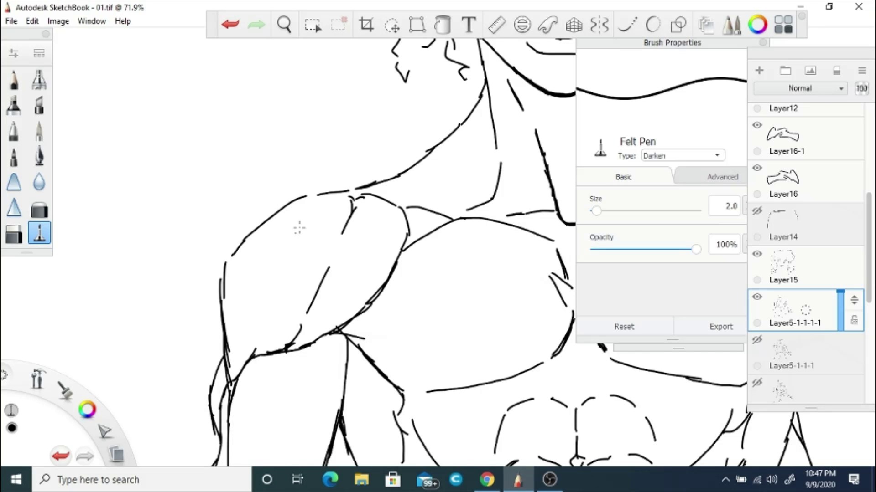
# - Clean up the top of the shoulder on the viewer's right and ink its deltoid separation lines
pyautogui.press('space')
pyautogui.moveTo(616, 256); pyautogui.dragTo(465, 250)
pyautogui.press('e')
pyautogui.press('e')
pyautogui.moveTo(602, 196)
pyautogui.mouseDown()
pyautogui.moveTo(379, 195)
pyautogui.moveTo(394, 173)
pyautogui.mouseUp()
pyautogui.moveTo(391, 172)
pyautogui.mouseDown()
pyautogui.moveTo(409, 174)
pyautogui.moveTo(405, 200)
pyautogui.moveTo(456, 271)
pyautogui.mouseUp()
pyautogui.moveTo(456, 273); pyautogui.dragTo(484, 345)
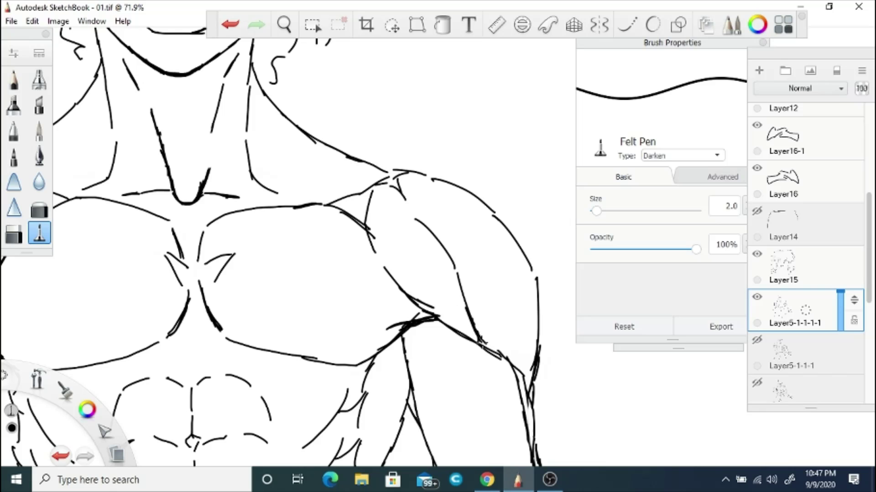
# - On a new layer, sketch red shoulder and elbow joints with bone guidelines down to the wrist using the Ballpoint Pen
pyautogui.press('space')
pyautogui.moveTo(345, 315); pyautogui.dragTo(335, 359)
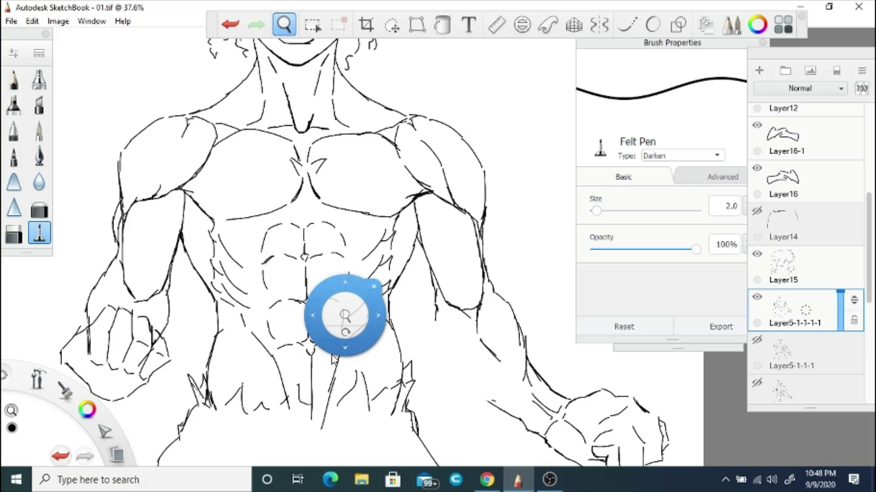
pyautogui.hotkey('ctrl', 'shift', 'n')
pyautogui.click(13, 130)
pyautogui.moveTo(445, 155)
pyautogui.mouseDown()
pyautogui.moveTo(476, 314)
pyautogui.moveTo(531, 390)
pyautogui.mouseUp()
pyautogui.moveTo(486, 323); pyautogui.dragTo(550, 406)
pyautogui.moveTo(456, 274); pyautogui.dragTo(354, 248)
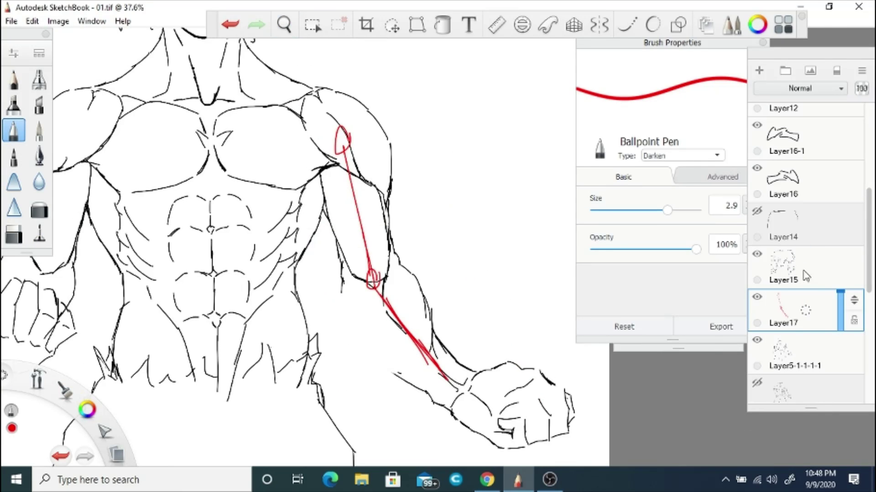
# - Reselect Layer5-1-1-1-1 and redraw the lower forearm contour on the viewer's right in black Felt Pen, following the red guide
pyautogui.click(794, 353)
pyautogui.click(40, 232)
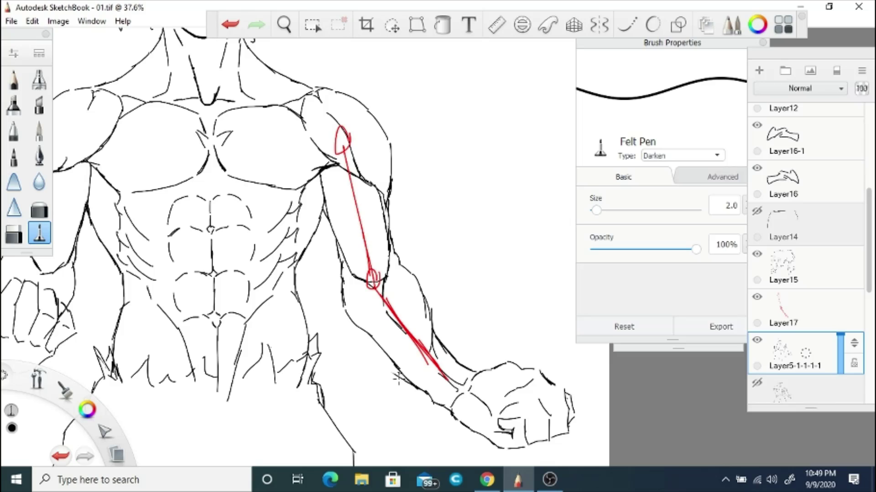
pyautogui.press('e')
pyautogui.moveTo(393, 373); pyautogui.dragTo(427, 393)
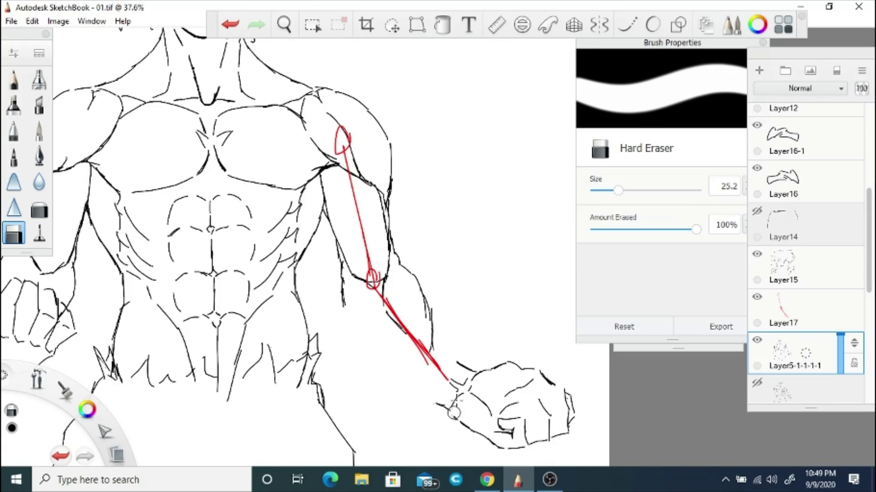
pyautogui.press('e')
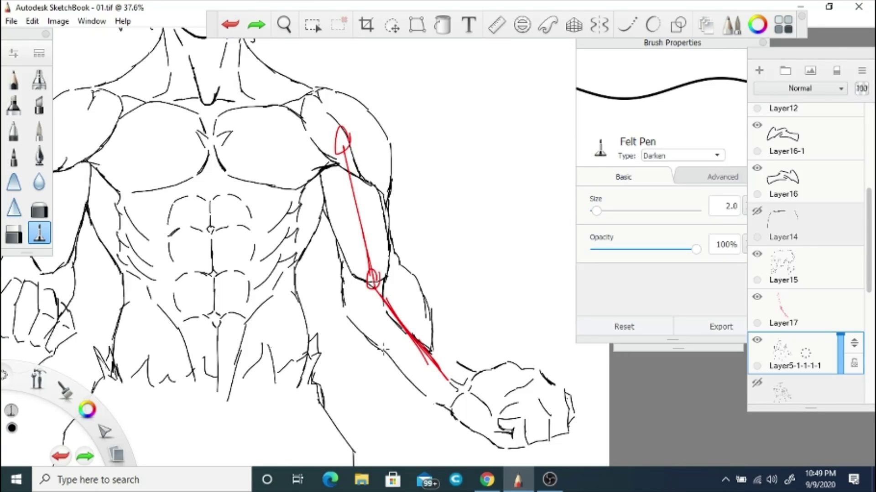
# - Hide the red guide on Layer17, and erase and re-ink the forearm muscle line running towards the wrist
pyautogui.click(757, 297)
pyautogui.press('e')
pyautogui.moveTo(380, 310); pyautogui.dragTo(445, 368)
pyautogui.press('e')
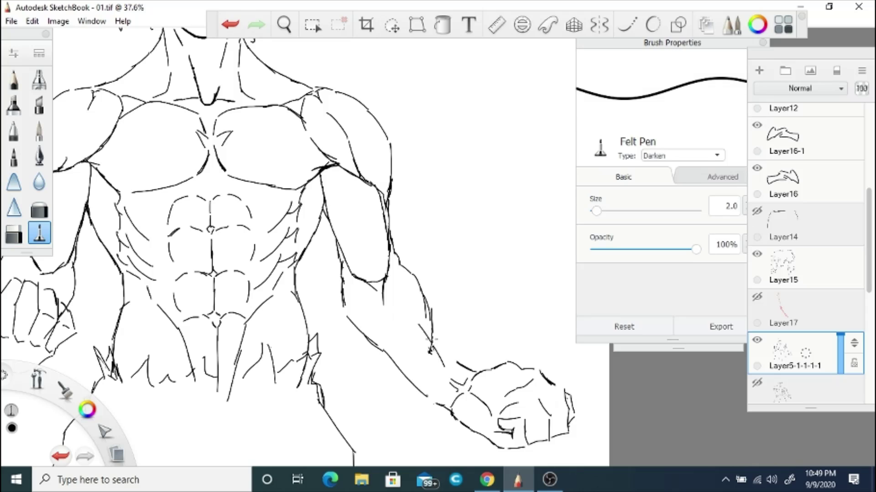
pyautogui.hotkey('ctrl', 'z')
pyautogui.moveTo(412, 319); pyautogui.dragTo(432, 354)
# - Erase the wrist lines, lasso the hand on the viewer's right, and shift it towards the forearm
pyautogui.press('e')
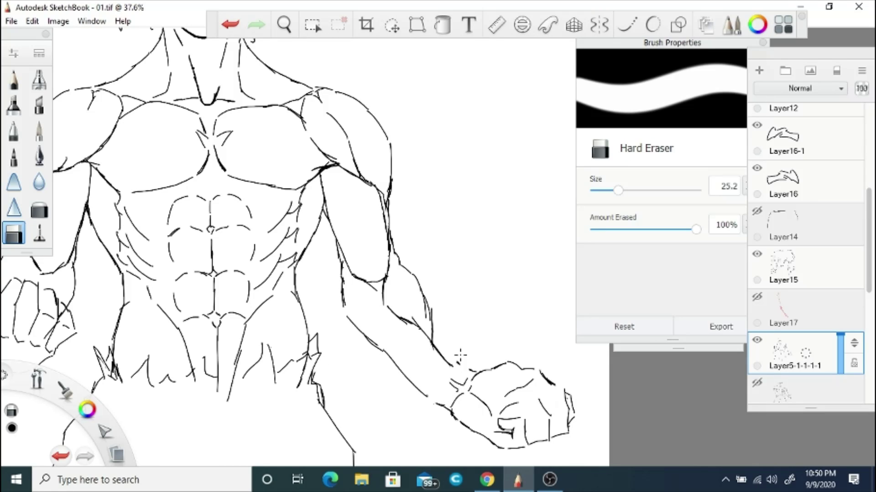
pyautogui.press('e')
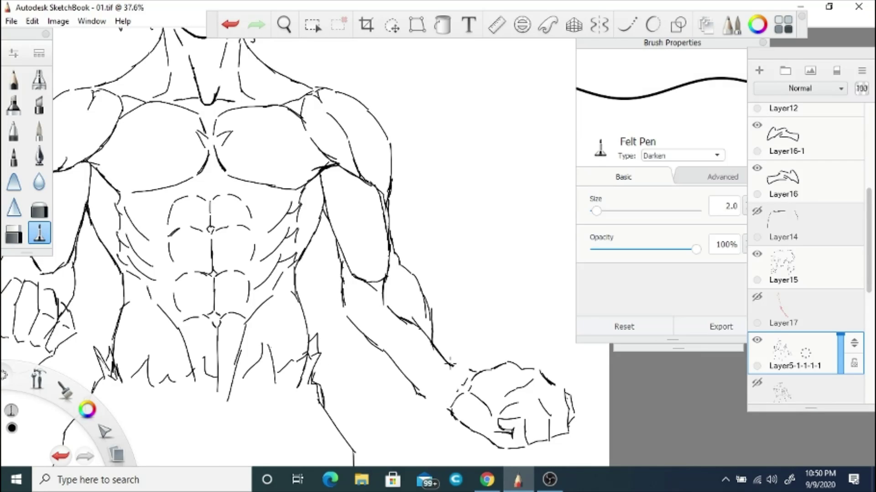
pyautogui.press('v')
pyautogui.moveTo(456, 390); pyautogui.dragTo(479, 360)
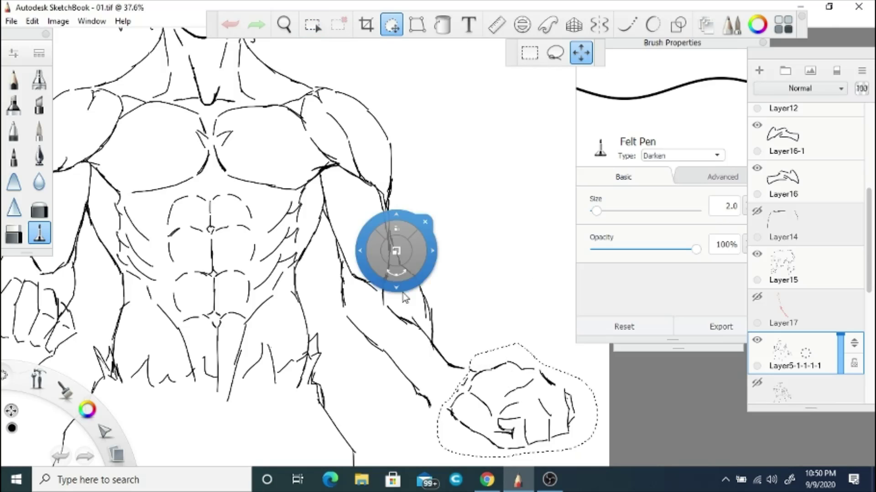
pyautogui.moveTo(390, 286); pyautogui.dragTo(387, 287)
# - Erase the whole hand on the viewer's right with the Hard Eraser at size 72.2
pyautogui.press('space')
pyautogui.moveTo(453, 312); pyautogui.dragTo(303, 196)
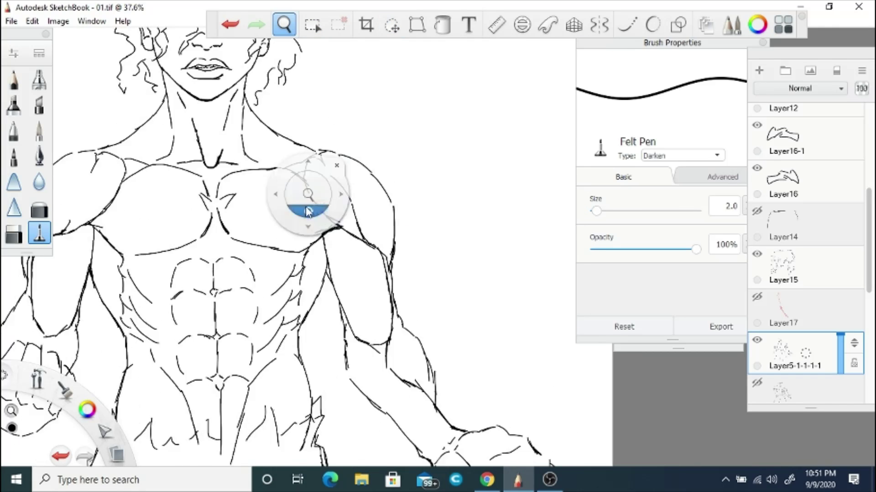
pyautogui.moveTo(371, 244); pyautogui.dragTo(440, 202)
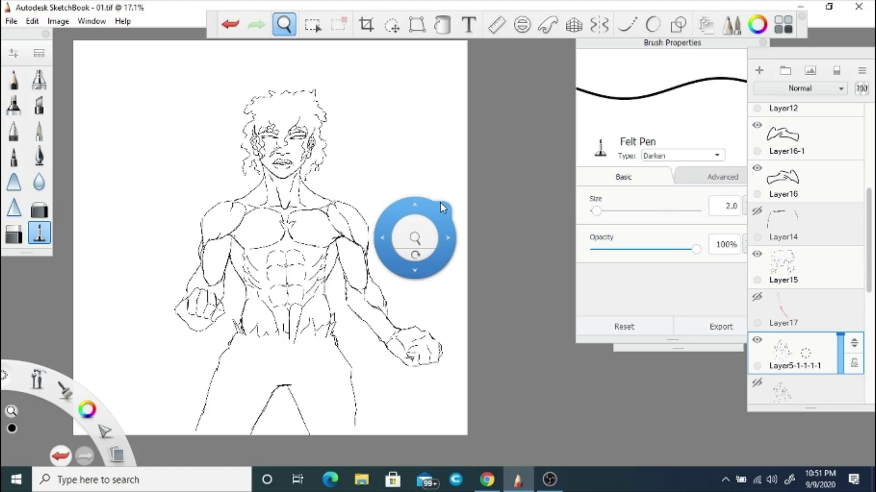
pyautogui.moveTo(440, 202); pyautogui.dragTo(320, 304)
pyautogui.press('e')
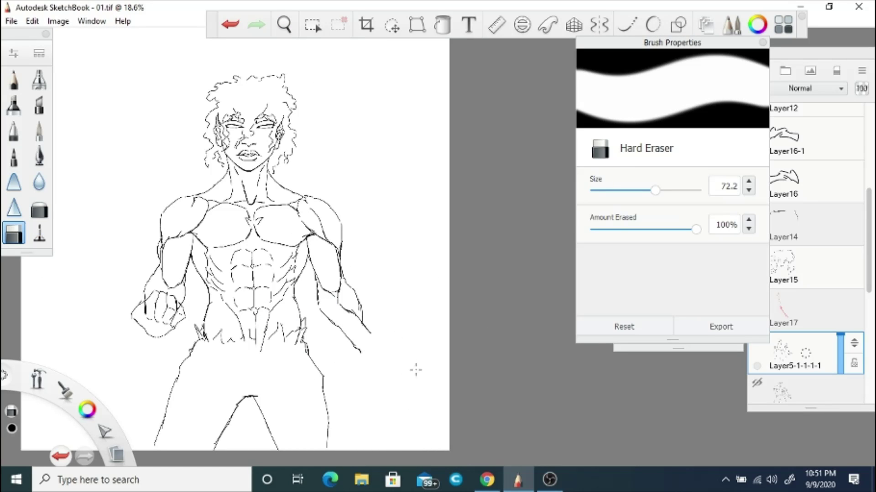
# - Erase the top of the hair on Layer15 and re-ink its curly outline with the Felt Pen
pyautogui.press('space')
pyautogui.moveTo(279, 246); pyautogui.dragTo(289, 147)
pyautogui.press('e')
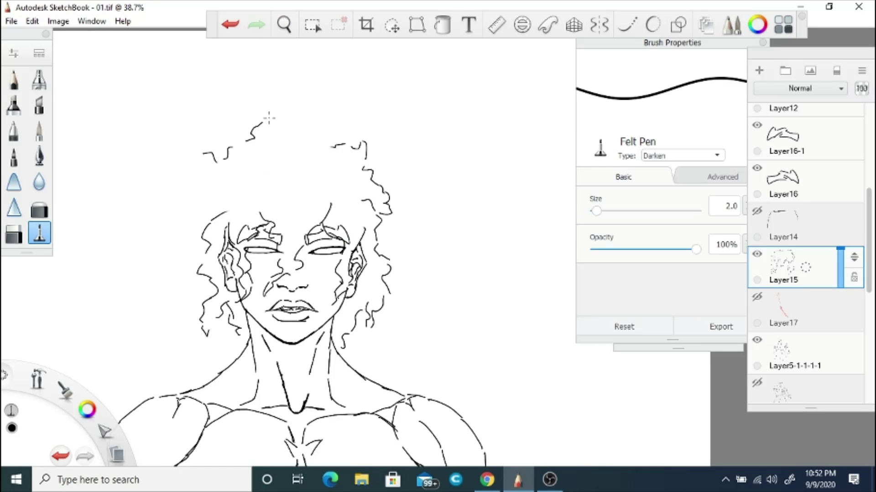
pyautogui.click(284, 25)
pyautogui.moveTo(301, 347); pyautogui.dragTo(307, 189)
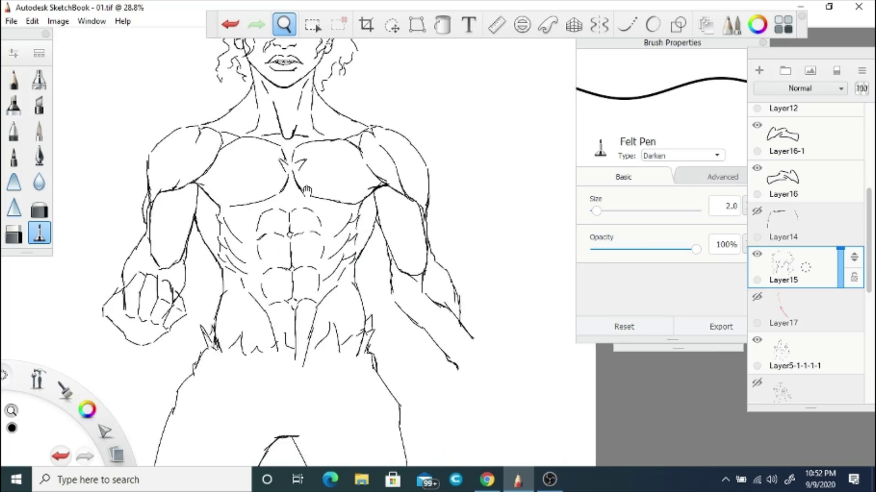
# - Save the drawing and bring the head and torso back into view
pyautogui.press('space')
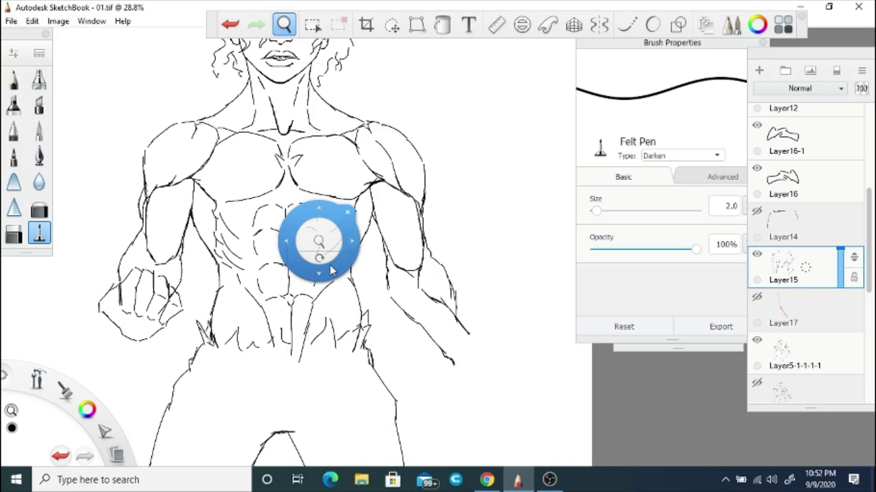
pyautogui.hotkey('ctrl', 's')
pyautogui.press('space')
pyautogui.moveTo(295, 133); pyautogui.dragTo(313, 215)
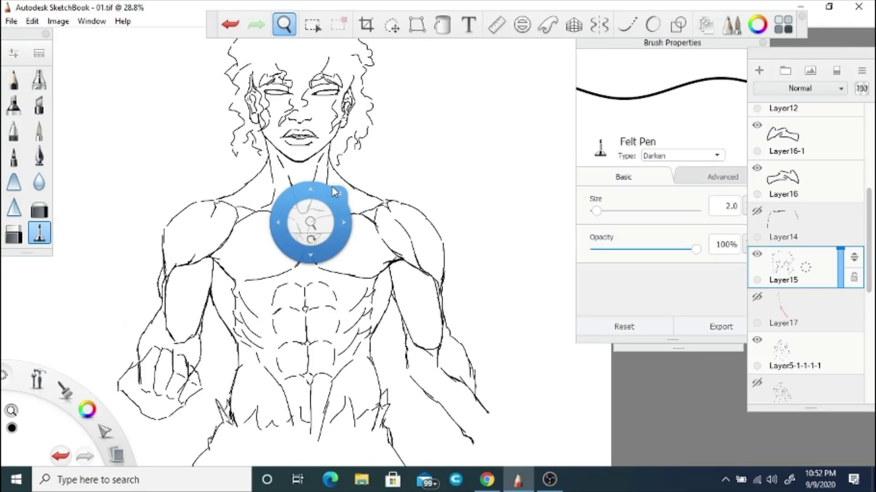
pyautogui.scroll(-2, 805, 255)
pyautogui.click(793, 287)
pyautogui.click(19, 129)
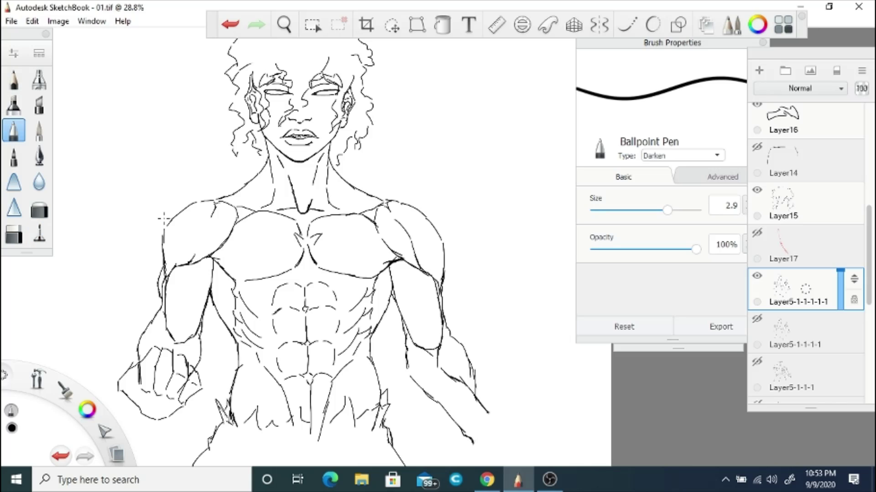
pyautogui.click(40, 155)
pyautogui.click(231, 25)
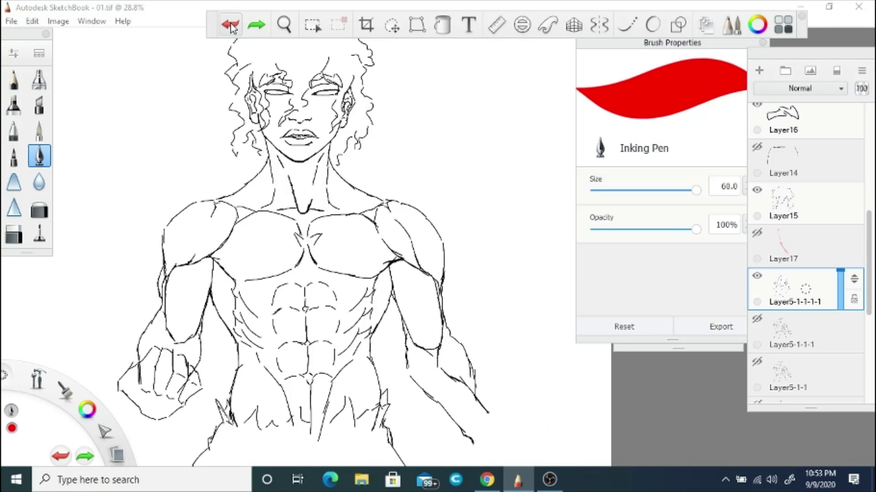
pyautogui.click(230, 26)
pyautogui.click(231, 25)
# - Toggle Layer5-1-1-1-1 off and on to check its contents, and return to the black Felt Pen
pyautogui.click(771, 289)
pyautogui.click(756, 276)
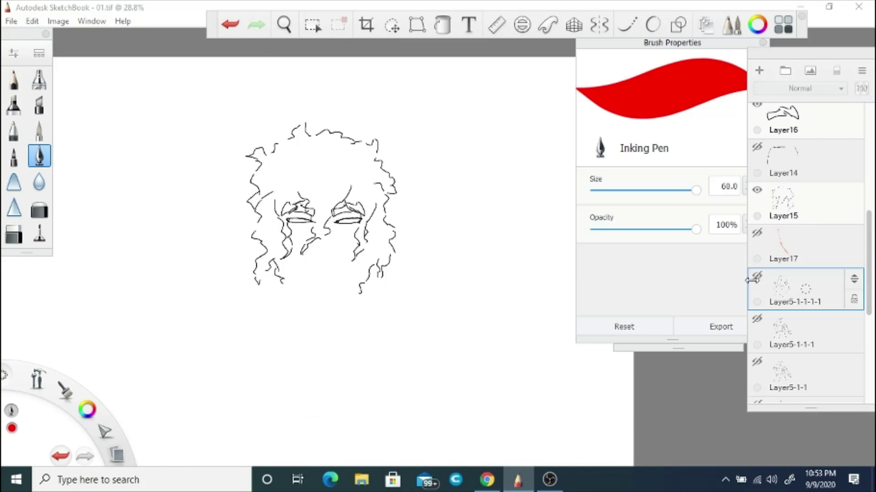
pyautogui.click(757, 277)
pyautogui.click(39, 233)
# - Reinforce the elbow and forearm contour lines of the arm on the viewer's left
pyautogui.press('space')
pyautogui.moveTo(359, 427)
pyautogui.mouseDown()
pyautogui.moveTo(336, 256)
pyautogui.moveTo(343, 203)
pyautogui.mouseUp()
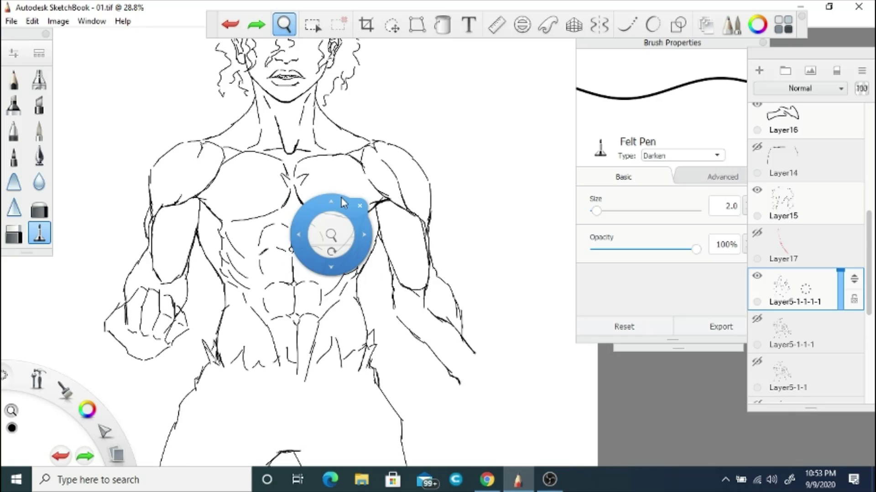
pyautogui.moveTo(306, 155); pyautogui.dragTo(310, 105)
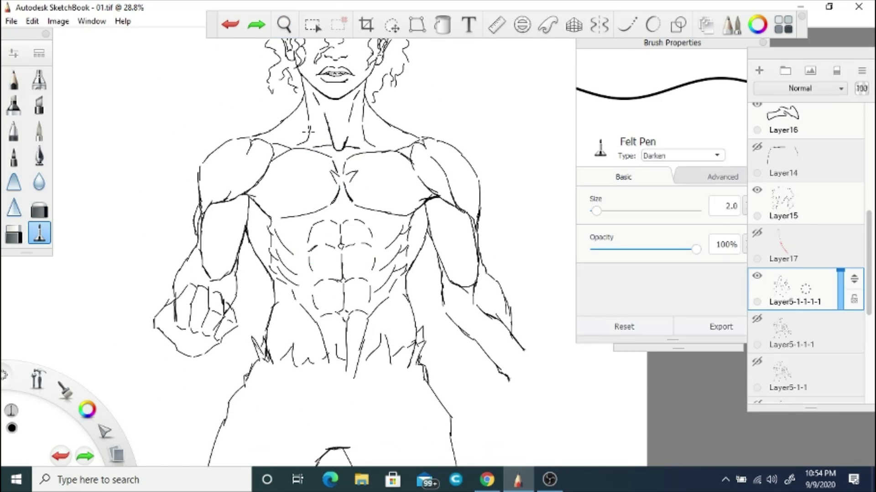
pyautogui.scroll(4, 255, 311)
pyautogui.moveTo(234, 283); pyautogui.dragTo(253, 325)
pyautogui.moveTo(263, 332); pyautogui.dragTo(279, 319)
pyautogui.moveTo(182, 307); pyautogui.dragTo(175, 365)
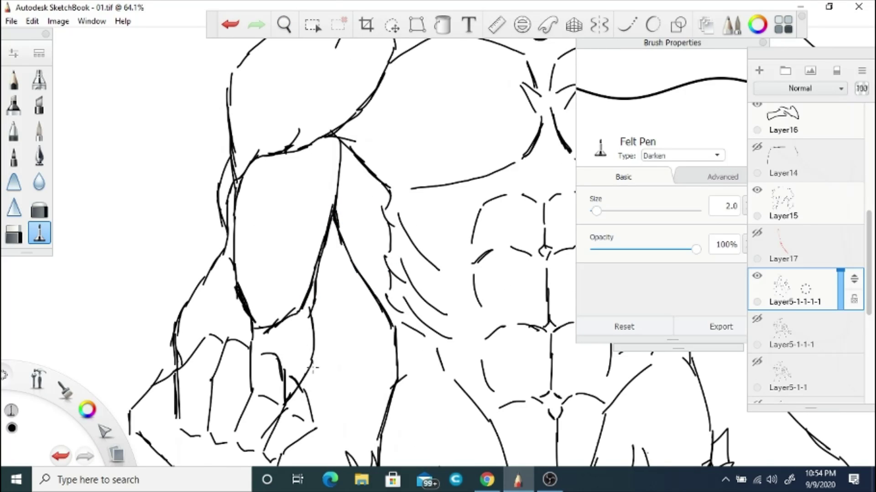
pyautogui.press('e')
pyautogui.press('e')
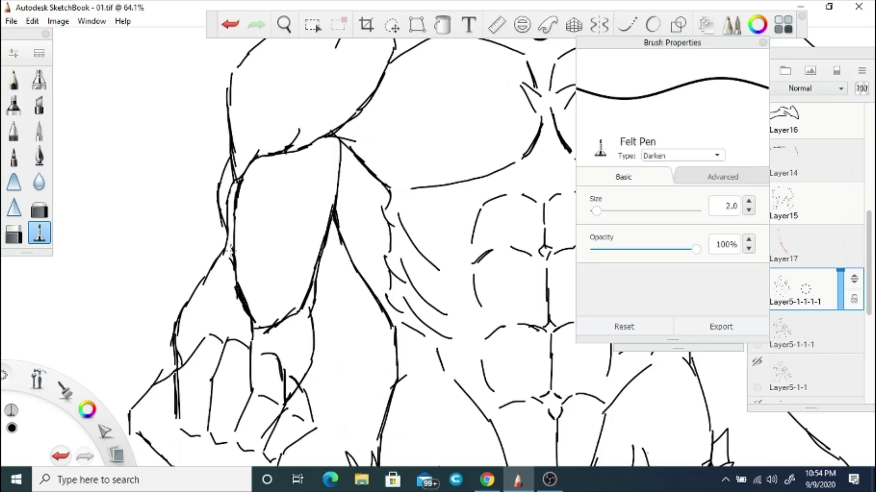
# - Clean up the outer elbow contour of the arm on the viewer's right with the Hard Eraser
pyautogui.press('space')
pyautogui.moveTo(440, 244); pyautogui.dragTo(52, 196)
pyautogui.press('e')
pyautogui.hotkey('ctrl', 'z')
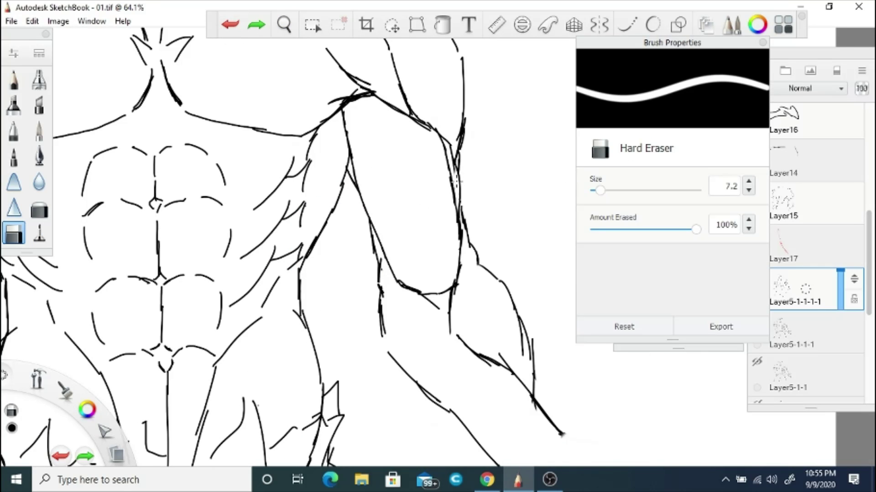
pyautogui.moveTo(457, 182)
pyautogui.mouseDown()
pyautogui.moveTo(460, 197)
pyautogui.moveTo(438, 201)
pyautogui.moveTo(426, 185)
pyautogui.moveTo(385, 188)
pyautogui.moveTo(408, 191)
pyautogui.mouseUp()
pyautogui.press('space')
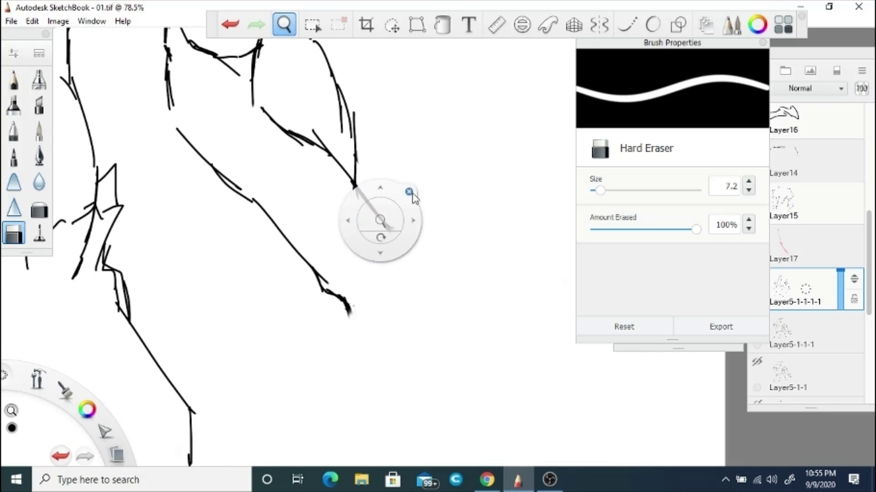
# - Show Layer7's blue guide and sketch the wrist of the arm on the viewer's right in red Felt Pen on Layer18
pyautogui.click(39, 233)
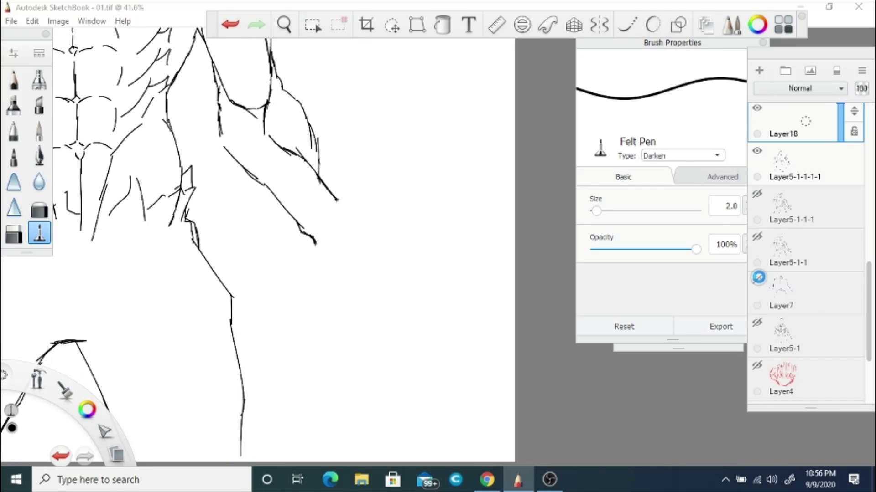
pyautogui.click(88, 410)
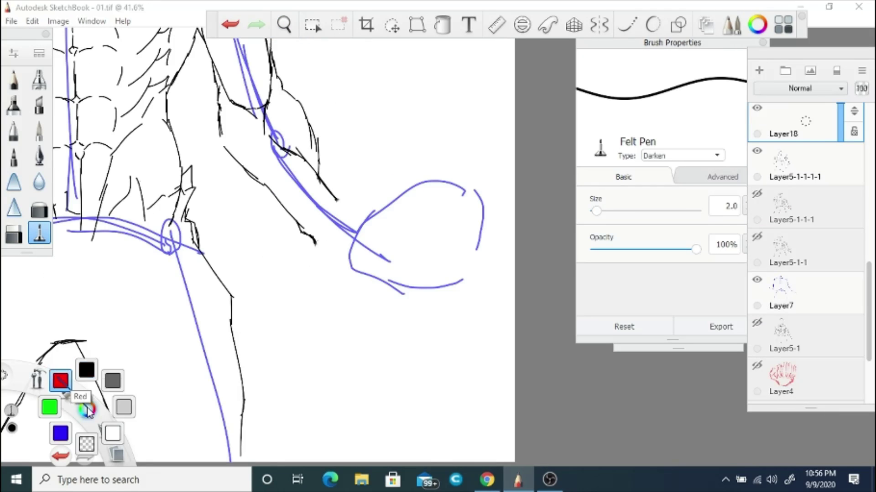
pyautogui.moveTo(319, 176)
pyautogui.mouseDown()
pyautogui.moveTo(334, 210)
pyautogui.moveTo(350, 206)
pyautogui.moveTo(336, 235)
pyautogui.mouseUp()
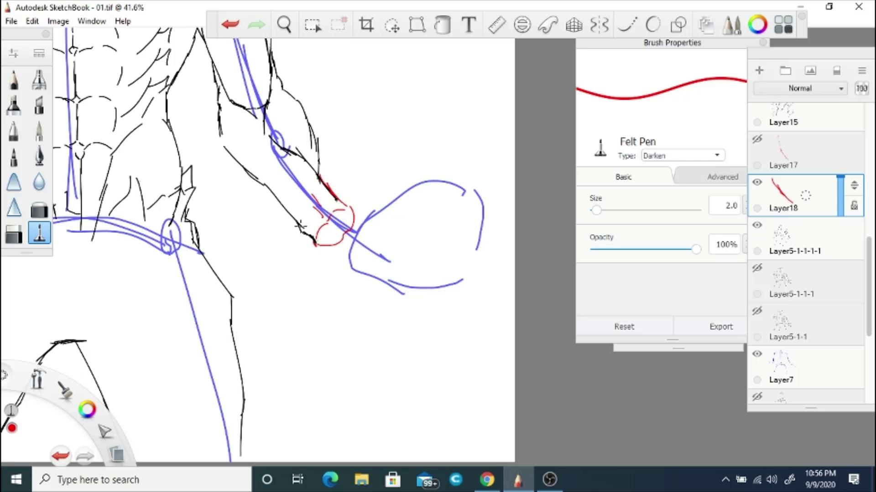
# - Rough out the fist in red on Layer18, blocking in the palm edge, knuckle line and finger divisions
pyautogui.moveTo(343, 264); pyautogui.dragTo(438, 275)
pyautogui.moveTo(445, 235); pyautogui.dragTo(446, 269)
pyautogui.moveTo(381, 240); pyautogui.dragTo(382, 262)
pyautogui.moveTo(405, 211); pyautogui.dragTo(404, 253)
pyautogui.moveTo(419, 224); pyautogui.dragTo(418, 257)
pyautogui.moveTo(361, 222); pyautogui.dragTo(402, 210)
pyautogui.moveTo(417, 221); pyautogui.dragTo(445, 242)
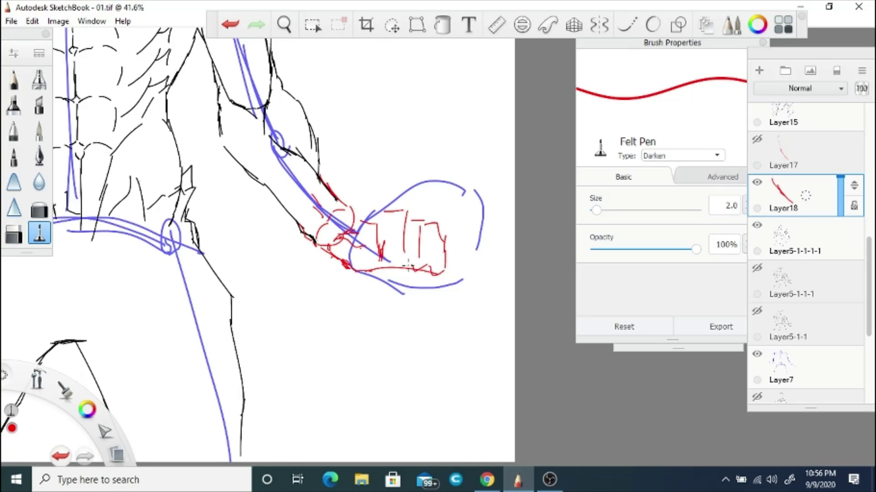
pyautogui.moveTo(409, 266)
pyautogui.mouseDown()
pyautogui.moveTo(387, 273)
pyautogui.moveTo(395, 272)
pyautogui.mouseUp()
# - Ink the fist's outline, fingers and knuckles in black Felt Pen on Layer5-1-1-1-1 over the red sketch
pyautogui.click(821, 237)
pyautogui.moveTo(361, 178)
pyautogui.mouseDown()
pyautogui.moveTo(265, 233)
pyautogui.moveTo(351, 299)
pyautogui.moveTo(436, 302)
pyautogui.moveTo(485, 246)
pyautogui.moveTo(468, 285)
pyautogui.mouseUp()
pyautogui.click(231, 24)
pyautogui.click(87, 409)
pyautogui.moveTo(458, 223)
pyautogui.mouseDown()
pyautogui.moveTo(475, 238)
pyautogui.moveTo(444, 289)
pyautogui.mouseUp()
pyautogui.moveTo(415, 219); pyautogui.dragTo(435, 231)
pyautogui.moveTo(413, 283); pyautogui.dragTo(374, 237)
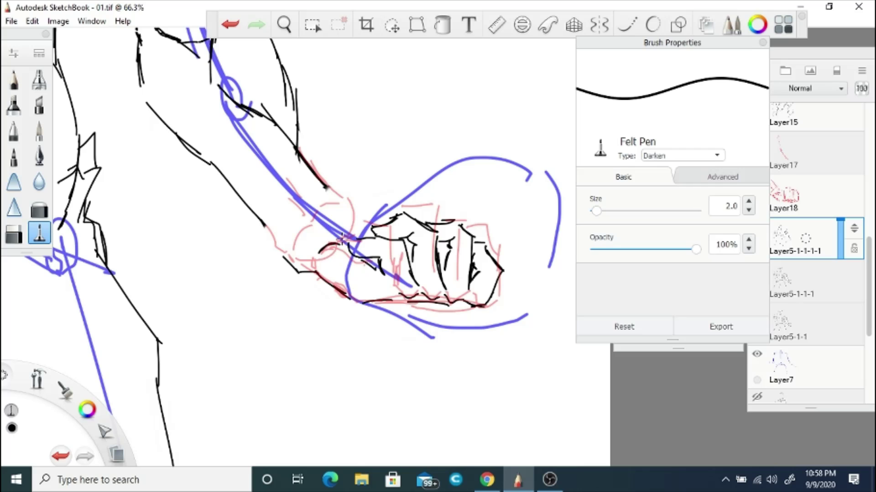
pyautogui.moveTo(403, 215); pyautogui.dragTo(484, 240)
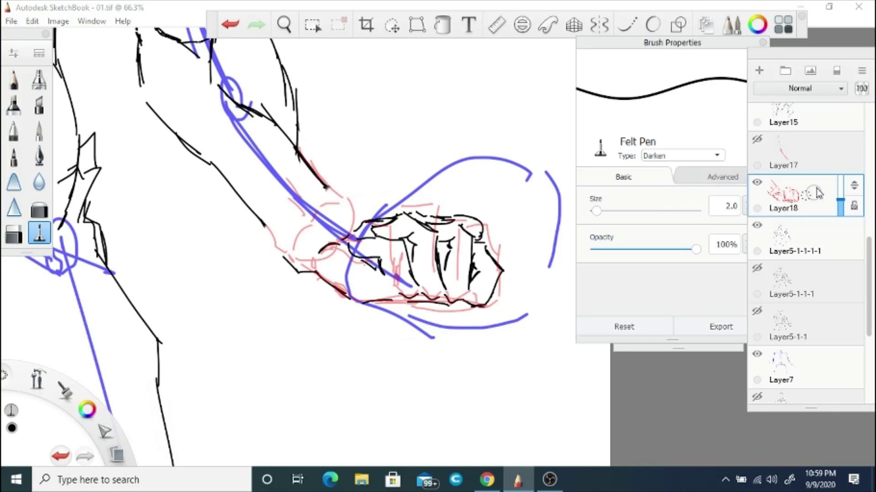
# - Hide the Layer18 and Layer7 guides and lasso-select the inked fist on Layer5-1-1-1-1
pyautogui.click(757, 182)
pyautogui.click(757, 355)
pyautogui.click(284, 25)
pyautogui.moveTo(302, 189); pyautogui.dragTo(295, 147)
pyautogui.click(312, 24)
pyautogui.moveTo(346, 299); pyautogui.dragTo(436, 291)
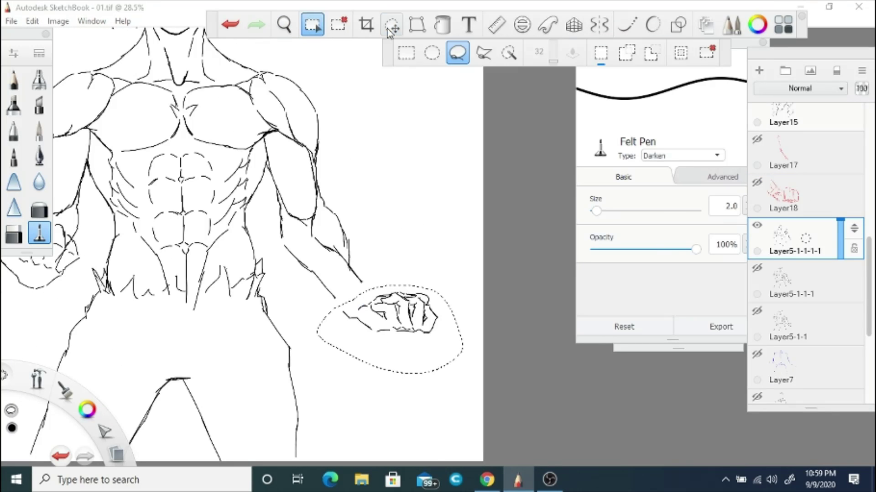
# - Move the selected left fist with Quick Transform so it sits at the end of the figure's forearm
pyautogui.click(391, 24)
pyautogui.moveTo(406, 261)
pyautogui.mouseDown()
pyautogui.moveTo(404, 299)
pyautogui.moveTo(474, 361)
pyautogui.mouseUp()
pyautogui.click(757, 354)
pyautogui.click(757, 354)
pyautogui.click(283, 24)
pyautogui.moveTo(371, 230); pyautogui.dragTo(378, 214)
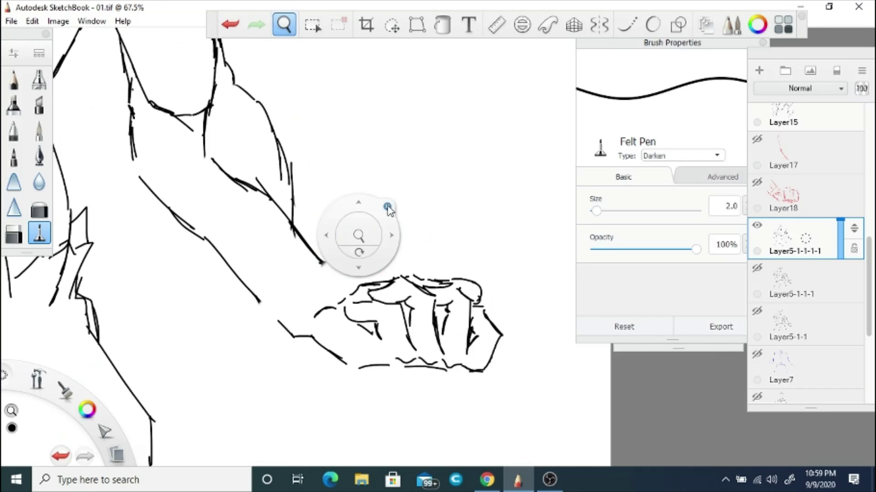
# - Erase stray marks at the left wrist and redraw the lines joining the forearm to the fist
pyautogui.press('e')
pyautogui.moveTo(307, 332); pyautogui.dragTo(301, 336)
pyautogui.press('e')
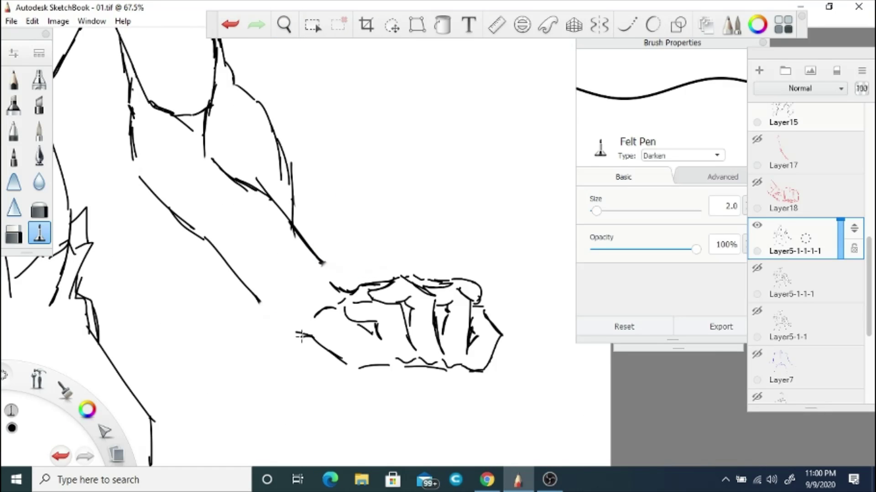
pyautogui.moveTo(290, 225)
pyautogui.mouseDown()
pyautogui.moveTo(325, 264)
pyautogui.moveTo(307, 287)
pyautogui.moveTo(328, 279)
pyautogui.mouseUp()
# - Lasso the left fist and wrist and reposition them against the forearm with Quick Transform
pyautogui.click(313, 24)
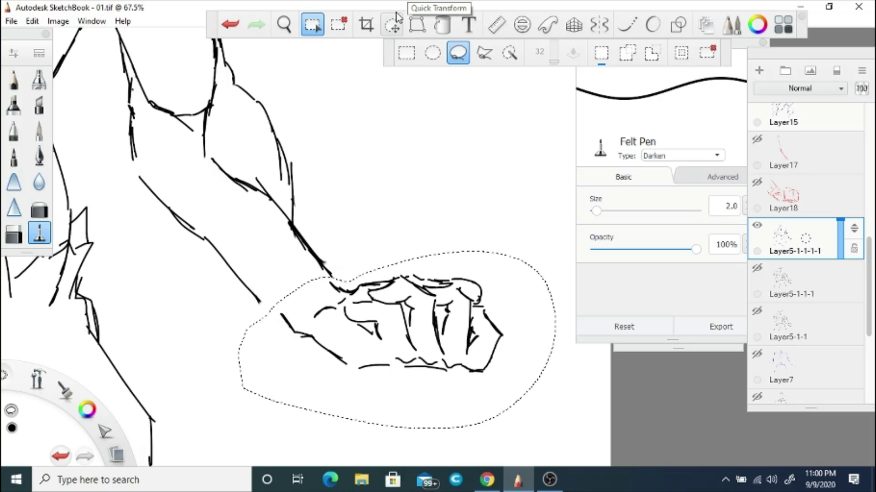
pyautogui.click(284, 24)
pyautogui.moveTo(333, 190); pyautogui.dragTo(335, 206)
pyautogui.press('v')
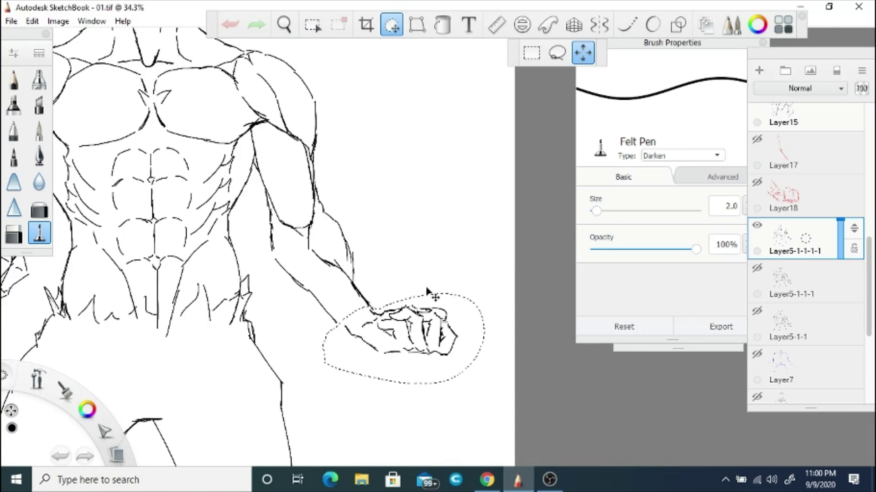
pyautogui.click(502, 322)
# - Clean up the left forearm's contours and redraw them as continuous lines down to the wrist, adding muscle strokes near the elbow
pyautogui.scroll(5, 405, 319)
pyautogui.press('e')
pyautogui.press('e')
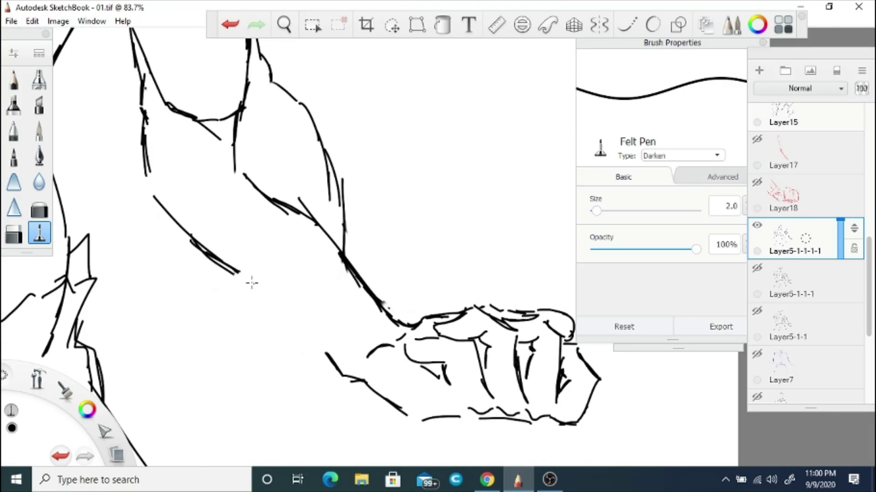
pyautogui.press('e')
pyautogui.press('e')
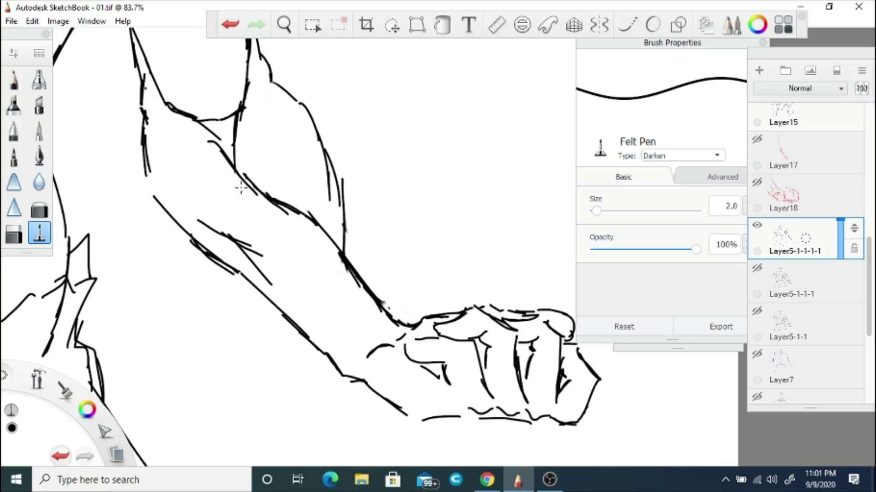
# - Draw short inner strokes along the left fist's fingers and knuckles to define their folds
pyautogui.press('space')
pyautogui.moveTo(308, 286); pyautogui.dragTo(313, 300)
pyautogui.scroll(7, 433, 356)
pyautogui.moveTo(349, 224); pyautogui.dragTo(335, 259)
pyautogui.moveTo(392, 207); pyautogui.dragTo(398, 240)
pyautogui.moveTo(464, 215); pyautogui.dragTo(456, 242)
pyautogui.moveTo(511, 265); pyautogui.dragTo(497, 294)
pyautogui.moveTo(398, 241); pyautogui.dragTo(400, 268)
pyautogui.moveTo(452, 265); pyautogui.dragTo(453, 296)
# - Erase the rough fingertip marks on the left fist and redraw its finger creases and lower edge
pyautogui.press('e')
pyautogui.moveTo(465, 326); pyautogui.dragTo(415, 319)
pyautogui.press('e')
pyautogui.moveTo(460, 301)
pyautogui.mouseDown()
pyautogui.moveTo(445, 332)
pyautogui.moveTo(506, 273)
pyautogui.moveTo(476, 224)
pyautogui.moveTo(501, 266)
pyautogui.mouseUp()
pyautogui.press('e')
pyautogui.press('e')
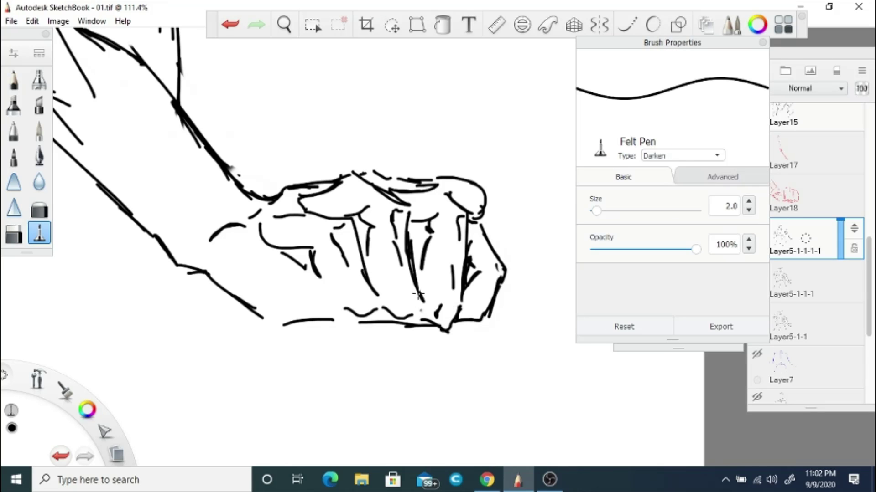
pyautogui.moveTo(419, 294)
pyautogui.mouseDown()
pyautogui.moveTo(388, 311)
pyautogui.moveTo(353, 308)
pyautogui.moveTo(460, 314)
pyautogui.moveTo(323, 321)
pyautogui.mouseUp()
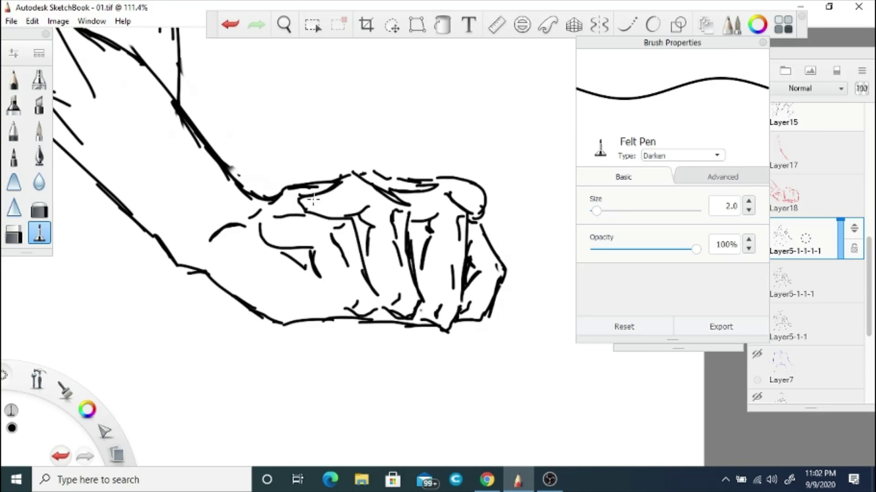
# - Draw finger and knuckle lines on the figure's right hand
pyautogui.moveTo(313, 199)
pyautogui.mouseDown()
pyautogui.moveTo(268, 117)
pyautogui.moveTo(226, 313)
pyautogui.moveTo(249, 328)
pyautogui.mouseUp()
pyautogui.moveTo(296, 310)
pyautogui.mouseDown()
pyautogui.moveTo(275, 337)
pyautogui.moveTo(298, 337)
pyautogui.mouseUp()
pyautogui.moveTo(348, 203)
pyautogui.mouseDown()
pyautogui.moveTo(381, 260)
pyautogui.moveTo(342, 324)
pyautogui.mouseUp()
pyautogui.moveTo(342, 324); pyautogui.dragTo(303, 350)
# - Erase the overlapping upper outlines of the right hand and try redrawing its edge strokes
pyautogui.press('e')
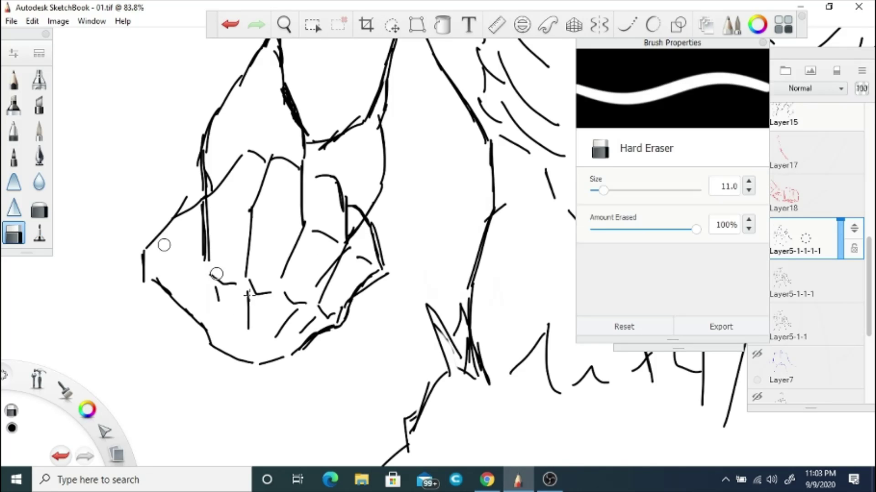
pyautogui.moveTo(367, 296); pyautogui.dragTo(374, 221)
pyautogui.moveTo(338, 267); pyautogui.dragTo(329, 292)
pyautogui.moveTo(206, 200); pyautogui.dragTo(208, 253)
pyautogui.moveTo(347, 224)
pyautogui.mouseDown()
pyautogui.moveTo(353, 230)
pyautogui.moveTo(283, 166)
pyautogui.moveTo(227, 176)
pyautogui.moveTo(178, 209)
pyautogui.mouseUp()
pyautogui.press('e')
pyautogui.moveTo(203, 317); pyautogui.dragTo(206, 276)
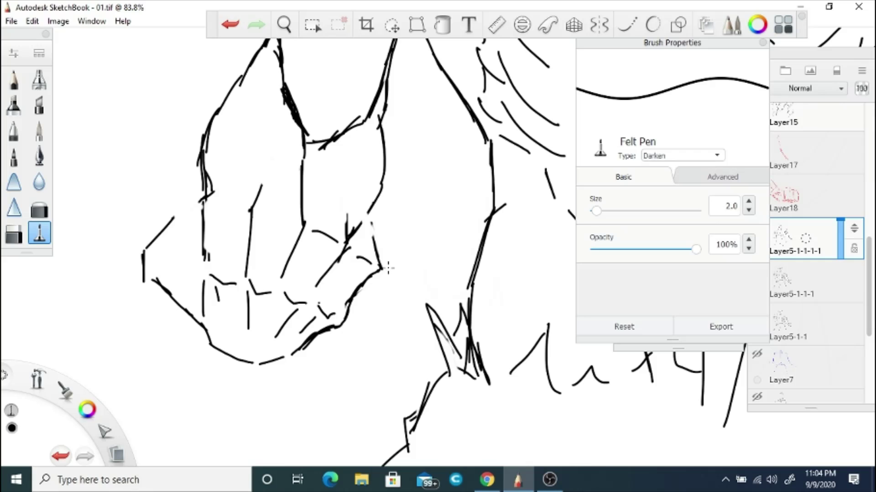
pyautogui.hotkey('ctrl', 'z')
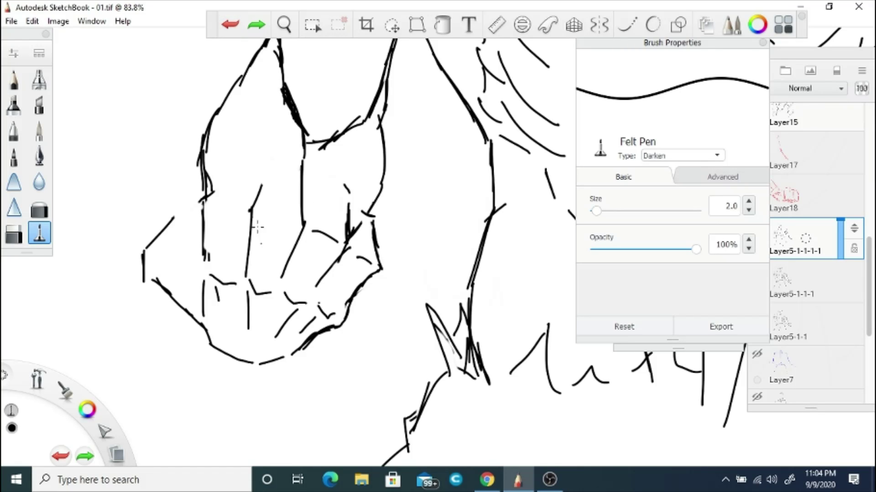
# - Erase the long finger lines across the back of the right hand
pyautogui.press('e')
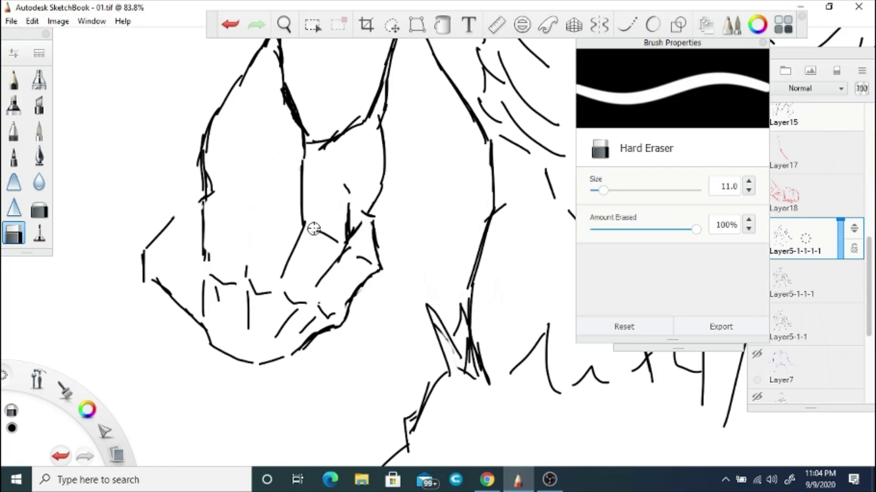
pyautogui.moveTo(310, 226)
pyautogui.mouseDown()
pyautogui.moveTo(351, 229)
pyautogui.moveTo(354, 296)
pyautogui.mouseUp()
pyautogui.moveTo(242, 280); pyautogui.dragTo(248, 307)
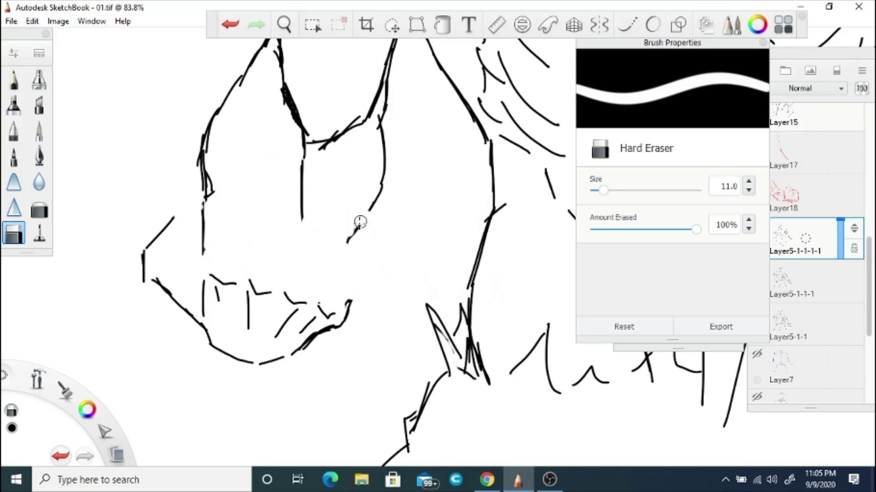
# - Try drawing small rounded knuckles with short finger segments on the right hand using the Felt Pen
pyautogui.press('e')
pyautogui.moveTo(216, 262)
pyautogui.mouseDown()
pyautogui.moveTo(237, 259)
pyautogui.moveTo(279, 281)
pyautogui.mouseUp()
pyautogui.hotkey('ctrl', 'z')
pyautogui.hotkey('ctrl', 'z')
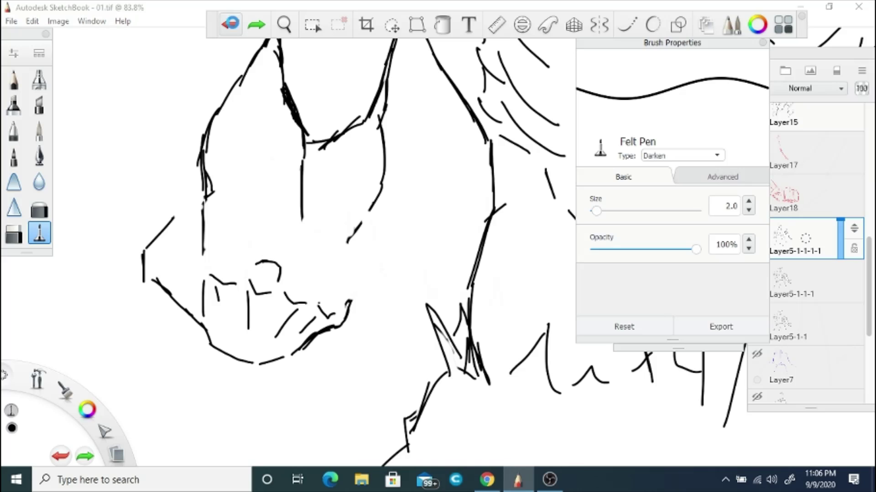
pyautogui.hotkey('ctrl', 'z')
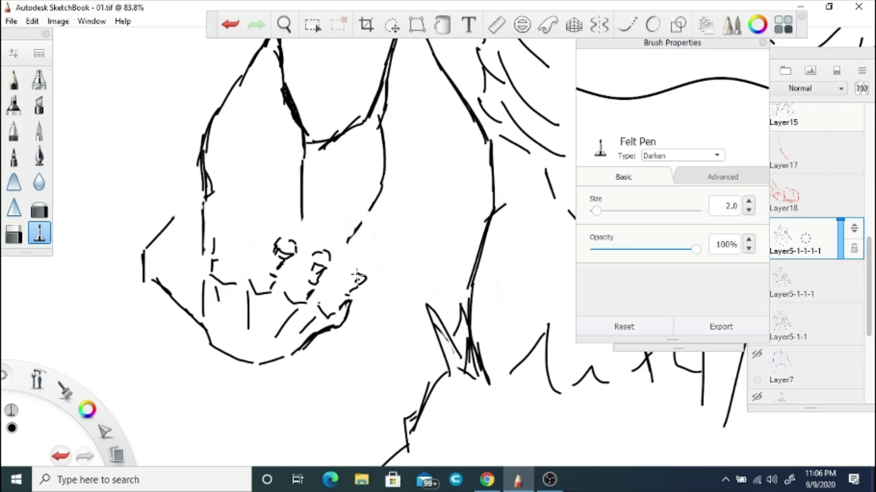
pyautogui.moveTo(219, 224); pyautogui.dragTo(237, 223)
pyautogui.moveTo(232, 230); pyautogui.dragTo(225, 244)
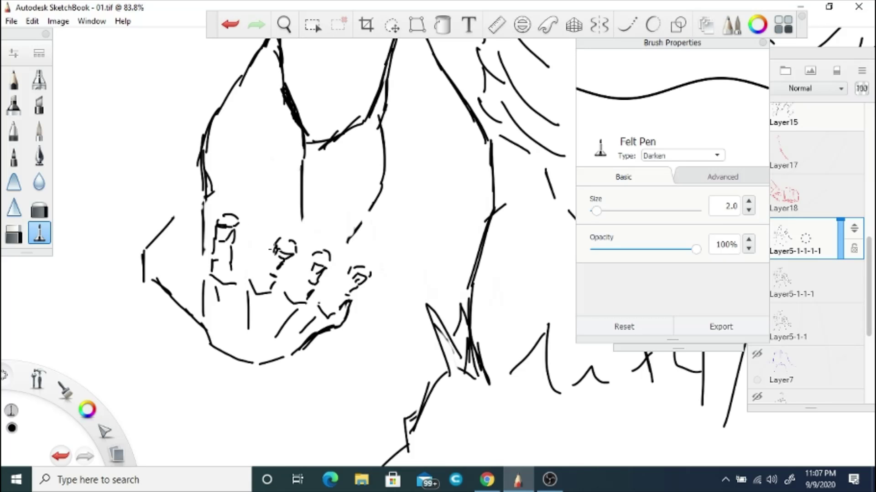
# - Erase the entire right hand below the forearm with the Hard Eraser
pyautogui.click(284, 23)
pyautogui.moveTo(283, 107); pyautogui.dragTo(256, 273)
pyautogui.moveTo(254, 447); pyautogui.dragTo(349, 227)
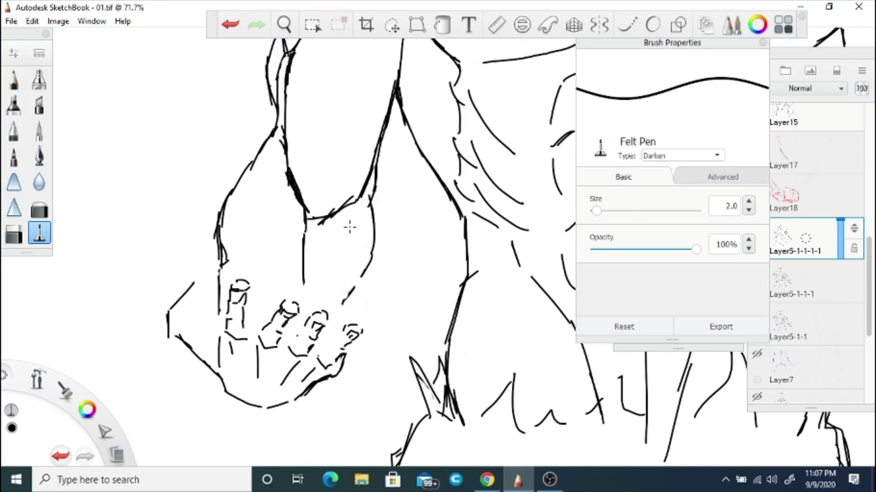
pyautogui.press('e')
pyautogui.moveTo(244, 289)
pyautogui.mouseDown()
pyautogui.moveTo(250, 269)
pyautogui.moveTo(191, 275)
pyautogui.mouseUp()
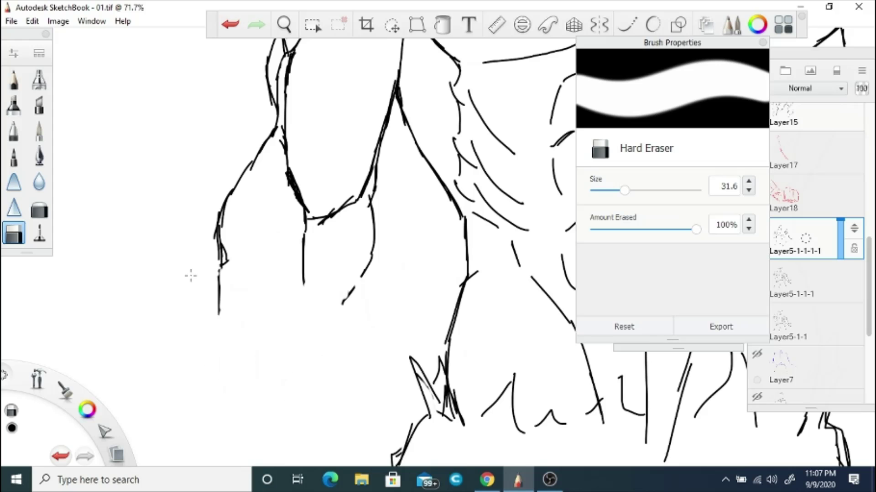
# - Show the blue Layer7 guide sketch over the full figure
pyautogui.press('space')
pyautogui.moveTo(274, 305); pyautogui.dragTo(360, 296)
pyautogui.press('space')
pyautogui.click(757, 354)
pyautogui.click(793, 367)
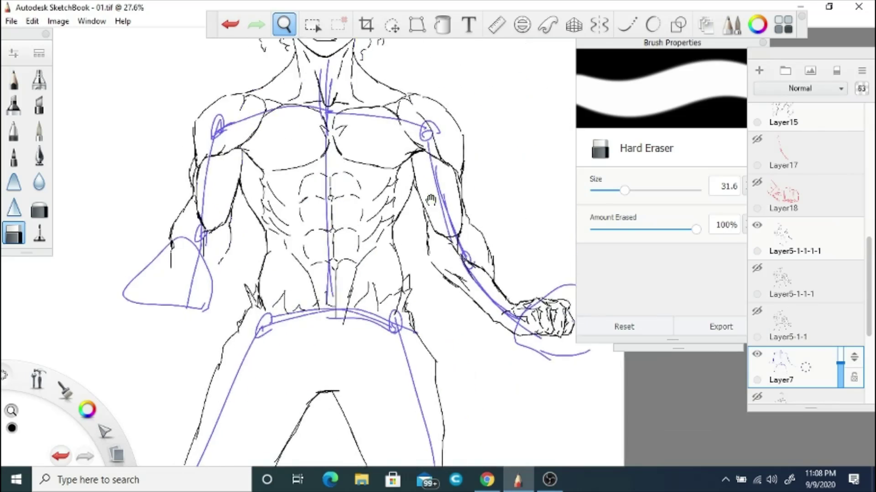
pyautogui.press('space')
pyautogui.moveTo(378, 226); pyautogui.dragTo(385, 232)
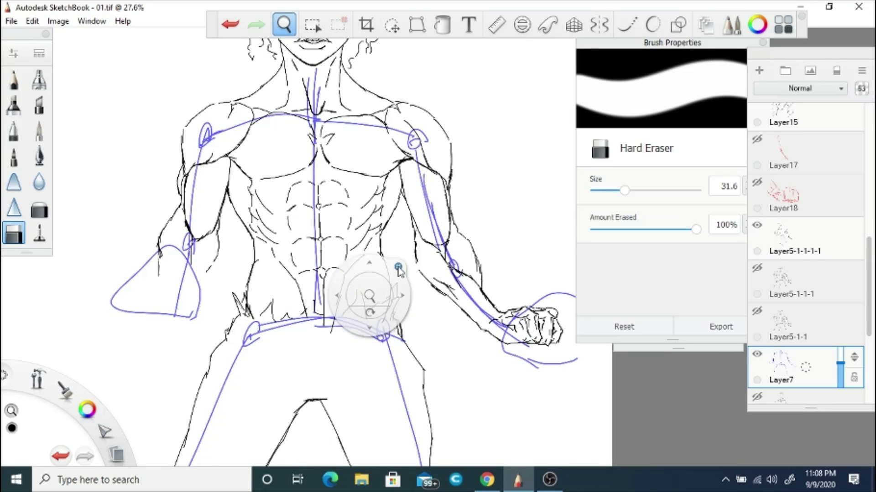
# - On Layer5-1-1-1-1, move the left fist and wrist into the blue hand guide and save the file
pyautogui.click(795, 237)
pyautogui.press('m')
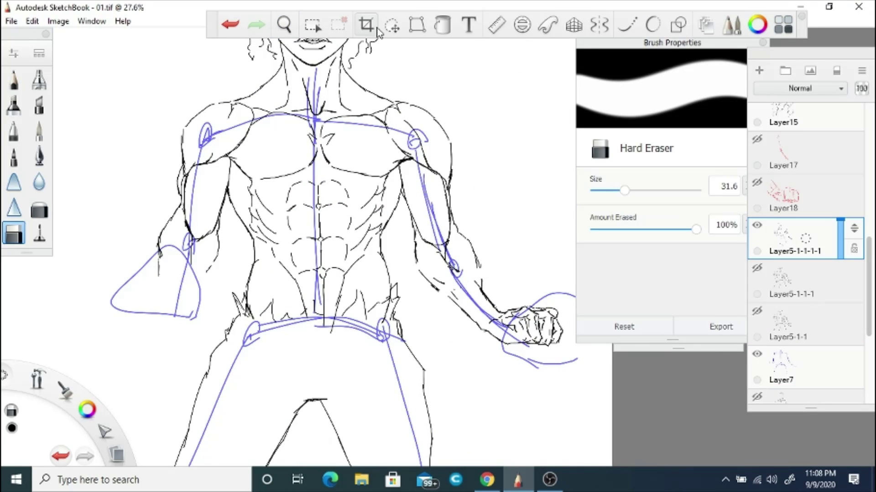
pyautogui.moveTo(441, 291)
pyautogui.mouseDown()
pyautogui.moveTo(478, 355)
pyautogui.moveTo(579, 351)
pyautogui.moveTo(435, 294)
pyautogui.moveTo(502, 292)
pyautogui.mouseUp()
pyautogui.press('e')
pyautogui.scroll(-2, 503, 286)
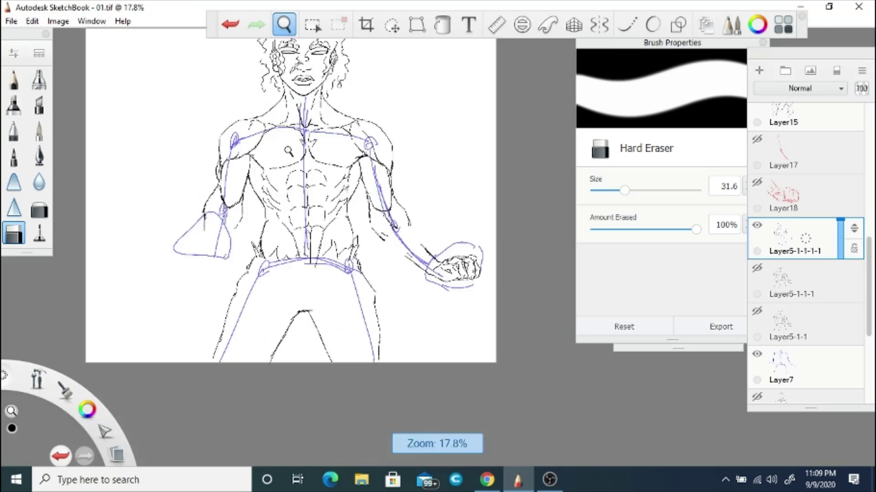
pyautogui.scroll(2, 306, 133)
pyautogui.hotkey('ctrl', 's')
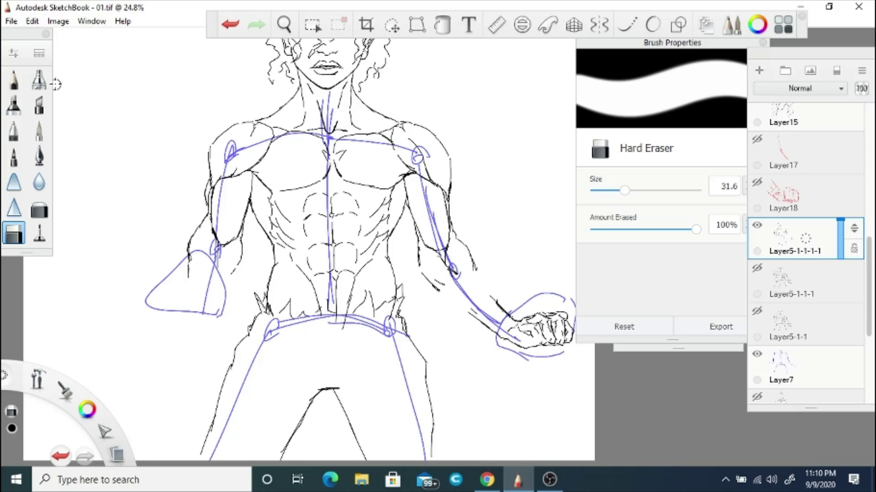
# - Redraw the left forearm's outer and inner contours with the Felt Pen, joining the elbow to the moved wrist
pyautogui.click(40, 232)
pyautogui.moveTo(327, 264); pyautogui.dragTo(302, 203)
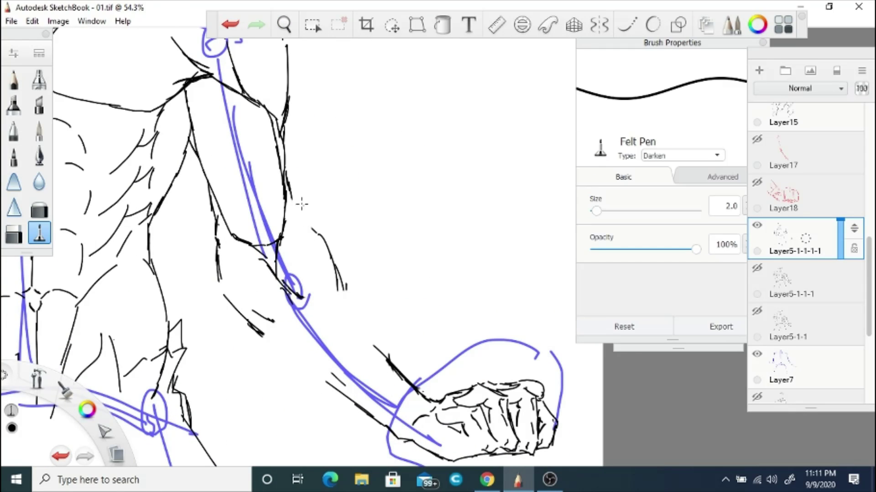
pyautogui.moveTo(336, 267)
pyautogui.mouseDown()
pyautogui.moveTo(346, 310)
pyautogui.moveTo(387, 356)
pyautogui.mouseUp()
pyautogui.moveTo(226, 296)
pyautogui.mouseDown()
pyautogui.moveTo(256, 333)
pyautogui.moveTo(344, 394)
pyautogui.mouseUp()
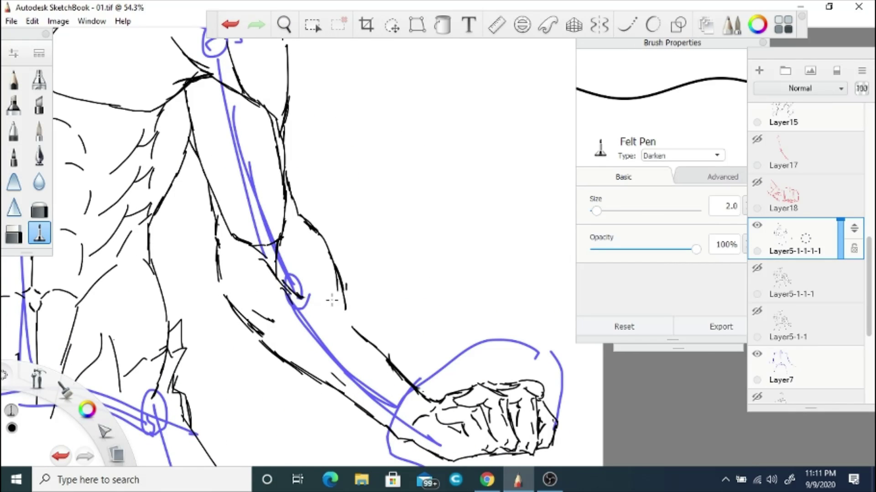
pyautogui.moveTo(345, 305); pyautogui.dragTo(353, 324)
pyautogui.moveTo(298, 296); pyautogui.dragTo(346, 324)
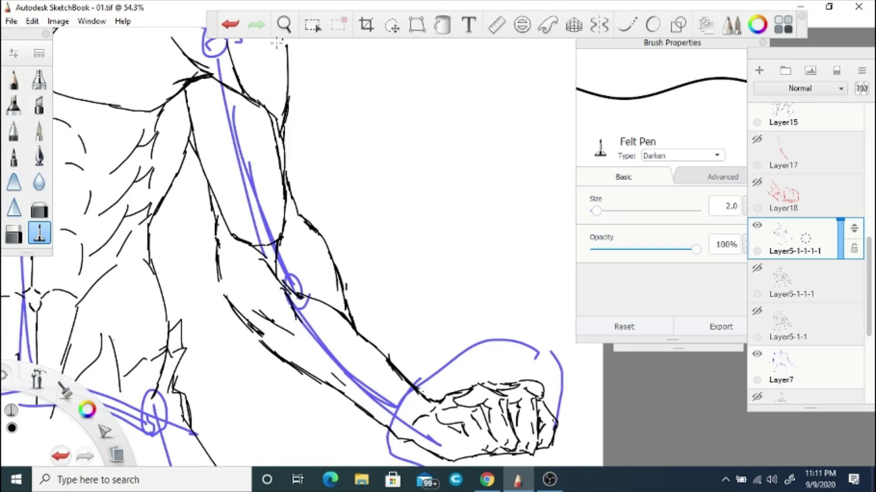
# - Erase the left wrist lines beside the fist and redraw both forearm contours tapering toward it
pyautogui.moveTo(284, 292); pyautogui.dragTo(383, 274)
pyautogui.press('e')
pyautogui.moveTo(405, 319); pyautogui.dragTo(379, 311)
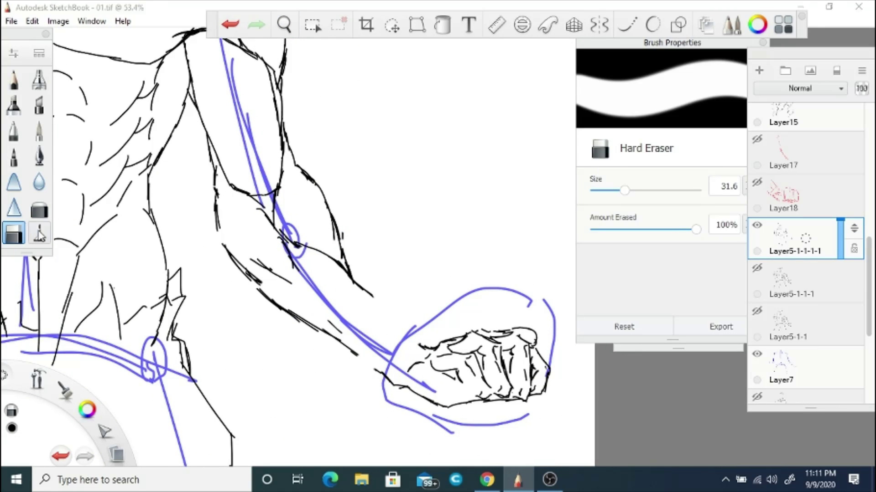
pyautogui.press('e')
pyautogui.moveTo(311, 326); pyautogui.dragTo(357, 363)
pyautogui.moveTo(351, 276); pyautogui.dragTo(399, 326)
pyautogui.moveTo(342, 346); pyautogui.dragTo(369, 370)
# - Lasso the left fist, transform it to meet the forearm, and connect the wrist lines
pyautogui.press('m')
pyautogui.moveTo(456, 322)
pyautogui.mouseDown()
pyautogui.moveTo(387, 348)
pyautogui.moveTo(456, 321)
pyautogui.mouseUp()
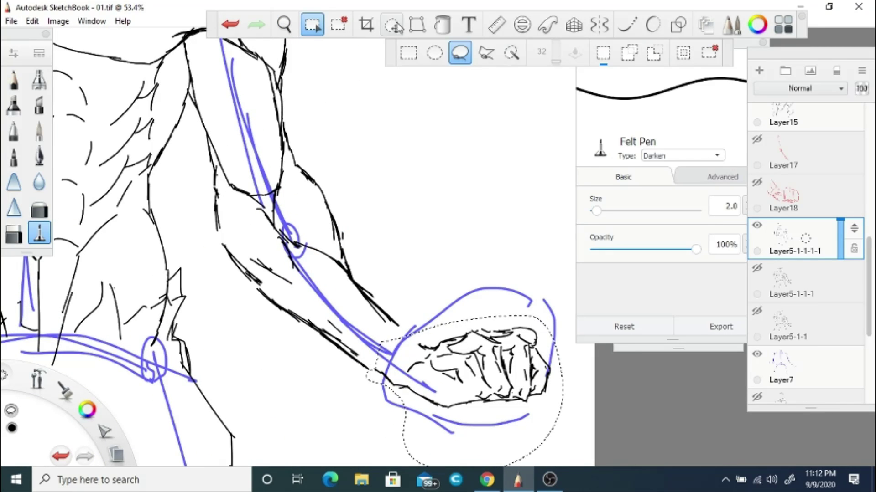
pyautogui.moveTo(379, 206); pyautogui.dragTo(393, 174)
pyautogui.moveTo(397, 342); pyautogui.dragTo(416, 327)
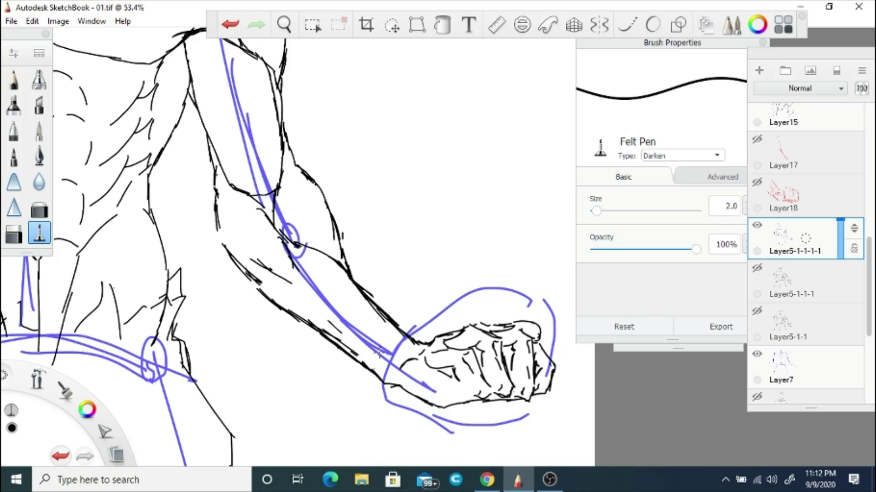
# - Hide the Layer7 guide and examine the proportions of the whole figure and its arms
pyautogui.click(757, 354)
pyautogui.press('space')
pyautogui.moveTo(518, 437); pyautogui.dragTo(342, 226)
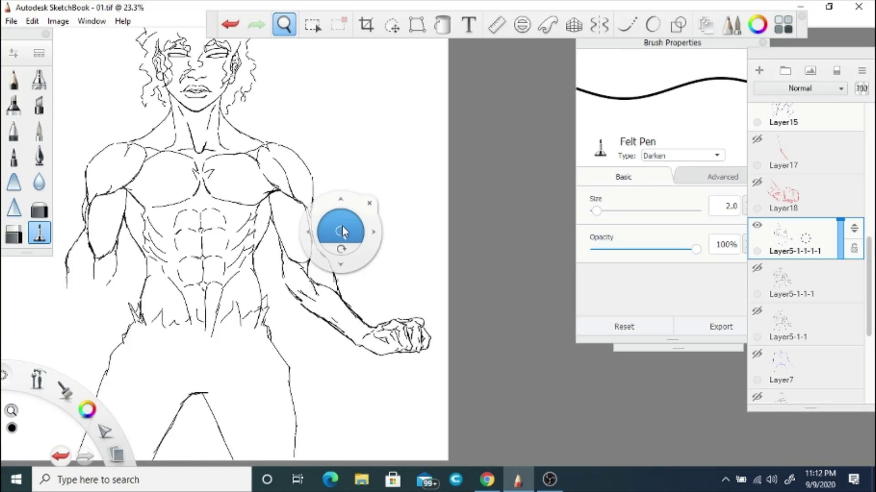
pyautogui.moveTo(235, 293); pyautogui.dragTo(283, 224)
# - Show the Layer7 guide, add a new layer, and start blocking in the right fist with red Felt Pen strokes
pyautogui.click(757, 354)
pyautogui.hotkey('ctrl', 'shift', 'n')
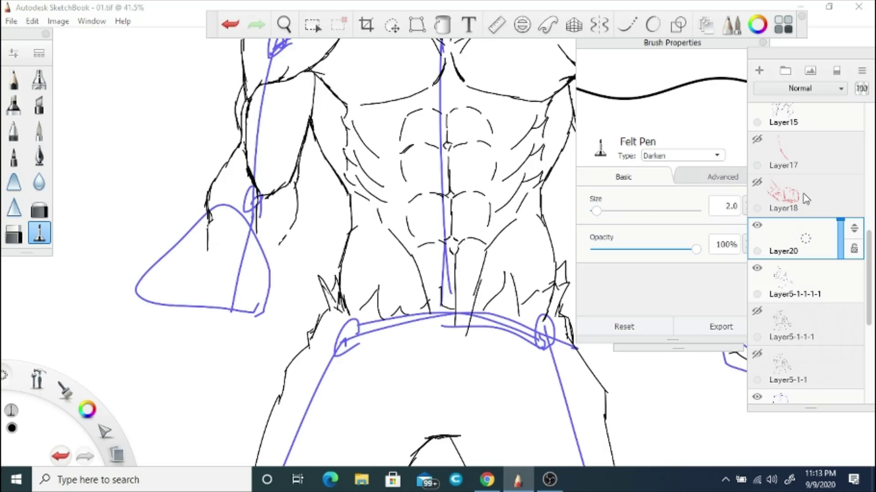
pyautogui.click(87, 409)
pyautogui.moveTo(207, 231)
pyautogui.mouseDown()
pyautogui.moveTo(206, 256)
pyautogui.moveTo(231, 261)
pyautogui.mouseUp()
pyautogui.moveTo(237, 264); pyautogui.dragTo(265, 262)
pyautogui.moveTo(235, 287); pyautogui.dragTo(260, 282)
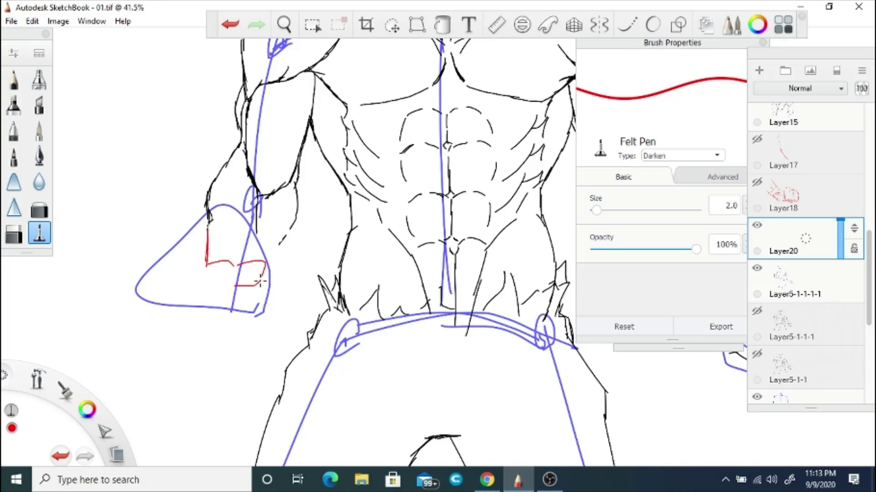
# - Add another layer and outline the right hand in black around the red block-in
pyautogui.hotkey('ctrl', 'shift', 'n')
pyautogui.moveTo(87, 410); pyautogui.dragTo(90, 372)
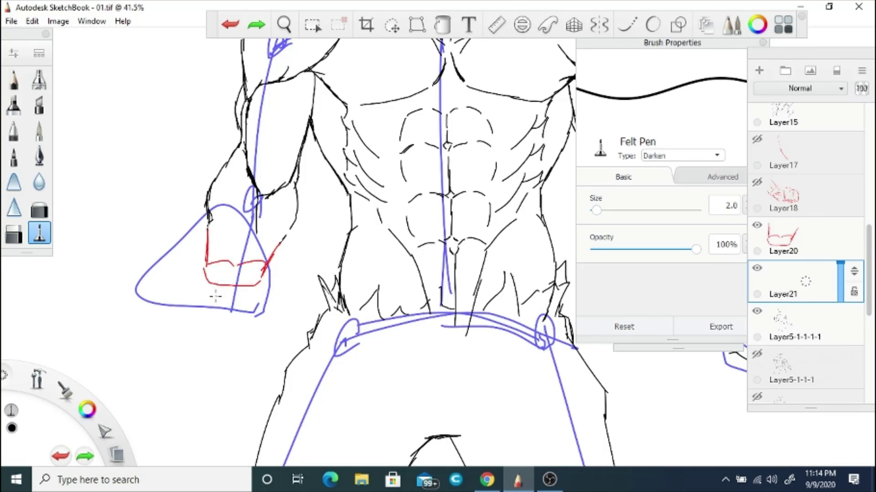
pyautogui.moveTo(213, 292); pyautogui.dragTo(244, 295)
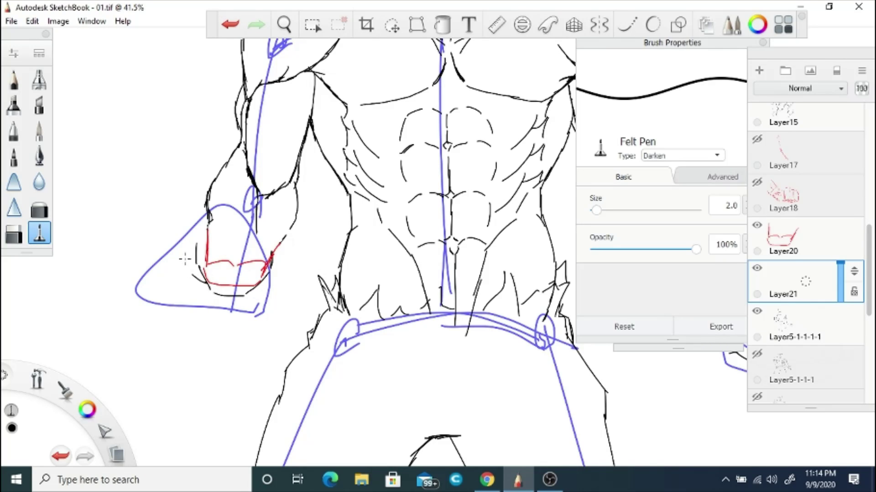
# - Hide the red Layer20 block-in and the Layer7 guide, select Layer5-1-1-1-1, and check the figure's overall proportions
pyautogui.click(757, 225)
pyautogui.scroll(-3, 803, 255)
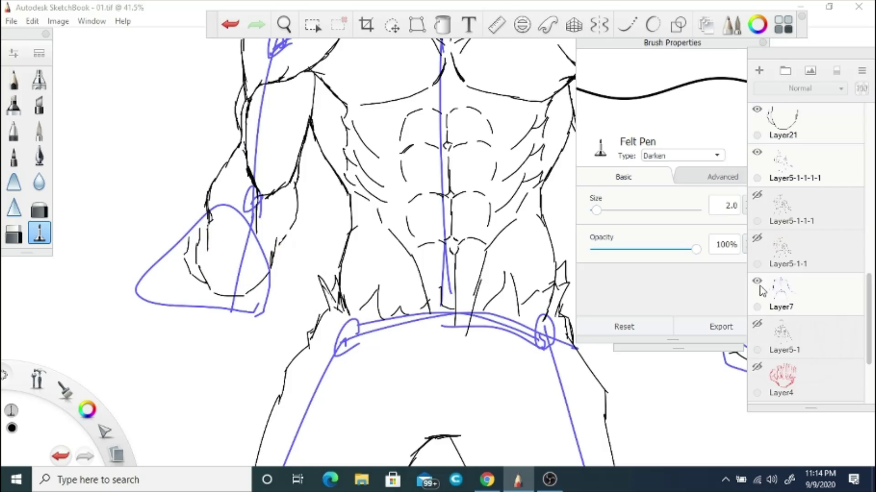
pyautogui.click(757, 281)
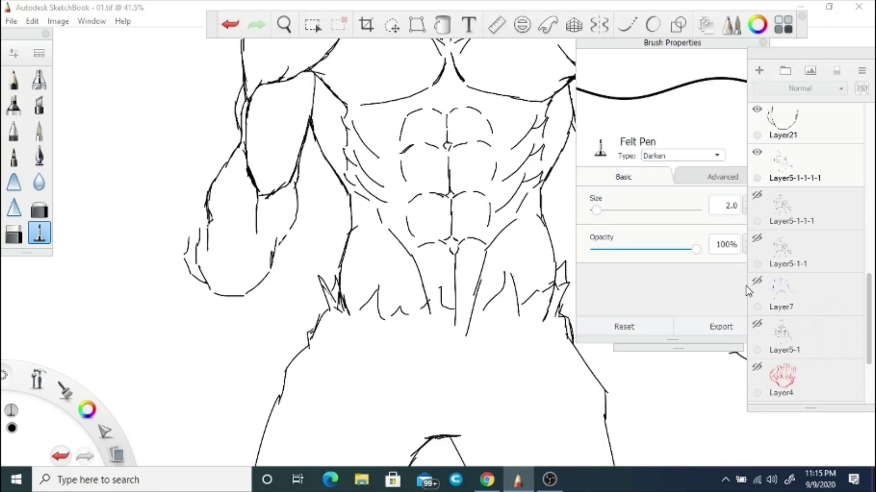
pyautogui.click(794, 165)
pyautogui.scroll(-3, 358, 235)
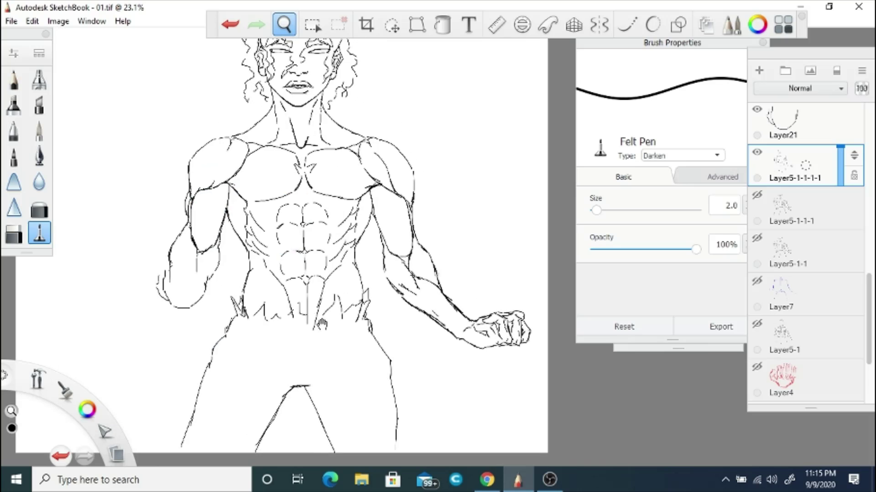
pyautogui.scroll(2, 358, 234)
pyautogui.moveTo(382, 233)
pyautogui.mouseDown()
pyautogui.moveTo(375, 310)
pyautogui.moveTo(239, 210)
pyautogui.mouseUp()
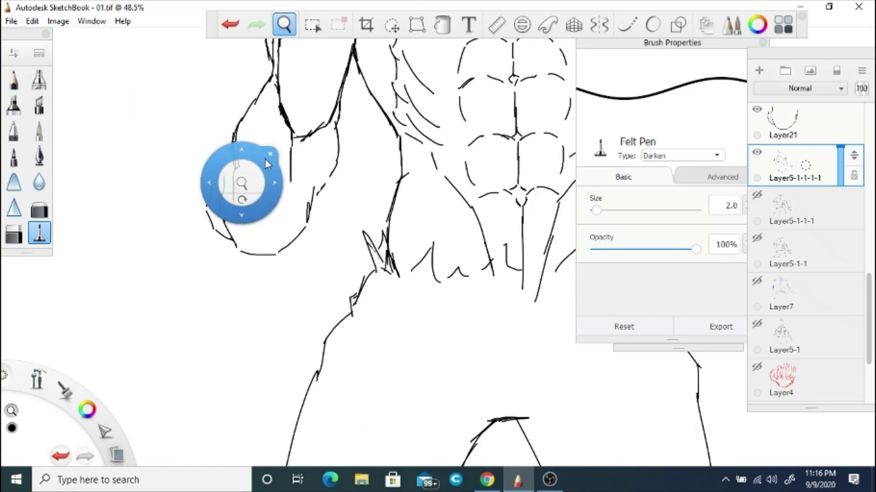
# - Add a new layer, hide Layer21 with Layer20 shown, and redraw the right hand's black outline around the red block-in
pyautogui.click(264, 159)
pyautogui.hotkey('ctrl', 'shift', 'n')
pyautogui.scroll(4, 762, 219)
pyautogui.click(756, 215)
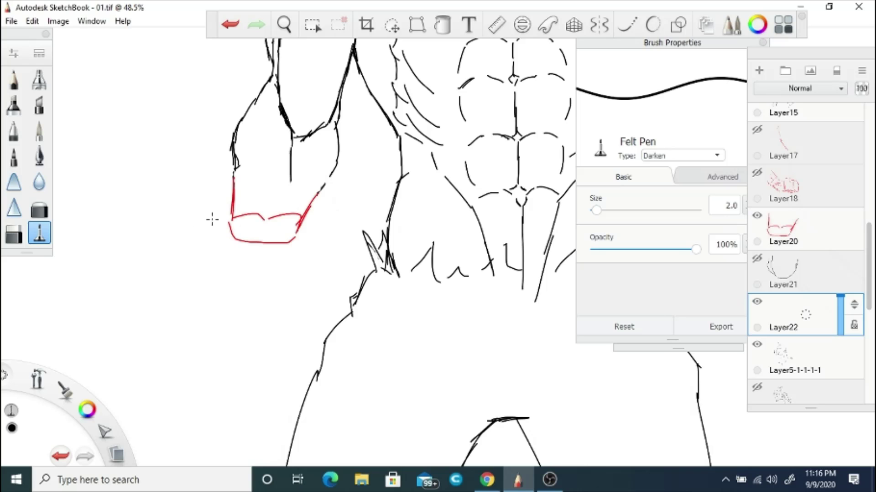
pyautogui.moveTo(236, 248)
pyautogui.mouseDown()
pyautogui.moveTo(274, 259)
pyautogui.moveTo(333, 231)
pyautogui.mouseUp()
pyautogui.moveTo(228, 233)
pyautogui.mouseDown()
pyautogui.moveTo(238, 192)
pyautogui.moveTo(280, 157)
pyautogui.mouseUp()
pyautogui.moveTo(285, 175)
pyautogui.mouseDown()
pyautogui.moveTo(336, 219)
pyautogui.moveTo(330, 228)
pyautogui.mouseUp()
pyautogui.moveTo(219, 178)
pyautogui.mouseDown()
pyautogui.moveTo(223, 244)
pyautogui.moveTo(271, 151)
pyautogui.moveTo(310, 193)
pyautogui.moveTo(298, 185)
pyautogui.mouseUp()
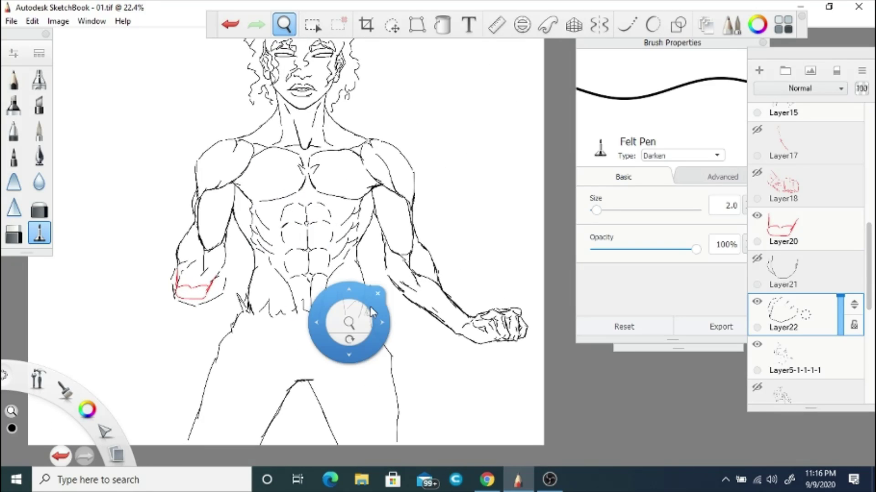
# - Check the right hand's outline against the whole figure and save the drawing
pyautogui.moveTo(370, 306); pyautogui.dragTo(415, 296)
pyautogui.moveTo(222, 204); pyautogui.dragTo(228, 219)
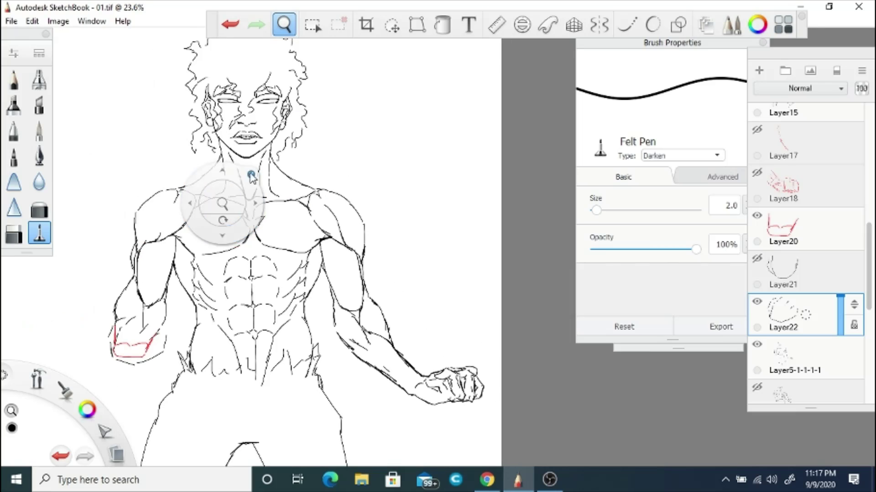
pyautogui.hotkey('ctrl', 's')
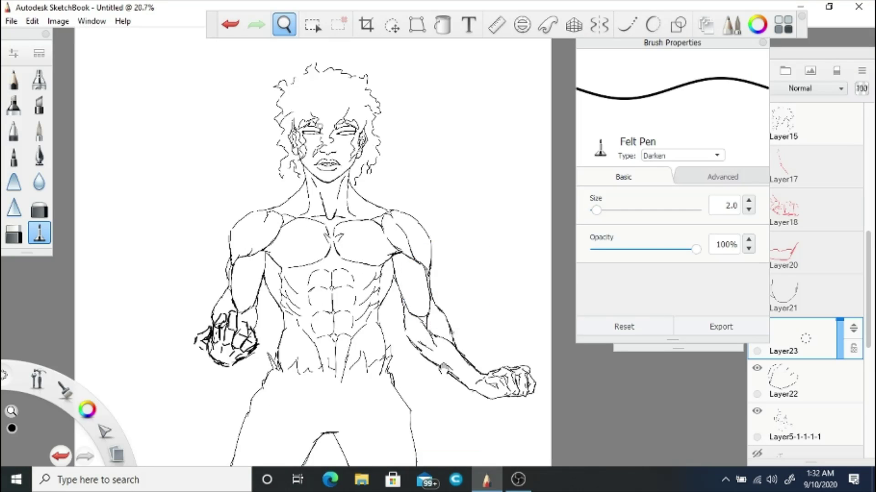
# - Hide Layer22 and Layer23, duplicate Layer5-1-1-1-1, and fade the original beneath the copy as a guide
pyautogui.moveTo(438, 219); pyautogui.dragTo(449, 209)
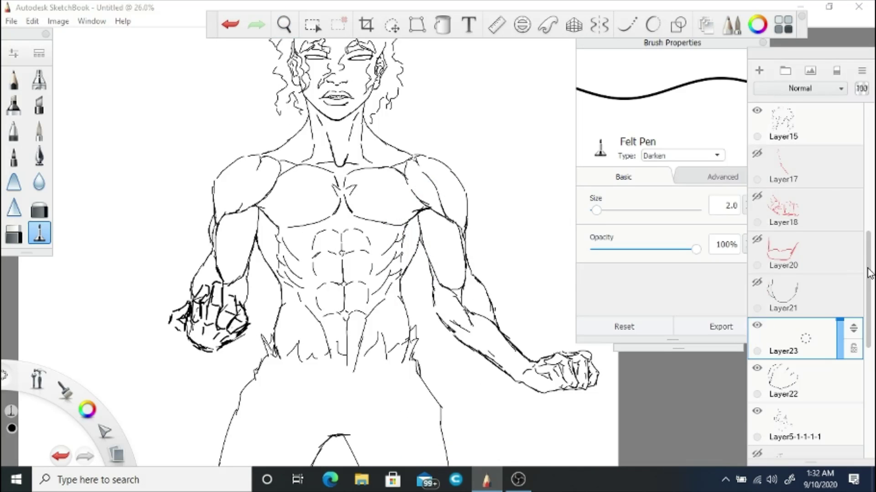
pyautogui.scroll(5, 854, 197)
pyautogui.scroll(-5, 855, 197)
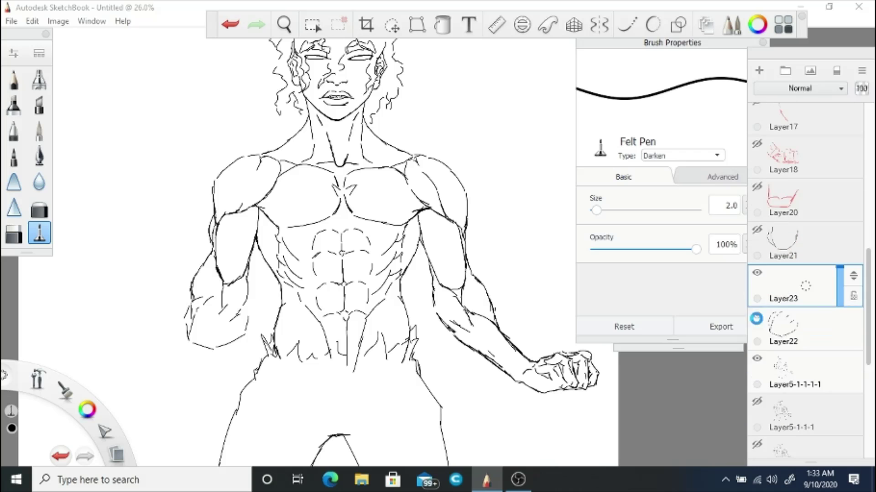
pyautogui.click(780, 371)
pyautogui.scroll(3, 459, 188)
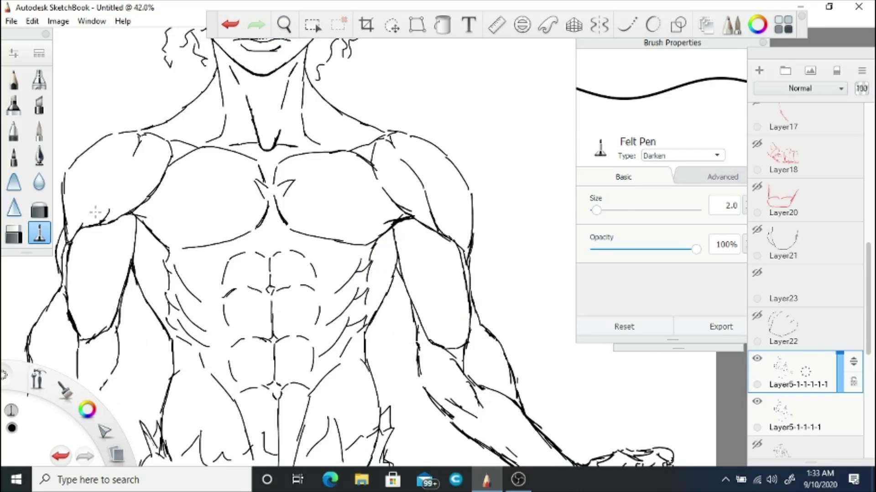
# - Erase the left upper arm, elbow and inner forearm lines on the duplicate with the Hard Eraser at size 31.6
pyautogui.press('e')
pyautogui.moveTo(456, 254); pyautogui.dragTo(427, 343)
pyautogui.moveTo(415, 289)
pyautogui.mouseDown()
pyautogui.moveTo(401, 235)
pyautogui.moveTo(474, 413)
pyautogui.mouseUp()
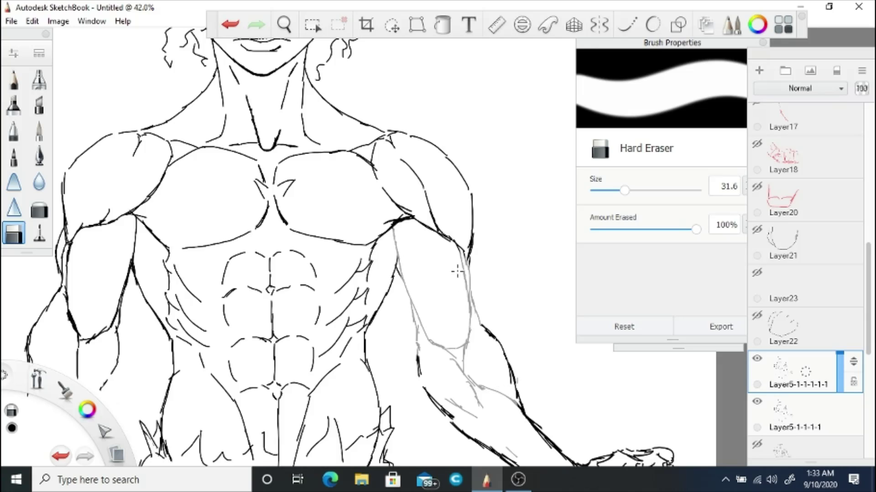
# - Redraw the left biceps outline and the inner arm contour over the faded lines with the size 2.0 Felt Pen
pyautogui.click(284, 25)
pyautogui.moveTo(374, 294)
pyautogui.mouseDown()
pyautogui.moveTo(411, 250)
pyautogui.moveTo(442, 326)
pyautogui.mouseUp()
pyautogui.press('e')
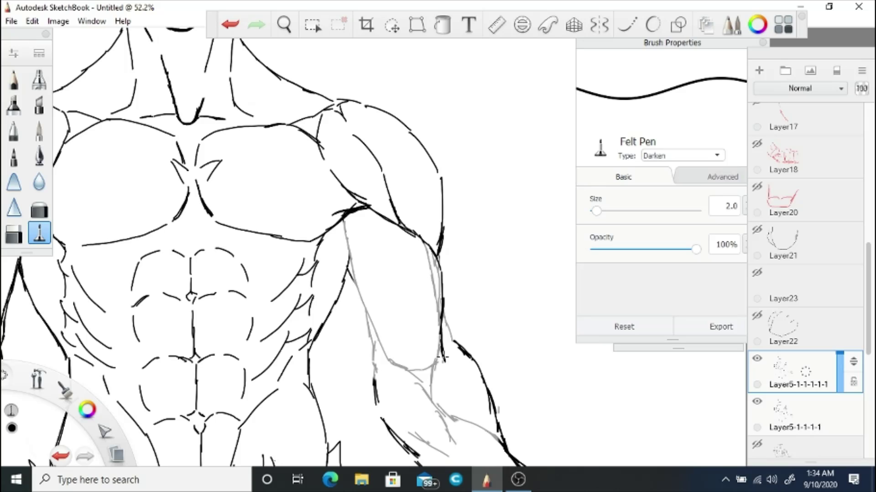
pyautogui.hotkey('ctrl', 'z')
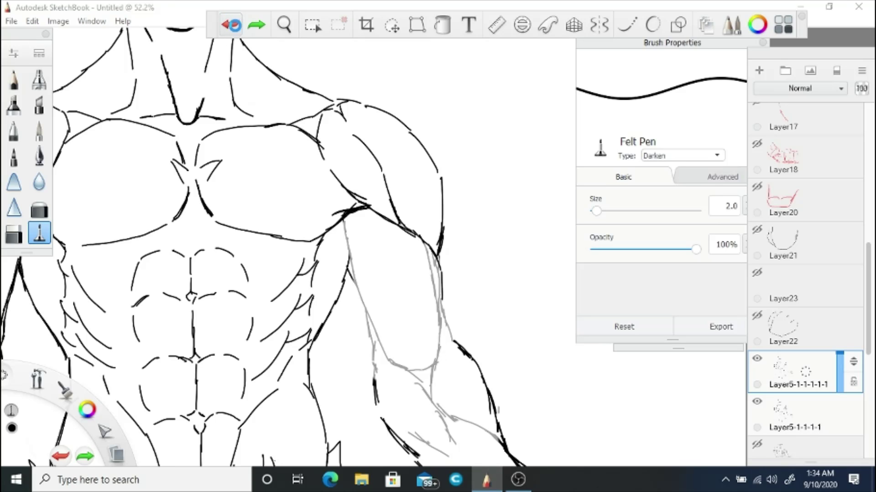
pyautogui.moveTo(441, 268)
pyautogui.mouseDown()
pyautogui.moveTo(444, 360)
pyautogui.moveTo(400, 356)
pyautogui.mouseUp()
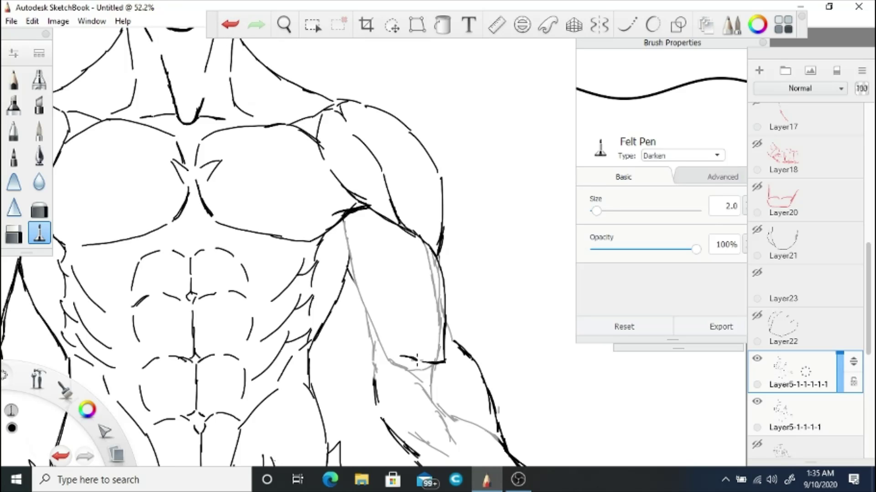
pyautogui.moveTo(351, 213); pyautogui.dragTo(401, 358)
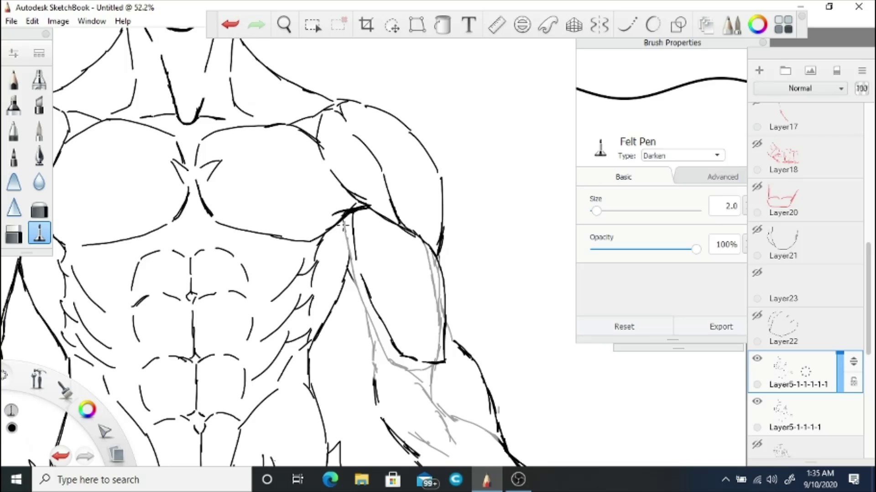
pyautogui.moveTo(340, 219); pyautogui.dragTo(396, 433)
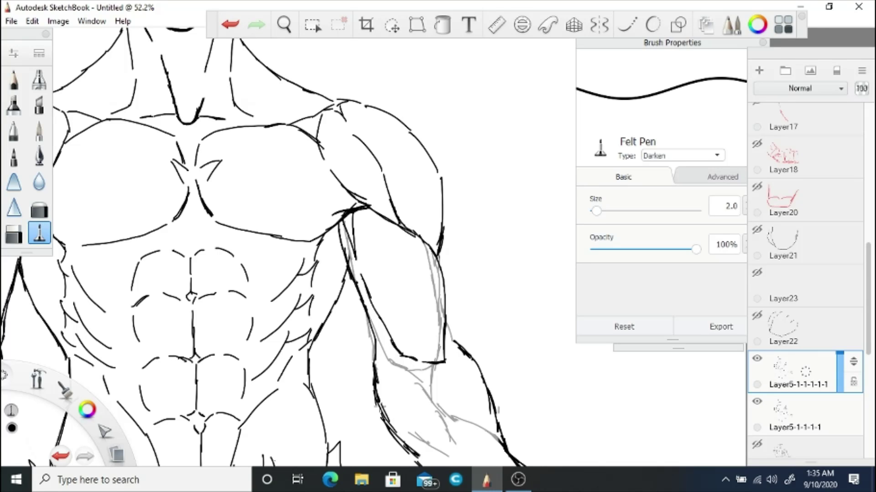
# - Extend the outer arm line past the left elbow and ink the upper forearm muscle lines
pyautogui.moveTo(411, 360); pyautogui.dragTo(437, 370)
pyautogui.moveTo(446, 319); pyautogui.dragTo(445, 392)
pyautogui.moveTo(502, 443)
pyautogui.mouseDown()
pyautogui.moveTo(455, 403)
pyautogui.moveTo(392, 305)
pyautogui.mouseUp()
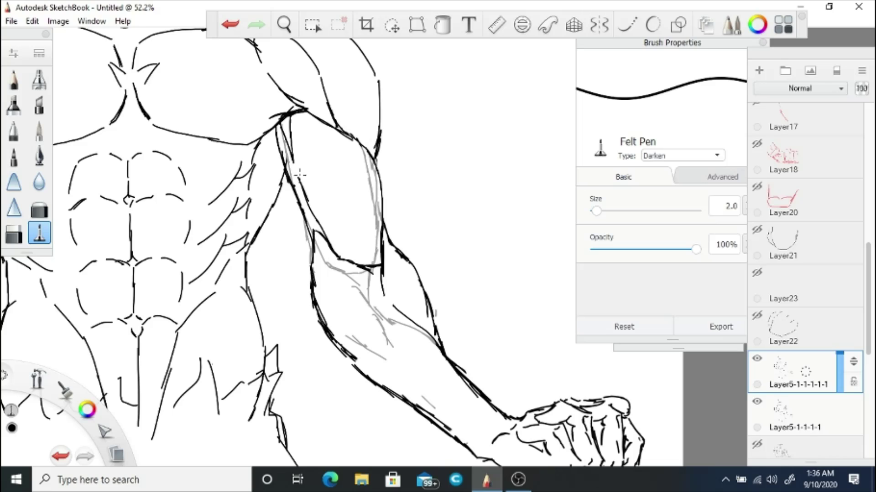
# - Add the elbow crease and the inner muscle lines on the left forearm, redoing the lower stroke
pyautogui.scroll(-3, 306, 184)
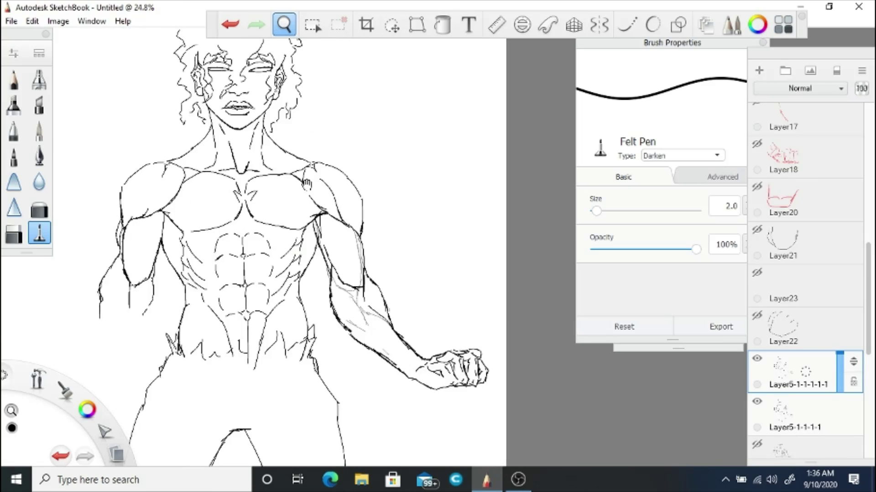
pyautogui.scroll(4, 306, 183)
pyautogui.moveTo(396, 330); pyautogui.dragTo(397, 273)
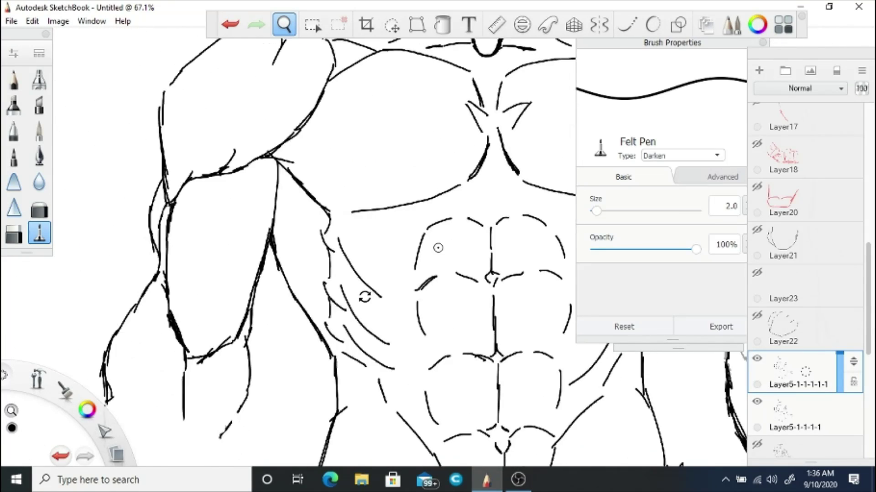
pyautogui.scroll(-3, 365, 297)
pyautogui.scroll(5, 344, 295)
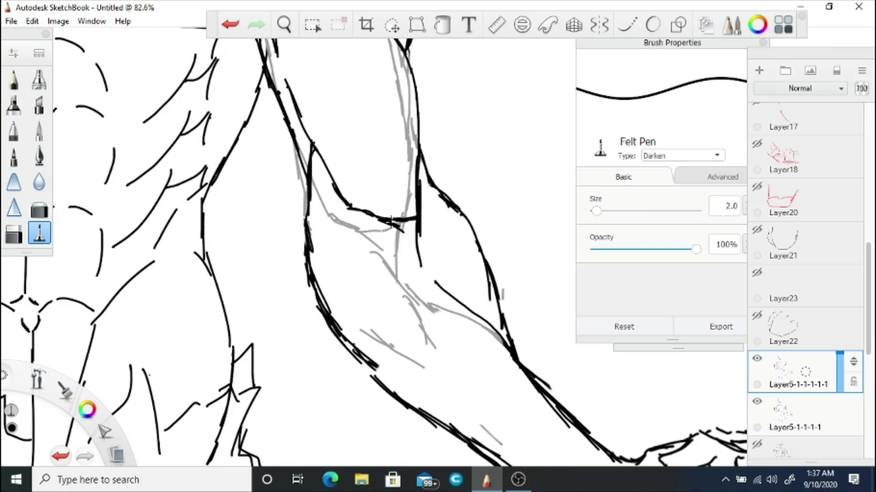
pyautogui.moveTo(387, 221)
pyautogui.mouseDown()
pyautogui.moveTo(411, 246)
pyautogui.moveTo(442, 351)
pyautogui.mouseUp()
pyautogui.moveTo(375, 344); pyautogui.dragTo(421, 364)
pyautogui.hotkey('ctrl', 'z')
pyautogui.moveTo(359, 327)
pyautogui.mouseDown()
pyautogui.moveTo(424, 367)
pyautogui.moveTo(369, 337)
pyautogui.mouseUp()
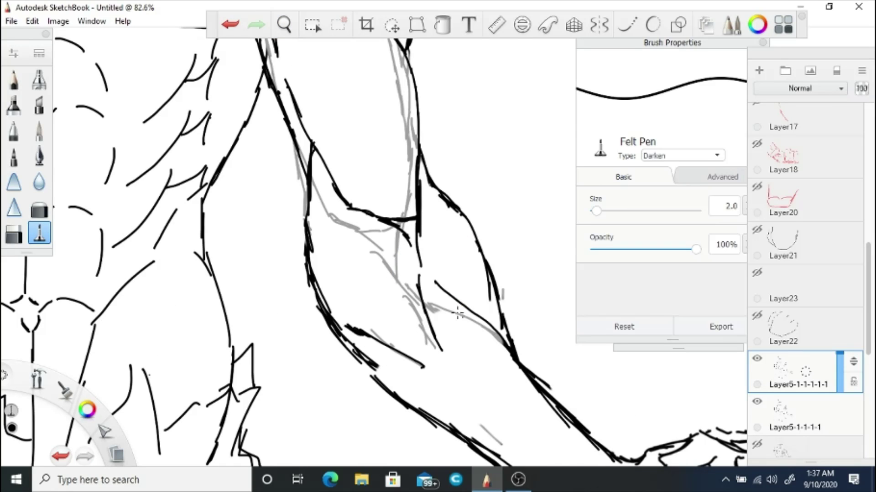
# - Erase the inner biceps line from the left armpit down to the elbow with the Hard Eraser at size 11.0
pyautogui.scroll(-4, 457, 314)
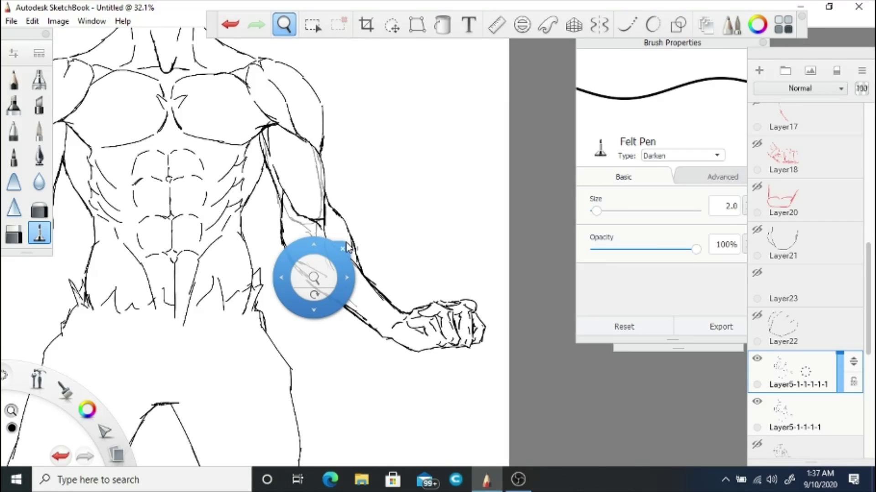
pyautogui.scroll(4, 347, 248)
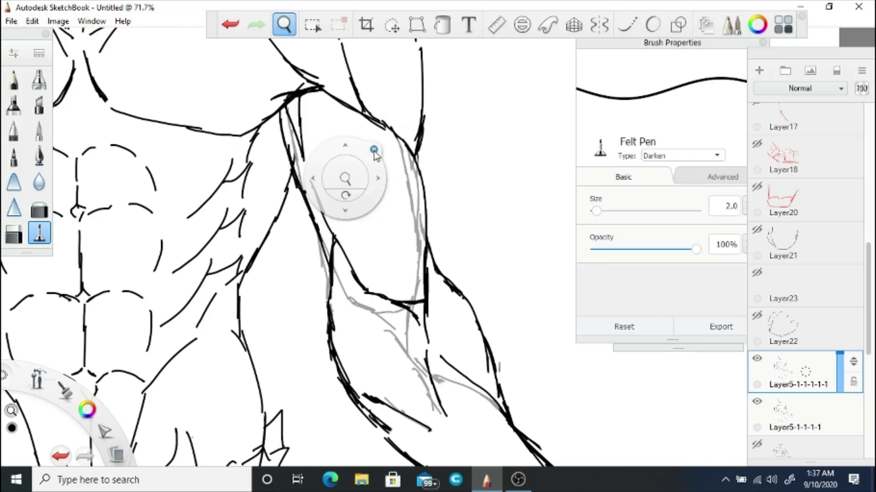
pyautogui.press('e')
pyautogui.moveTo(294, 132); pyautogui.dragTo(286, 169)
pyautogui.press('e')
pyautogui.click(13, 235)
pyautogui.moveTo(285, 112)
pyautogui.mouseDown()
pyautogui.moveTo(301, 162)
pyautogui.moveTo(298, 137)
pyautogui.mouseUp()
pyautogui.press('e')
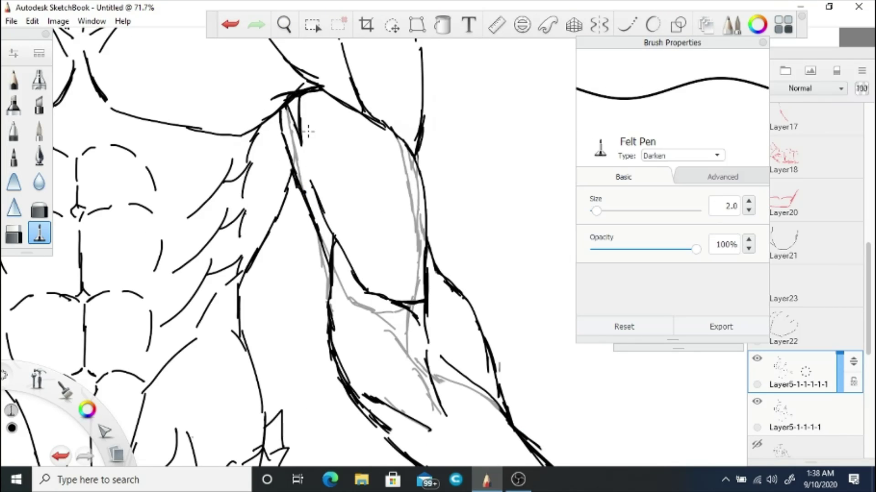
pyautogui.press('e')
pyautogui.moveTo(298, 96); pyautogui.dragTo(299, 146)
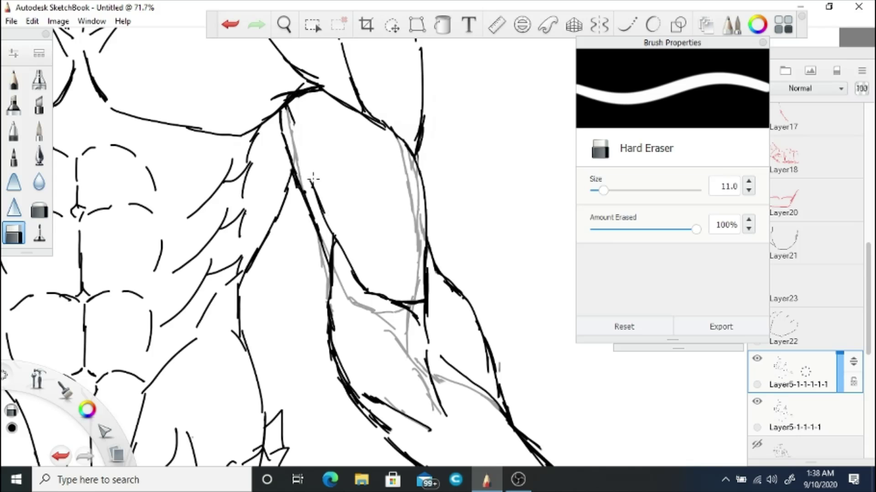
pyautogui.moveTo(310, 180)
pyautogui.mouseDown()
pyautogui.moveTo(349, 266)
pyautogui.moveTo(387, 299)
pyautogui.mouseUp()
pyautogui.press('e')
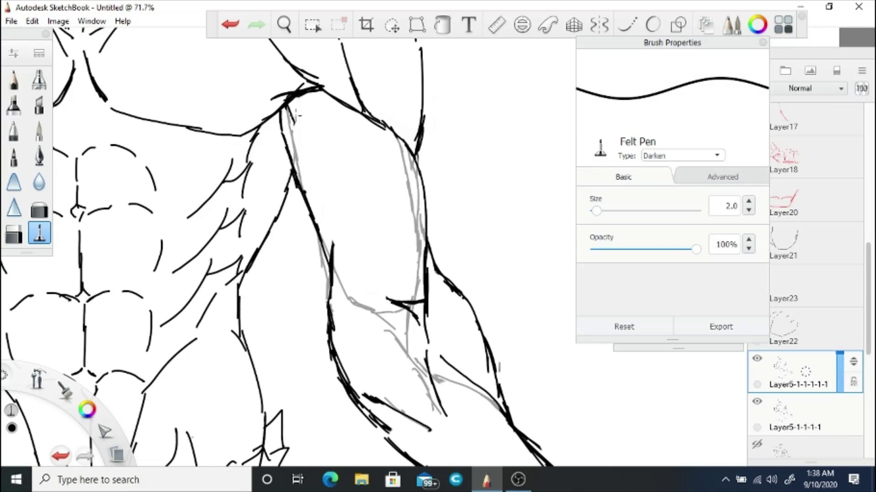
# - Try a bowed inner biceps line from the left armpit to the elbow and undo the strokes
pyautogui.moveTo(288, 108); pyautogui.dragTo(339, 244)
pyautogui.moveTo(313, 88); pyautogui.dragTo(321, 142)
pyautogui.press('space')
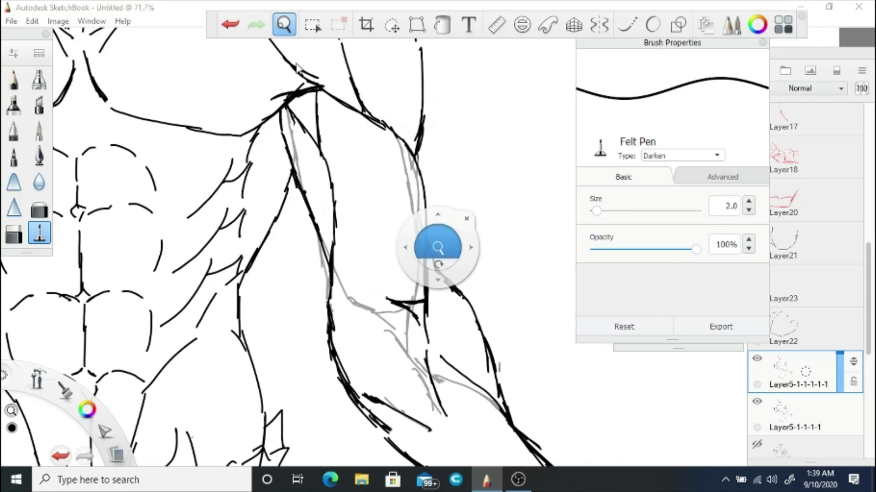
pyautogui.moveTo(441, 260); pyautogui.dragTo(471, 201)
pyautogui.click(231, 25)
pyautogui.click(231, 25)
pyautogui.click(231, 25)
# - Redraw the inner biceps line in Felt Pen strokes from the left elbow crease up toward the armpit
pyautogui.press('space')
pyautogui.moveTo(341, 110); pyautogui.dragTo(342, 157)
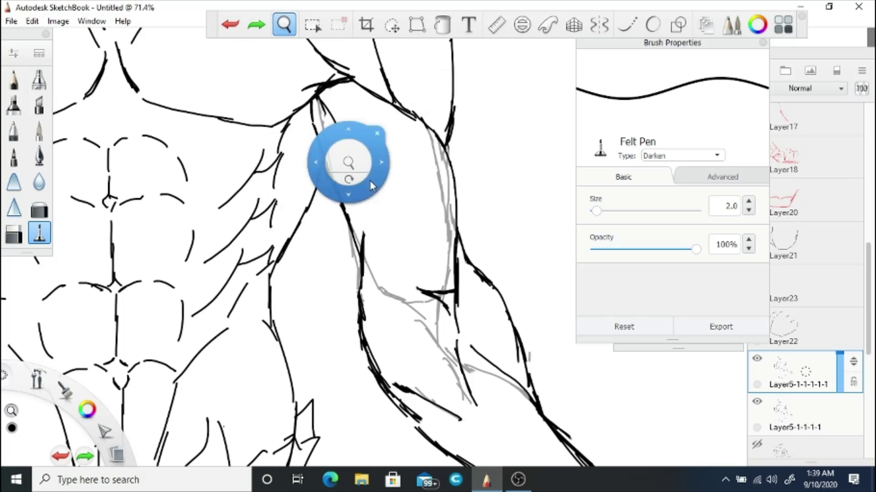
pyautogui.moveTo(390, 249); pyautogui.dragTo(420, 289)
pyautogui.moveTo(380, 232); pyautogui.dragTo(401, 263)
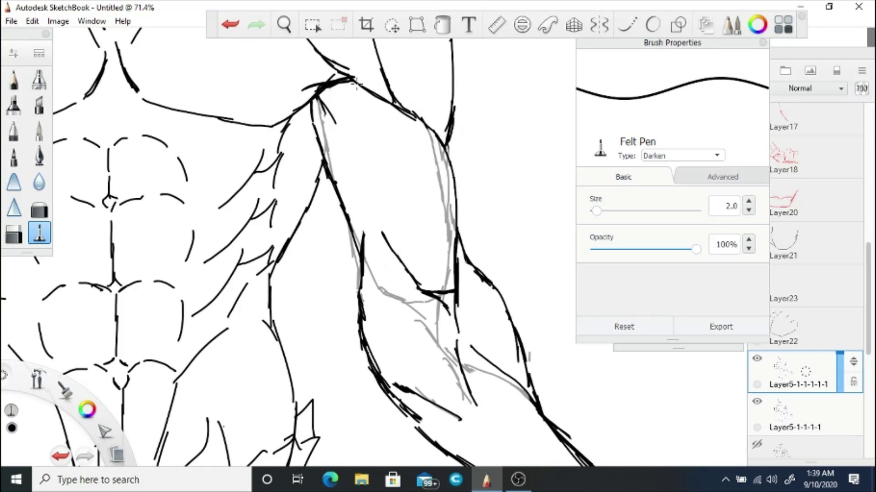
pyautogui.press('e')
pyautogui.press('e')
pyautogui.moveTo(377, 201); pyautogui.dragTo(384, 228)
pyautogui.moveTo(371, 164); pyautogui.dragTo(378, 206)
# - Erase the inner arm contour just below the left armpit and undo the last two changes
pyautogui.moveTo(284, 25); pyautogui.dragTo(357, 265)
pyautogui.press('e')
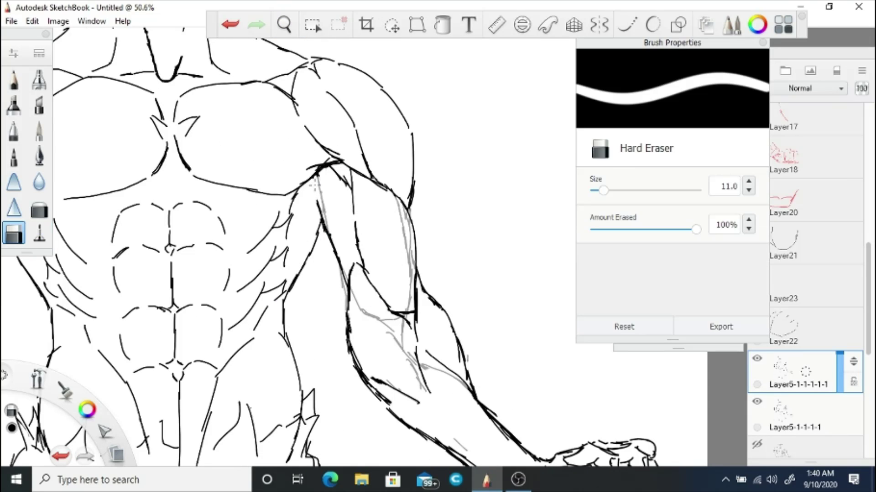
pyautogui.press('e')
pyautogui.click(229, 32)
pyautogui.click(229, 32)
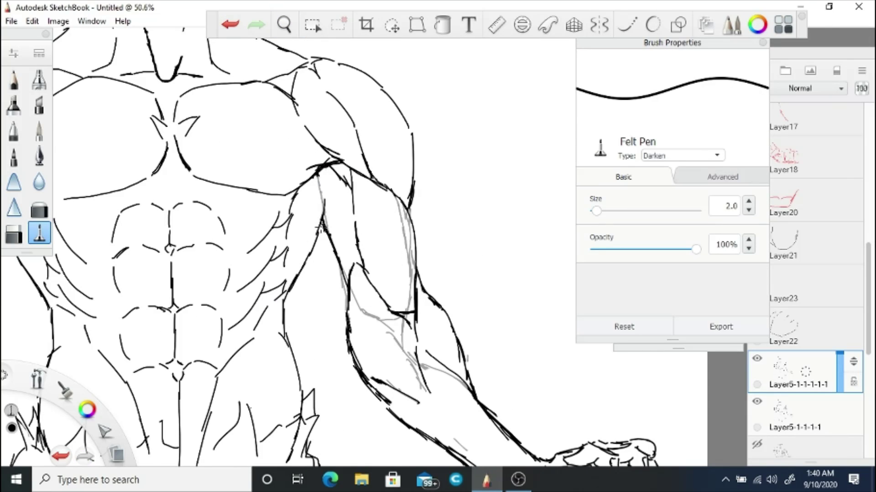
# - Replace the upper part of the inner biceps line with a slanted line starting at the left armpit
pyautogui.moveTo(284, 37); pyautogui.dragTo(319, 297)
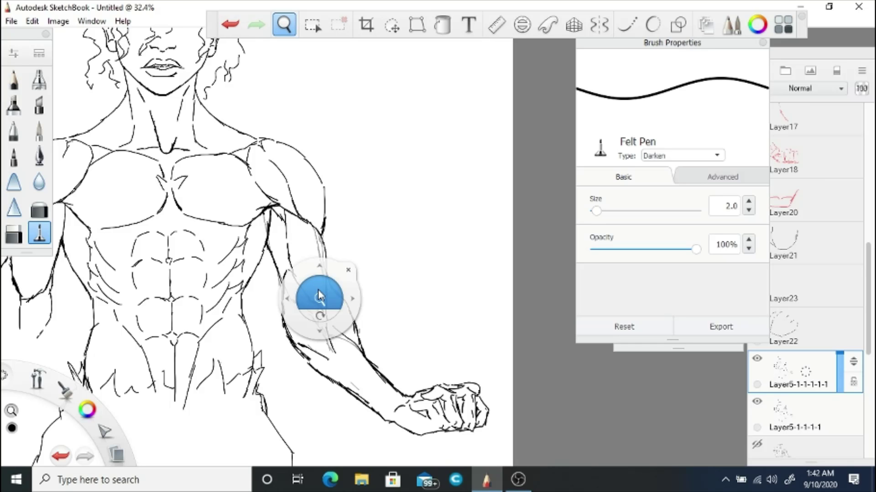
pyautogui.moveTo(319, 296); pyautogui.dragTo(328, 237)
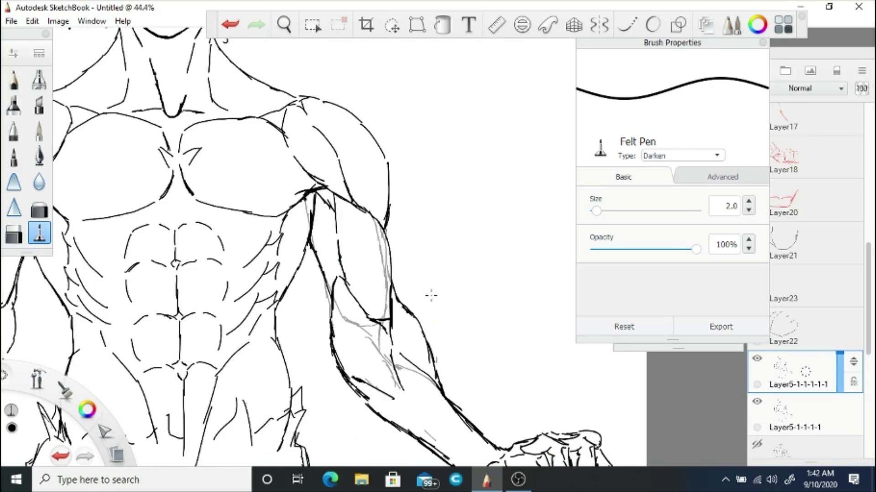
pyautogui.press('e')
pyautogui.press('e')
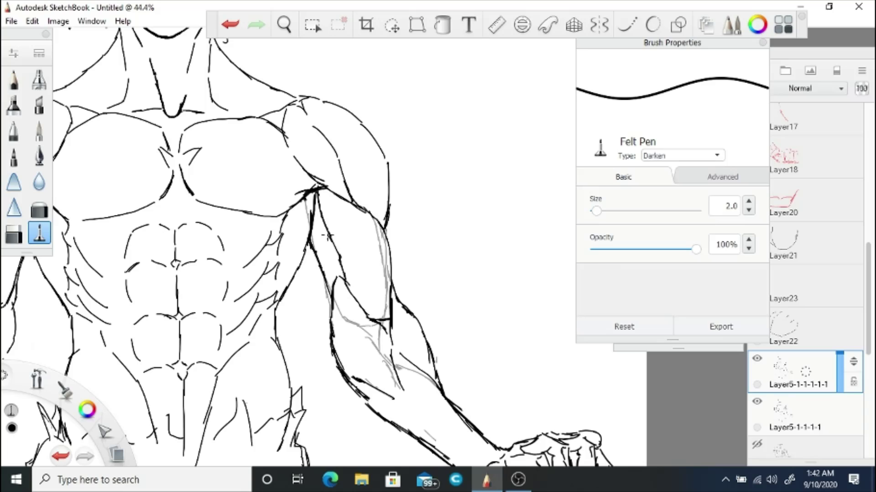
# - Undo the last strokes and sketch a red shoulder, upper arm and forearm outline on a new layer beside the figure's left arm
pyautogui.click(230, 25)
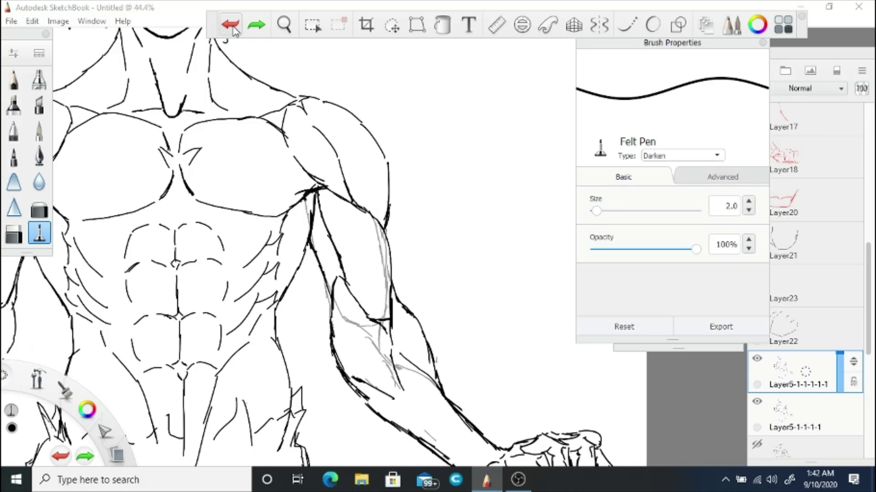
pyautogui.click(231, 26)
pyautogui.moveTo(509, 75); pyautogui.dragTo(510, 162)
pyautogui.moveTo(462, 80)
pyautogui.mouseDown()
pyautogui.moveTo(445, 131)
pyautogui.moveTo(457, 173)
pyautogui.mouseUp()
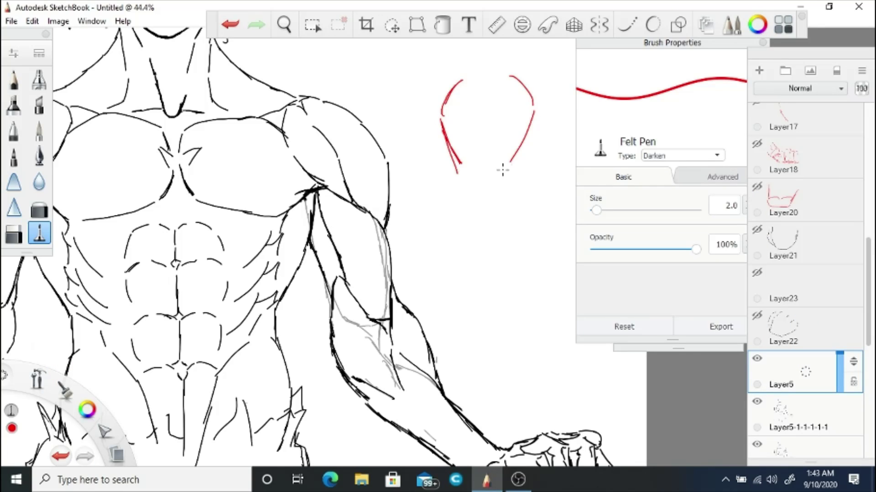
pyautogui.moveTo(520, 133); pyautogui.dragTo(504, 420)
pyautogui.moveTo(456, 150); pyautogui.dragTo(479, 392)
pyautogui.moveTo(485, 151); pyautogui.dragTo(504, 239)
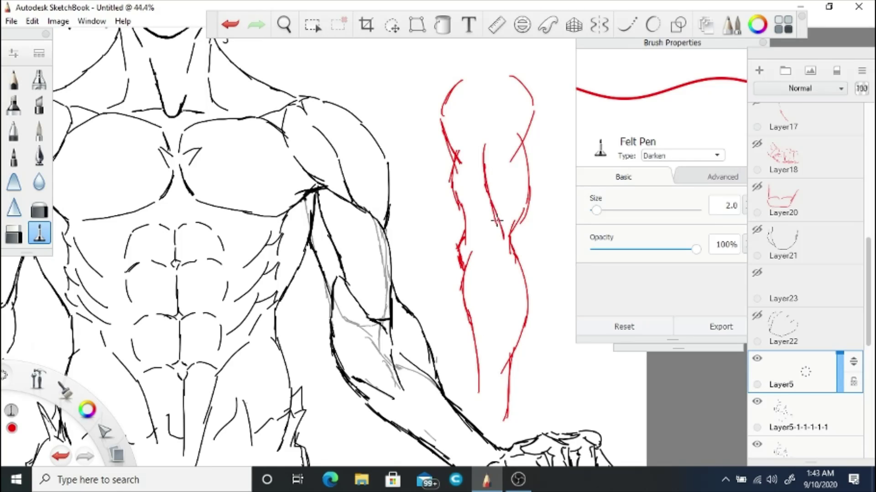
# - Add inner muscle lines and the lower deltoid edge to the red arm sketch, reinforcing its elbow and forearm contours
pyautogui.moveTo(489, 201); pyautogui.dragTo(468, 249)
pyautogui.moveTo(476, 145); pyautogui.dragTo(484, 165)
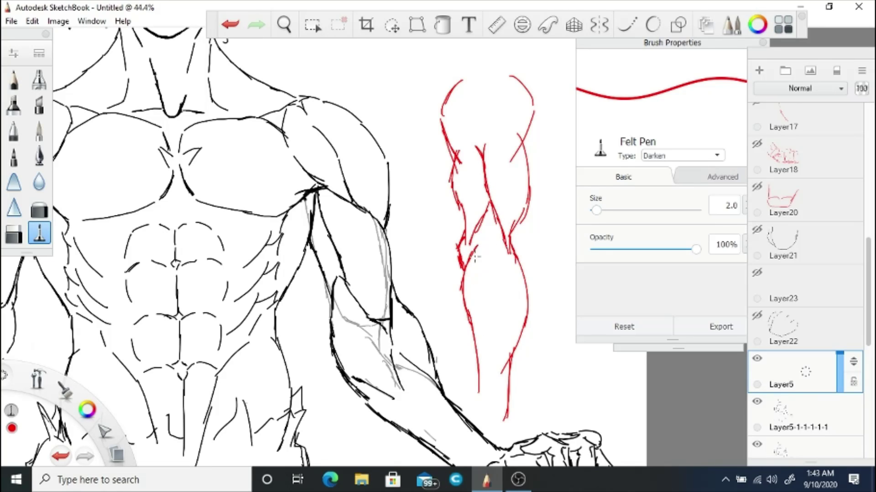
pyautogui.moveTo(475, 257); pyautogui.dragTo(491, 361)
pyautogui.moveTo(503, 259); pyautogui.dragTo(499, 332)
pyautogui.moveTo(518, 250)
pyautogui.mouseDown()
pyautogui.moveTo(517, 366)
pyautogui.moveTo(518, 328)
pyautogui.moveTo(510, 379)
pyautogui.mouseUp()
pyautogui.moveTo(525, 298); pyautogui.dragTo(509, 376)
pyautogui.moveTo(485, 144)
pyautogui.mouseDown()
pyautogui.moveTo(507, 114)
pyautogui.moveTo(455, 143)
pyautogui.mouseUp()
pyautogui.moveTo(458, 194)
pyautogui.mouseDown()
pyautogui.moveTo(467, 219)
pyautogui.moveTo(460, 214)
pyautogui.mouseUp()
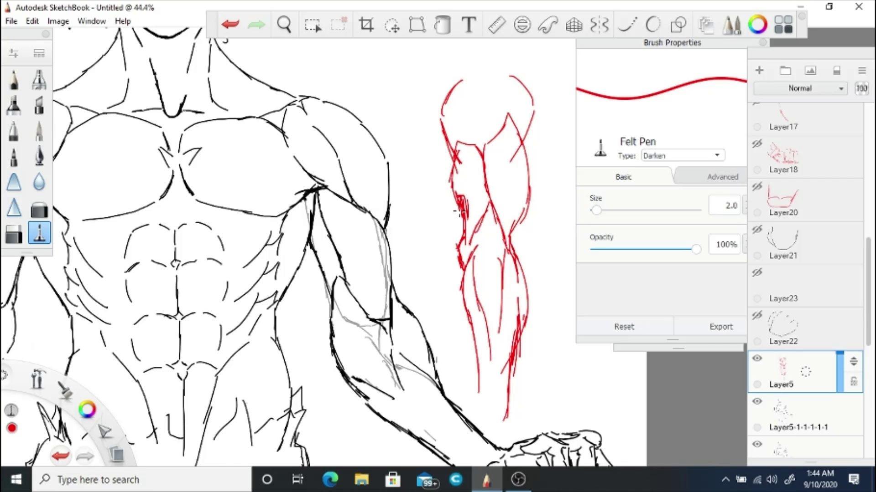
# - On Layer5-1-1-1-1-1, erase the inner arm contour below the left armpit and redraw it down to the elbow in black
pyautogui.click(793, 415)
pyautogui.click(14, 234)
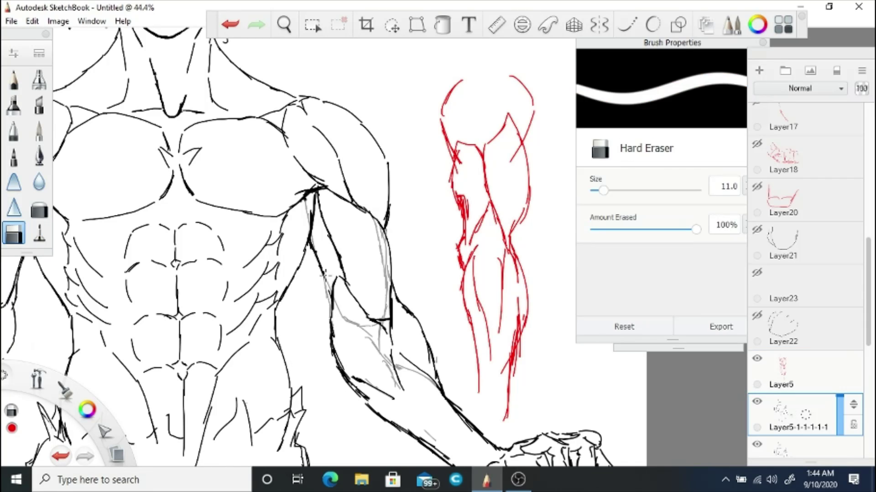
pyautogui.click(39, 233)
pyautogui.click(226, 25)
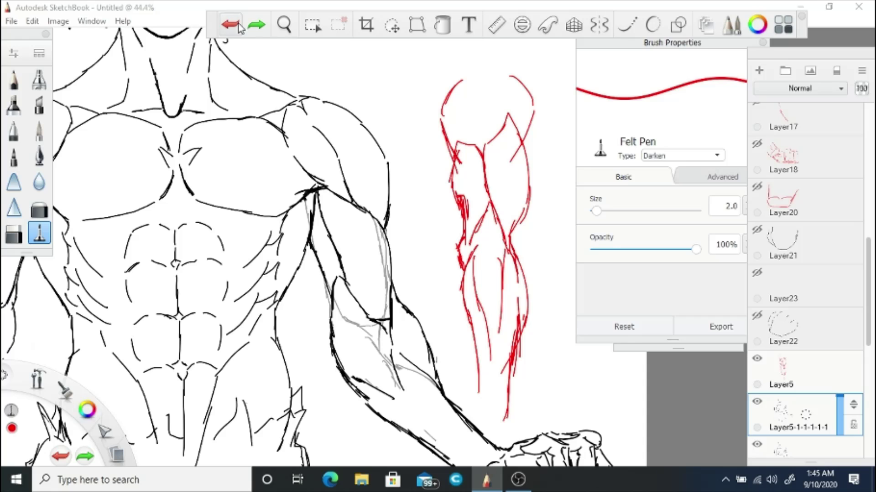
pyautogui.press('e')
pyautogui.press('e')
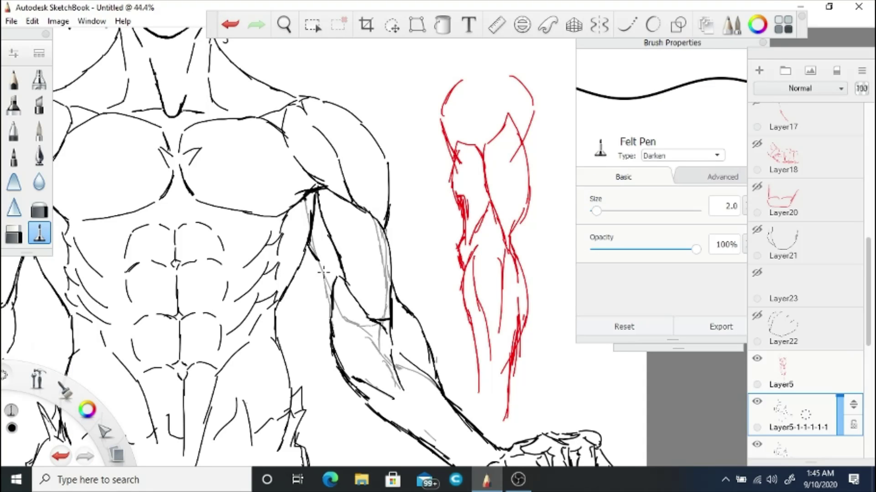
pyautogui.press('e')
pyautogui.press('e')
# - Erase the slanted inner biceps line and replace its upper end with a short stroke below the left armpit
pyautogui.press('e')
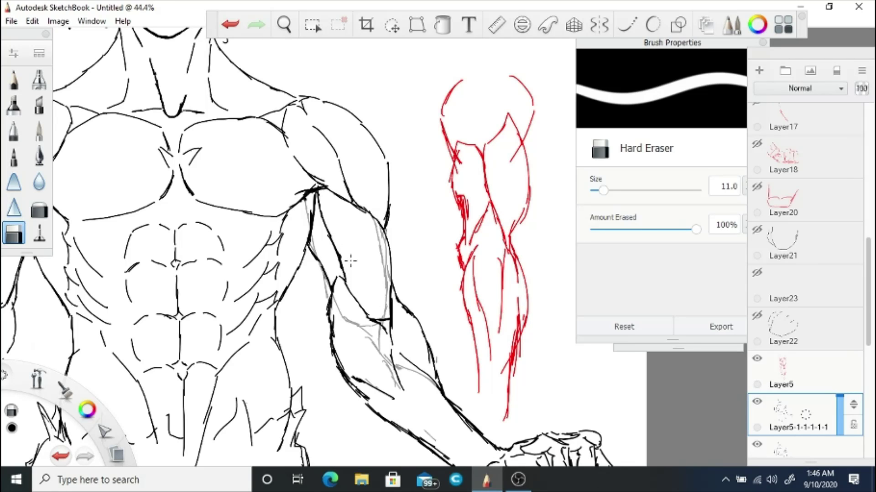
pyautogui.press('e')
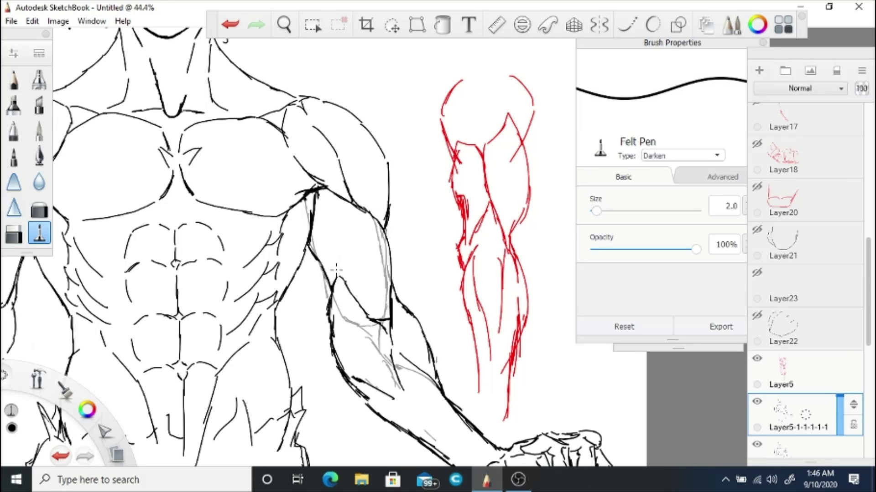
pyautogui.moveTo(333, 262); pyautogui.dragTo(319, 191)
pyautogui.press('e')
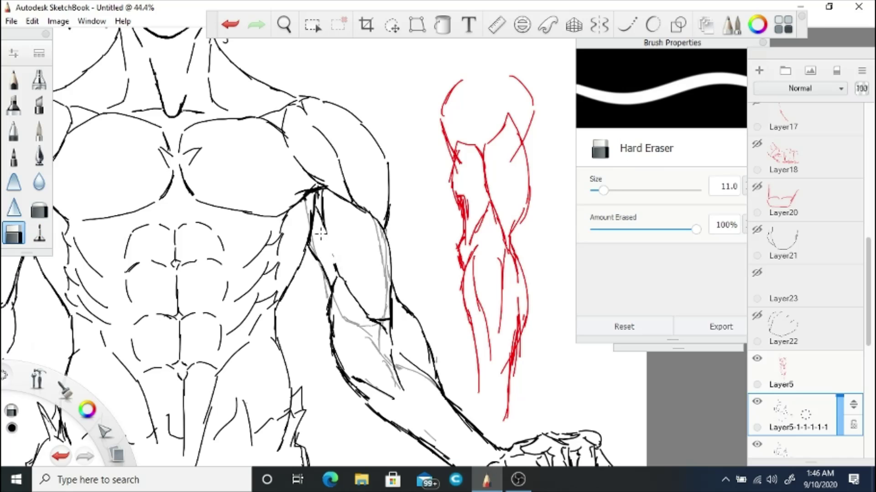
pyautogui.click(40, 235)
pyautogui.press('e')
pyautogui.press('e')
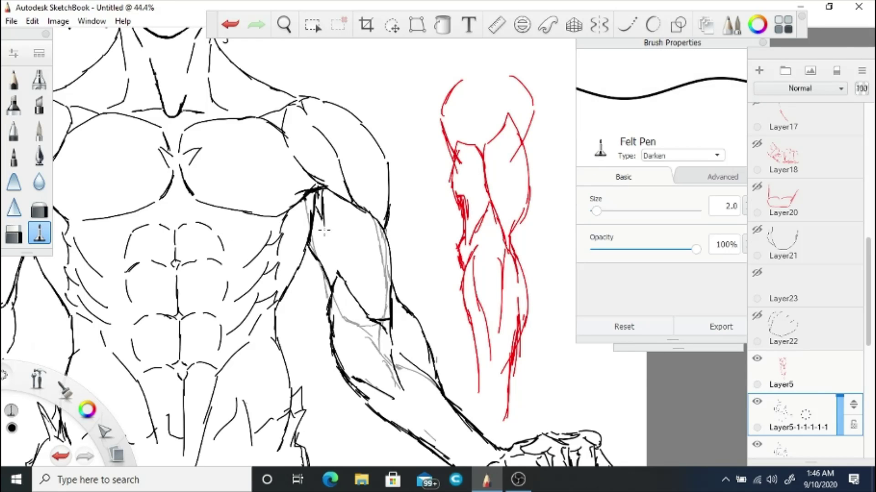
# - Hide the red arm sketch and rework the lower deltoid edge and inner biceps line of the left arm
pyautogui.scroll(-3, 361, 247)
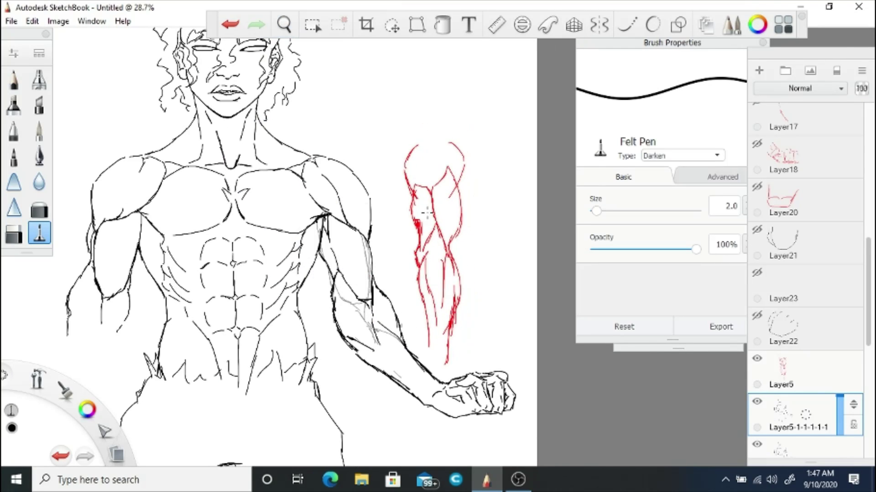
pyautogui.click(757, 359)
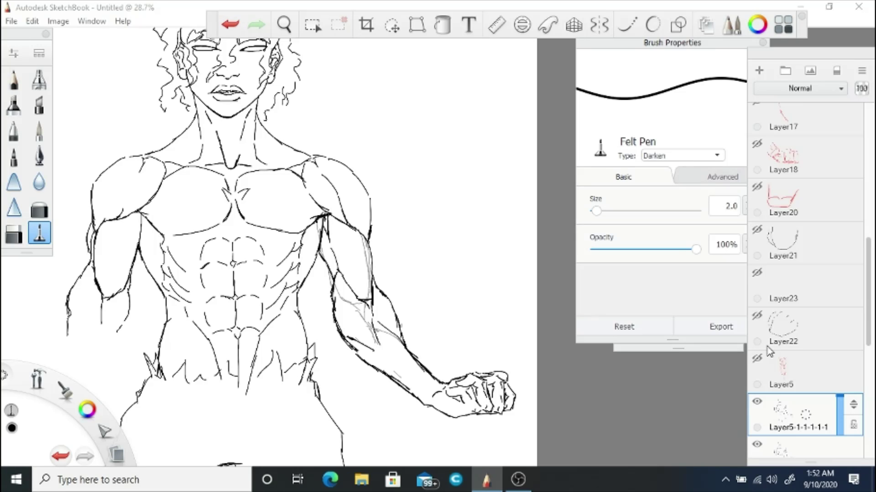
pyautogui.moveTo(402, 319); pyautogui.dragTo(381, 254)
pyautogui.press('e')
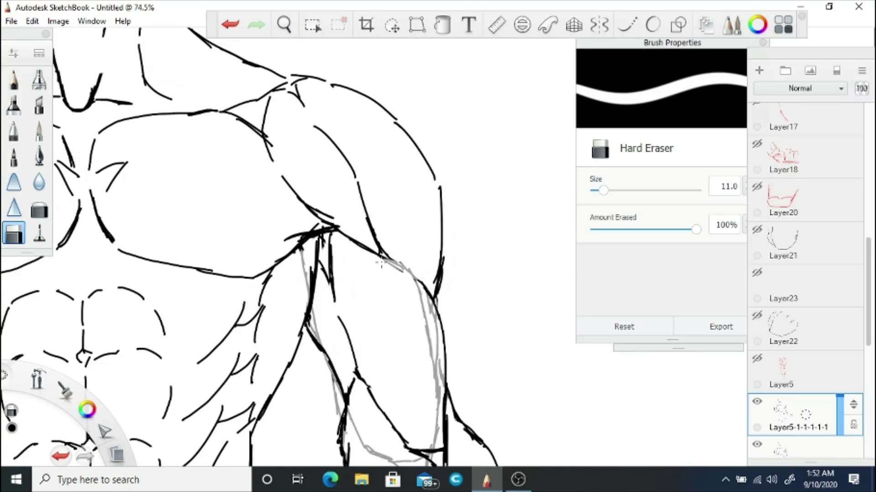
pyautogui.moveTo(338, 235)
pyautogui.mouseDown()
pyautogui.moveTo(392, 259)
pyautogui.moveTo(369, 249)
pyautogui.moveTo(433, 306)
pyautogui.moveTo(441, 282)
pyautogui.mouseUp()
pyautogui.press('e')
pyautogui.moveTo(323, 248)
pyautogui.mouseDown()
pyautogui.moveTo(333, 371)
pyautogui.moveTo(347, 283)
pyautogui.mouseUp()
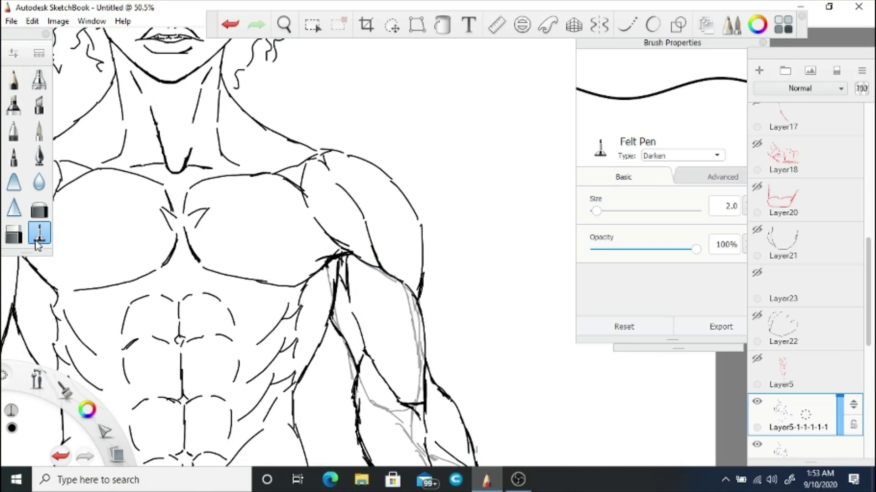
pyautogui.press('e')
pyautogui.press('e')
pyautogui.moveTo(352, 316); pyautogui.dragTo(309, 339)
# - Sketch the left arm's biceps, elbow crease and triceps lines in red Felt Pen on a new layer
pyautogui.hotkey('ctrl', 'shift', 'n')
pyautogui.moveTo(299, 228)
pyautogui.mouseDown()
pyautogui.moveTo(315, 211)
pyautogui.moveTo(340, 228)
pyautogui.moveTo(345, 285)
pyautogui.mouseUp()
pyautogui.moveTo(307, 247)
pyautogui.mouseDown()
pyautogui.moveTo(321, 288)
pyautogui.moveTo(371, 343)
pyautogui.mouseUp()
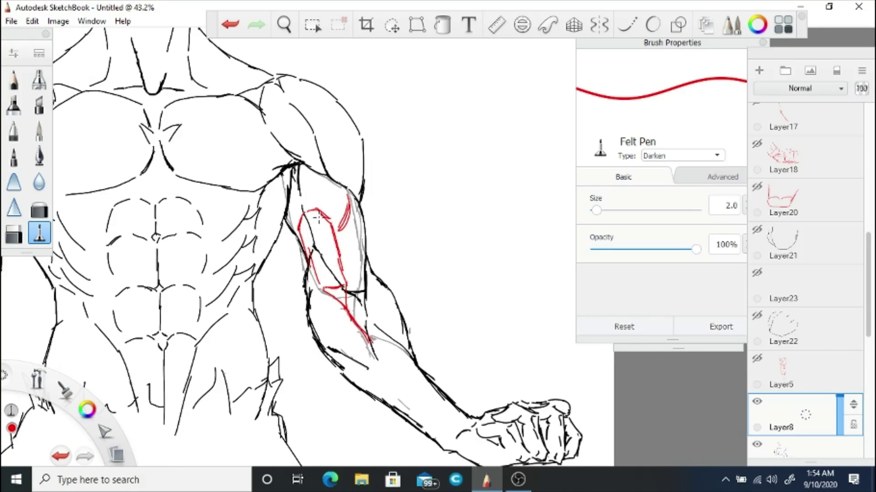
pyautogui.moveTo(313, 213); pyautogui.dragTo(351, 230)
pyautogui.moveTo(350, 195); pyautogui.dragTo(339, 236)
pyautogui.moveTo(282, 218); pyautogui.dragTo(320, 257)
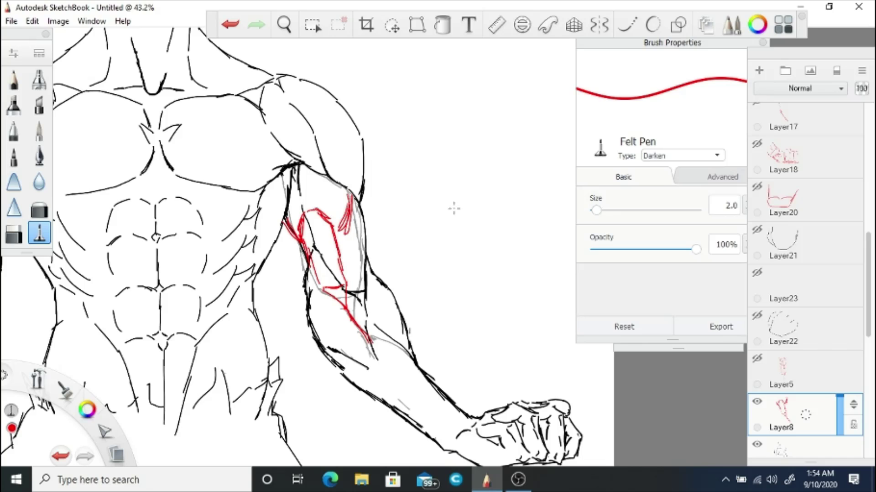
# - Hide the red biceps sketch and erase both forearm contours of the left arm on Layer5-1-1-1-1-1
pyautogui.click(757, 401)
pyautogui.click(784, 449)
pyautogui.click(284, 25)
pyautogui.moveTo(196, 64)
pyautogui.mouseDown()
pyautogui.moveTo(313, 170)
pyautogui.moveTo(332, 289)
pyautogui.moveTo(259, 319)
pyautogui.mouseUp()
pyautogui.press('e')
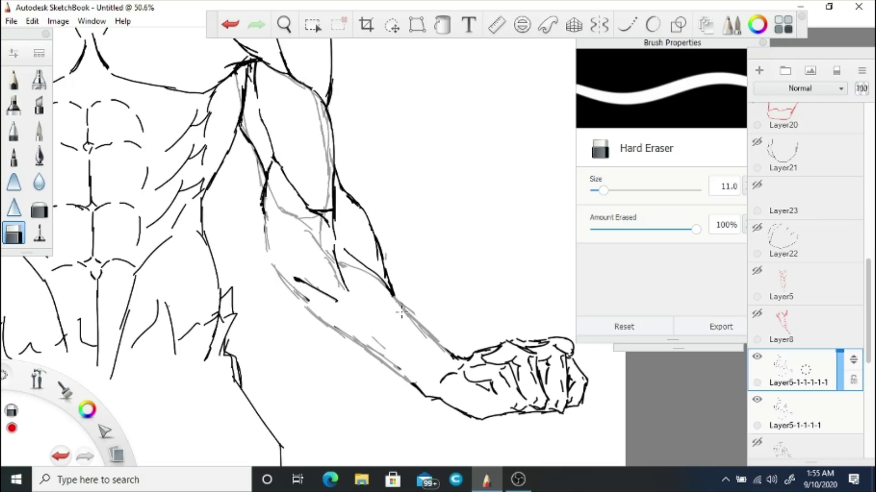
pyautogui.scroll(1, 310, 219)
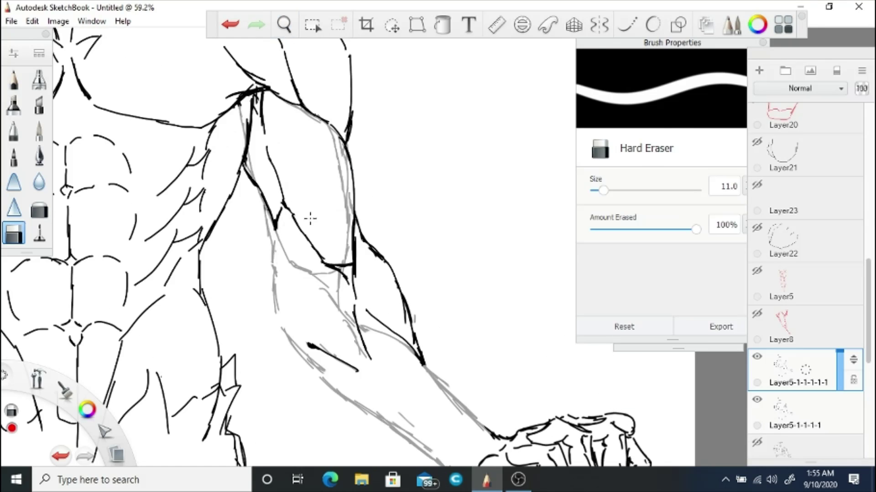
# - Redraw the left forearm's lower contour in black Felt Pen from the inner elbow to the wrist
pyautogui.press('e')
pyautogui.moveTo(270, 273)
pyautogui.mouseDown()
pyautogui.moveTo(276, 314)
pyautogui.moveTo(348, 398)
pyautogui.moveTo(266, 336)
pyautogui.mouseUp()
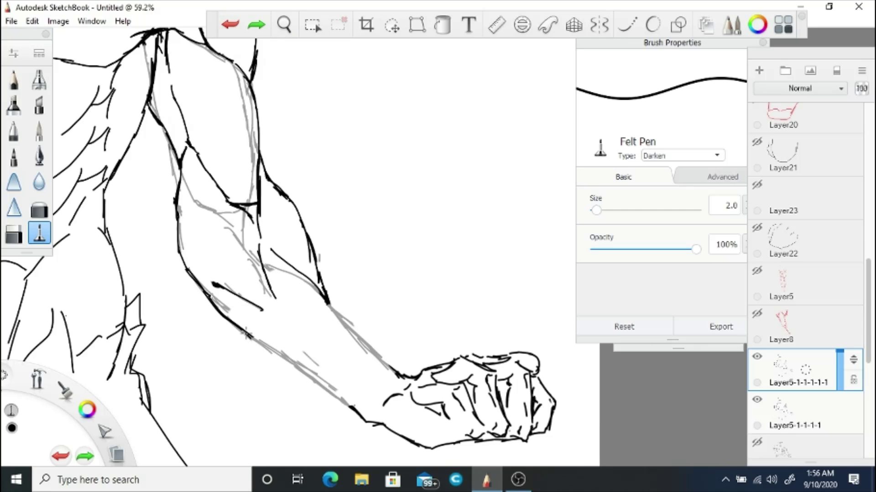
pyautogui.press('e')
pyautogui.press('e')
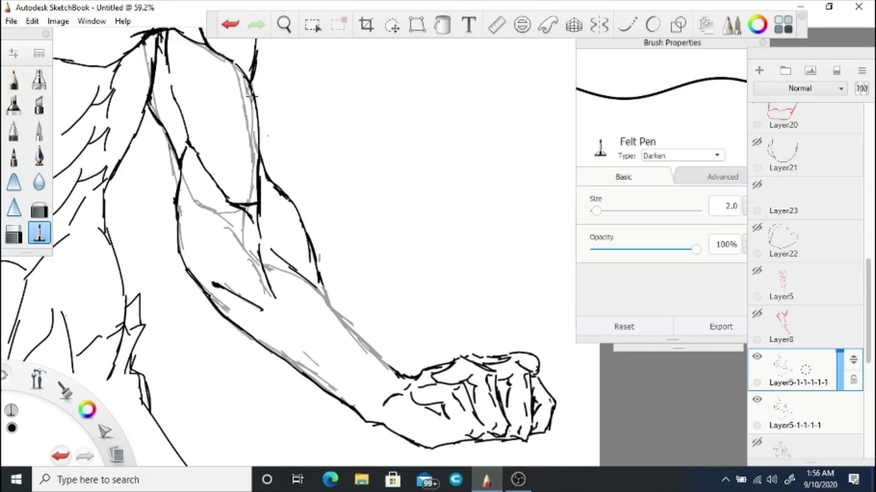
# - Redraw the left forearm's upper contour to the wrist and thicken its junction with the outer elbow muscle
pyautogui.moveTo(301, 269); pyautogui.dragTo(396, 375)
pyautogui.press('e')
pyautogui.press('e')
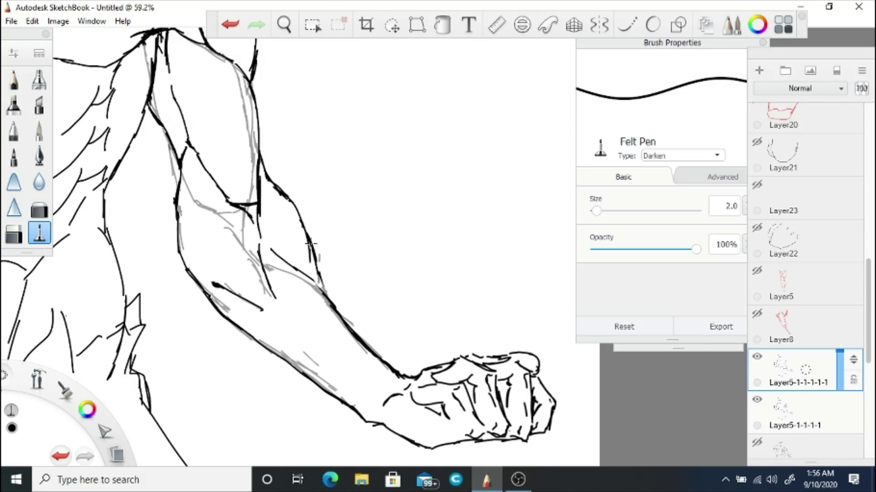
pyautogui.moveTo(307, 242); pyautogui.dragTo(319, 274)
pyautogui.press('e')
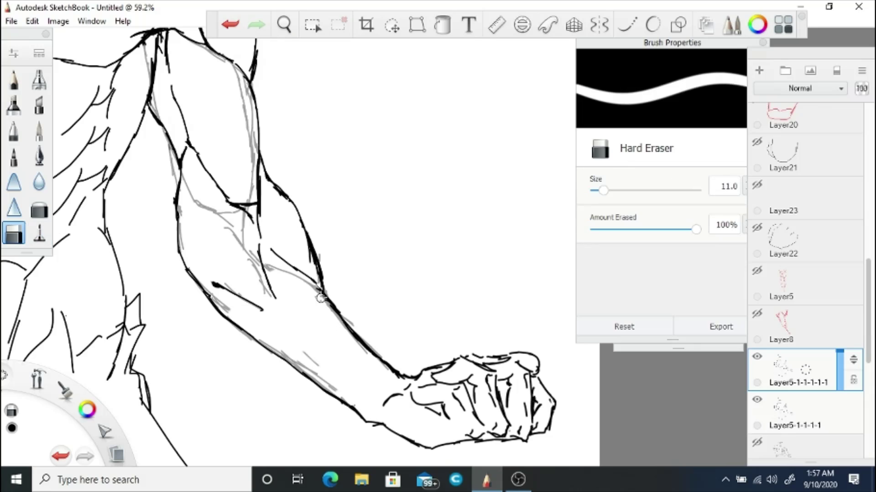
pyautogui.press('e')
pyautogui.moveTo(333, 324)
pyautogui.mouseDown()
pyautogui.moveTo(317, 292)
pyautogui.moveTo(326, 302)
pyautogui.mouseUp()
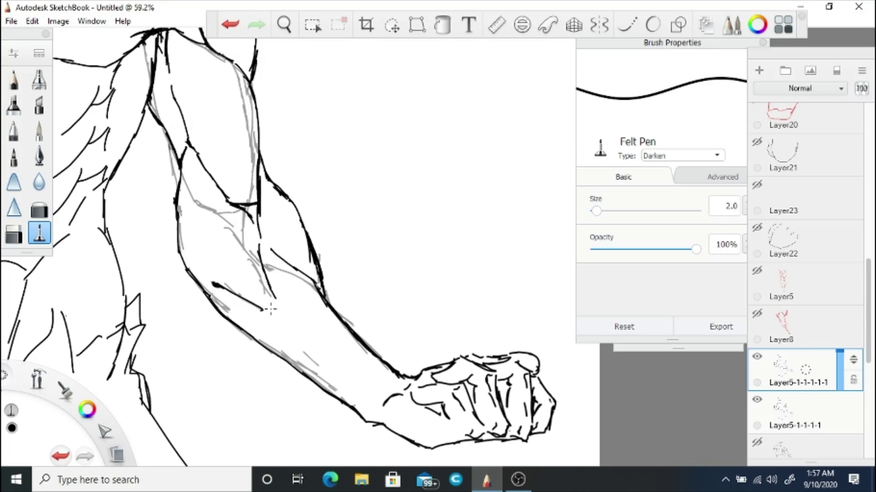
# - Add short tendon lines on the left forearm just above the wrist
pyautogui.moveTo(377, 375); pyautogui.dragTo(393, 392)
pyautogui.moveTo(360, 358); pyautogui.dragTo(385, 378)
pyautogui.moveTo(348, 355); pyautogui.dragTo(365, 371)
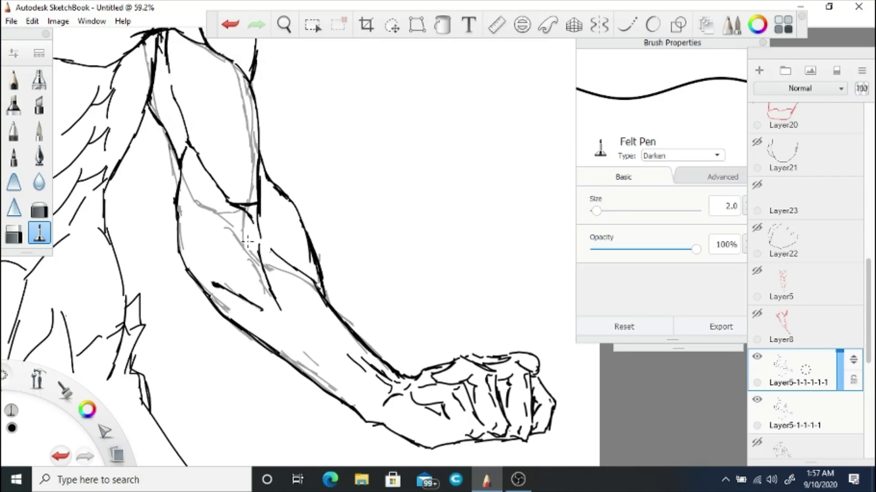
# - Erase and redraw the muscle lines below the left elbow crease, extending the central one down the forearm
pyautogui.press('e')
pyautogui.moveTo(313, 282)
pyautogui.mouseDown()
pyautogui.moveTo(279, 256)
pyautogui.moveTo(264, 259)
pyautogui.moveTo(285, 319)
pyautogui.mouseUp()
pyautogui.press('e')
pyautogui.click(14, 234)
pyautogui.press('e')
pyautogui.moveTo(221, 289); pyautogui.dragTo(263, 339)
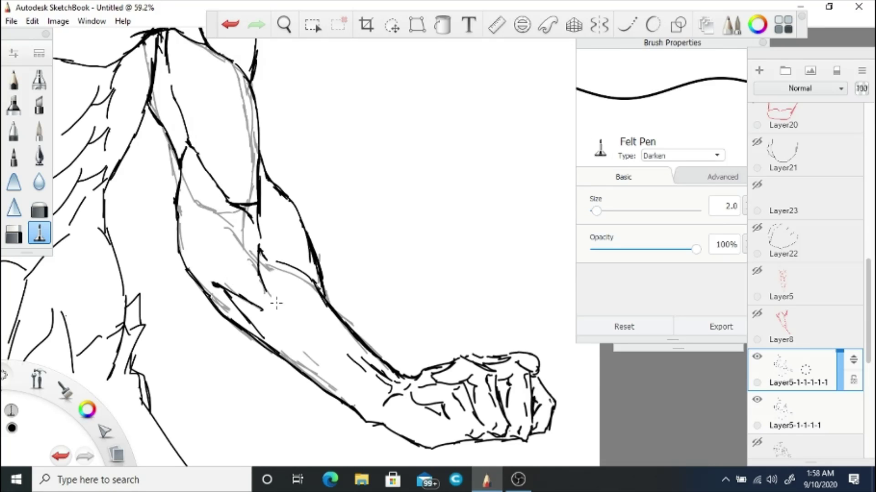
pyautogui.moveTo(258, 273); pyautogui.dragTo(295, 319)
# - Erase the slanted muscle lines on the inner left forearm and draw a new line close to the lower contour
pyautogui.press('e')
pyautogui.moveTo(251, 301)
pyautogui.mouseDown()
pyautogui.moveTo(214, 295)
pyautogui.moveTo(263, 338)
pyautogui.mouseUp()
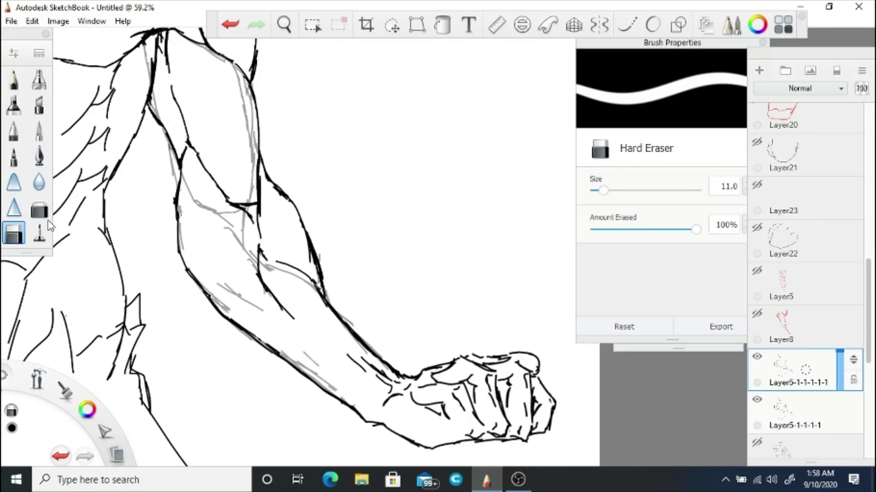
pyautogui.press('e')
pyautogui.moveTo(206, 291); pyautogui.dragTo(250, 322)
pyautogui.scroll(-5, 244, 289)
pyautogui.press('space')
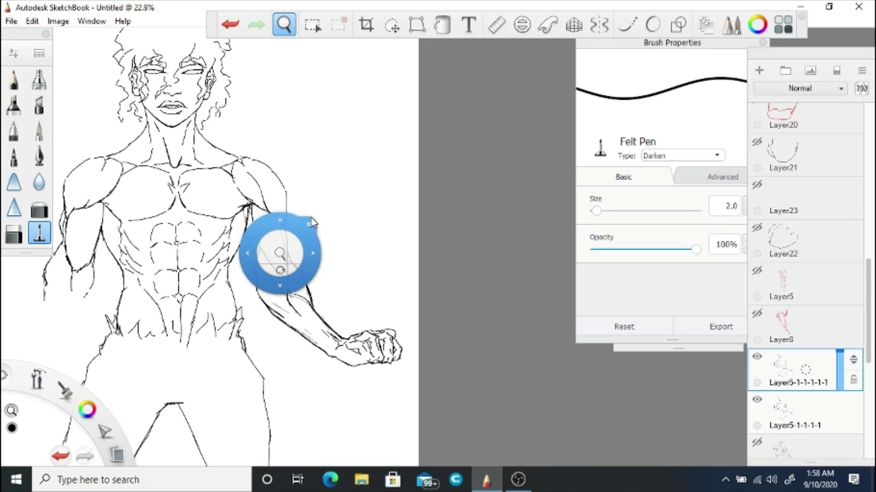
pyautogui.moveTo(314, 248); pyautogui.dragTo(319, 380)
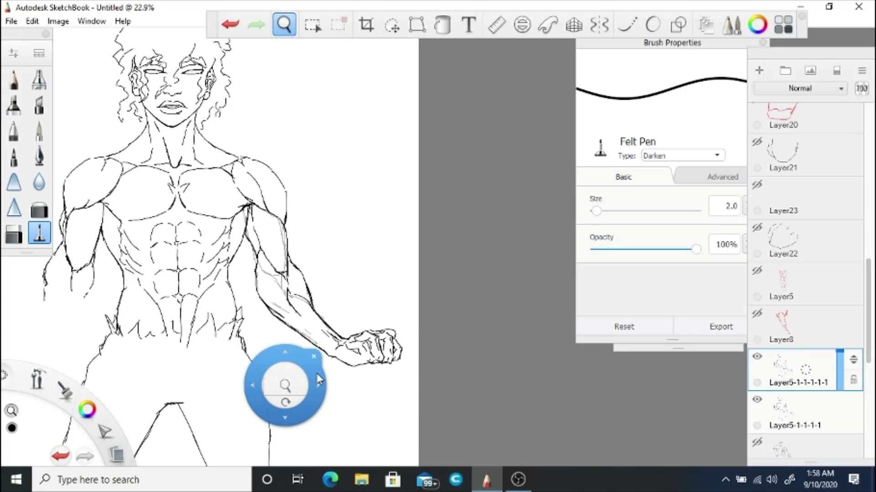
# - Round off the lower end of the left biceps where it meets the elbow crease
pyautogui.scroll(5, 316, 373)
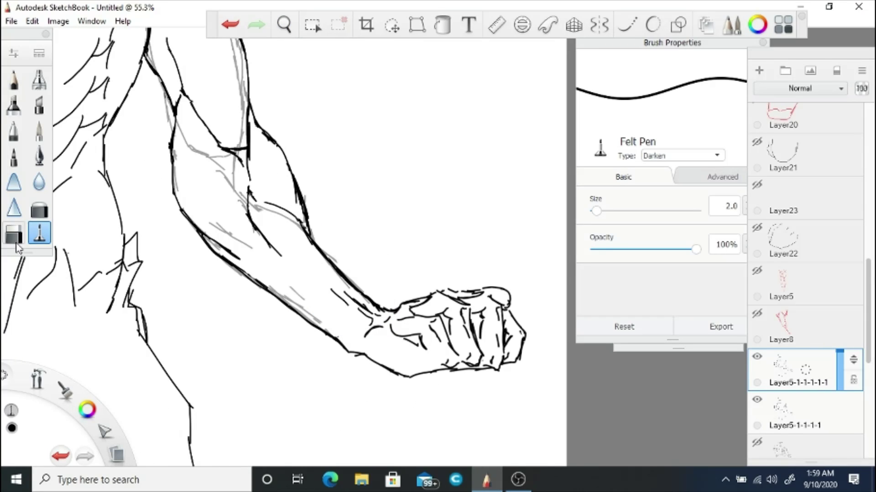
pyautogui.press('space')
pyautogui.moveTo(235, 152)
pyautogui.mouseDown()
pyautogui.moveTo(287, 258)
pyautogui.moveTo(299, 238)
pyautogui.mouseUp()
pyautogui.press('e')
pyautogui.press('e')
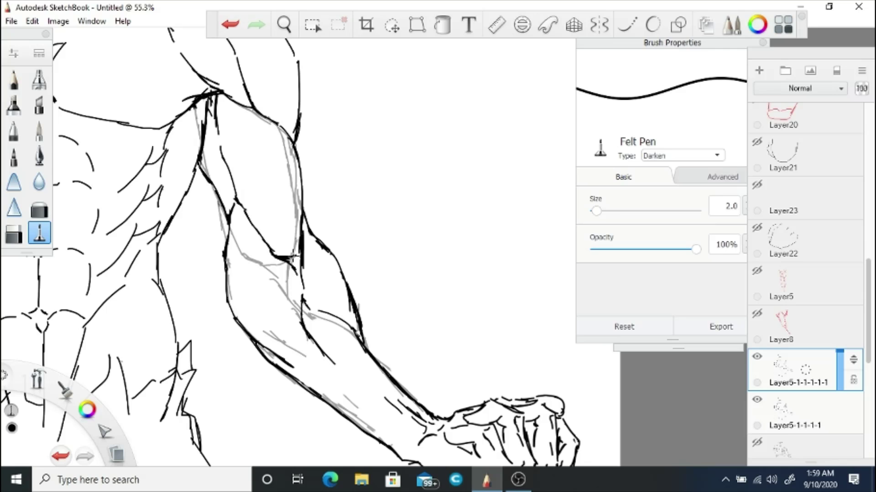
pyautogui.scroll(-1, 300, 250)
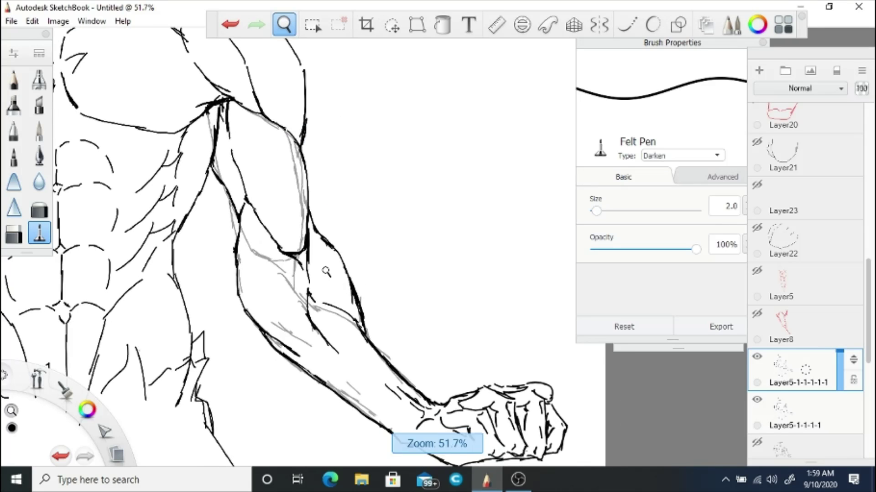
# - Erase the outer forearm muscle contour below the left elbow and redraw it as a smoother curve
pyautogui.moveTo(230, 270)
pyautogui.mouseDown()
pyautogui.moveTo(200, 231)
pyautogui.moveTo(227, 283)
pyautogui.mouseUp()
pyautogui.press('e')
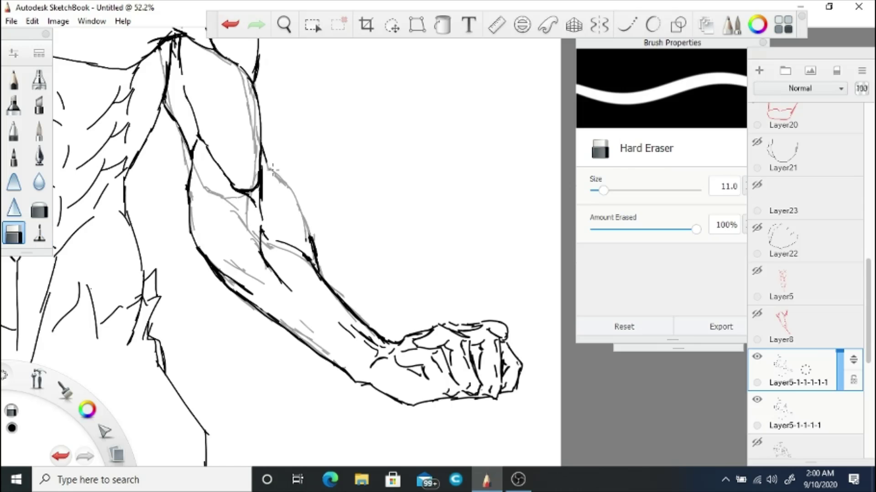
pyautogui.moveTo(293, 244)
pyautogui.mouseDown()
pyautogui.moveTo(299, 204)
pyautogui.moveTo(330, 240)
pyautogui.moveTo(360, 311)
pyautogui.mouseUp()
pyautogui.press('e')
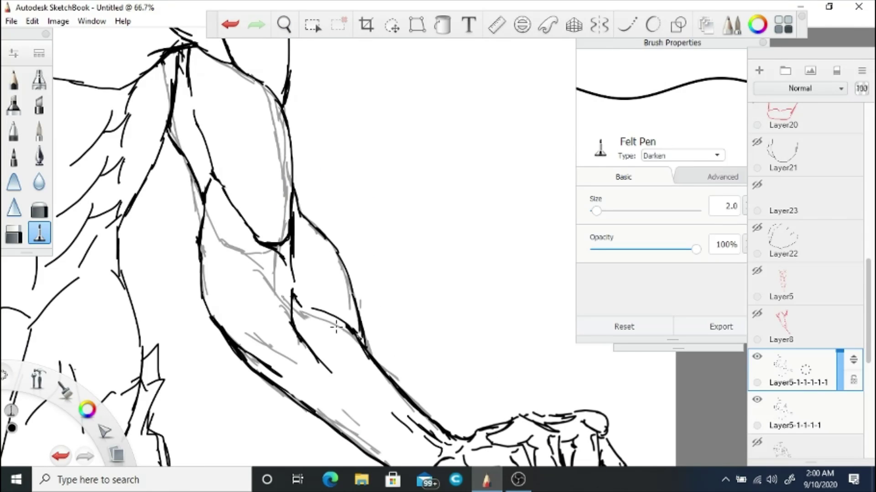
# - Erase the lower contour of the left forearm below the elbow, redraw it, and add long muscle lines along the forearm
pyautogui.moveTo(212, 233); pyautogui.dragTo(203, 272)
pyautogui.moveTo(236, 233); pyautogui.dragTo(255, 240)
pyautogui.press('space')
pyautogui.moveTo(347, 191); pyautogui.dragTo(346, 264)
pyautogui.press('e')
pyautogui.press('space')
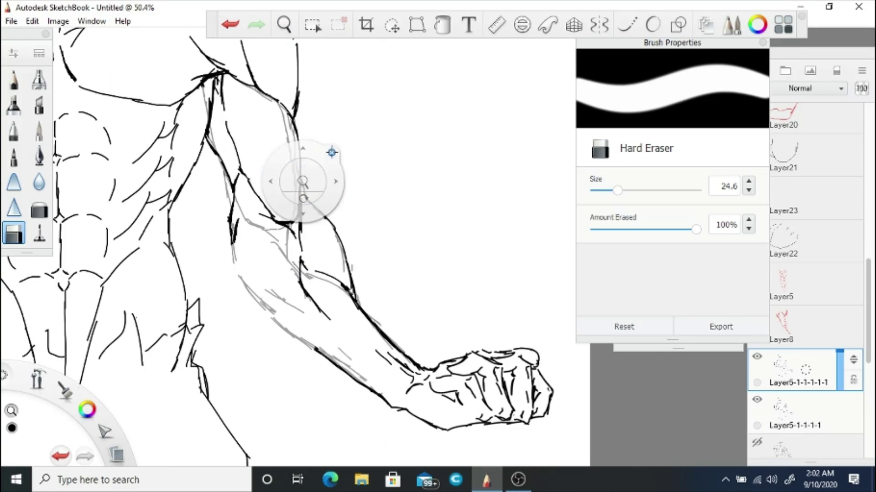
pyautogui.click(45, 231)
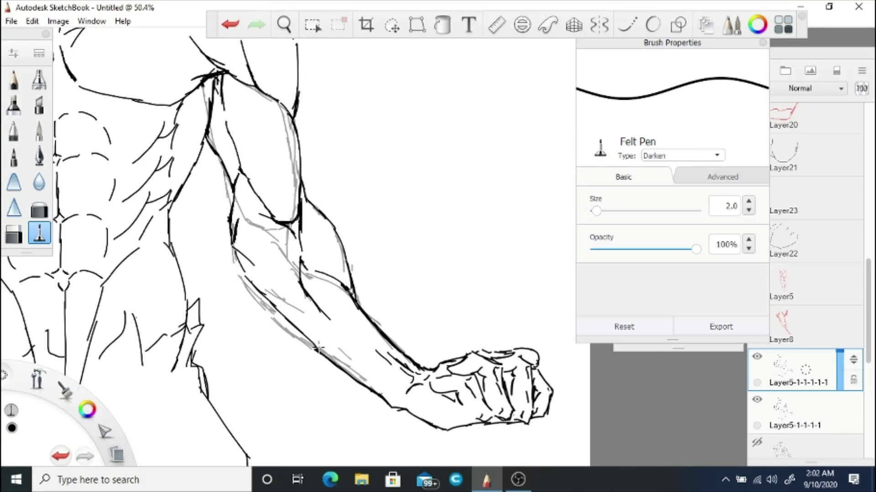
pyautogui.press('e')
pyautogui.press('e')
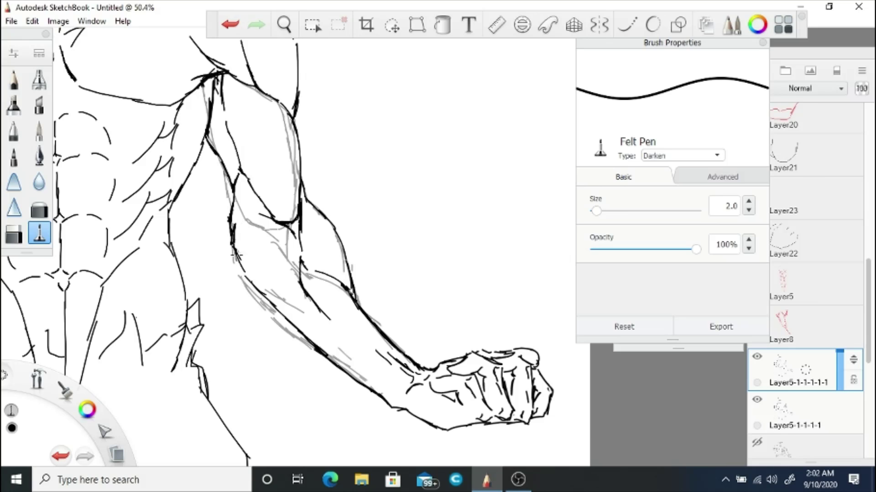
pyautogui.click(284, 25)
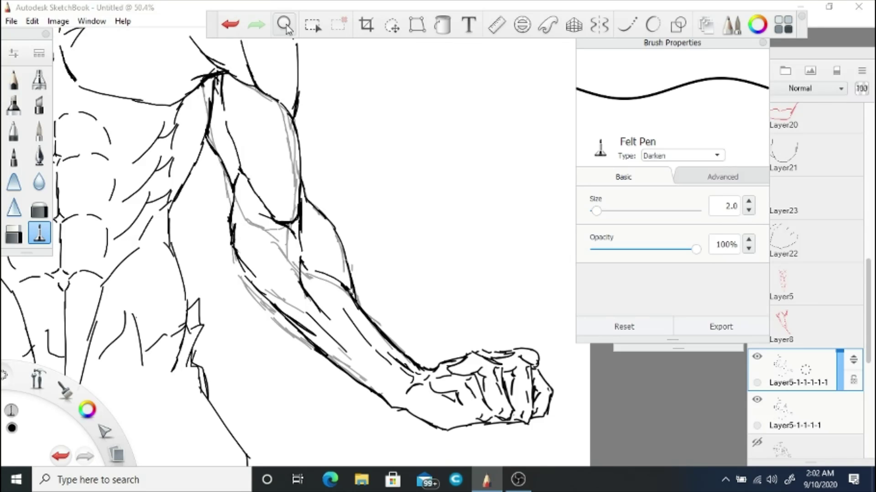
# - Hide the underlying Layer5-1-1-1-1 sketch, then erase and redraw the outer contour of the left forearm below the elbow
pyautogui.scroll(-3, 388, 340)
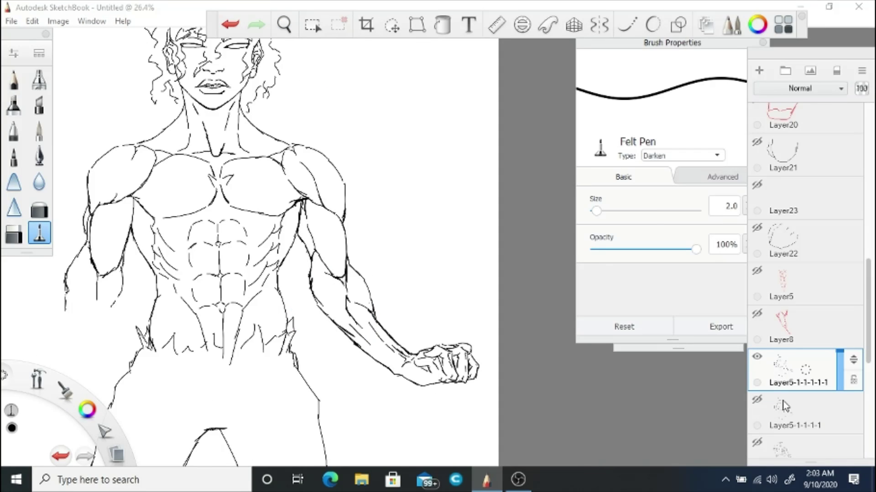
pyautogui.scroll(3, 390, 235)
pyautogui.press('e')
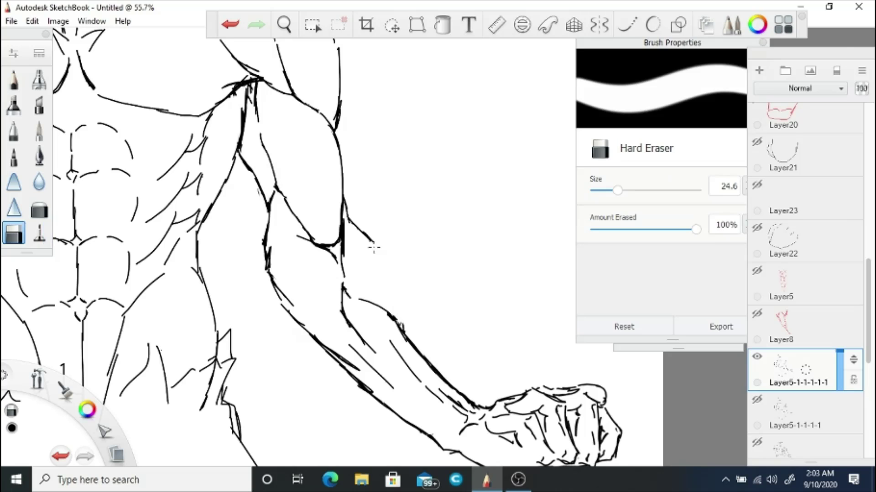
pyautogui.press('e')
pyautogui.moveTo(355, 218)
pyautogui.mouseDown()
pyautogui.moveTo(378, 244)
pyautogui.moveTo(413, 342)
pyautogui.mouseUp()
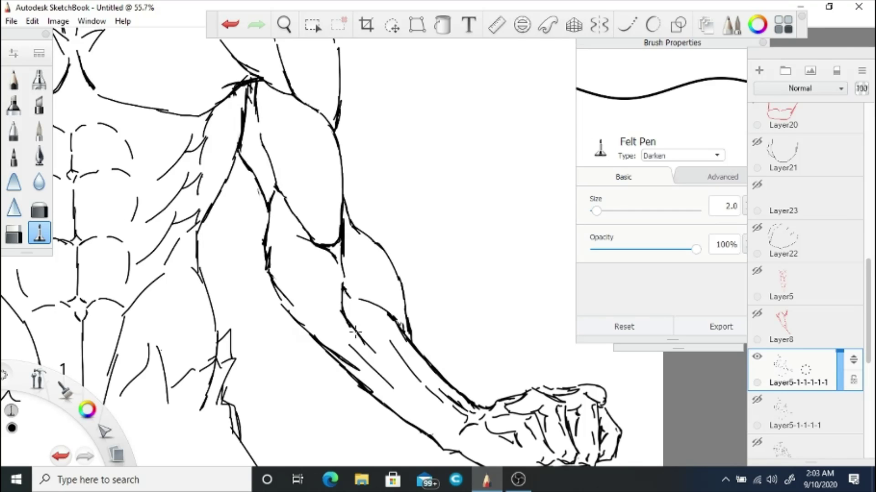
pyautogui.press('e')
pyautogui.press('e')
pyautogui.scroll(-5, 357, 224)
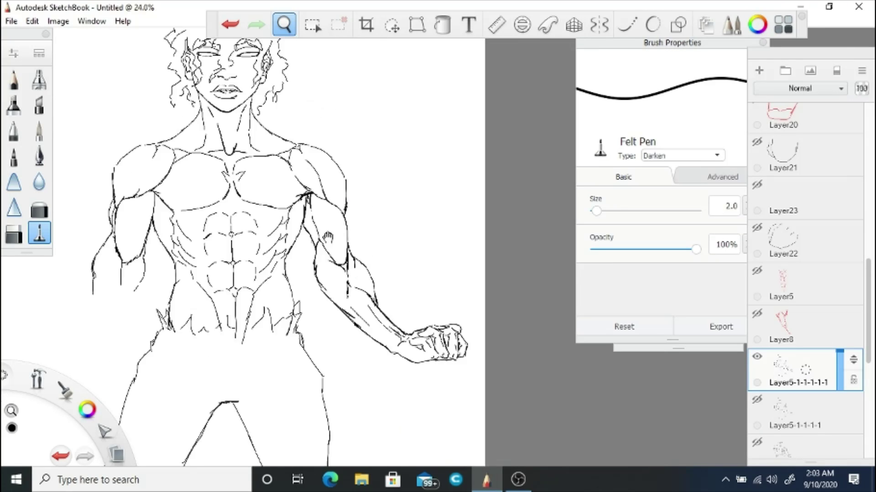
# - Show the red right-hand guide on Layer20 and draw the hand's lower and side outline in black on a separate layer
pyautogui.scroll(5, 357, 224)
pyautogui.click(867, 303)
pyautogui.moveTo(866, 303); pyautogui.dragTo(866, 313)
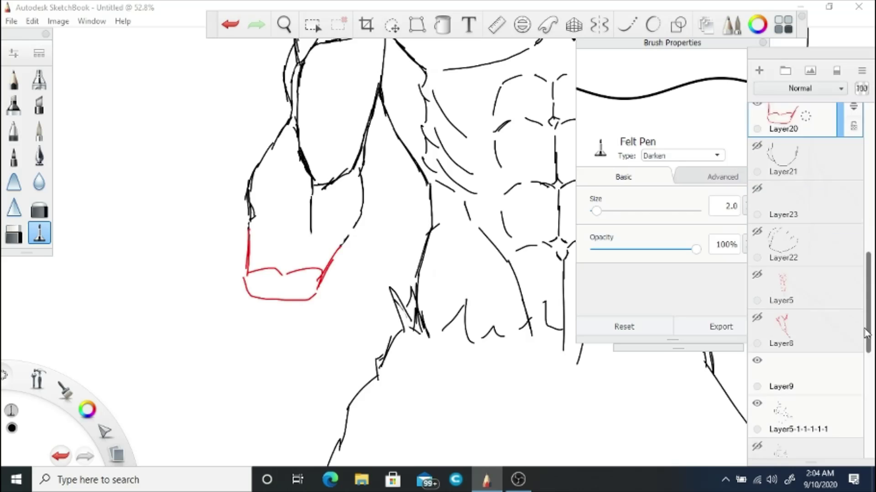
pyautogui.click(795, 338)
pyautogui.moveTo(294, 311)
pyautogui.mouseDown()
pyautogui.moveTo(254, 304)
pyautogui.moveTo(238, 283)
pyautogui.mouseUp()
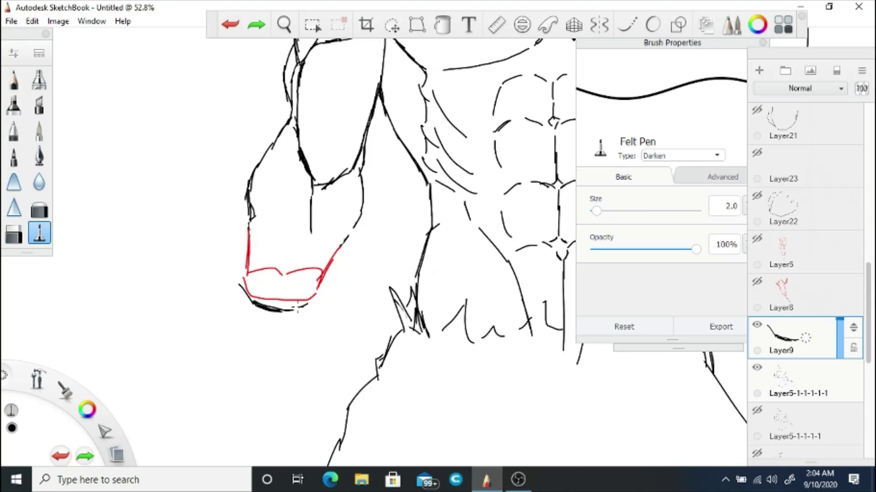
pyautogui.moveTo(297, 309); pyautogui.dragTo(334, 277)
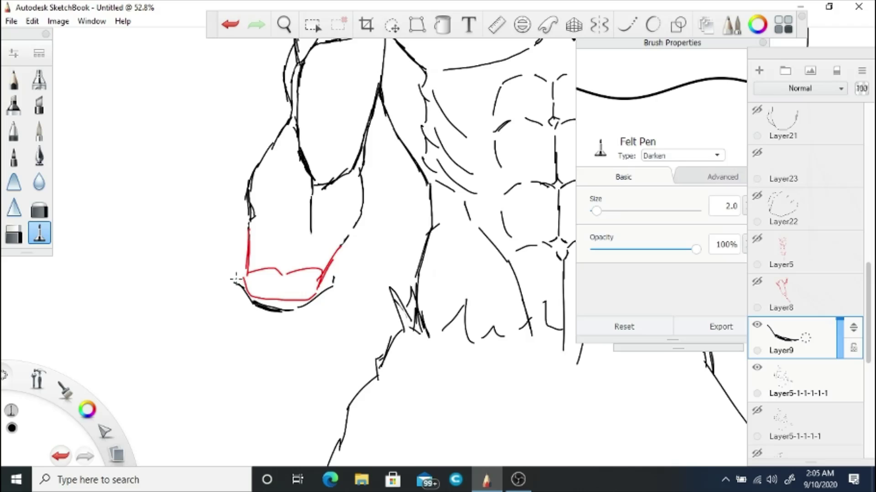
pyautogui.moveTo(235, 236); pyautogui.dragTo(231, 263)
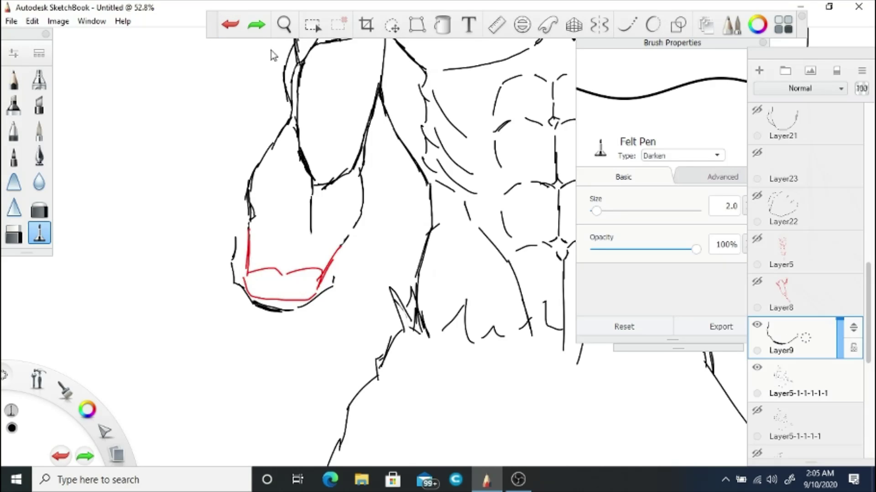
# - Draw the wavy base line of the right hand's curled fingers and outline the rounded fingers above it
pyautogui.moveTo(272, 273)
pyautogui.mouseDown()
pyautogui.moveTo(308, 280)
pyautogui.moveTo(316, 270)
pyautogui.mouseUp()
pyautogui.moveTo(315, 254); pyautogui.dragTo(314, 268)
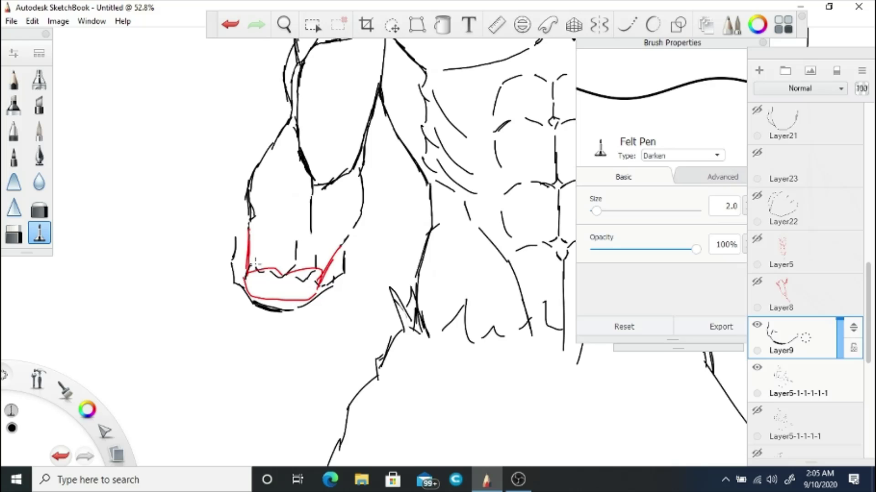
pyautogui.moveTo(255, 263)
pyautogui.mouseDown()
pyautogui.moveTo(254, 230)
pyautogui.moveTo(258, 262)
pyautogui.moveTo(289, 223)
pyautogui.mouseUp()
pyautogui.hotkey('ctrl', 'z')
pyautogui.hotkey('ctrl', 'z')
pyautogui.moveTo(315, 256); pyautogui.dragTo(315, 231)
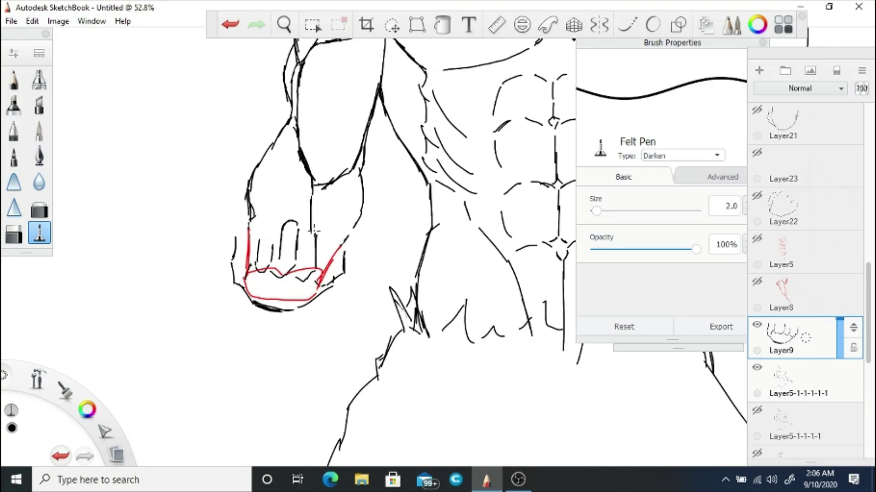
pyautogui.moveTo(333, 268); pyautogui.dragTo(343, 258)
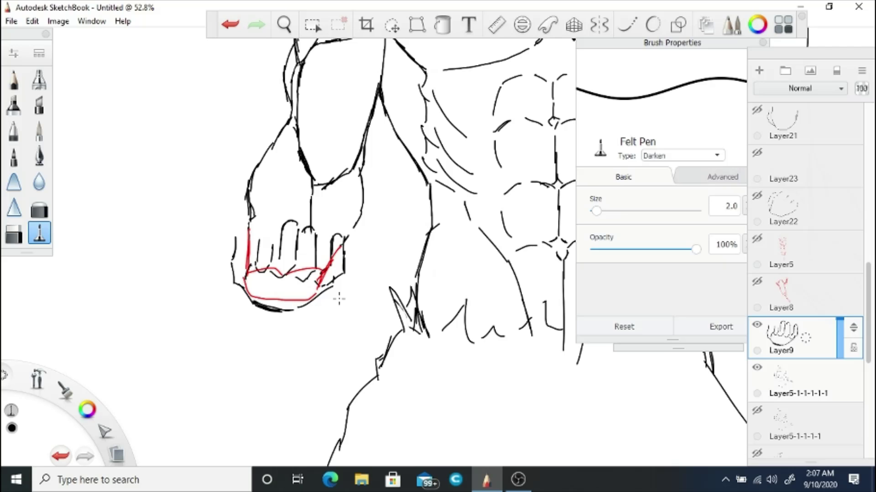
# - Hide the red hand guide on Layer20 and add short crease lines between the fingers and lower edge of the right hand
pyautogui.moveTo(868, 308); pyautogui.dragTo(868, 258)
pyautogui.click(757, 250)
pyautogui.press('space')
pyautogui.scroll(-3, 407, 275)
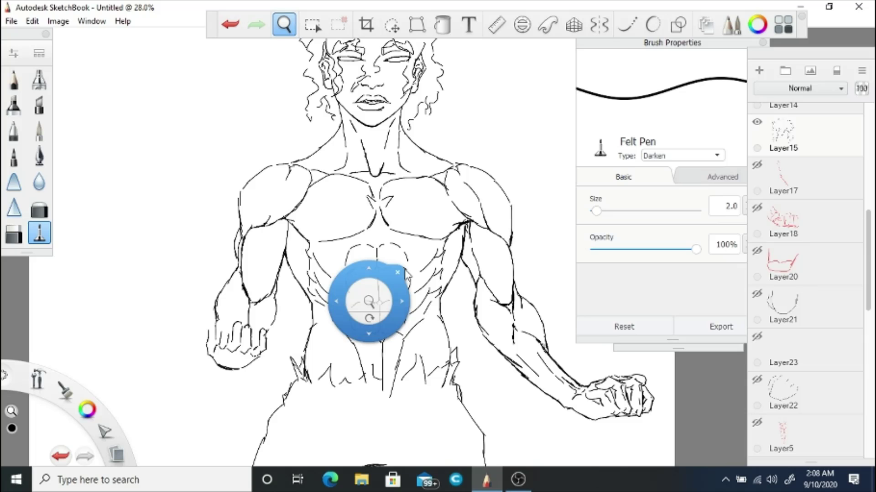
pyautogui.scroll(3, 406, 276)
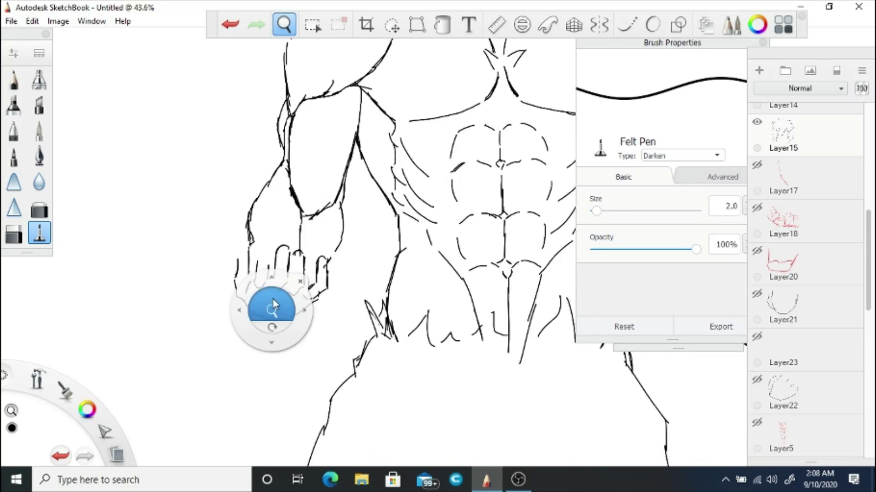
pyautogui.press('e')
pyautogui.press('e')
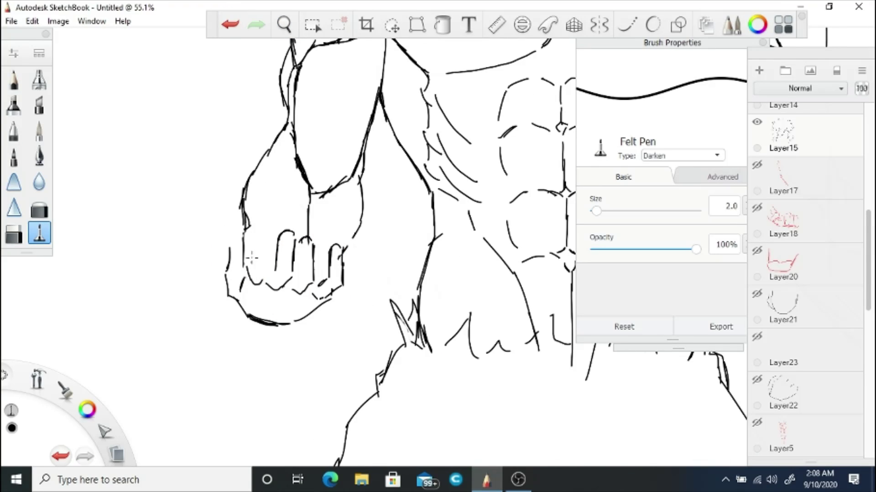
pyautogui.moveTo(266, 290); pyautogui.dragTo(269, 312)
pyautogui.moveTo(301, 296); pyautogui.dragTo(287, 313)
pyautogui.moveTo(252, 288); pyautogui.dragTo(257, 310)
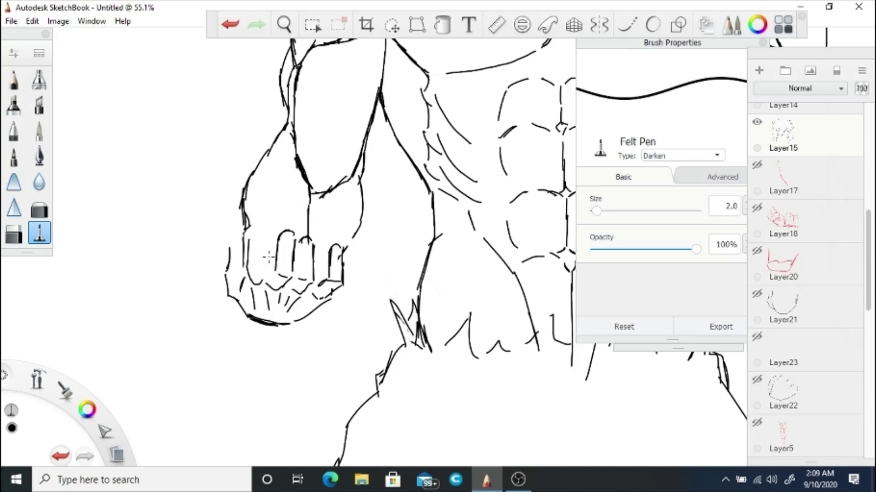
# - Erase the outer contour of the right forearm and redraw both forearm edges so they taper down into the hand
pyautogui.press('e')
pyautogui.moveTo(245, 238)
pyautogui.mouseDown()
pyautogui.moveTo(244, 217)
pyautogui.moveTo(252, 233)
pyautogui.mouseUp()
pyautogui.press('e')
pyautogui.moveTo(254, 171); pyautogui.dragTo(247, 260)
pyautogui.moveTo(249, 230); pyautogui.dragTo(250, 279)
pyautogui.moveTo(341, 253); pyautogui.dragTo(320, 282)
pyautogui.moveTo(327, 275); pyautogui.dragTo(315, 294)
pyautogui.moveTo(256, 213); pyautogui.dragTo(249, 261)
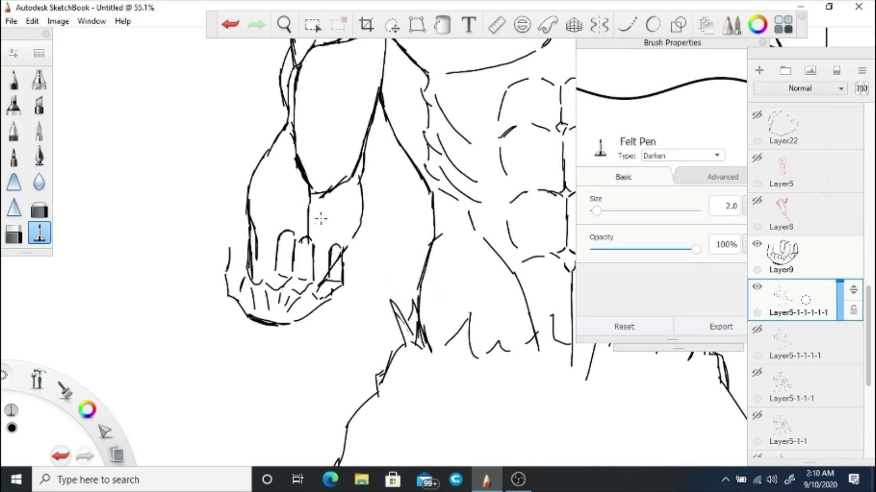
pyautogui.moveTo(361, 232); pyautogui.dragTo(342, 253)
pyautogui.press('space')
pyautogui.moveTo(293, 180); pyautogui.dragTo(321, 337)
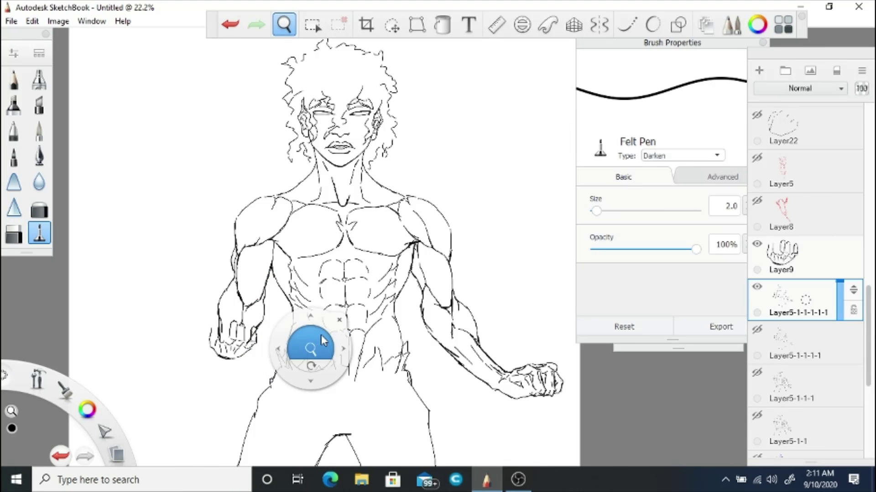
pyautogui.click(756, 244)
pyautogui.moveTo(272, 352)
pyautogui.mouseDown()
pyautogui.moveTo(391, 302)
pyautogui.moveTo(291, 248)
pyautogui.moveTo(343, 278)
pyautogui.mouseUp()
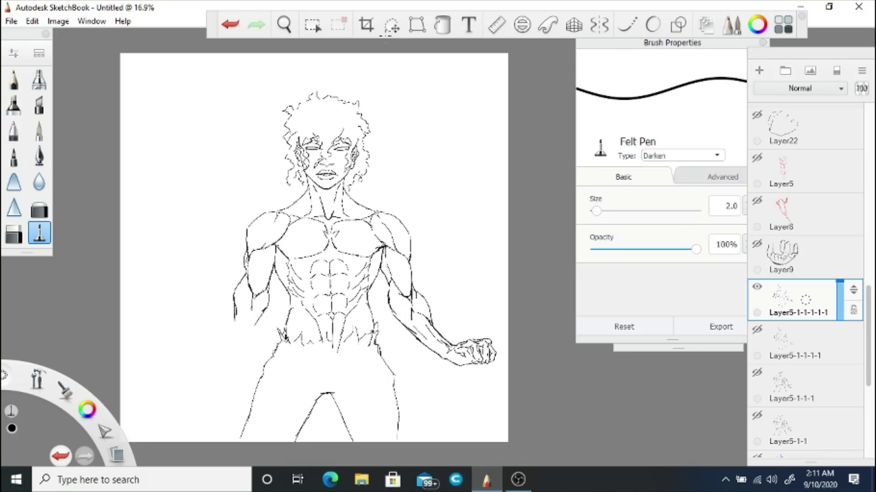
pyautogui.click(391, 26)
pyautogui.press('Escape')
pyautogui.click(757, 244)
# - Select the right-hand layer and move and rotate the hand slightly to fit the end of the forearm
pyautogui.click(793, 258)
pyautogui.click(392, 26)
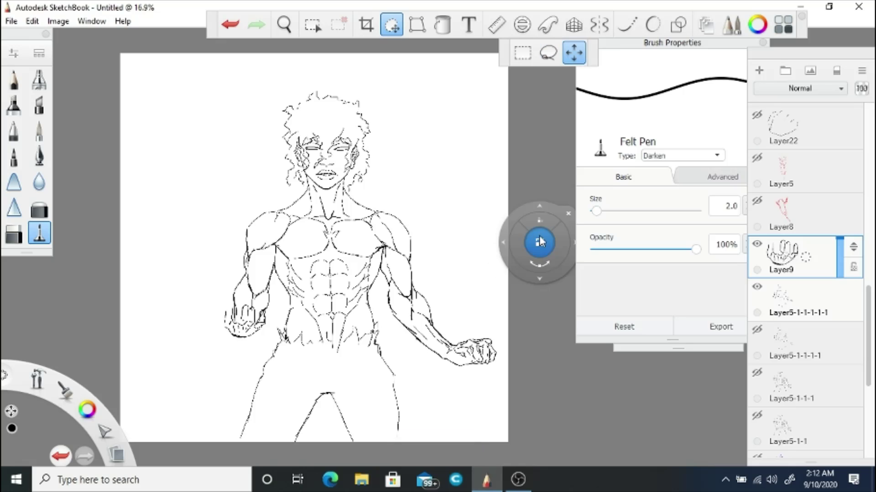
pyautogui.click(283, 26)
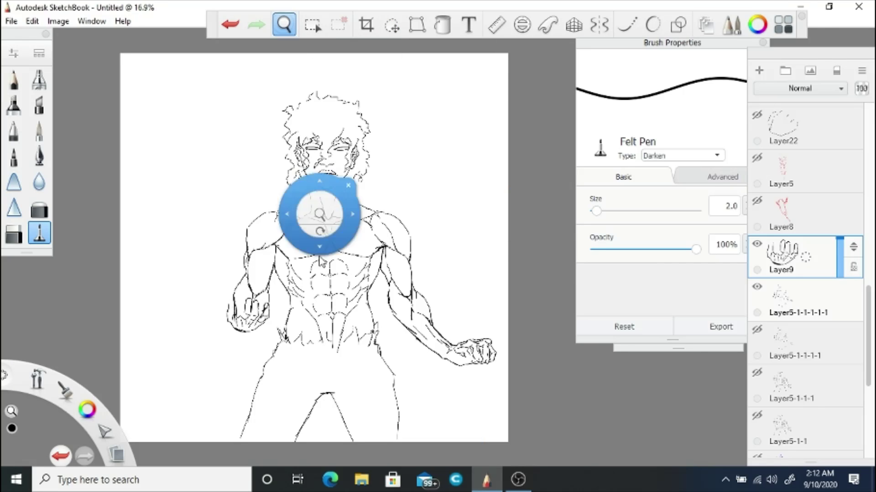
pyautogui.moveTo(323, 215); pyautogui.dragTo(344, 345)
pyautogui.click(340, 284)
# - Hide the right-hand layer, duplicate the Layer5-1-1-1-1-1 line art, and hide the original
pyautogui.click(756, 244)
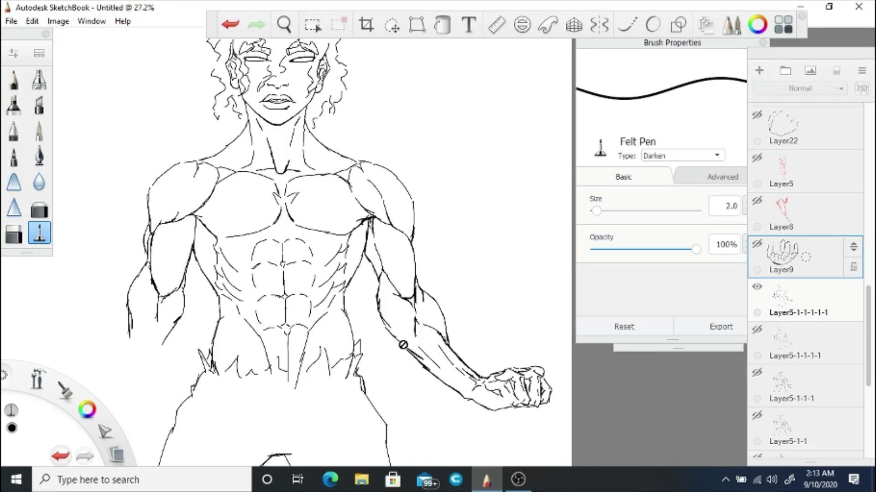
pyautogui.click(781, 297)
pyautogui.hotkey('ctrl', 'd')
pyautogui.click(756, 329)
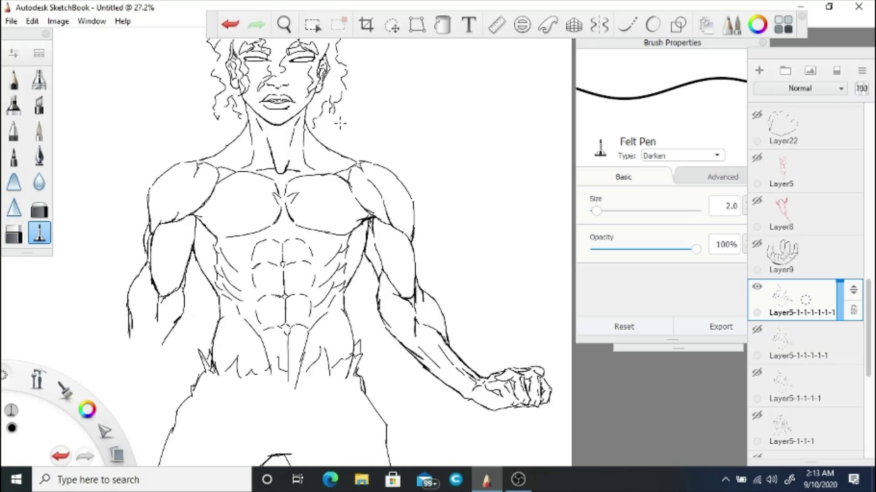
# - On a new layer, sketch in red the left shoulder, the biceps, and the contours of the arm hanging straight down
pyautogui.hotkey('ctrl', 'shift', 'n')
pyautogui.moveTo(365, 160); pyautogui.dragTo(406, 182)
pyautogui.moveTo(414, 202); pyautogui.dragTo(413, 235)
pyautogui.moveTo(370, 217)
pyautogui.mouseDown()
pyautogui.moveTo(394, 225)
pyautogui.moveTo(411, 273)
pyautogui.moveTo(393, 293)
pyautogui.mouseUp()
pyautogui.moveTo(374, 219); pyautogui.dragTo(393, 292)
pyautogui.moveTo(367, 230); pyautogui.dragTo(383, 315)
pyautogui.moveTo(411, 239); pyautogui.dragTo(431, 369)
pyautogui.moveTo(431, 324); pyautogui.dragTo(431, 466)
pyautogui.moveTo(378, 292); pyautogui.dragTo(388, 451)
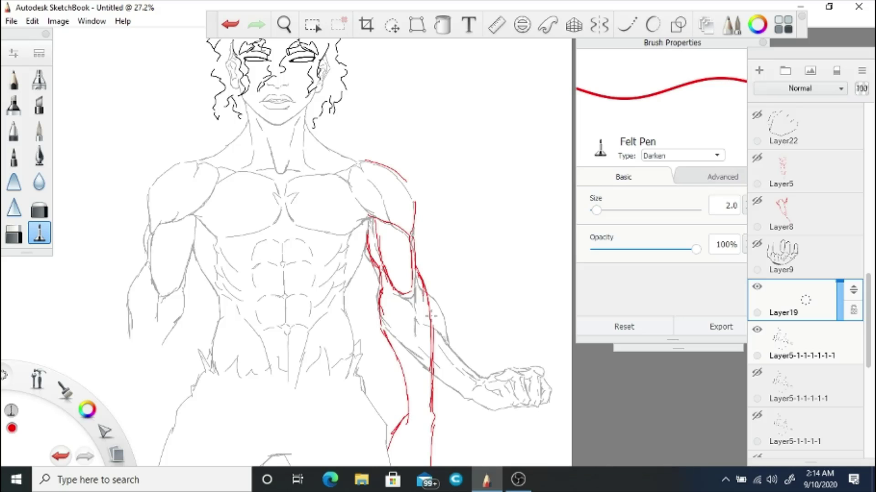
# - Add red muscle lines inside the hanging left forearm and rework its outer contour and the outer upper-arm bulge
pyautogui.moveTo(412, 285)
pyautogui.mouseDown()
pyautogui.moveTo(409, 344)
pyautogui.moveTo(432, 374)
pyautogui.mouseUp()
pyautogui.moveTo(410, 324)
pyautogui.mouseDown()
pyautogui.moveTo(392, 367)
pyautogui.moveTo(405, 356)
pyautogui.mouseUp()
pyautogui.moveTo(412, 380); pyautogui.dragTo(404, 424)
pyautogui.press('e')
pyautogui.moveTo(433, 337)
pyautogui.mouseDown()
pyautogui.moveTo(417, 274)
pyautogui.moveTo(431, 279)
pyautogui.mouseUp()
pyautogui.press('e')
pyautogui.moveTo(368, 223)
pyautogui.mouseDown()
pyautogui.moveTo(383, 293)
pyautogui.moveTo(388, 269)
pyautogui.mouseUp()
pyautogui.moveTo(412, 229); pyautogui.dragTo(437, 368)
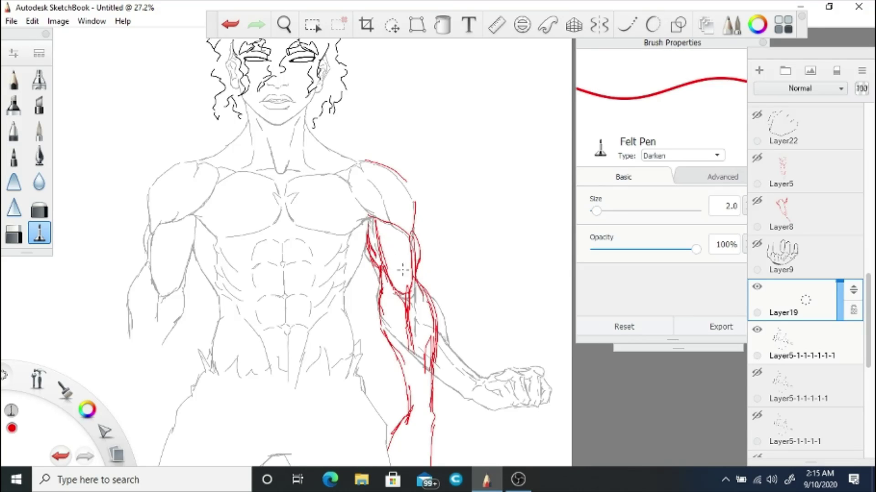
# - Reinforce the red forearm contours of the hanging left arm and extend them past the wrist into the hand
pyautogui.moveTo(411, 260); pyautogui.dragTo(433, 312)
pyautogui.moveTo(431, 322); pyautogui.dragTo(437, 356)
pyautogui.moveTo(385, 292)
pyautogui.mouseDown()
pyautogui.moveTo(382, 340)
pyautogui.moveTo(375, 267)
pyautogui.mouseUp()
pyautogui.moveTo(422, 362); pyautogui.dragTo(412, 417)
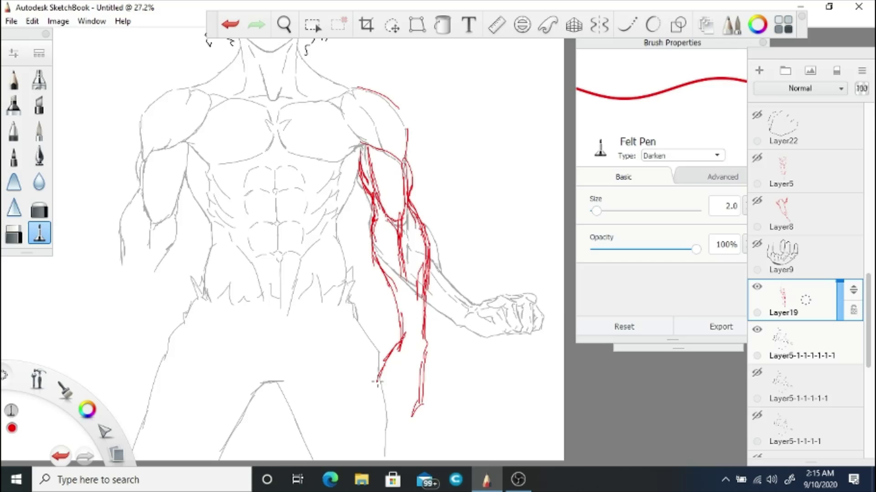
pyautogui.moveTo(383, 381); pyautogui.dragTo(379, 420)
# - Outline the left deltoid in red and divide it into muscle sections reaching toward the collarbone
pyautogui.moveTo(312, 176); pyautogui.dragTo(313, 231)
pyautogui.moveTo(351, 144); pyautogui.dragTo(406, 180)
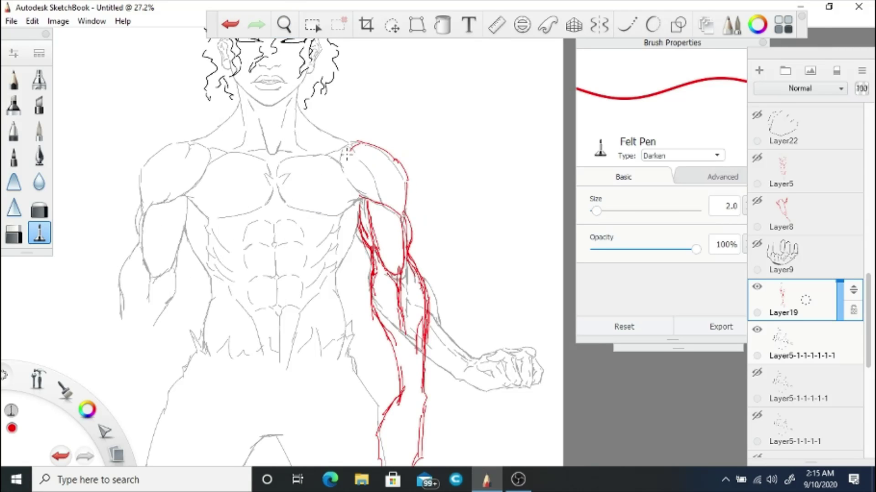
pyautogui.moveTo(324, 160); pyautogui.dragTo(353, 149)
pyautogui.moveTo(325, 162); pyautogui.dragTo(354, 185)
pyautogui.moveTo(347, 151); pyautogui.dragTo(361, 194)
pyautogui.moveTo(361, 166); pyautogui.dragTo(375, 194)
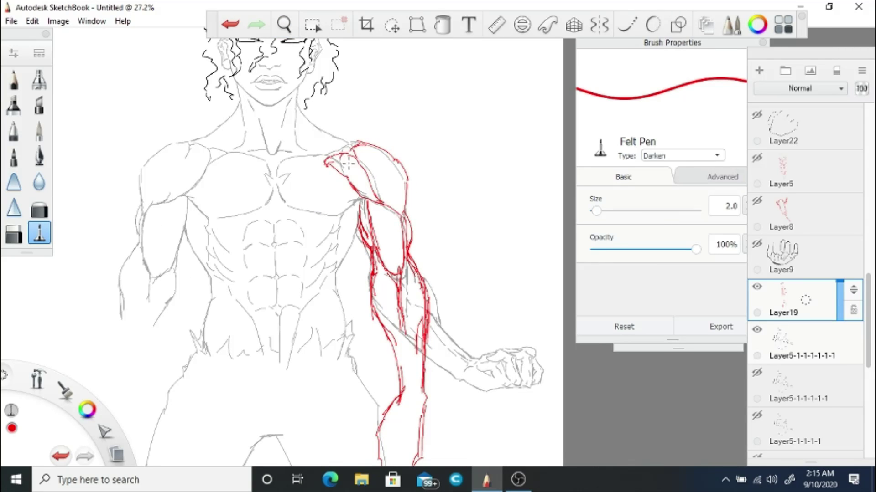
# - Erase the red biceps and forearm contours of the hanging left arm
pyautogui.scroll(-2, 317, 169)
pyautogui.moveTo(313, 332); pyautogui.dragTo(49, 242)
pyautogui.press('e')
pyautogui.moveTo(340, 235)
pyautogui.mouseDown()
pyautogui.moveTo(326, 273)
pyautogui.moveTo(361, 392)
pyautogui.moveTo(313, 341)
pyautogui.mouseUp()
pyautogui.press('e')
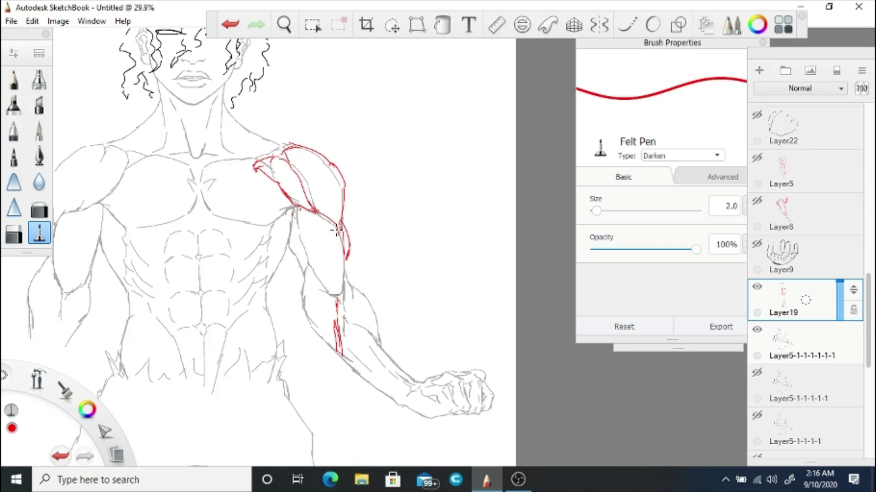
# - Redraw the red biceps with a lower end and sketch the hanging forearm's contours down to the wrist and hand
pyautogui.moveTo(343, 223); pyautogui.dragTo(346, 289)
pyautogui.moveTo(296, 207); pyautogui.dragTo(332, 424)
pyautogui.moveTo(346, 263); pyautogui.dragTo(361, 465)
pyautogui.moveTo(355, 379); pyautogui.dragTo(368, 291)
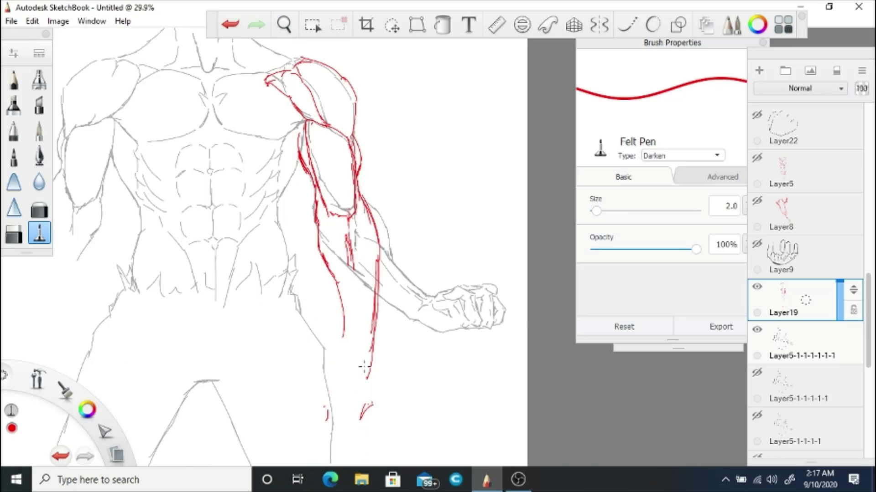
pyautogui.moveTo(374, 353); pyautogui.dragTo(358, 450)
pyautogui.moveTo(347, 335); pyautogui.dragTo(314, 424)
# - Erase the red outer contour of the left forearm and sketch new muscle curves outward from the elbow
pyautogui.press('e')
pyautogui.moveTo(378, 241); pyautogui.dragTo(372, 340)
pyautogui.press('e')
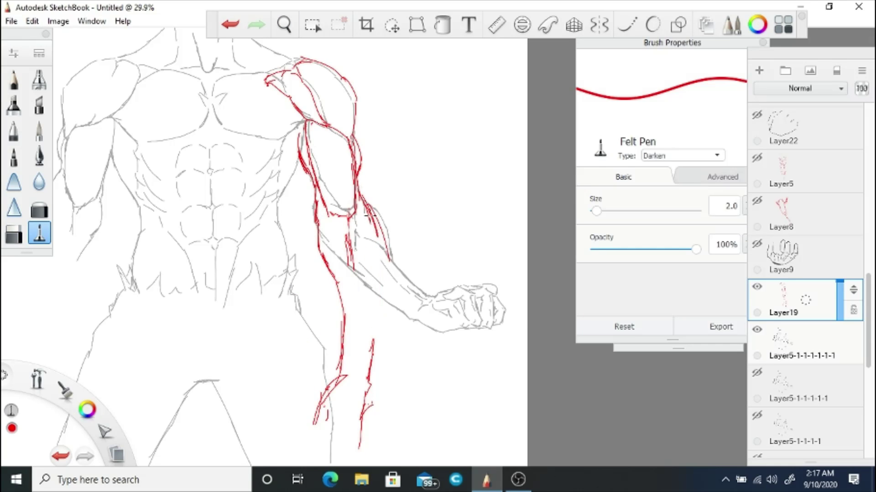
pyautogui.moveTo(387, 209); pyautogui.dragTo(368, 346)
pyautogui.moveTo(355, 209); pyautogui.dragTo(351, 299)
pyautogui.moveTo(319, 226)
pyautogui.mouseDown()
pyautogui.moveTo(335, 286)
pyautogui.moveTo(325, 329)
pyautogui.mouseUp()
pyautogui.moveTo(376, 227); pyautogui.dragTo(386, 314)
# - Erase the red forearm and hand lines of the hanging left arm below the elbow area
pyautogui.press('space')
pyautogui.moveTo(319, 228)
pyautogui.mouseDown()
pyautogui.moveTo(315, 265)
pyautogui.moveTo(317, 194)
pyautogui.moveTo(330, 158)
pyautogui.mouseUp()
pyautogui.press('e')
pyautogui.moveTo(330, 402); pyautogui.dragTo(310, 259)
pyautogui.press('e')
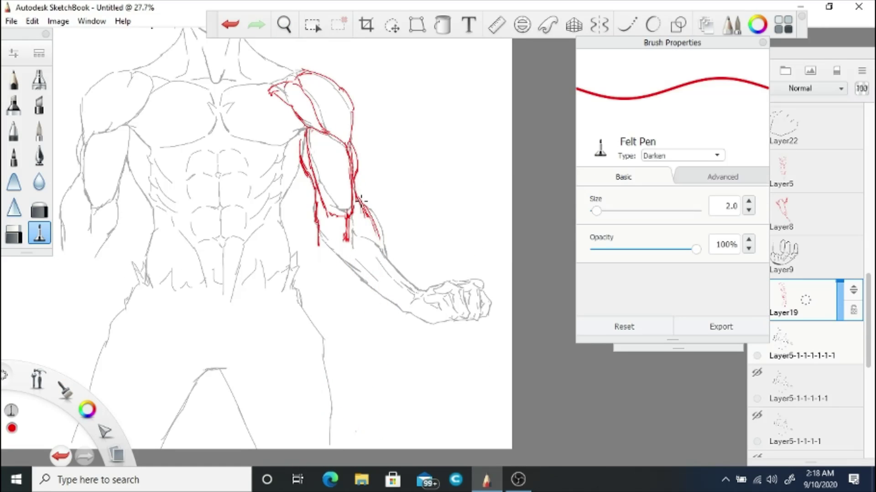
# - Redraw the red contours of the hanging left forearm from the elbow down to the wrist and start of the hand
pyautogui.moveTo(356, 197)
pyautogui.mouseDown()
pyautogui.moveTo(373, 310)
pyautogui.moveTo(364, 418)
pyautogui.mouseUp()
pyautogui.moveTo(317, 244); pyautogui.dragTo(324, 364)
pyautogui.moveTo(348, 237); pyautogui.dragTo(343, 287)
pyautogui.moveTo(374, 255); pyautogui.dragTo(364, 301)
pyautogui.moveTo(338, 219); pyautogui.dragTo(340, 295)
pyautogui.moveTo(379, 269); pyautogui.dragTo(381, 309)
pyautogui.press('space')
pyautogui.moveTo(292, 87); pyautogui.dragTo(303, 123)
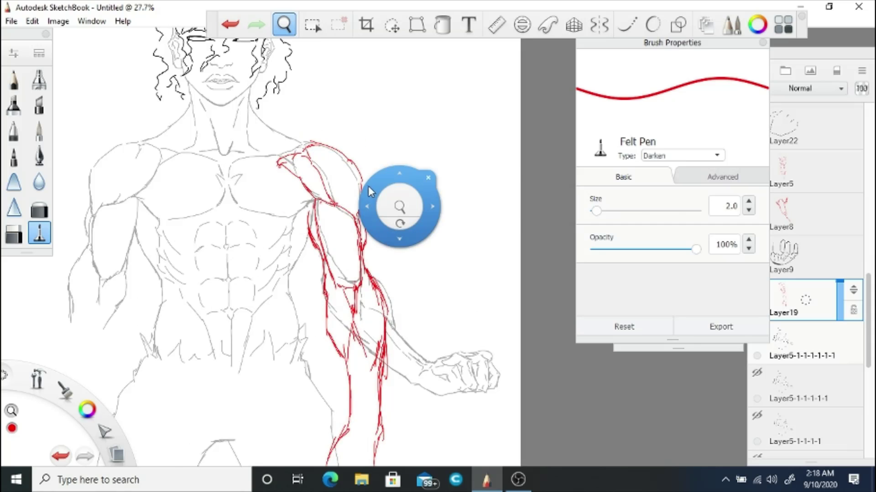
pyautogui.moveTo(370, 186); pyautogui.dragTo(361, 182)
# - Lower Layer19's opacity to 42 and, on a new layer above it, sketch the left shoulder and outer arm in red
pyautogui.moveTo(840, 284); pyautogui.dragTo(833, 301)
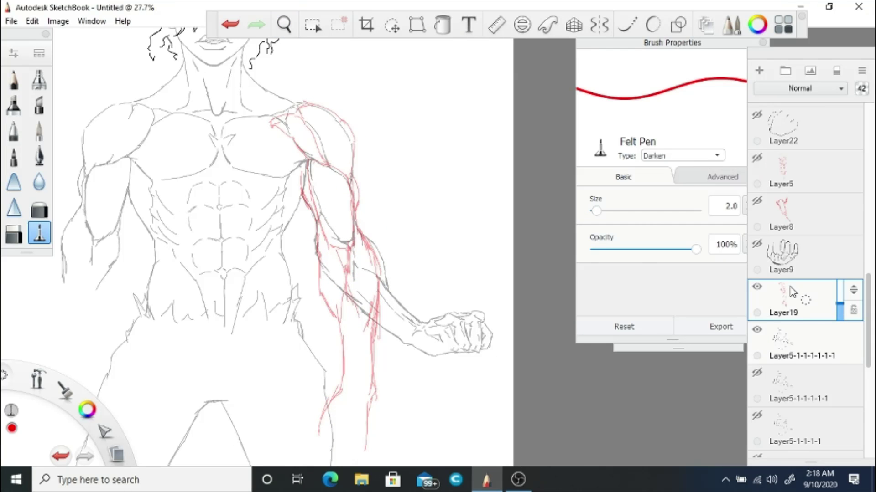
pyautogui.hotkey('ctrl', 'shift', 'n')
pyautogui.moveTo(299, 104)
pyautogui.mouseDown()
pyautogui.moveTo(355, 180)
pyautogui.moveTo(362, 250)
pyautogui.moveTo(374, 240)
pyautogui.mouseUp()
pyautogui.moveTo(360, 228); pyautogui.dragTo(387, 278)
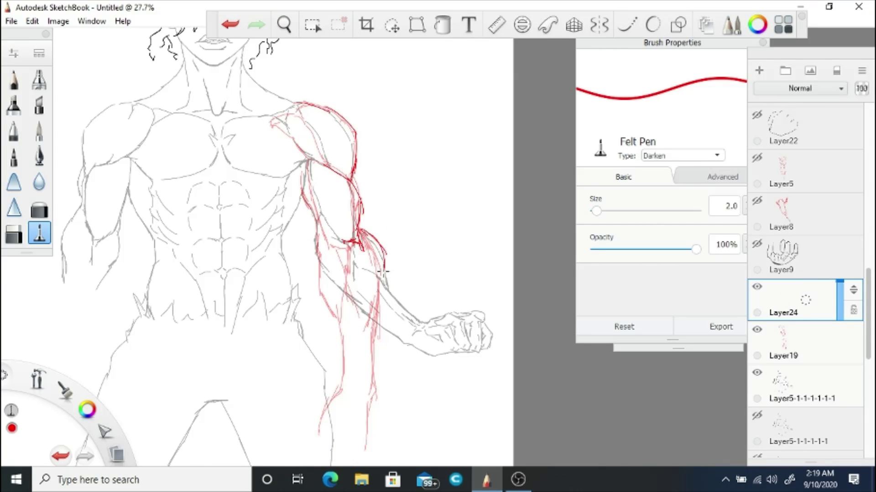
pyautogui.moveTo(374, 248); pyautogui.dragTo(409, 301)
pyautogui.moveTo(378, 274); pyautogui.dragTo(429, 315)
# - Sketch the red elbow creases, inner biceps line and torso-side contour of the outstretched left arm on the new layer
pyautogui.moveTo(351, 248); pyautogui.dragTo(365, 264)
pyautogui.moveTo(355, 260); pyautogui.dragTo(374, 296)
pyautogui.moveTo(311, 159); pyautogui.dragTo(341, 239)
pyautogui.moveTo(314, 159)
pyautogui.mouseDown()
pyautogui.moveTo(300, 176)
pyautogui.moveTo(330, 282)
pyautogui.mouseUp()
pyautogui.moveTo(324, 269); pyautogui.dragTo(394, 333)
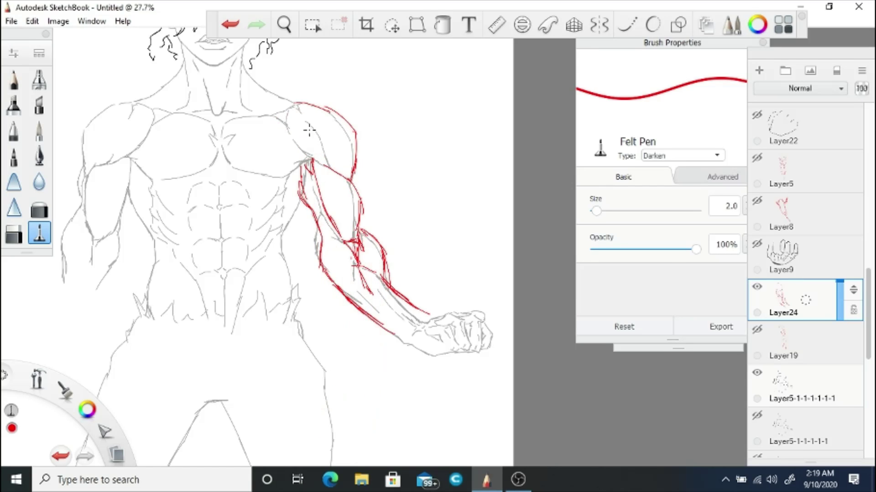
pyautogui.click(283, 25)
pyautogui.moveTo(332, 182)
pyautogui.mouseDown()
pyautogui.moveTo(351, 155)
pyautogui.moveTo(339, 237)
pyautogui.mouseUp()
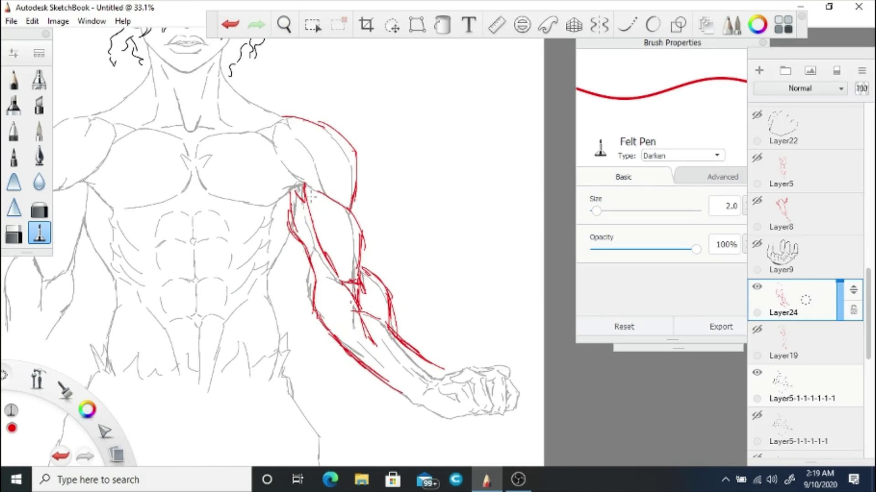
pyautogui.moveTo(303, 185); pyautogui.dragTo(329, 260)
pyautogui.moveTo(306, 201); pyautogui.dragTo(338, 283)
# - Fade the red arm sketch on Layer24 and erase old forearm lines just below the left elbow on the line art layer
pyautogui.moveTo(805, 299); pyautogui.dragTo(806, 324)
pyautogui.click(793, 386)
pyautogui.press('e')
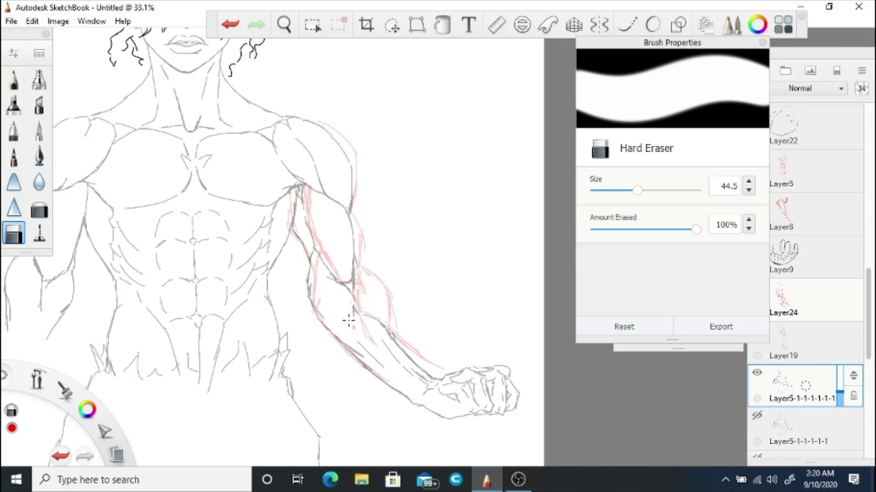
pyautogui.moveTo(349, 321); pyautogui.dragTo(338, 340)
pyautogui.press('e')
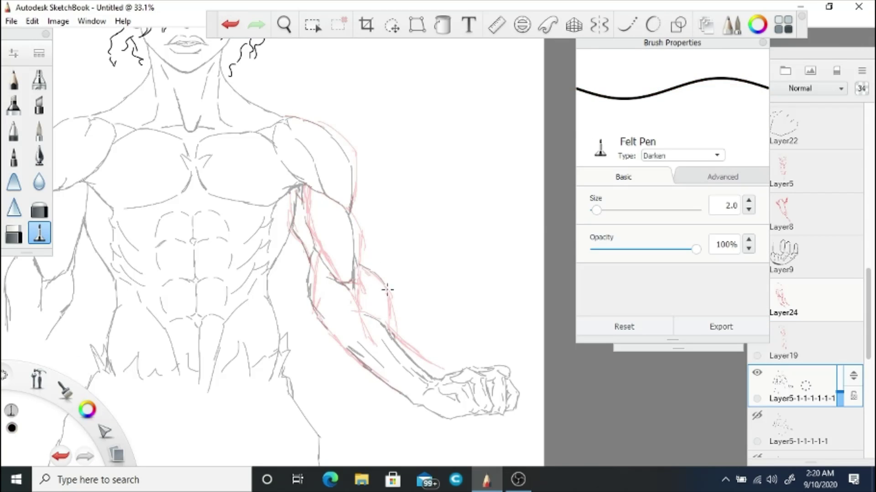
# - Try to move the lassoed left forearm and fist slightly higher
pyautogui.press('m')
pyautogui.moveTo(349, 306)
pyautogui.mouseDown()
pyautogui.moveTo(479, 348)
pyautogui.moveTo(348, 306)
pyautogui.mouseUp()
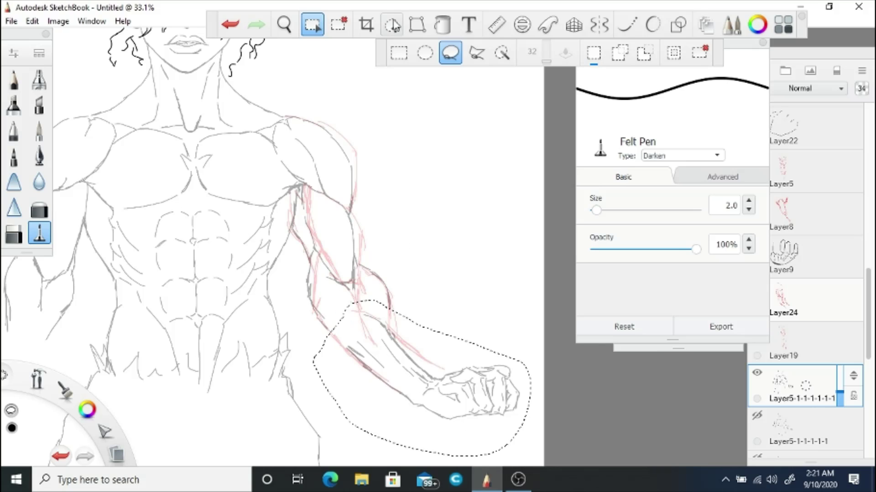
pyautogui.click(395, 26)
pyautogui.moveTo(402, 292)
pyautogui.mouseDown()
pyautogui.moveTo(407, 318)
pyautogui.moveTo(488, 356)
pyautogui.moveTo(473, 262)
pyautogui.moveTo(342, 262)
pyautogui.moveTo(426, 268)
pyautogui.mouseUp()
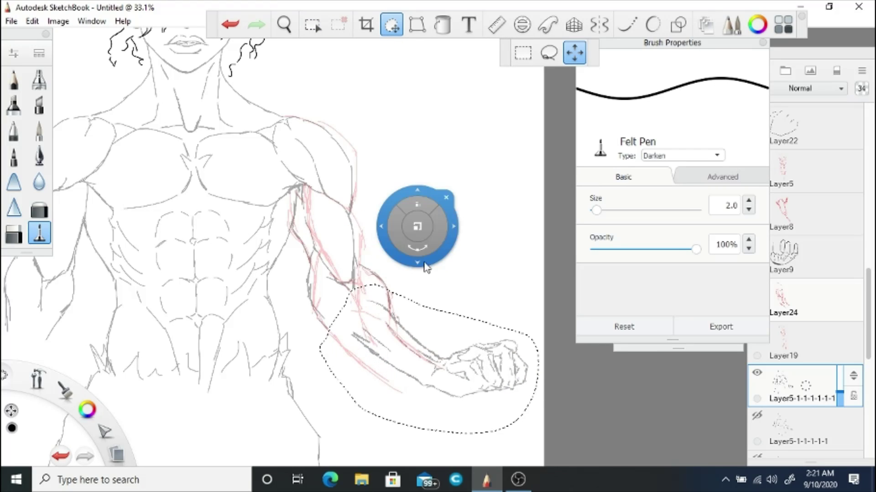
pyautogui.click(445, 198)
pyautogui.click(230, 24)
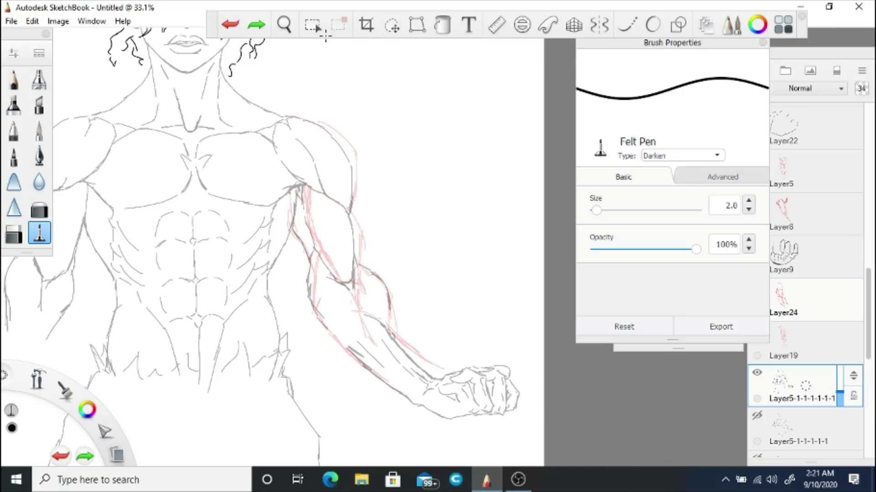
# - Select the left forearm and fist again, scale them to about 107%, and reposition them below the elbow
pyautogui.click(392, 25)
pyautogui.moveTo(391, 157); pyautogui.dragTo(417, 270)
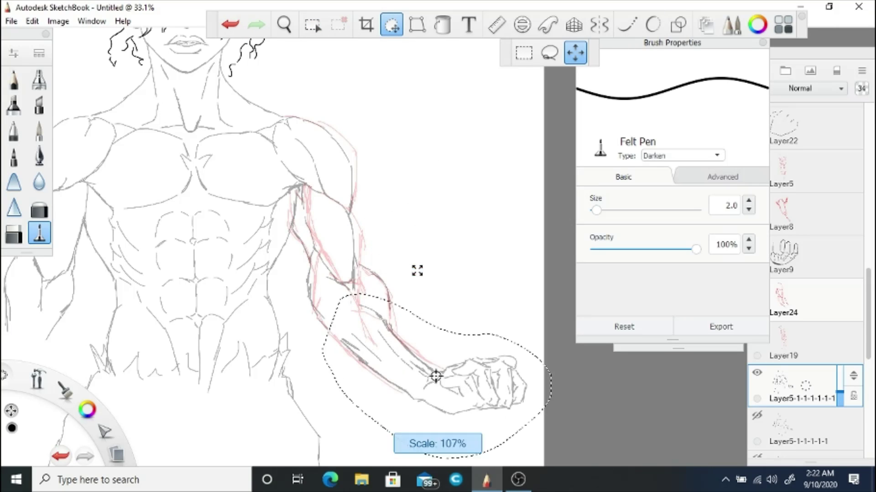
pyautogui.moveTo(470, 319)
pyautogui.mouseDown()
pyautogui.moveTo(485, 343)
pyautogui.moveTo(469, 371)
pyautogui.mouseUp()
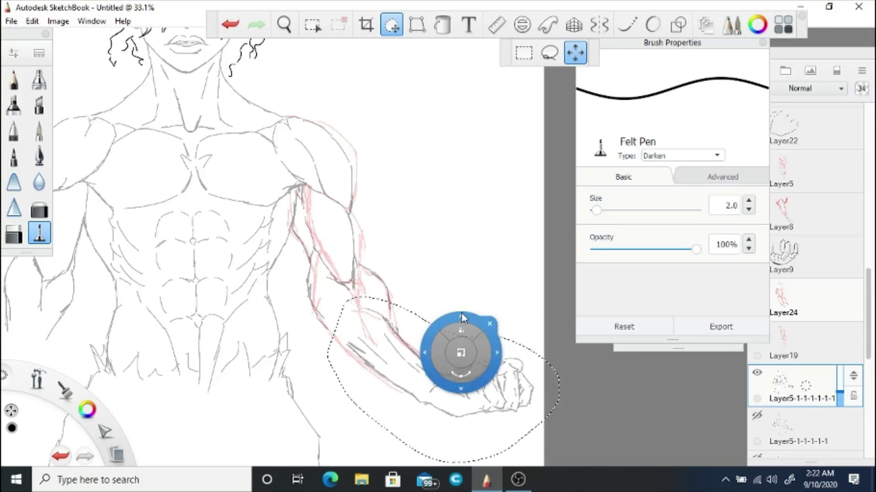
pyautogui.moveTo(462, 317); pyautogui.dragTo(510, 283)
pyautogui.click(539, 289)
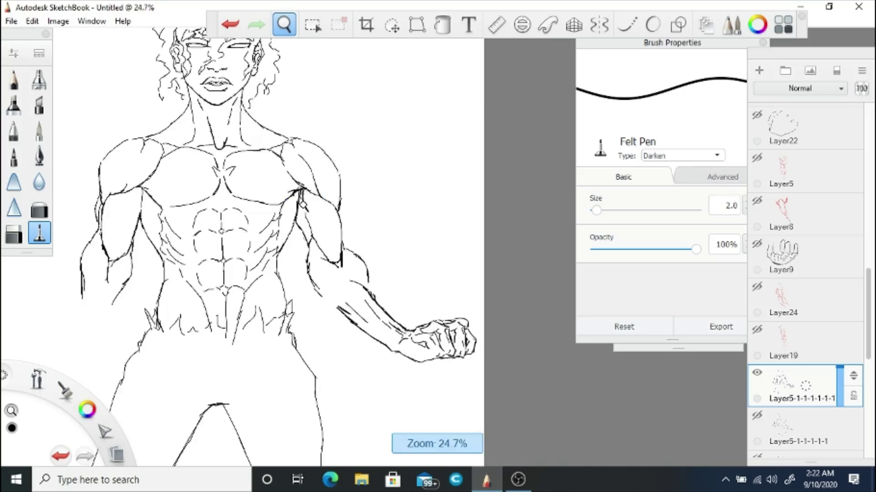
# - Clean up the overlapping line ends at the inner elbow beneath the left biceps
pyautogui.moveTo(441, 334); pyautogui.dragTo(404, 322)
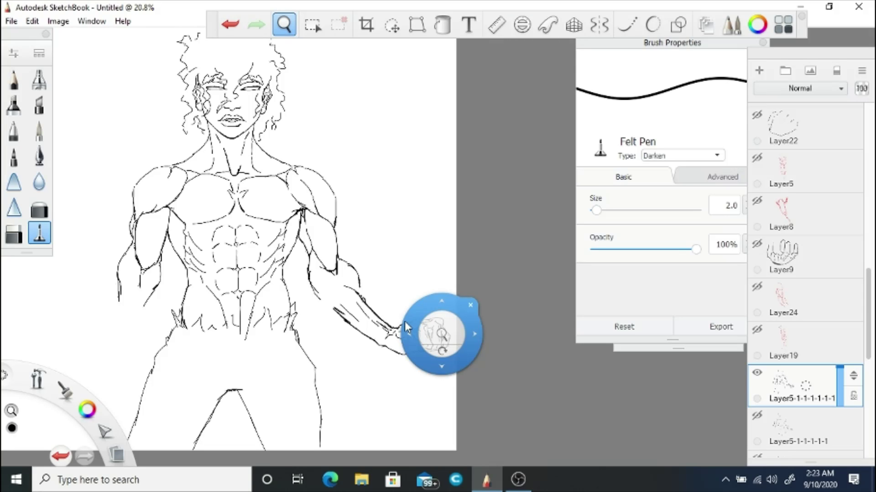
pyautogui.press('space')
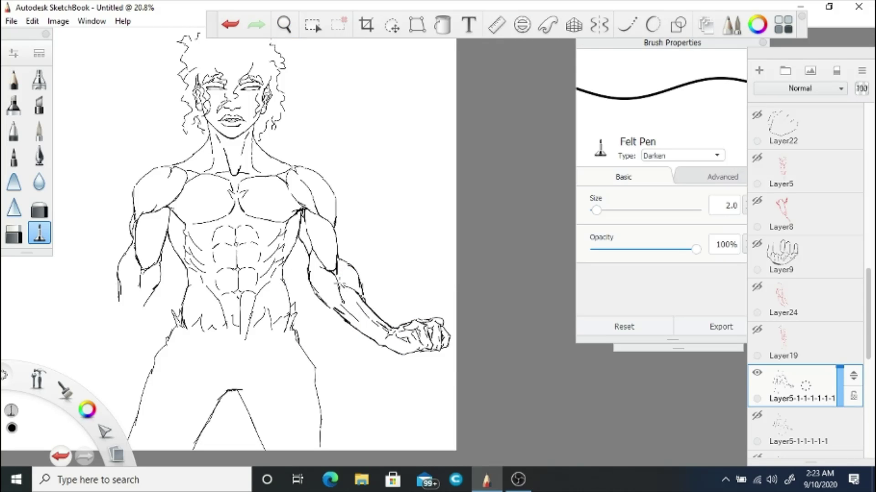
pyautogui.press('space')
pyautogui.moveTo(331, 245); pyautogui.dragTo(287, 227)
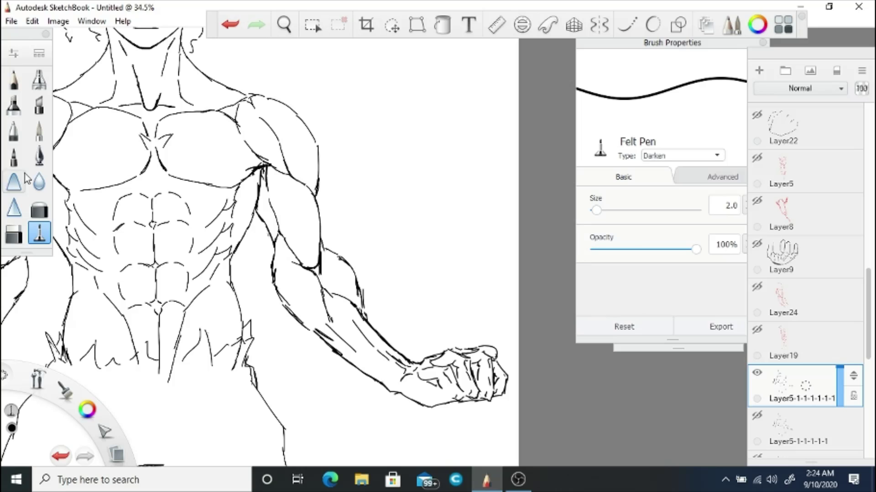
pyautogui.press('e')
pyautogui.moveTo(319, 255)
pyautogui.mouseDown()
pyautogui.moveTo(253, 184)
pyautogui.moveTo(317, 266)
pyautogui.mouseUp()
pyautogui.press('e')
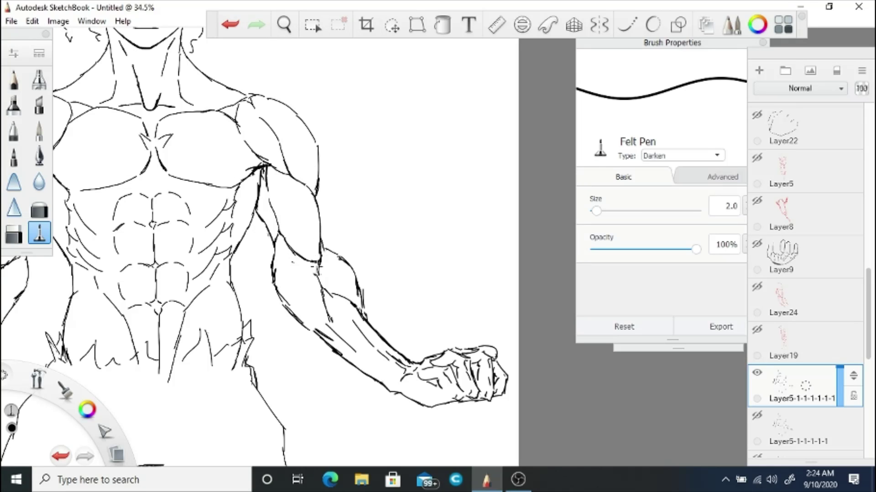
pyautogui.press('e')
pyautogui.press('e')
pyautogui.hotkey('ctrl', 'z')
pyautogui.moveTo(299, 258)
pyautogui.mouseDown()
pyautogui.moveTo(318, 264)
pyautogui.moveTo(375, 150)
pyautogui.moveTo(333, 202)
pyautogui.moveTo(364, 201)
pyautogui.moveTo(376, 195)
pyautogui.moveTo(319, 173)
pyautogui.moveTo(273, 196)
pyautogui.moveTo(449, 246)
pyautogui.mouseUp()
pyautogui.press('space')
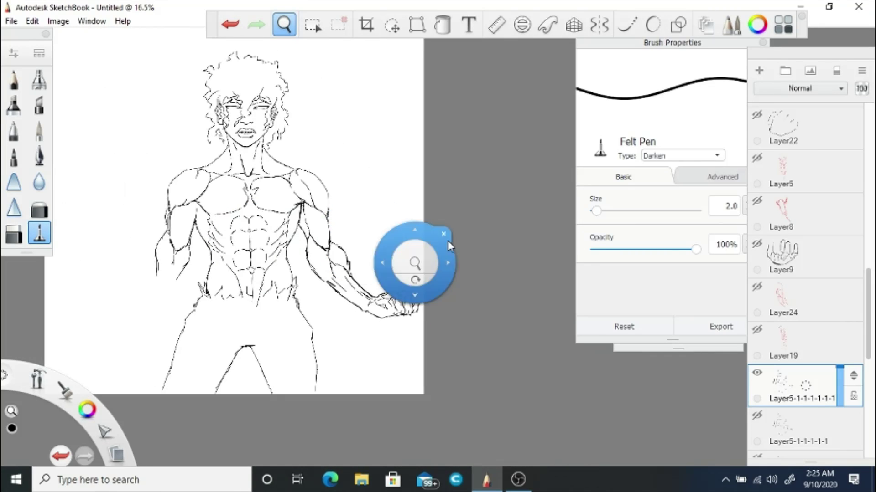
# - Erase the outer muscle bulge of the left forearm and redraw it as a curve from the elbow
pyautogui.click(757, 372)
pyautogui.click(756, 372)
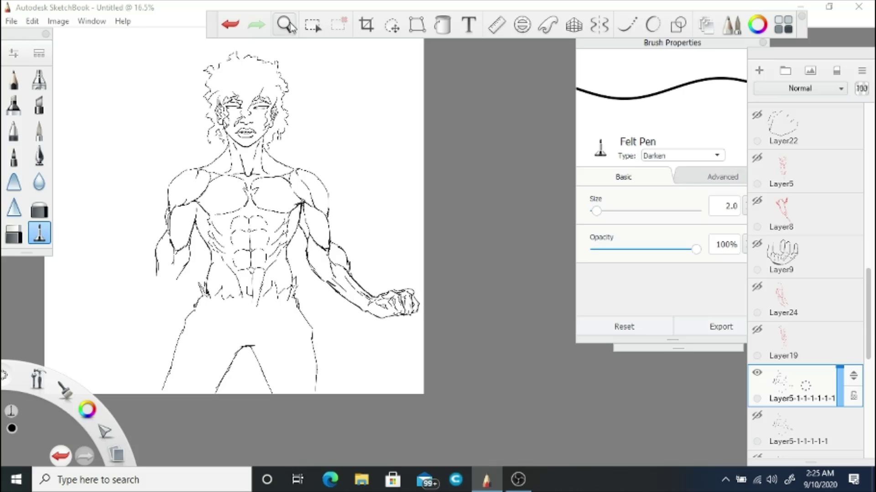
pyautogui.scroll(5, 332, 242)
pyautogui.press('e')
pyautogui.moveTo(360, 273)
pyautogui.mouseDown()
pyautogui.moveTo(377, 289)
pyautogui.moveTo(379, 314)
pyautogui.mouseUp()
pyautogui.press('e')
pyautogui.moveTo(374, 313); pyautogui.dragTo(333, 285)
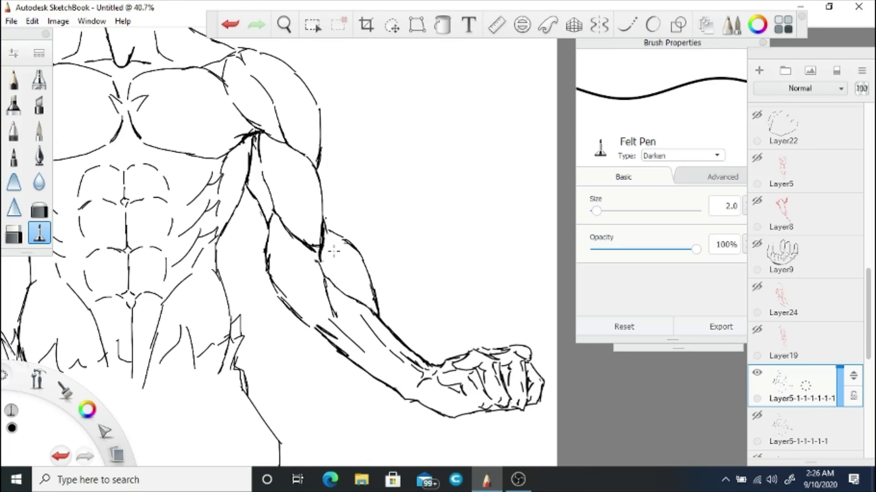
# - Erase the redrawn outer forearm bulge and draw it again between the elbow and the forearm's upper edge
pyautogui.press('e')
pyautogui.moveTo(341, 241); pyautogui.dragTo(354, 275)
pyautogui.press('e')
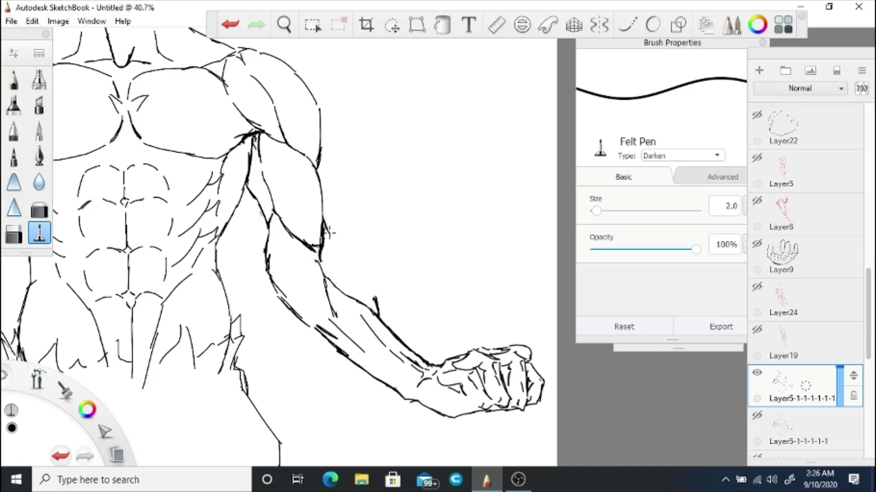
pyautogui.press('space')
pyautogui.moveTo(394, 223); pyautogui.dragTo(374, 215)
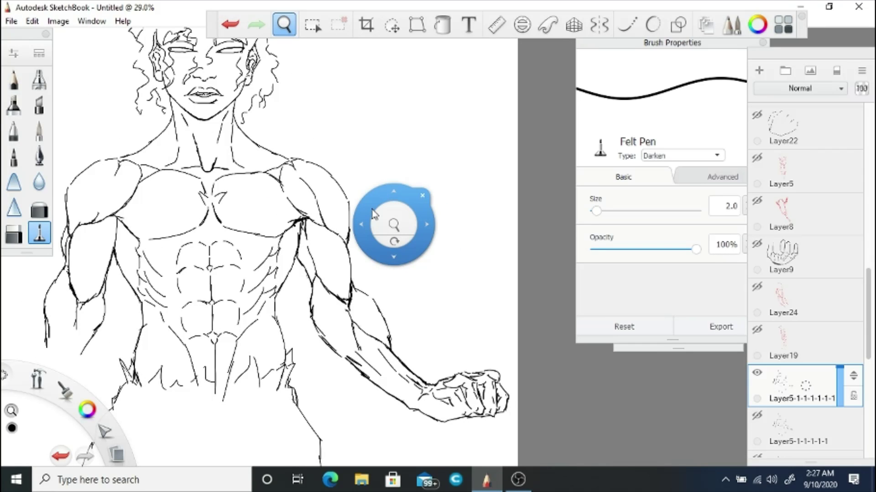
pyautogui.moveTo(373, 215); pyautogui.dragTo(355, 202)
# - Show Layer24 at 89 opacity and sketch the top contour of a small red bent-arm study beside the left shoulder
pyautogui.click(757, 329)
pyautogui.click(757, 329)
pyautogui.click(757, 287)
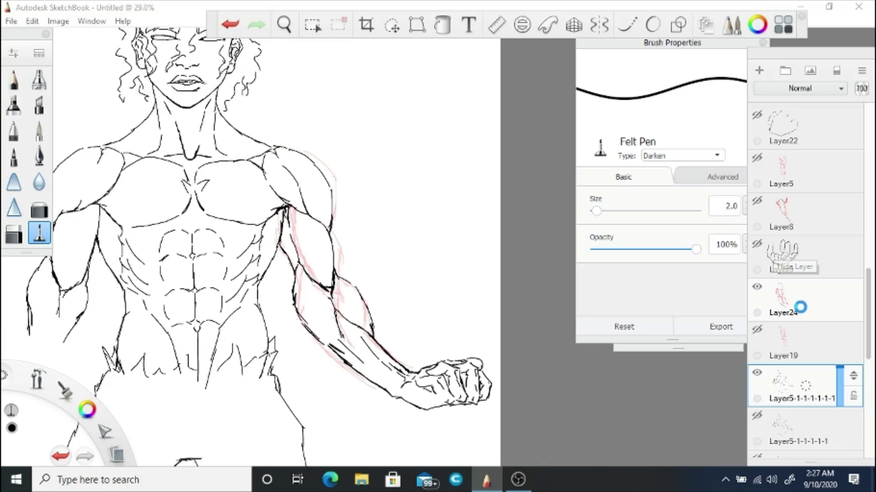
pyautogui.click(800, 306)
pyautogui.moveTo(362, 98)
pyautogui.mouseDown()
pyautogui.moveTo(377, 130)
pyautogui.moveTo(351, 122)
pyautogui.mouseUp()
pyautogui.moveTo(368, 97)
pyautogui.mouseDown()
pyautogui.moveTo(332, 109)
pyautogui.moveTo(379, 177)
pyautogui.moveTo(424, 188)
pyautogui.moveTo(467, 169)
pyautogui.moveTo(497, 198)
pyautogui.mouseUp()
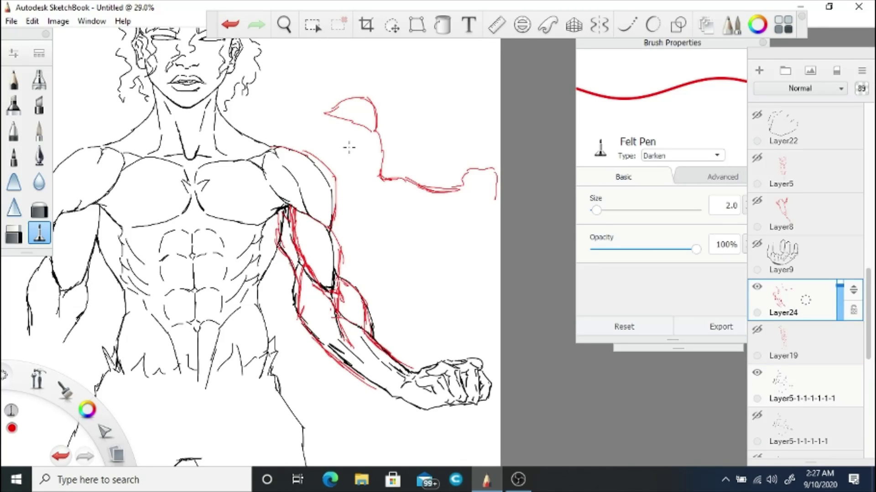
# - Complete the small red arm study with the forearm's underside, elbow, biceps and lower deltoid lines
pyautogui.moveTo(352, 123)
pyautogui.mouseDown()
pyautogui.moveTo(372, 185)
pyautogui.moveTo(342, 139)
pyautogui.moveTo(353, 184)
pyautogui.moveTo(411, 211)
pyautogui.moveTo(495, 202)
pyautogui.mouseUp()
pyautogui.moveTo(363, 176); pyautogui.dragTo(355, 201)
pyautogui.moveTo(344, 158); pyautogui.dragTo(355, 185)
pyautogui.moveTo(349, 122); pyautogui.dragTo(357, 180)
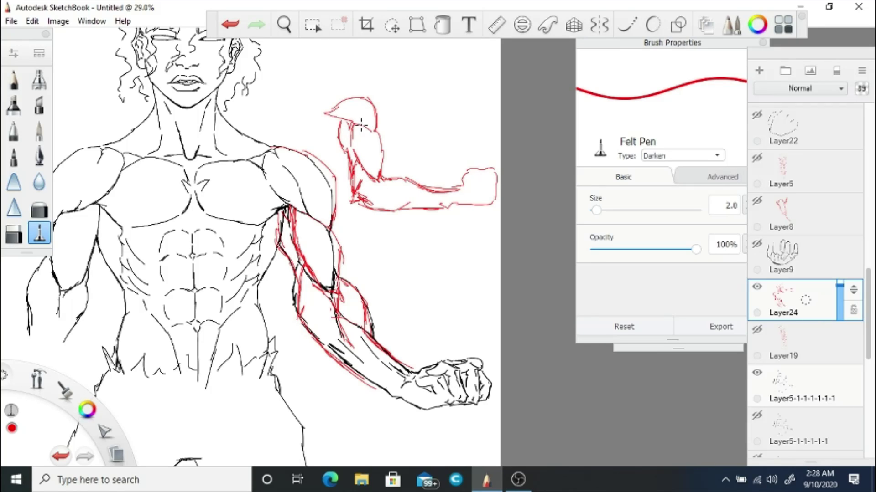
pyautogui.moveTo(352, 120); pyautogui.dragTo(378, 134)
pyautogui.moveTo(371, 100); pyautogui.dragTo(381, 132)
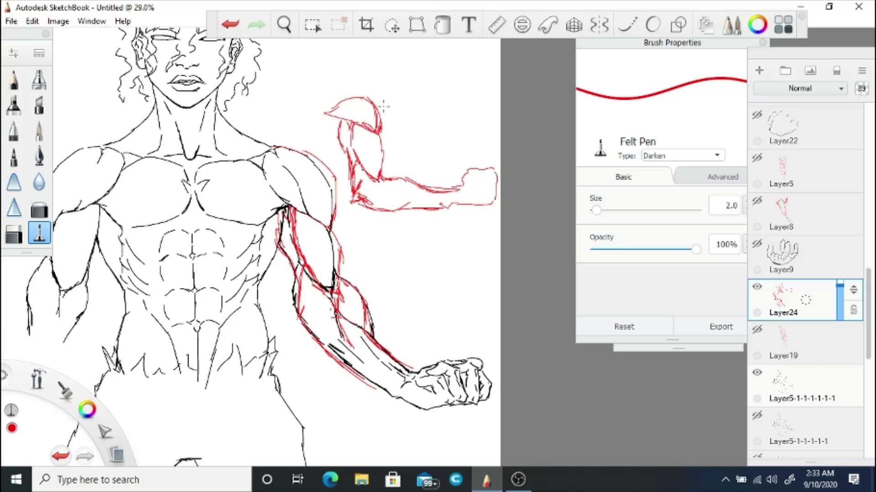
# - Sketch a second small red arm study above the first and hide Layer24
pyautogui.moveTo(386, 60)
pyautogui.mouseDown()
pyautogui.moveTo(401, 129)
pyautogui.moveTo(431, 178)
pyautogui.mouseUp()
pyautogui.moveTo(396, 91)
pyautogui.mouseDown()
pyautogui.moveTo(354, 69)
pyautogui.moveTo(378, 89)
pyautogui.moveTo(392, 145)
pyautogui.moveTo(420, 182)
pyautogui.mouseUp()
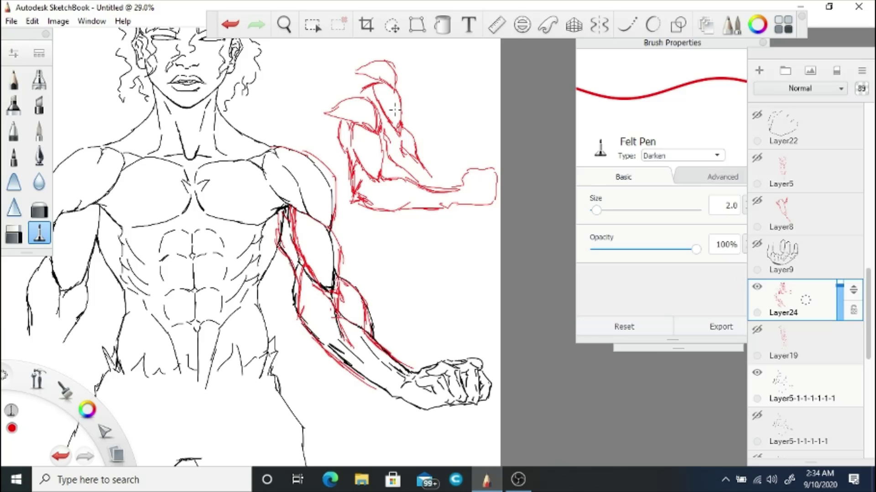
pyautogui.click(756, 286)
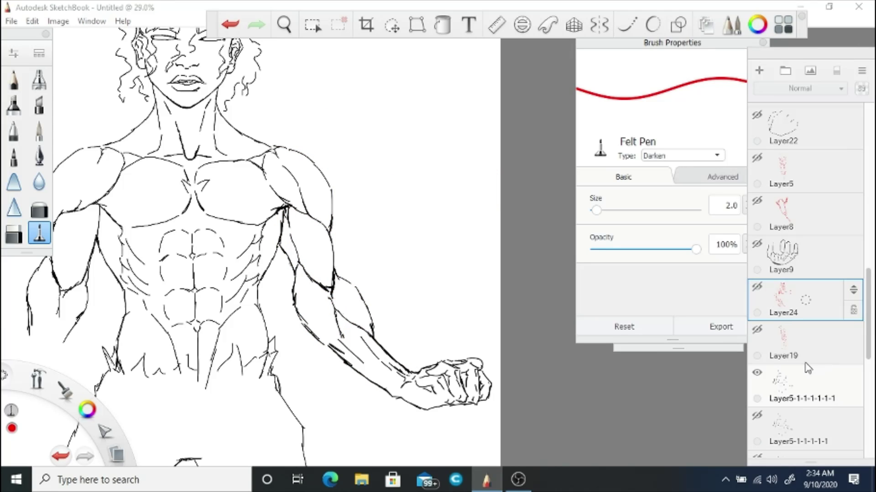
# - Erase the torso-side contour of the left forearm near the elbow on the line art layer and try a replacement stroke
pyautogui.press('e')
pyautogui.click(807, 381)
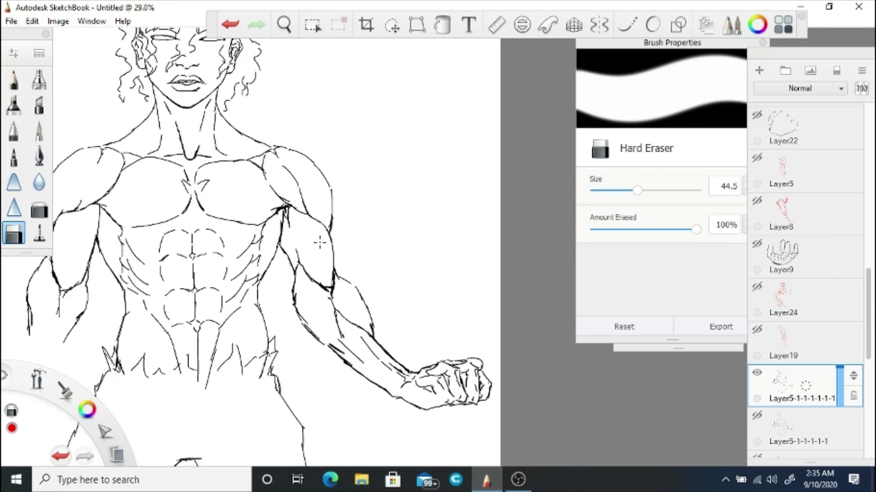
pyautogui.moveTo(295, 267); pyautogui.dragTo(294, 312)
pyautogui.scroll(2, 273, 283)
pyautogui.press('e')
pyautogui.moveTo(307, 277); pyautogui.dragTo(317, 330)
pyautogui.click(230, 24)
# - Redraw the torso-side contour of the left forearm from the elbow down along the forearm
pyautogui.moveTo(307, 279); pyautogui.dragTo(310, 319)
pyautogui.moveTo(313, 310); pyautogui.dragTo(355, 379)
pyautogui.press('e')
pyautogui.hotkey('ctrl', 'z')
pyautogui.press('e')
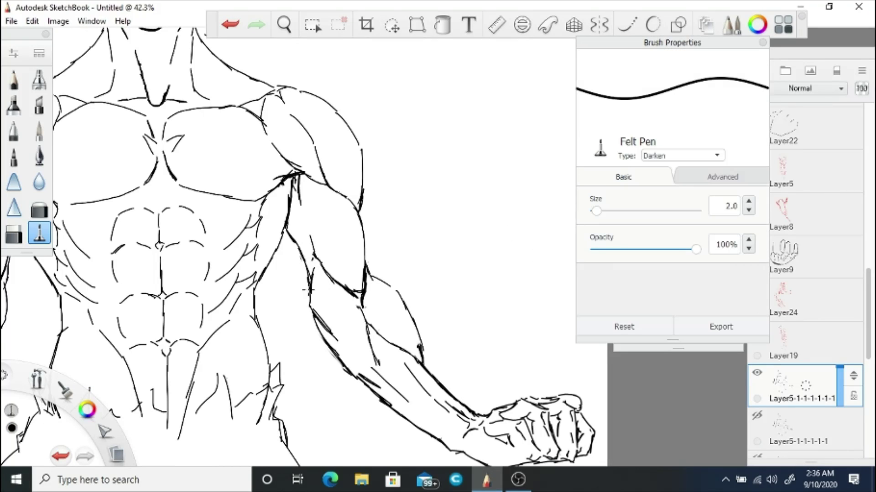
pyautogui.moveTo(305, 295); pyautogui.dragTo(328, 319)
pyautogui.press('space')
pyautogui.moveTo(302, 199); pyautogui.dragTo(308, 225)
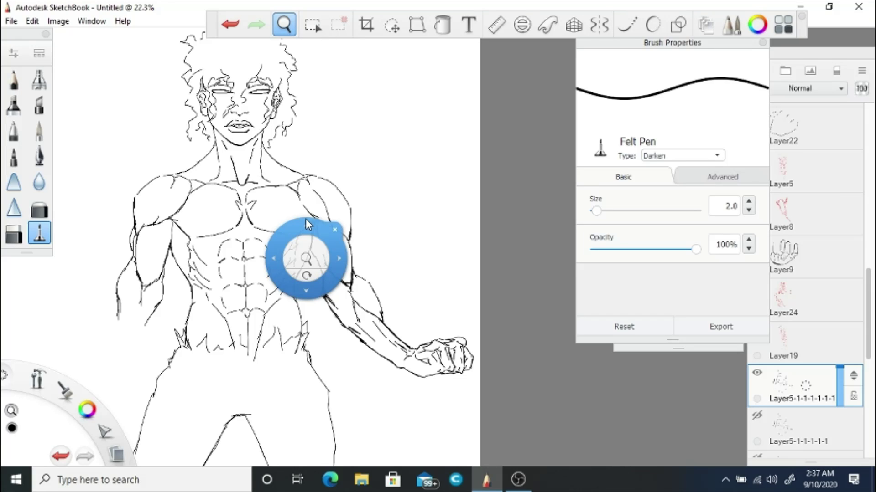
pyautogui.moveTo(305, 219)
pyautogui.mouseDown()
pyautogui.moveTo(319, 283)
pyautogui.moveTo(316, 223)
pyautogui.moveTo(280, 313)
pyautogui.moveTo(287, 211)
pyautogui.moveTo(407, 336)
pyautogui.mouseUp()
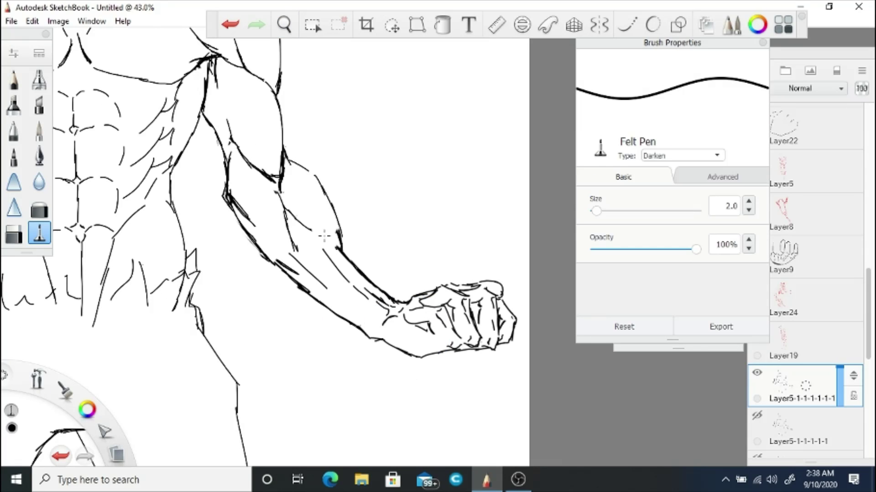
# - Erase the left forearm's outer muscle curve and redraw it from the base of the biceps to mid-forearm
pyautogui.press('e')
pyautogui.moveTo(340, 235)
pyautogui.mouseDown()
pyautogui.moveTo(304, 162)
pyautogui.moveTo(336, 223)
pyautogui.mouseUp()
pyautogui.press('e')
pyautogui.scroll(-3, 285, 169)
pyautogui.moveTo(445, 295)
pyautogui.mouseDown()
pyautogui.moveTo(483, 314)
pyautogui.moveTo(358, 252)
pyautogui.mouseUp()
pyautogui.scroll(3, 357, 252)
pyautogui.press('e')
pyautogui.press('e')
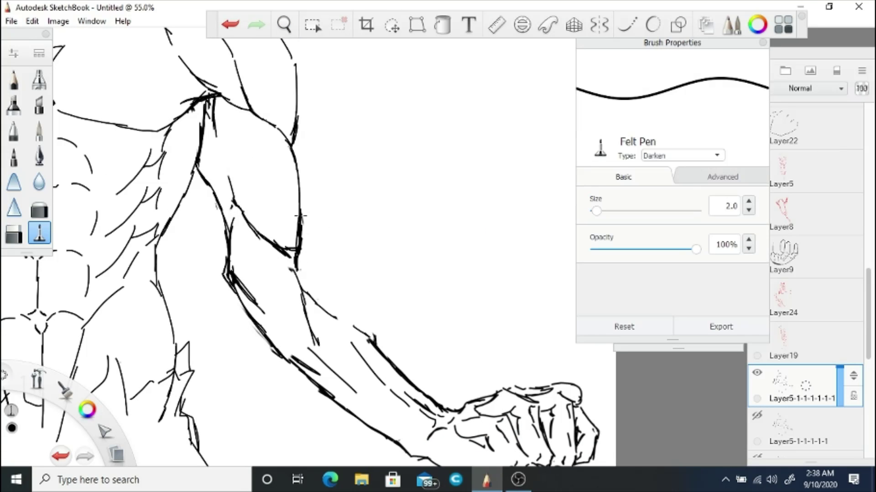
pyautogui.moveTo(299, 216); pyautogui.dragTo(376, 340)
pyautogui.scroll(-5, 326, 151)
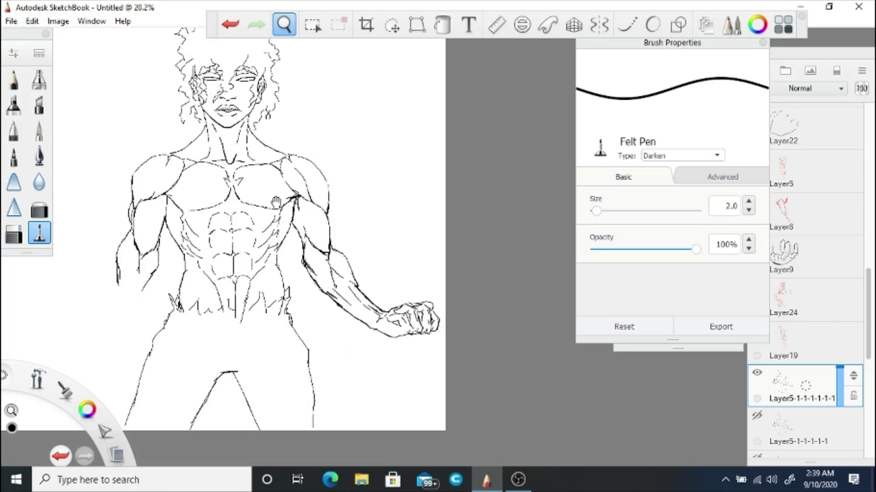
pyautogui.moveTo(381, 237); pyautogui.dragTo(338, 255)
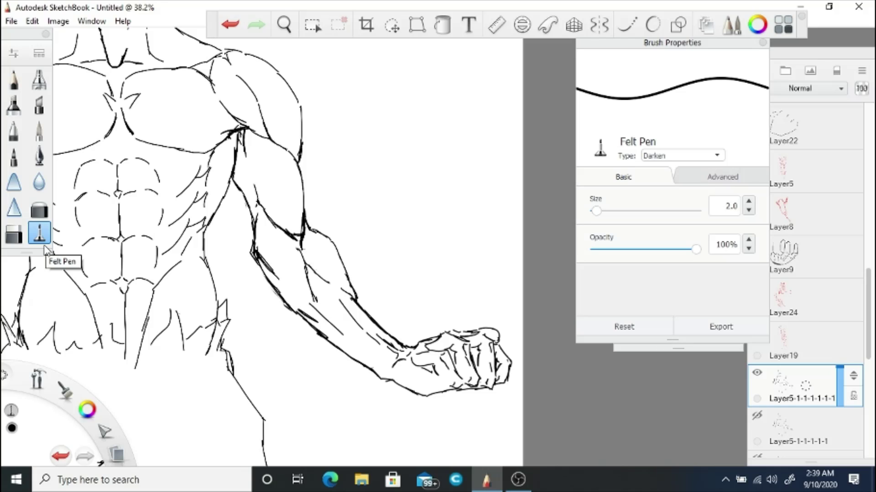
# - Erase the long muscle line inside the left forearm and add new muscle strokes mid-forearm and along its torso-side edge
pyautogui.press('e')
pyautogui.press('e')
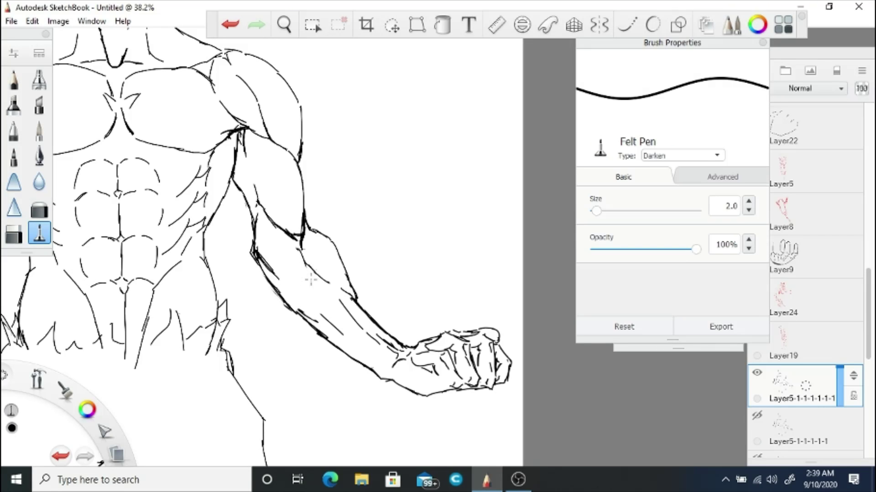
pyautogui.moveTo(307, 297); pyautogui.dragTo(327, 318)
pyautogui.moveTo(321, 314); pyautogui.dragTo(355, 338)
pyautogui.moveTo(252, 258); pyautogui.dragTo(278, 295)
pyautogui.moveTo(270, 286); pyautogui.dragTo(299, 312)
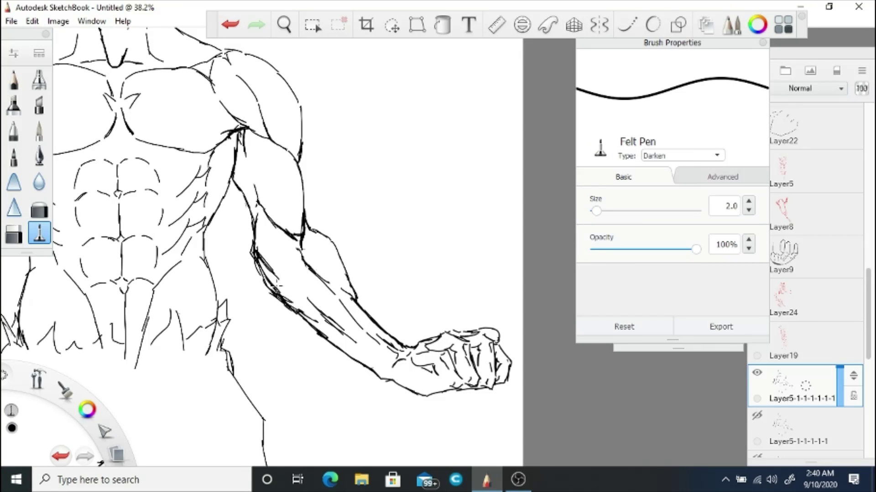
# - Clean up and redraw the underside contour of the left wrist where it meets the fist
pyautogui.press('e')
pyautogui.moveTo(445, 401)
pyautogui.mouseDown()
pyautogui.moveTo(419, 399)
pyautogui.moveTo(384, 370)
pyautogui.moveTo(453, 392)
pyautogui.mouseUp()
pyautogui.press('e')
pyautogui.click(230, 25)
pyautogui.moveTo(393, 378)
pyautogui.mouseDown()
pyautogui.moveTo(422, 398)
pyautogui.moveTo(437, 393)
pyautogui.mouseUp()
pyautogui.click(230, 25)
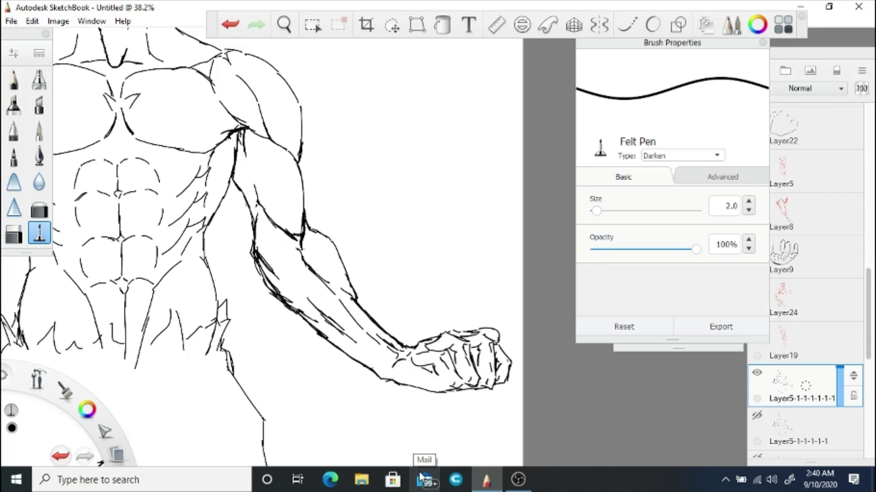
# - Add a new layer above the line art and sketch both sides of the waist and hips in red
pyautogui.scroll(-5, 279, 273)
pyautogui.scroll(2, 389, 315)
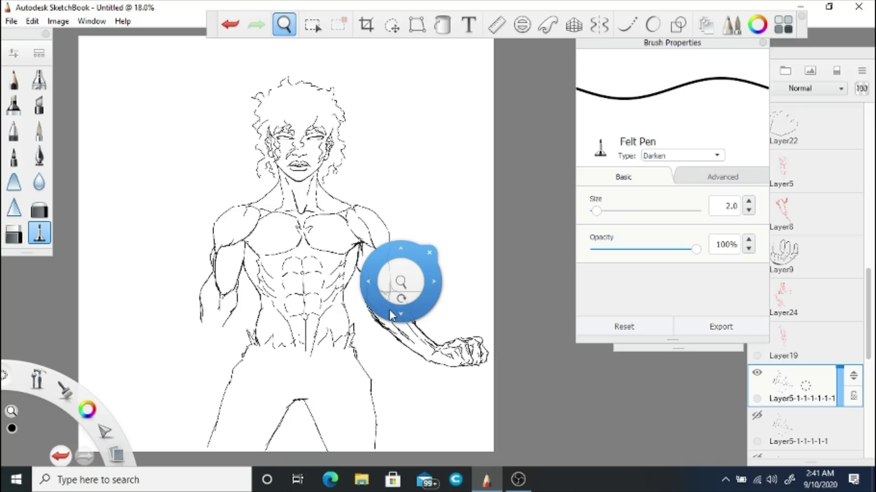
pyautogui.scroll(1, 342, 151)
pyautogui.scroll(1, 361, 241)
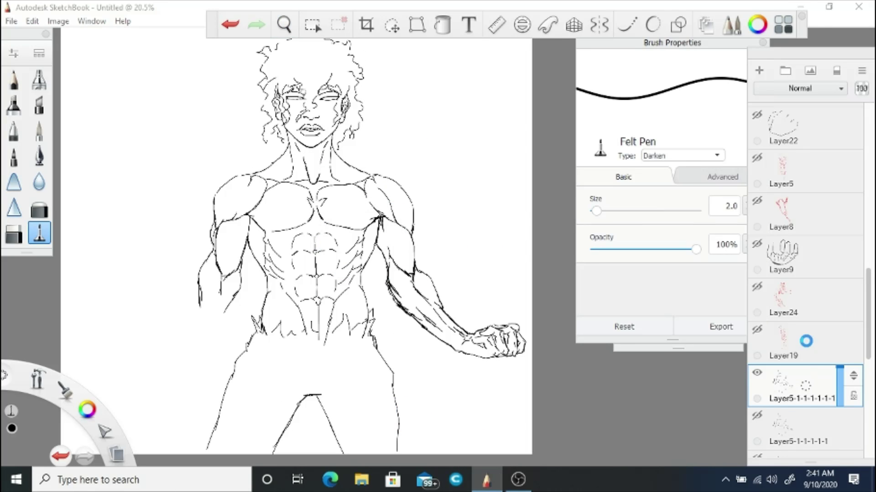
pyautogui.hotkey('ctrl', 'shift', 'n')
pyautogui.moveTo(362, 274); pyautogui.dragTo(355, 349)
pyautogui.moveTo(268, 272); pyautogui.dragTo(258, 351)
pyautogui.moveTo(363, 315); pyautogui.dragTo(381, 374)
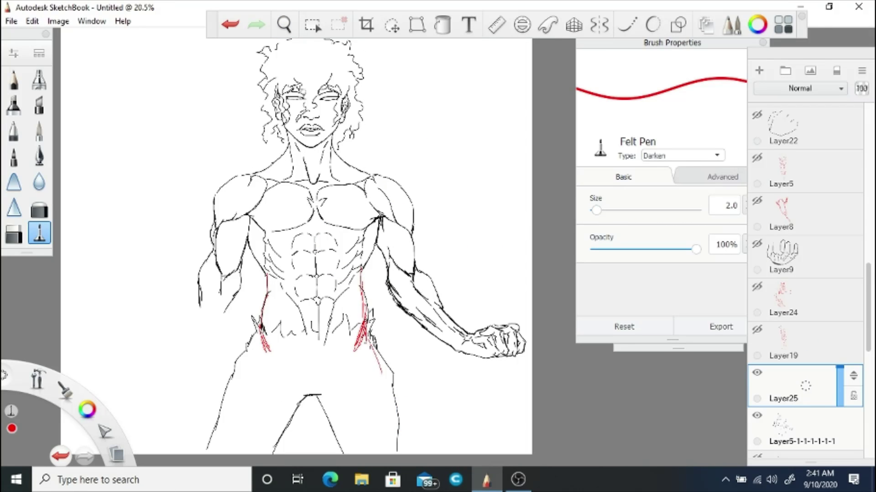
# - Sketch the outer thighs, crotch and inner legs in red over the existing leg lines on Layer25
pyautogui.moveTo(369, 342); pyautogui.dragTo(390, 453)
pyautogui.moveTo(259, 326); pyautogui.dragTo(230, 399)
pyautogui.moveTo(246, 369); pyautogui.dragTo(217, 451)
pyautogui.moveTo(276, 348)
pyautogui.mouseDown()
pyautogui.moveTo(348, 349)
pyautogui.moveTo(301, 392)
pyautogui.moveTo(271, 444)
pyautogui.mouseUp()
pyautogui.moveTo(313, 383); pyautogui.dragTo(342, 447)
pyautogui.moveTo(315, 410); pyautogui.dragTo(343, 448)
pyautogui.moveTo(308, 382); pyautogui.dragTo(282, 433)
pyautogui.moveTo(315, 397); pyautogui.dragTo(350, 451)
pyautogui.moveTo(283, 433); pyautogui.dragTo(267, 455)
pyautogui.moveTo(324, 415); pyautogui.dragTo(347, 454)
pyautogui.moveTo(276, 427); pyautogui.dragTo(266, 455)
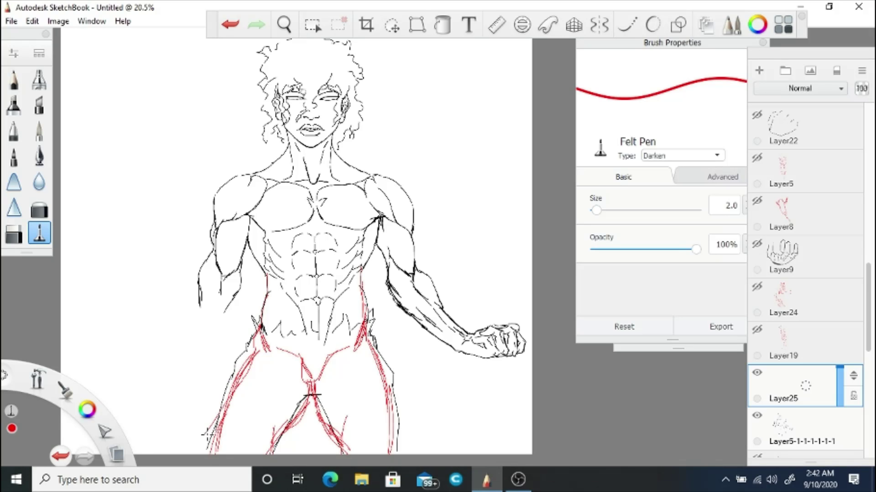
pyautogui.moveTo(243, 382); pyautogui.dragTo(201, 453)
pyautogui.moveTo(228, 403); pyautogui.dragTo(204, 454)
# - Erase the old leg outlines on the line art layer and start redrawing the hips and upper outer thighs in black
pyautogui.click(801, 429)
pyautogui.click(14, 234)
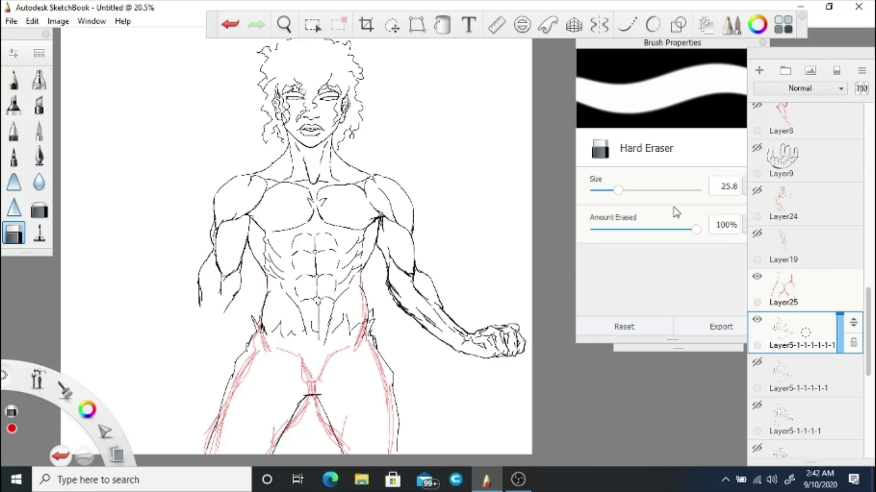
pyautogui.press('space')
pyautogui.moveTo(363, 356)
pyautogui.mouseDown()
pyautogui.moveTo(382, 402)
pyautogui.moveTo(394, 342)
pyautogui.mouseUp()
pyautogui.press('e')
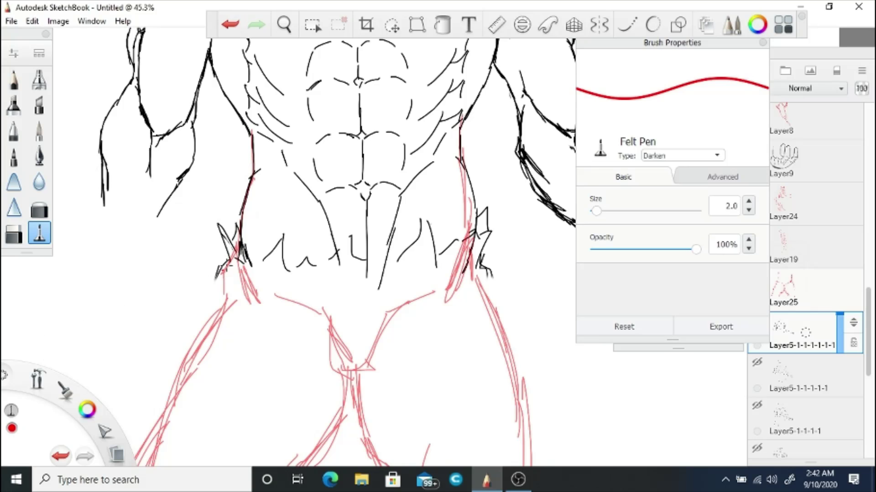
pyautogui.moveTo(208, 310); pyautogui.dragTo(158, 399)
pyautogui.hotkey('ctrl', 'z')
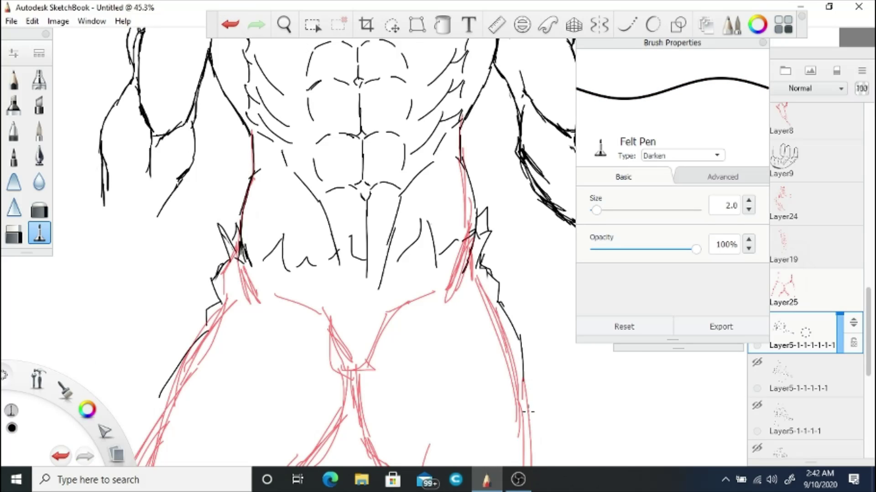
# - Draw the remaining outer thigh contours, the crotch crease and both inner leg lines in black down to the canvas edge
pyautogui.moveTo(524, 410); pyautogui.dragTo(624, 296)
pyautogui.moveTo(264, 279); pyautogui.dragTo(216, 414)
pyautogui.moveTo(433, 292); pyautogui.dragTo(356, 301)
pyautogui.moveTo(355, 300)
pyautogui.mouseDown()
pyautogui.moveTo(397, 283)
pyautogui.moveTo(440, 424)
pyautogui.mouseUp()
pyautogui.moveTo(372, 292)
pyautogui.mouseDown()
pyautogui.moveTo(349, 346)
pyautogui.moveTo(281, 424)
pyautogui.mouseUp()
pyautogui.moveTo(565, 354); pyautogui.dragTo(567, 423)
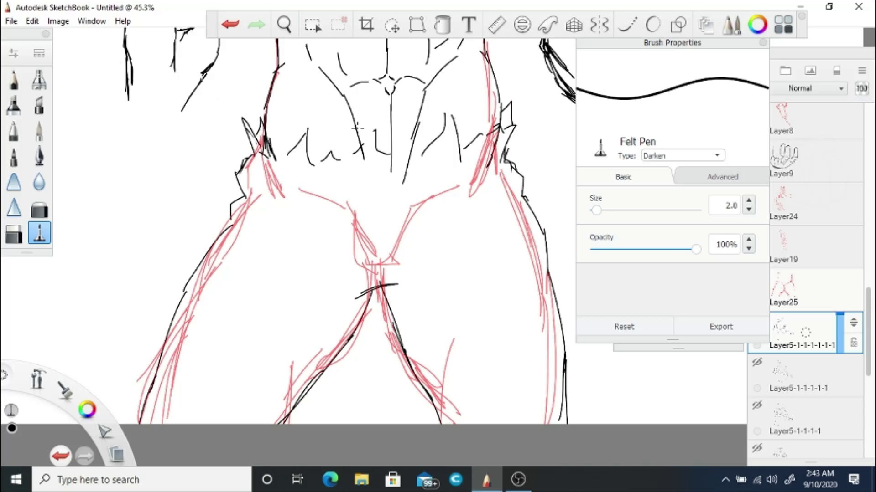
# - Hide Layer25, then erase the right thigh's outer contour on the line art layer and try a wider one
pyautogui.scroll(-5, 251, 318)
pyautogui.click(775, 287)
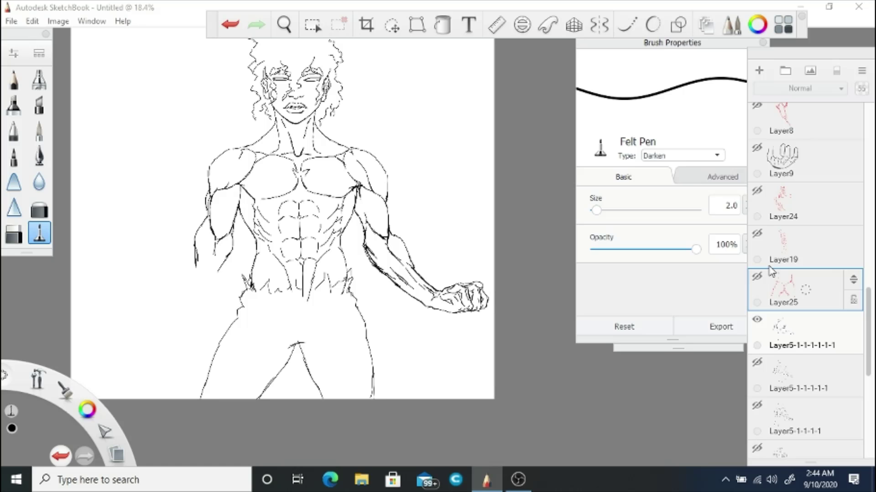
pyautogui.click(781, 331)
pyautogui.scroll(3, 266, 294)
pyautogui.press('e')
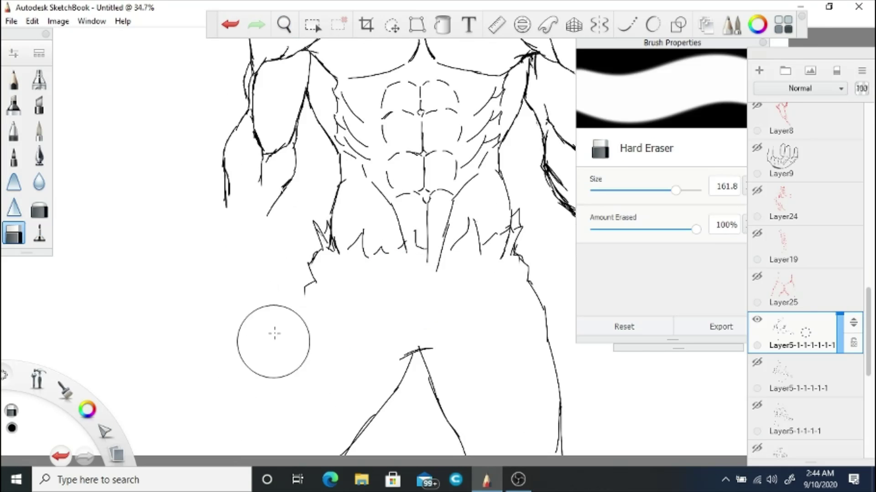
pyautogui.press('e')
pyautogui.moveTo(309, 264); pyautogui.dragTo(230, 450)
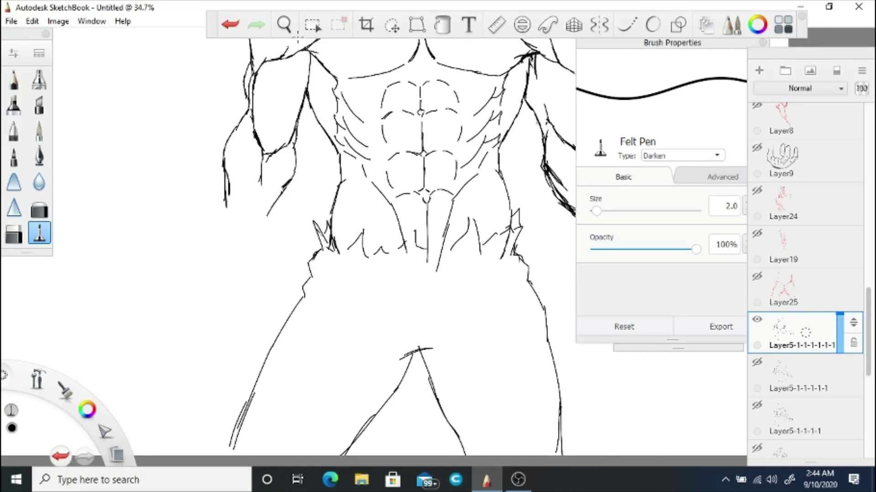
# - Show the blue skeleton on Layer7 as a guide and redraw the right thigh's outer contour and inner leg line
pyautogui.scroll(-3, 298, 320)
pyautogui.click(227, 24)
pyautogui.scroll(-3, 803, 319)
pyautogui.click(756, 394)
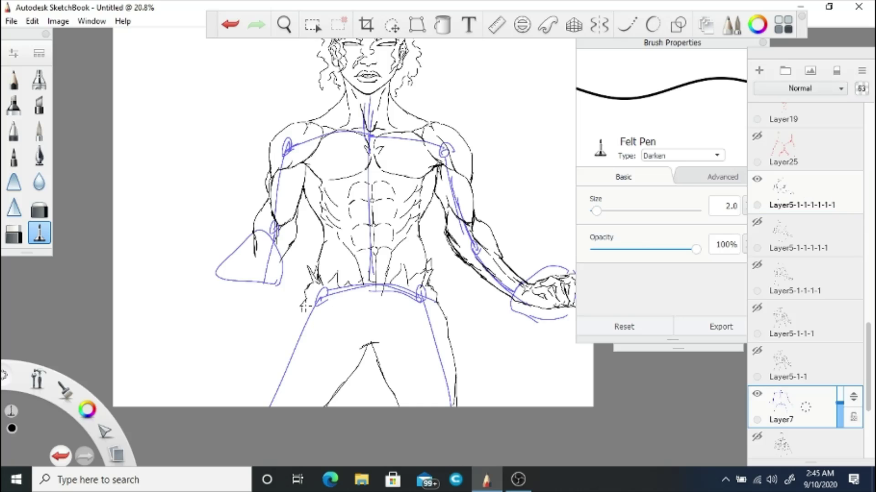
pyautogui.moveTo(298, 312); pyautogui.dragTo(258, 406)
pyautogui.press('e')
pyautogui.press('e')
pyautogui.moveTo(356, 344)
pyautogui.mouseDown()
pyautogui.moveTo(346, 392)
pyautogui.moveTo(386, 335)
pyautogui.moveTo(397, 407)
pyautogui.moveTo(336, 381)
pyautogui.moveTo(324, 406)
pyautogui.mouseUp()
# - Erase the left thigh's outer contour, redraw it wider from hip to canvas edge, and hide Layer7
pyautogui.press('e')
pyautogui.moveTo(440, 367); pyautogui.dragTo(453, 404)
pyautogui.press('e')
pyautogui.press('e')
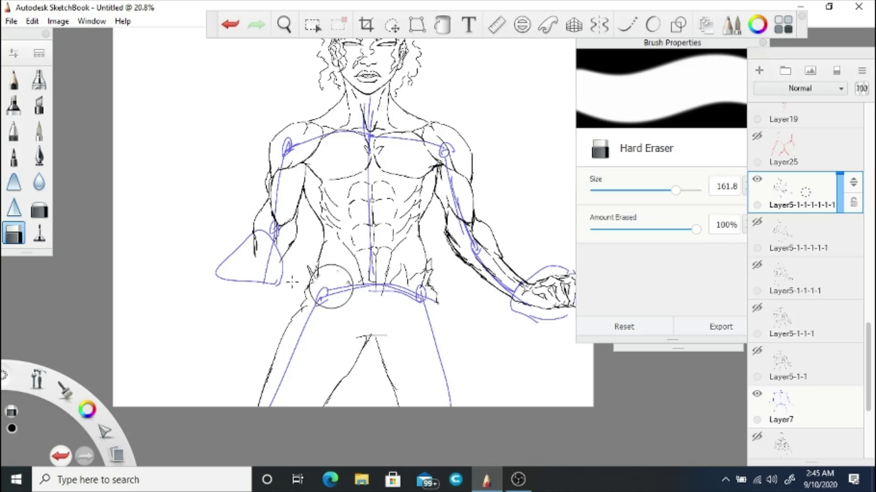
pyautogui.press('e')
pyautogui.moveTo(436, 297)
pyautogui.mouseDown()
pyautogui.moveTo(464, 362)
pyautogui.moveTo(468, 406)
pyautogui.mouseUp()
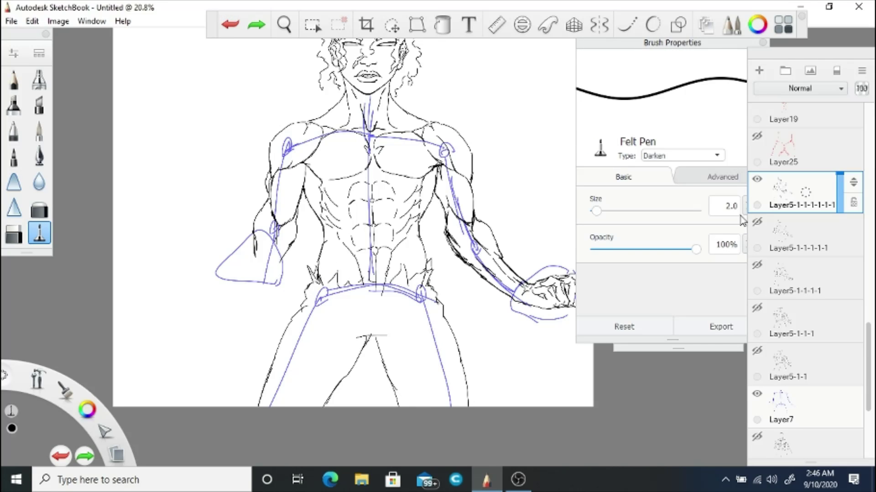
pyautogui.click(757, 393)
# - Add a new layer above the line art and extend the right forearm's contours down to the wrist
pyautogui.press('space')
pyautogui.moveTo(391, 301); pyautogui.dragTo(345, 227)
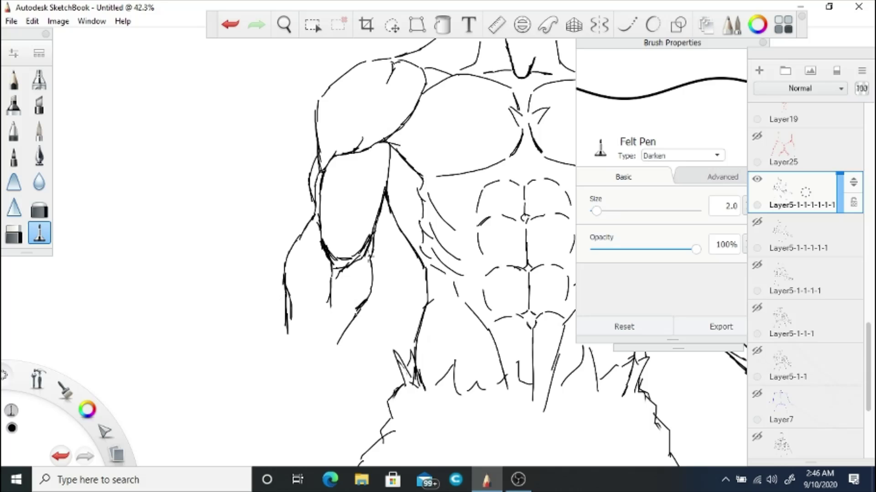
pyautogui.hotkey('ctrl', 'shift', 'n')
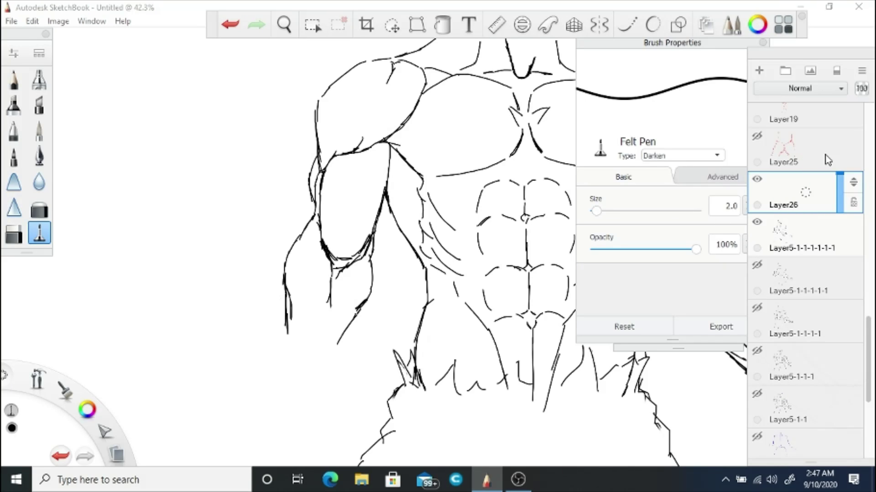
pyautogui.moveTo(351, 321); pyautogui.dragTo(323, 367)
pyautogui.moveTo(283, 316); pyautogui.dragTo(285, 350)
pyautogui.moveTo(344, 332); pyautogui.dragTo(325, 367)
pyautogui.moveTo(283, 325); pyautogui.dragTo(302, 378)
pyautogui.moveTo(307, 377)
pyautogui.mouseDown()
pyautogui.moveTo(328, 362)
pyautogui.moveTo(292, 374)
pyautogui.moveTo(351, 367)
pyautogui.moveTo(365, 350)
pyautogui.mouseUp()
# - Add another layer and sketch the right hand's curved palm base, thumb and first finger outlines over the forearm end
pyautogui.hotkey('ctrl', 'shift', 'n')
pyautogui.moveTo(288, 351); pyautogui.dragTo(304, 315)
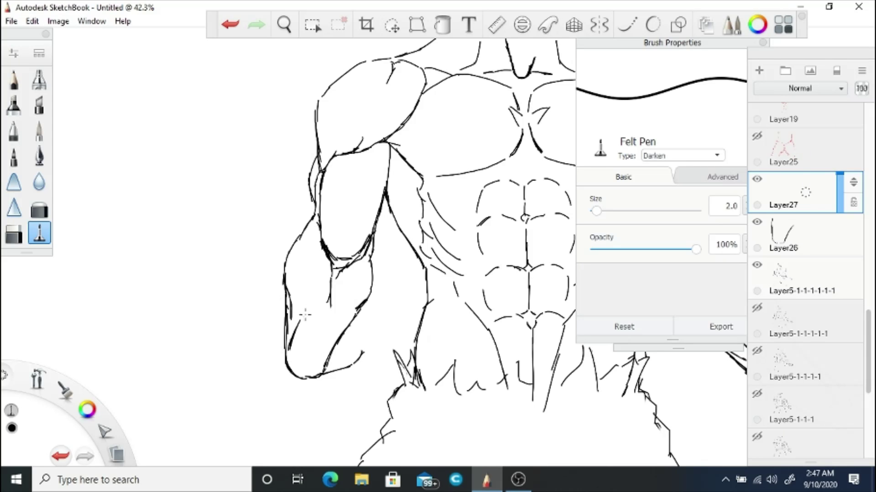
pyautogui.hotkey('ctrl', 'z')
pyautogui.scroll(-3, 304, 314)
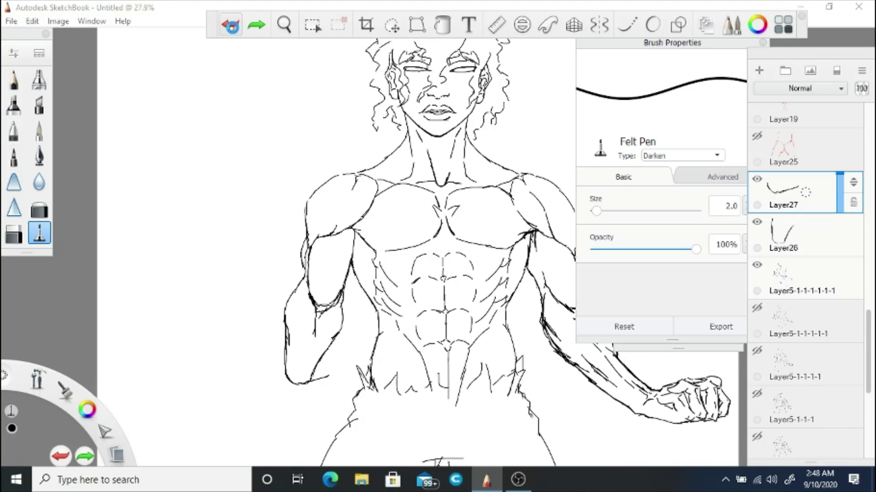
pyautogui.moveTo(284, 377)
pyautogui.mouseDown()
pyautogui.moveTo(306, 387)
pyautogui.moveTo(336, 365)
pyautogui.moveTo(264, 358)
pyautogui.moveTo(283, 362)
pyautogui.moveTo(292, 339)
pyautogui.mouseUp()
pyautogui.hotkey('ctrl', 'z')
pyautogui.press('space')
pyautogui.moveTo(274, 289); pyautogui.dragTo(394, 282)
pyautogui.moveTo(279, 231)
pyautogui.mouseDown()
pyautogui.moveTo(295, 255)
pyautogui.moveTo(304, 307)
pyautogui.mouseUp()
pyautogui.moveTo(379, 252); pyautogui.dragTo(370, 280)
pyautogui.moveTo(351, 235); pyautogui.dragTo(339, 283)
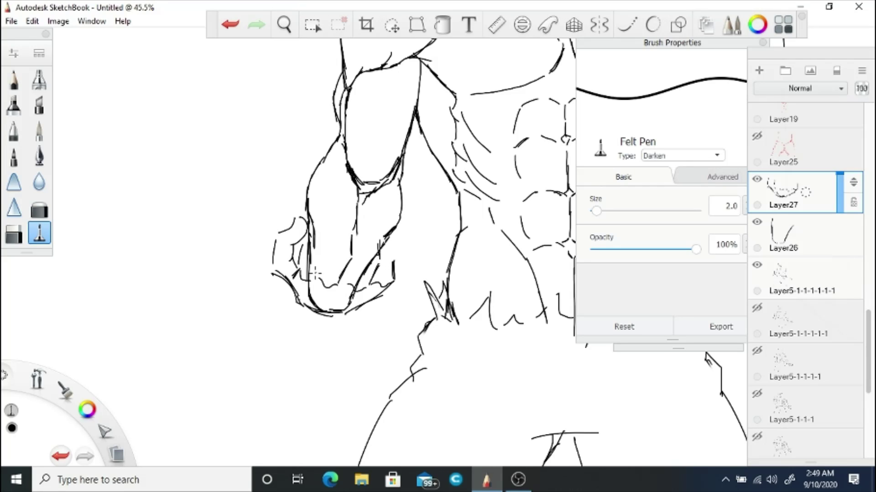
# - Draw the curled fingers of the right hand with their side edges, tips and joint lines
pyautogui.moveTo(317, 228); pyautogui.dragTo(301, 273)
pyautogui.moveTo(343, 230); pyautogui.dragTo(324, 279)
pyautogui.moveTo(319, 231)
pyautogui.mouseDown()
pyautogui.moveTo(337, 224)
pyautogui.moveTo(367, 242)
pyautogui.mouseUp()
pyautogui.moveTo(396, 244)
pyautogui.mouseDown()
pyautogui.moveTo(385, 260)
pyautogui.moveTo(355, 255)
pyautogui.mouseUp()
pyautogui.moveTo(363, 263); pyautogui.dragTo(344, 292)
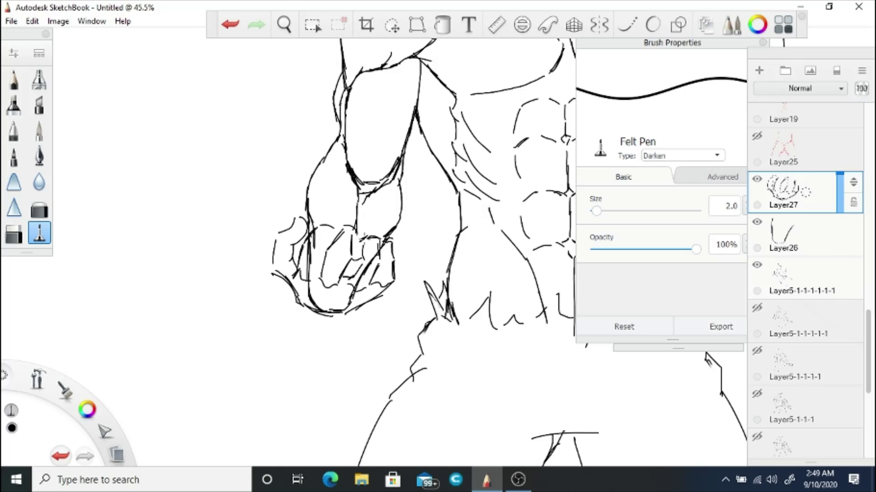
pyautogui.moveTo(310, 248); pyautogui.dragTo(349, 255)
# - Hide the line art and Layer26, then clean up and redraw the right hand's palm edge, thumb and finger separations
pyautogui.click(758, 269)
pyautogui.click(763, 235)
pyautogui.press('e')
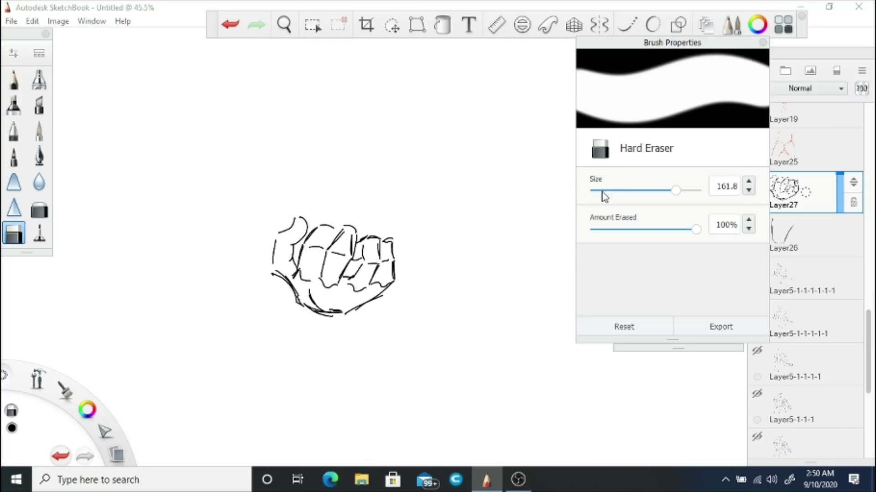
pyautogui.moveTo(285, 278); pyautogui.dragTo(314, 305)
pyautogui.press('e')
pyautogui.moveTo(272, 267); pyautogui.dragTo(287, 285)
pyautogui.moveTo(276, 235)
pyautogui.mouseDown()
pyautogui.moveTo(271, 271)
pyautogui.moveTo(294, 267)
pyautogui.mouseUp()
pyautogui.press('e')
pyautogui.moveTo(360, 235); pyautogui.dragTo(350, 288)
pyautogui.press('e')
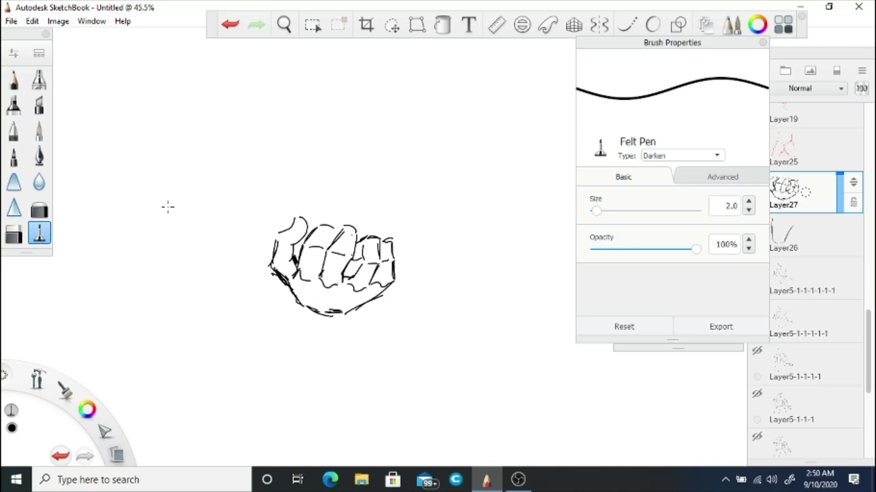
# - Erase the tips of the right hand's two longest fingers and redraw them taller with cleaner edges
pyautogui.press('e')
pyautogui.press('e')
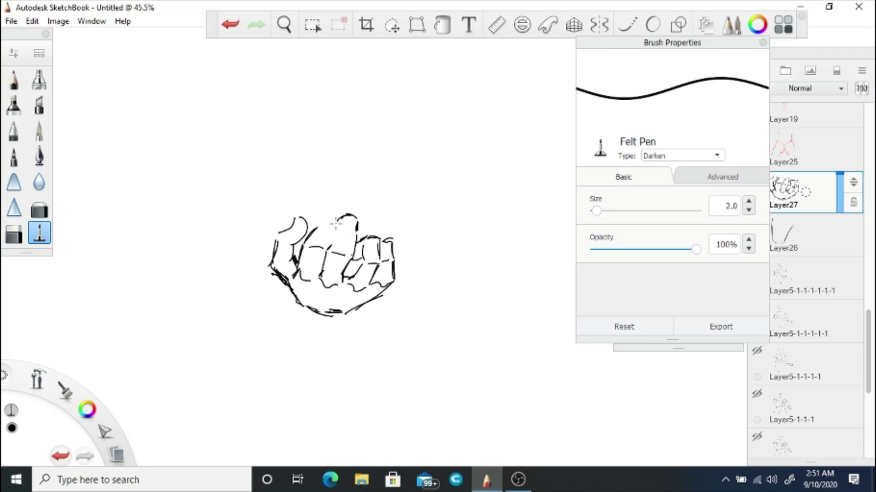
pyautogui.moveTo(332, 216)
pyautogui.mouseDown()
pyautogui.moveTo(342, 219)
pyautogui.moveTo(327, 250)
pyautogui.mouseUp()
pyautogui.press('e')
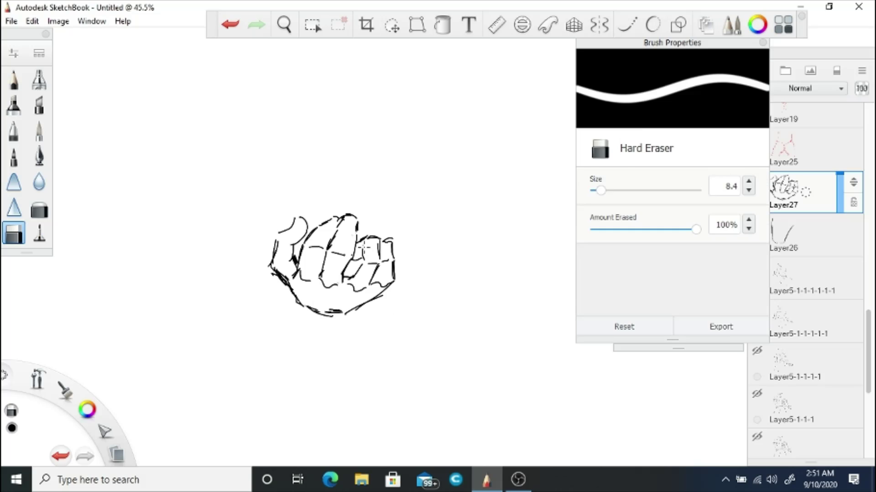
pyautogui.press('e')
pyautogui.press('e')
pyautogui.moveTo(315, 230); pyautogui.dragTo(306, 255)
pyautogui.press('e')
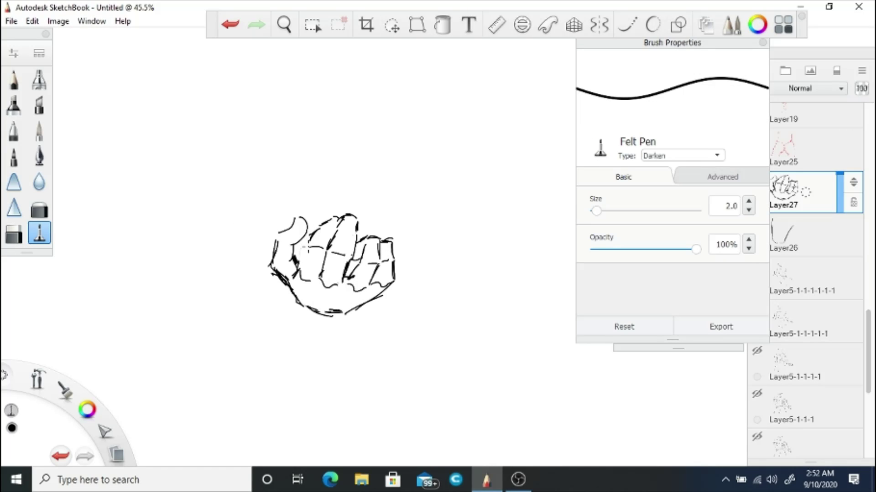
# - Show the line art again and erase its forearm lines that overlap the right hand, then select Layer27
pyautogui.click(757, 266)
pyautogui.scroll(-3, 454, 224)
pyautogui.scroll(2, 453, 224)
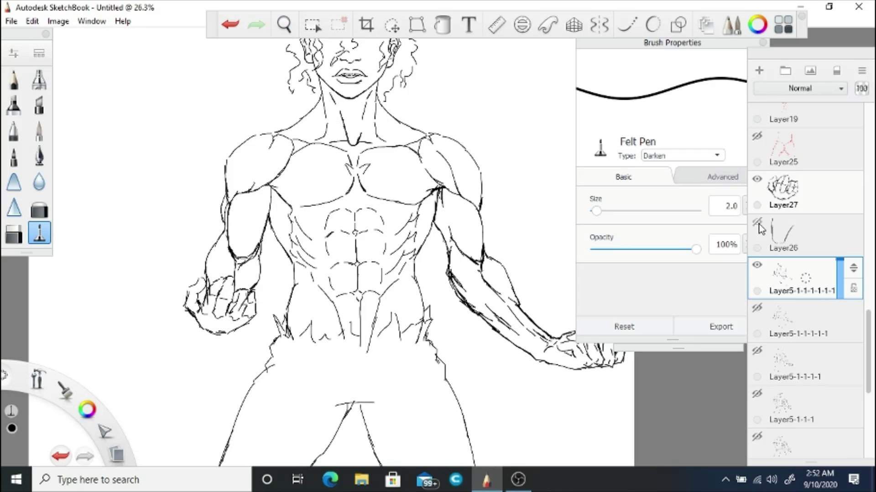
pyautogui.scroll(-2, 454, 225)
pyautogui.click(14, 234)
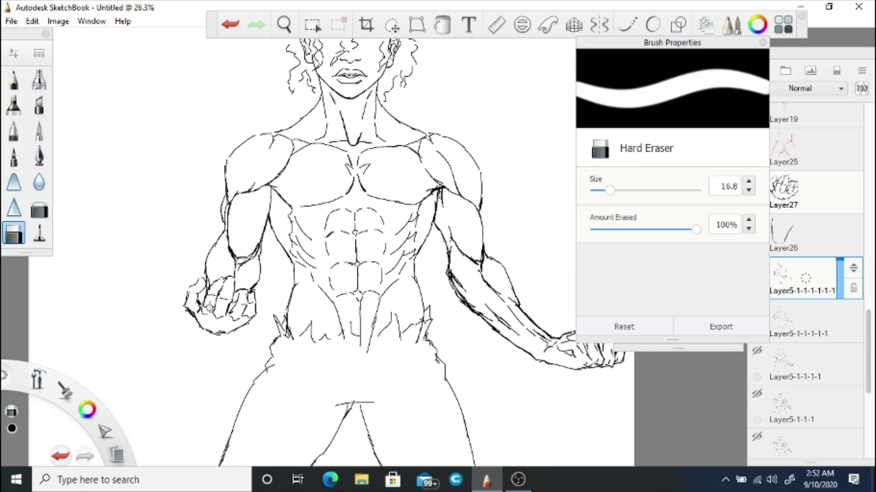
pyautogui.click(784, 189)
pyautogui.press('space')
pyautogui.moveTo(410, 256); pyautogui.dragTo(381, 255)
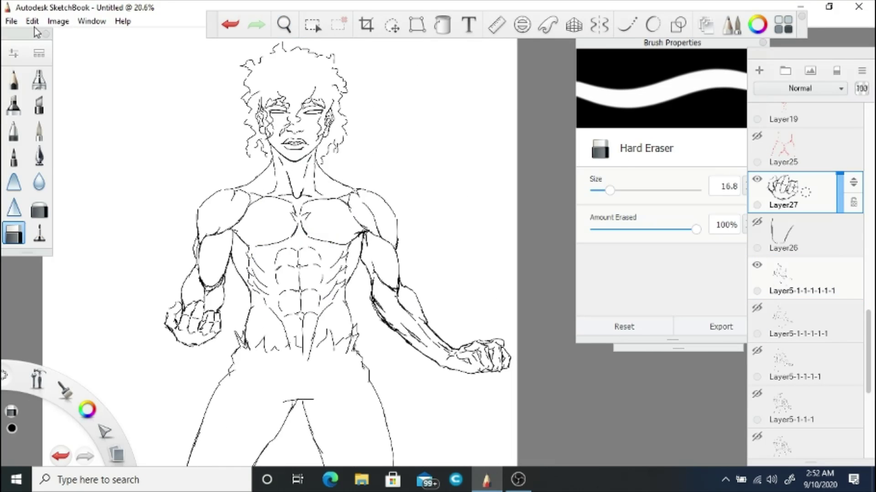
# - Save the drawing as the TIFF file 2.tif
pyautogui.hotkey('ctrl', 's')
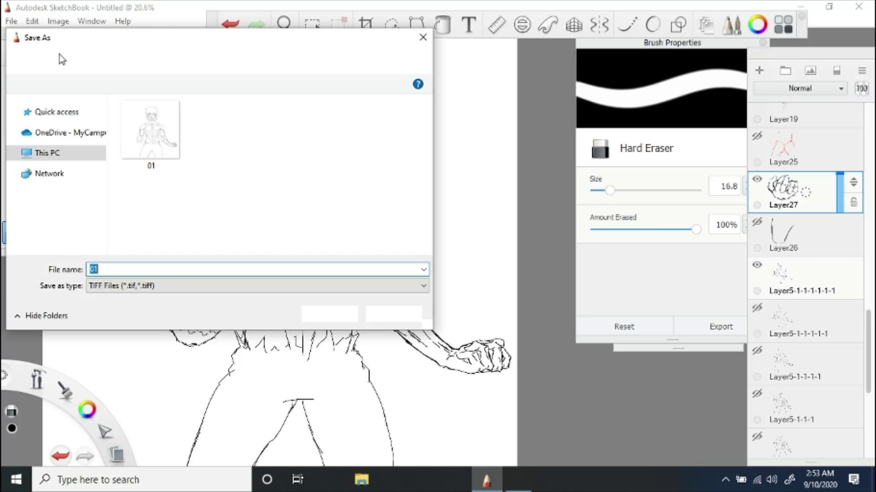
pyautogui.press('Escape')
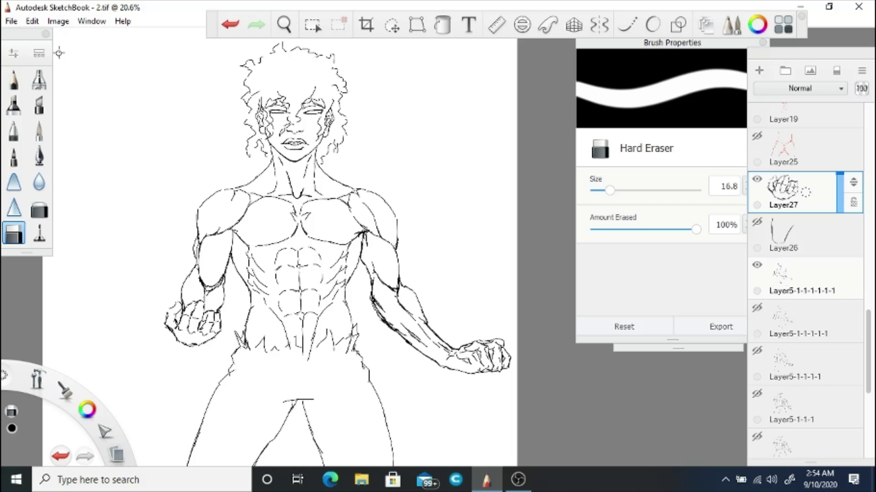
# - Erase the left forearm's torso-side contour on the line art layer with a 45.2 eraser and redraw it from the elbow
pyautogui.click(802, 279)
pyautogui.scroll(3, 362, 369)
pyautogui.scroll(-1, 361, 370)
pyautogui.press(']')
pyautogui.press(']')
pyautogui.press(']')
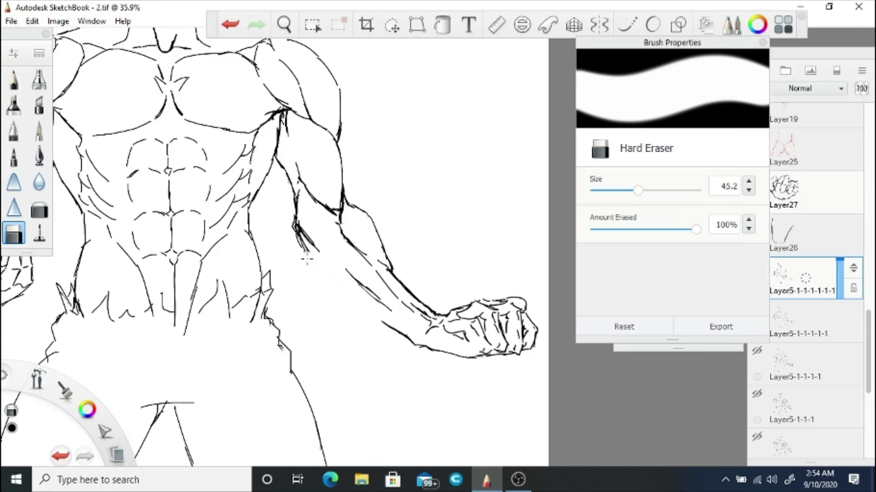
pyautogui.press('e')
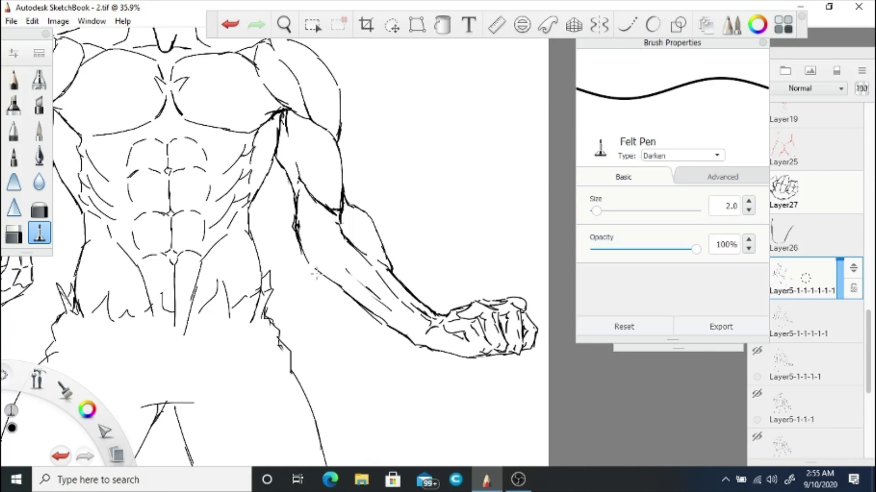
# - Replace the flat crotch line between the thighs with a curved arch and short crossing strokes
pyautogui.press('e')
pyautogui.scroll(-3, 596, 371)
pyautogui.scroll(3, 446, 264)
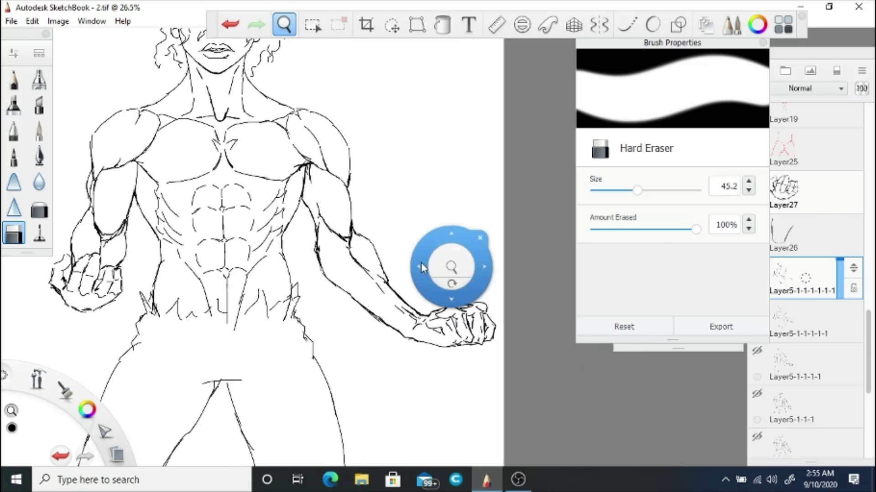
pyautogui.click(39, 234)
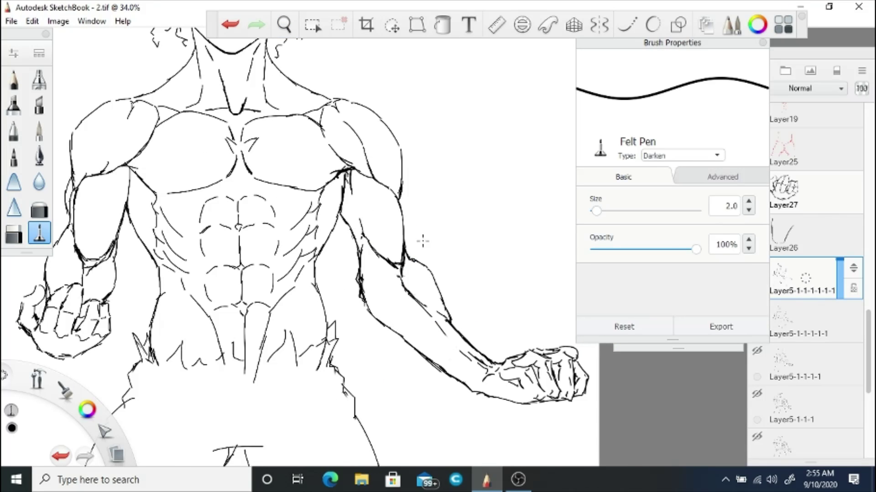
pyautogui.press('space')
pyautogui.moveTo(356, 220)
pyautogui.mouseDown()
pyautogui.moveTo(401, 302)
pyautogui.moveTo(360, 118)
pyautogui.mouseUp()
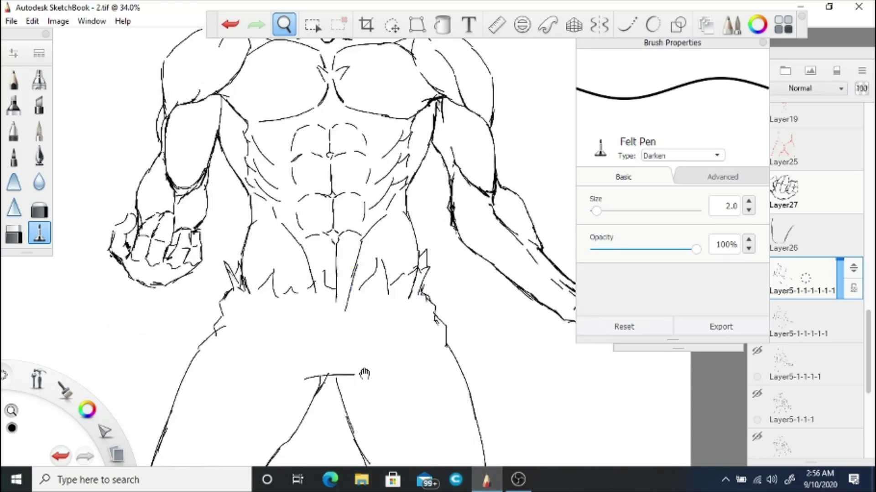
pyautogui.press('e')
pyautogui.press('e')
pyautogui.hotkey('ctrl', 'z')
pyautogui.moveTo(306, 321); pyautogui.dragTo(357, 320)
pyautogui.moveTo(348, 320); pyautogui.dragTo(364, 338)
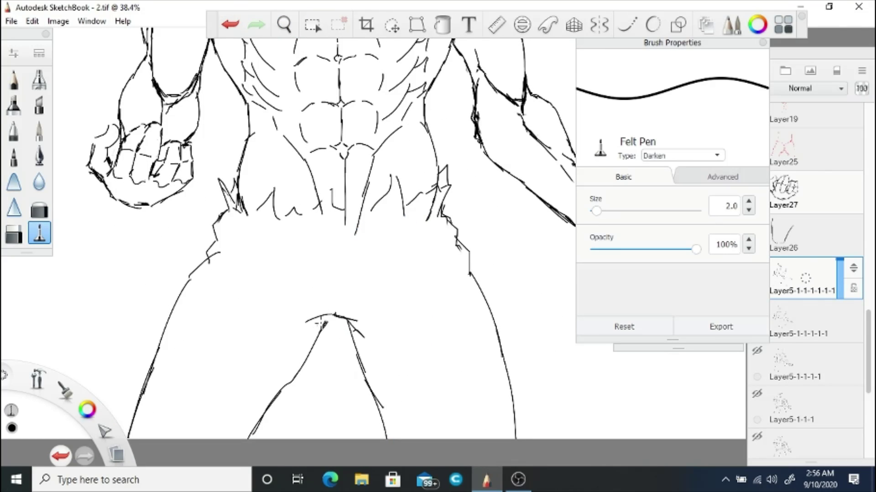
# - Draw the curved lower edge of the waistband and fabric folds across the hips and crotch of the trousers
pyautogui.moveTo(237, 228); pyautogui.dragTo(263, 244)
pyautogui.moveTo(445, 222); pyautogui.dragTo(418, 241)
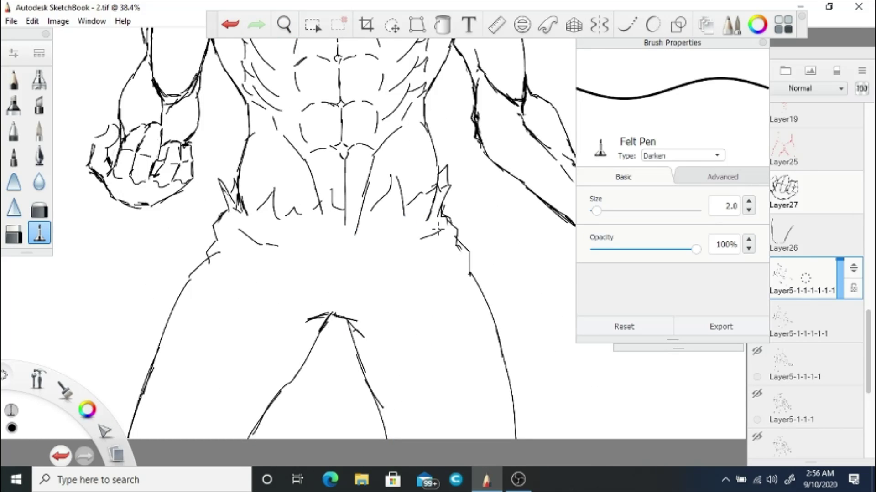
pyautogui.moveTo(330, 241); pyautogui.dragTo(440, 231)
pyautogui.moveTo(404, 297); pyautogui.dragTo(459, 278)
pyautogui.moveTo(225, 261)
pyautogui.mouseDown()
pyautogui.moveTo(287, 272)
pyautogui.moveTo(314, 301)
pyautogui.mouseUp()
pyautogui.moveTo(305, 305); pyautogui.dragTo(278, 341)
pyautogui.moveTo(365, 302); pyautogui.dragTo(395, 360)
pyautogui.moveTo(293, 332)
pyautogui.mouseDown()
pyautogui.moveTo(469, 293)
pyautogui.moveTo(343, 323)
pyautogui.mouseUp()
# - Add crease strokes along the figure's left outer thigh and beside the crotch
pyautogui.press('e')
pyautogui.press('e')
pyautogui.moveTo(407, 323); pyautogui.dragTo(425, 436)
pyautogui.moveTo(322, 355)
pyautogui.mouseDown()
pyautogui.moveTo(349, 436)
pyautogui.moveTo(296, 385)
pyautogui.mouseUp()
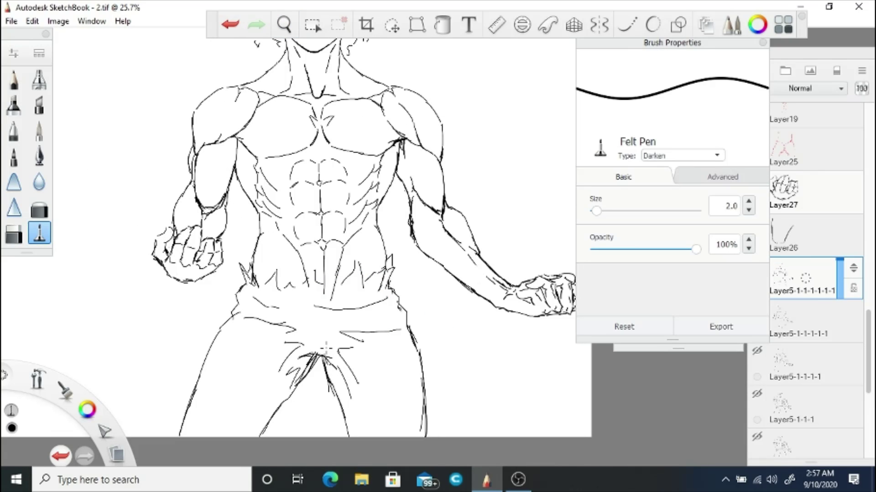
# - Erase the trouser outline at the figure's left hip and redraw it down the outer thigh with thicker strokes
pyautogui.press('e')
pyautogui.press('e')
pyautogui.press('e')
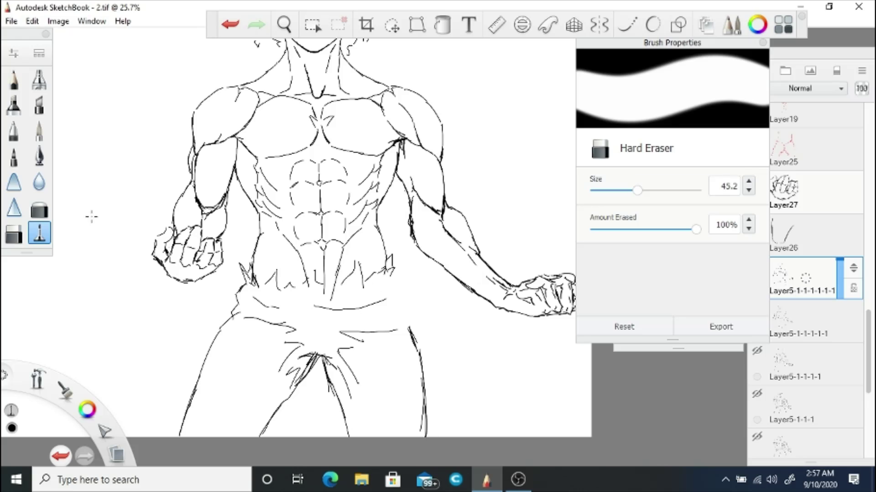
pyautogui.press('e')
pyautogui.moveTo(392, 288); pyautogui.dragTo(422, 396)
pyautogui.moveTo(409, 328); pyautogui.dragTo(425, 431)
pyautogui.press('space')
pyautogui.moveTo(464, 322)
pyautogui.mouseDown()
pyautogui.moveTo(502, 308)
pyautogui.moveTo(326, 239)
pyautogui.moveTo(426, 273)
pyautogui.mouseUp()
# - Clean up the collarbone line at the base of the neck with a 16.8 eraser and redraw both short ends
pyautogui.press('e')
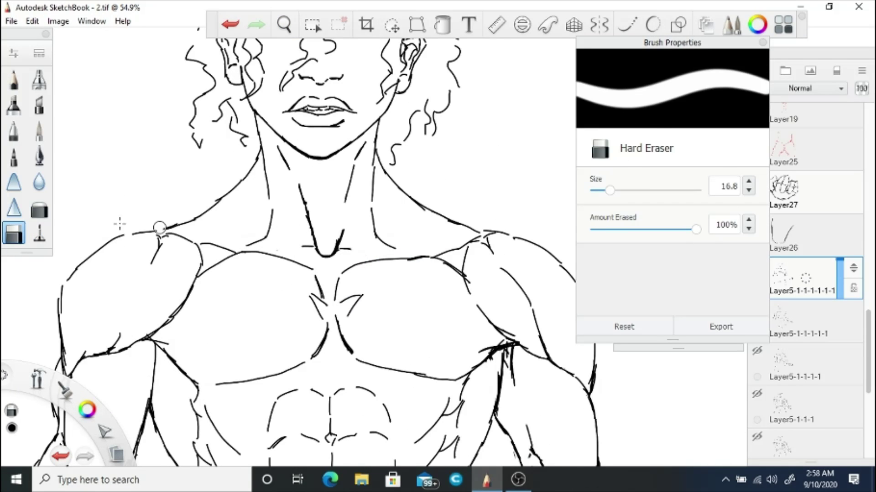
pyautogui.press('e')
pyautogui.moveTo(351, 251); pyautogui.dragTo(372, 252)
pyautogui.press('e')
pyautogui.press('e')
pyautogui.moveTo(273, 249); pyautogui.dragTo(287, 249)
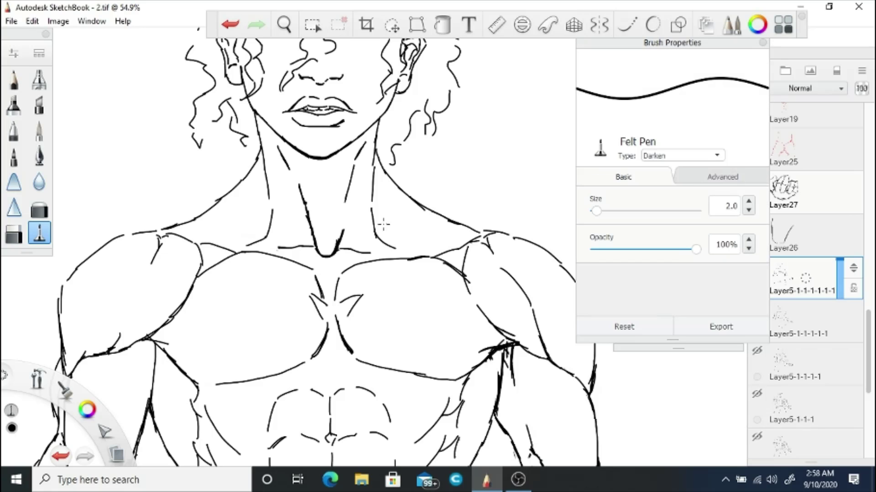
# - Reinforce the outer contour of the figure's right shoulder and upper arm with the Felt Pen
pyautogui.press('space')
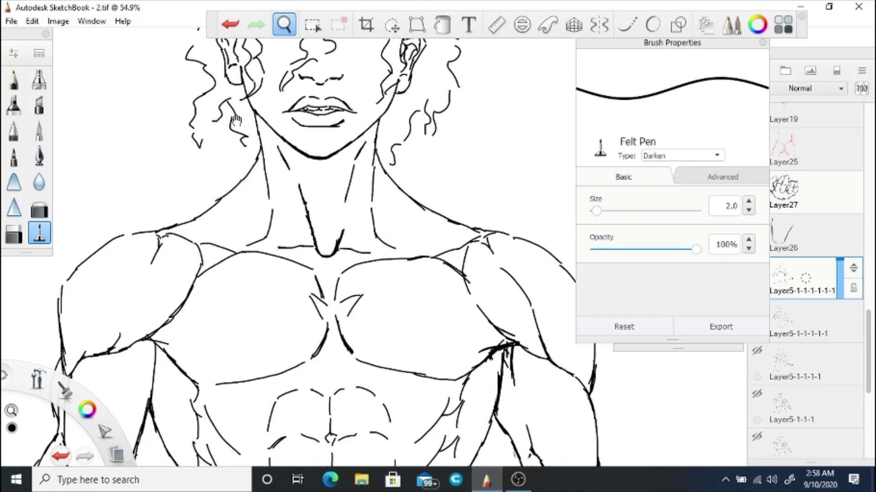
pyautogui.moveTo(308, 73)
pyautogui.mouseDown()
pyautogui.moveTo(207, 251)
pyautogui.moveTo(399, 358)
pyautogui.moveTo(205, 319)
pyautogui.mouseUp()
pyautogui.press('e')
pyautogui.press('e')
pyautogui.moveTo(234, 280); pyautogui.dragTo(231, 340)
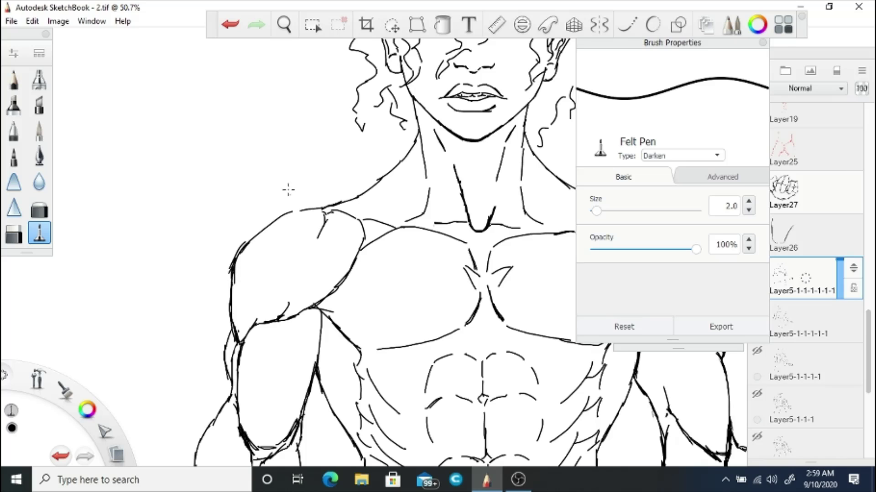
# - On Layer27, erase and redraw the thumb outline of the figure's right hand
pyautogui.scroll(3, 287, 189)
pyautogui.click(808, 194)
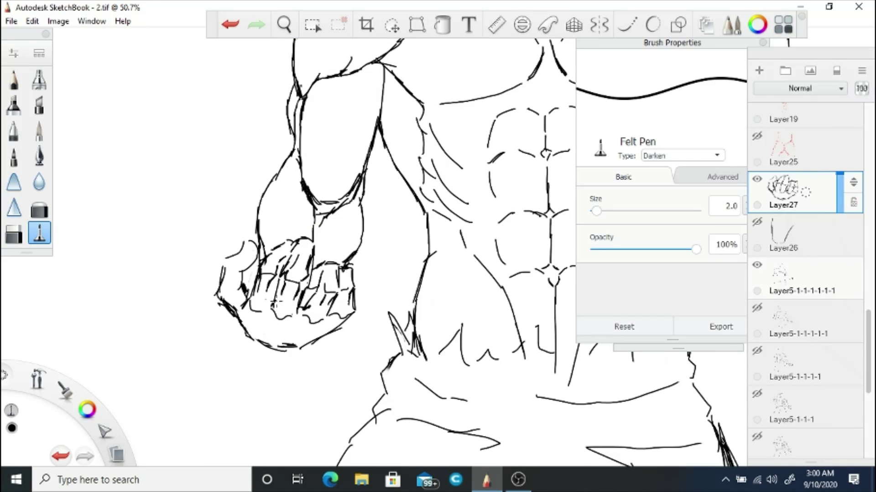
pyautogui.press('space')
pyautogui.moveTo(310, 228); pyautogui.dragTo(342, 203)
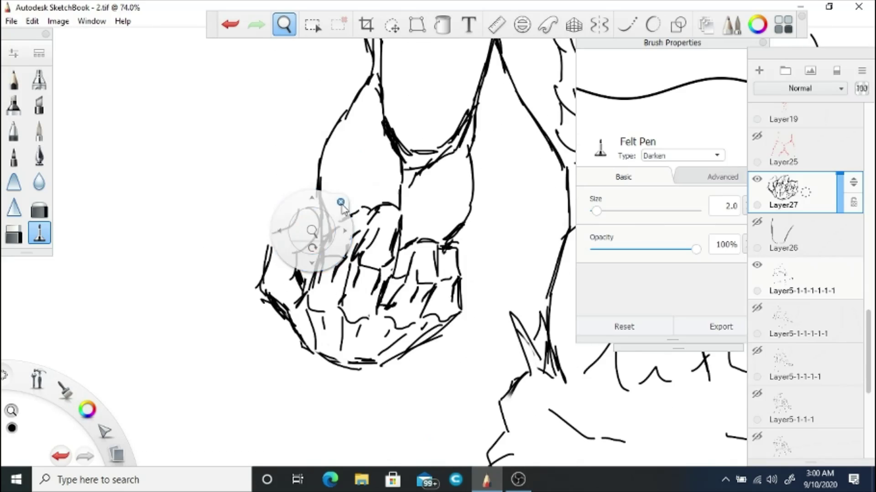
pyautogui.press('e')
pyautogui.moveTo(305, 248)
pyautogui.mouseDown()
pyautogui.moveTo(299, 276)
pyautogui.moveTo(256, 289)
pyautogui.mouseUp()
pyautogui.press('e')
pyautogui.press('e')
pyautogui.press('e')
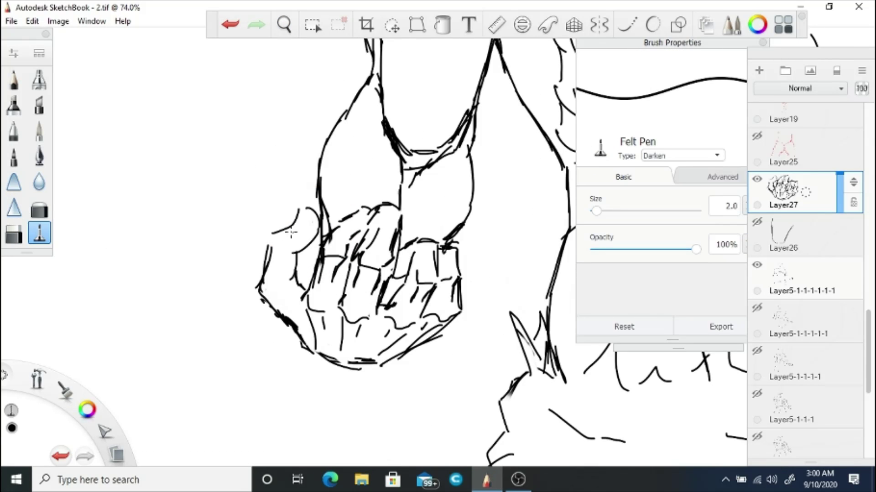
# - Save the drawing
pyautogui.press('space')
pyautogui.moveTo(313, 284); pyautogui.dragTo(301, 271)
pyautogui.click(10, 21)
pyautogui.click(40, 87)
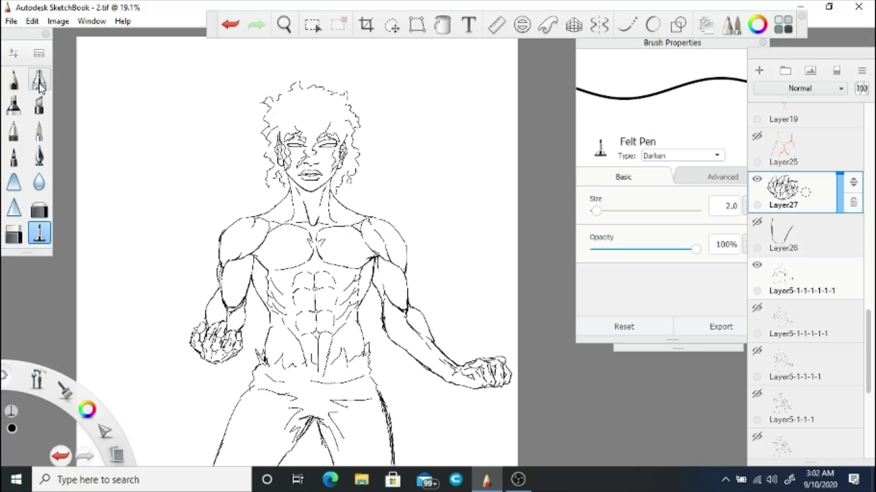
# - Add a new layer above Layer12 and draw the irises and fine lid details of both eyes
pyautogui.press('space')
pyautogui.moveTo(313, 205); pyautogui.dragTo(538, 239)
pyautogui.scroll(5, 806, 231)
pyautogui.click(807, 231)
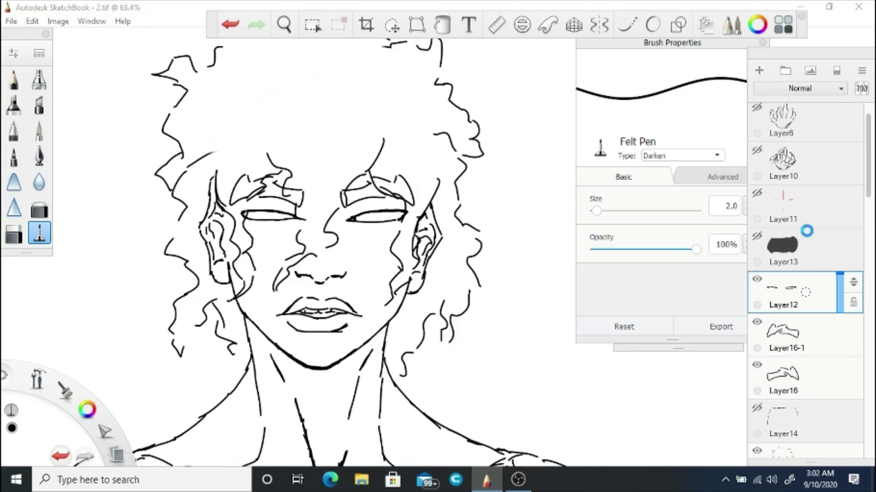
pyautogui.hotkey('ctrl', 'shift', 'n')
pyautogui.press('space')
pyautogui.moveTo(396, 278)
pyautogui.mouseDown()
pyautogui.moveTo(405, 285)
pyautogui.moveTo(435, 236)
pyautogui.mouseUp()
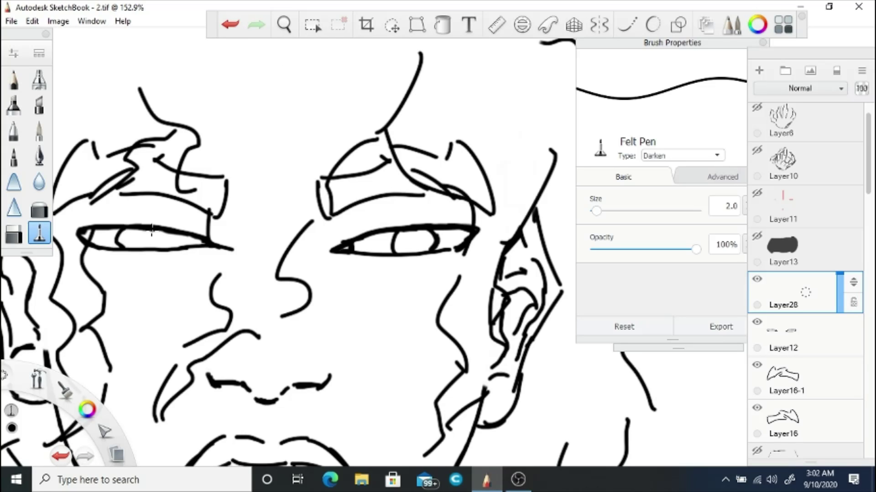
pyautogui.press('space')
pyautogui.moveTo(152, 230)
pyautogui.mouseDown()
pyautogui.moveTo(132, 256)
pyautogui.moveTo(150, 237)
pyautogui.moveTo(195, 235)
pyautogui.mouseUp()
pyautogui.press('space')
pyautogui.moveTo(331, 290); pyautogui.dragTo(314, 310)
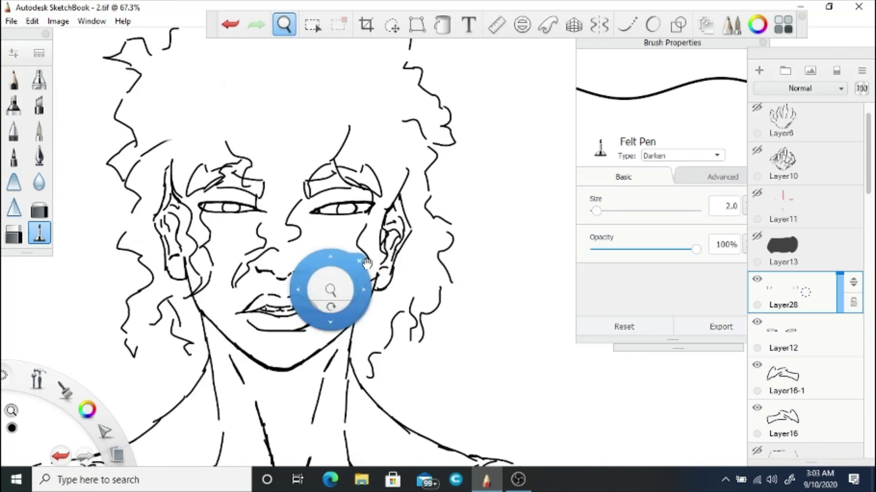
pyautogui.moveTo(367, 264); pyautogui.dragTo(392, 255)
pyautogui.moveTo(176, 198)
pyautogui.mouseDown()
pyautogui.moveTo(251, 200)
pyautogui.moveTo(424, 380)
pyautogui.moveTo(374, 255)
pyautogui.moveTo(370, 265)
pyautogui.moveTo(442, 192)
pyautogui.moveTo(502, 150)
pyautogui.moveTo(472, 189)
pyautogui.mouseUp()
# - On the line art layer, erase the figure's left inner upper-arm line below the armpit and redraw it
pyautogui.press('space')
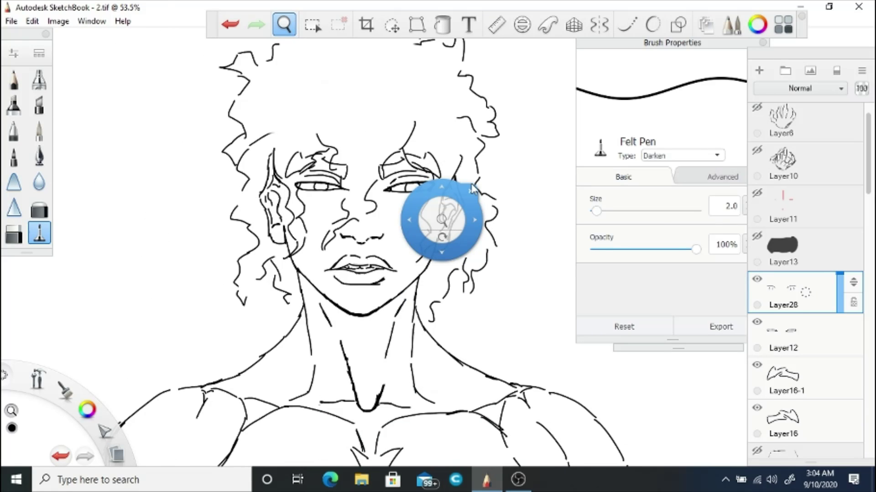
pyautogui.moveTo(473, 188); pyautogui.dragTo(607, 290)
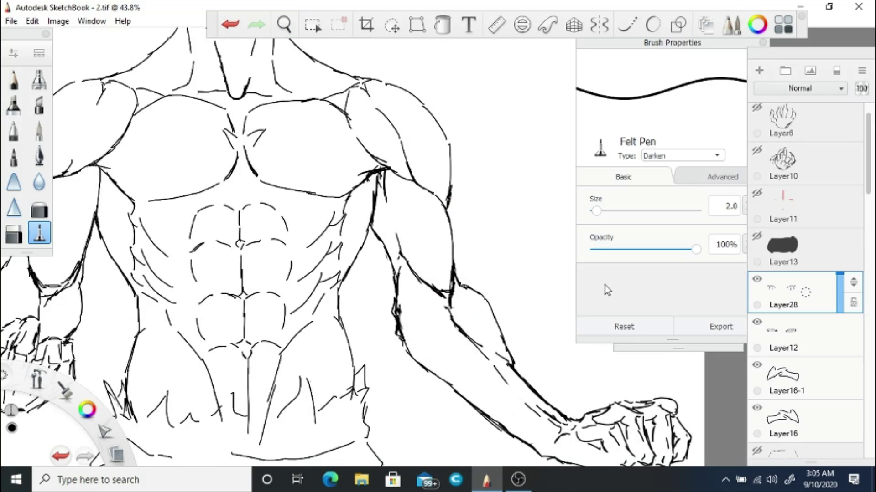
pyautogui.press('e')
pyautogui.press('e')
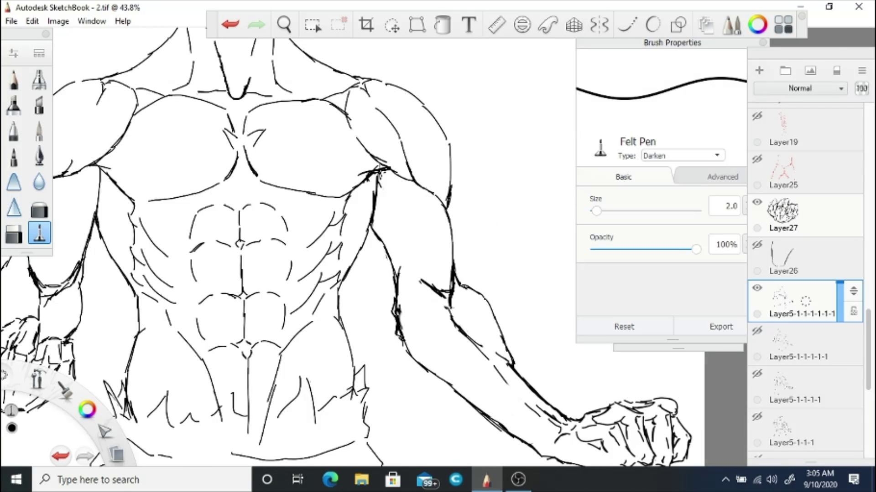
pyautogui.moveTo(400, 239); pyautogui.dragTo(201, 237)
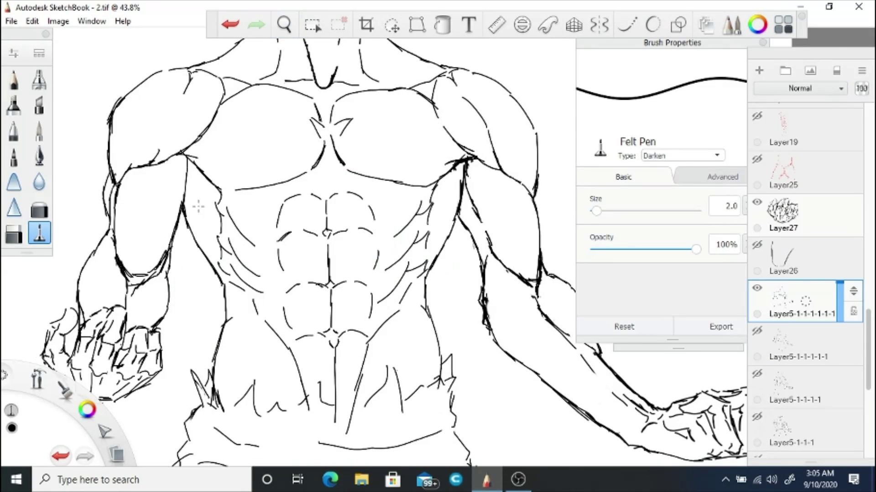
pyautogui.moveTo(253, 142)
pyautogui.mouseDown()
pyautogui.moveTo(328, 234)
pyautogui.moveTo(342, 211)
pyautogui.moveTo(391, 293)
pyautogui.moveTo(384, 347)
pyautogui.mouseUp()
# - Erase the waist contour on the figure's left side and redraw it down to the trousers
pyautogui.press('e')
pyautogui.press('e')
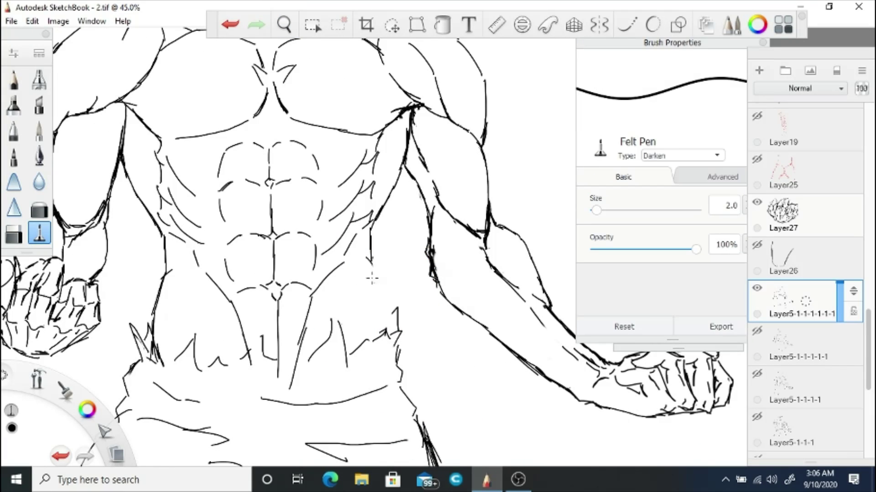
pyautogui.moveTo(368, 258); pyautogui.dragTo(378, 344)
pyautogui.moveTo(382, 312); pyautogui.dragTo(442, 357)
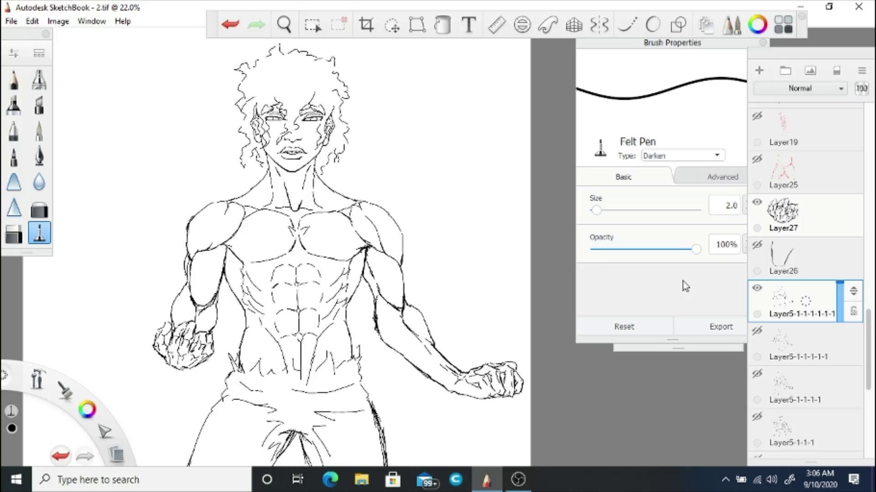
# - Add a new layer beneath the line art and set the inking pen's colour to a medium reddish brown
pyautogui.hotkey('ctrl', 'shift', 'n')
pyautogui.click(759, 26)
pyautogui.click(695, 152)
pyautogui.click(708, 113)
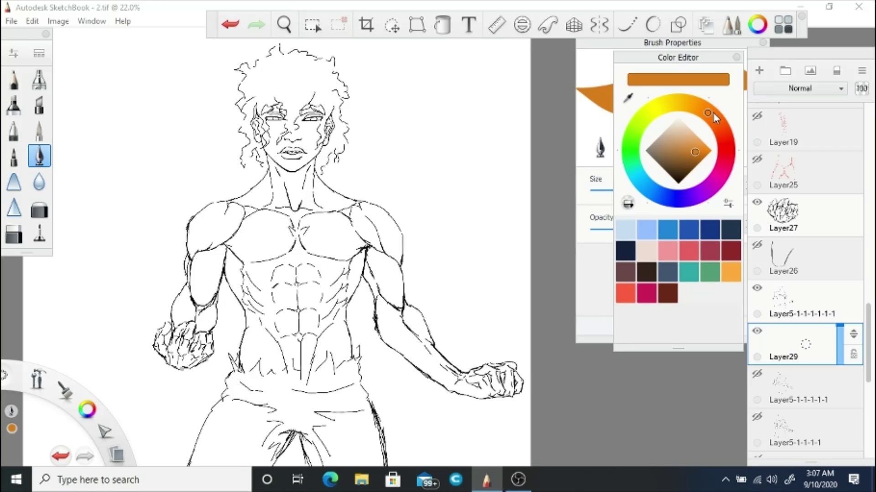
pyautogui.click(691, 146)
pyautogui.click(720, 127)
pyautogui.click(677, 158)
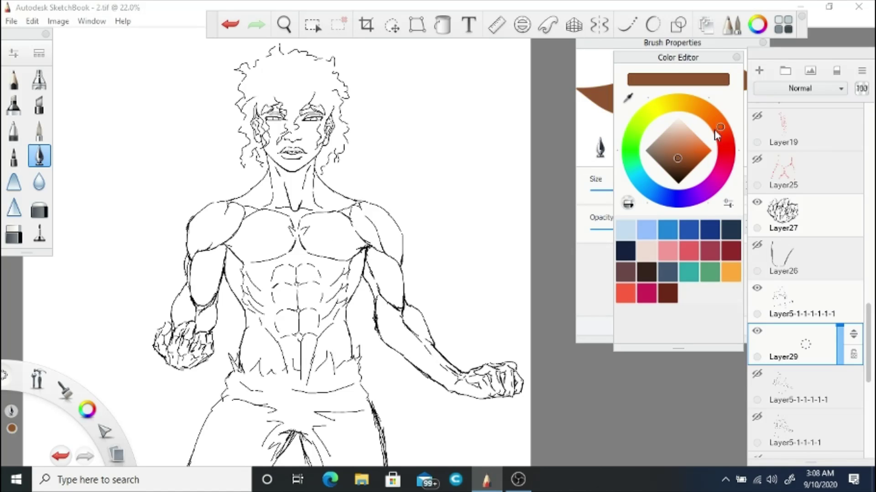
# - Paint the face, neck, torso, arms and hands with the flat brown skin colour
pyautogui.moveTo(315, 207)
pyautogui.mouseDown()
pyautogui.moveTo(301, 233)
pyautogui.moveTo(332, 226)
pyautogui.moveTo(359, 242)
pyautogui.moveTo(325, 236)
pyautogui.moveTo(229, 263)
pyautogui.moveTo(251, 326)
pyautogui.moveTo(292, 342)
pyautogui.moveTo(278, 342)
pyautogui.moveTo(206, 228)
pyautogui.moveTo(200, 247)
pyautogui.moveTo(212, 241)
pyautogui.moveTo(192, 241)
pyautogui.moveTo(180, 358)
pyautogui.moveTo(187, 356)
pyautogui.moveTo(164, 333)
pyautogui.moveTo(177, 310)
pyautogui.mouseUp()
pyautogui.moveTo(362, 207)
pyautogui.mouseDown()
pyautogui.moveTo(390, 256)
pyautogui.moveTo(390, 315)
pyautogui.moveTo(451, 379)
pyautogui.moveTo(513, 392)
pyautogui.moveTo(477, 395)
pyautogui.mouseUp()
pyautogui.moveTo(237, 211); pyautogui.dragTo(263, 182)
pyautogui.moveTo(315, 191); pyautogui.dragTo(367, 206)
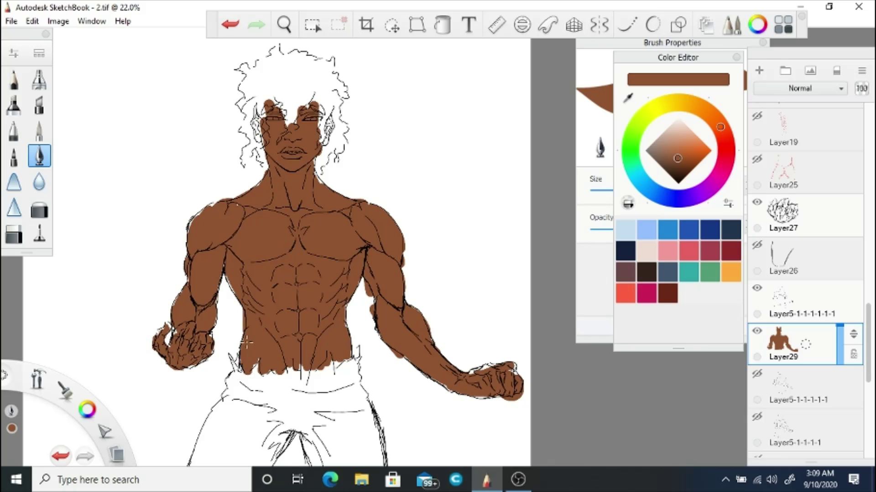
# - Check the brown skin fill for gaps by hiding the line art layer, then show the line art again
pyautogui.click(758, 289)
pyautogui.click(757, 289)
pyautogui.press('space')
pyautogui.moveTo(384, 248)
pyautogui.mouseDown()
pyautogui.moveTo(459, 267)
pyautogui.moveTo(388, 323)
pyautogui.moveTo(388, 264)
pyautogui.mouseUp()
pyautogui.press('e')
pyautogui.click(758, 290)
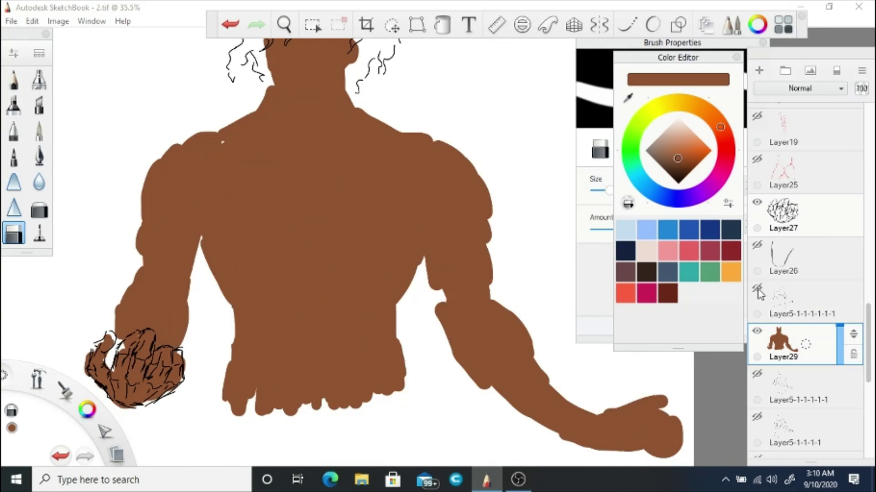
pyautogui.click(758, 290)
pyautogui.press('e')
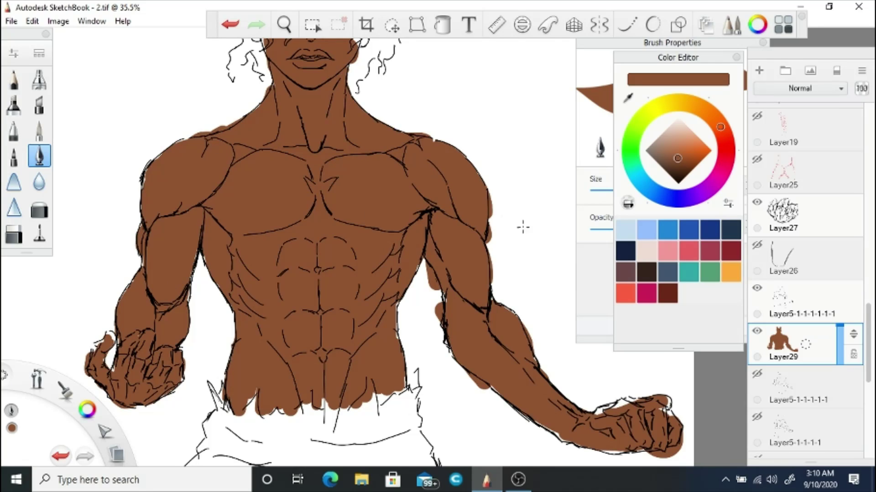
# - Add a layer above the skin fill and paint dark brown shadows beneath both pectorals and along the torso's upper sides
pyautogui.hotkey('ctrl', 'shift', 'n')
pyautogui.click(684, 171)
pyautogui.moveTo(426, 207); pyautogui.dragTo(400, 294)
pyautogui.moveTo(205, 222); pyautogui.dragTo(218, 287)
pyautogui.moveTo(207, 203)
pyautogui.mouseDown()
pyautogui.moveTo(281, 226)
pyautogui.moveTo(301, 222)
pyautogui.mouseUp()
pyautogui.moveTo(429, 207); pyautogui.dragTo(299, 221)
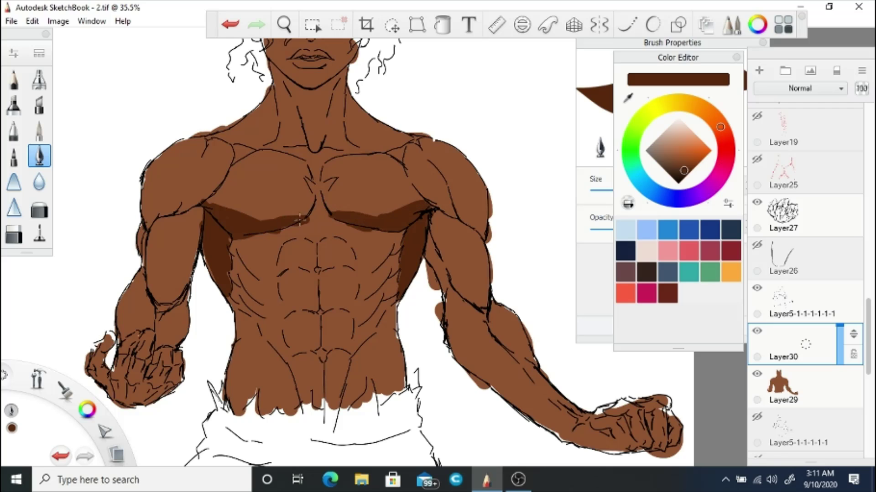
# - Shade the rib and serratus muscles on both sides of the torso with dark brown strokes
pyautogui.moveTo(395, 266); pyautogui.dragTo(388, 297)
pyautogui.moveTo(240, 240); pyautogui.dragTo(234, 273)
pyautogui.moveTo(387, 249); pyautogui.dragTo(369, 270)
pyautogui.moveTo(391, 273); pyautogui.dragTo(360, 325)
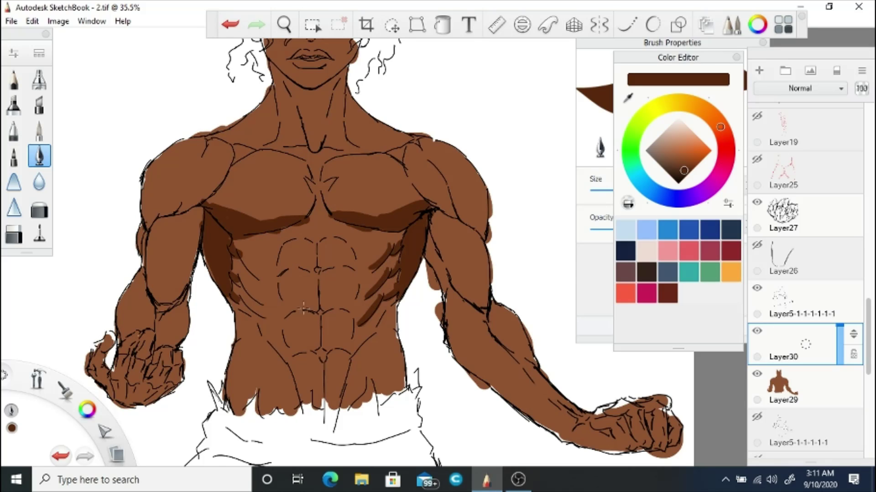
pyautogui.moveTo(237, 250); pyautogui.dragTo(260, 278)
pyautogui.moveTo(235, 276); pyautogui.dragTo(262, 302)
pyautogui.moveTo(269, 317); pyautogui.dragTo(242, 297)
# - Shade the undersides of the abdominal muscles and the lower abdomen with dark brown
pyautogui.moveTo(322, 304); pyautogui.dragTo(356, 297)
pyautogui.moveTo(317, 297); pyautogui.dragTo(283, 301)
pyautogui.moveTo(317, 260); pyautogui.dragTo(356, 260)
pyautogui.moveTo(316, 260)
pyautogui.mouseDown()
pyautogui.moveTo(278, 262)
pyautogui.moveTo(319, 267)
pyautogui.mouseUp()
pyautogui.moveTo(320, 340)
pyautogui.mouseDown()
pyautogui.moveTo(351, 344)
pyautogui.moveTo(292, 348)
pyautogui.mouseUp()
pyautogui.moveTo(337, 377)
pyautogui.mouseDown()
pyautogui.moveTo(298, 392)
pyautogui.moveTo(342, 403)
pyautogui.mouseUp()
# - Paint dark brown shadows along the lower edges of both shoulder muscles and in the hollow of the neck
pyautogui.moveTo(430, 204); pyautogui.dragTo(487, 240)
pyautogui.moveTo(145, 216)
pyautogui.mouseDown()
pyautogui.moveTo(210, 201)
pyautogui.moveTo(187, 201)
pyautogui.mouseUp()
pyautogui.moveTo(319, 149); pyautogui.dragTo(300, 113)
pyautogui.moveTo(322, 113); pyautogui.dragTo(321, 137)
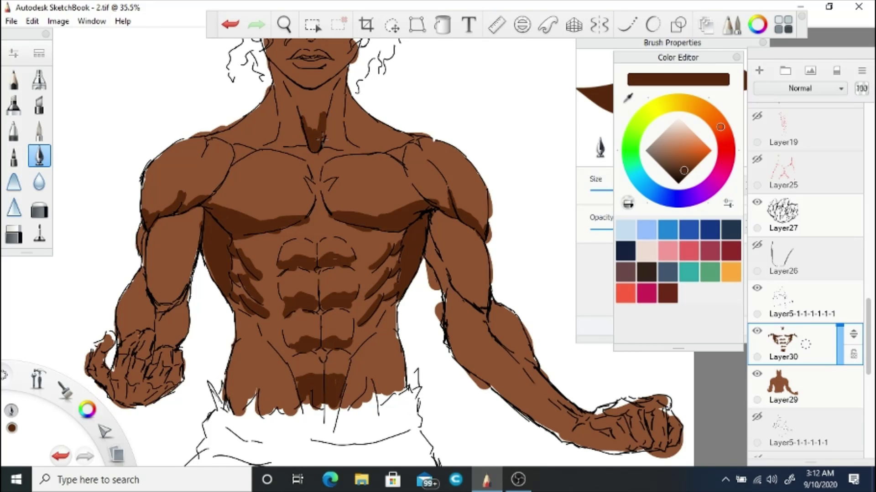
# - Shade the diagonal muscle lines beside the lower abdomen and the side of the waist in dark brown
pyautogui.moveTo(358, 354); pyautogui.dragTo(346, 406)
pyautogui.moveTo(273, 350)
pyautogui.mouseDown()
pyautogui.moveTo(296, 404)
pyautogui.moveTo(277, 365)
pyautogui.mouseUp()
pyautogui.moveTo(371, 342); pyautogui.dragTo(366, 353)
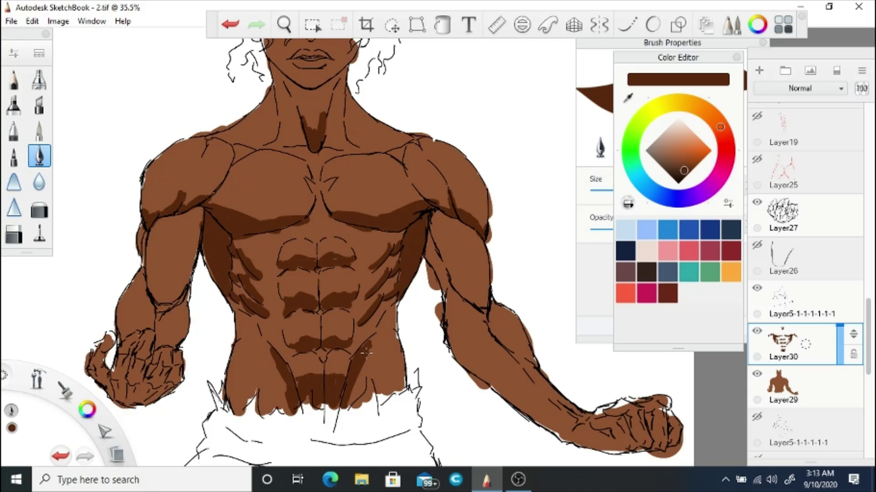
pyautogui.moveTo(246, 317); pyautogui.dragTo(235, 344)
# - Paint dark brown shadows along both upper arms and elbows and in the chest's central groove
pyautogui.moveTo(424, 228)
pyautogui.mouseDown()
pyautogui.moveTo(447, 288)
pyautogui.moveTo(487, 304)
pyautogui.mouseUp()
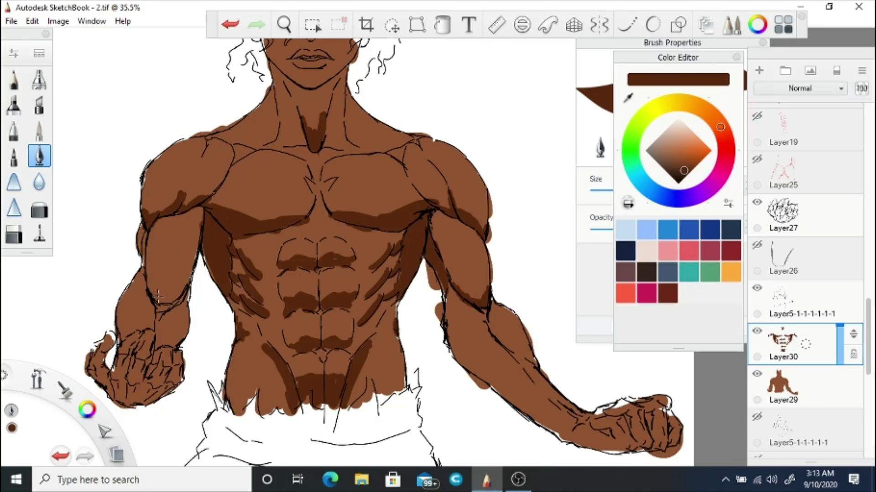
pyautogui.moveTo(189, 274); pyautogui.dragTo(148, 301)
pyautogui.moveTo(146, 260); pyautogui.dragTo(177, 326)
pyautogui.moveTo(320, 182)
pyautogui.mouseDown()
pyautogui.moveTo(323, 215)
pyautogui.moveTo(309, 163)
pyautogui.mouseUp()
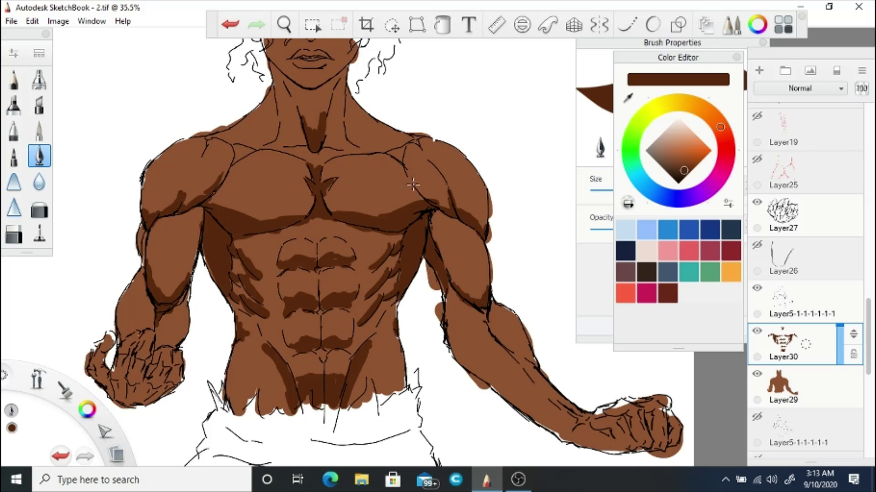
# - Add dark brown shadow strokes to both shoulders and along the muscle lines of the figure's extended left forearm
pyautogui.moveTo(413, 185); pyautogui.dragTo(427, 168)
pyautogui.moveTo(224, 169)
pyautogui.mouseDown()
pyautogui.moveTo(213, 196)
pyautogui.moveTo(219, 182)
pyautogui.mouseUp()
pyautogui.moveTo(206, 139); pyautogui.dragTo(196, 162)
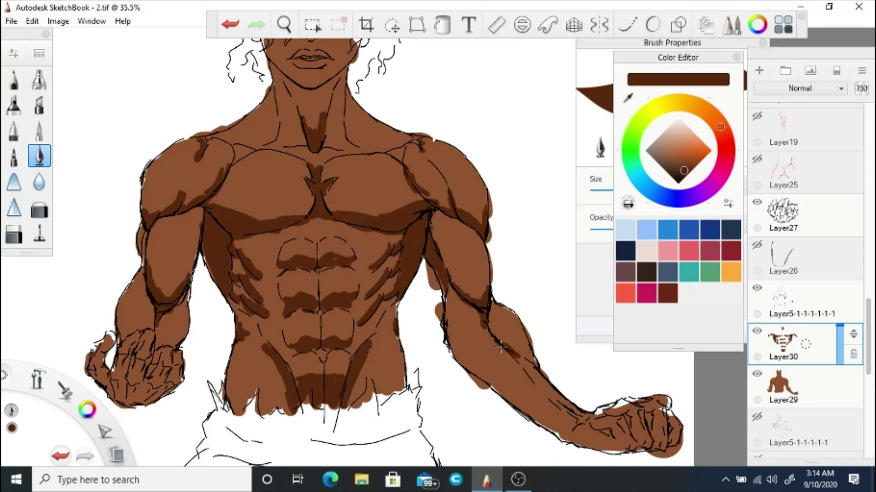
pyautogui.moveTo(500, 348); pyautogui.dragTo(550, 413)
pyautogui.moveTo(490, 383); pyautogui.dragTo(547, 426)
# - Paint dark brown shadows on both sides of the neck, above the collarbones and under the jaw
pyautogui.scroll(3, 365, 197)
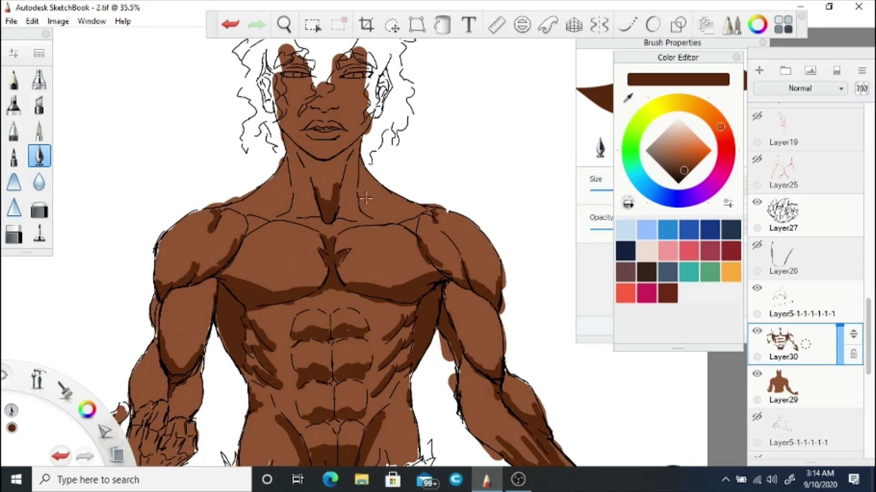
pyautogui.moveTo(267, 218); pyautogui.dragTo(290, 178)
pyautogui.moveTo(364, 197)
pyautogui.mouseDown()
pyautogui.moveTo(408, 223)
pyautogui.moveTo(371, 235)
pyautogui.mouseUp()
pyautogui.moveTo(319, 246)
pyautogui.mouseDown()
pyautogui.moveTo(395, 198)
pyautogui.moveTo(390, 265)
pyautogui.moveTo(323, 258)
pyautogui.mouseUp()
pyautogui.moveTo(285, 221); pyautogui.dragTo(332, 216)
# - Toggle the visibility of the line art, shadow and skin layers to examine the colouring separately, then restore them
pyautogui.click(757, 289)
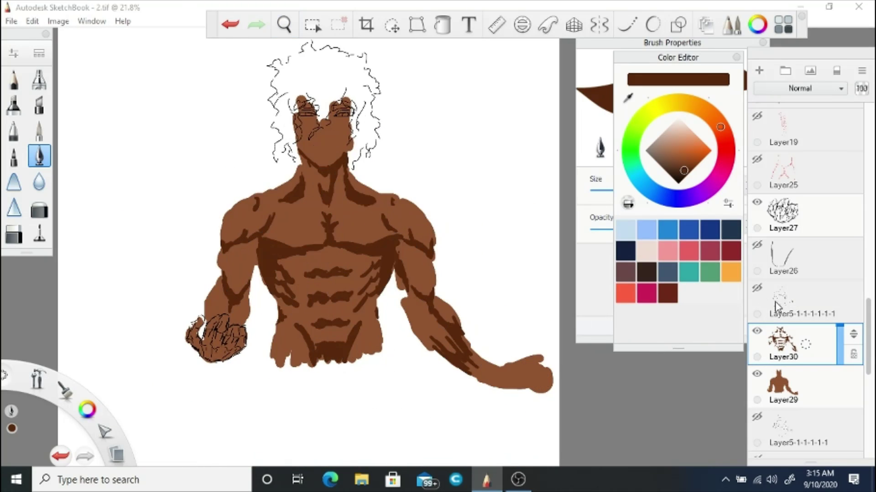
pyautogui.click(757, 331)
pyautogui.click(757, 373)
pyautogui.click(757, 331)
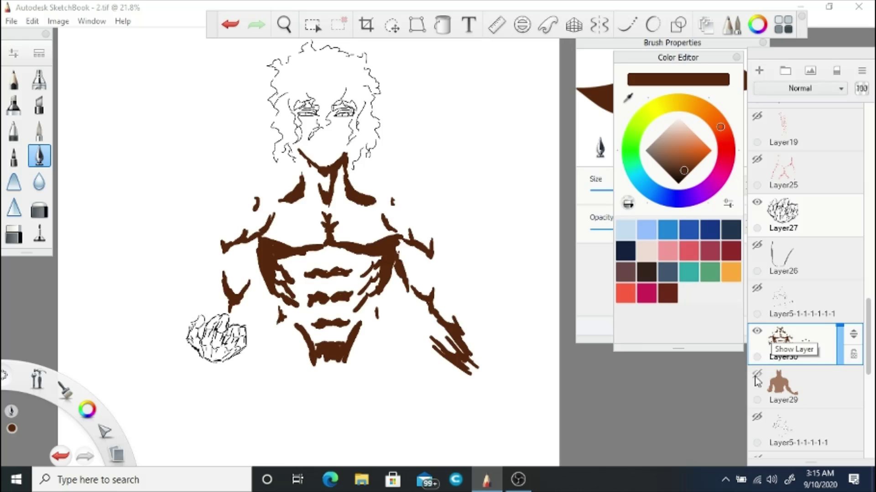
pyautogui.click(757, 374)
pyautogui.click(757, 289)
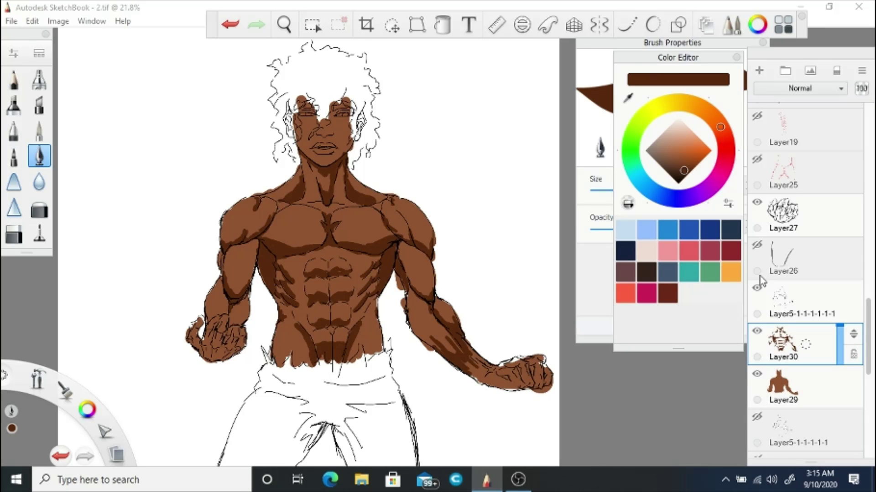
# - Fill the trousers with solid medium green on a new layer beneath the skin layer
pyautogui.click(283, 25)
pyautogui.moveTo(293, 245); pyautogui.dragTo(368, 180)
pyautogui.click(409, 245)
pyautogui.click(759, 71)
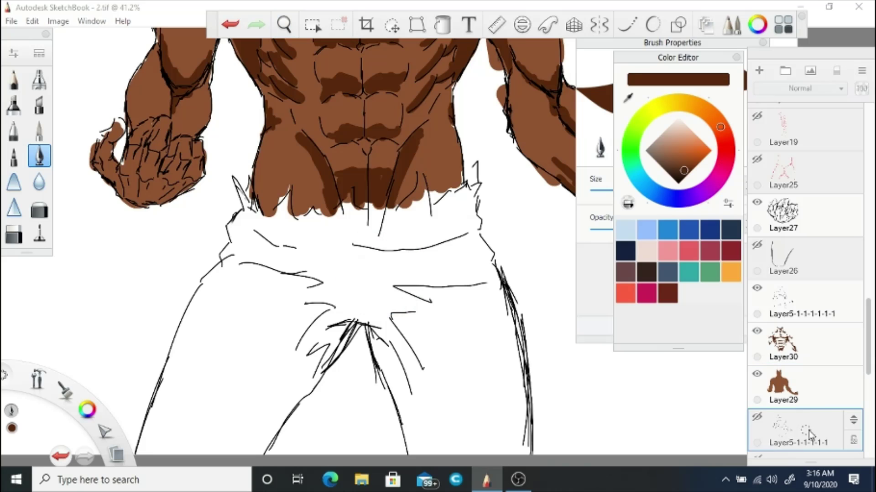
pyautogui.click(634, 133)
pyautogui.click(676, 163)
pyautogui.moveTo(330, 251)
pyautogui.mouseDown()
pyautogui.moveTo(381, 310)
pyautogui.moveTo(401, 429)
pyautogui.moveTo(493, 283)
pyautogui.moveTo(182, 374)
pyautogui.moveTo(256, 283)
pyautogui.moveTo(237, 214)
pyautogui.moveTo(261, 267)
pyautogui.moveTo(474, 196)
pyautogui.moveTo(274, 246)
pyautogui.moveTo(310, 210)
pyautogui.moveTo(453, 202)
pyautogui.moveTo(355, 214)
pyautogui.mouseUp()
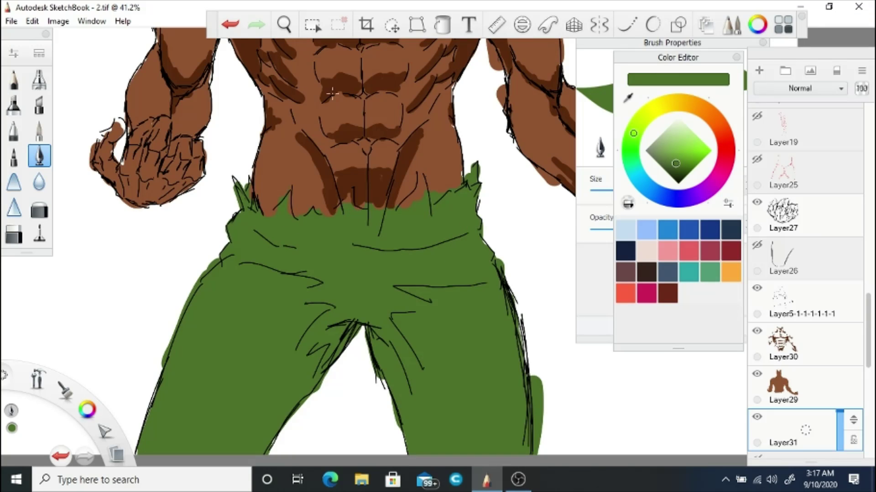
# - On a new layer above the green base, paint dark green fold shadows along the trousers' waist and hips
pyautogui.scroll(-1, 332, 93)
pyautogui.hotkey('ctrl', 'shift', 'n')
pyautogui.click(677, 174)
pyautogui.moveTo(385, 262); pyautogui.dragTo(470, 261)
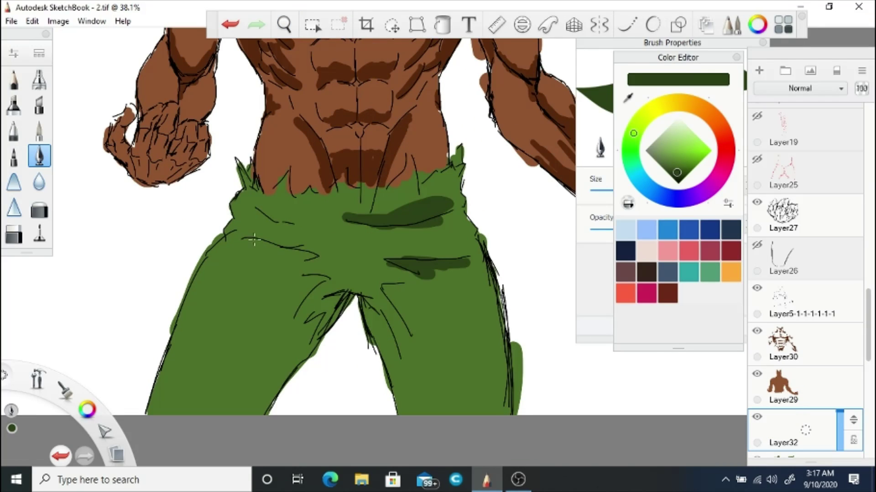
pyautogui.moveTo(238, 242); pyautogui.dragTo(315, 258)
pyautogui.moveTo(231, 203); pyautogui.dragTo(296, 222)
# - Shade the crotch, inner thighs and remaining hip folds of the trousers in dark green
pyautogui.moveTo(301, 278)
pyautogui.mouseDown()
pyautogui.moveTo(314, 319)
pyautogui.moveTo(346, 296)
pyautogui.mouseUp()
pyautogui.moveTo(365, 296); pyautogui.dragTo(395, 387)
pyautogui.moveTo(314, 326); pyautogui.dragTo(279, 390)
pyautogui.moveTo(383, 279); pyautogui.dragTo(424, 351)
pyautogui.moveTo(482, 254); pyautogui.dragTo(436, 279)
pyautogui.moveTo(237, 221); pyautogui.dragTo(292, 239)
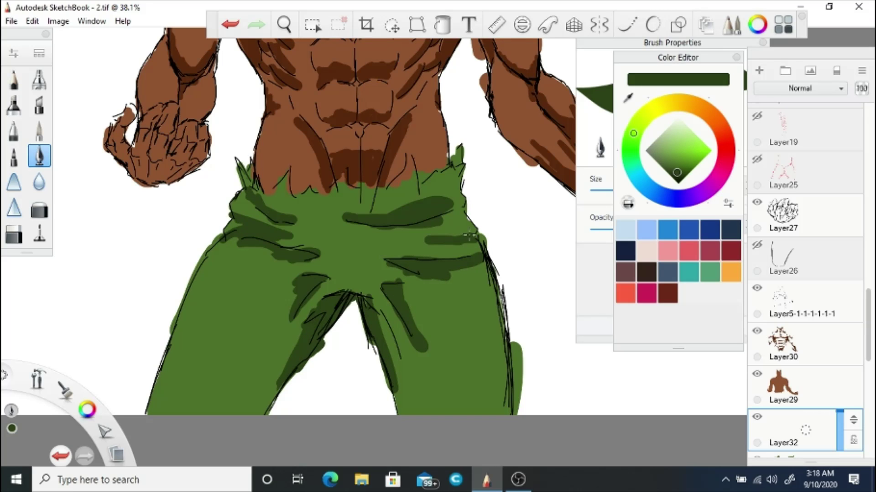
pyautogui.moveTo(450, 200); pyautogui.dragTo(474, 235)
# - Erase the green paint spilling outside the outer edge of the trousers with the Hard Eraser
pyautogui.scroll(-5, 283, 228)
pyautogui.scroll(4, 316, 190)
pyautogui.scroll(-2, 572, 211)
pyautogui.press('e')
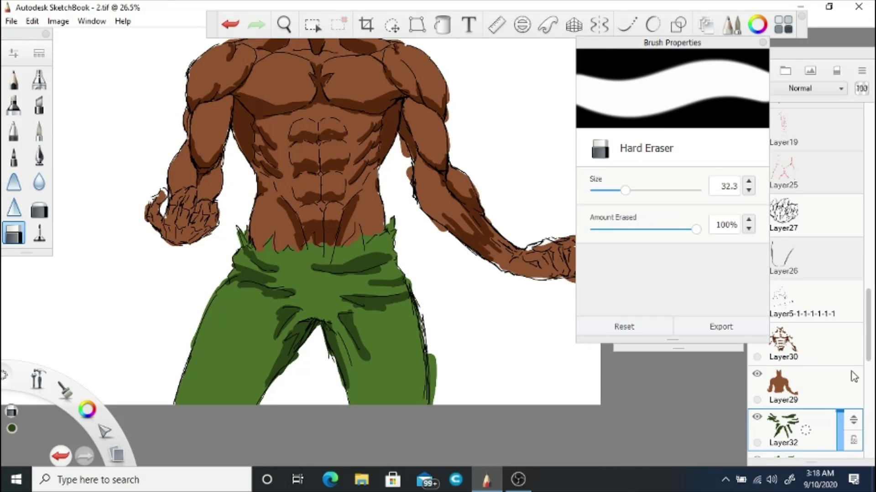
# - Create a new layer above the skin shadows and paint the curly hair and fringe in very dark grey
pyautogui.click(811, 225)
pyautogui.click(758, 26)
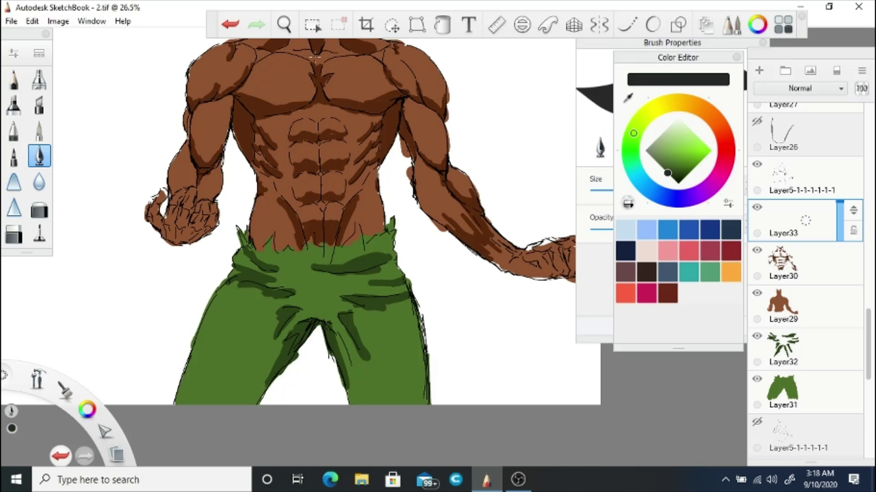
pyautogui.scroll(4, 291, 182)
pyautogui.moveTo(206, 328)
pyautogui.mouseDown()
pyautogui.moveTo(218, 274)
pyautogui.moveTo(265, 324)
pyautogui.mouseUp()
pyautogui.moveTo(246, 274)
pyautogui.mouseDown()
pyautogui.moveTo(201, 223)
pyautogui.moveTo(219, 157)
pyautogui.moveTo(315, 155)
pyautogui.moveTo(347, 219)
pyautogui.moveTo(369, 151)
pyautogui.moveTo(410, 238)
pyautogui.moveTo(448, 178)
pyautogui.moveTo(410, 337)
pyautogui.moveTo(479, 260)
pyautogui.moveTo(465, 164)
pyautogui.mouseUp()
pyautogui.moveTo(407, 152)
pyautogui.mouseDown()
pyautogui.moveTo(320, 146)
pyautogui.moveTo(313, 133)
pyautogui.moveTo(219, 78)
pyautogui.mouseUp()
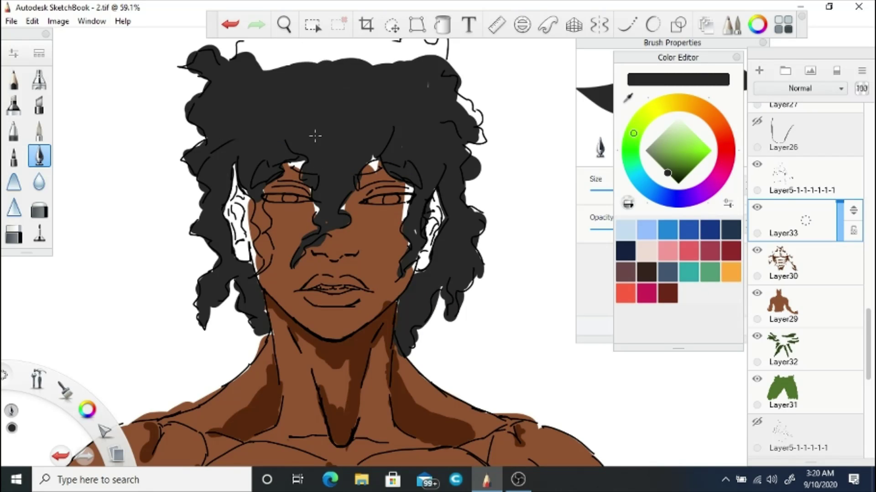
# - Fill the remaining crown and outer curls of the hair with dark grey
pyautogui.moveTo(274, 59); pyautogui.dragTo(410, 50)
pyautogui.moveTo(349, 135); pyautogui.dragTo(348, 220)
pyautogui.moveTo(274, 128); pyautogui.dragTo(355, 77)
pyautogui.moveTo(351, 109); pyautogui.dragTo(483, 210)
pyautogui.scroll(-2, 365, 176)
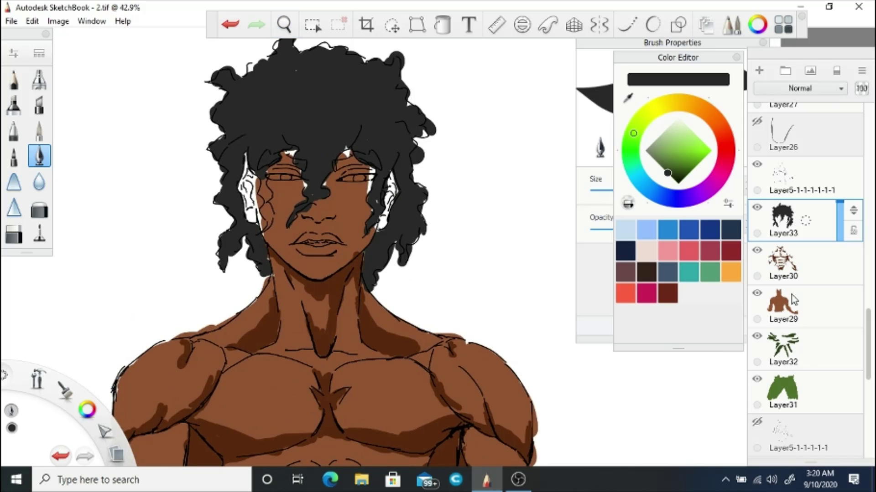
# - Fill the ears and the gaps under the fringe with sampled skin brown, and touch up the side curls in dark grey
pyautogui.keyDown('alt'); pyautogui.click(364, 175); pyautogui.keyUp('alt')
pyautogui.moveTo(253, 221); pyautogui.dragTo(252, 210)
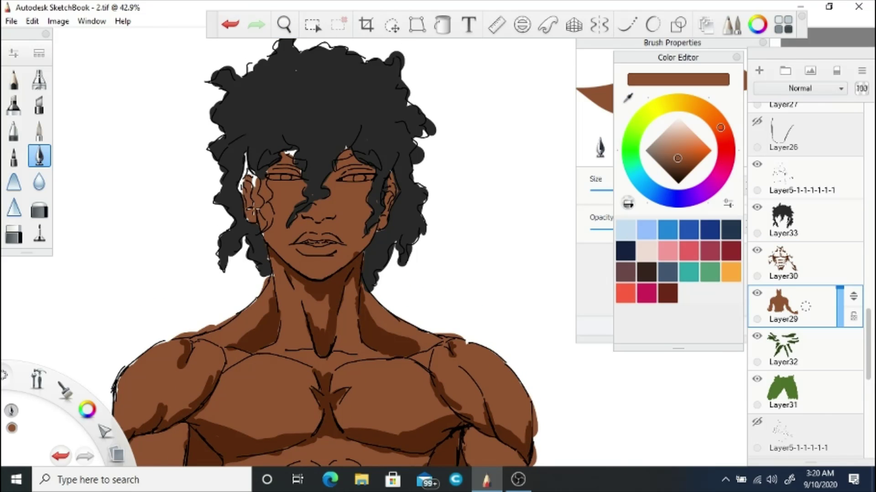
pyautogui.keyDown('alt'); pyautogui.click(265, 174); pyautogui.keyUp('alt')
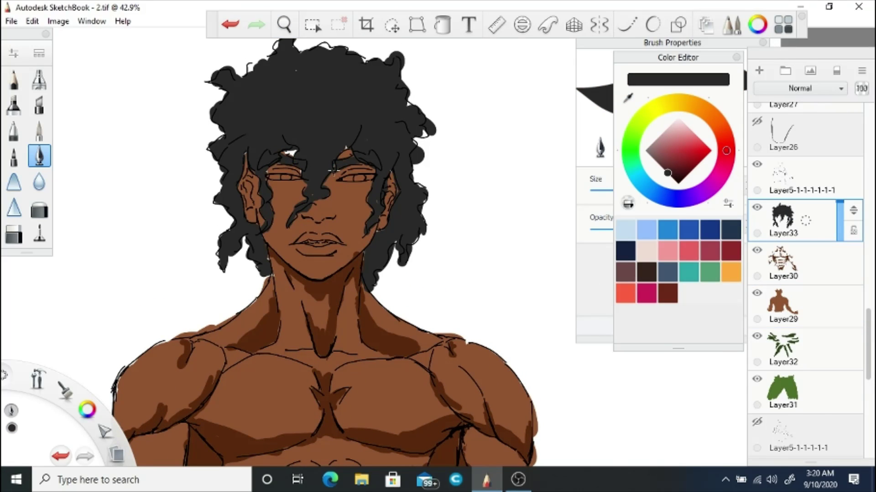
pyautogui.keyDown('alt'); pyautogui.click(299, 165); pyautogui.keyUp('alt')
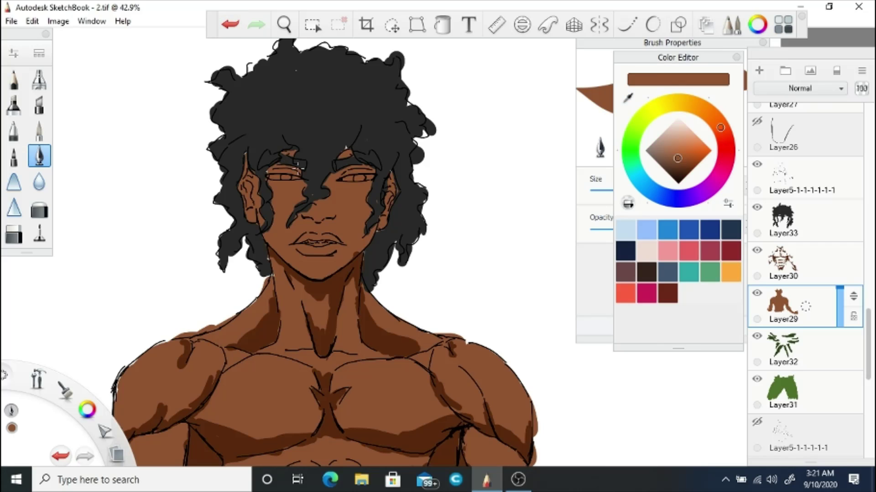
# - Paint both irises red on a new layer above the hair layer
pyautogui.press('space')
pyautogui.moveTo(321, 359); pyautogui.dragTo(458, 247)
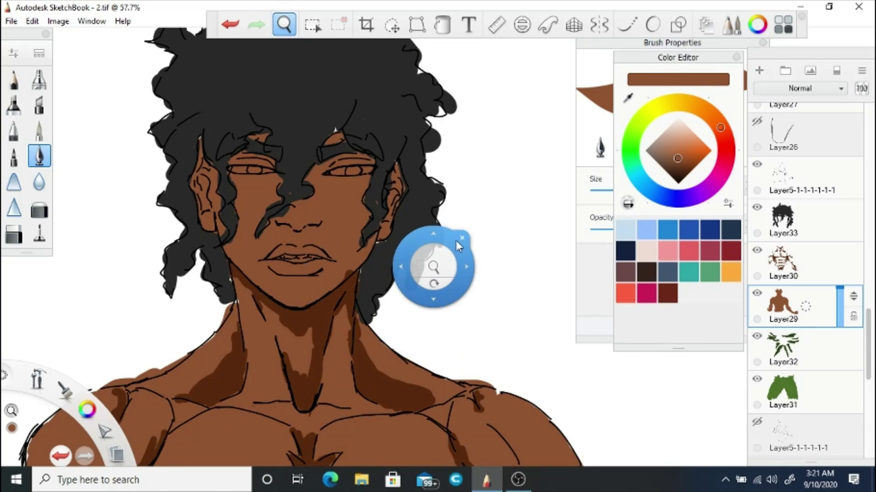
pyautogui.click(759, 71)
pyautogui.moveTo(721, 128); pyautogui.dragTo(714, 165)
pyautogui.scroll(3, 406, 238)
# - Paint the eye whites light grey on a new layer beneath the irises, clean their edges and resample the iris red
pyautogui.click(759, 70)
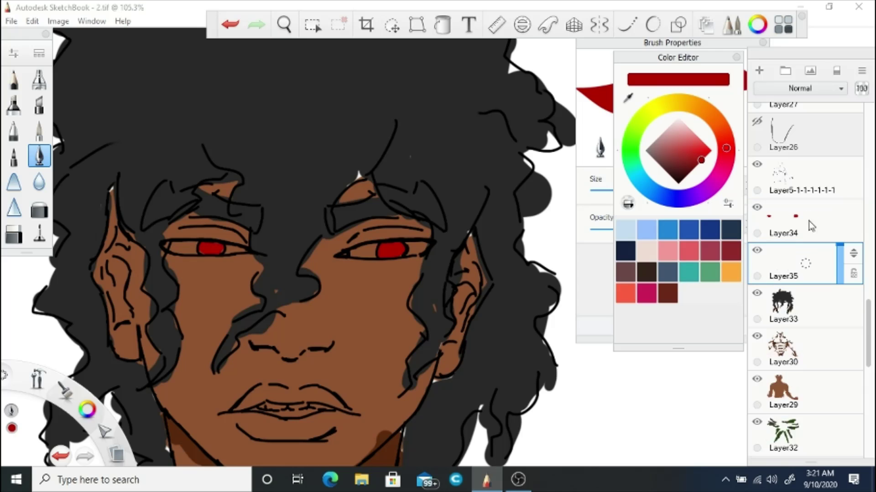
pyautogui.click(670, 124)
pyautogui.moveTo(197, 245); pyautogui.dragTo(242, 252)
pyautogui.press('e')
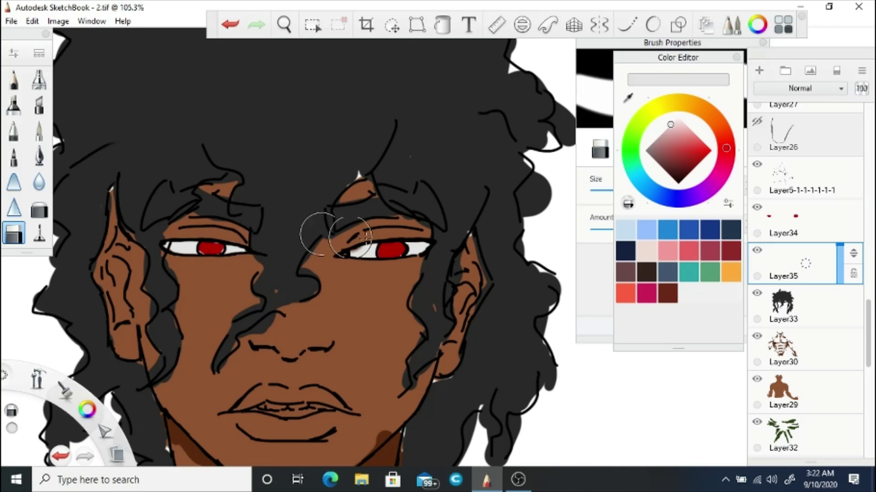
pyautogui.click(628, 98)
pyautogui.click(398, 251)
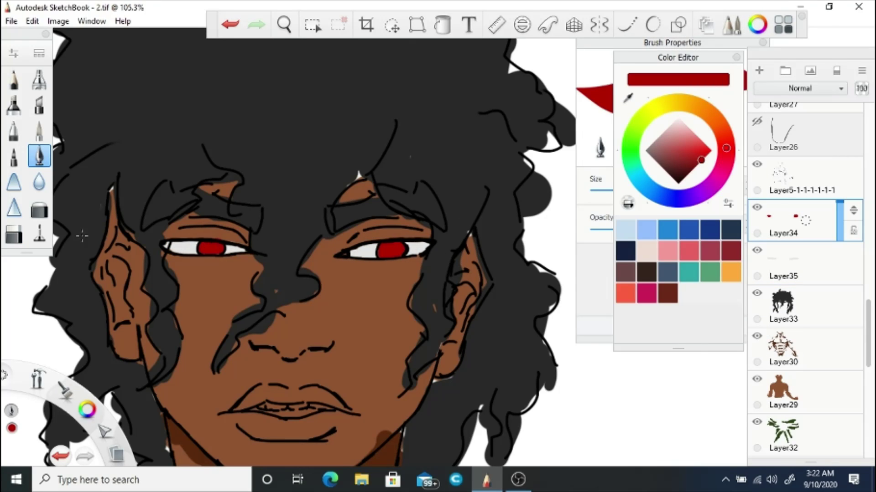
# - Review the whole coloured figure with the line art layer hidden and shown again
pyautogui.click(14, 234)
pyautogui.press('Home')
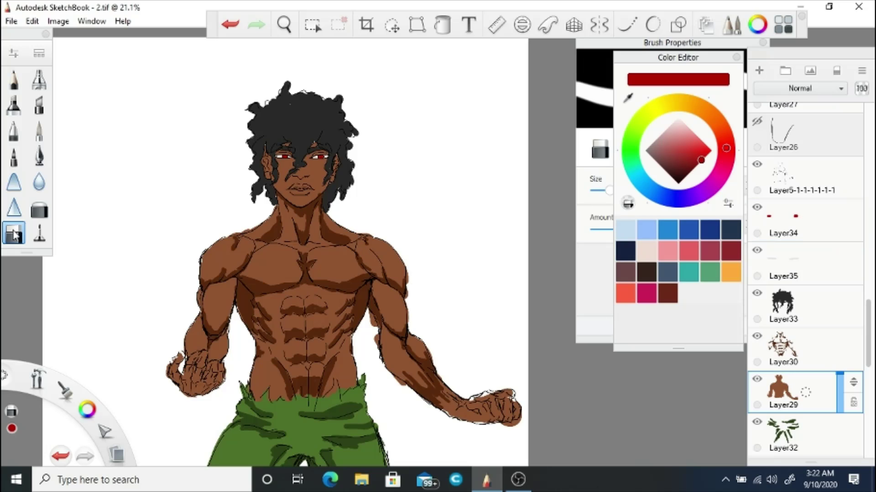
pyautogui.scroll(2, 808, 319)
pyautogui.click(757, 247)
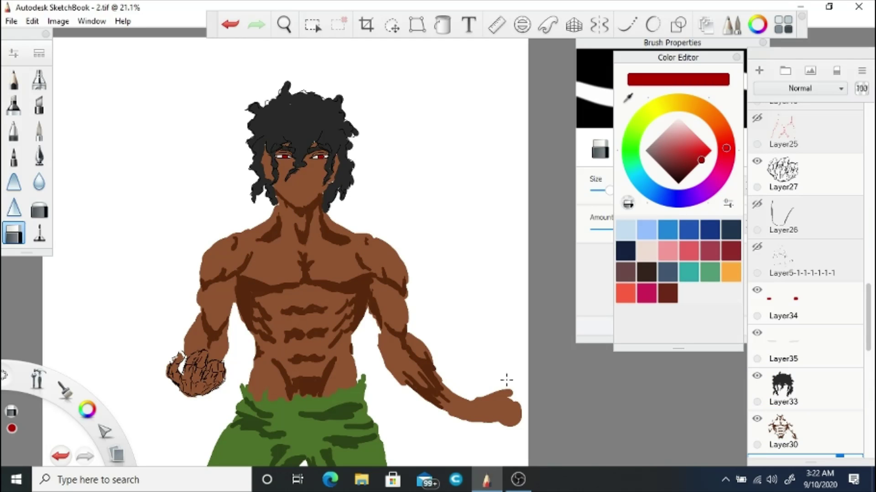
pyautogui.click(757, 247)
pyautogui.press('space')
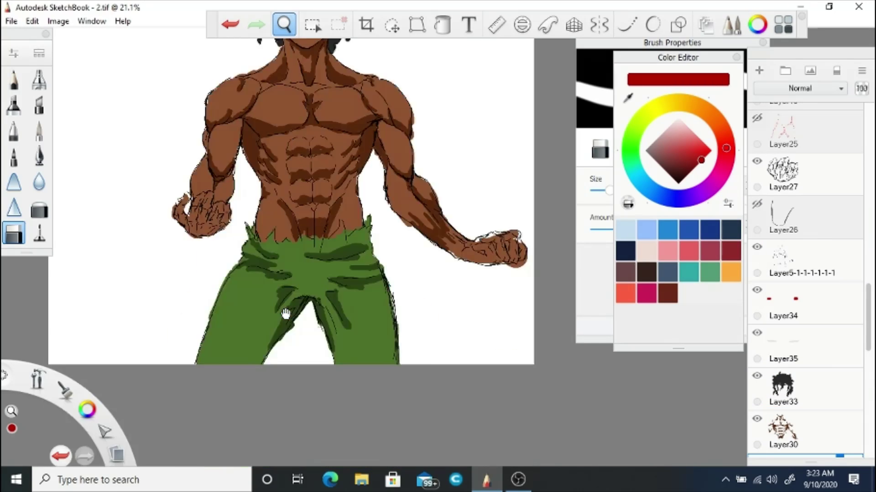
pyautogui.moveTo(283, 313); pyautogui.dragTo(314, 192)
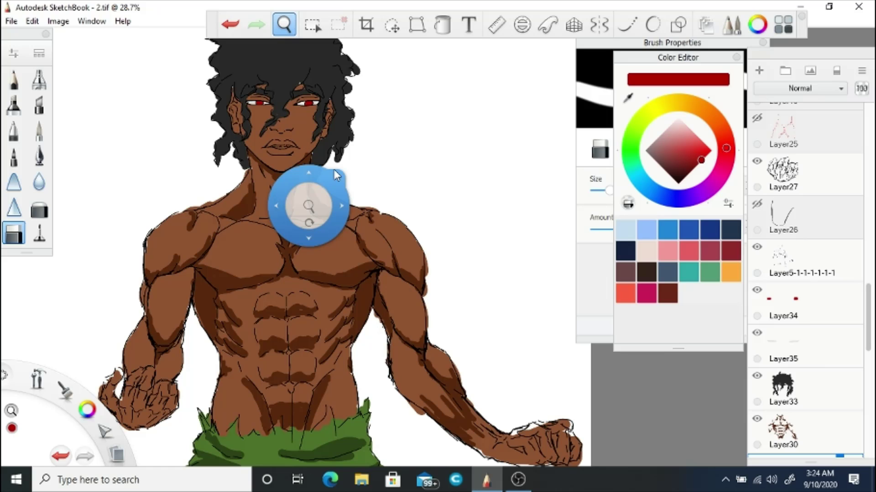
pyautogui.moveTo(342, 348); pyautogui.dragTo(353, 256)
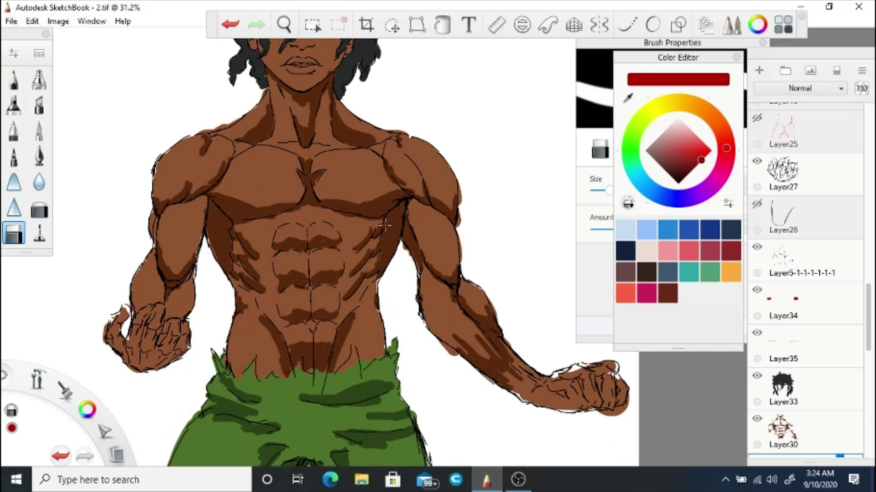
# - On a new layer beneath the line art, paint pale peach highlights on the nose, cheek, neck and trapezius muscles
pyautogui.scroll(-1, 802, 283)
pyautogui.click(802, 273)
pyautogui.hotkey('ctrl', 'shift', 'n')
pyautogui.click(39, 156)
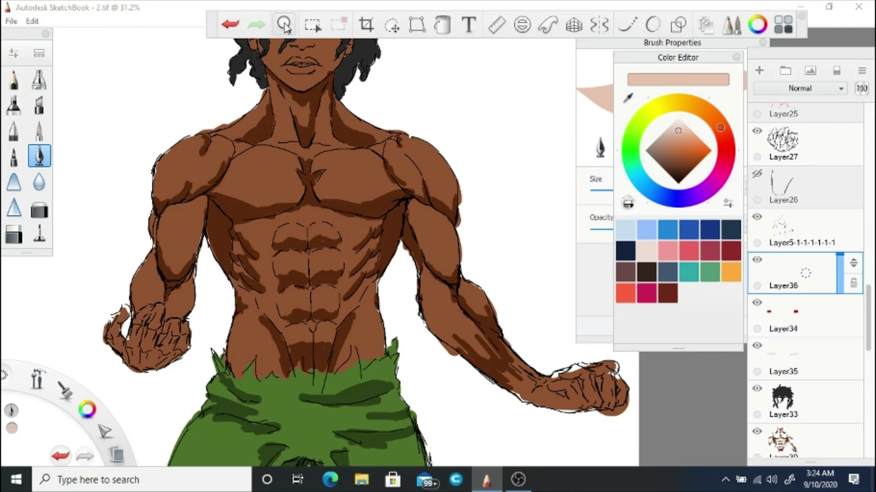
pyautogui.scroll(4, 395, 91)
pyautogui.moveTo(343, 194); pyautogui.dragTo(343, 217)
pyautogui.moveTo(344, 226); pyautogui.dragTo(341, 280)
pyautogui.moveTo(435, 192); pyautogui.dragTo(434, 210)
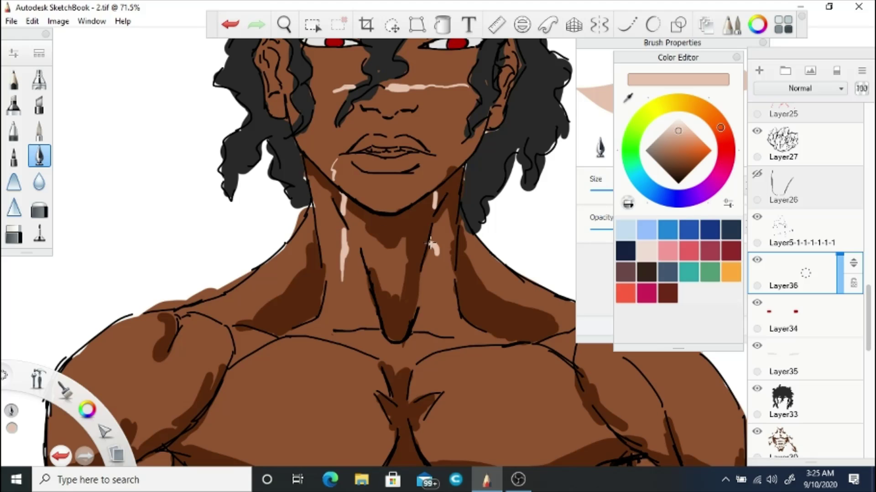
pyautogui.moveTo(429, 239); pyautogui.dragTo(444, 266)
pyautogui.moveTo(492, 253); pyautogui.dragTo(480, 289)
pyautogui.moveTo(279, 298); pyautogui.dragTo(279, 252)
# - Paint two broad pale peach highlight bands across the figure's right shoulder
pyautogui.moveTo(348, 354); pyautogui.dragTo(462, 203)
pyautogui.moveTo(265, 160); pyautogui.dragTo(320, 239)
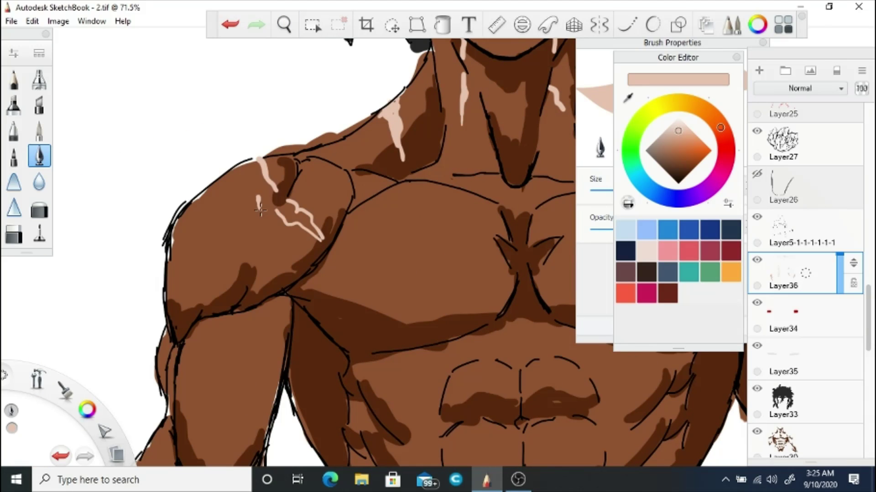
pyautogui.moveTo(226, 178); pyautogui.dragTo(321, 237)
pyautogui.moveTo(170, 268); pyautogui.dragTo(308, 270)
pyautogui.moveTo(168, 296); pyautogui.dragTo(299, 276)
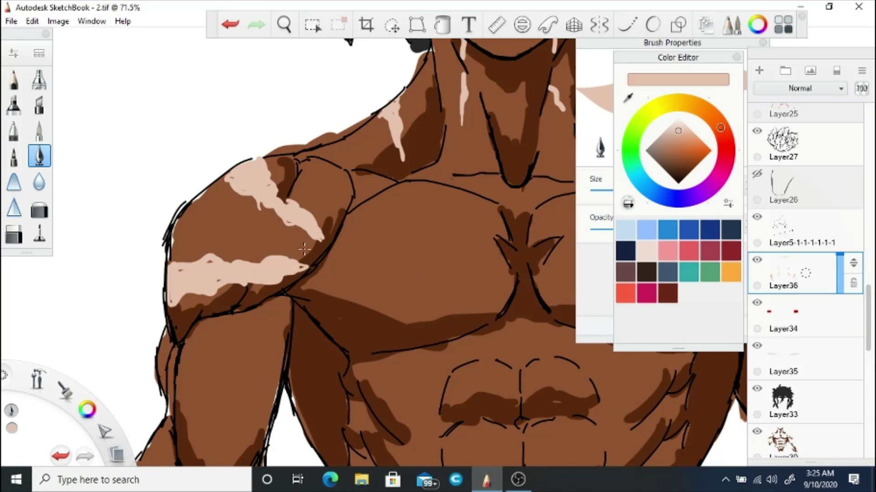
# - Add pale peach highlights to both chest muscles
pyautogui.moveTo(419, 183)
pyautogui.mouseDown()
pyautogui.moveTo(328, 146)
pyautogui.moveTo(342, 298)
pyautogui.mouseUp()
pyautogui.moveTo(327, 150)
pyautogui.mouseDown()
pyautogui.moveTo(335, 310)
pyautogui.moveTo(347, 297)
pyautogui.mouseUp()
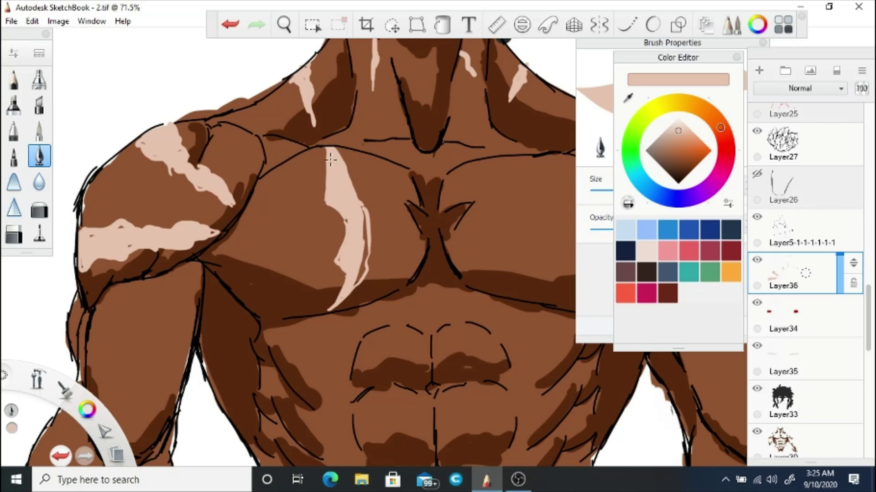
pyautogui.moveTo(484, 221)
pyautogui.mouseDown()
pyautogui.moveTo(342, 194)
pyautogui.moveTo(409, 150)
pyautogui.mouseUp()
pyautogui.moveTo(412, 172); pyautogui.dragTo(461, 178)
pyautogui.moveTo(346, 191); pyautogui.dragTo(410, 159)
# - Paint pale peach highlight bands across the figure's left shoulder and upper arm
pyautogui.moveTo(383, 201)
pyautogui.mouseDown()
pyautogui.moveTo(456, 191)
pyautogui.moveTo(319, 237)
pyautogui.mouseUp()
pyautogui.moveTo(397, 230); pyautogui.dragTo(497, 230)
pyautogui.moveTo(445, 215); pyautogui.dragTo(492, 189)
pyautogui.moveTo(367, 406); pyautogui.dragTo(367, 191)
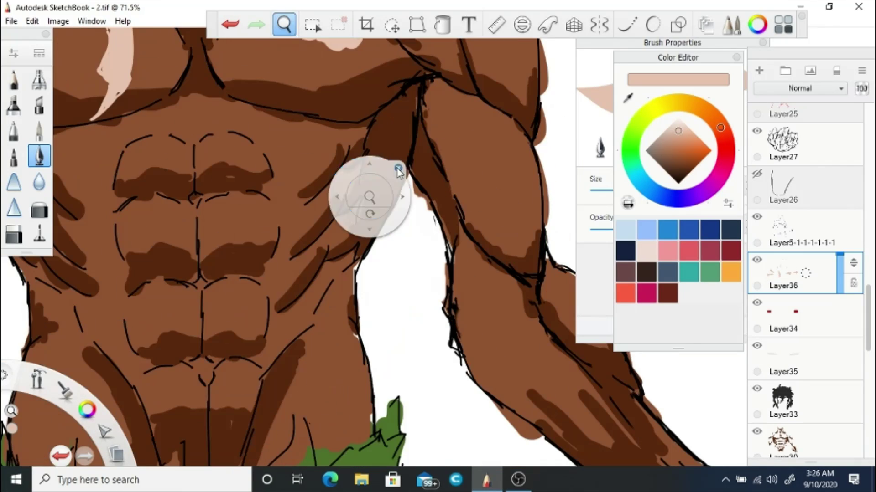
pyautogui.moveTo(422, 185)
pyautogui.mouseDown()
pyautogui.moveTo(533, 155)
pyautogui.moveTo(442, 203)
pyautogui.mouseUp()
pyautogui.moveTo(454, 162)
pyautogui.mouseDown()
pyautogui.moveTo(424, 181)
pyautogui.moveTo(519, 159)
pyautogui.moveTo(416, 45)
pyautogui.mouseUp()
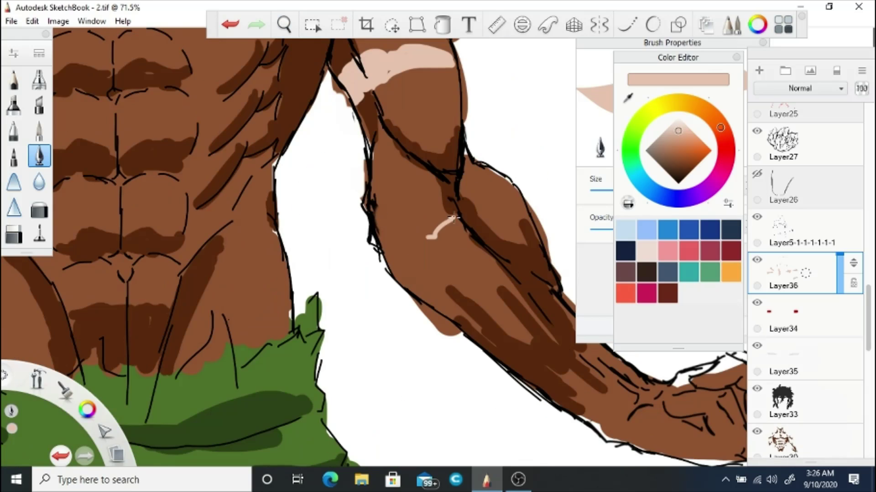
# - Paint pale peach highlights on both sides of the figure's left forearm below the elbow
pyautogui.moveTo(426, 285); pyautogui.dragTo(449, 219)
pyautogui.moveTo(469, 215); pyautogui.dragTo(520, 187)
pyautogui.moveTo(401, 278)
pyautogui.mouseDown()
pyautogui.moveTo(448, 223)
pyautogui.moveTo(402, 289)
pyautogui.mouseUp()
# - Add small pale peach highlights to the wrist, knuckles and fingers of the figure's left fist
pyautogui.moveTo(593, 291); pyautogui.dragTo(228, 201)
pyautogui.moveTo(397, 314); pyautogui.dragTo(467, 296)
pyautogui.moveTo(481, 301); pyautogui.dragTo(529, 315)
pyautogui.moveTo(397, 273); pyautogui.dragTo(442, 255)
pyautogui.moveTo(470, 267); pyautogui.dragTo(495, 251)
pyautogui.press('space')
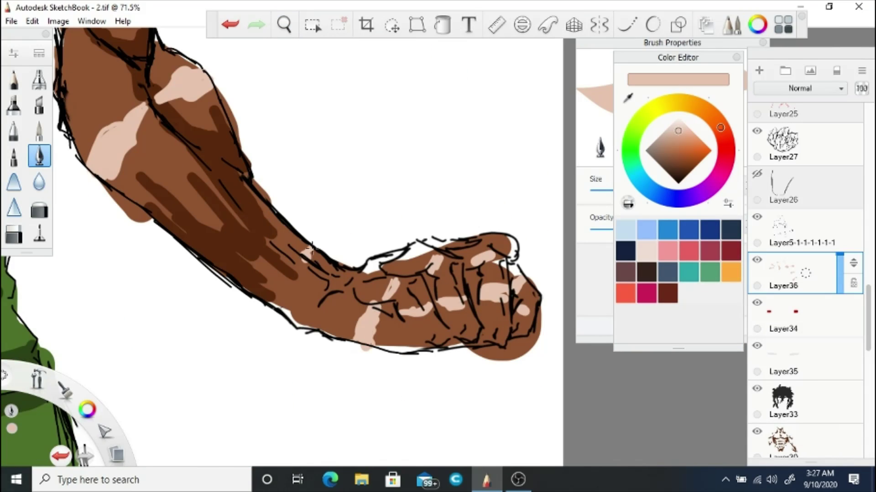
pyautogui.moveTo(327, 292); pyautogui.dragTo(327, 270)
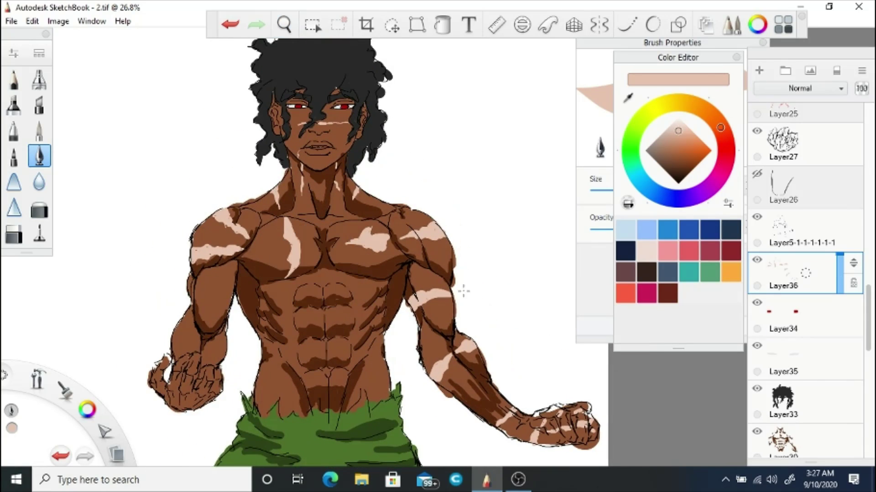
# - Hide the highlight, eye, hair, skin, shading and trouser colour layers so only the line art shows
pyautogui.scroll(-1, 868, 313)
pyautogui.click(757, 219)
pyautogui.click(757, 264)
pyautogui.click(757, 358)
pyautogui.click(757, 388)
pyautogui.click(757, 440)
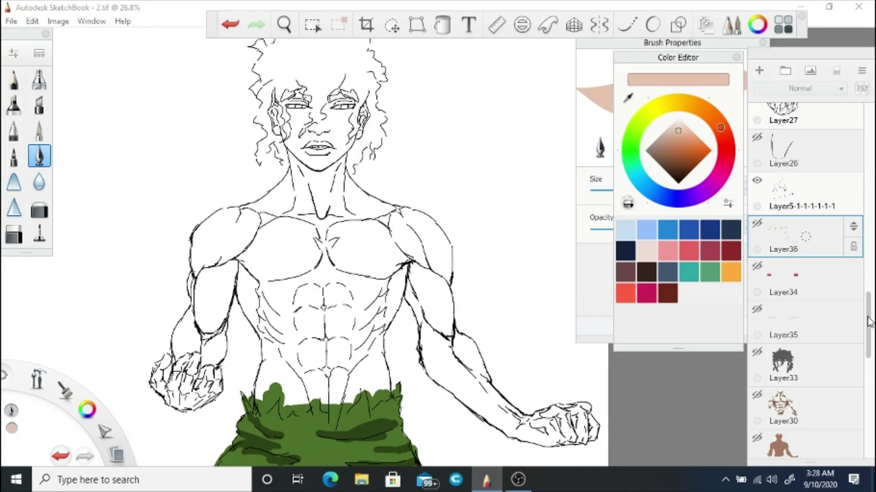
pyautogui.scroll(-5, 803, 319)
pyautogui.click(757, 313)
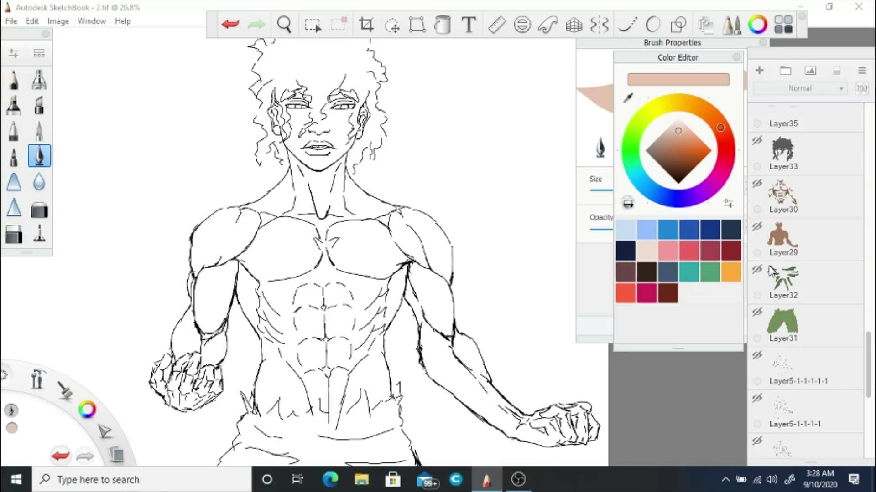
# - Duplicate the figure's line-art layer and fade the lower copy as a grey guide
pyautogui.moveTo(336, 166); pyautogui.dragTo(325, 74)
pyautogui.scroll(-5, 802, 319)
pyautogui.scroll(5, 859, 319)
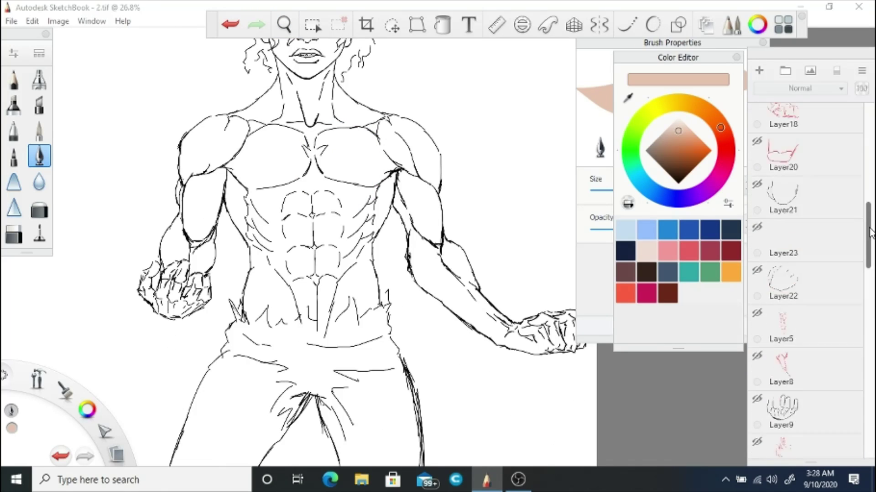
pyautogui.hotkey('ctrl', 'd')
pyautogui.press('space')
# - Erase the left arm and fist, the right forearm and the trousers from the upper line-art copy with the Hard Eraser at size 94.1
pyautogui.press('e')
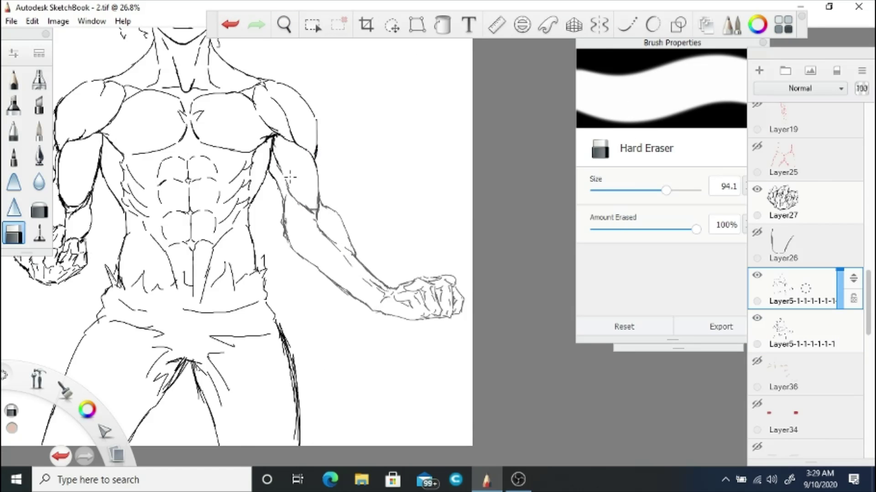
pyautogui.moveTo(492, 208); pyautogui.dragTo(612, 178)
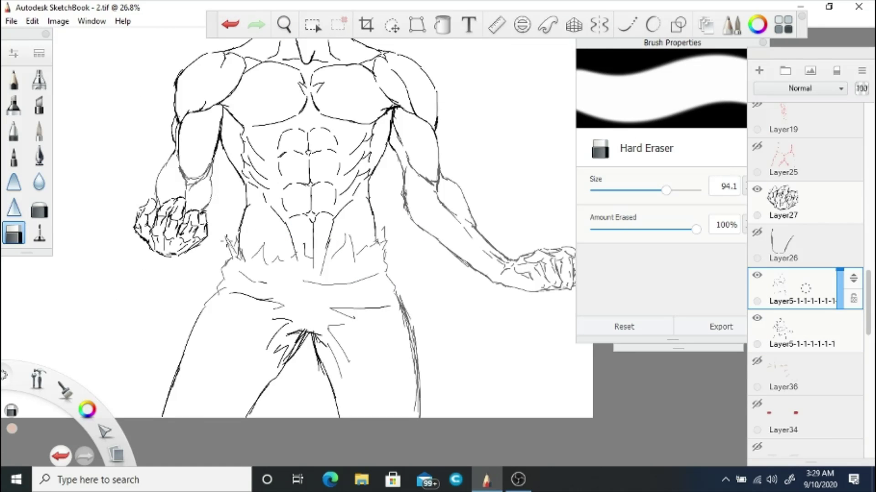
pyautogui.press('space')
pyautogui.moveTo(368, 45); pyautogui.dragTo(340, 239)
pyautogui.press('space')
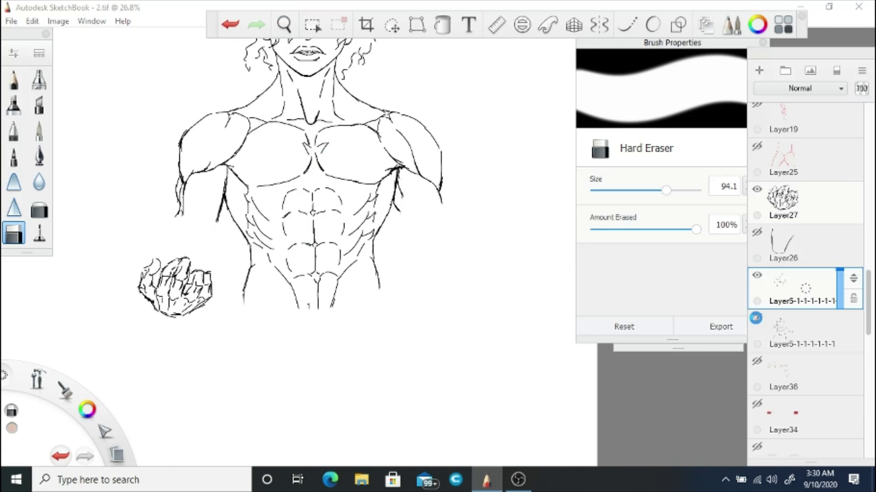
pyautogui.click(757, 317)
# - Reduce the Hard Eraser to size 31.0 and erase the leftover black line below the left armpit
pyautogui.press('space')
pyautogui.scroll(5, 357, 84)
pyautogui.press('[')
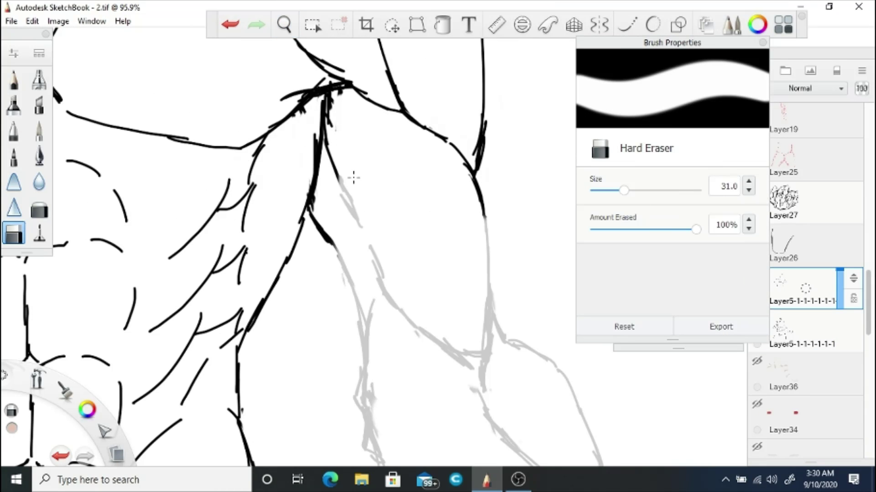
pyautogui.moveTo(348, 174)
pyautogui.mouseDown()
pyautogui.moveTo(340, 109)
pyautogui.moveTo(326, 103)
pyautogui.moveTo(358, 230)
pyautogui.mouseUp()
# - Ink the inner and outer contours of the left upper arm over the grey guide with the Felt Pen at size 2.0
pyautogui.press('e')
pyautogui.moveTo(378, 269); pyautogui.dragTo(370, 242)
pyautogui.hotkey('ctrl', 'z')
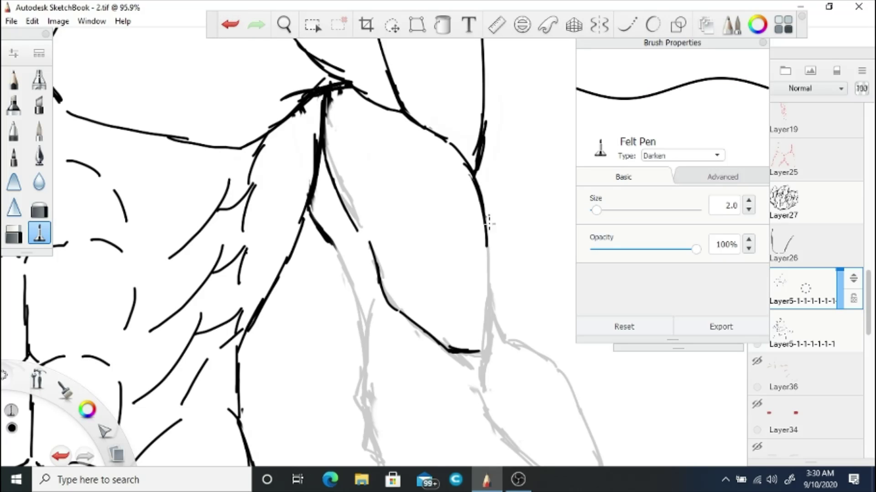
pyautogui.moveTo(481, 196); pyautogui.dragTo(483, 349)
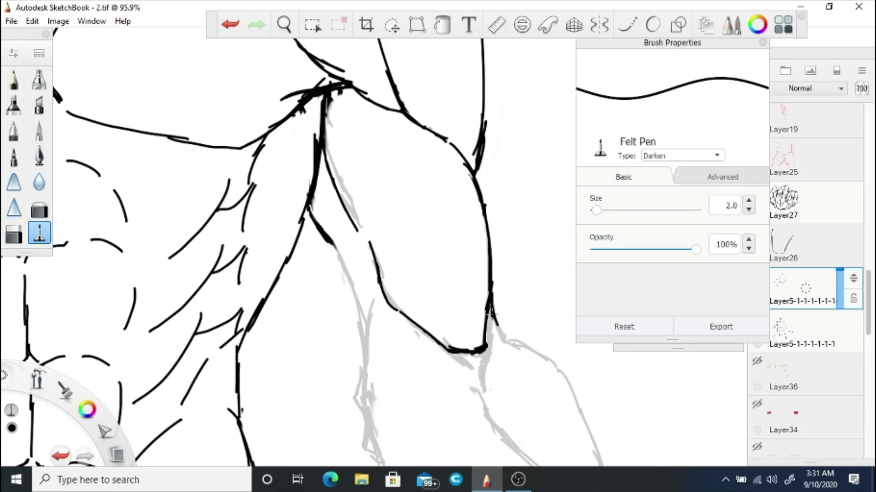
pyautogui.moveTo(489, 291); pyautogui.dragTo(497, 324)
# - Ink the underside of the left arm from below the armpit around the elbow and along the forearm
pyautogui.moveTo(348, 275); pyautogui.dragTo(367, 353)
pyautogui.scroll(-5, 361, 319)
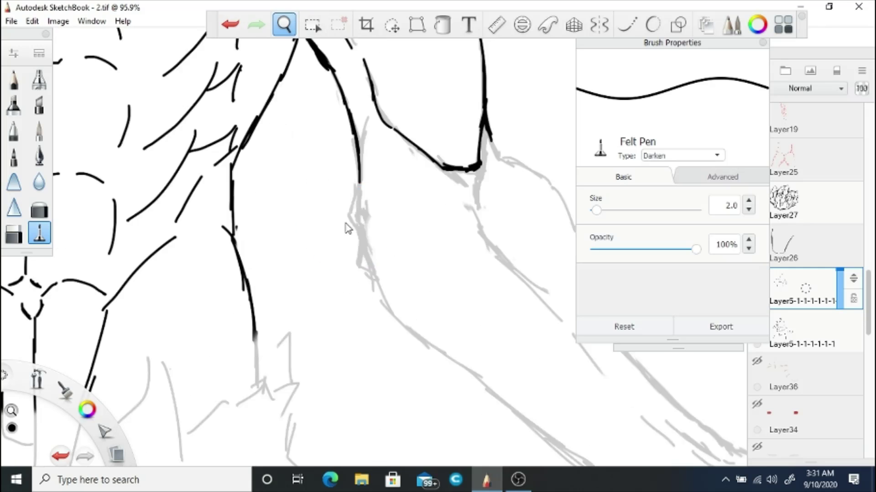
pyautogui.moveTo(354, 234); pyautogui.dragTo(343, 296)
pyautogui.scroll(-4, 381, 352)
pyautogui.hscroll(3, 381, 352)
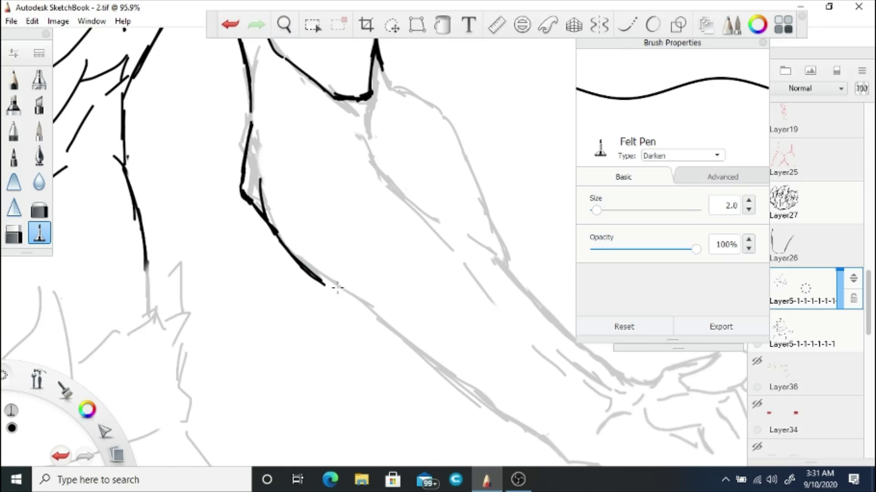
pyautogui.moveTo(301, 269); pyautogui.dragTo(547, 457)
# - Erase the inked line at the left elbow and redraw it joining the upper arm
pyautogui.scroll(-4, 336, 169)
pyautogui.scroll(5, 335, 168)
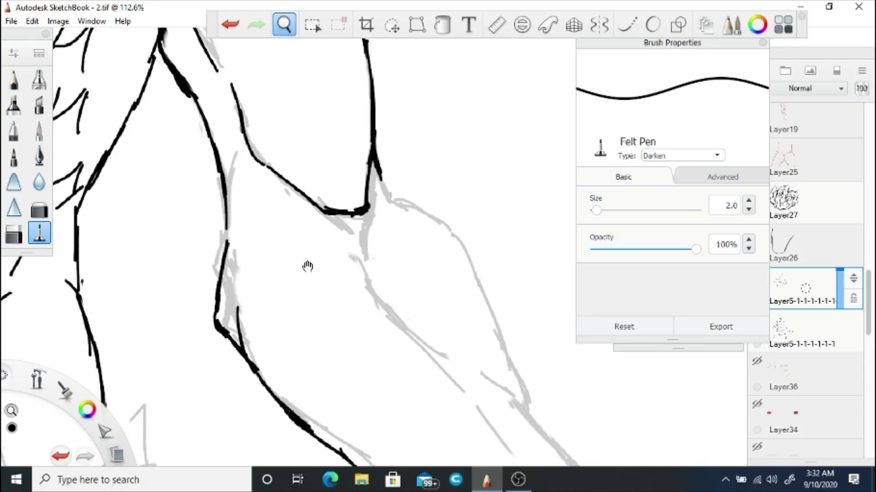
pyautogui.hscroll(-2, 307, 264)
pyautogui.press('e')
pyautogui.moveTo(266, 288); pyautogui.dragTo(256, 310)
pyautogui.press('e')
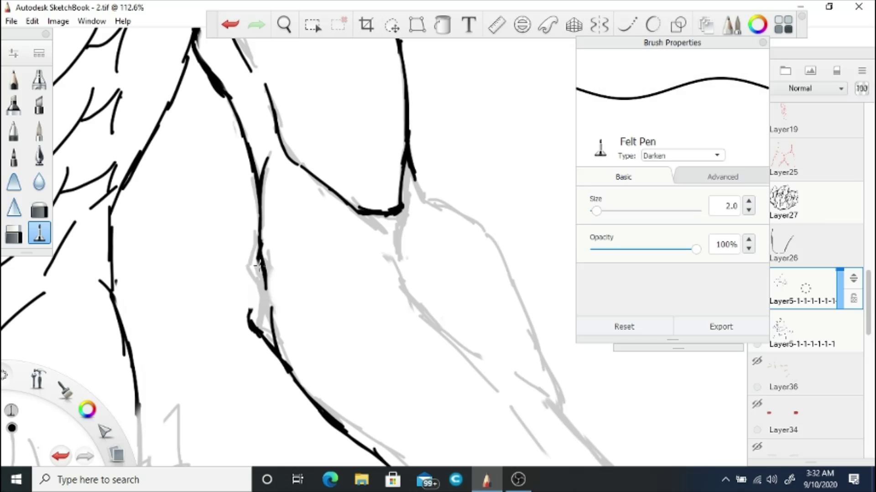
# - Ink the V-shaped crease beneath the left biceps where the upper arm meets the forearm
pyautogui.scroll(-2, 273, 59)
pyautogui.hscroll(3, 273, 59)
pyautogui.moveTo(288, 187); pyautogui.dragTo(292, 237)
pyautogui.moveTo(250, 176); pyautogui.dragTo(274, 214)
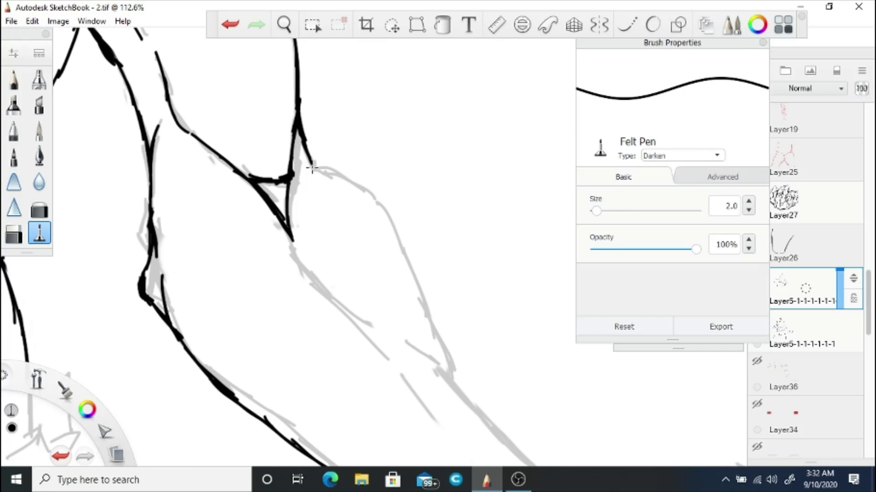
# - Ink the upper contour of the left forearm from the elbow down to the wrist
pyautogui.moveTo(312, 169)
pyautogui.mouseDown()
pyautogui.moveTo(406, 266)
pyautogui.moveTo(450, 376)
pyautogui.mouseUp()
pyautogui.scroll(-3, 407, 328)
pyautogui.hscroll(2, 406, 328)
pyautogui.moveTo(242, 187); pyautogui.dragTo(363, 312)
pyautogui.hscroll(-3, 399, 280)
pyautogui.scroll(-1, 398, 279)
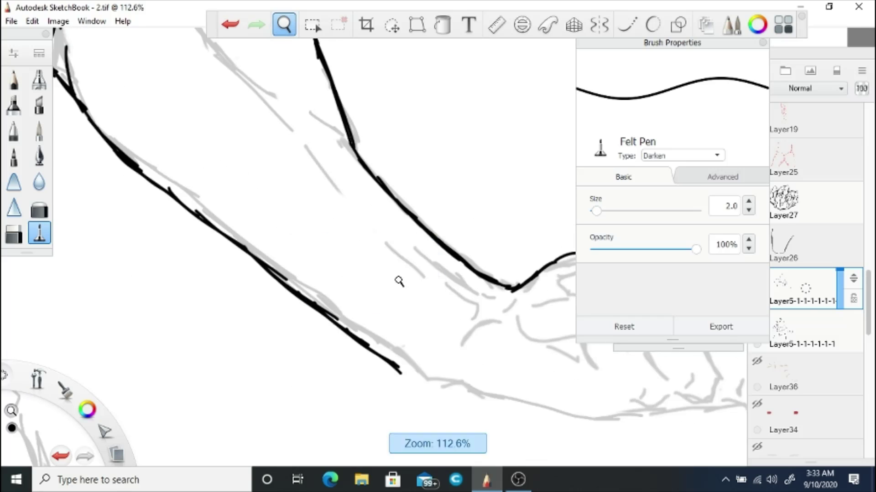
# - Ink the lower contour of the left forearm through the wrist and along the heel of the hand
pyautogui.moveTo(274, 293); pyautogui.dragTo(393, 364)
pyautogui.scroll(-2, 294, 58)
pyautogui.hscroll(3, 294, 58)
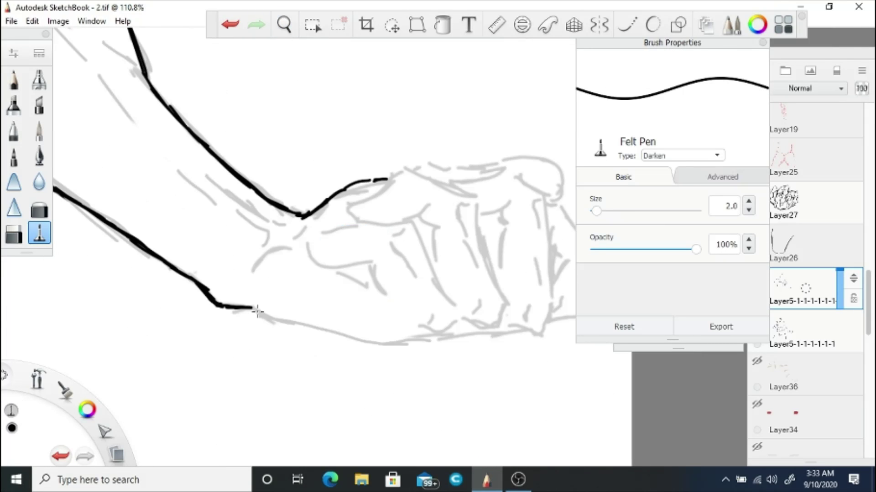
pyautogui.moveTo(254, 311); pyautogui.dragTo(402, 344)
# - Ink the outline of the left fist's outermost finger and the fingertip beside it
pyautogui.scroll(-2, 333, 165)
pyautogui.press('space')
pyautogui.moveTo(332, 165); pyautogui.dragTo(347, 183)
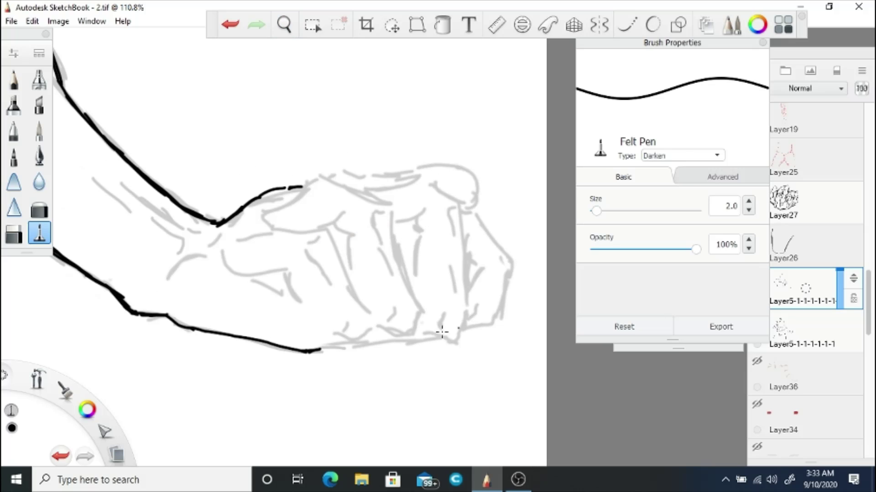
pyautogui.hotkey('ctrl', 'z')
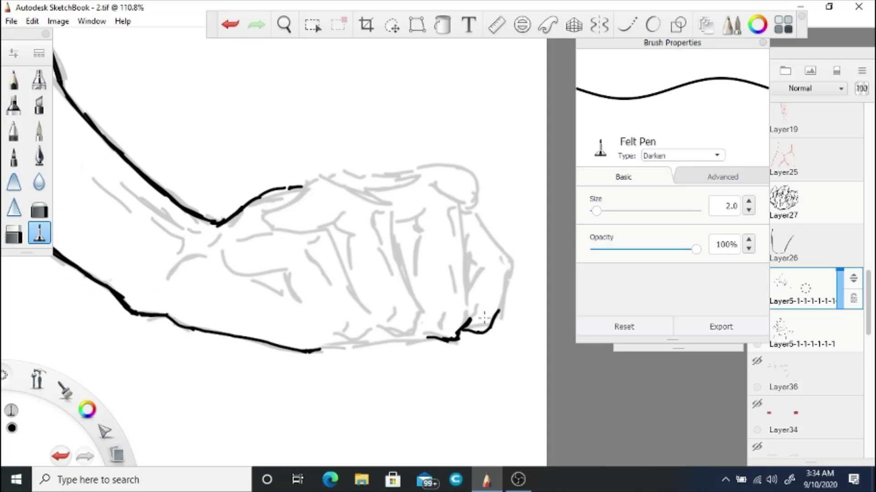
pyautogui.moveTo(465, 237); pyautogui.dragTo(468, 319)
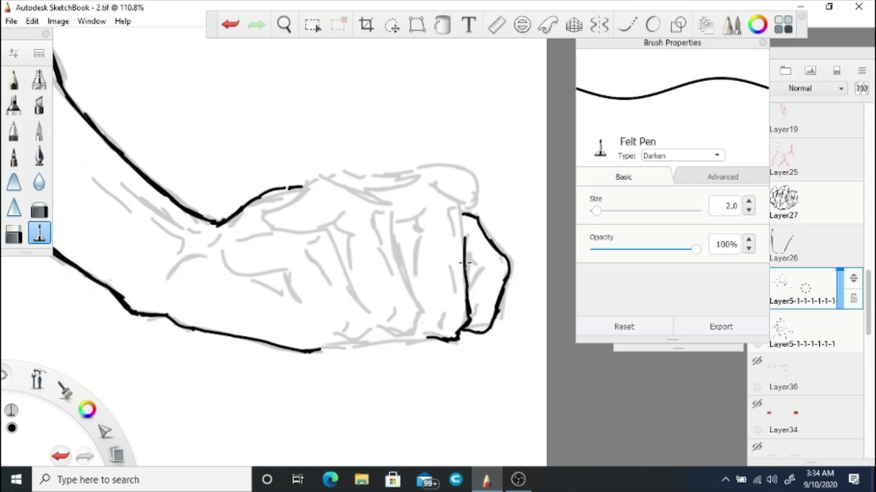
pyautogui.hotkey('ctrl', 'z')
pyautogui.moveTo(461, 217); pyautogui.dragTo(432, 195)
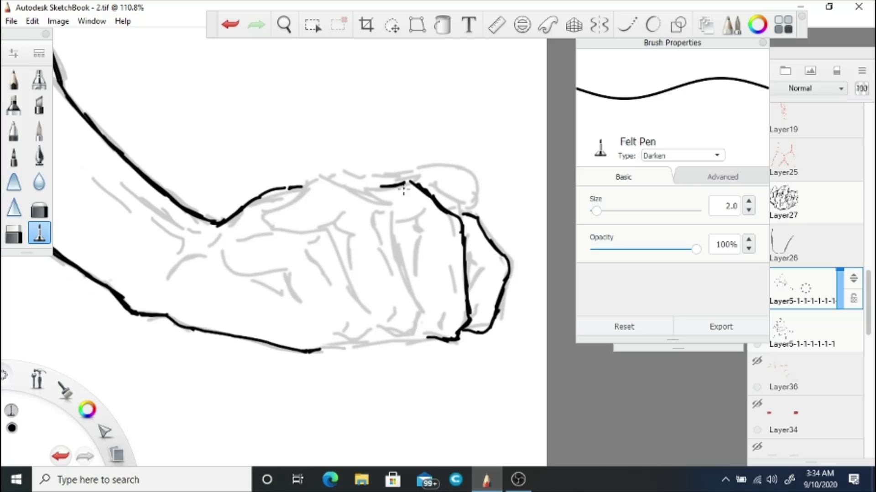
pyautogui.hotkey('ctrl', 'z')
pyautogui.click(237, 23)
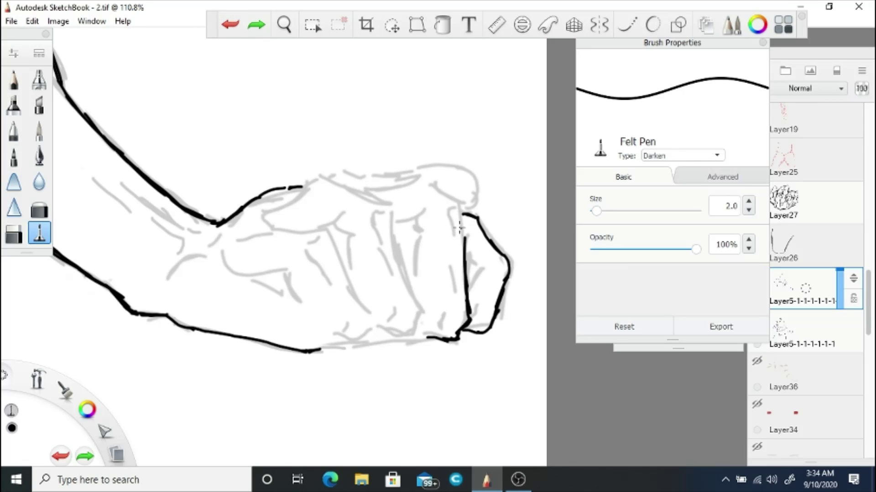
# - Ink the curled finger nearest the wrist and its neighbouring finger, with a dark shadow inside the curl
pyautogui.moveTo(339, 259); pyautogui.dragTo(363, 310)
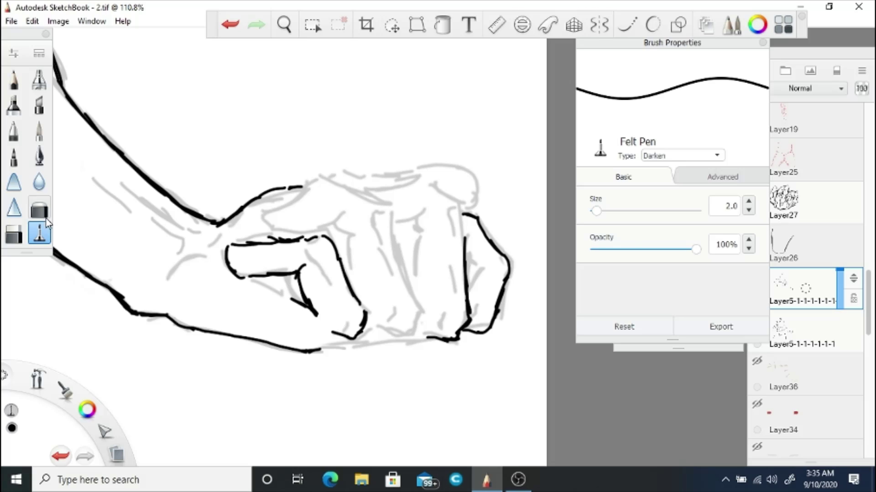
pyautogui.moveTo(228, 244)
pyautogui.mouseDown()
pyautogui.moveTo(292, 273)
pyautogui.moveTo(297, 261)
pyautogui.mouseUp()
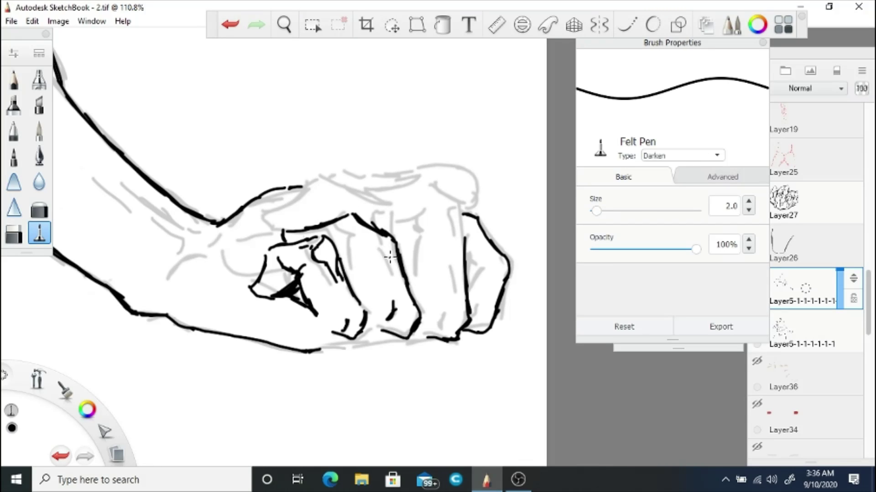
# - Undo the knuckle contour over the second finger and the trial line above the third finger
pyautogui.click(283, 24)
pyautogui.moveTo(313, 206); pyautogui.dragTo(319, 200)
pyautogui.click(231, 25)
pyautogui.click(232, 25)
pyautogui.click(231, 25)
pyautogui.click(231, 25)
pyautogui.click(232, 25)
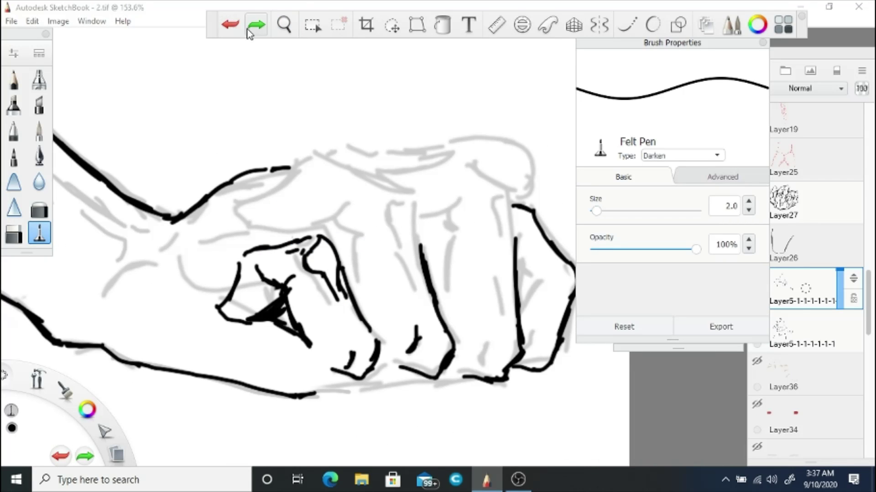
pyautogui.click(231, 25)
pyautogui.moveTo(517, 223); pyautogui.dragTo(449, 180)
pyautogui.hotkey('ctrl', 'z')
pyautogui.hotkey('ctrl', 'z')
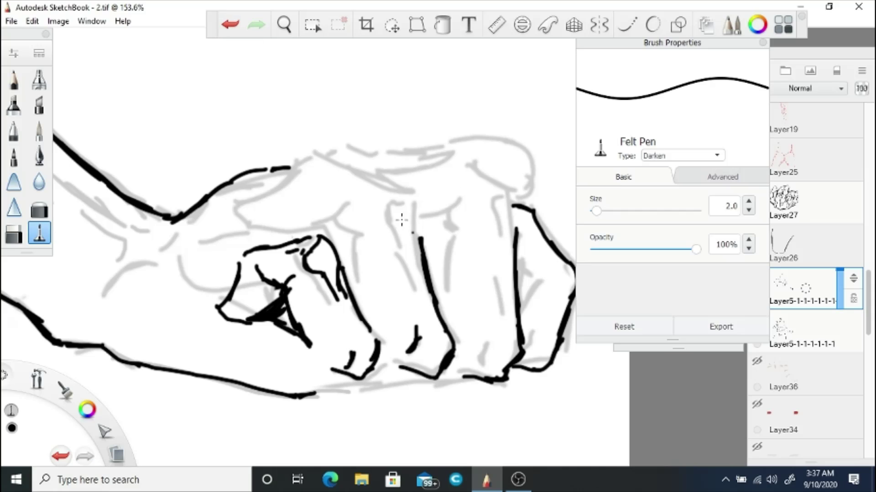
# - Ink angled knuckle contours above the second and third fingers of the left fist and extend their side edges upward
pyautogui.moveTo(409, 217); pyautogui.dragTo(422, 248)
pyautogui.moveTo(399, 212)
pyautogui.mouseDown()
pyautogui.moveTo(319, 186)
pyautogui.moveTo(254, 219)
pyautogui.mouseUp()
pyautogui.hotkey('ctrl', 'z')
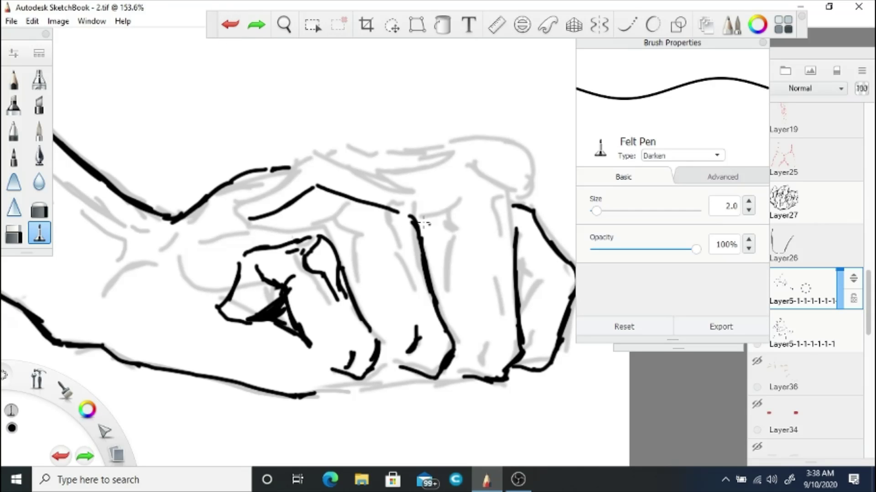
pyautogui.moveTo(518, 237)
pyautogui.mouseDown()
pyautogui.moveTo(515, 209)
pyautogui.moveTo(405, 165)
pyautogui.mouseUp()
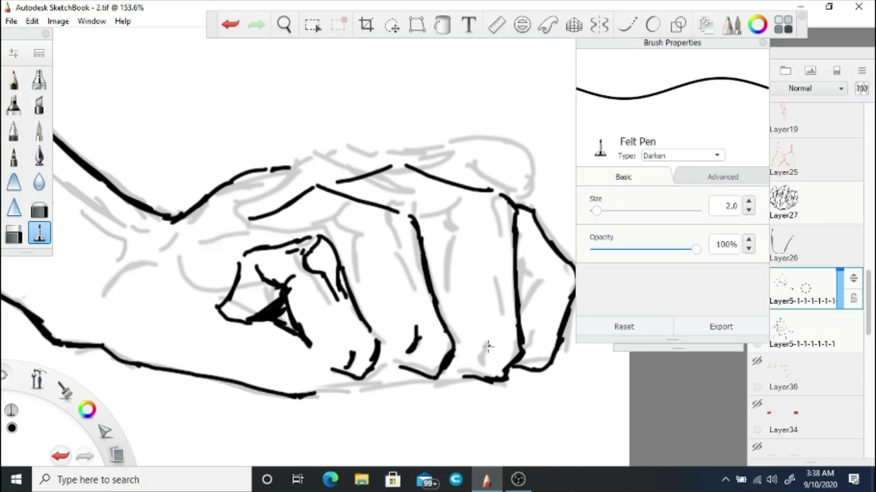
# - Add short crease marks to the knuckles of the second and third fingers
pyautogui.moveTo(512, 213); pyautogui.dragTo(504, 234)
pyautogui.moveTo(413, 240); pyautogui.dragTo(415, 261)
pyautogui.moveTo(383, 223); pyautogui.dragTo(400, 256)
pyautogui.moveTo(355, 214); pyautogui.dragTo(396, 225)
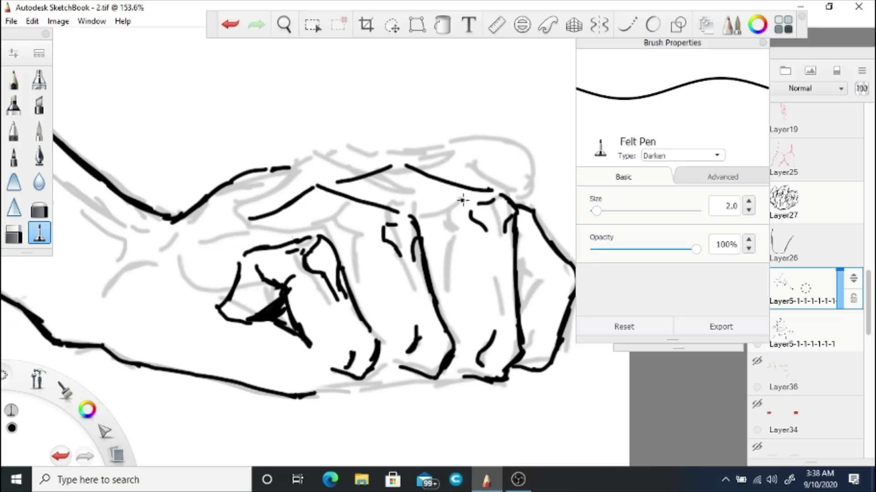
# - Erase the outermost finger's outline and redraw it narrower with a pointed bend and a dark inner crease
pyautogui.press('e')
pyautogui.hscroll(3, 308, 133)
pyautogui.scroll(-2, 308, 133)
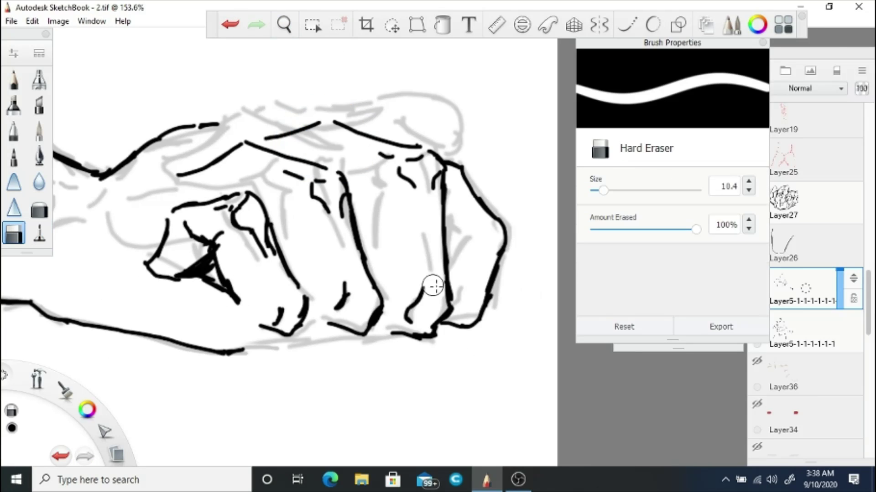
pyautogui.moveTo(432, 289)
pyautogui.mouseDown()
pyautogui.moveTo(452, 332)
pyautogui.moveTo(498, 251)
pyautogui.mouseUp()
pyautogui.press('e')
pyautogui.moveTo(451, 302); pyautogui.dragTo(498, 238)
pyautogui.moveTo(445, 164)
pyautogui.mouseDown()
pyautogui.moveTo(488, 222)
pyautogui.moveTo(449, 237)
pyautogui.mouseUp()
pyautogui.click(231, 22)
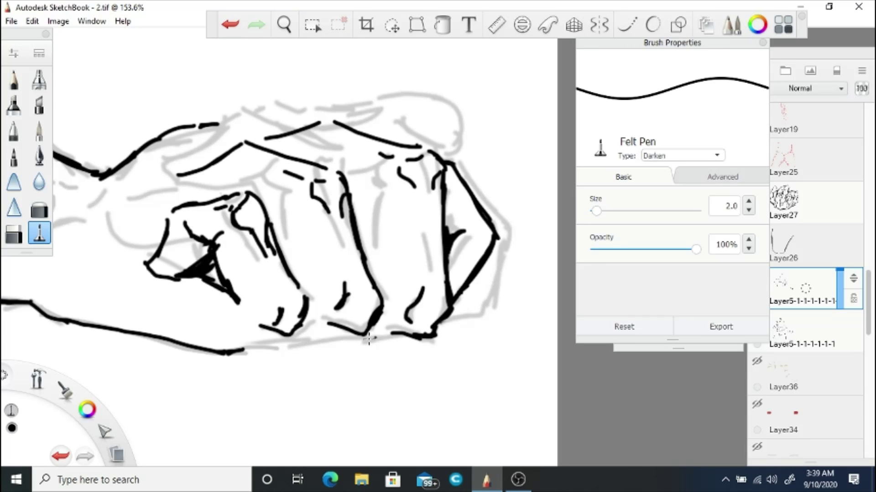
# - Ink the underside of the left fist, joining the heel of the hand to the fingertips
pyautogui.moveTo(231, 352)
pyautogui.mouseDown()
pyautogui.moveTo(404, 333)
pyautogui.moveTo(251, 352)
pyautogui.moveTo(352, 336)
pyautogui.mouseUp()
pyautogui.hotkey('ctrl', 'z')
pyautogui.hotkey('ctrl', 'y')
pyautogui.click(14, 233)
pyautogui.press('e')
pyautogui.scroll(-2, 262, 338)
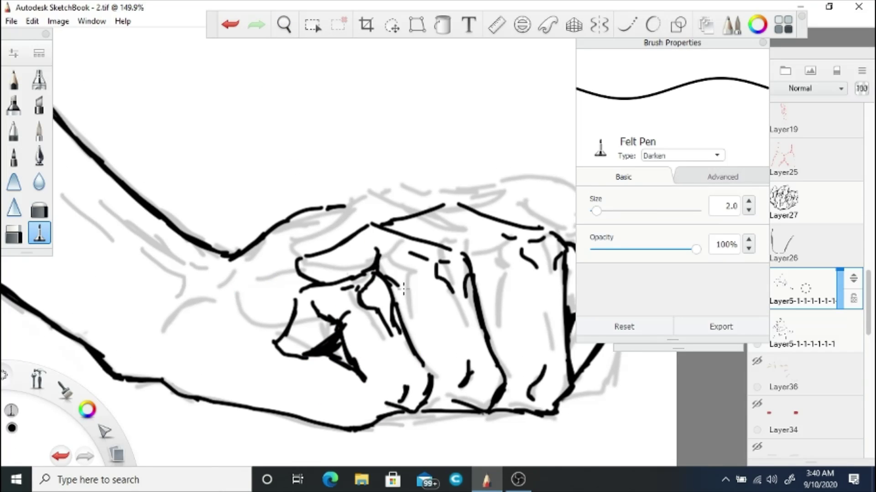
# - Ink the second finger's inner edge beside the first finger and erase the crease marks at its fingertip
pyautogui.moveTo(403, 288); pyautogui.dragTo(428, 364)
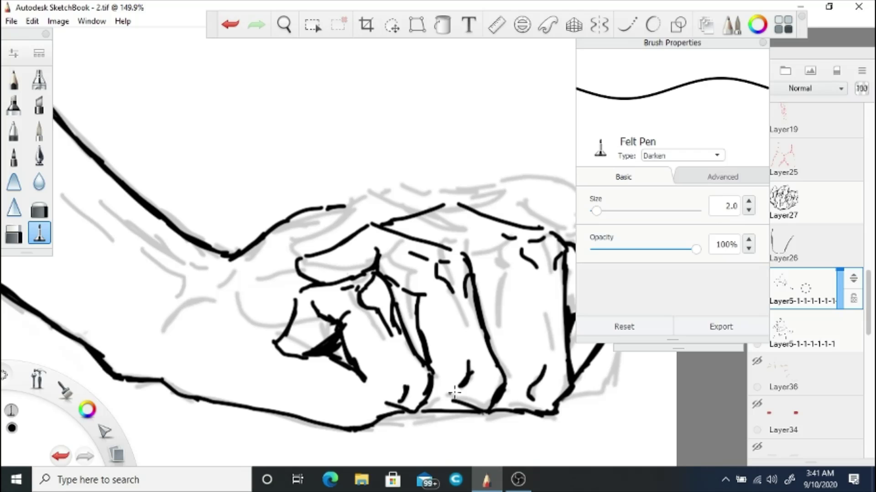
pyautogui.press('e')
pyautogui.moveTo(453, 404); pyautogui.dragTo(501, 387)
pyautogui.press('e')
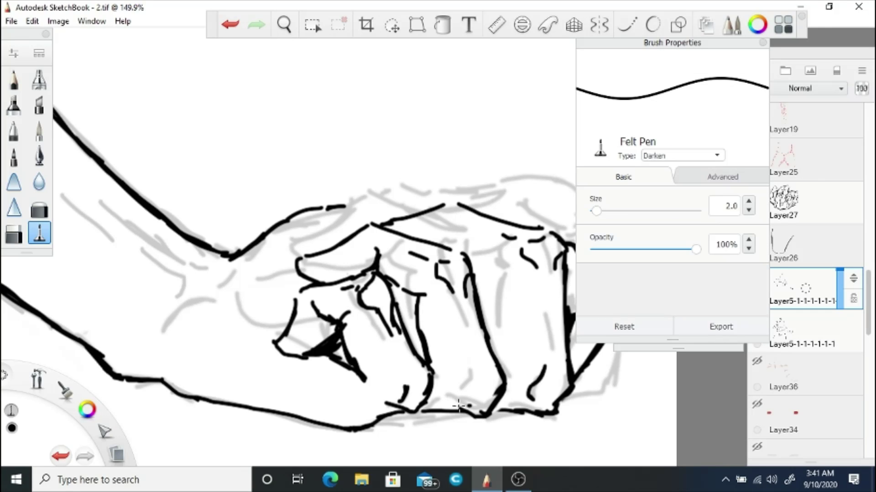
# - Ink the third finger's inner edge and the upper contour of the left fist from the wrist across the knuckles
pyautogui.moveTo(496, 337); pyautogui.dragTo(479, 268)
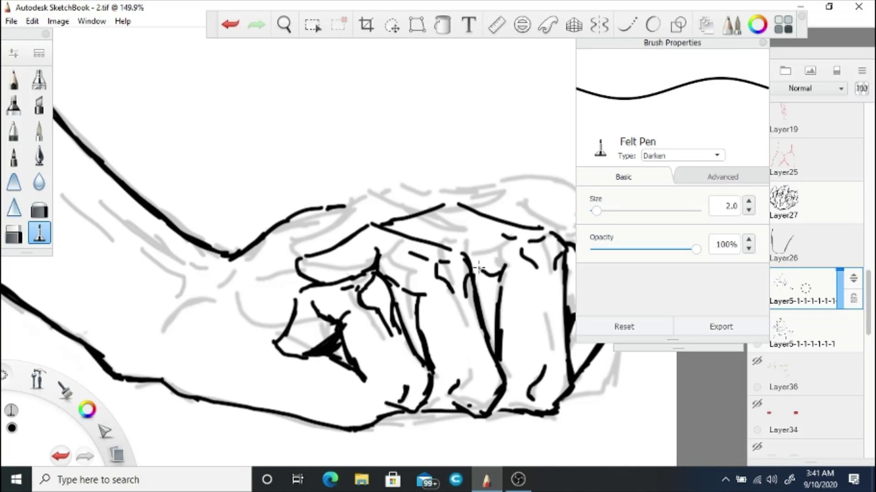
pyautogui.moveTo(333, 206)
pyautogui.mouseDown()
pyautogui.moveTo(431, 201)
pyautogui.moveTo(363, 164)
pyautogui.mouseUp()
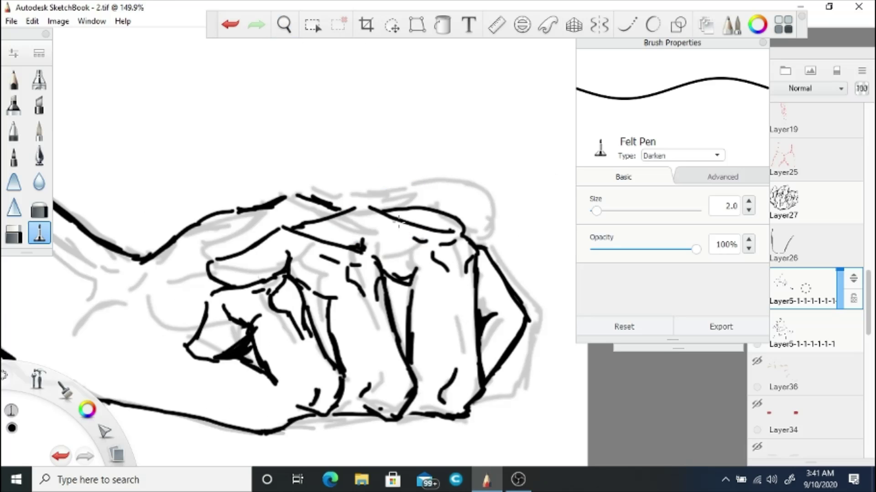
# - Ink the left wrist's creases and the tendon lines running up the inner forearm from the fist
pyautogui.hotkey('ctrl', 'z')
pyautogui.moveTo(348, 273)
pyautogui.mouseDown()
pyautogui.moveTo(534, 273)
pyautogui.moveTo(296, 319)
pyautogui.mouseUp()
pyautogui.moveTo(301, 239); pyautogui.dragTo(299, 267)
pyautogui.moveTo(220, 190)
pyautogui.mouseDown()
pyautogui.moveTo(183, 163)
pyautogui.moveTo(287, 228)
pyautogui.mouseUp()
pyautogui.moveTo(225, 165); pyautogui.dragTo(305, 226)
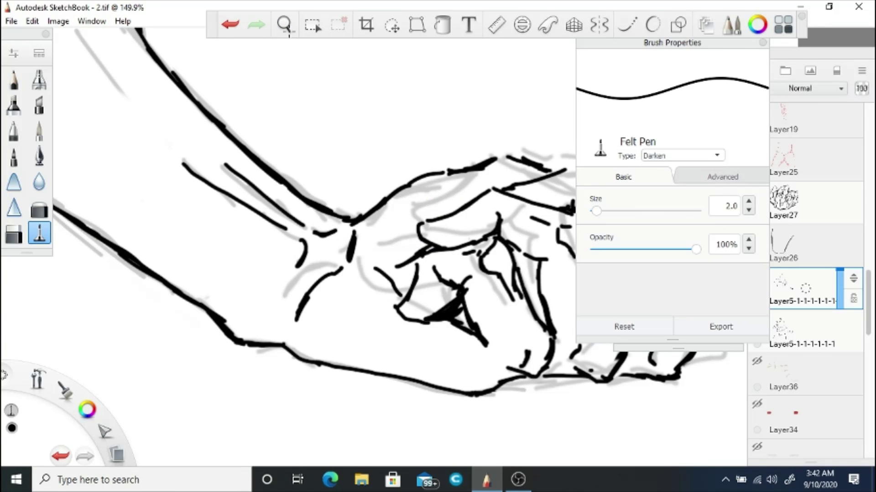
pyautogui.moveTo(284, 25); pyautogui.dragTo(505, 354)
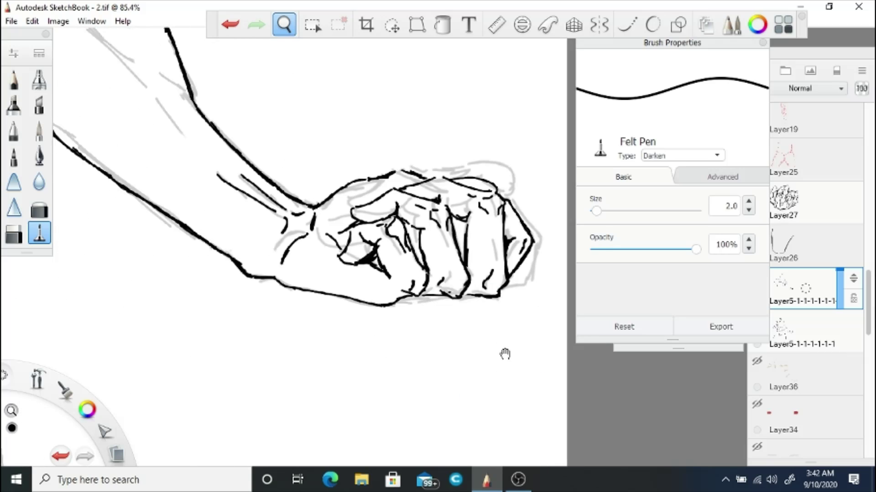
pyautogui.scroll(2, 505, 355)
pyautogui.press('e')
pyautogui.press('e')
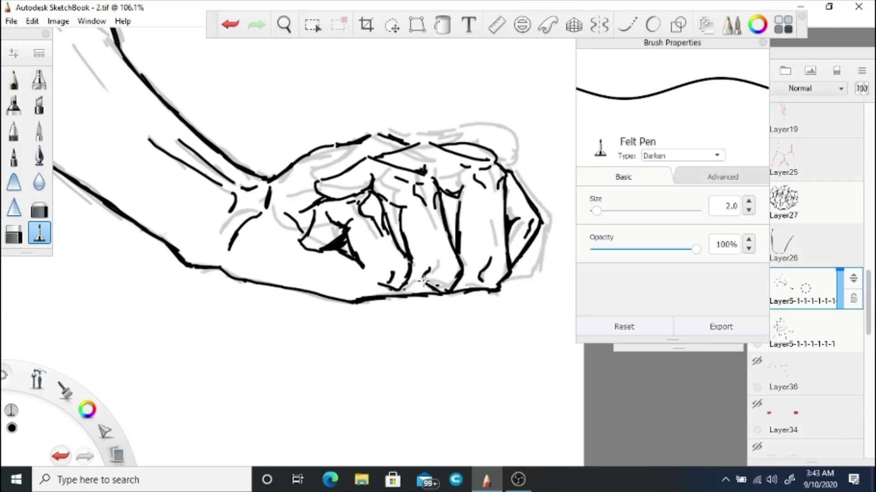
# - Ink both outer contours of the right forearm down to the fist and erase the excess thickness of the elbow crease
pyautogui.moveTo(280, 29)
pyautogui.mouseDown()
pyautogui.moveTo(367, 275)
pyautogui.moveTo(332, 241)
pyautogui.moveTo(355, 256)
pyautogui.mouseUp()
pyautogui.moveTo(320, 246); pyautogui.dragTo(364, 308)
pyautogui.moveTo(376, 369); pyautogui.dragTo(318, 319)
pyautogui.moveTo(283, 24); pyautogui.dragTo(331, 227)
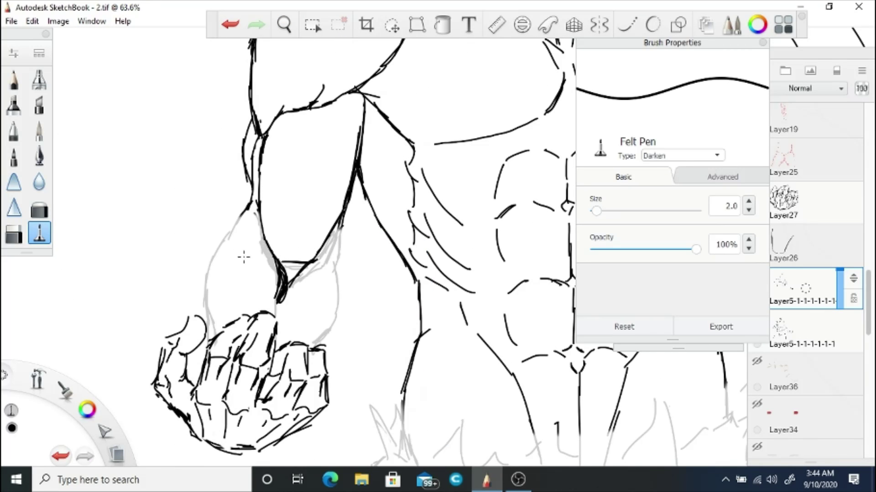
pyautogui.press('e')
pyautogui.moveTo(279, 262); pyautogui.dragTo(274, 304)
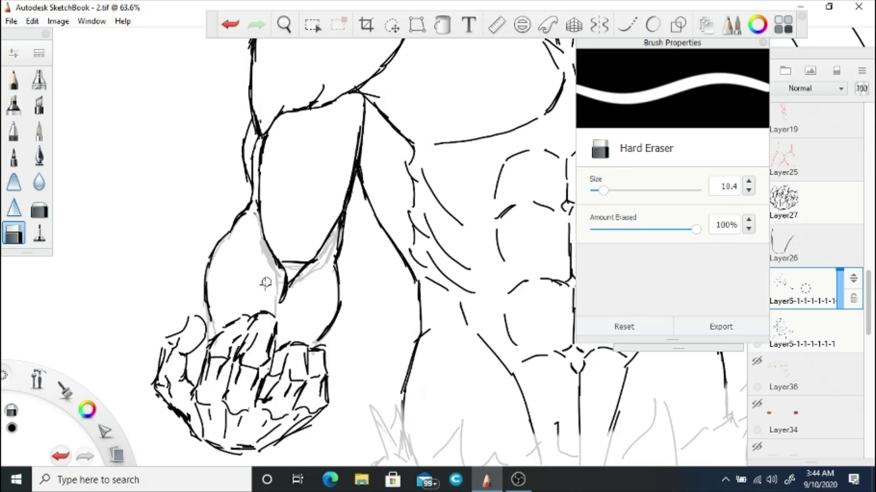
pyautogui.press('e')
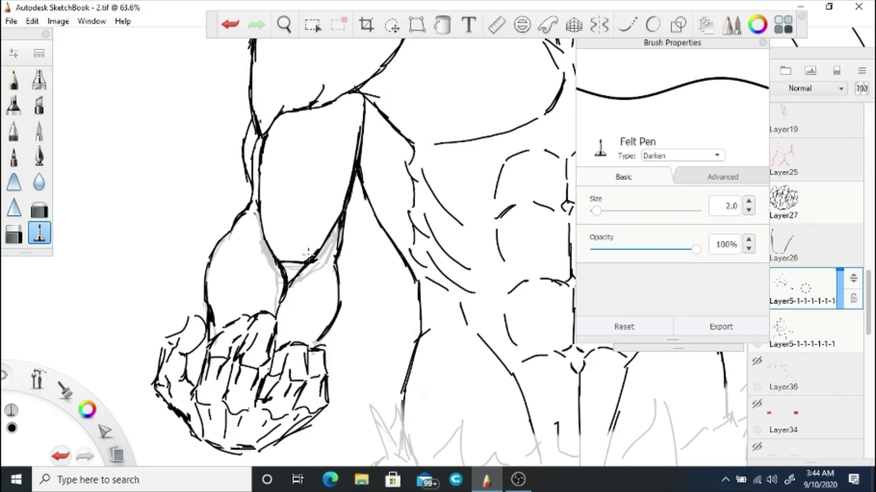
# - Hide the faded older line-art layer Layer5-1-1-1-1-1-1, keep the re-inked copy shown, and save the drawing
pyautogui.press('space')
pyautogui.moveTo(308, 251)
pyautogui.mouseDown()
pyautogui.moveTo(333, 263)
pyautogui.moveTo(296, 193)
pyautogui.moveTo(316, 242)
pyautogui.mouseUp()
pyautogui.scroll(2, 316, 242)
pyautogui.click(757, 275)
pyautogui.click(798, 320)
pyautogui.click(757, 319)
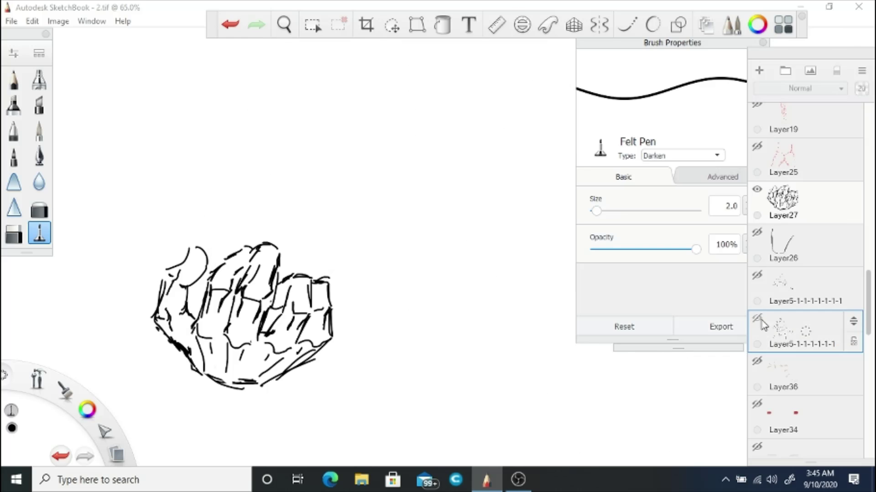
pyautogui.click(757, 319)
pyautogui.click(230, 24)
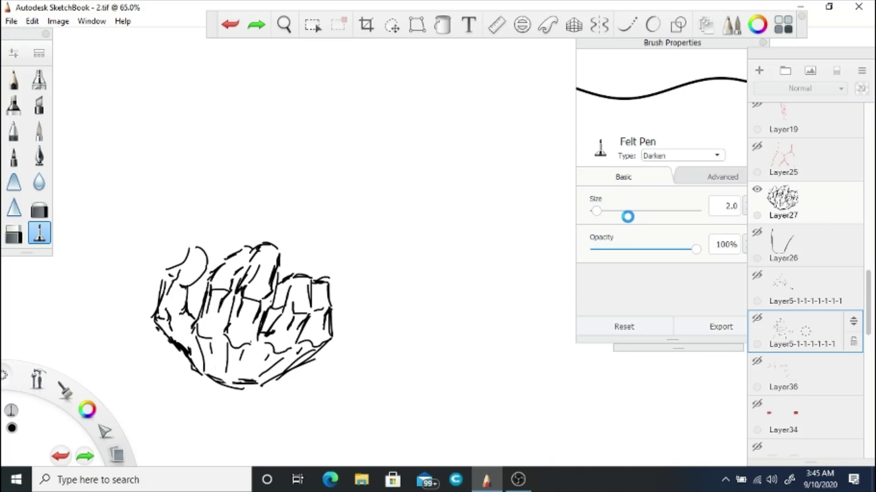
pyautogui.click(757, 275)
pyautogui.click(11, 21)
pyautogui.click(64, 94)
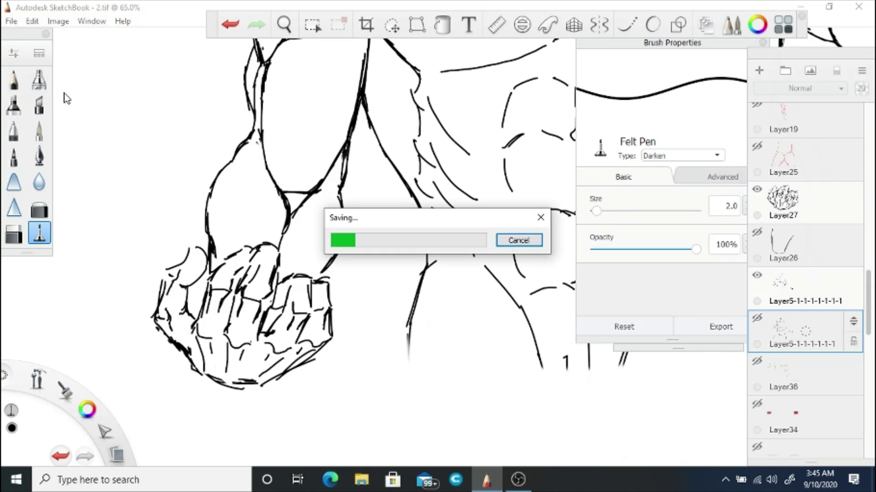
# - On a new layer above the dimmed rough right fist, ink the palm's lower contour and the creases at the finger bases
pyautogui.click(782, 201)
pyautogui.click(759, 70)
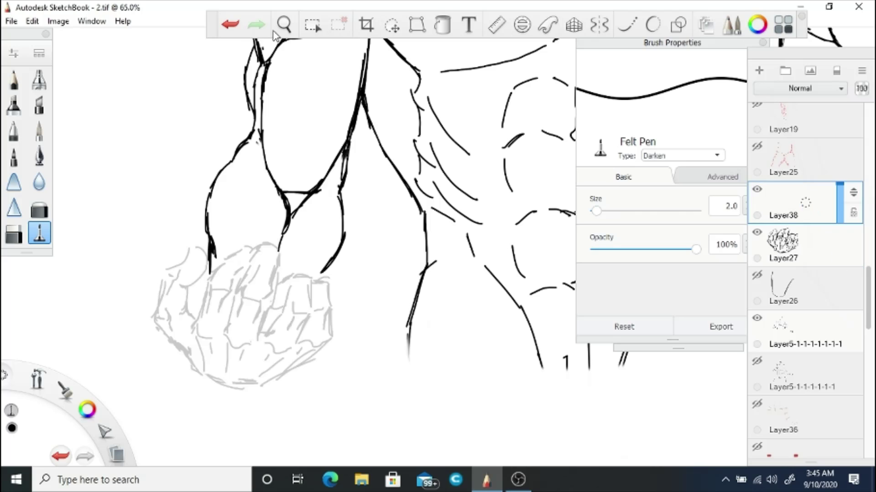
pyautogui.scroll(5, 294, 325)
pyautogui.moveTo(245, 273)
pyautogui.mouseDown()
pyautogui.moveTo(334, 342)
pyautogui.moveTo(368, 340)
pyautogui.moveTo(465, 297)
pyautogui.moveTo(432, 318)
pyautogui.moveTo(514, 252)
pyautogui.moveTo(502, 251)
pyautogui.moveTo(525, 249)
pyautogui.moveTo(420, 266)
pyautogui.moveTo(314, 232)
pyautogui.mouseUp()
pyautogui.moveTo(261, 211); pyautogui.dragTo(302, 231)
pyautogui.moveTo(319, 247); pyautogui.dragTo(324, 285)
pyautogui.moveTo(264, 228); pyautogui.dragTo(274, 272)
pyautogui.moveTo(363, 253); pyautogui.dragTo(356, 266)
pyautogui.moveTo(415, 262); pyautogui.dragTo(413, 281)
pyautogui.moveTo(484, 253); pyautogui.dragTo(475, 270)
pyautogui.moveTo(445, 273); pyautogui.dragTo(407, 313)
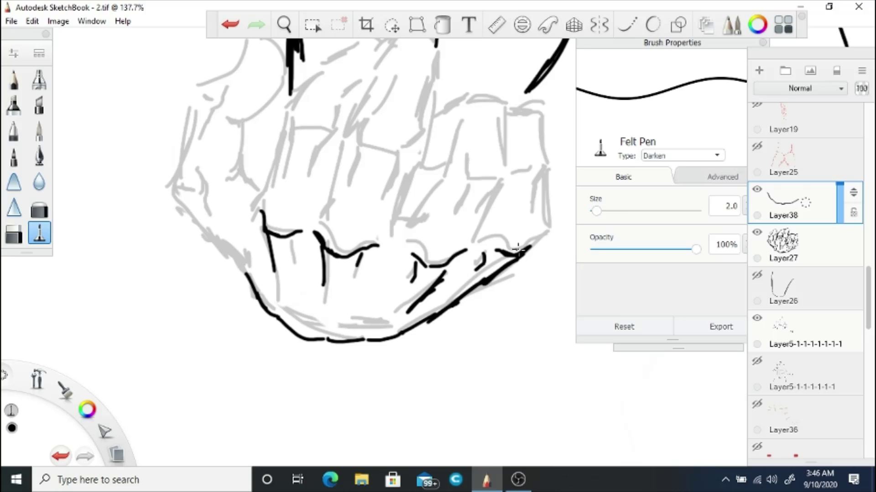
# - Ink the right hand's little and ring finger outlines and both long sides of the middle finger
pyautogui.moveTo(532, 246)
pyautogui.mouseDown()
pyautogui.moveTo(543, 201)
pyautogui.moveTo(537, 137)
pyautogui.mouseUp()
pyautogui.moveTo(470, 241); pyautogui.dragTo(504, 183)
pyautogui.moveTo(506, 171)
pyautogui.mouseDown()
pyautogui.moveTo(505, 109)
pyautogui.moveTo(451, 106)
pyautogui.moveTo(540, 146)
pyautogui.mouseUp()
pyautogui.press('space')
pyautogui.moveTo(315, 84); pyautogui.dragTo(320, 154)
pyautogui.moveTo(441, 143); pyautogui.dragTo(398, 301)
pyautogui.moveTo(385, 142)
pyautogui.mouseDown()
pyautogui.moveTo(358, 189)
pyautogui.moveTo(335, 276)
pyautogui.mouseUp()
# - Ink the right thumb, the index finger's top and side, and the rounded middle fingertip
pyautogui.moveTo(297, 162); pyautogui.dragTo(351, 123)
pyautogui.moveTo(294, 184)
pyautogui.mouseDown()
pyautogui.moveTo(274, 257)
pyautogui.moveTo(245, 191)
pyautogui.mouseUp()
pyautogui.moveTo(232, 188); pyautogui.dragTo(279, 171)
pyautogui.moveTo(285, 137)
pyautogui.mouseDown()
pyautogui.moveTo(266, 122)
pyautogui.moveTo(228, 137)
pyautogui.moveTo(187, 237)
pyautogui.moveTo(253, 342)
pyautogui.mouseUp()
pyautogui.moveTo(372, 120); pyautogui.dragTo(347, 124)
pyautogui.moveTo(390, 123)
pyautogui.mouseDown()
pyautogui.moveTo(368, 157)
pyautogui.moveTo(442, 142)
pyautogui.mouseUp()
# - Add the joint creases and inner fold lines to the right hand's middle and index fingers
pyautogui.moveTo(405, 222); pyautogui.dragTo(390, 270)
pyautogui.moveTo(371, 186); pyautogui.dragTo(351, 253)
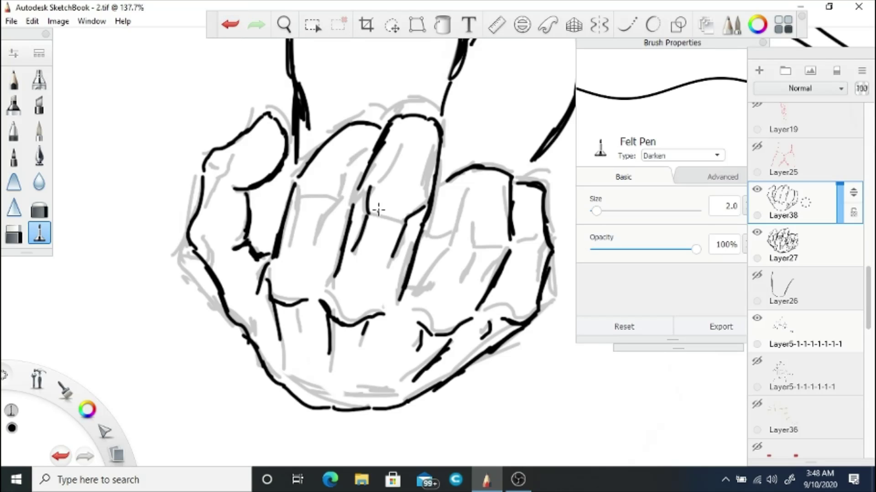
pyautogui.moveTo(426, 164); pyautogui.dragTo(417, 195)
pyautogui.moveTo(393, 158); pyautogui.dragTo(374, 183)
pyautogui.moveTo(379, 214); pyautogui.dragTo(397, 215)
pyautogui.moveTo(303, 196); pyautogui.dragTo(331, 197)
pyautogui.moveTo(340, 198); pyautogui.dragTo(314, 240)
pyautogui.moveTo(301, 193); pyautogui.dragTo(292, 230)
pyautogui.moveTo(341, 173); pyautogui.dragTo(340, 192)
# - Ink the joint creases and inner edges of the right hand's ring and little fingers
pyautogui.moveTo(475, 222); pyautogui.dragTo(474, 248)
pyautogui.moveTo(520, 250)
pyautogui.mouseDown()
pyautogui.moveTo(545, 251)
pyautogui.moveTo(482, 282)
pyautogui.mouseUp()
pyautogui.moveTo(552, 251); pyautogui.dragTo(538, 283)
pyautogui.moveTo(479, 248); pyautogui.dragTo(465, 274)
pyautogui.moveTo(471, 185); pyautogui.dragTo(449, 250)
pyautogui.moveTo(455, 247); pyautogui.dragTo(417, 284)
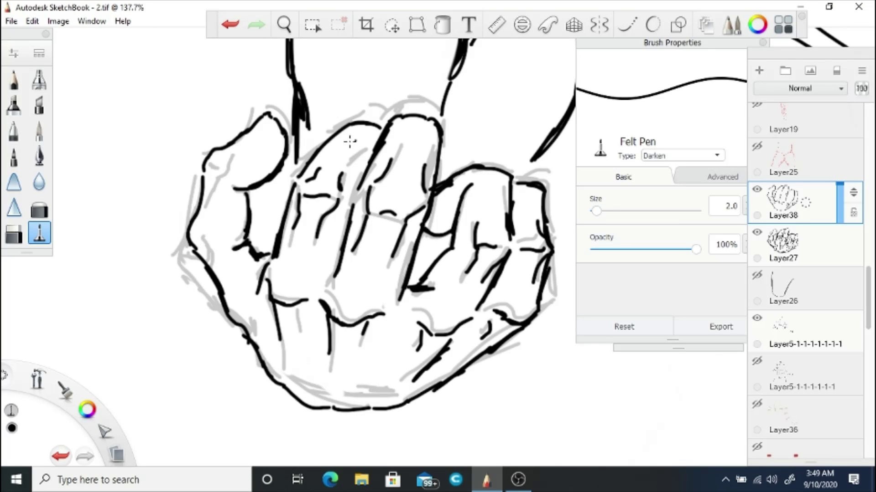
# - Thicken the right hand's outer edge below the thumb and add short crease marks along the thumb
pyautogui.moveTo(253, 346); pyautogui.dragTo(226, 314)
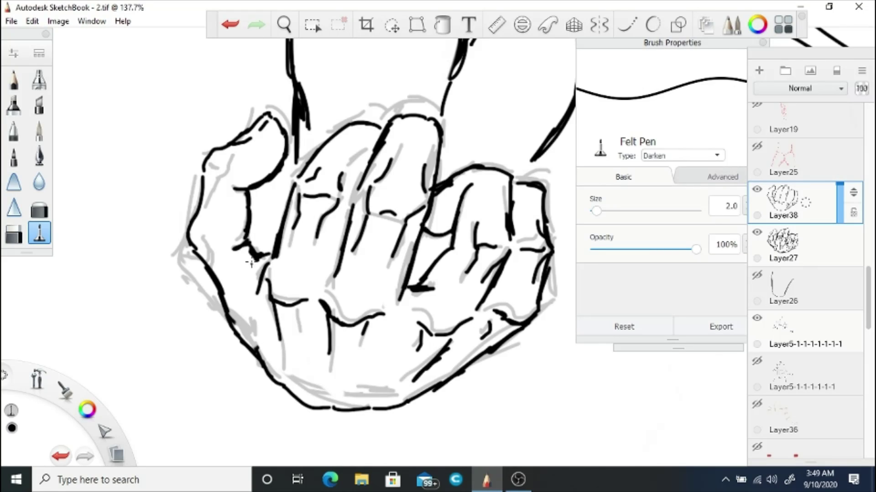
pyautogui.moveTo(251, 262); pyautogui.dragTo(248, 301)
pyautogui.moveTo(226, 157); pyautogui.dragTo(214, 178)
pyautogui.moveTo(213, 219); pyautogui.dragTo(196, 269)
pyautogui.click(284, 24)
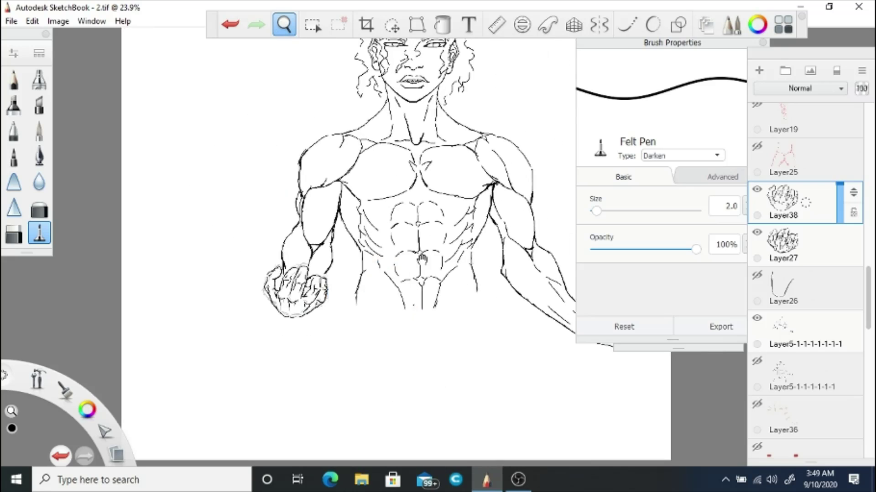
# - Try to redraw the right hand's middle fingertip higher on a new layer
pyautogui.moveTo(421, 259)
pyautogui.mouseDown()
pyautogui.moveTo(401, 292)
pyautogui.moveTo(342, 283)
pyautogui.moveTo(358, 302)
pyautogui.moveTo(328, 244)
pyautogui.moveTo(351, 203)
pyautogui.mouseUp()
pyautogui.hotkey('ctrl', 'shift', 'n')
pyautogui.moveTo(319, 246)
pyautogui.mouseDown()
pyautogui.moveTo(338, 232)
pyautogui.moveTo(369, 259)
pyautogui.mouseUp()
pyautogui.hotkey('ctrl', 'z')
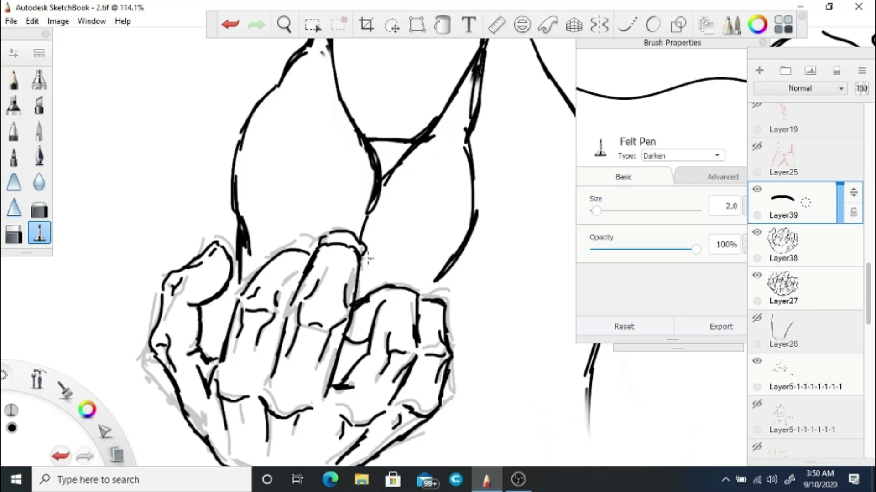
pyautogui.click(231, 25)
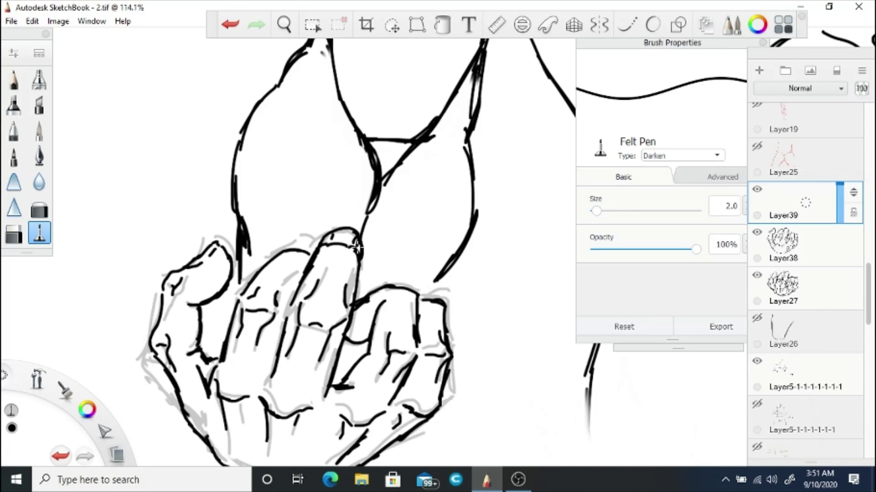
pyautogui.moveTo(358, 247); pyautogui.dragTo(342, 254)
pyautogui.hotkey('ctrl', 'z')
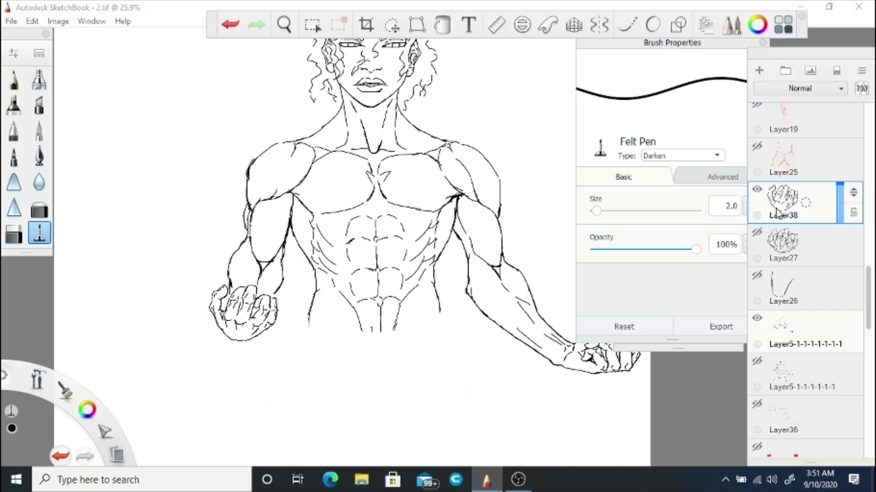
# - Move the inked right-hand layer Layer38 directly above the re-inked line-art layer, merge them, and save the drawing
pyautogui.moveTo(382, 294); pyautogui.dragTo(396, 285)
pyautogui.click(798, 331)
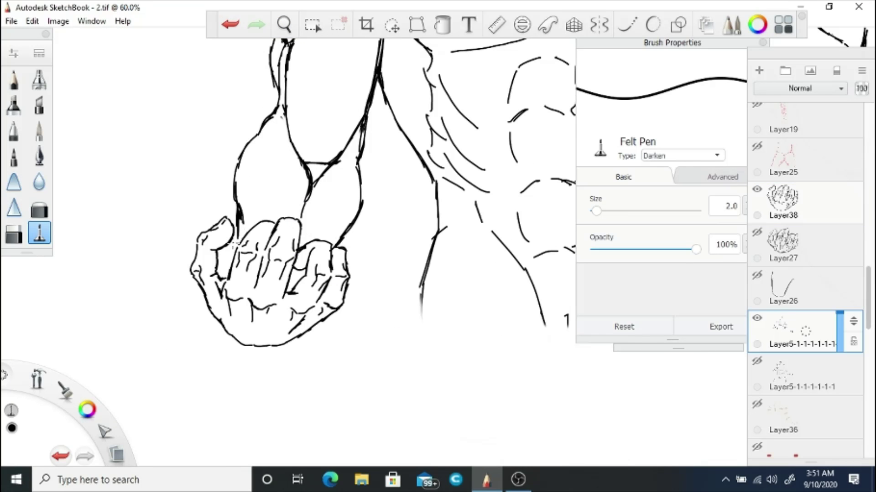
pyautogui.click(782, 200)
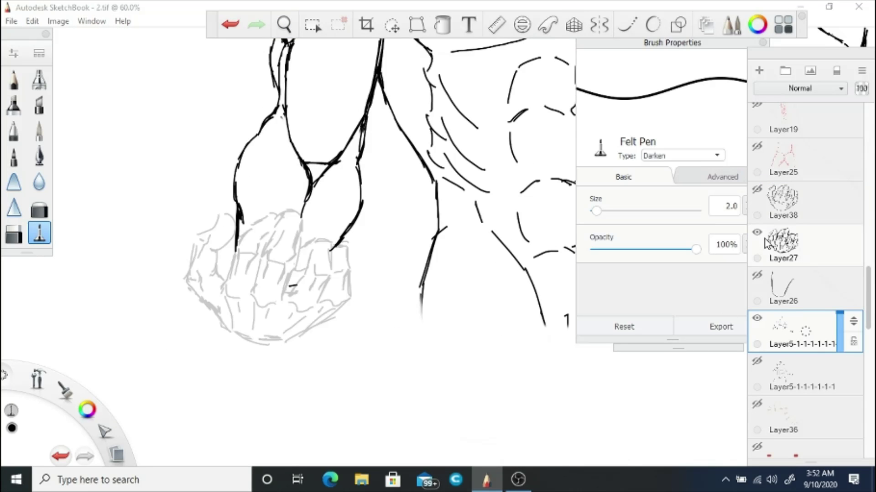
pyautogui.moveTo(782, 201); pyautogui.dragTo(782, 290)
pyautogui.press('e')
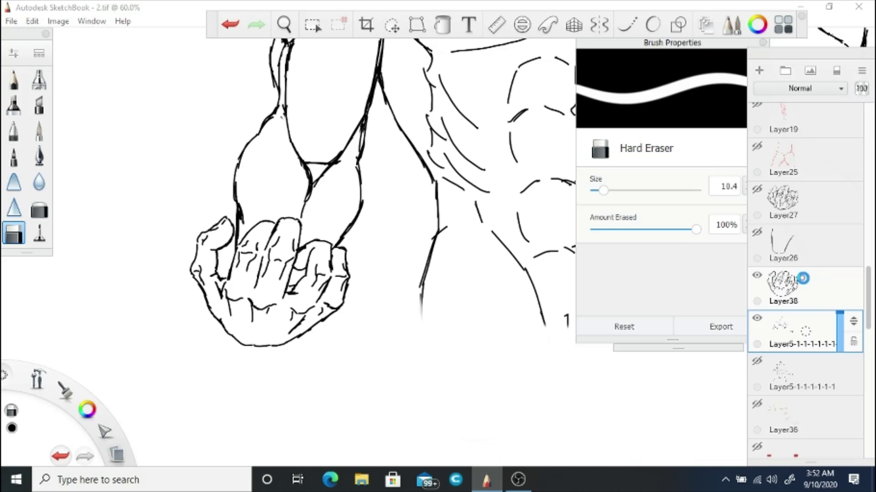
pyautogui.hotkey('ctrl', 'm')
pyautogui.hotkey('ctrl', 's')
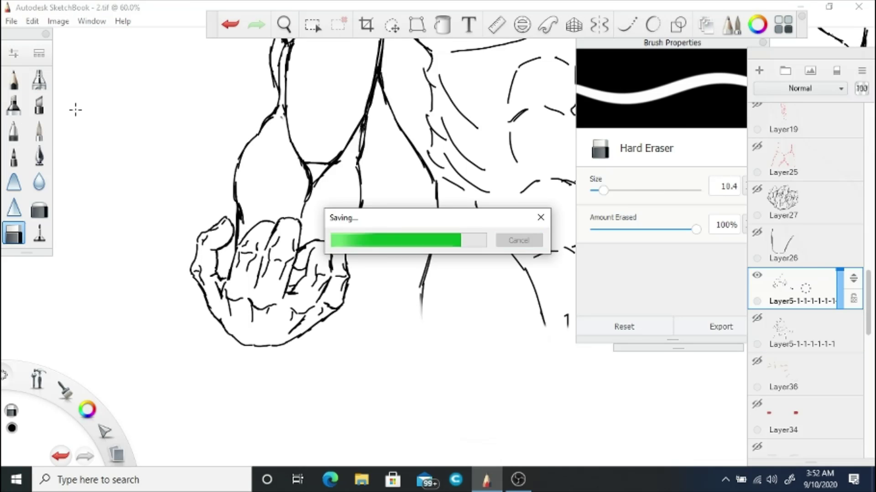
# - Reduce the Hard Eraser to size 2.0 and trim the stray ink along the right elbow and inner forearm
pyautogui.moveTo(390, 187); pyautogui.dragTo(423, 155)
pyautogui.press('[')
pyautogui.press('[')
pyautogui.press('[')
pyautogui.press('[')
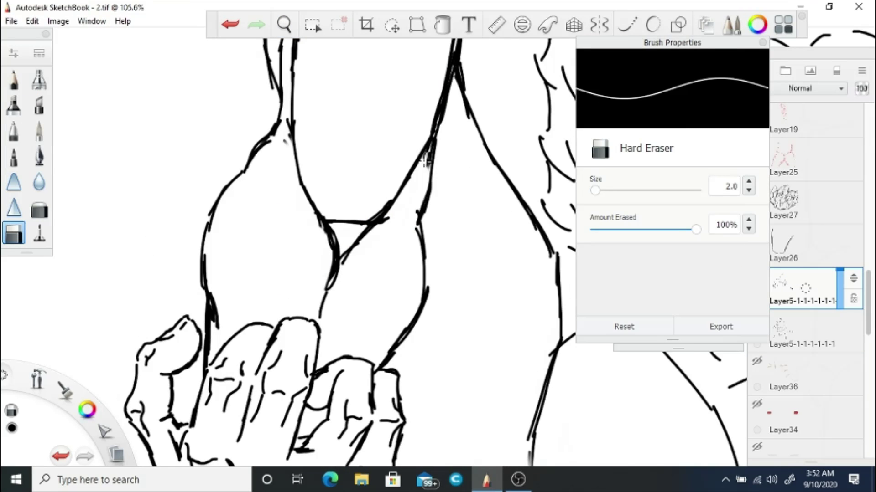
pyautogui.moveTo(428, 186); pyautogui.dragTo(425, 246)
# - Show the faded older line-art layer and the blue pose guide on Layer7 as references for the waist
pyautogui.click(770, 329)
pyautogui.scroll(-5, 770, 328)
pyautogui.click(757, 209)
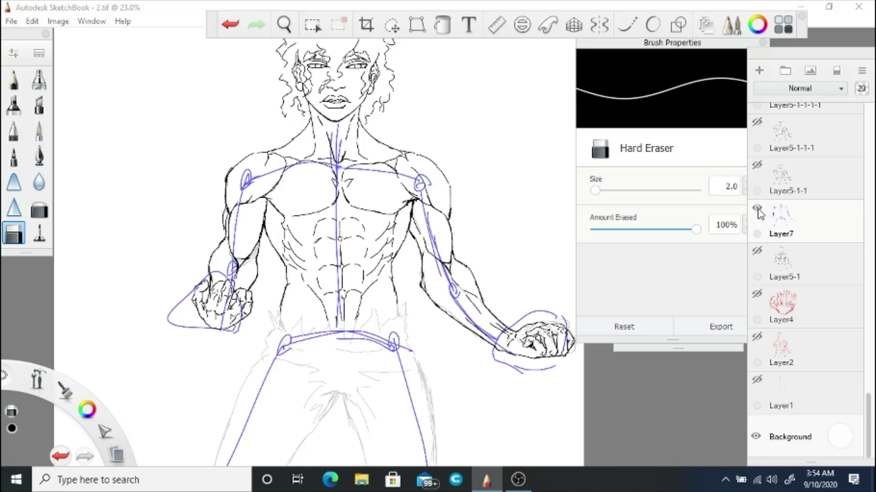
pyautogui.scroll(5, 781, 274)
pyautogui.moveTo(400, 273); pyautogui.dragTo(400, 255)
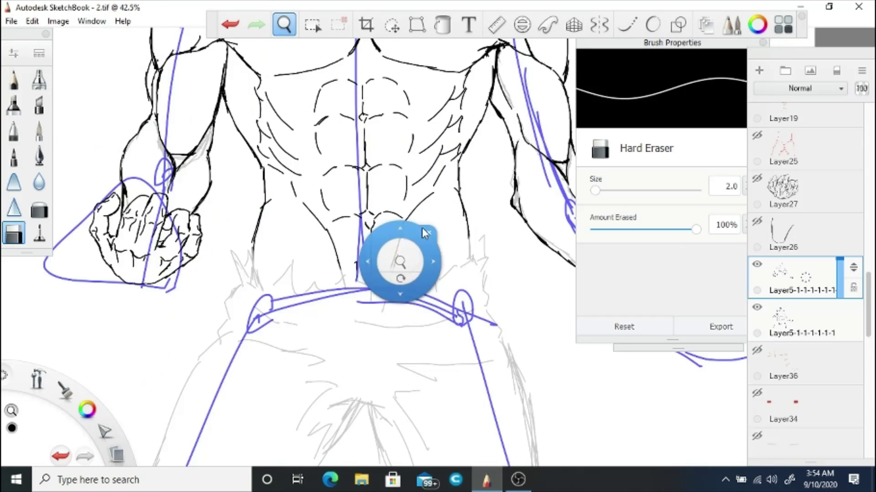
# - Ink both sides of the waist down toward the hips with the Felt Pen
pyautogui.click(40, 233)
pyautogui.moveTo(251, 237); pyautogui.dragTo(253, 289)
pyautogui.moveTo(470, 213); pyautogui.dragTo(470, 287)
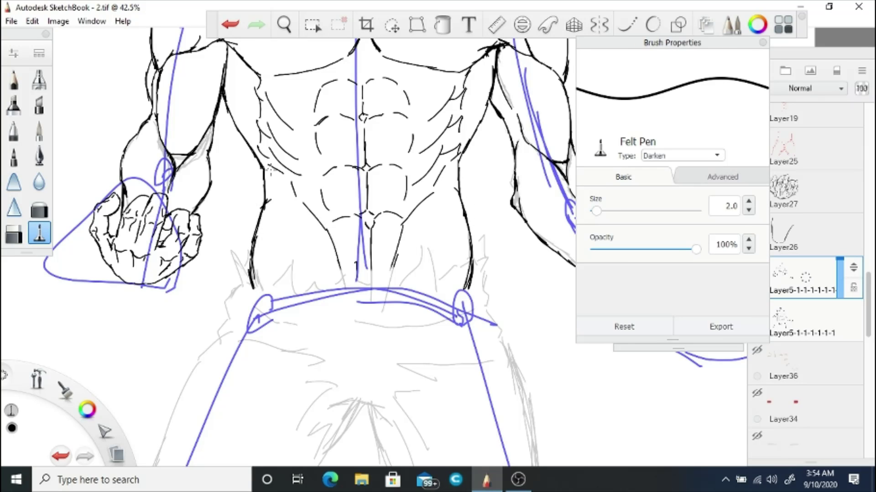
pyautogui.moveTo(319, 274)
pyautogui.mouseDown()
pyautogui.moveTo(309, 274)
pyautogui.moveTo(332, 205)
pyautogui.moveTo(391, 278)
pyautogui.mouseUp()
# - Erase both waist contours and redraw them as smoother curves ending above the hip joints
pyautogui.press('e')
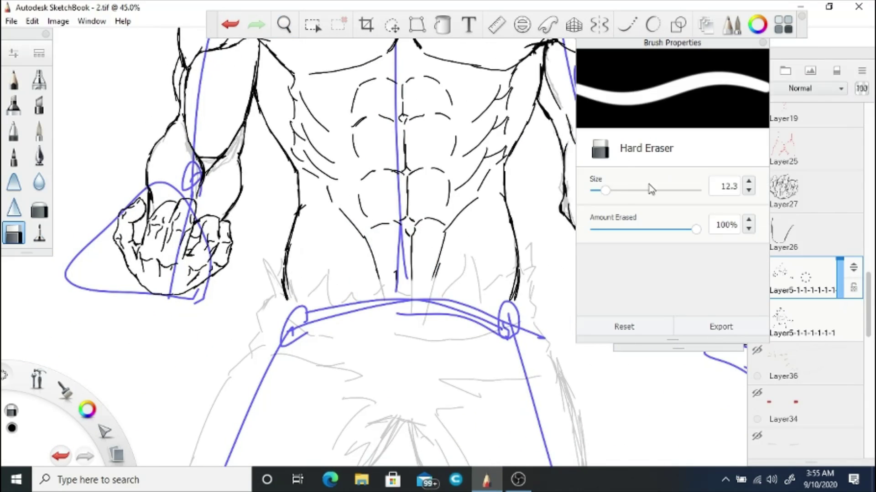
pyautogui.moveTo(513, 235); pyautogui.dragTo(517, 299)
pyautogui.moveTo(299, 215); pyautogui.dragTo(287, 298)
pyautogui.press('e')
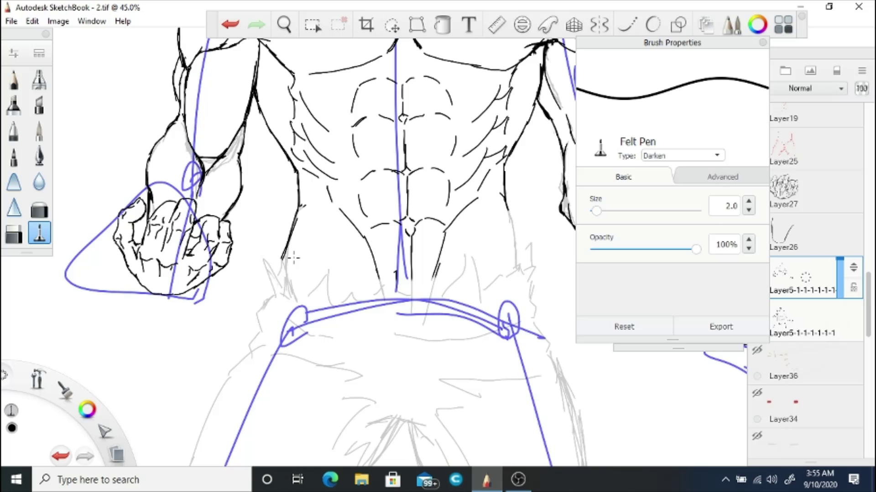
pyautogui.press('e')
pyautogui.moveTo(300, 209); pyautogui.dragTo(292, 252)
pyautogui.press('e')
pyautogui.moveTo(299, 202); pyautogui.dragTo(285, 261)
pyautogui.press('e')
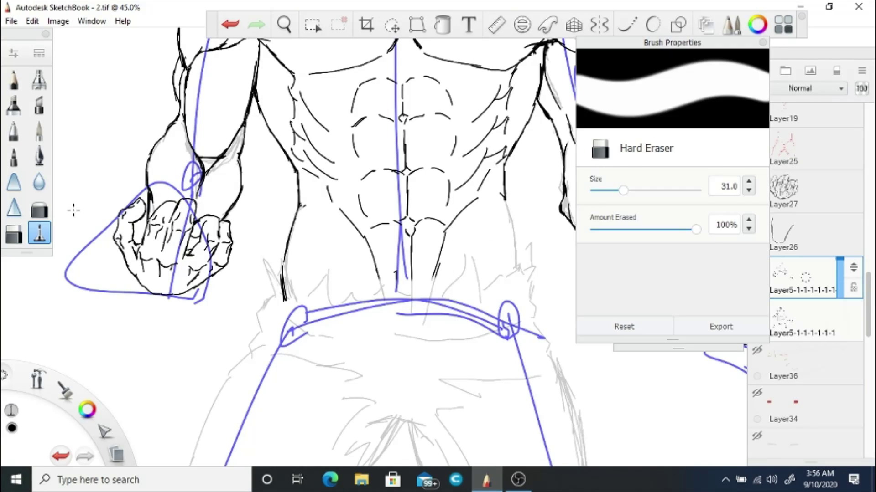
pyautogui.press('e')
pyautogui.moveTo(507, 197); pyautogui.dragTo(519, 257)
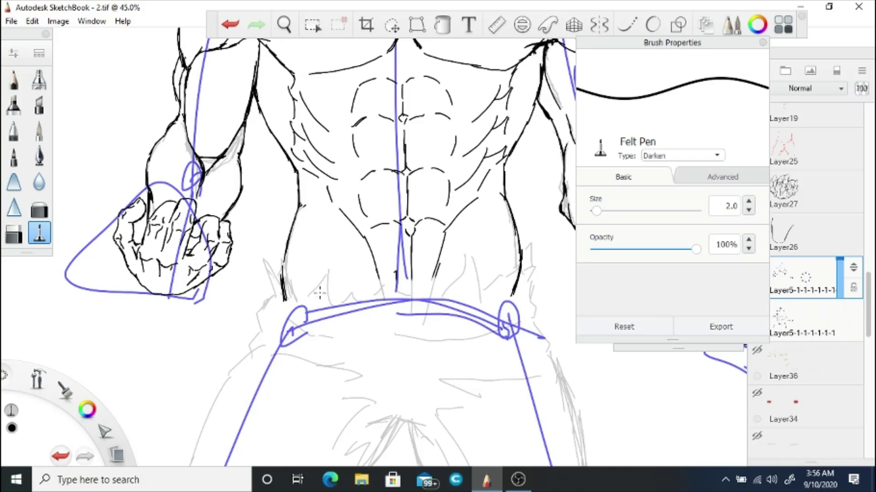
# - Erase both waist contours once more and re-ink them so they curve inward to the blue hip joints
pyautogui.press('space')
pyautogui.moveTo(320, 293)
pyautogui.mouseDown()
pyautogui.moveTo(301, 313)
pyautogui.moveTo(392, 252)
pyautogui.mouseUp()
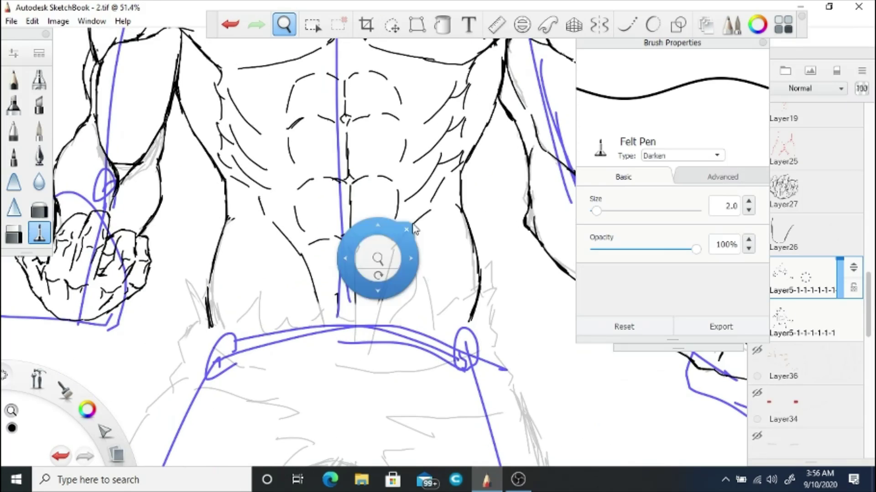
pyautogui.press('e')
pyautogui.moveTo(468, 231); pyautogui.dragTo(474, 274)
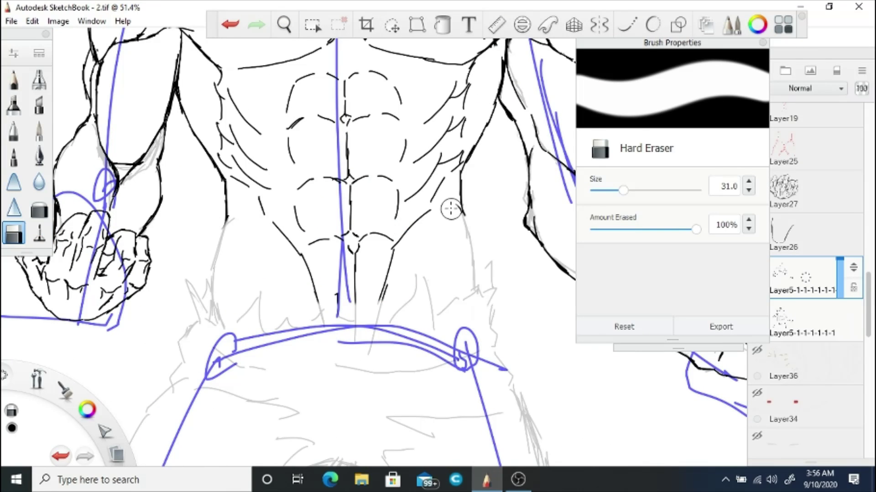
pyautogui.press('e')
pyautogui.moveTo(461, 207); pyautogui.dragTo(469, 335)
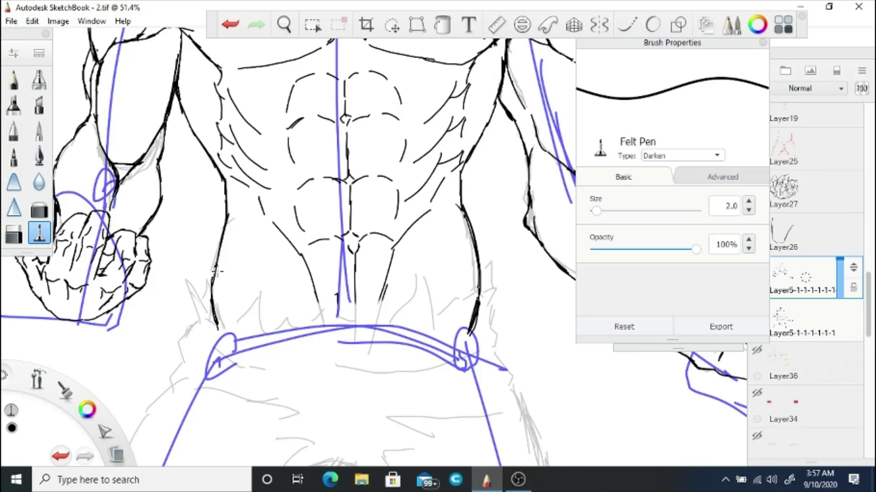
# - Erase the lower ends of both waist contours above the blue hip joints with the Hard Eraser
pyautogui.press('space')
pyautogui.moveTo(218, 272); pyautogui.dragTo(274, 327)
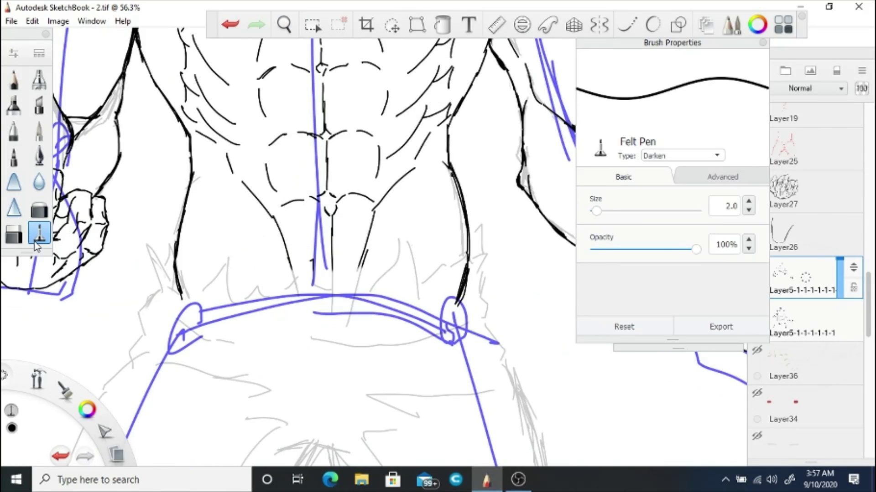
pyautogui.press('e')
pyautogui.press('e')
pyautogui.press('e')
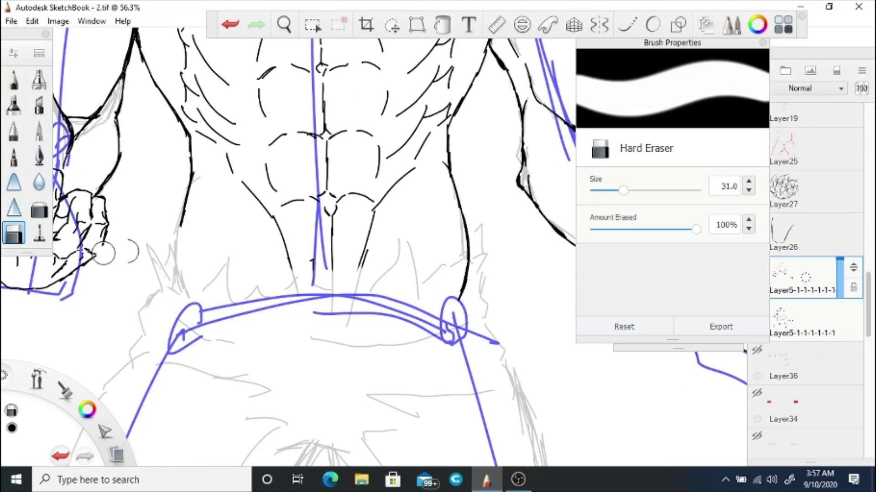
pyautogui.press('e')
pyautogui.moveTo(182, 293)
pyautogui.mouseDown()
pyautogui.moveTo(175, 252)
pyautogui.moveTo(160, 292)
pyautogui.mouseUp()
pyautogui.moveTo(153, 273)
pyautogui.mouseDown()
pyautogui.moveTo(176, 271)
pyautogui.moveTo(186, 285)
pyautogui.mouseUp()
# - Ink the jagged, torn upper edge of the trousers across the waist with the Felt Pen
pyautogui.press('e')
pyautogui.press('e')
pyautogui.moveTo(186, 285)
pyautogui.mouseDown()
pyautogui.moveTo(228, 260)
pyautogui.moveTo(328, 280)
pyautogui.moveTo(478, 237)
pyautogui.mouseUp()
pyautogui.moveTo(484, 301); pyautogui.dragTo(501, 358)
pyautogui.moveTo(230, 383); pyautogui.dragTo(328, 274)
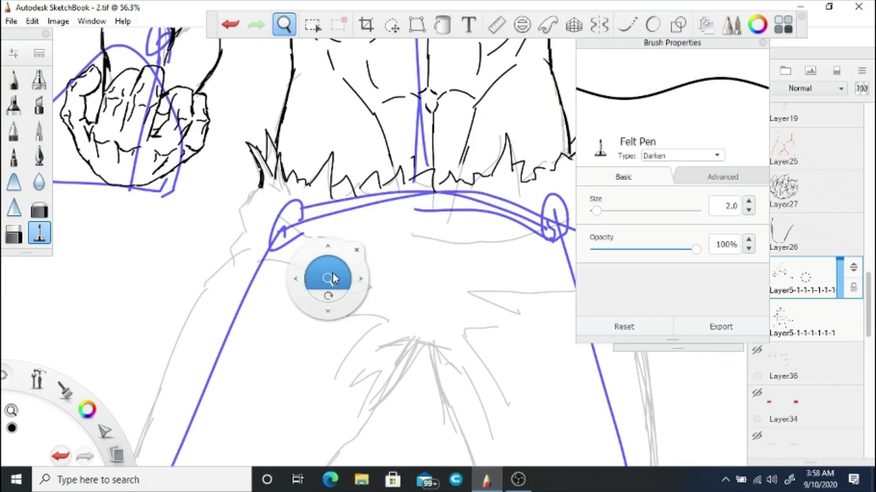
# - Ink both sides of the trousers' waist from the jagged edge down over the hips
pyautogui.moveTo(225, 211); pyautogui.dragTo(244, 257)
pyautogui.moveTo(425, 220); pyautogui.dragTo(215, 218)
pyautogui.moveTo(395, 263)
pyautogui.mouseDown()
pyautogui.moveTo(429, 411)
pyautogui.moveTo(416, 274)
pyautogui.moveTo(431, 348)
pyautogui.mouseUp()
pyautogui.moveTo(251, 297); pyautogui.dragTo(337, 202)
# - Ink the outer thigh contours, the crotch line and both inner leg lines over the faded sketch
pyautogui.moveTo(218, 185); pyautogui.dragTo(135, 410)
pyautogui.moveTo(283, 254); pyautogui.dragTo(196, 269)
pyautogui.moveTo(323, 262)
pyautogui.mouseDown()
pyautogui.moveTo(384, 250)
pyautogui.moveTo(305, 317)
pyautogui.moveTo(218, 419)
pyautogui.mouseUp()
pyautogui.click(228, 24)
pyautogui.moveTo(352, 259); pyautogui.dragTo(418, 424)
pyautogui.press('e')
pyautogui.press('e')
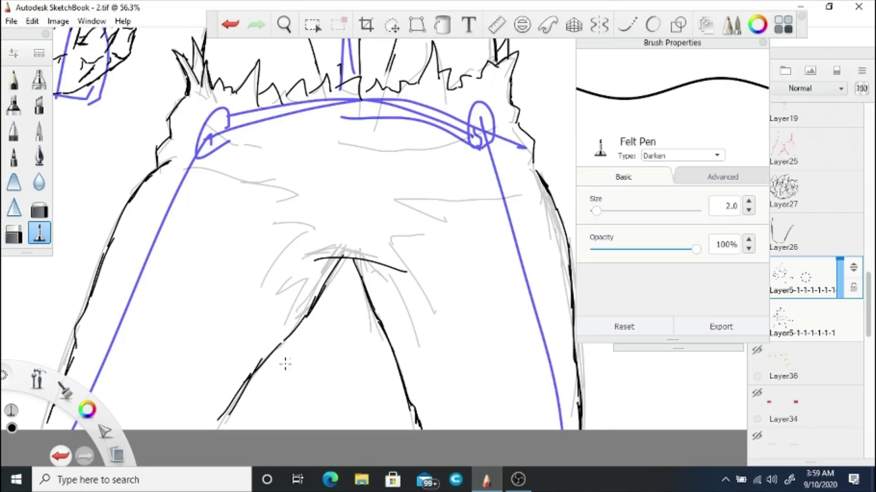
# - Hide the faded older line-art layer and the blue pose guide, and save the drawing
pyautogui.scroll(-5, 303, 289)
pyautogui.click(777, 321)
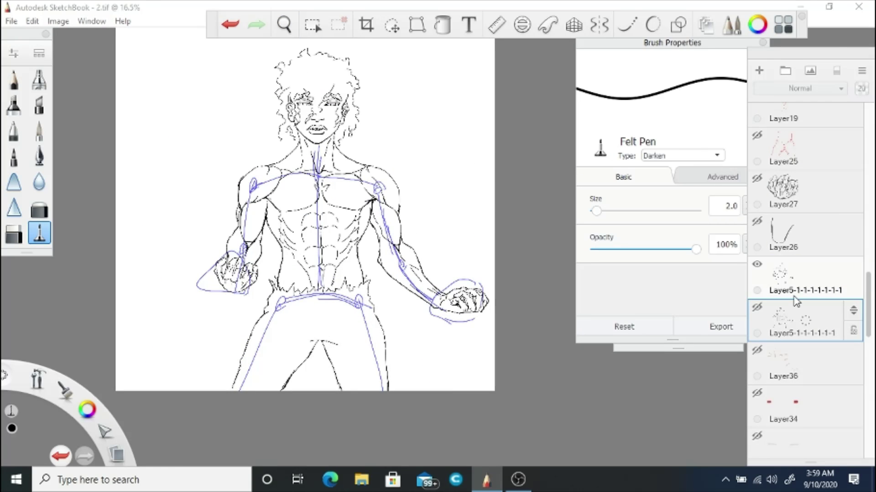
pyautogui.scroll(-7, 867, 337)
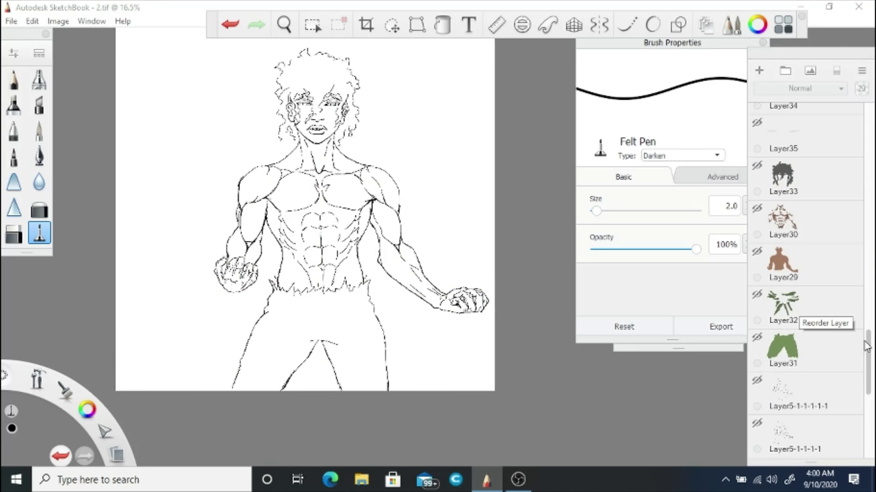
pyautogui.hotkey('ctrl', 's')
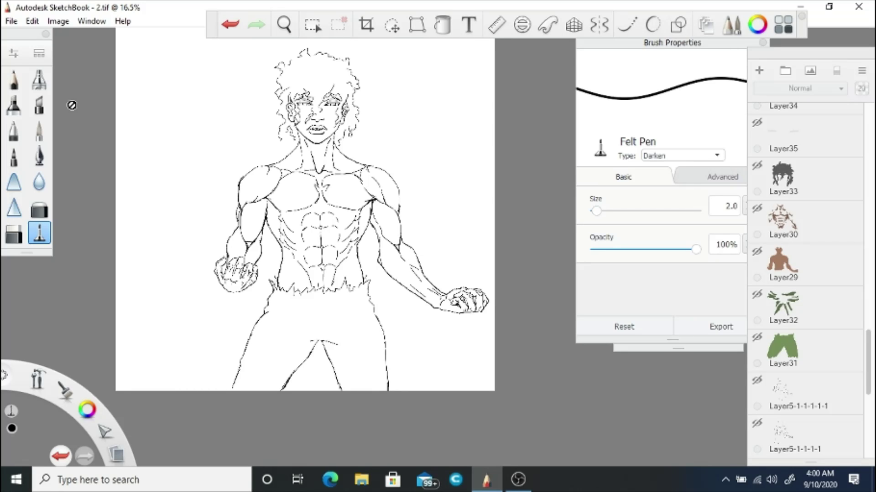
# - Ink the cloth folds of the trousers' waistband on both sides below the jagged edge
pyautogui.scroll(7, 802, 274)
pyautogui.moveTo(404, 235); pyautogui.dragTo(460, 216)
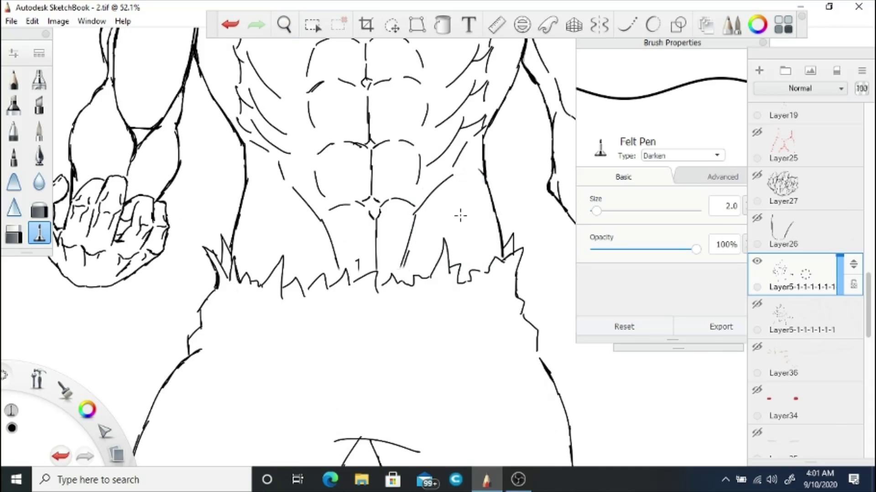
pyautogui.moveTo(363, 312); pyautogui.dragTo(353, 146)
pyautogui.moveTo(211, 150); pyautogui.dragTo(236, 165)
pyautogui.moveTo(498, 151); pyautogui.dragTo(465, 181)
pyautogui.moveTo(527, 206); pyautogui.dragTo(462, 214)
pyautogui.moveTo(192, 203); pyautogui.dragTo(242, 196)
pyautogui.moveTo(191, 188); pyautogui.dragTo(211, 186)
pyautogui.moveTo(231, 160); pyautogui.dragTo(308, 173)
pyautogui.moveTo(467, 163)
pyautogui.mouseDown()
pyautogui.moveTo(391, 177)
pyautogui.moveTo(413, 189)
pyautogui.mouseUp()
pyautogui.moveTo(471, 214); pyautogui.dragTo(417, 223)
pyautogui.moveTo(290, 194); pyautogui.dragTo(253, 196)
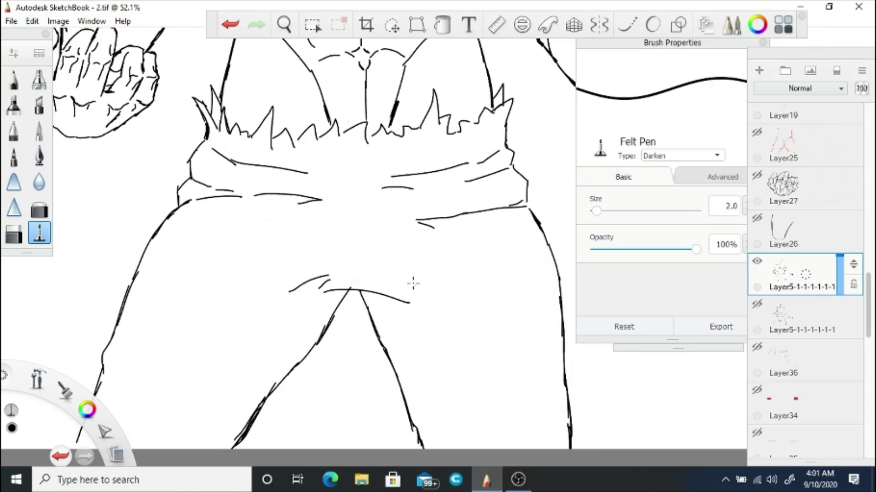
# - Ink creases around the crotch and across both upper thighs of the trousers
pyautogui.moveTo(391, 277); pyautogui.dragTo(430, 272)
pyautogui.moveTo(409, 303); pyautogui.dragTo(385, 295)
pyautogui.moveTo(287, 220); pyautogui.dragTo(323, 232)
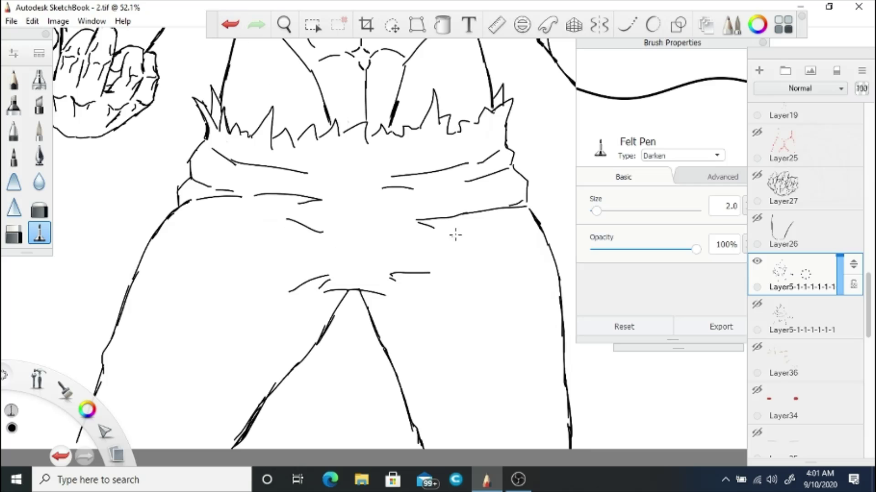
pyautogui.moveTo(178, 265); pyautogui.dragTo(283, 250)
pyautogui.moveTo(451, 259); pyautogui.dragTo(530, 276)
pyautogui.moveTo(399, 310); pyautogui.dragTo(414, 365)
pyautogui.moveTo(375, 302); pyautogui.dragTo(387, 339)
pyautogui.press('space')
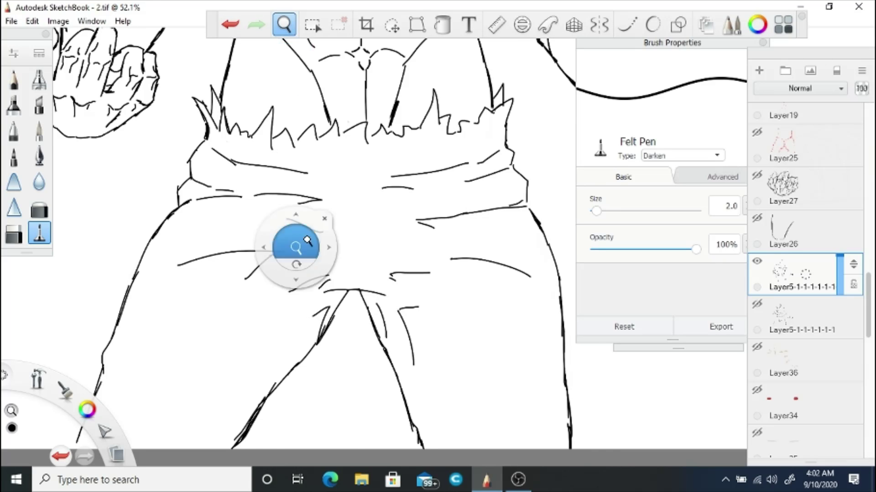
pyautogui.moveTo(307, 240); pyautogui.dragTo(347, 249)
# - Hide the body line art and close the gaps in the curly hair outline on Layer15 with the Felt Pen and Hard Eraser
pyautogui.scroll(3, 867, 207)
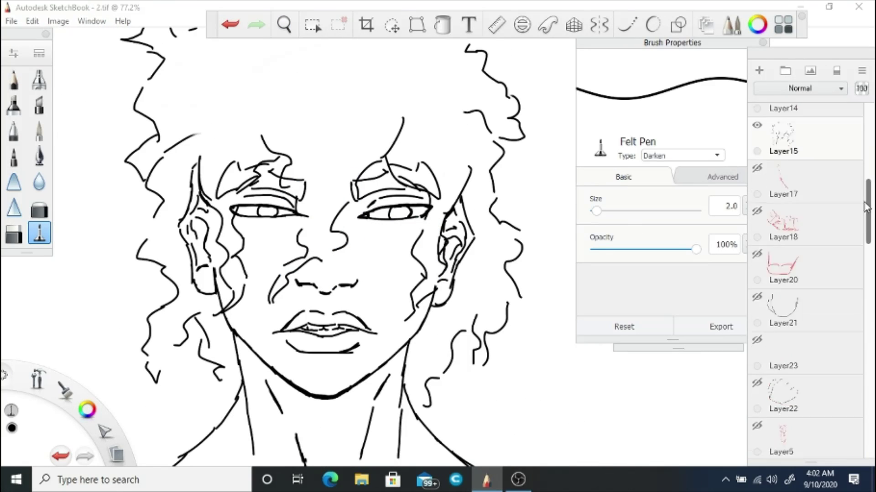
pyautogui.scroll(-5, 867, 207)
pyautogui.click(756, 338)
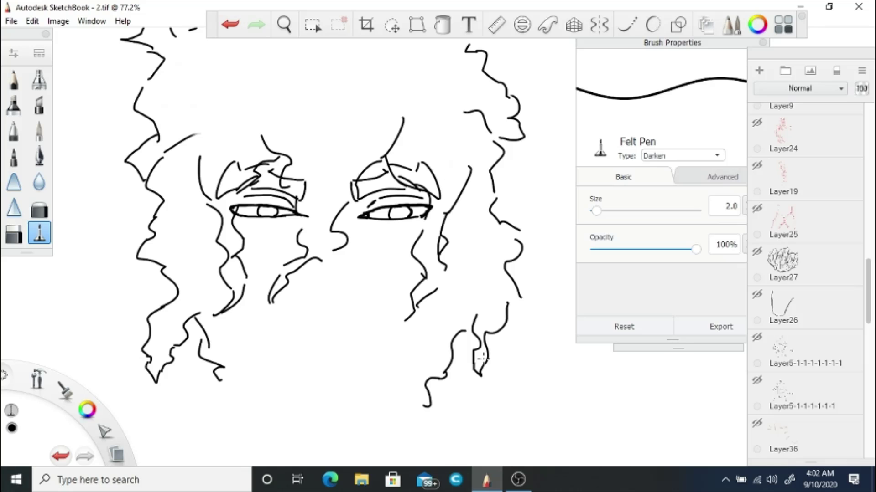
pyautogui.press('space')
pyautogui.moveTo(143, 200); pyautogui.dragTo(184, 286)
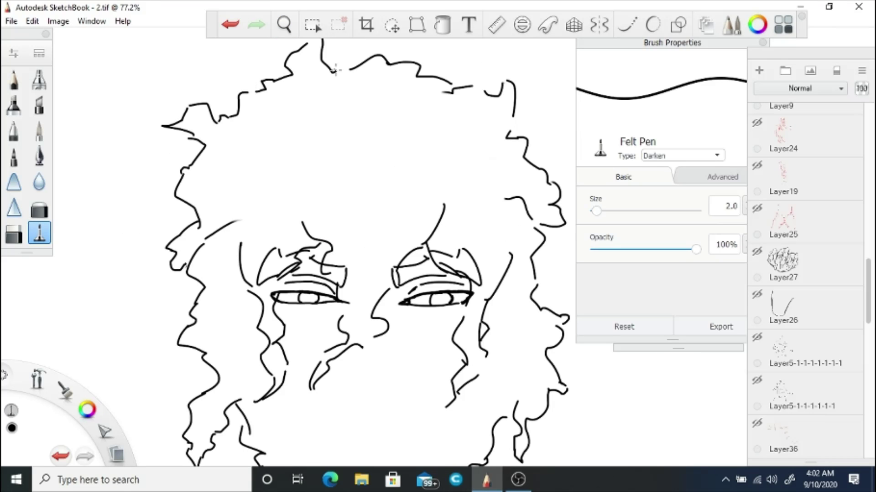
pyautogui.press('space')
pyautogui.moveTo(333, 121)
pyautogui.mouseDown()
pyautogui.moveTo(377, 186)
pyautogui.moveTo(420, 185)
pyautogui.mouseUp()
pyautogui.press('e')
pyautogui.press('e')
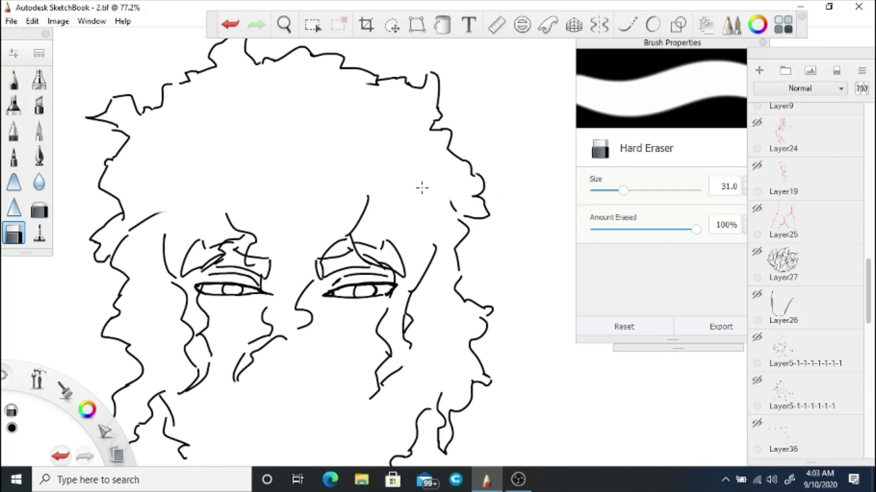
pyautogui.press('e')
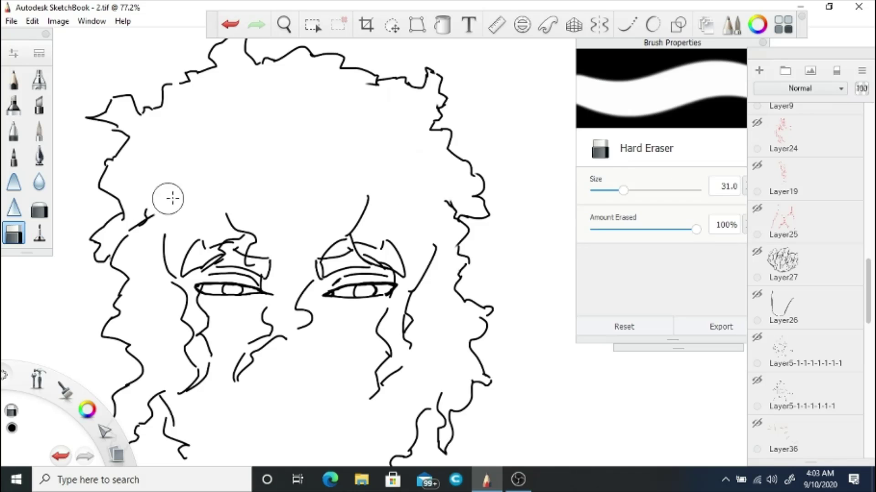
pyautogui.press('e')
pyautogui.press('space')
pyautogui.moveTo(399, 341); pyautogui.dragTo(410, 268)
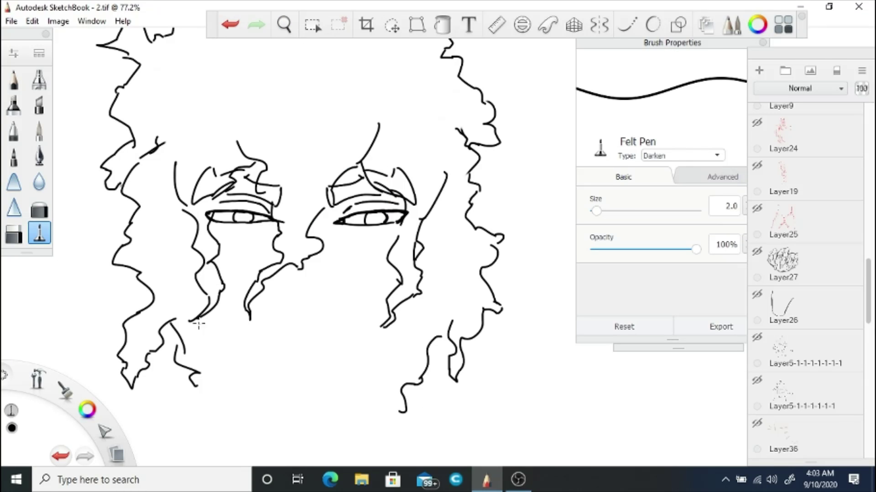
# - Hide Layer15 and redraw the inner corner of the left-hand eye on Layer12 with the eraser and Felt Pen
pyautogui.scroll(5, 821, 355)
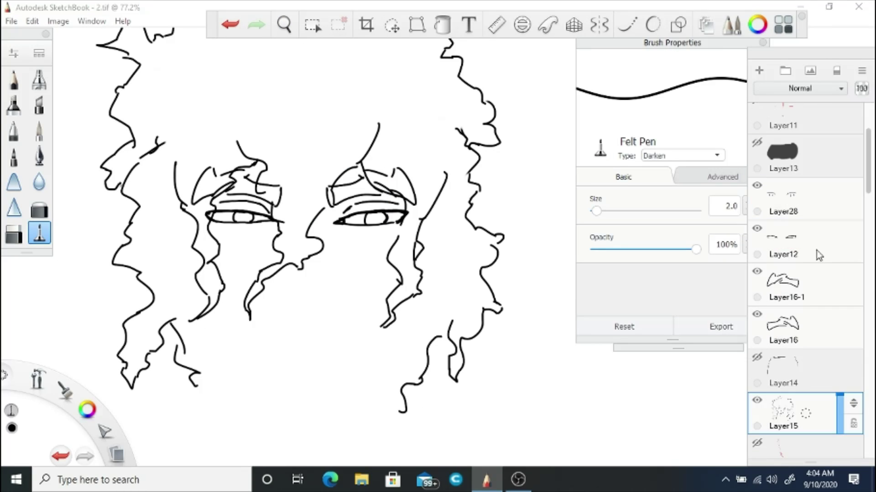
pyautogui.click(757, 401)
pyautogui.click(796, 230)
pyautogui.press('space')
pyautogui.moveTo(303, 82); pyautogui.dragTo(81, 272)
pyautogui.press('e')
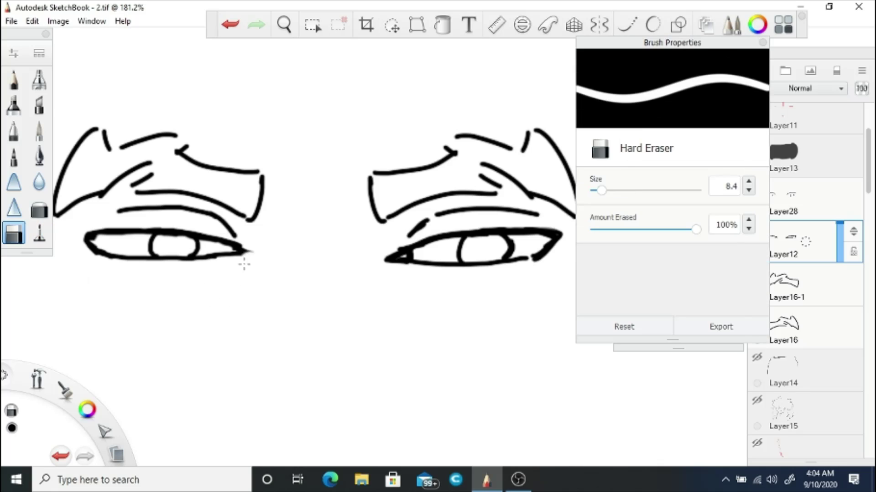
pyautogui.moveTo(248, 258)
pyautogui.mouseDown()
pyautogui.moveTo(214, 250)
pyautogui.moveTo(250, 257)
pyautogui.mouseUp()
pyautogui.press('e')
pyautogui.moveTo(196, 260); pyautogui.dragTo(251, 257)
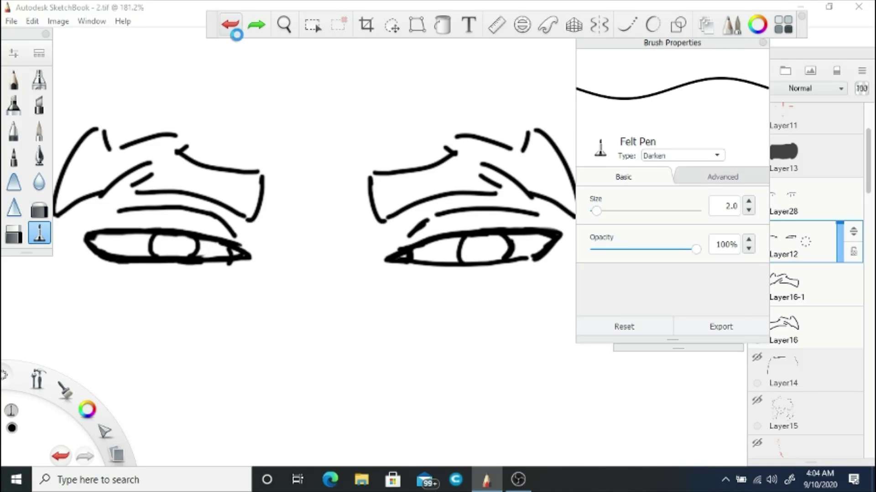
pyautogui.press('e')
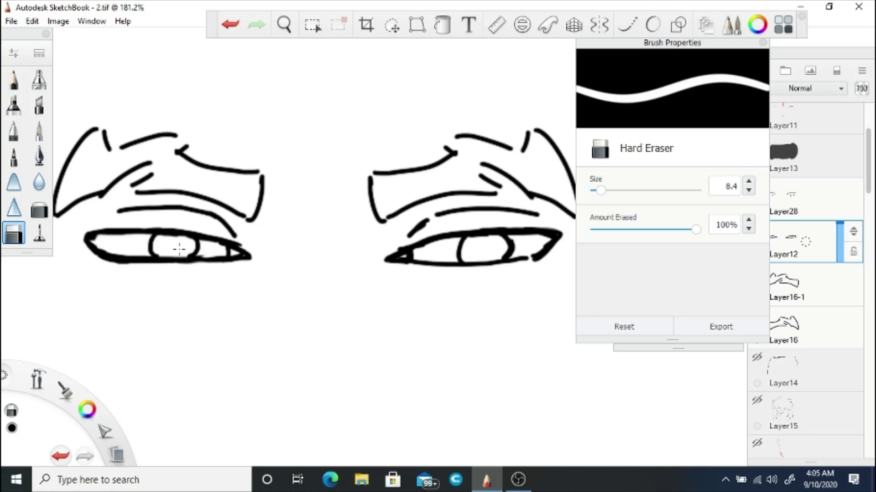
pyautogui.press('e')
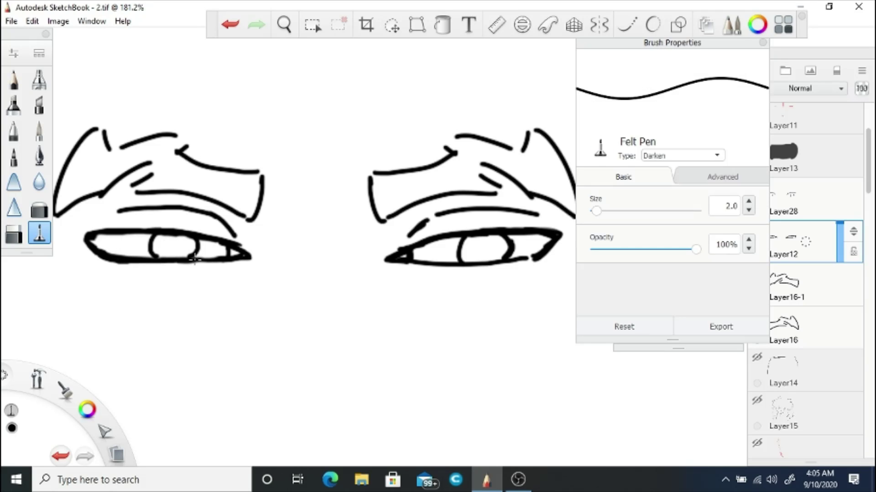
# - Refine the left-hand eye's inner corner into a sharp point on Layer12, using the Felt Pen and a 2.0 Hard Eraser
pyautogui.click(798, 200)
pyautogui.press('e')
pyautogui.click(803, 241)
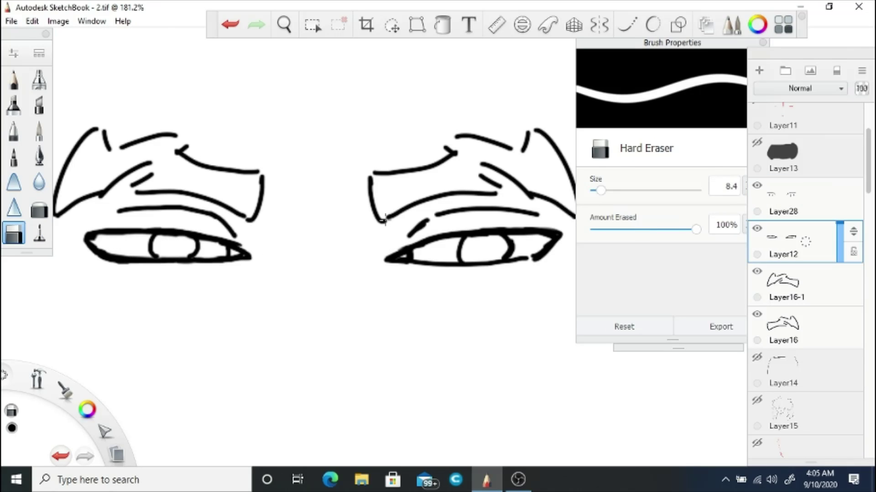
pyautogui.press('e')
pyautogui.scroll(-3, 288, 195)
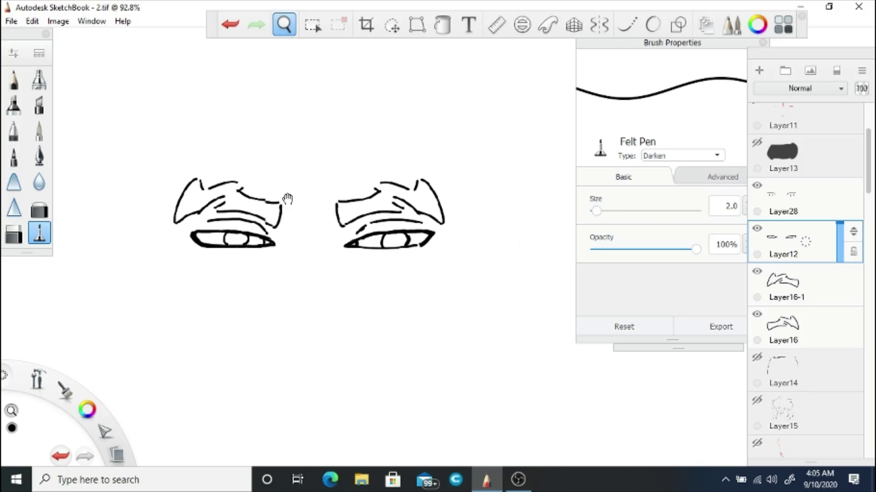
pyautogui.scroll(5, 352, 214)
pyautogui.moveTo(357, 337); pyautogui.dragTo(265, 248)
pyautogui.press('e')
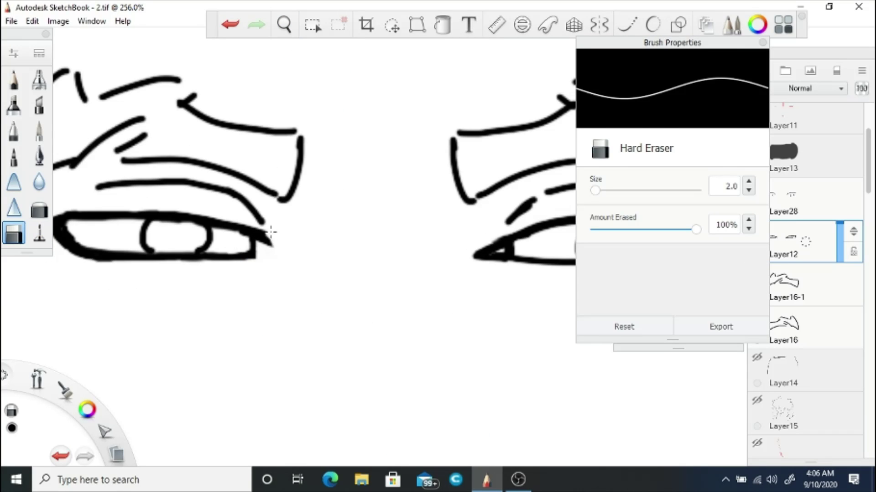
pyautogui.press('e')
pyautogui.moveTo(233, 258)
pyautogui.mouseDown()
pyautogui.moveTo(283, 259)
pyautogui.moveTo(246, 237)
pyautogui.mouseUp()
pyautogui.click(20, 236)
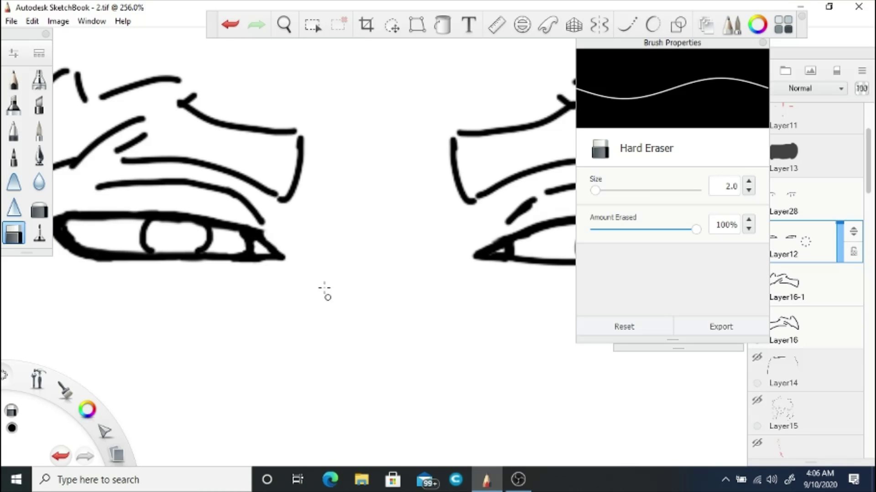
# - Save the drawing and show the hair layer and the body line-art layer again
pyautogui.scroll(-8, 324, 288)
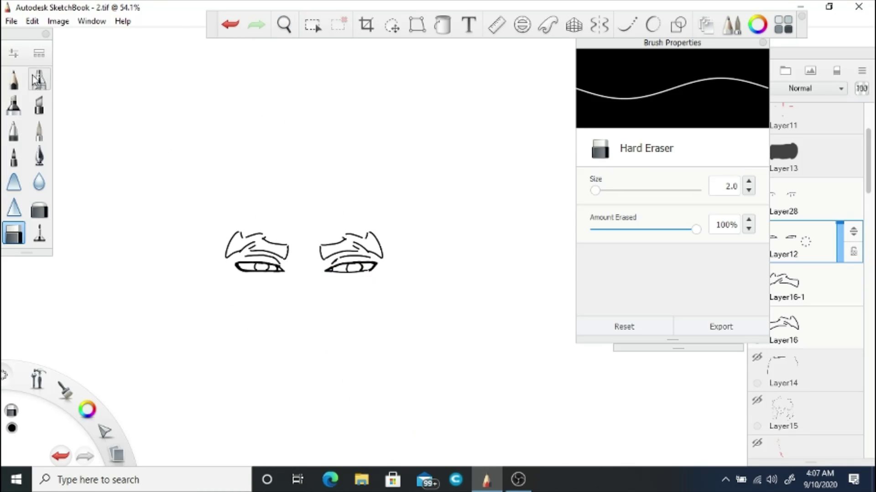
pyautogui.hotkey('ctrl', 's')
pyautogui.scroll(-5, 866, 241)
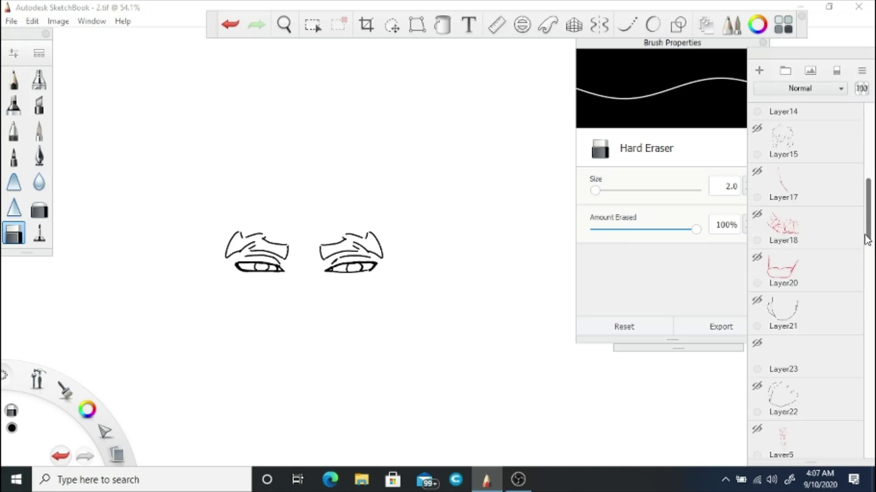
pyautogui.scroll(2, 864, 226)
pyautogui.scroll(-6, 862, 226)
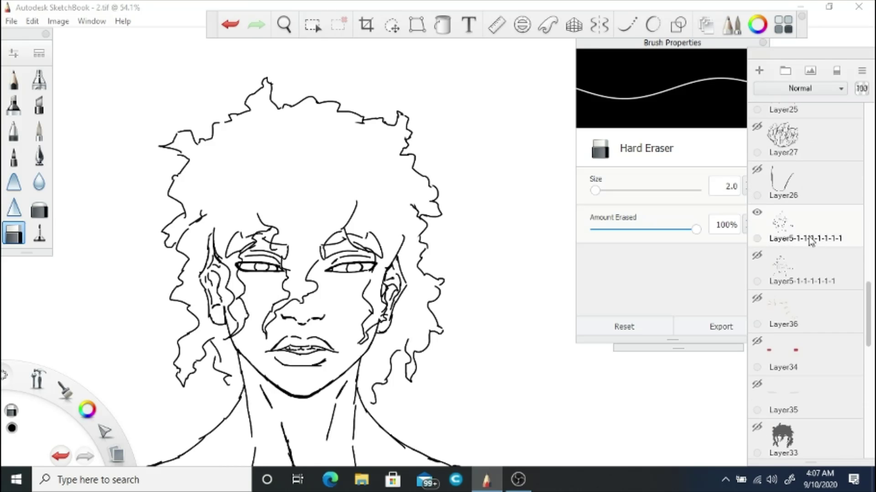
# - Lower the body line-art layer's opacity to 47% and erase its face and ear lines where they overlap the hair
pyautogui.scroll(5, 810, 241)
pyautogui.scroll(2, 406, 260)
pyautogui.press('e')
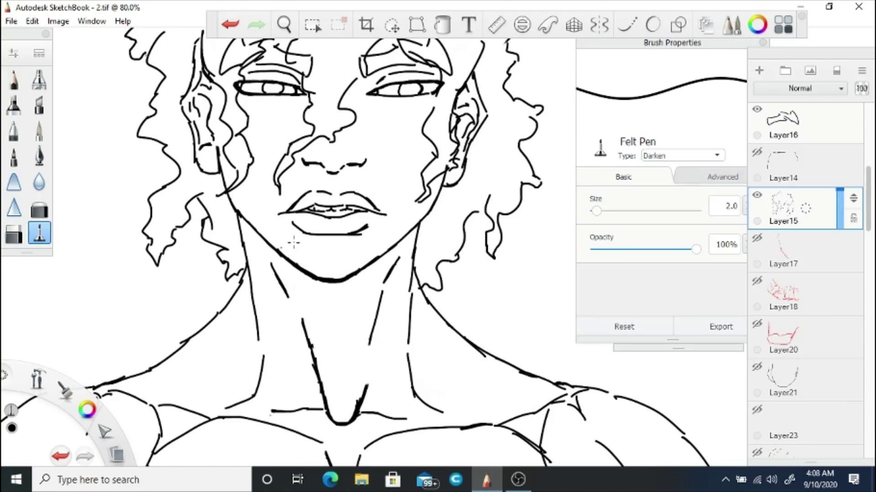
pyautogui.moveTo(293, 243); pyautogui.dragTo(294, 343)
pyautogui.click(756, 194)
pyautogui.click(756, 195)
pyautogui.scroll(-5, 810, 273)
pyautogui.click(794, 339)
pyautogui.press('e')
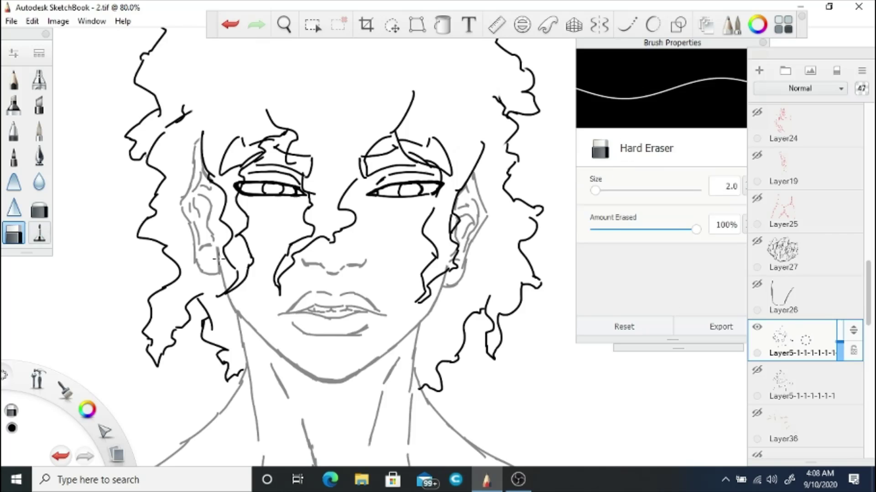
pyautogui.moveTo(218, 259); pyautogui.dragTo(443, 267)
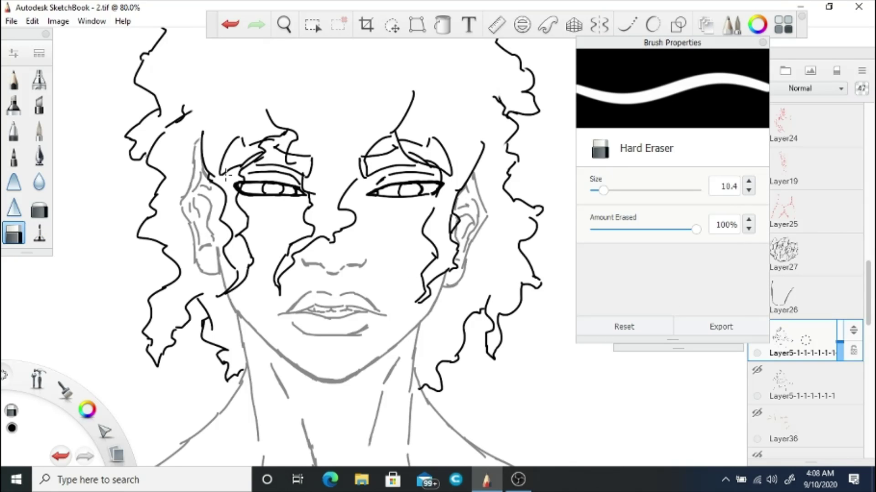
# - Hide Layer16-1 and erase the outer eyebrow lines of both eyes on Layer16 with a 10.4 Hard Eraser
pyautogui.scroll(5, 811, 228)
pyautogui.click(807, 191)
pyautogui.click(785, 230)
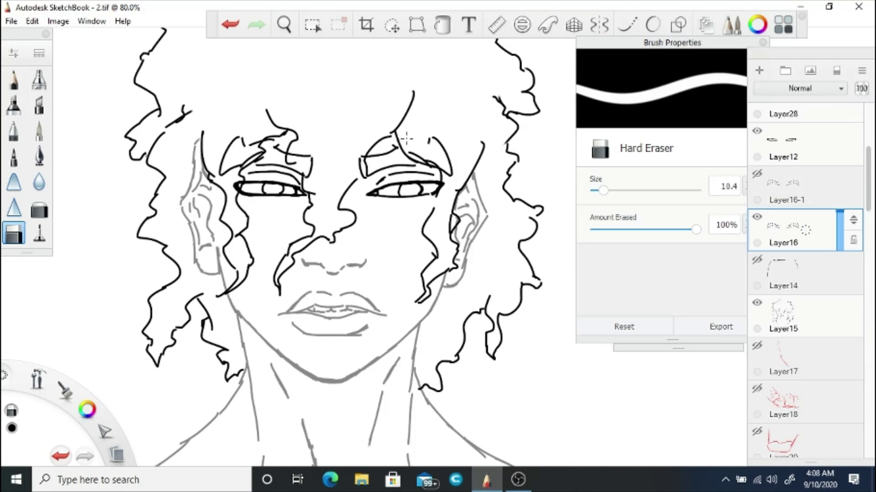
pyautogui.moveTo(225, 144); pyautogui.dragTo(232, 162)
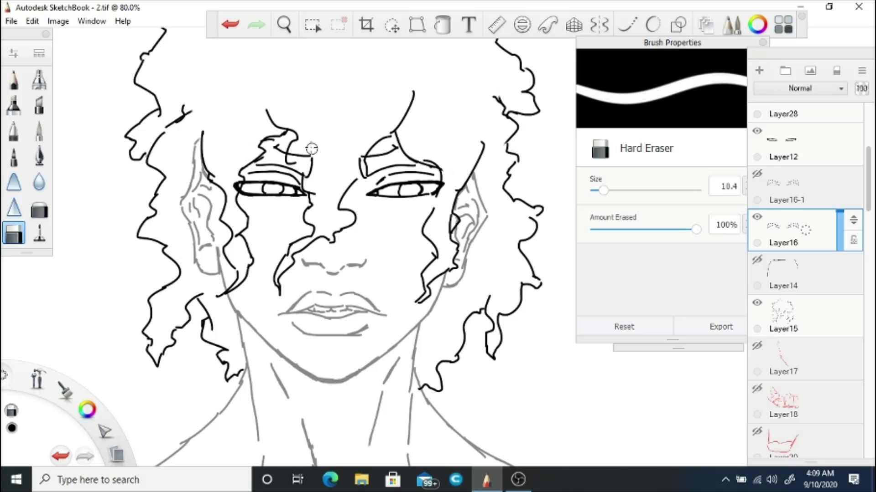
# - Raise the body line-art layer's opacity back to solid black
pyautogui.click(836, 319)
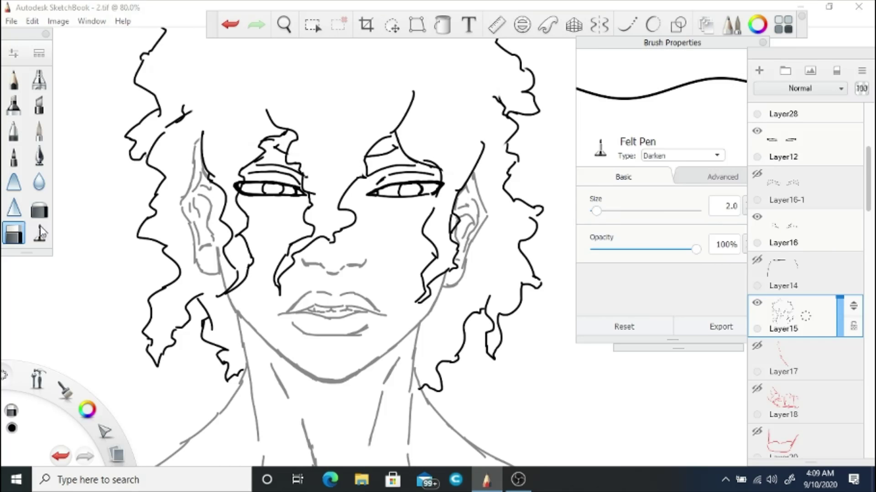
pyautogui.click(796, 273)
pyautogui.scroll(-10, 803, 273)
pyautogui.click(802, 283)
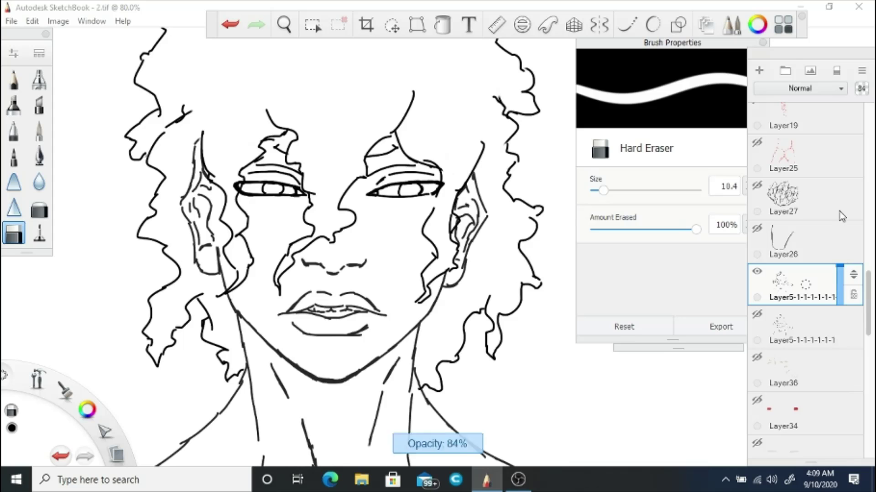
# - Trim the hair strand beside the right-hand temple on Layer15 with the Hard Eraser
pyautogui.scroll(-3, 478, 176)
pyautogui.scroll(3, 479, 176)
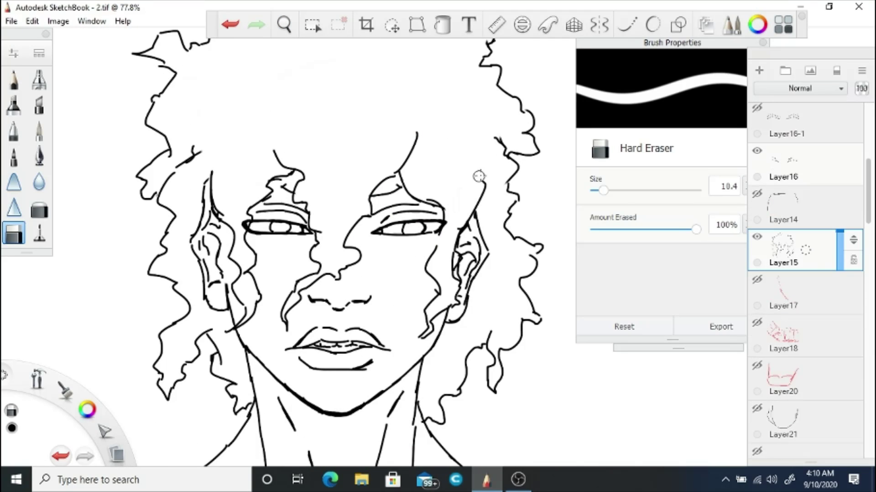
pyautogui.moveTo(478, 177); pyautogui.dragTo(474, 206)
pyautogui.press('e')
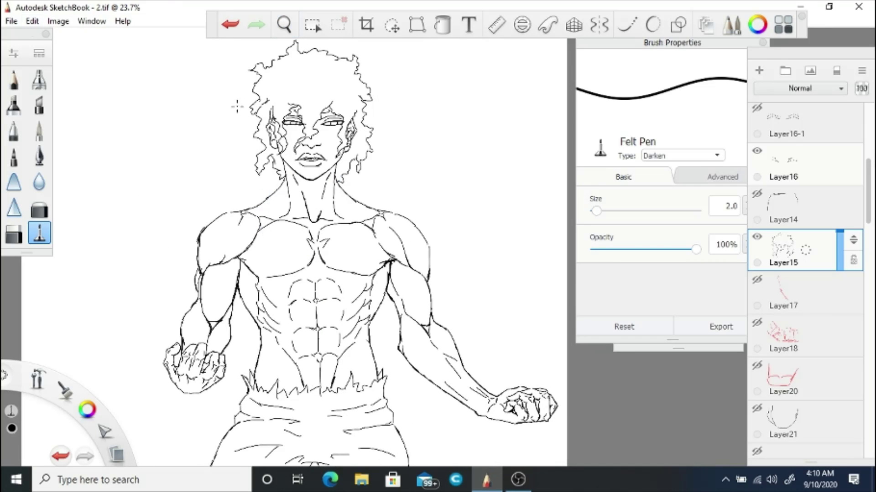
# - Delete the unused sketch layers below Layer15, from Layer17 through Layer8, and show Layer9 to check its content
pyautogui.click(810, 319)
pyautogui.moveTo(836, 262); pyautogui.dragTo(855, 263)
pyautogui.click(757, 280)
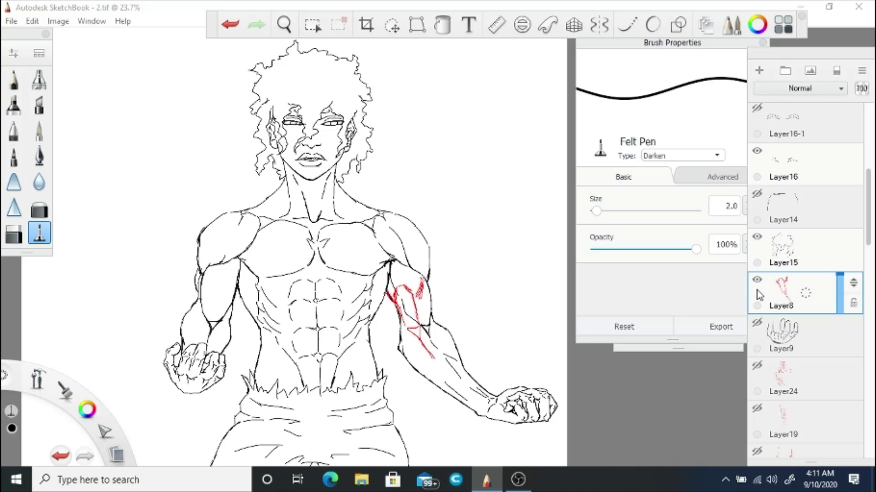
pyautogui.click(757, 280)
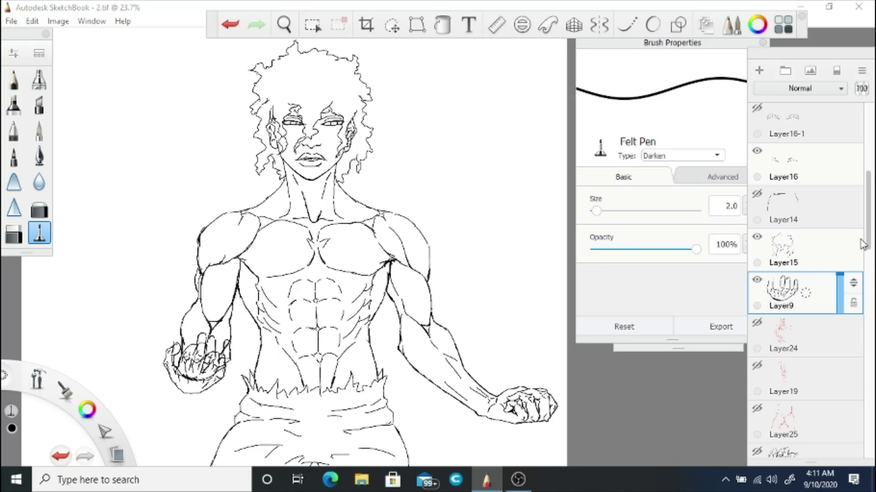
# - Delete the leftover sketch layers Layer9, Layer24, Layer19, Layer25, Layer27 and Layer26
pyautogui.click(757, 280)
pyautogui.click(827, 267)
pyautogui.click(758, 281)
pyautogui.click(757, 280)
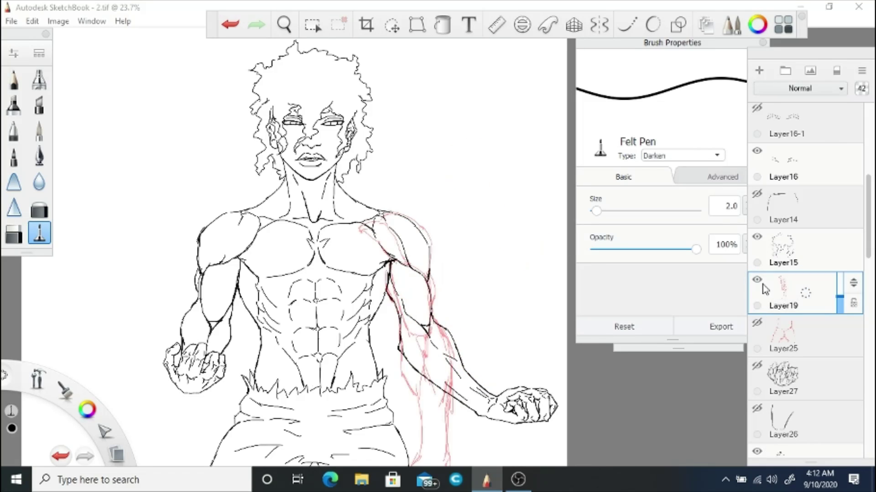
pyautogui.click(757, 280)
pyautogui.click(757, 280)
pyautogui.click(827, 268)
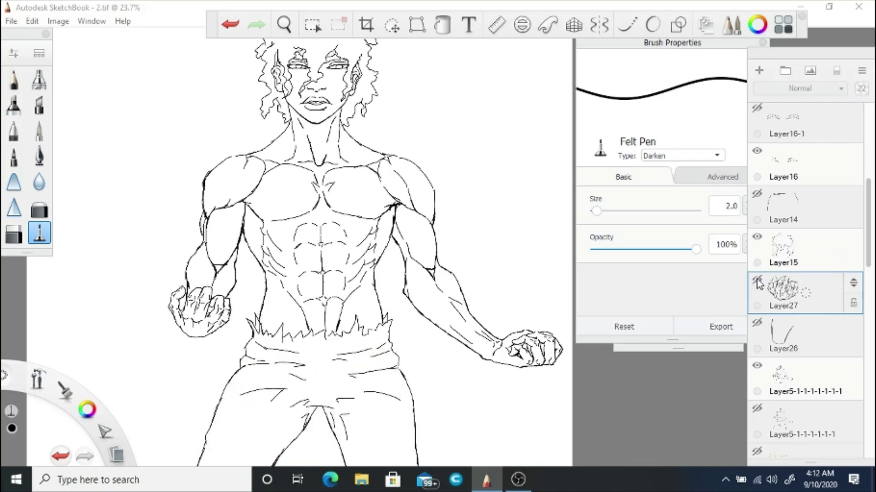
pyautogui.click(838, 261)
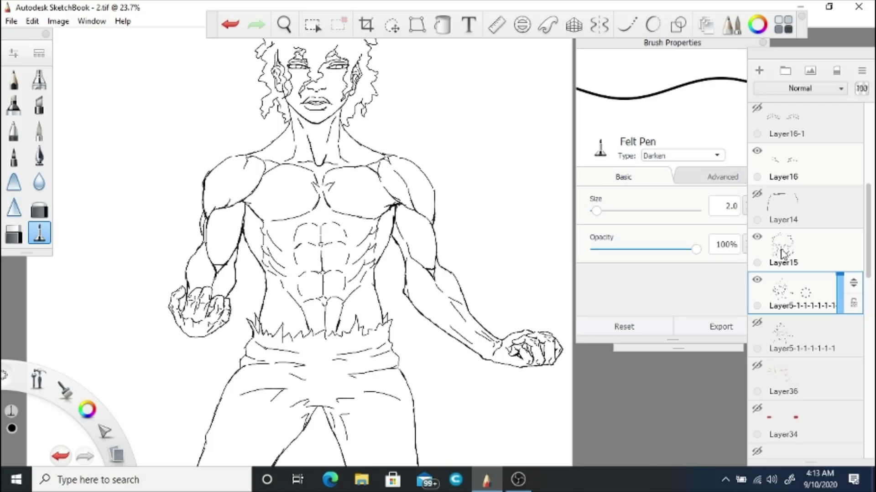
# - Select Layer15 and save a copy of the drawing as a TIFF file named 3
pyautogui.click(781, 253)
pyautogui.scroll(2, 781, 253)
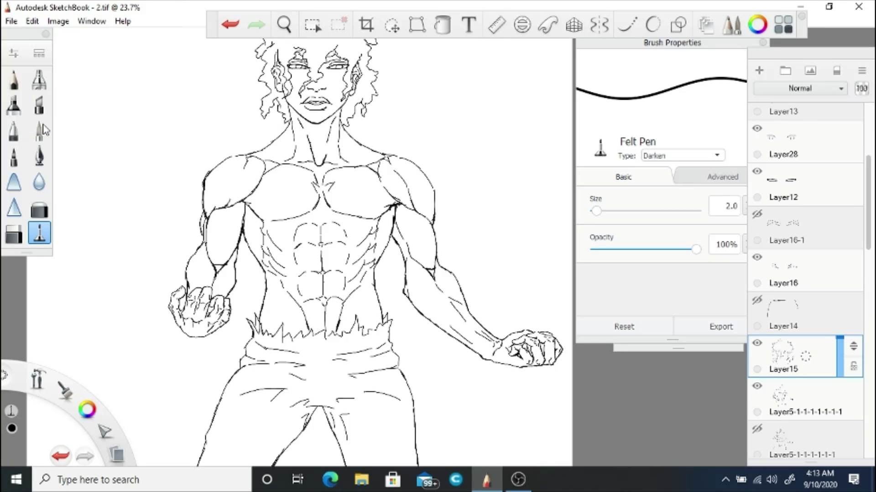
pyautogui.hotkey('ctrl', 'shift', 's')
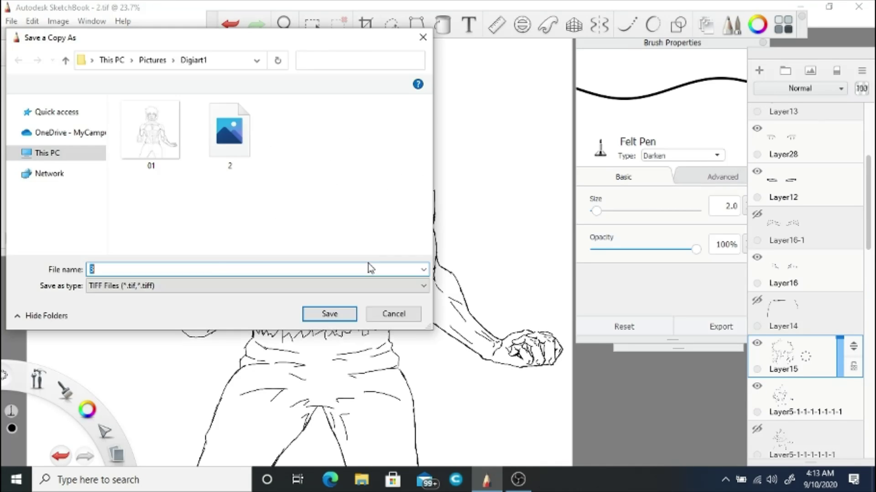
pyautogui.click(328, 313)
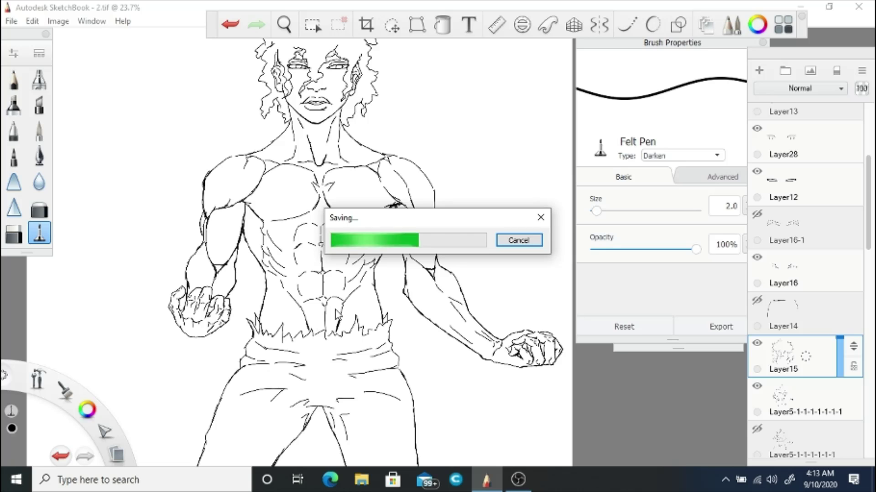
# - Merge Layer15, Layer16, Layer28 and Layer12 down into the main line-art layer, reordering the hidden layers that lie between them
pyautogui.hotkey('ctrl', 'e')
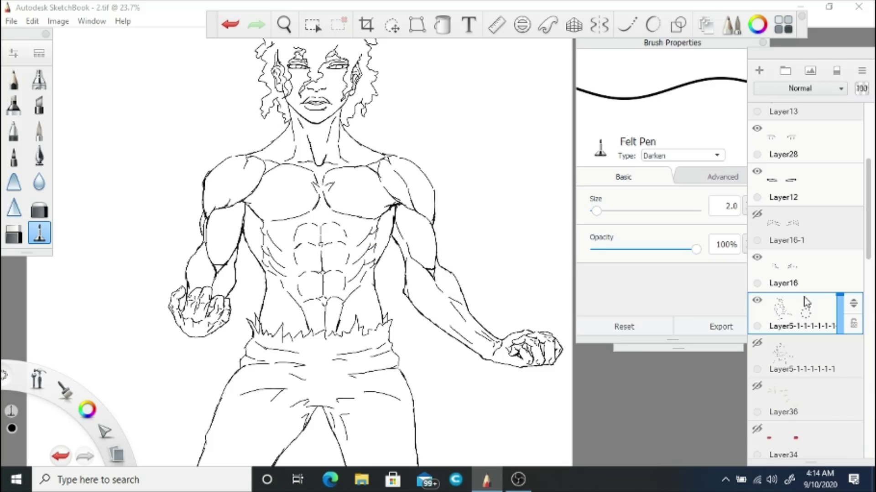
pyautogui.click(806, 283)
pyautogui.hotkey('ctrl', 'e')
pyautogui.moveTo(823, 259); pyautogui.dragTo(849, 230)
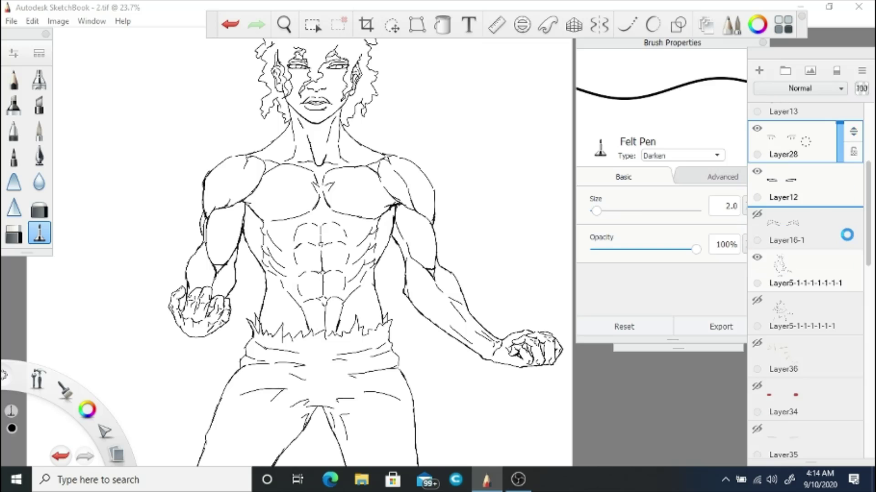
pyautogui.hotkey('ctrl', 'e')
pyautogui.click(775, 187)
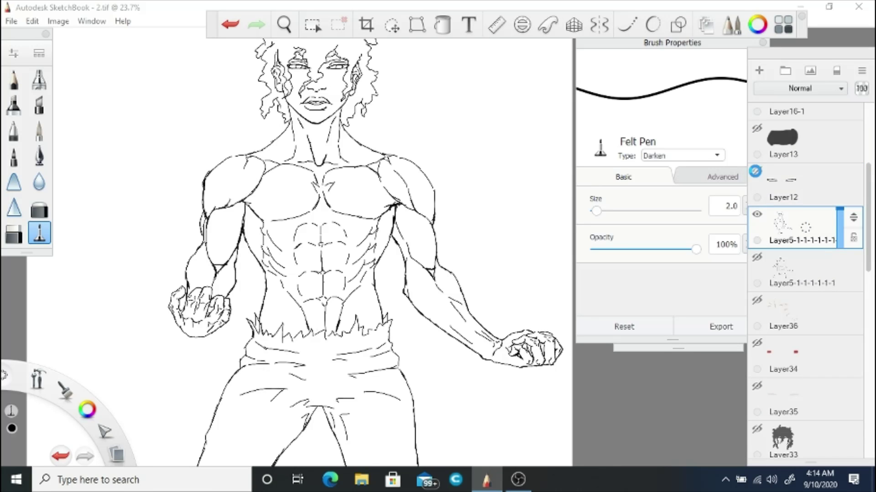
pyautogui.hotkey('ctrl', 'e')
# - Dot a pupil into each iris with the Felt Pen and save the drawing
pyautogui.click(284, 26)
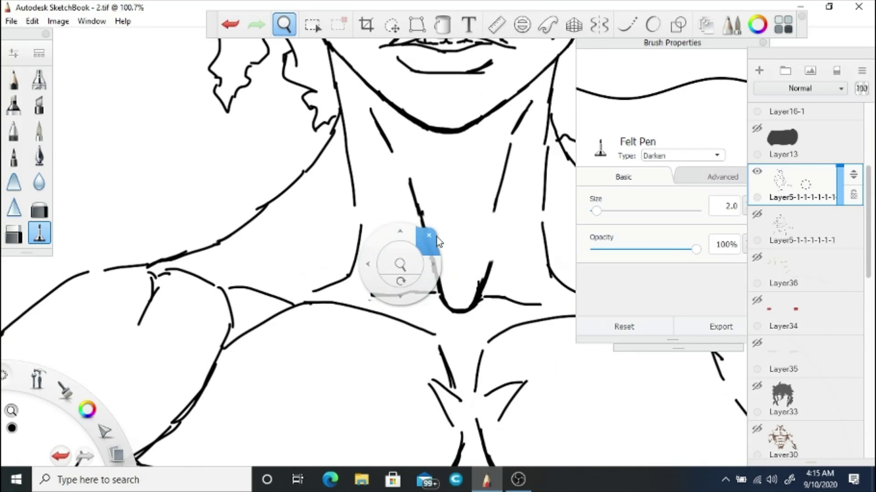
pyautogui.scroll(4, 383, 248)
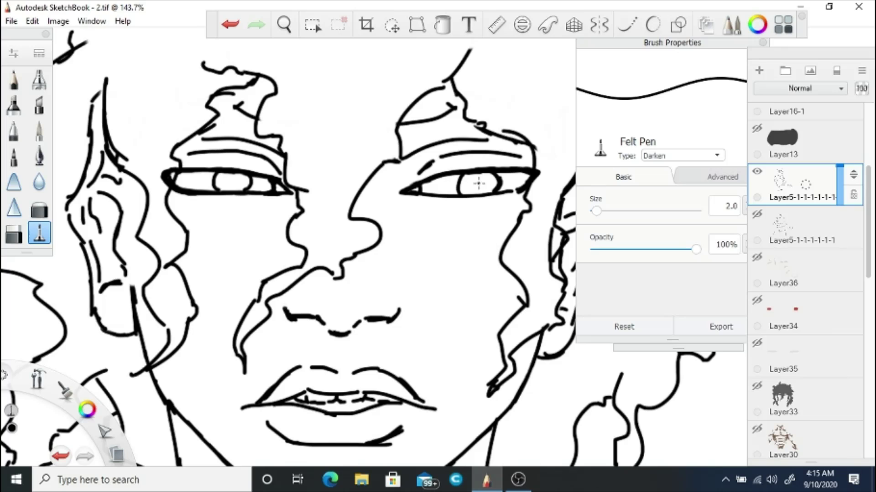
pyautogui.hotkey('ctrl', 'z')
pyautogui.click(233, 181)
pyautogui.scroll(-4, 328, 132)
pyautogui.hotkey('ctrl', 's')
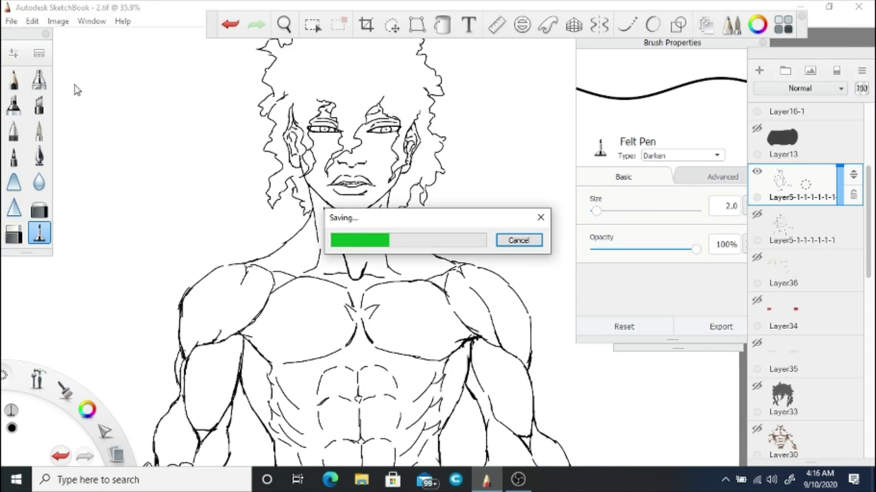
# - Add a new layer above the line art and ink scar-like marks across the nose, cheek and chin
pyautogui.hotkey('ctrl', 'l')
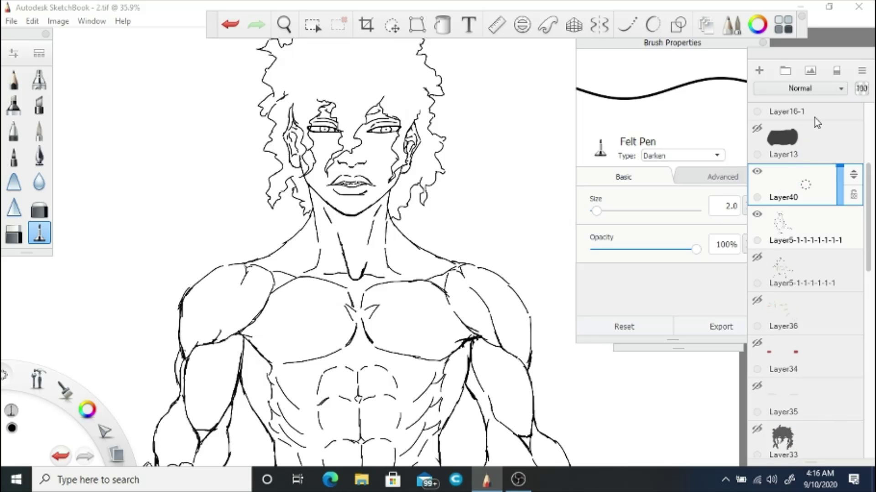
pyautogui.scroll(5, 347, 166)
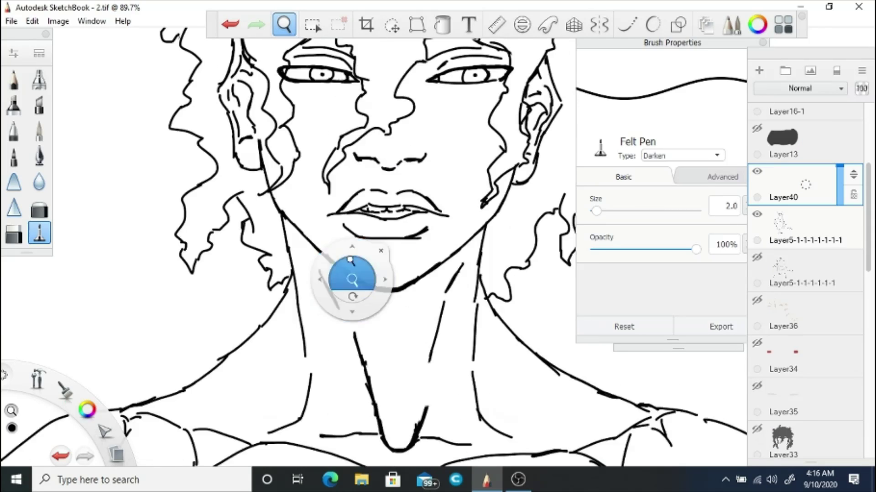
pyautogui.moveTo(348, 166); pyautogui.dragTo(477, 177)
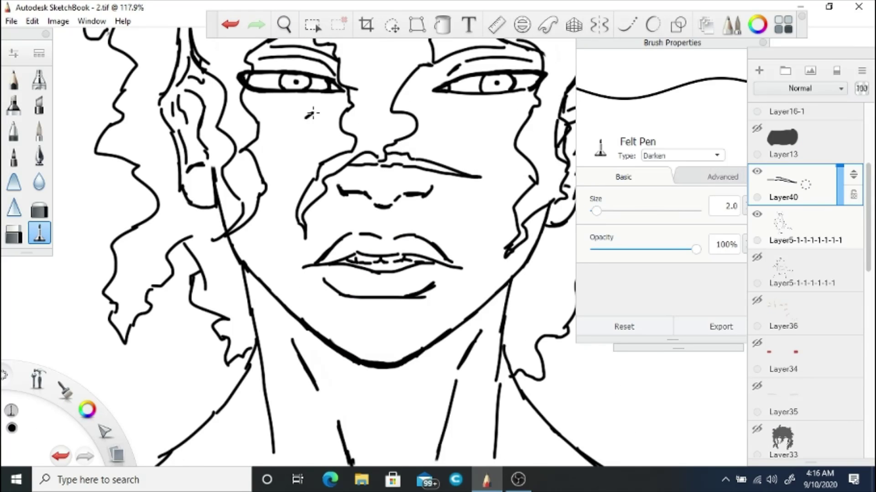
pyautogui.moveTo(313, 113); pyautogui.dragTo(292, 163)
pyautogui.moveTo(323, 282); pyautogui.dragTo(334, 296)
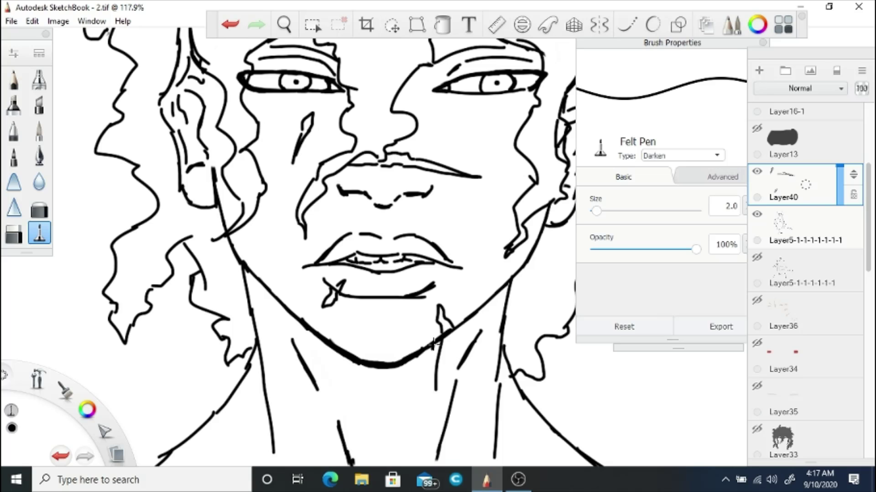
# - Ink scar-like outlines along the neck and onto the upper chest beside the raised-hand arm
pyautogui.moveTo(213, 182); pyautogui.dragTo(278, 291)
pyautogui.moveTo(337, 280)
pyautogui.mouseDown()
pyautogui.moveTo(333, 297)
pyautogui.moveTo(334, 193)
pyautogui.moveTo(435, 229)
pyautogui.moveTo(312, 192)
pyautogui.mouseUp()
pyautogui.moveTo(479, 243)
pyautogui.mouseDown()
pyautogui.moveTo(306, 231)
pyautogui.moveTo(461, 187)
pyautogui.mouseUp()
pyautogui.moveTo(292, 422)
pyautogui.mouseDown()
pyautogui.moveTo(287, 334)
pyautogui.moveTo(266, 407)
pyautogui.moveTo(367, 287)
pyautogui.moveTo(329, 429)
pyautogui.mouseUp()
pyautogui.moveTo(339, 211); pyautogui.dragTo(316, 282)
pyautogui.moveTo(205, 283); pyautogui.dragTo(370, 281)
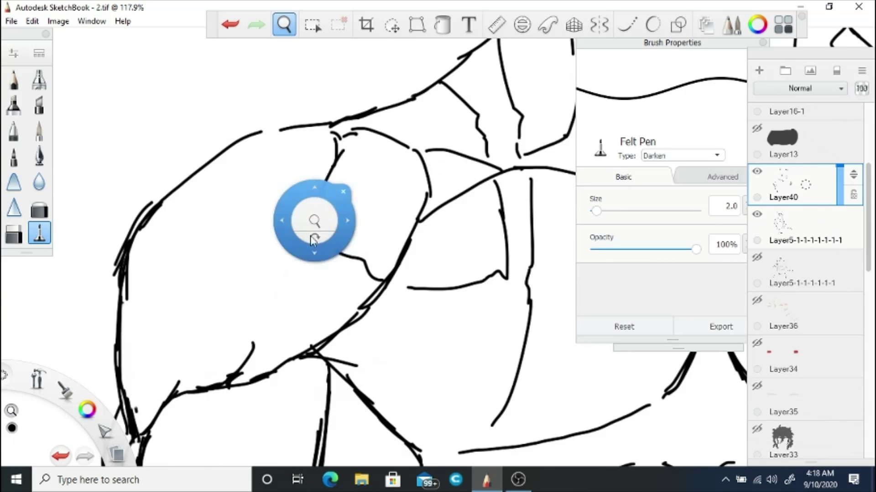
# - Ink jagged scar-like bands across the shoulder of the raised-hand arm and the adjoining pectoral
pyautogui.moveTo(256, 221); pyautogui.dragTo(341, 253)
pyautogui.moveTo(127, 237); pyautogui.dragTo(242, 276)
pyautogui.moveTo(262, 278); pyautogui.dragTo(506, 312)
pyautogui.moveTo(501, 321); pyautogui.dragTo(494, 403)
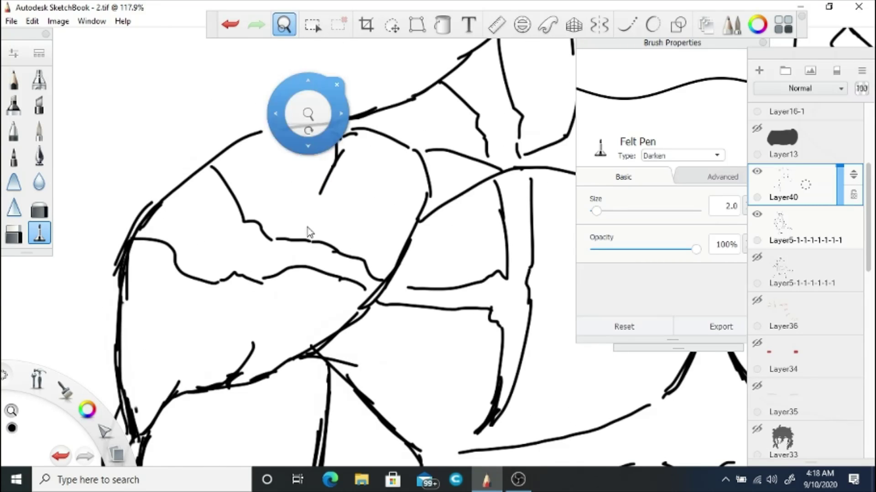
# - Ink a jagged patch on the opposite pectoral and a curved band across the outstretched upper arm
pyautogui.moveTo(307, 114); pyautogui.dragTo(426, 244)
pyautogui.moveTo(285, 253)
pyautogui.mouseDown()
pyautogui.moveTo(390, 218)
pyautogui.moveTo(429, 287)
pyautogui.mouseUp()
pyautogui.moveTo(333, 274); pyautogui.dragTo(374, 285)
pyautogui.moveTo(285, 253)
pyautogui.mouseDown()
pyautogui.moveTo(348, 190)
pyautogui.moveTo(392, 237)
pyautogui.moveTo(413, 240)
pyautogui.moveTo(513, 217)
pyautogui.mouseUp()
pyautogui.moveTo(433, 223); pyautogui.dragTo(379, 260)
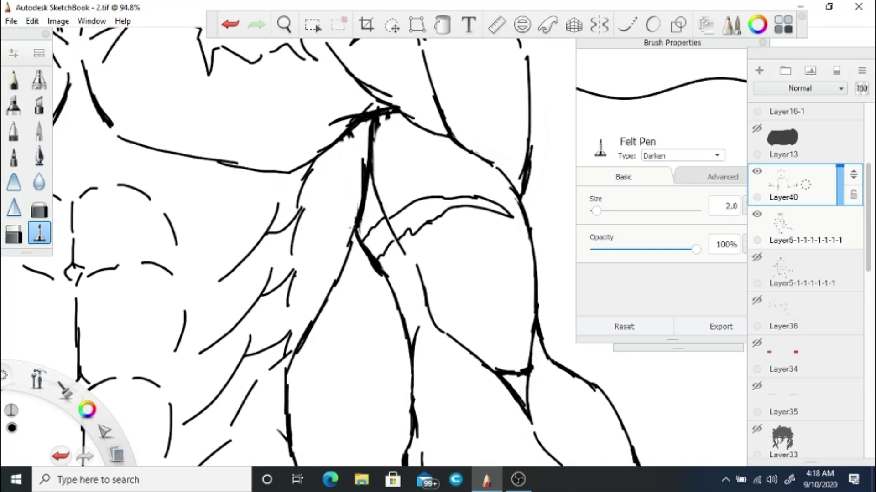
# - Ink scar-like marks around the elbow, forearm, wrist and clenched fist of the outstretched arm
pyautogui.moveTo(364, 169); pyautogui.dragTo(323, 190)
pyautogui.moveTo(420, 374); pyautogui.dragTo(348, 279)
pyautogui.moveTo(404, 238); pyautogui.dragTo(463, 196)
pyautogui.moveTo(317, 256)
pyautogui.mouseDown()
pyautogui.moveTo(381, 255)
pyautogui.moveTo(339, 349)
pyautogui.mouseUp()
pyautogui.moveTo(440, 241); pyautogui.dragTo(408, 250)
pyautogui.moveTo(407, 251)
pyautogui.mouseDown()
pyautogui.moveTo(397, 231)
pyautogui.moveTo(412, 237)
pyautogui.mouseUp()
pyautogui.moveTo(387, 238); pyautogui.dragTo(359, 265)
pyautogui.moveTo(392, 219); pyautogui.dragTo(424, 249)
pyautogui.moveTo(410, 246)
pyautogui.mouseDown()
pyautogui.moveTo(364, 328)
pyautogui.moveTo(351, 325)
pyautogui.mouseUp()
pyautogui.moveTo(372, 325); pyautogui.dragTo(389, 337)
pyautogui.moveTo(406, 230); pyautogui.dragTo(421, 257)
pyautogui.moveTo(451, 251)
pyautogui.mouseDown()
pyautogui.moveTo(458, 278)
pyautogui.moveTo(475, 287)
pyautogui.mouseUp()
pyautogui.moveTo(517, 292); pyautogui.dragTo(556, 304)
pyautogui.moveTo(421, 314); pyautogui.dragTo(463, 336)
pyautogui.moveTo(475, 231); pyautogui.dragTo(508, 265)
pyautogui.moveTo(345, 175); pyautogui.dragTo(250, 179)
# - Ink jagged scar-like marks across the waist and abdominal muscles
pyautogui.scroll(-3, 484, 301)
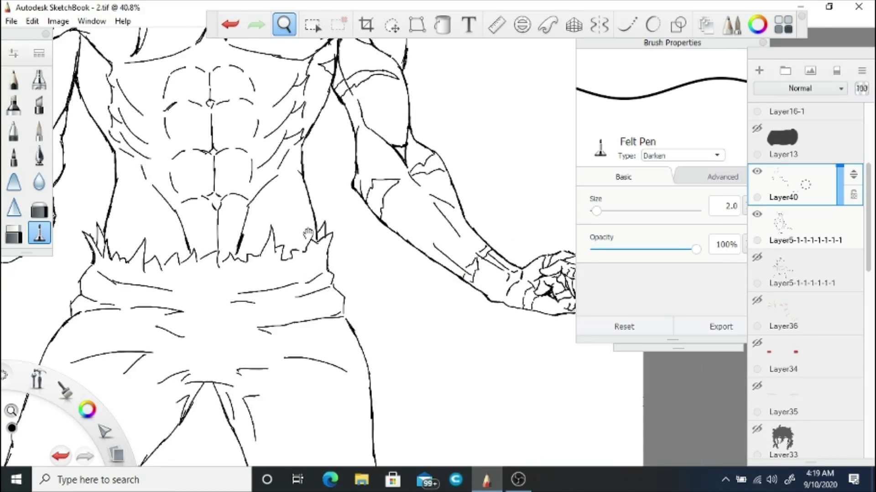
pyautogui.moveTo(320, 256); pyautogui.dragTo(459, 279)
pyautogui.moveTo(404, 276); pyautogui.dragTo(462, 310)
pyautogui.moveTo(207, 276); pyautogui.dragTo(257, 280)
pyautogui.moveTo(258, 283); pyautogui.dragTo(196, 300)
pyautogui.moveTo(321, 228)
pyautogui.mouseDown()
pyautogui.moveTo(287, 249)
pyautogui.moveTo(301, 240)
pyautogui.mouseUp()
pyautogui.moveTo(333, 172); pyautogui.dragTo(362, 152)
pyautogui.moveTo(356, 133); pyautogui.dragTo(374, 113)
pyautogui.moveTo(382, 109); pyautogui.dragTo(391, 85)
# - Ink scar-like marks on the raised-hand arm and crease lines across its palm and fingers
pyautogui.click(284, 24)
pyautogui.scroll(1, 328, 205)
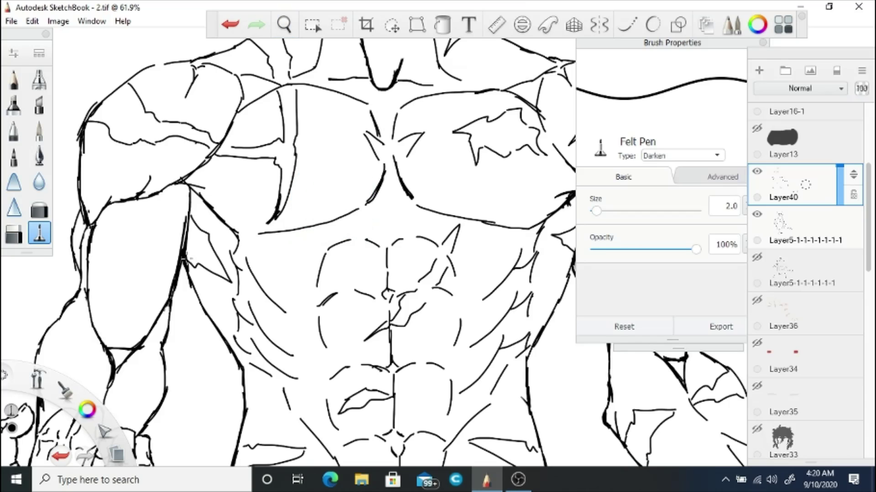
pyautogui.moveTo(173, 282); pyautogui.dragTo(393, 228)
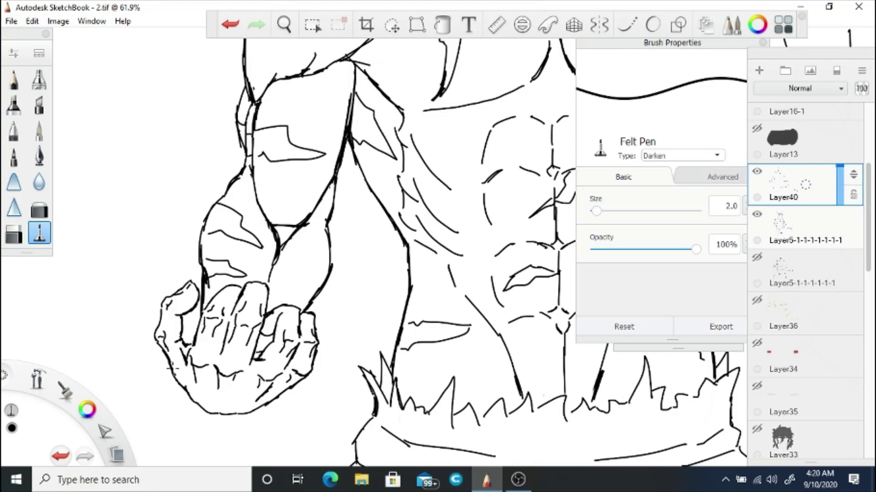
pyautogui.moveTo(268, 388); pyautogui.dragTo(288, 391)
pyautogui.moveTo(205, 382); pyautogui.dragTo(255, 393)
pyautogui.moveTo(199, 342); pyautogui.dragTo(222, 350)
pyautogui.moveTo(227, 321); pyautogui.dragTo(262, 314)
pyautogui.moveTo(228, 334); pyautogui.dragTo(260, 330)
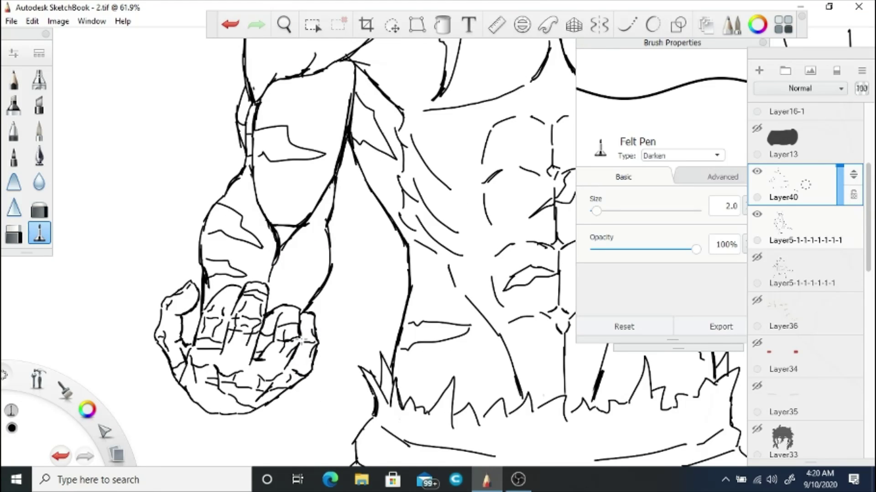
# - Hide the scar-mark layer Layer40 and try out a duplicate of the main line-art layer
pyautogui.scroll(-3, 305, 218)
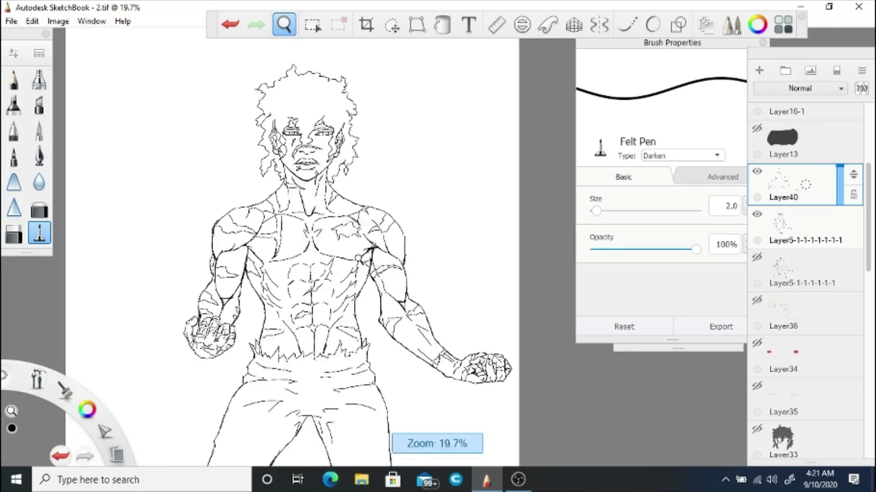
pyautogui.scroll(3, 386, 249)
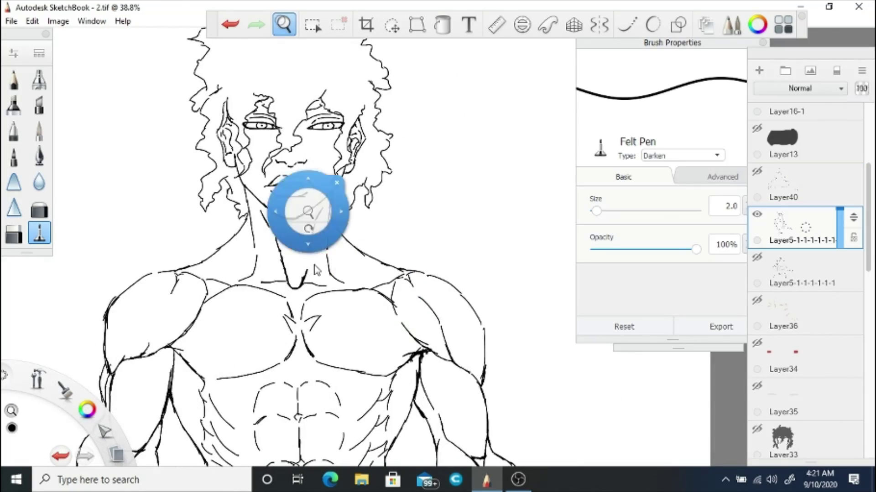
pyautogui.scroll(-5, 308, 211)
pyautogui.scroll(4, 314, 187)
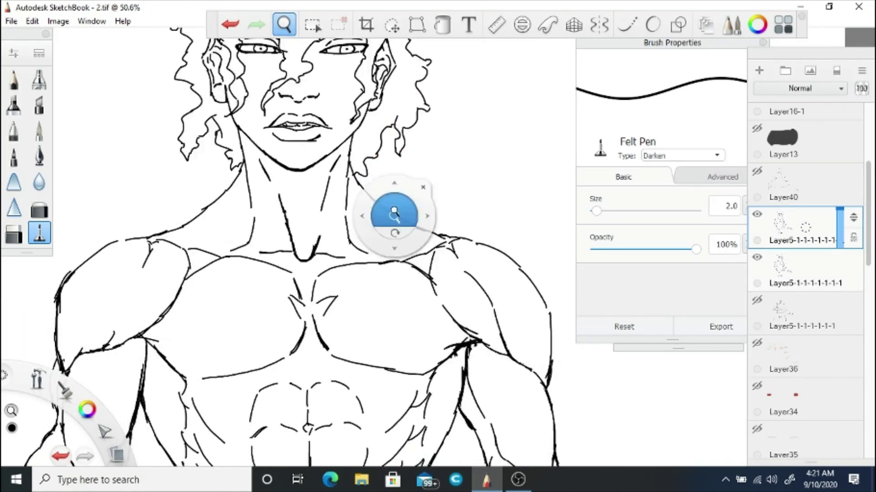
pyautogui.scroll(-2, 391, 211)
pyautogui.scroll(3, 390, 185)
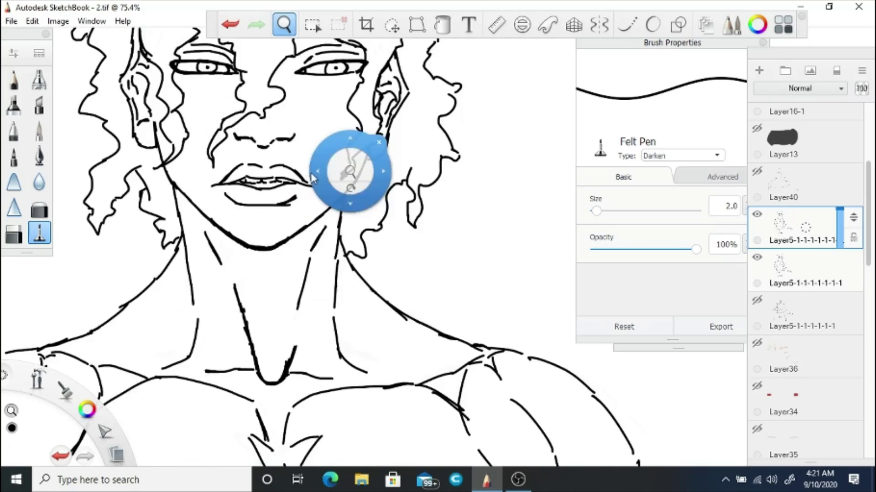
pyautogui.scroll(-4, 254, 274)
pyautogui.moveTo(807, 258); pyautogui.dragTo(782, 80)
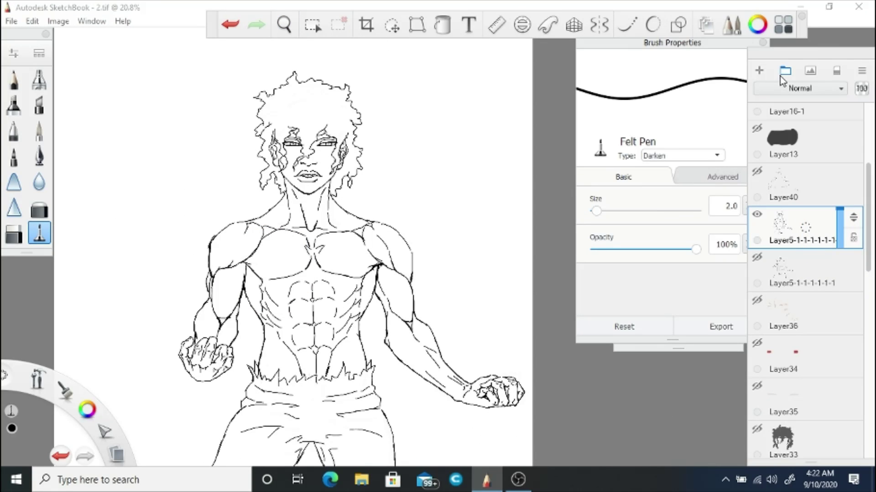
# - Preview the skin base and skin shading layers with the line art, and hide them again
pyautogui.click(757, 171)
pyautogui.scroll(-4, 775, 273)
pyautogui.click(757, 312)
pyautogui.click(757, 269)
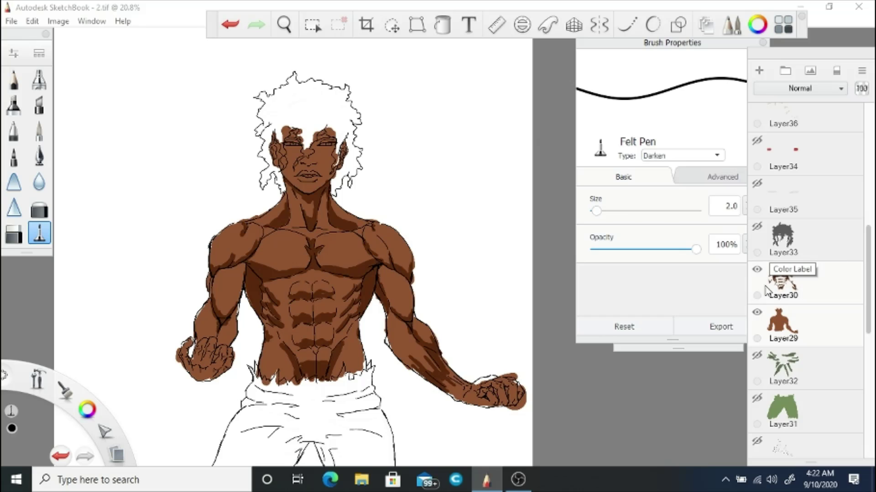
pyautogui.scroll(-3, 776, 287)
pyautogui.click(757, 190)
pyautogui.click(756, 190)
pyautogui.click(757, 109)
pyautogui.scroll(2, 775, 183)
pyautogui.click(757, 208)
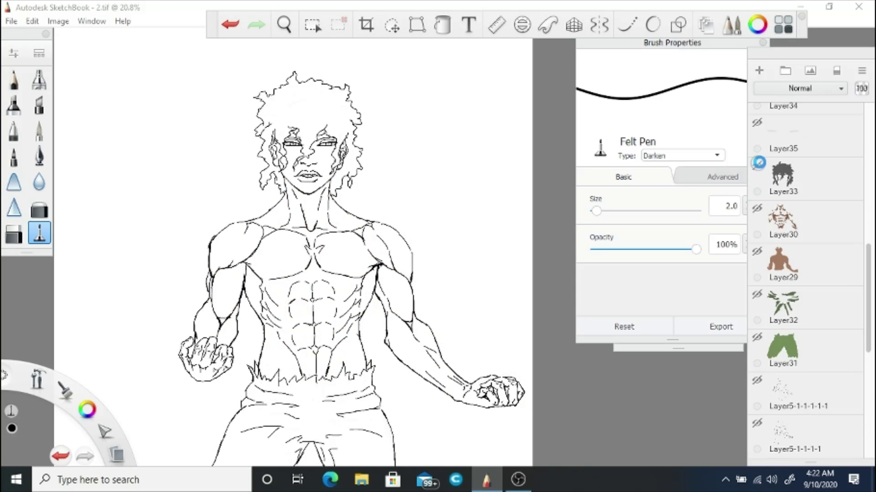
# - Show the hair layer Layer33 and fill the gaps along the fringe and upper hair outline with dark grey ink
pyautogui.click(758, 162)
pyautogui.scroll(5, 310, 159)
pyautogui.click(40, 155)
pyautogui.click(87, 409)
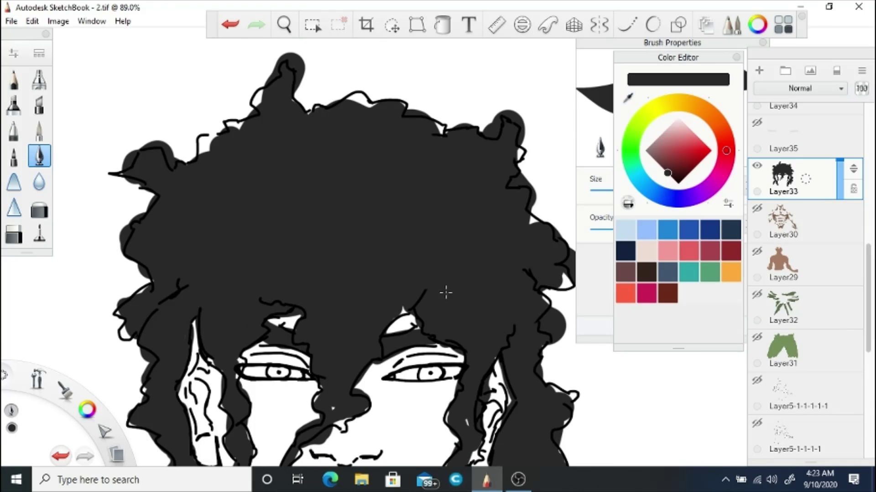
pyautogui.moveTo(320, 382); pyautogui.dragTo(358, 406)
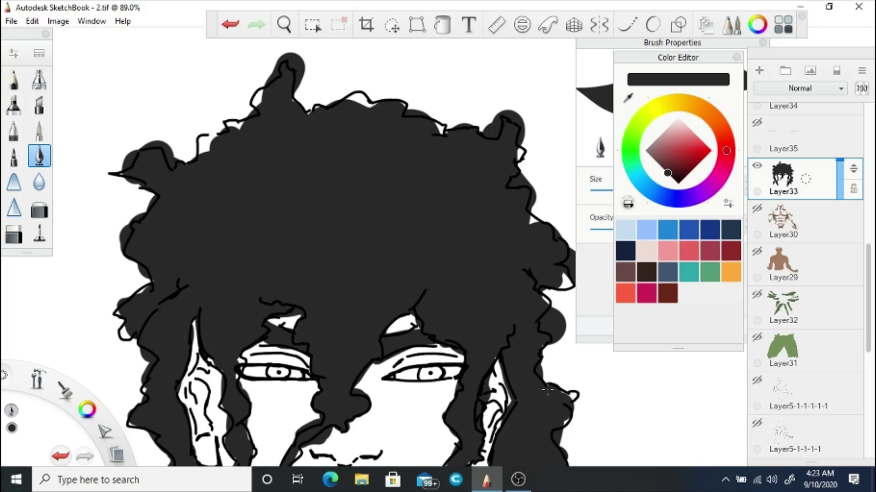
pyautogui.moveTo(547, 303); pyautogui.dragTo(536, 218)
pyautogui.moveTo(143, 285); pyautogui.dragTo(143, 392)
pyautogui.moveTo(204, 154)
pyautogui.mouseDown()
pyautogui.moveTo(237, 119)
pyautogui.moveTo(343, 101)
pyautogui.moveTo(519, 155)
pyautogui.mouseUp()
# - Fill the remaining gaps in the curls along both sides of the head and neck with dark grey ink
pyautogui.press('space')
pyautogui.moveTo(414, 333); pyautogui.dragTo(363, 201)
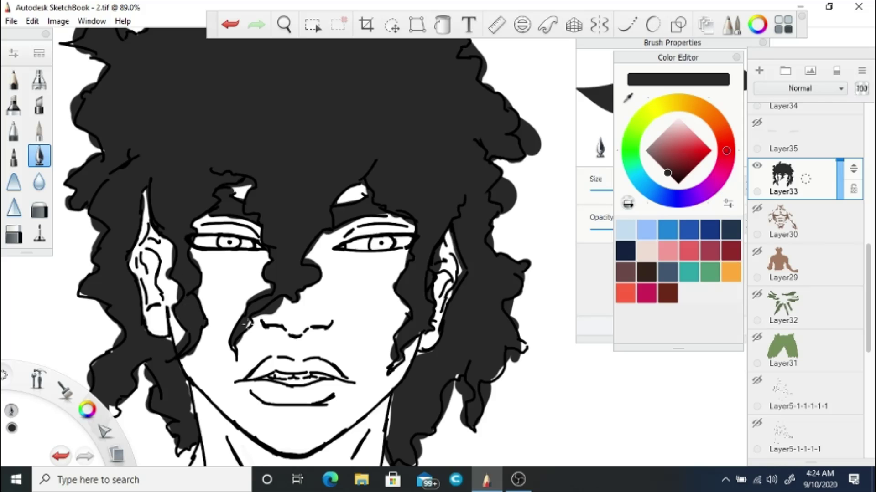
pyautogui.moveTo(417, 356); pyautogui.dragTo(511, 332)
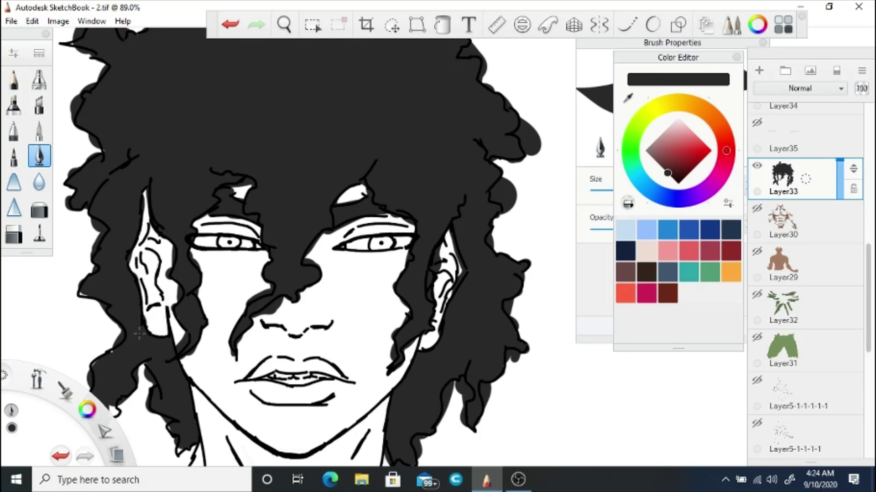
pyautogui.press('space')
pyautogui.moveTo(182, 452); pyautogui.dragTo(208, 297)
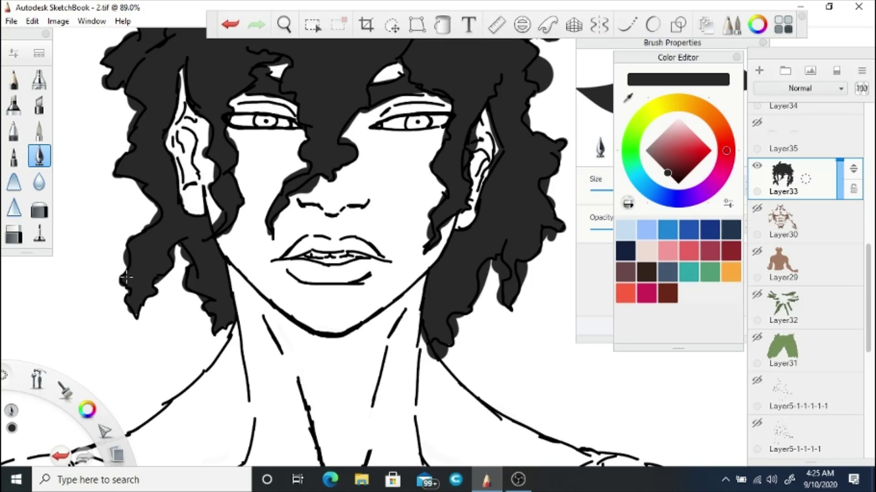
# - Erase the dark grey overflow outside the lower curls and side locks of the hair
pyautogui.press('e')
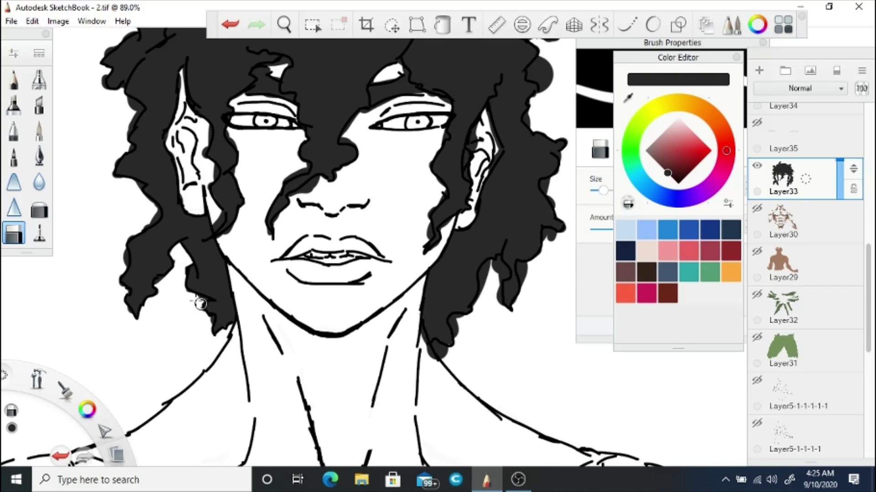
pyautogui.press('e')
pyautogui.press('e')
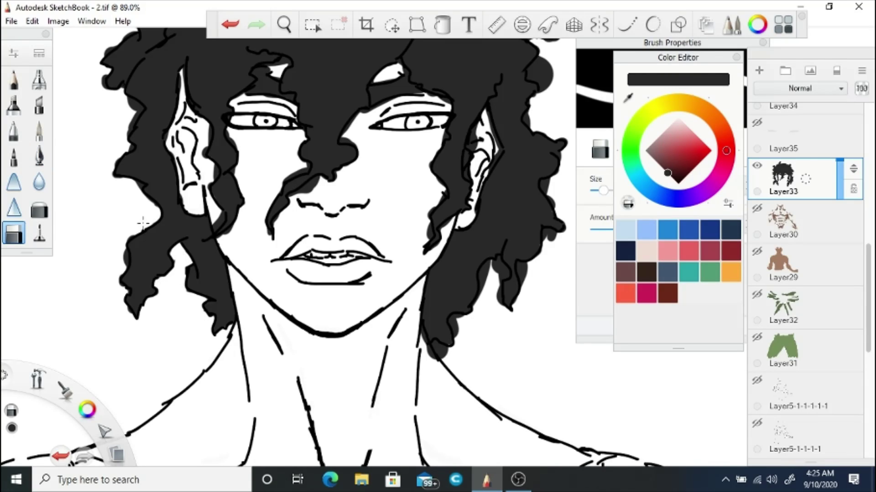
pyautogui.press('e')
pyautogui.press('e')
pyautogui.moveTo(429, 355)
pyautogui.mouseDown()
pyautogui.moveTo(487, 274)
pyautogui.moveTo(529, 266)
pyautogui.mouseUp()
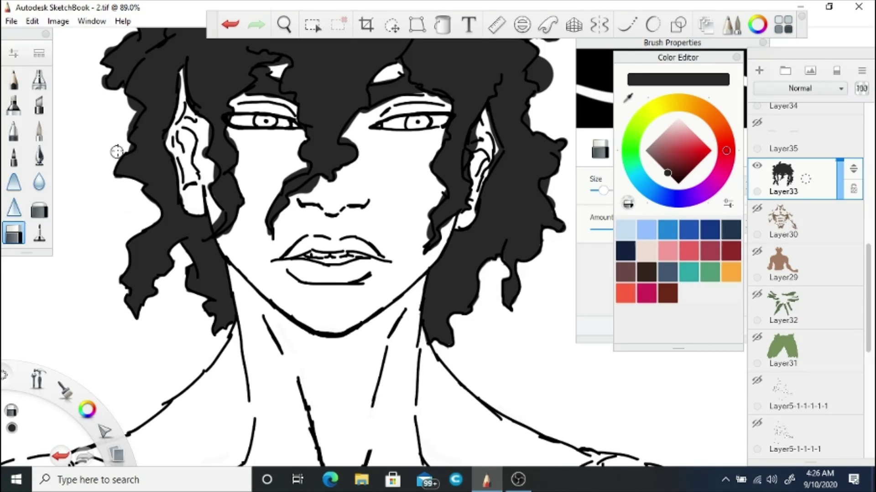
pyautogui.press('e')
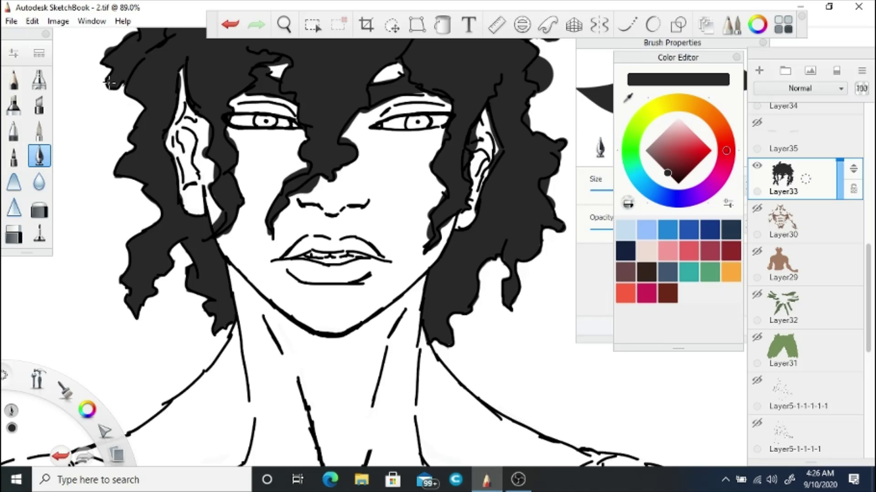
pyautogui.press('e')
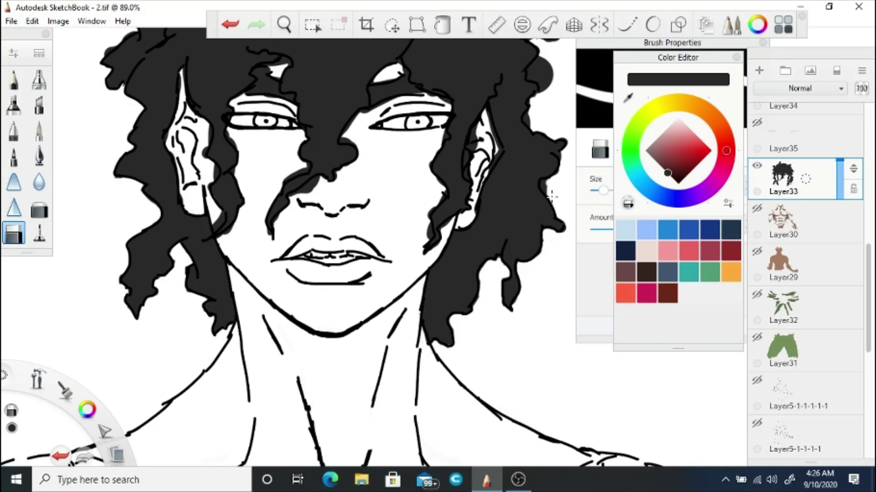
pyautogui.moveTo(544, 91)
pyautogui.mouseDown()
pyautogui.moveTo(530, 75)
pyautogui.moveTo(548, 80)
pyautogui.mouseUp()
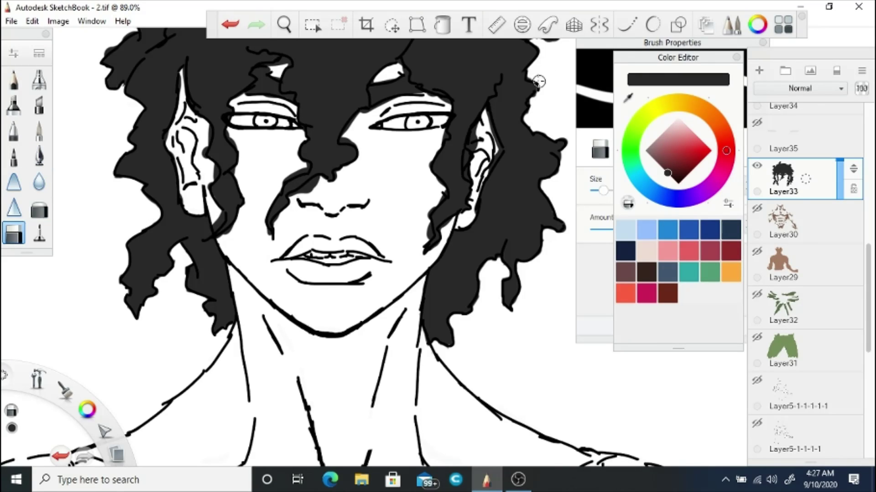
# - Erase the dark grey overflow from the ears, the eye area and the face beside the fringe strands
pyautogui.moveTo(424, 104); pyautogui.dragTo(422, 249)
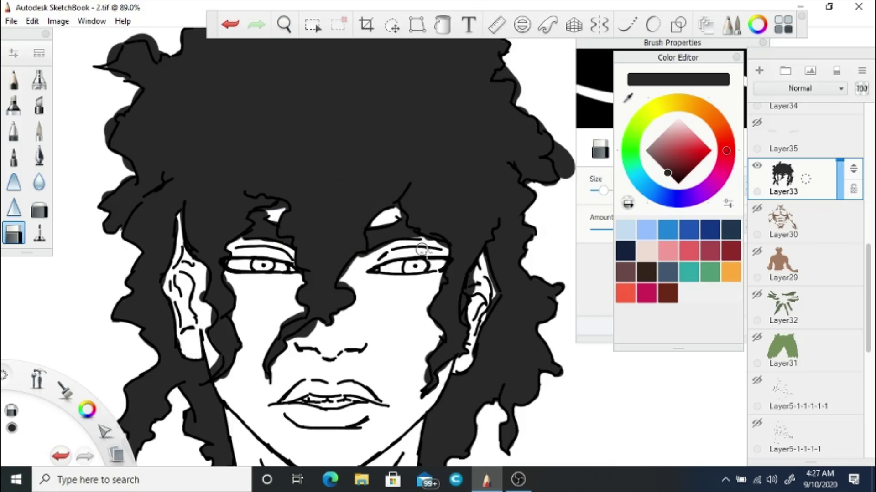
pyautogui.moveTo(484, 272)
pyautogui.mouseDown()
pyautogui.moveTo(492, 303)
pyautogui.moveTo(464, 313)
pyautogui.moveTo(472, 270)
pyautogui.mouseUp()
pyautogui.moveTo(426, 348); pyautogui.dragTo(418, 406)
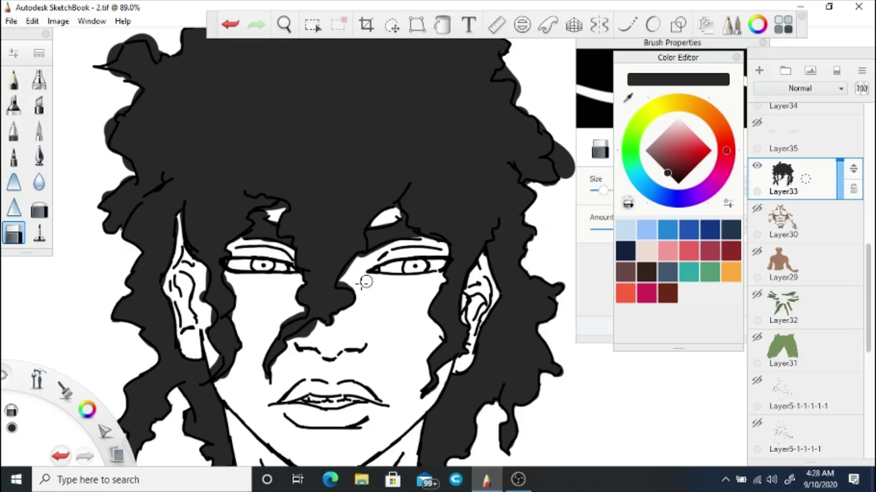
pyautogui.moveTo(312, 328)
pyautogui.mouseDown()
pyautogui.moveTo(290, 343)
pyautogui.moveTo(277, 325)
pyautogui.mouseUp()
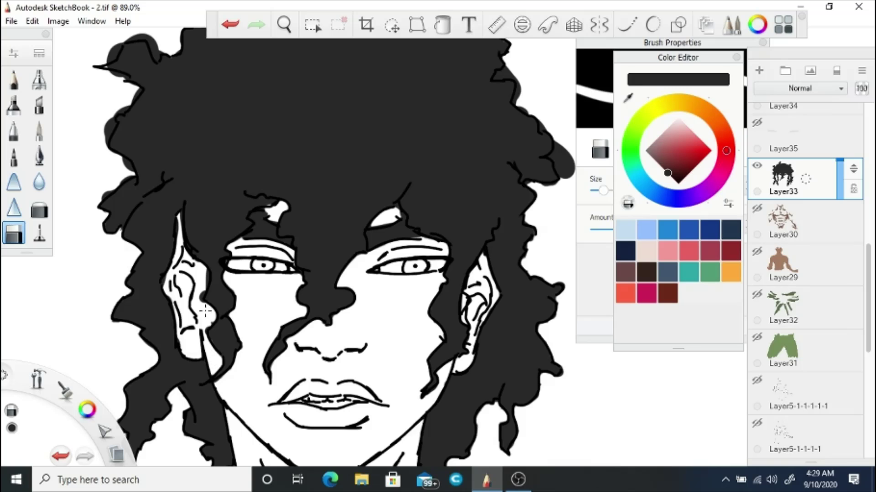
pyautogui.moveTo(205, 311); pyautogui.dragTo(180, 259)
# - Erase the dark grey overflow outside the upper hair outline, including the side curls and the tufts on the crown
pyautogui.press('e')
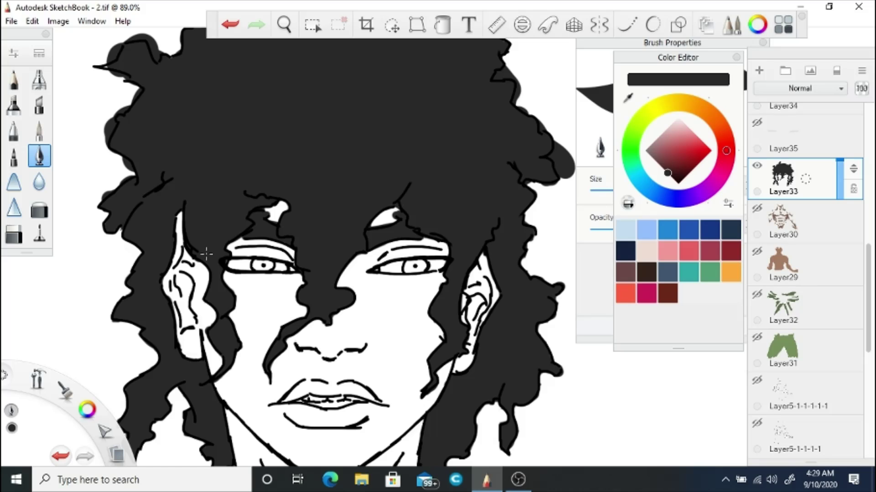
pyautogui.press('e')
pyautogui.moveTo(129, 94)
pyautogui.mouseDown()
pyautogui.moveTo(113, 69)
pyautogui.moveTo(152, 39)
pyautogui.moveTo(157, 50)
pyautogui.mouseUp()
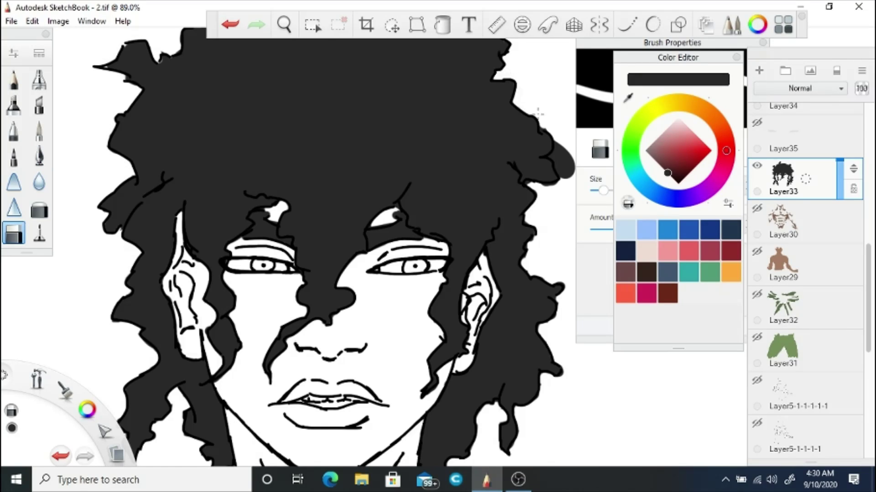
pyautogui.moveTo(539, 114)
pyautogui.mouseDown()
pyautogui.moveTo(563, 155)
pyautogui.moveTo(534, 184)
pyautogui.mouseUp()
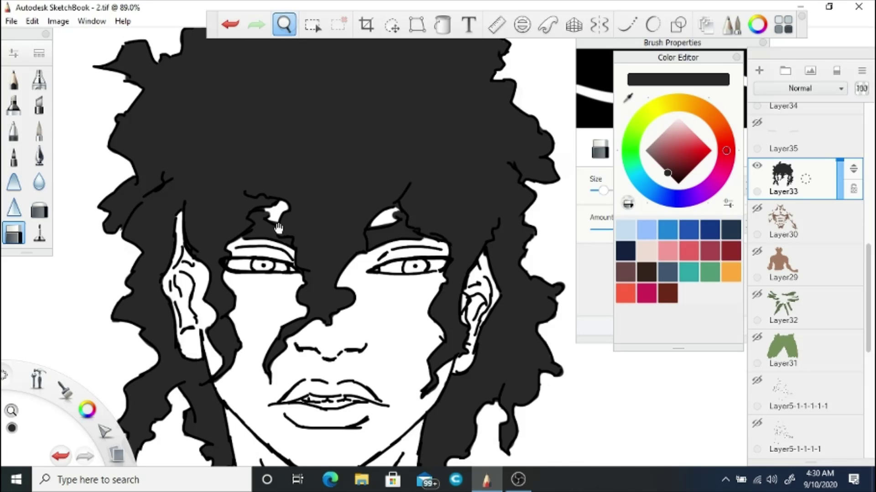
pyautogui.moveTo(117, 79); pyautogui.dragTo(122, 261)
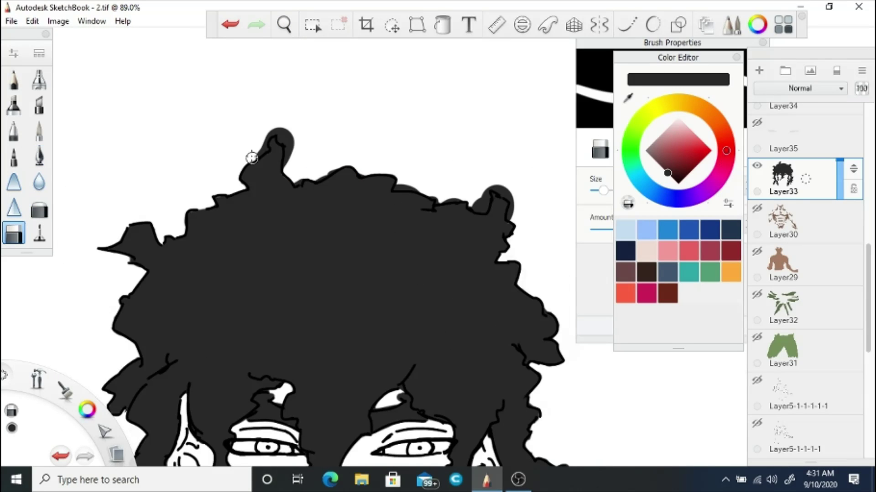
pyautogui.moveTo(252, 158)
pyautogui.mouseDown()
pyautogui.moveTo(282, 133)
pyautogui.moveTo(300, 177)
pyautogui.mouseUp()
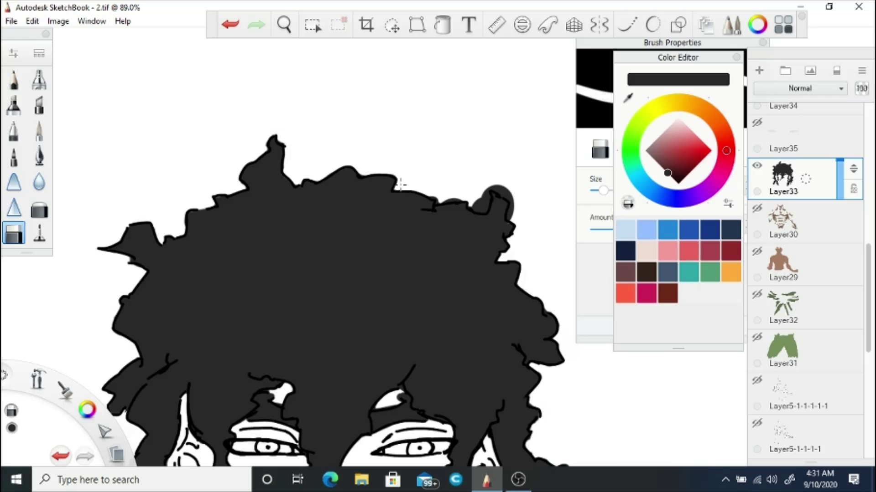
pyautogui.moveTo(401, 184)
pyautogui.mouseDown()
pyautogui.moveTo(489, 204)
pyautogui.moveTo(471, 201)
pyautogui.mouseUp()
pyautogui.press('e')
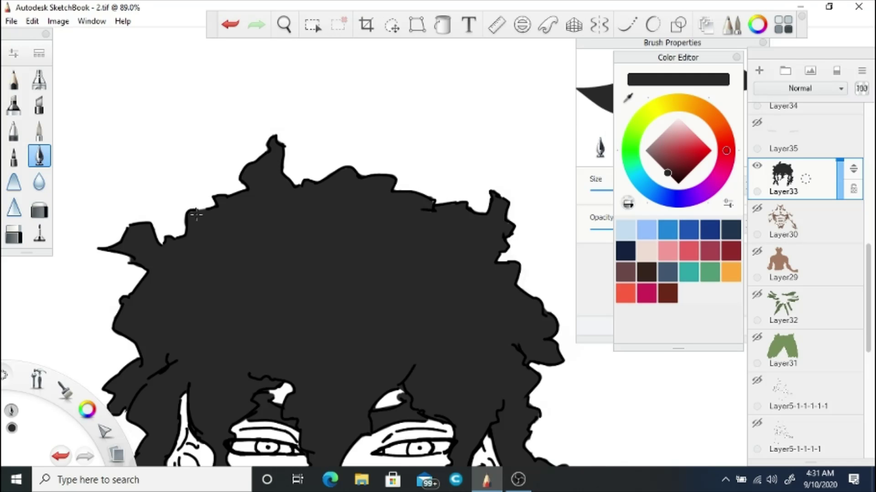
# - Duplicate the hair layer Layer33 and fill the hair on the copy with black
pyautogui.moveTo(290, 224); pyautogui.dragTo(284, 313)
pyautogui.hotkey('ctrl', 'd')
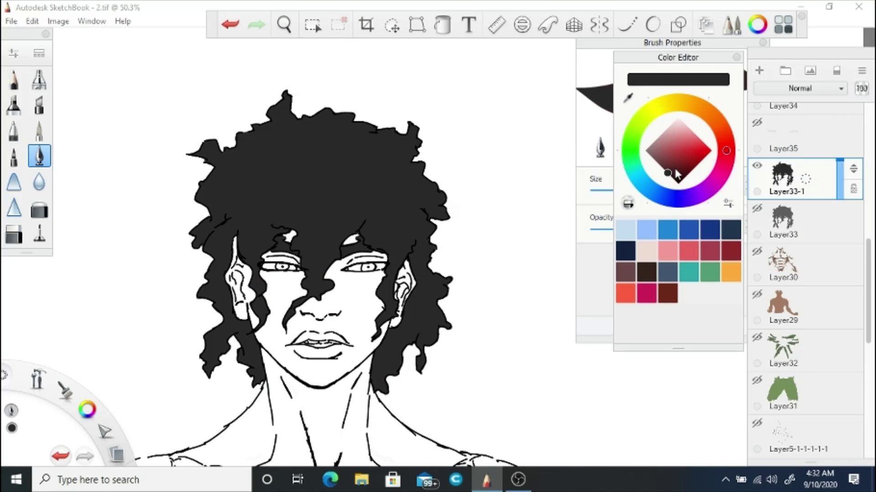
pyautogui.click(441, 32)
pyautogui.moveTo(391, 254); pyautogui.dragTo(355, 301)
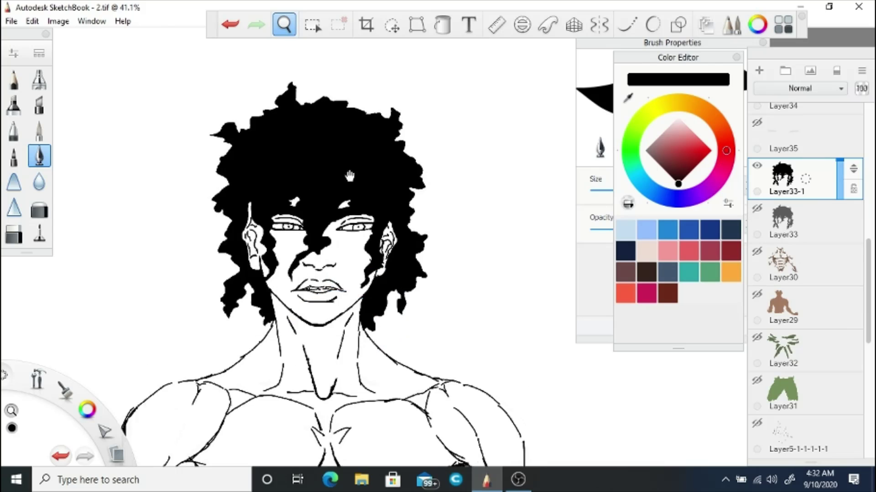
# - Hide the black hair copy, show the grey hair layer Layer33, and select and show the skin base layer Layer29
pyautogui.click(757, 208)
pyautogui.click(757, 165)
pyautogui.click(784, 306)
pyautogui.click(757, 294)
# - Fill the skin gaps at the waist with the brown skin colour and erase the overflow below the torn waistband and beside the torso
pyautogui.scroll(3, 362, 333)
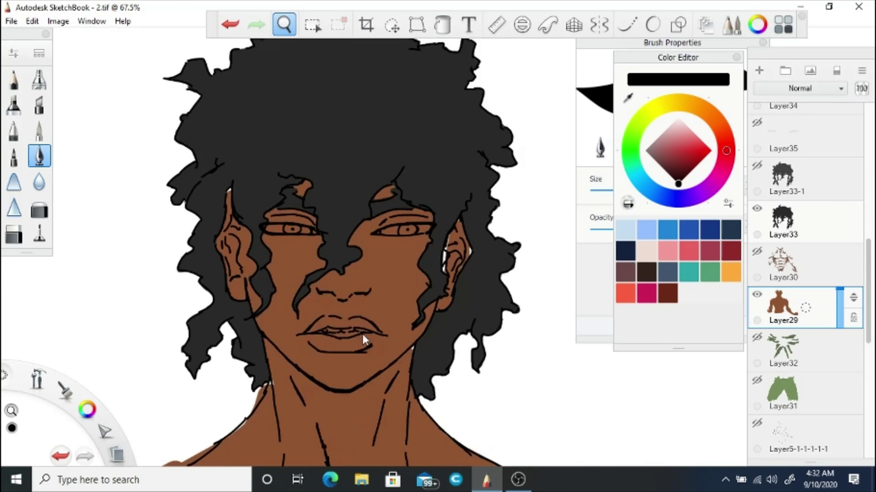
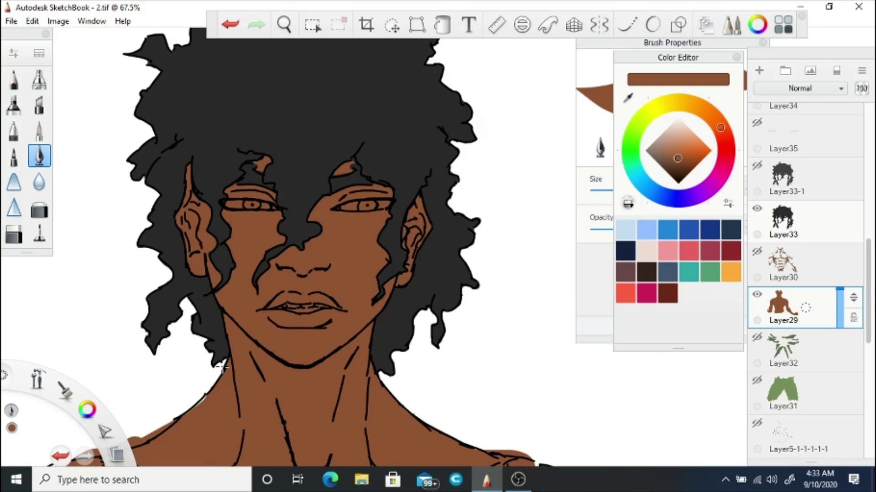
pyautogui.moveTo(430, 303)
pyautogui.mouseDown()
pyautogui.moveTo(351, 234)
pyautogui.moveTo(409, 233)
pyautogui.mouseUp()
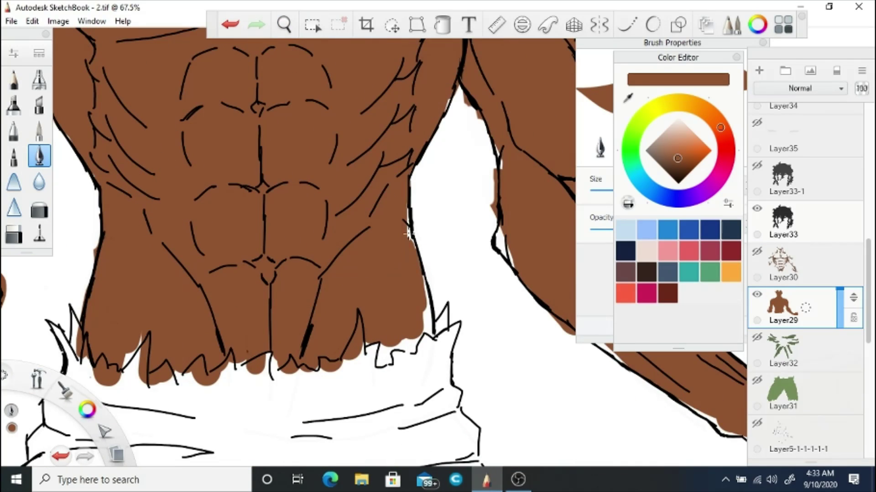
pyautogui.moveTo(423, 293); pyautogui.dragTo(385, 346)
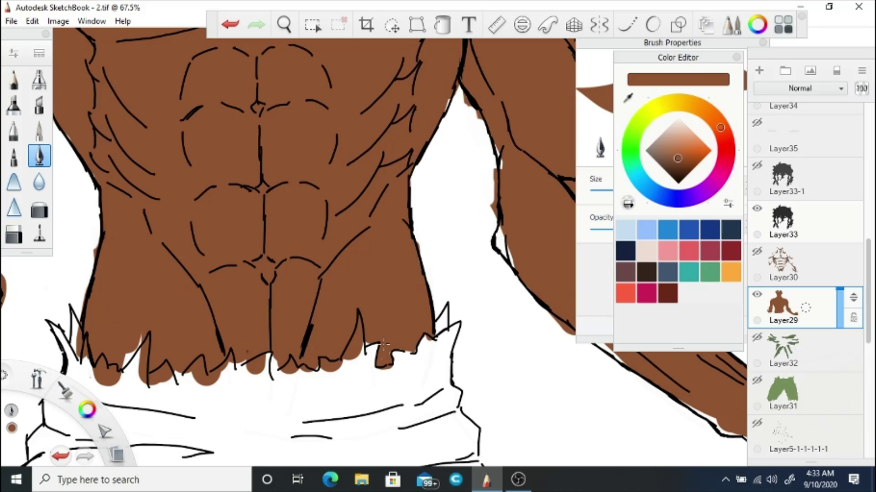
pyautogui.press('e')
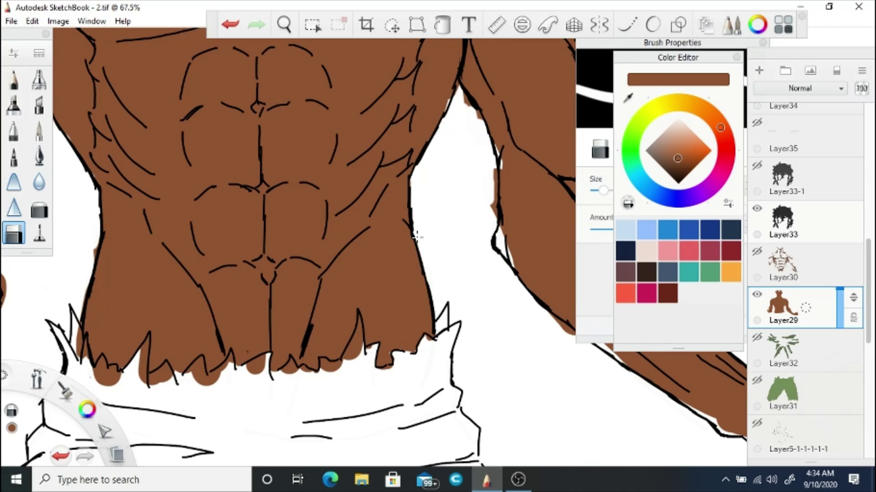
pyautogui.moveTo(89, 268)
pyautogui.mouseDown()
pyautogui.moveTo(80, 355)
pyautogui.moveTo(148, 379)
pyautogui.moveTo(221, 365)
pyautogui.moveTo(326, 368)
pyautogui.moveTo(359, 323)
pyautogui.moveTo(365, 360)
pyautogui.mouseUp()
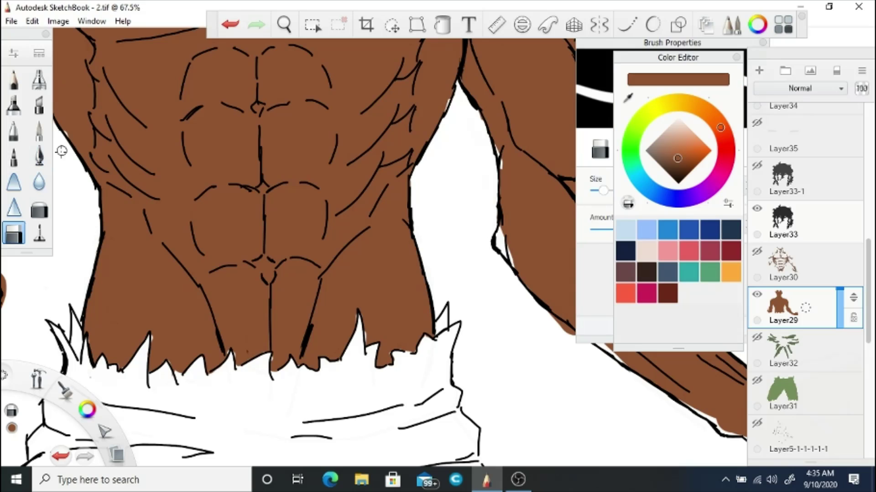
pyautogui.click(39, 156)
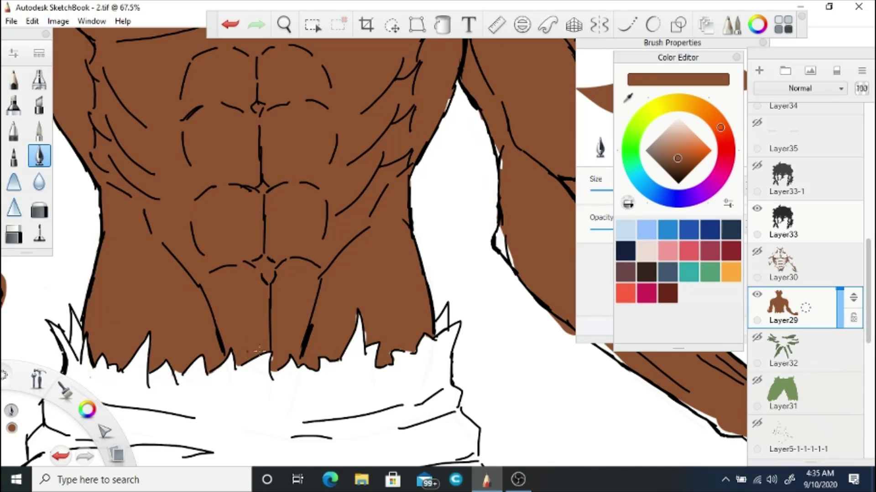
pyautogui.moveTo(360, 319); pyautogui.dragTo(366, 349)
pyautogui.press('e')
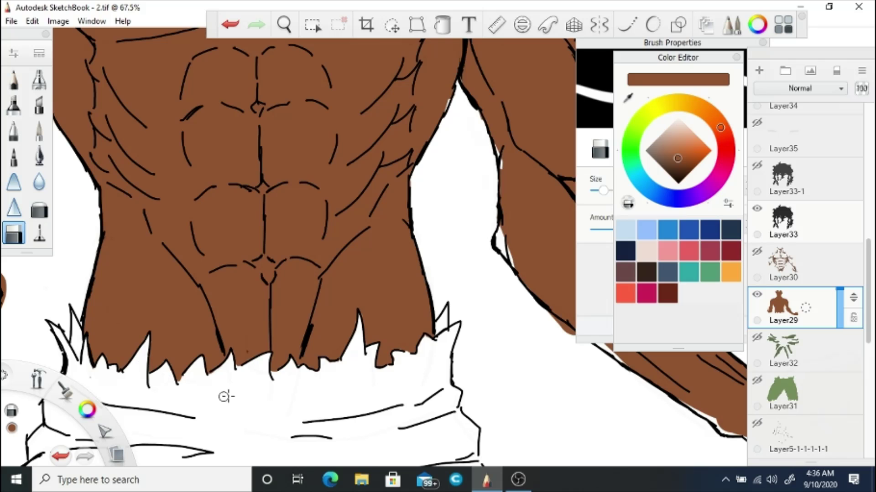
pyautogui.moveTo(434, 344)
pyautogui.mouseDown()
pyautogui.moveTo(343, 285)
pyautogui.moveTo(344, 303)
pyautogui.moveTo(415, 198)
pyautogui.mouseUp()
# - Erase the brown overflow outside the outlines of the lowered arm, from the shoulder down to the fist
pyautogui.press('e')
pyautogui.press('e')
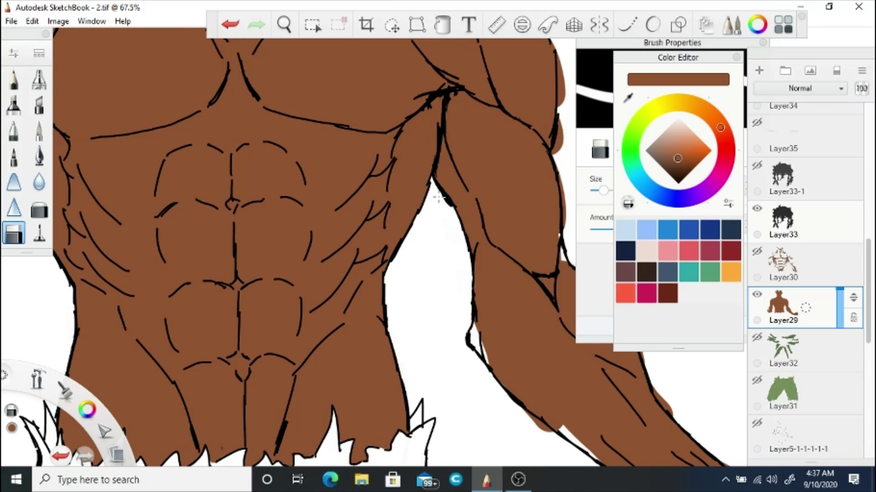
pyautogui.moveTo(439, 197)
pyautogui.mouseDown()
pyautogui.moveTo(390, 195)
pyautogui.moveTo(412, 189)
pyautogui.mouseUp()
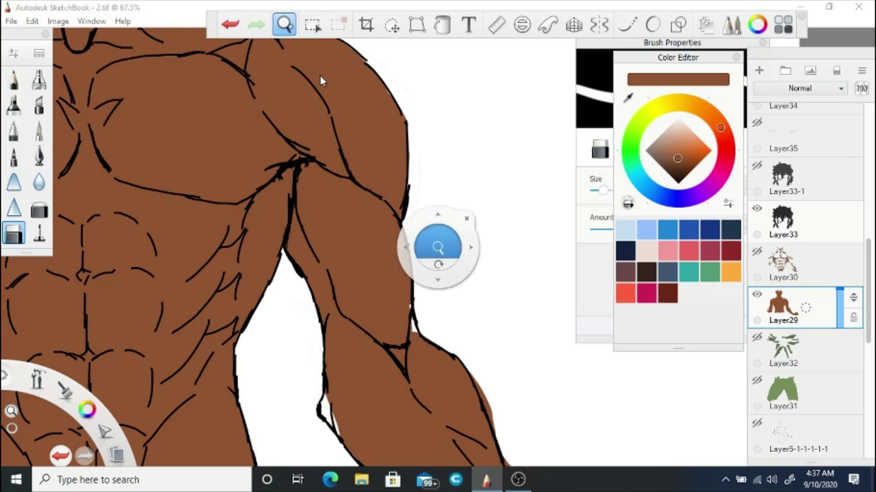
pyautogui.moveTo(438, 248); pyautogui.dragTo(342, 112)
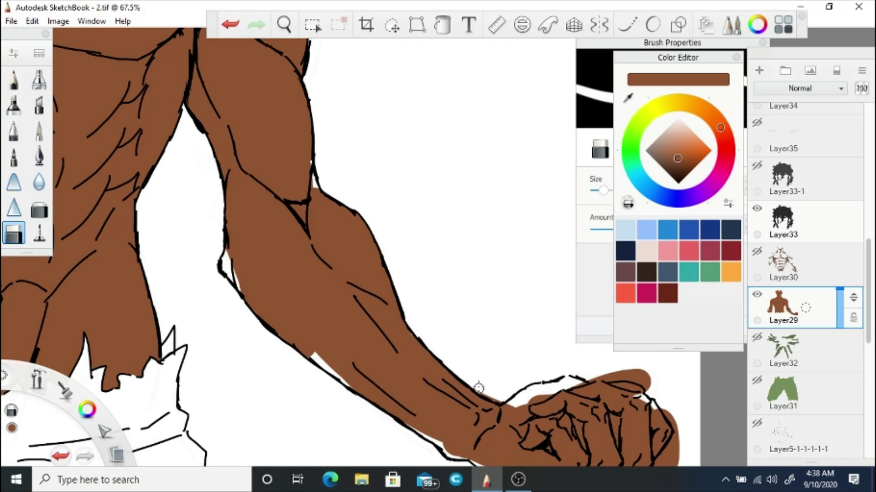
pyautogui.moveTo(671, 418); pyautogui.dragTo(538, 299)
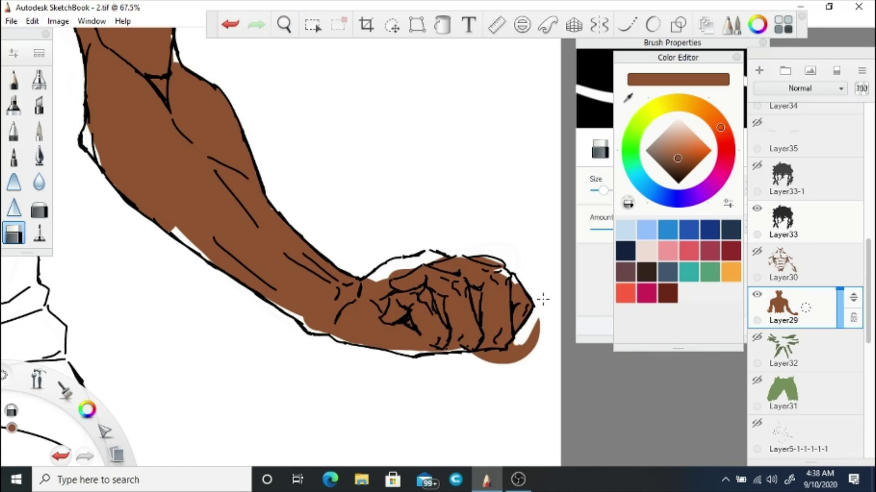
pyautogui.moveTo(474, 351)
pyautogui.mouseDown()
pyautogui.moveTo(511, 347)
pyautogui.moveTo(539, 328)
pyautogui.mouseUp()
pyautogui.moveTo(274, 211); pyautogui.dragTo(406, 334)
# - Fill the white gaps inside the elbow and along the forearm's underside with brown, and clean up the edge
pyautogui.press('e')
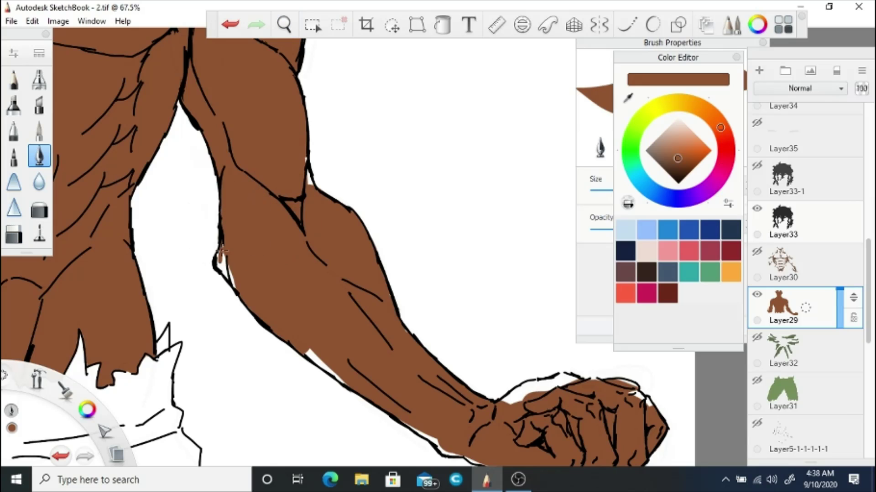
pyautogui.moveTo(221, 251)
pyautogui.mouseDown()
pyautogui.moveTo(248, 304)
pyautogui.moveTo(309, 349)
pyautogui.mouseUp()
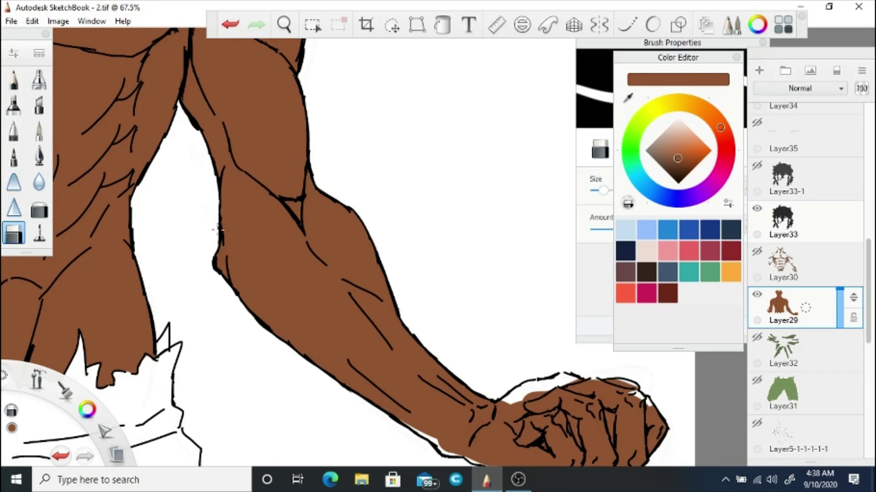
pyautogui.moveTo(442, 429); pyautogui.dragTo(315, 324)
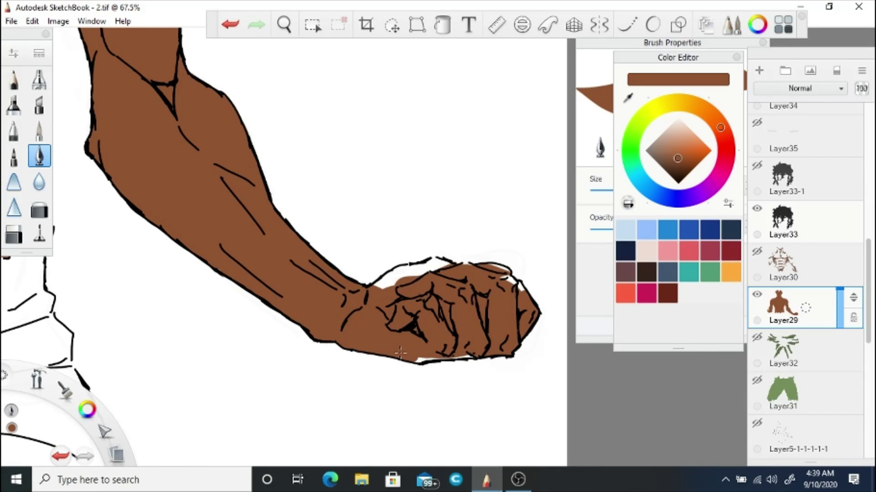
# - Fill the white gaps on the lowered arm's fist with brown and erase the overflow above that arm's shoulder
pyautogui.moveTo(493, 271)
pyautogui.mouseDown()
pyautogui.moveTo(378, 281)
pyautogui.moveTo(407, 272)
pyautogui.moveTo(362, 358)
pyautogui.moveTo(453, 256)
pyautogui.moveTo(503, 272)
pyautogui.moveTo(328, 182)
pyautogui.moveTo(326, 164)
pyautogui.mouseUp()
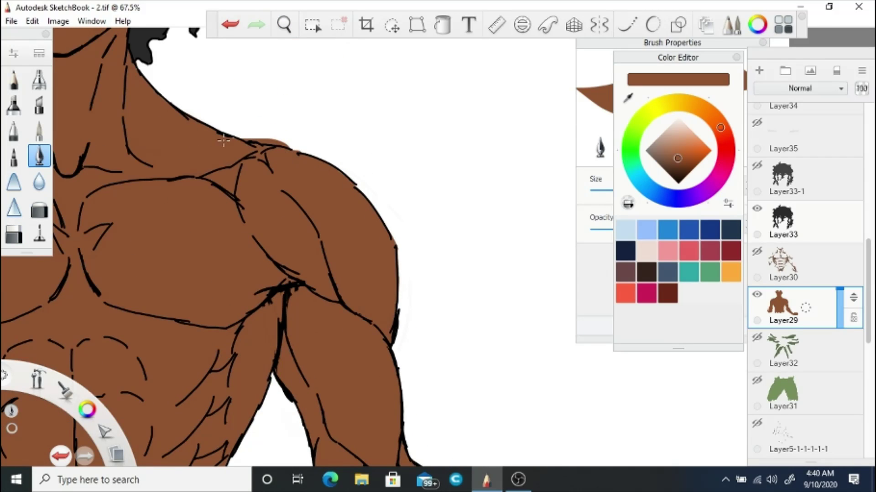
pyautogui.moveTo(242, 137)
pyautogui.mouseDown()
pyautogui.moveTo(292, 145)
pyautogui.moveTo(319, 164)
pyautogui.mouseUp()
pyautogui.moveTo(351, 197); pyautogui.dragTo(323, 223)
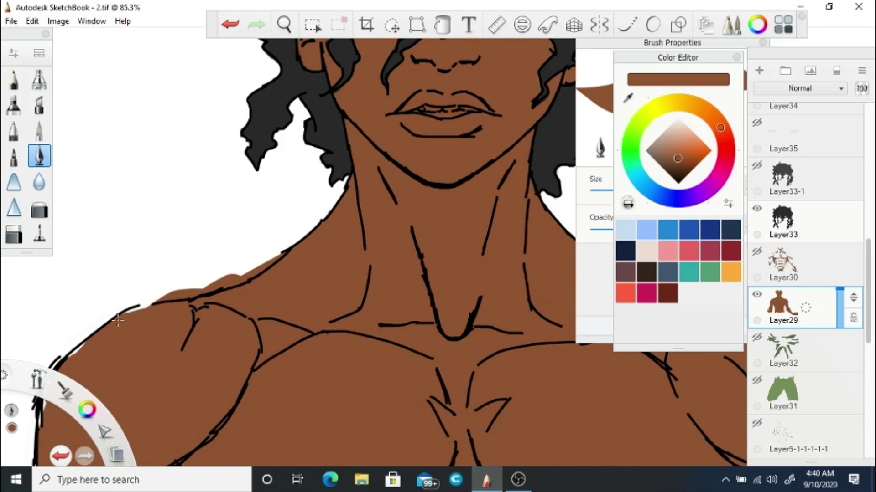
# - Fill the white gap along the opposite shoulder's outline with brown and erase the overflow between shoulder and neck
pyautogui.press('e')
pyautogui.moveTo(149, 297)
pyautogui.mouseDown()
pyautogui.moveTo(214, 284)
pyautogui.moveTo(285, 250)
pyautogui.mouseUp()
pyautogui.moveTo(312, 225)
pyautogui.mouseDown()
pyautogui.moveTo(262, 244)
pyautogui.moveTo(356, 319)
pyautogui.mouseUp()
pyautogui.press('e')
pyautogui.moveTo(283, 30); pyautogui.dragTo(375, 242)
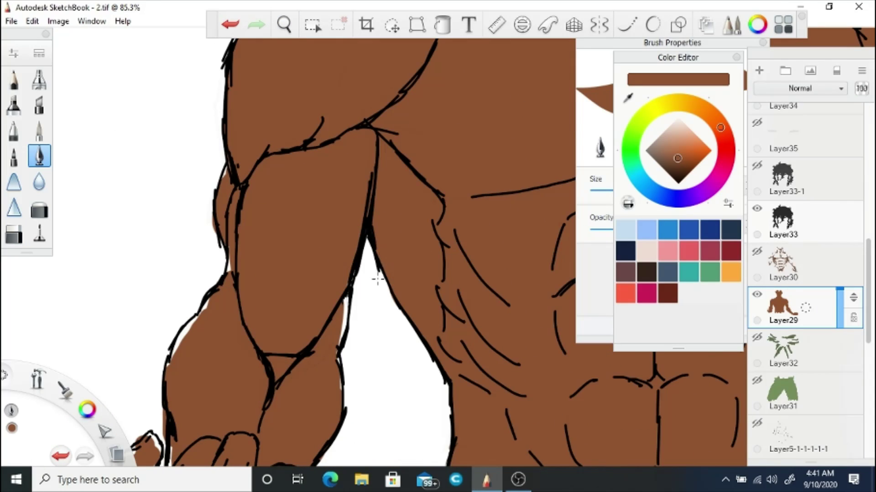
# - Fill the white gaps along the bent arm's elbow and forearm with brown and erase the overflow outside its outline
pyautogui.moveTo(345, 294); pyautogui.dragTo(339, 364)
pyautogui.moveTo(184, 351)
pyautogui.mouseDown()
pyautogui.moveTo(187, 333)
pyautogui.moveTo(227, 256)
pyautogui.moveTo(224, 173)
pyautogui.mouseUp()
pyautogui.press('e')
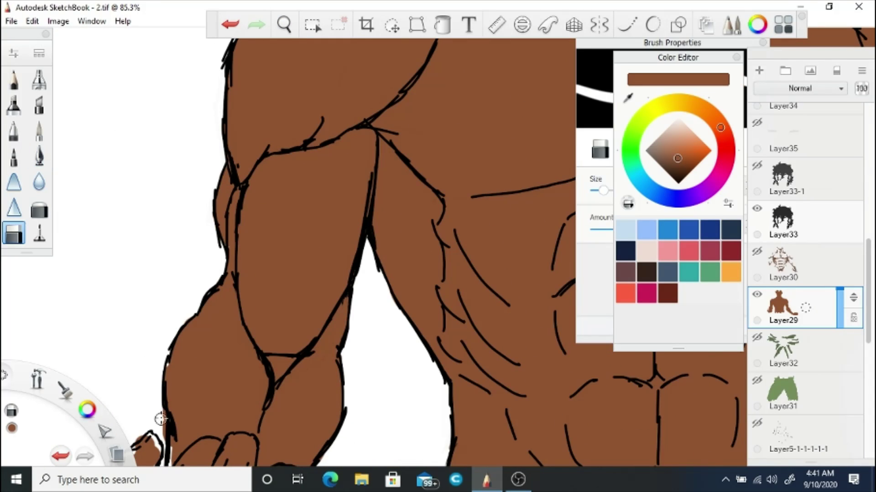
pyautogui.press('e')
# - Fill the white gaps in the open hand's thumb and palm edge with brown and erase the overflow around the fingers
pyautogui.moveTo(293, 273); pyautogui.dragTo(368, 273)
pyautogui.moveTo(170, 370)
pyautogui.mouseDown()
pyautogui.moveTo(155, 273)
pyautogui.moveTo(143, 342)
pyautogui.moveTo(144, 287)
pyautogui.mouseUp()
pyautogui.press('e')
pyautogui.moveTo(370, 298); pyautogui.dragTo(373, 304)
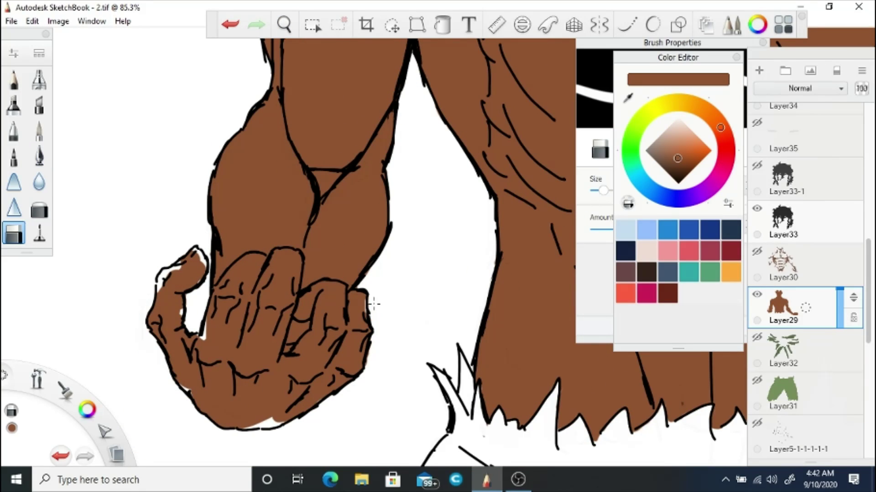
pyautogui.press('e')
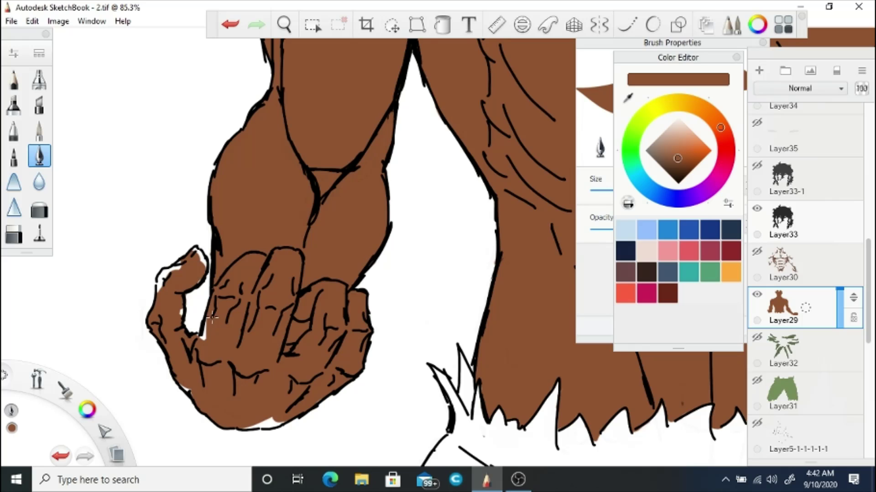
pyautogui.moveTo(200, 264); pyautogui.dragTo(165, 275)
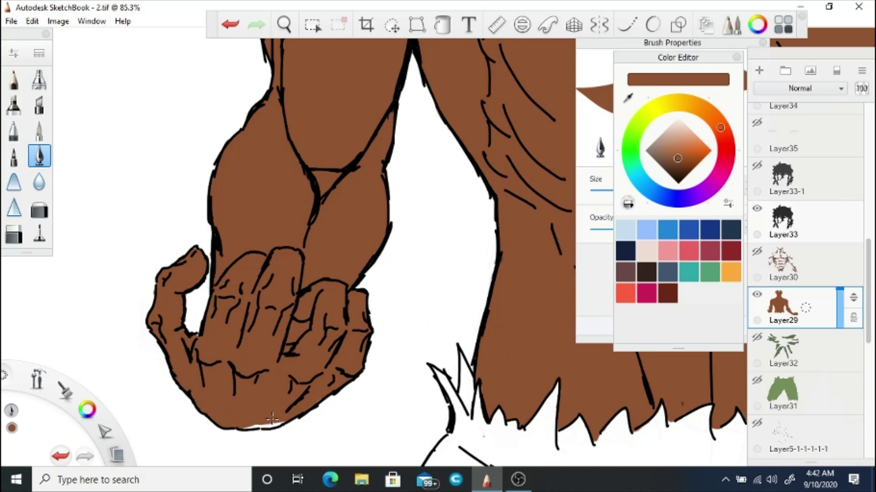
# - Save the illustration with the cleaned-up skin base
pyautogui.scroll(-5, 190, 325)
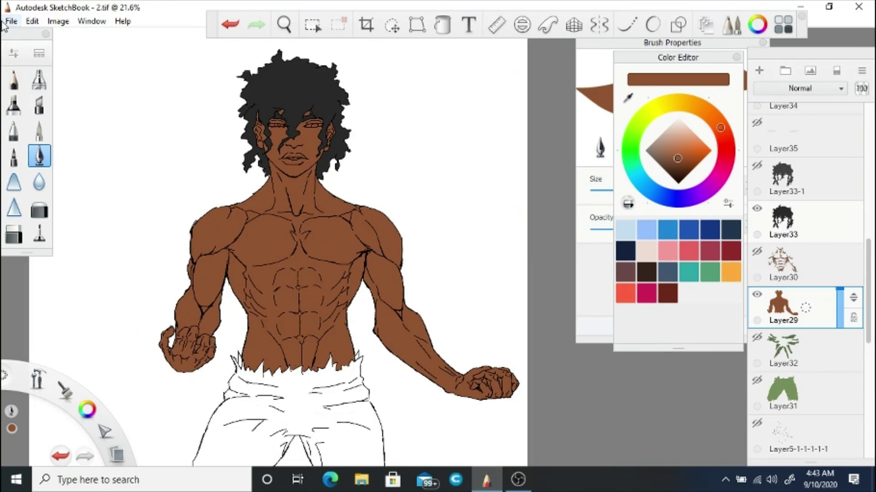
pyautogui.hotkey('ctrl', 's')
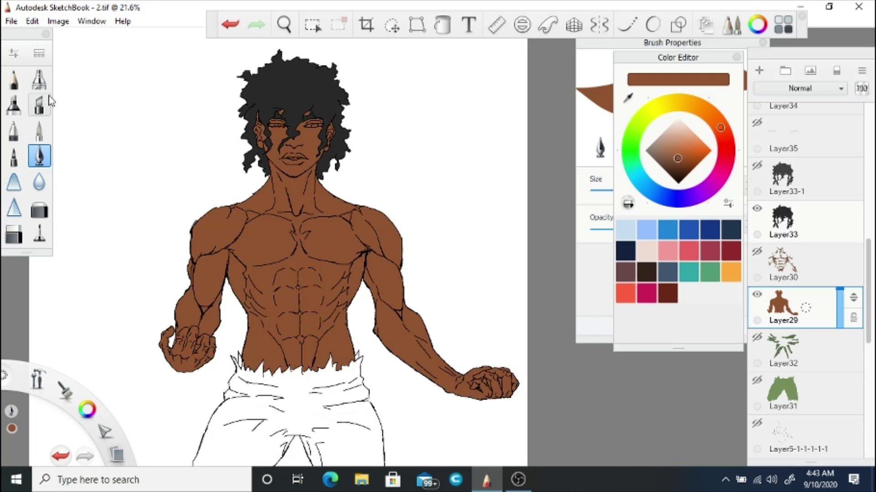
pyautogui.click(518, 479)
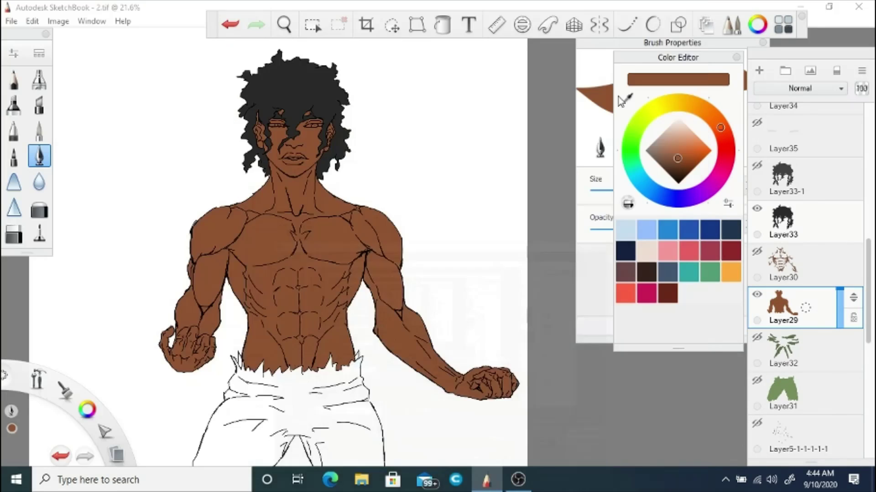
pyautogui.moveTo(282, 305)
pyautogui.mouseDown()
pyautogui.moveTo(287, 278)
pyautogui.moveTo(438, 248)
pyautogui.moveTo(427, 279)
pyautogui.mouseUp()
pyautogui.click(427, 277)
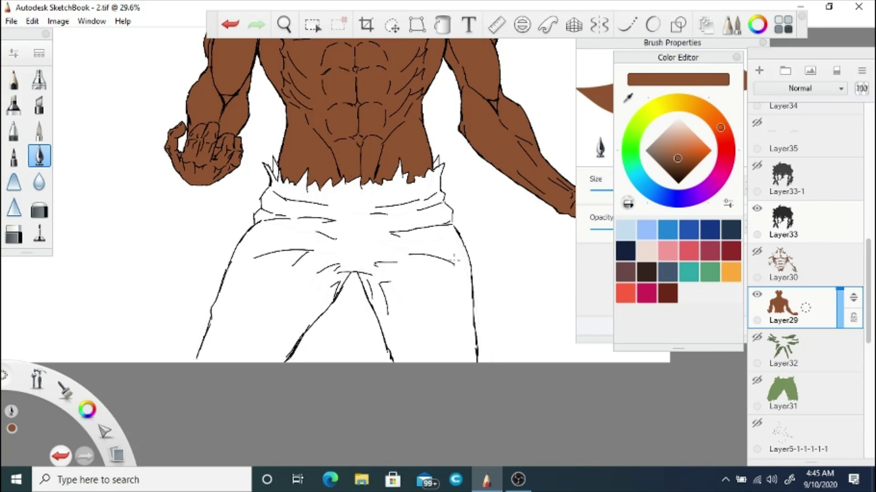
# - Show and select the trousers layer Layer31, sample its green and fill the white gaps in the torn waistband's spikes
pyautogui.click(783, 392)
pyautogui.click(756, 380)
pyautogui.scroll(2, 354, 156)
pyautogui.scroll(2, 355, 157)
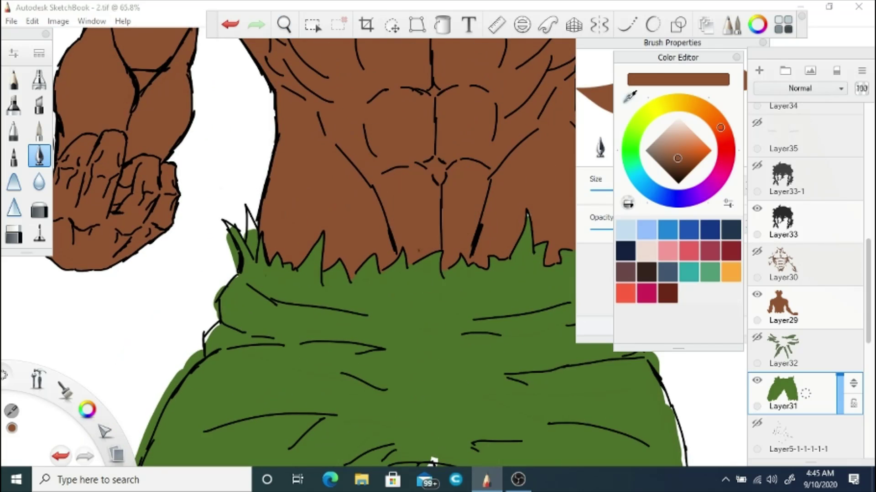
pyautogui.keyDown('alt'); pyautogui.click(528, 219); pyautogui.keyUp('alt')
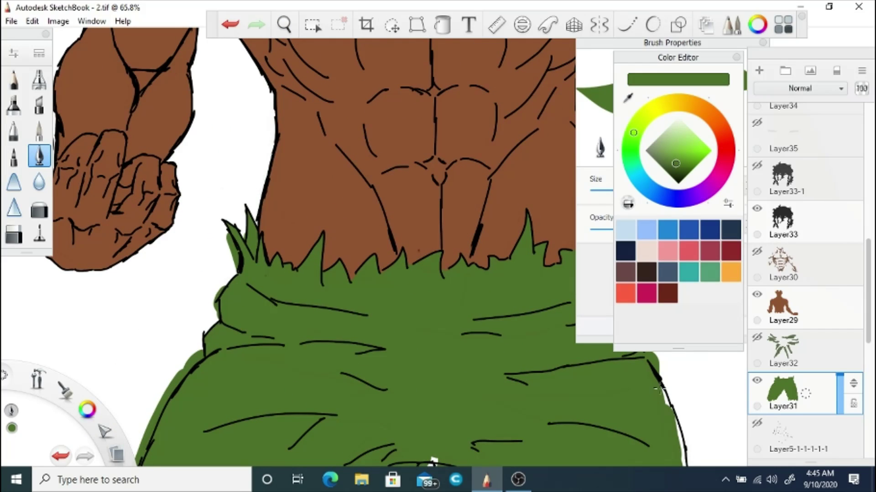
pyautogui.scroll(-5, 291, 57)
pyautogui.hscroll(5, 291, 57)
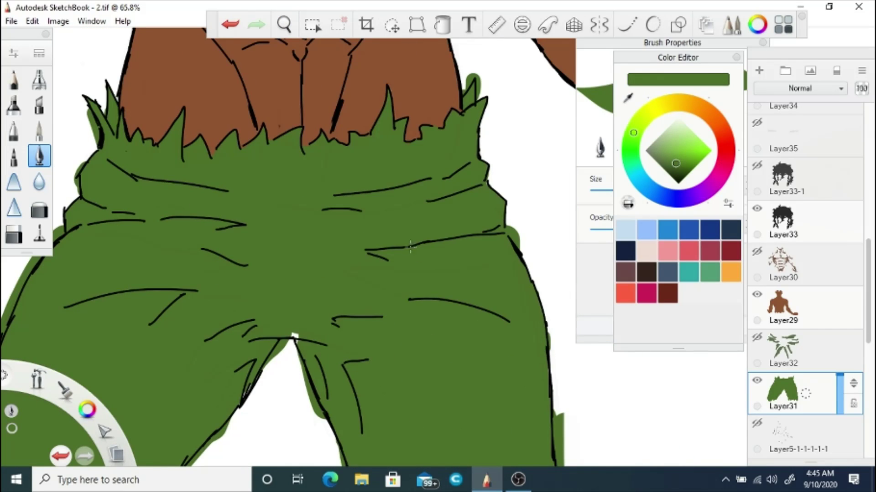
# - Erase the green overflow between the legs, along the adjoining leg's outer edge, and beside the hip and torn waistband
pyautogui.scroll(-5, 316, 254)
pyautogui.hscroll(-5, 317, 255)
pyautogui.press('f')
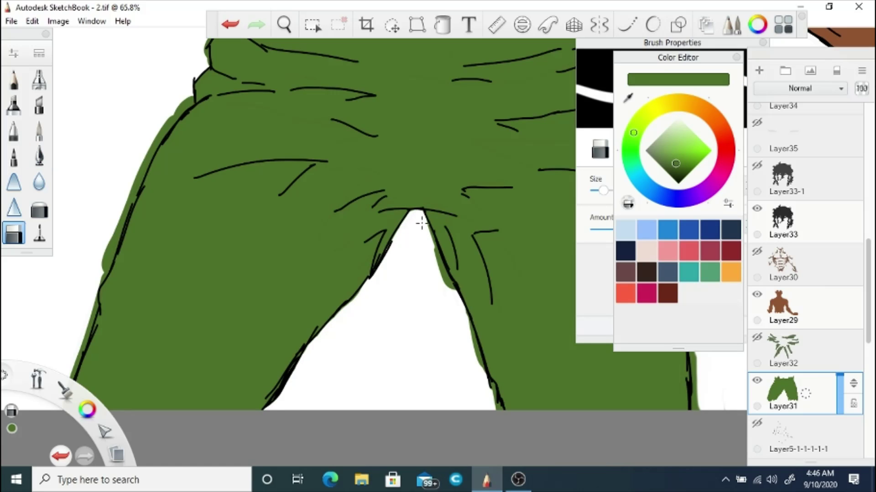
pyautogui.moveTo(421, 222); pyautogui.dragTo(498, 408)
pyautogui.hscroll(5, 397, 322)
pyautogui.moveTo(519, 339); pyautogui.dragTo(505, 223)
pyautogui.scroll(8, 374, 143)
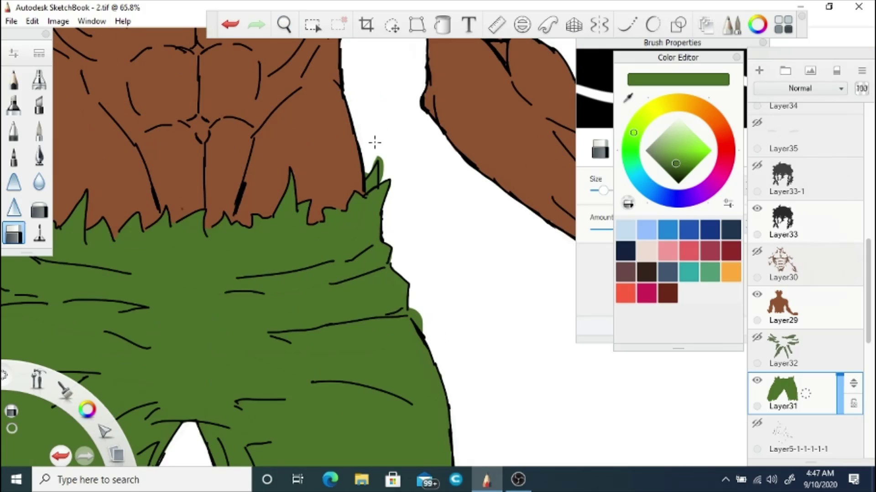
pyautogui.moveTo(402, 256); pyautogui.dragTo(370, 239)
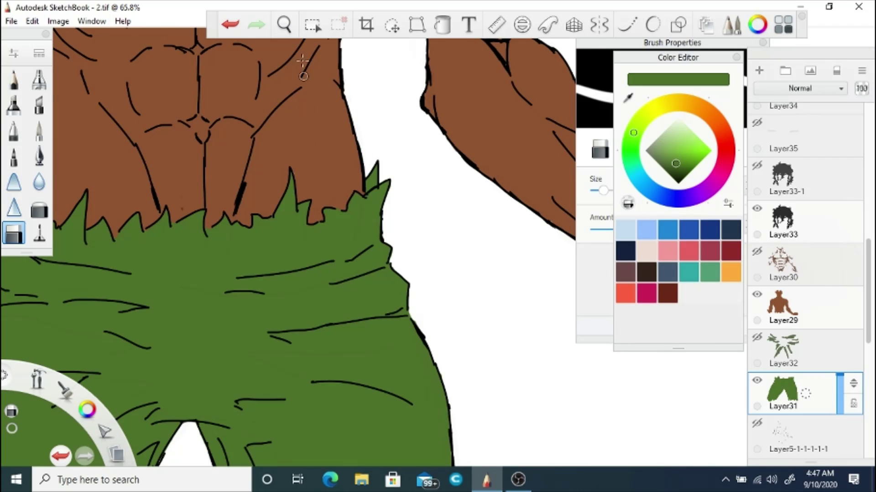
# - Erase the green overflow outside the other trouser leg, from the hip down the thigh
pyautogui.hscroll(-5, 302, 60)
pyautogui.scroll(-4, 502, 210)
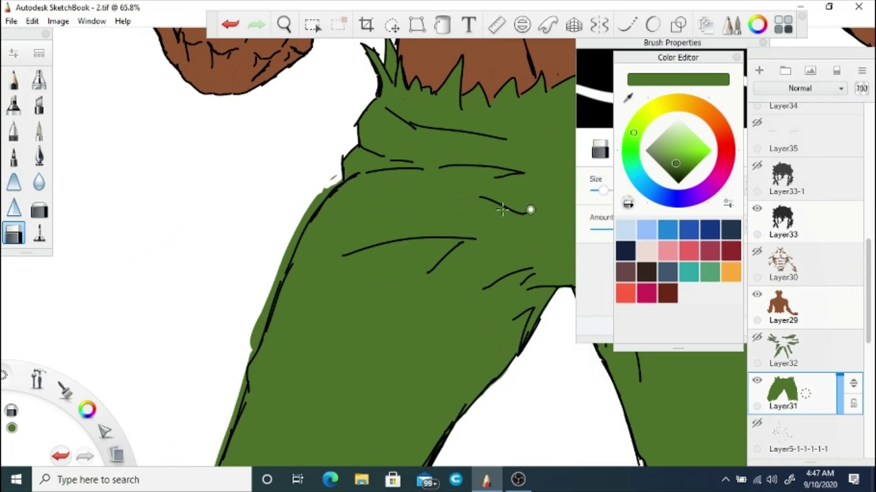
pyautogui.moveTo(319, 200)
pyautogui.mouseDown()
pyautogui.moveTo(332, 172)
pyautogui.moveTo(279, 250)
pyautogui.moveTo(267, 299)
pyautogui.mouseUp()
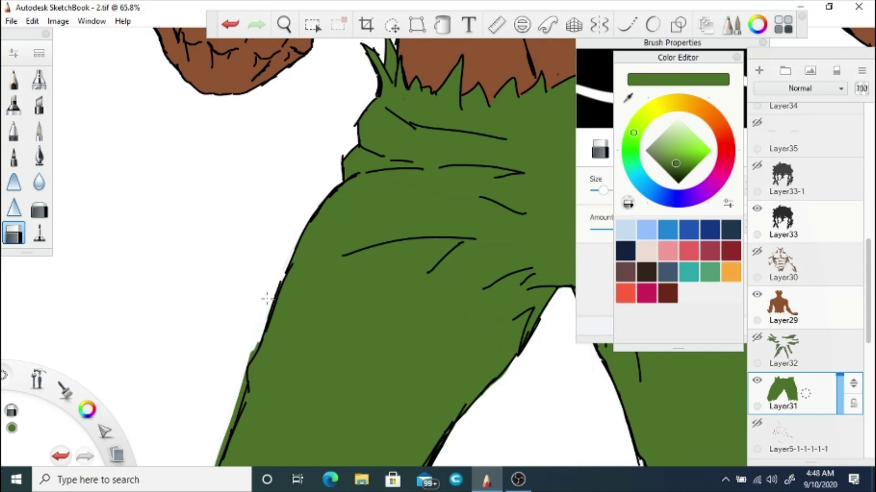
pyautogui.scroll(-5, 296, 287)
pyautogui.scroll(-5, 289, 280)
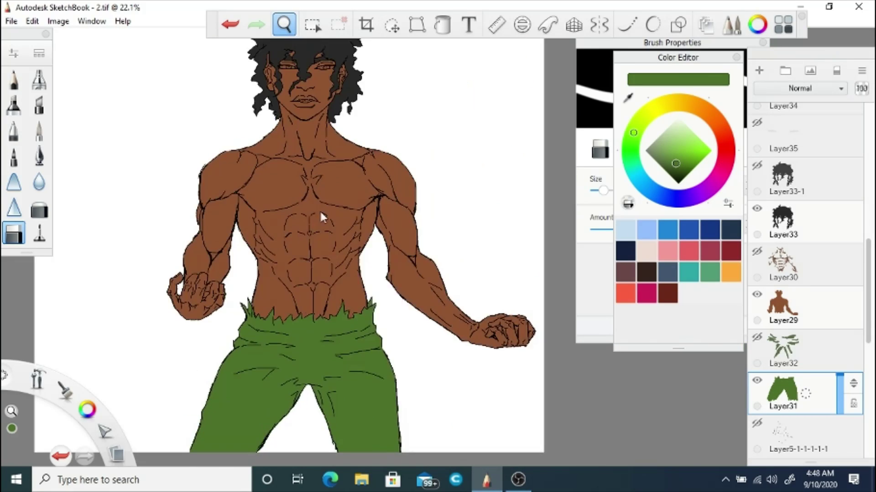
# - Select the skin layer Layer29 and erase the brown inside the mouth opening and both eyes, refining with the Hard Eraser at size 2.0
pyautogui.scroll(-2, 310, 319)
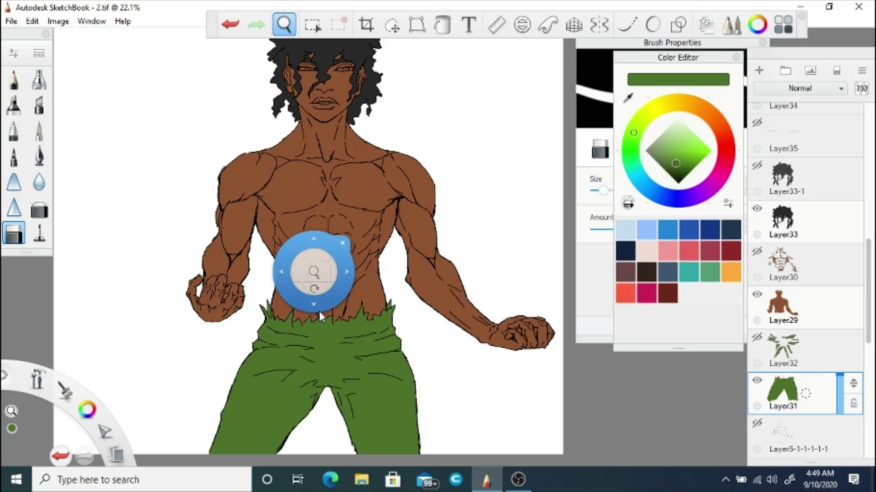
pyautogui.moveTo(319, 311); pyautogui.dragTo(319, 358)
pyautogui.scroll(5, 384, 247)
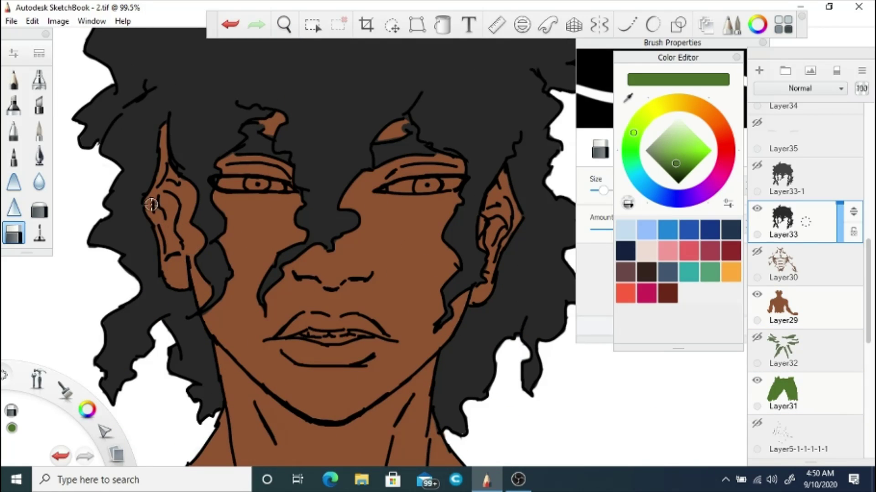
pyautogui.keyDown('alt'); pyautogui.click(155, 200); pyautogui.keyUp('alt')
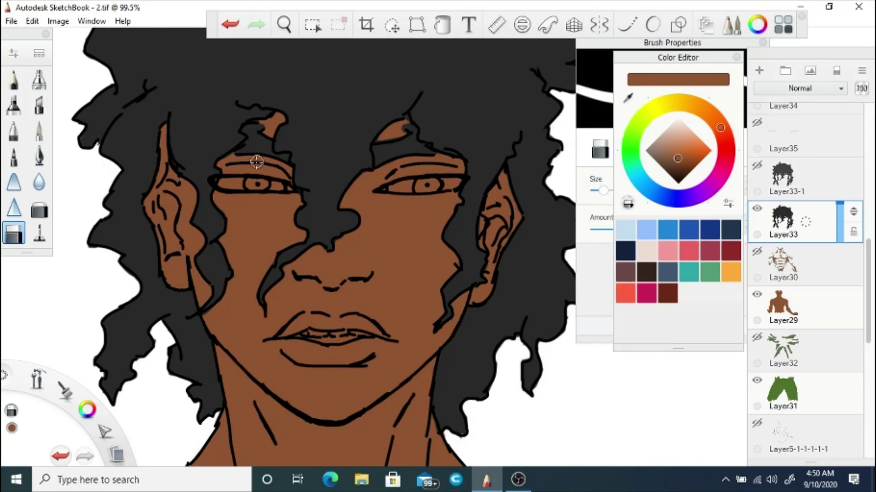
pyautogui.click(806, 313)
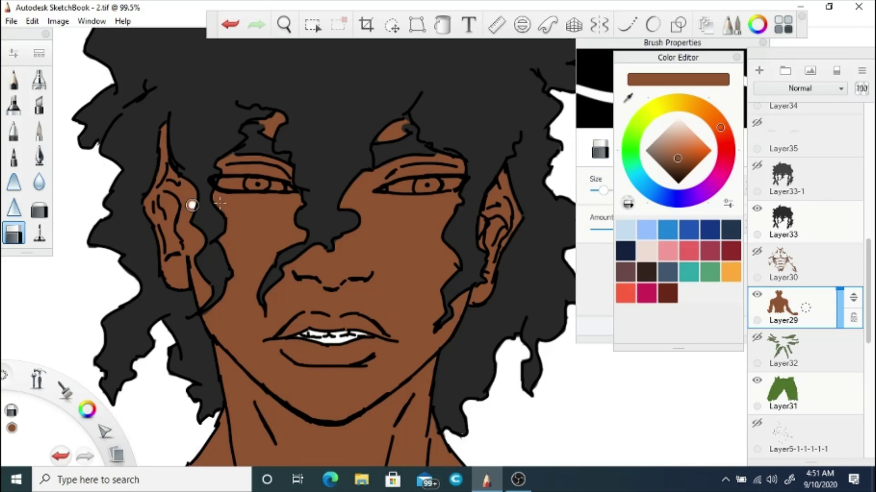
pyautogui.moveTo(216, 185)
pyautogui.mouseDown()
pyautogui.moveTo(272, 185)
pyautogui.moveTo(244, 185)
pyautogui.mouseUp()
pyautogui.moveTo(386, 187)
pyautogui.mouseDown()
pyautogui.moveTo(594, 193)
pyautogui.moveTo(421, 186)
pyautogui.mouseUp()
pyautogui.press('b')
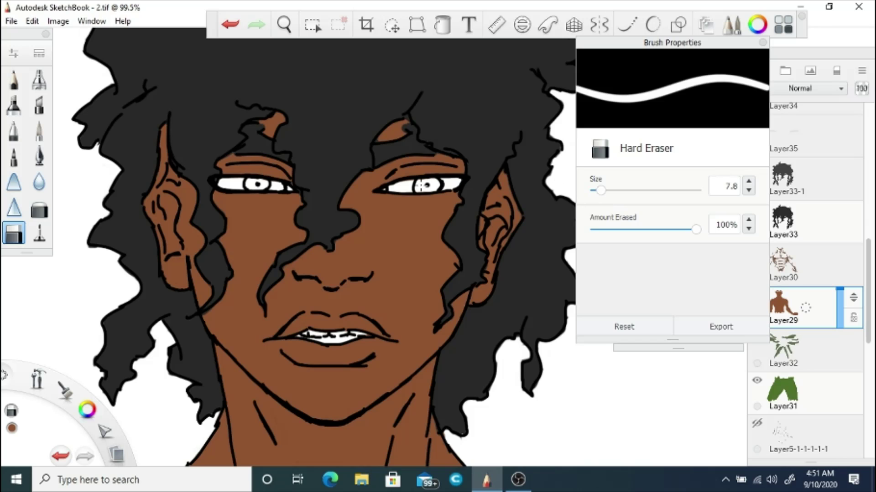
pyautogui.moveTo(284, 185); pyautogui.dragTo(308, 335)
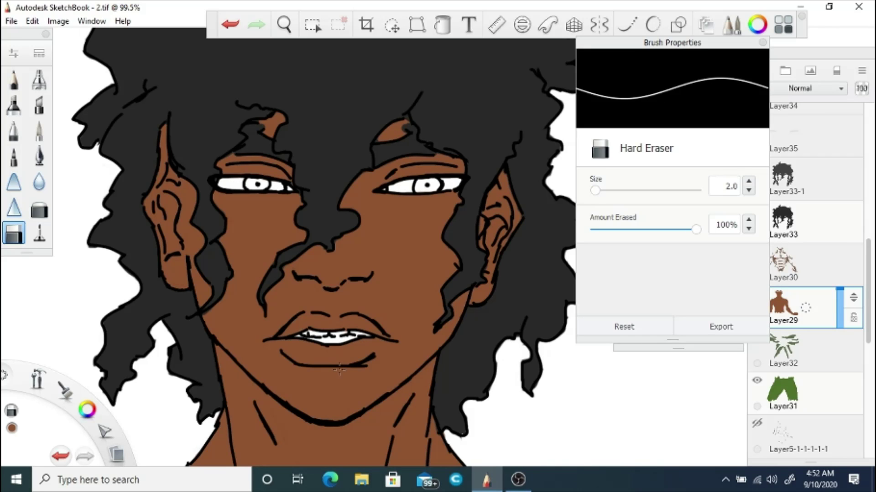
# - Show and select the eye-white layer Layer35, sample its light grey and switch to the Inking Pen
pyautogui.click(283, 24)
pyautogui.moveTo(294, 273); pyautogui.dragTo(301, 255)
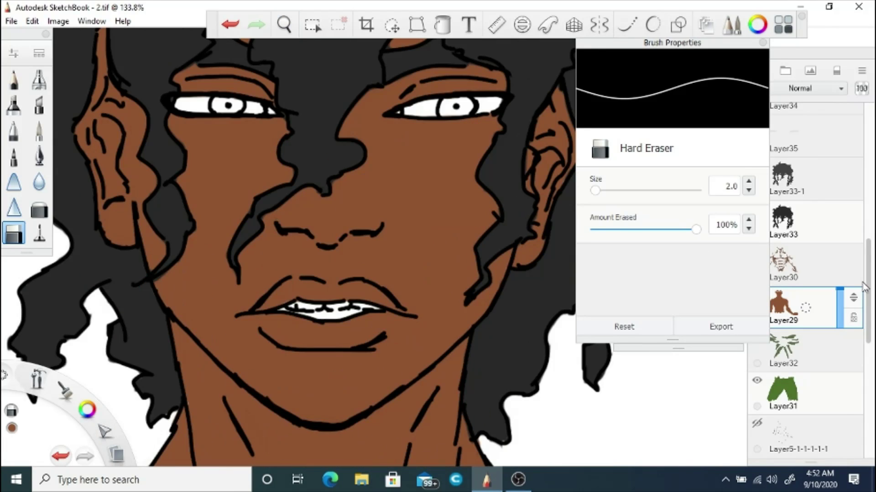
pyautogui.scroll(3, 792, 221)
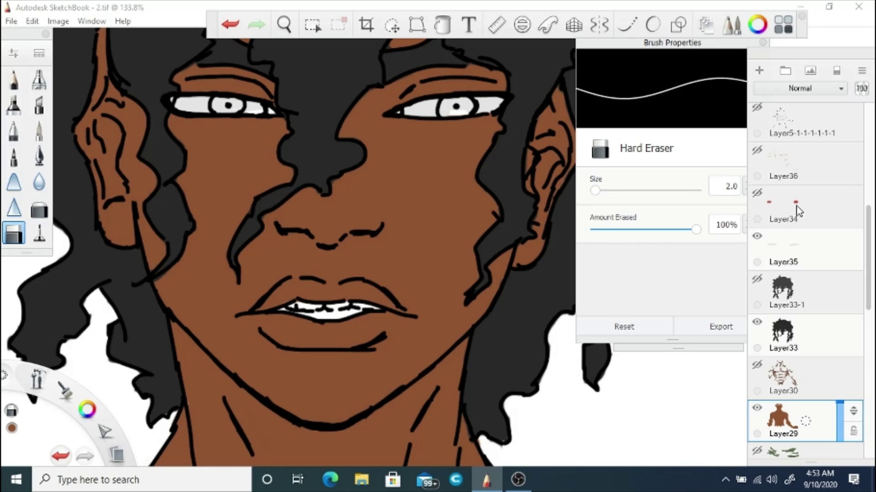
pyautogui.click(796, 246)
pyautogui.hotkey('ctrl', 'i')
pyautogui.press('e')
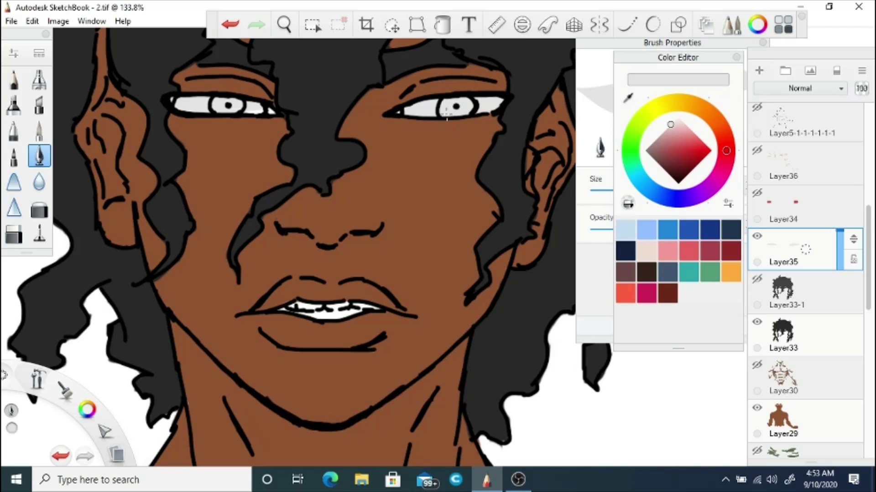
# - Paint the inner eye corners and the lower mouth opening pink, and fill the upper teeth with the sampled light grey
pyautogui.click(695, 135)
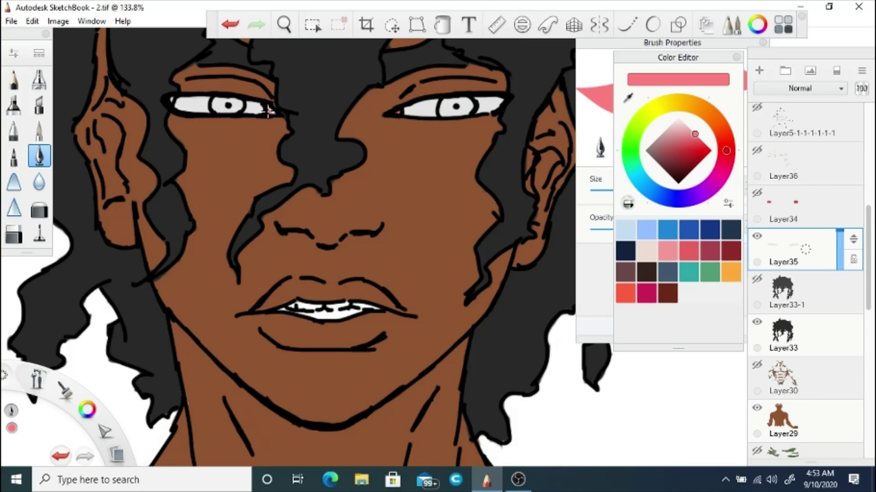
pyautogui.moveTo(293, 311)
pyautogui.mouseDown()
pyautogui.moveTo(328, 315)
pyautogui.moveTo(318, 317)
pyautogui.mouseUp()
pyautogui.keyDown('alt'); pyautogui.click(294, 304); pyautogui.keyUp('alt')
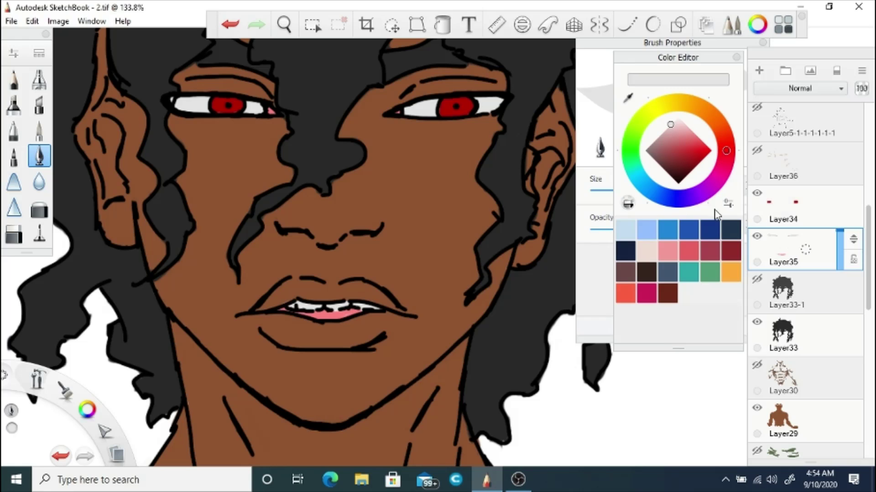
# - Add a new layer above Layer35 and paint a mid-grey shadow under the upper lid of the first eye
pyautogui.hotkey('ctrl', 'shift', 'n')
pyautogui.scroll(5, 456, 107)
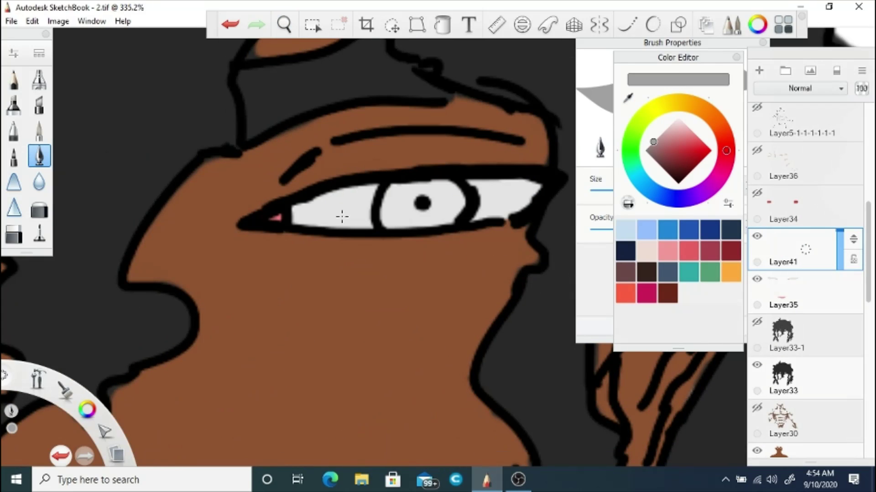
pyautogui.moveTo(529, 187)
pyautogui.mouseDown()
pyautogui.moveTo(474, 207)
pyautogui.moveTo(470, 201)
pyautogui.mouseUp()
pyautogui.moveTo(378, 192); pyautogui.dragTo(294, 226)
pyautogui.moveTo(383, 203)
pyautogui.mouseDown()
pyautogui.moveTo(428, 186)
pyautogui.moveTo(465, 201)
pyautogui.mouseUp()
pyautogui.moveTo(510, 200)
pyautogui.mouseDown()
pyautogui.moveTo(481, 216)
pyautogui.moveTo(428, 203)
pyautogui.mouseUp()
pyautogui.moveTo(506, 205); pyautogui.dragTo(490, 218)
pyautogui.moveTo(358, 217); pyautogui.dragTo(349, 230)
# - Paint the same mid-grey shadow under the upper lid of the other eye, across the eye white and iris
pyautogui.moveTo(420, 186)
pyautogui.mouseDown()
pyautogui.moveTo(348, 192)
pyautogui.moveTo(283, 53)
pyautogui.moveTo(631, 61)
pyautogui.mouseUp()
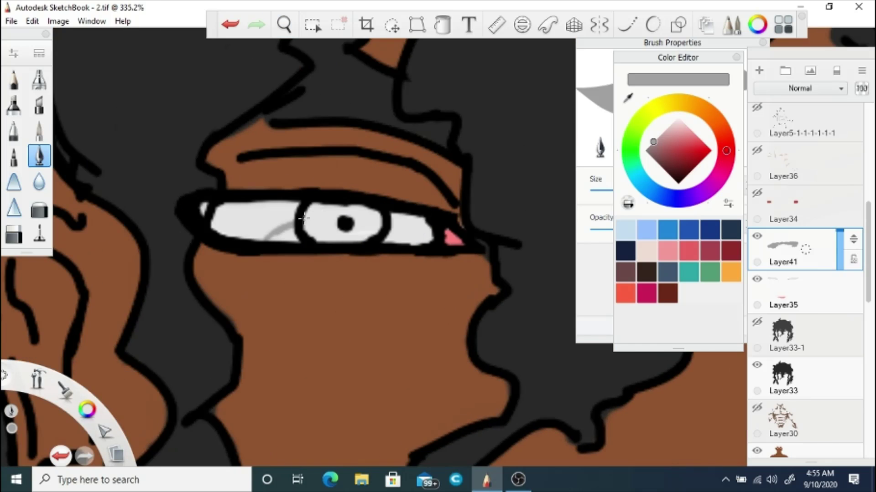
pyautogui.moveTo(301, 214); pyautogui.dragTo(383, 223)
pyautogui.moveTo(389, 214)
pyautogui.mouseDown()
pyautogui.moveTo(431, 241)
pyautogui.moveTo(392, 230)
pyautogui.mouseUp()
pyautogui.moveTo(301, 210); pyautogui.dragTo(226, 228)
pyautogui.moveTo(267, 205); pyautogui.dragTo(210, 228)
# - Erase the excess grey around the eye and shade the upper teeth with mid-grey
pyautogui.click(14, 233)
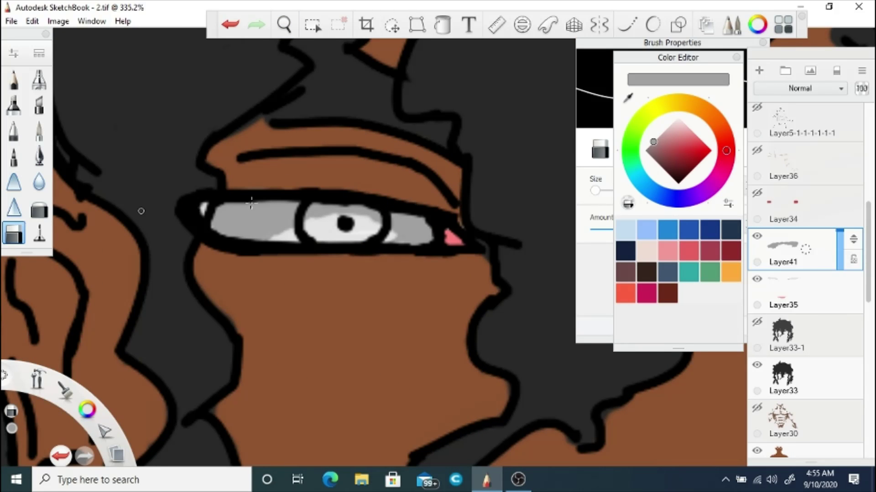
pyautogui.moveTo(438, 245)
pyautogui.mouseDown()
pyautogui.moveTo(385, 209)
pyautogui.moveTo(280, 296)
pyautogui.moveTo(431, 301)
pyautogui.mouseUp()
pyautogui.press('e')
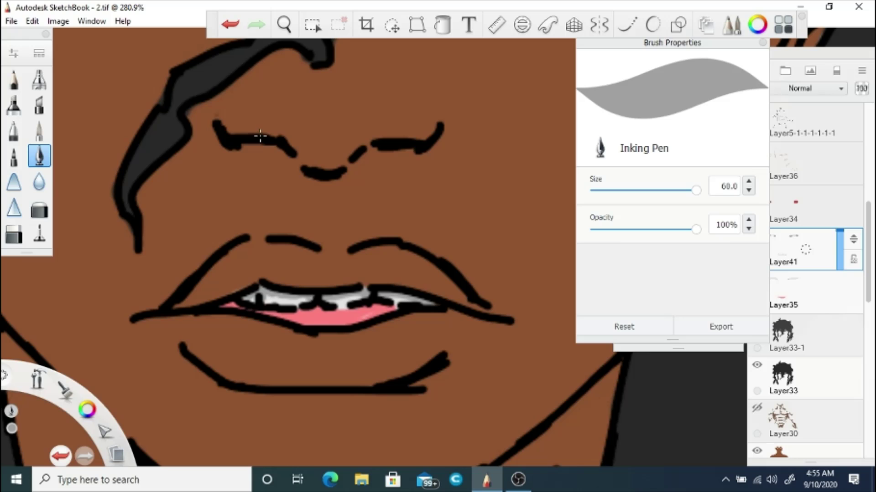
# - Duplicate Layer41 and soften the edges of the grey shadows in both eyes with the Soft Eraser
pyautogui.moveTo(266, 397); pyautogui.dragTo(266, 438)
pyautogui.scroll(5, 321, 242)
pyautogui.click(782, 249)
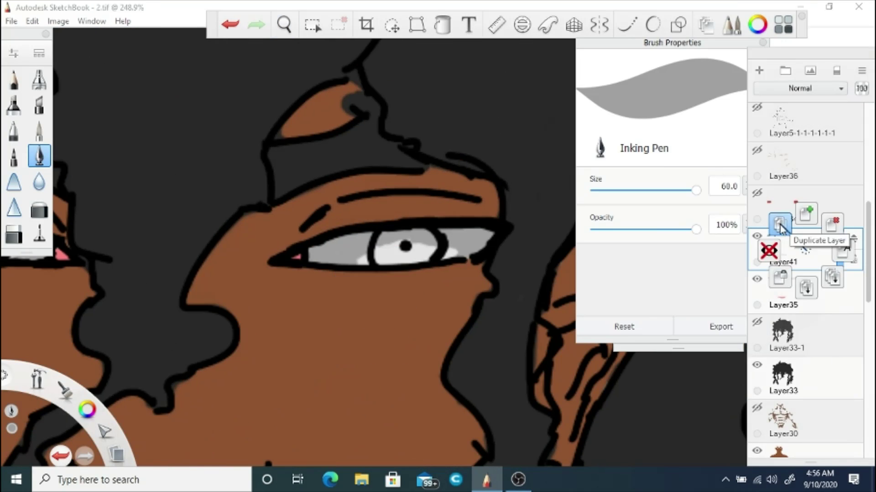
pyautogui.click(778, 228)
pyautogui.click(39, 233)
pyautogui.click(40, 212)
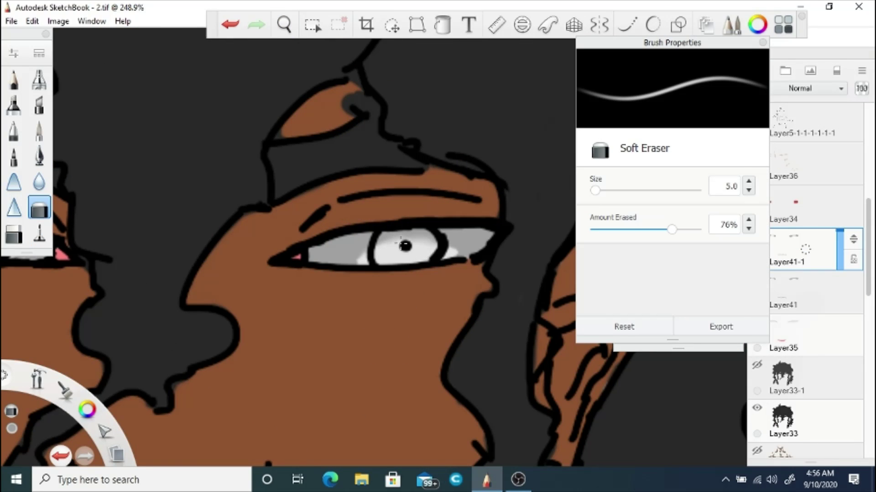
pyautogui.press('space')
pyautogui.moveTo(300, 235); pyautogui.dragTo(231, 221)
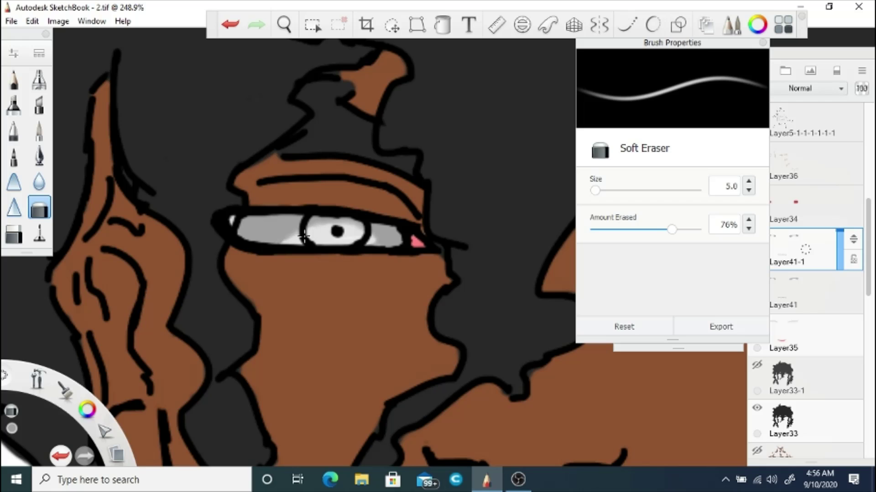
pyautogui.press('space')
pyautogui.scroll(-4, 332, 186)
pyautogui.moveTo(361, 118); pyautogui.dragTo(379, 315)
# - Show the red iris layer Layer34, select it and sample its red for the Inking Pen
pyautogui.click(756, 193)
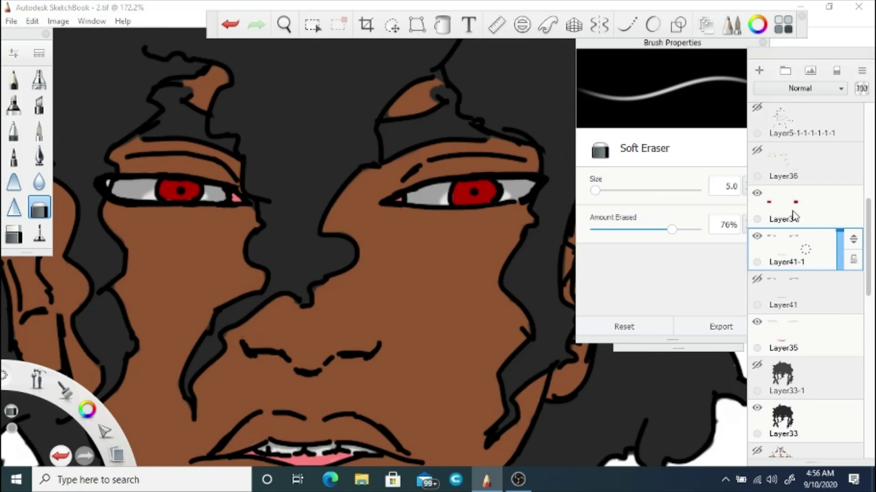
pyautogui.click(39, 157)
pyautogui.click(14, 234)
pyautogui.click(794, 335)
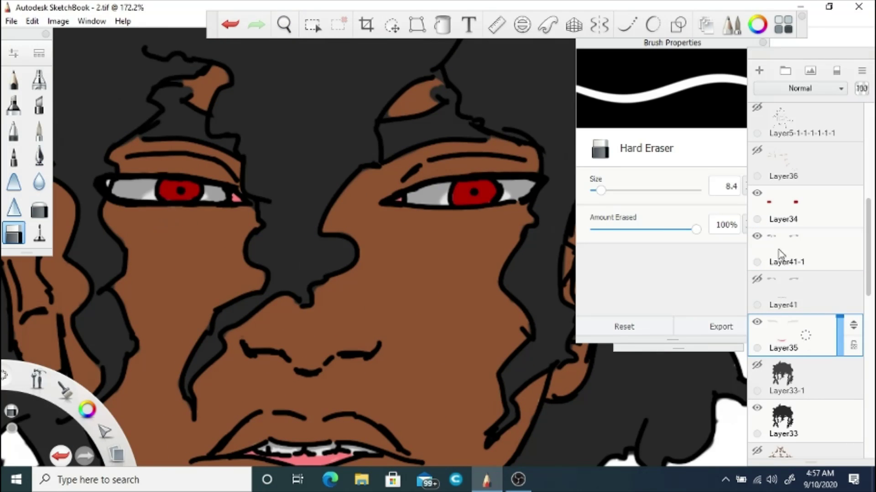
pyautogui.click(792, 244)
pyautogui.click(782, 205)
pyautogui.click(39, 157)
pyautogui.click(757, 24)
pyautogui.keyDown('alt'); pyautogui.click(154, 194); pyautogui.keyUp('alt')
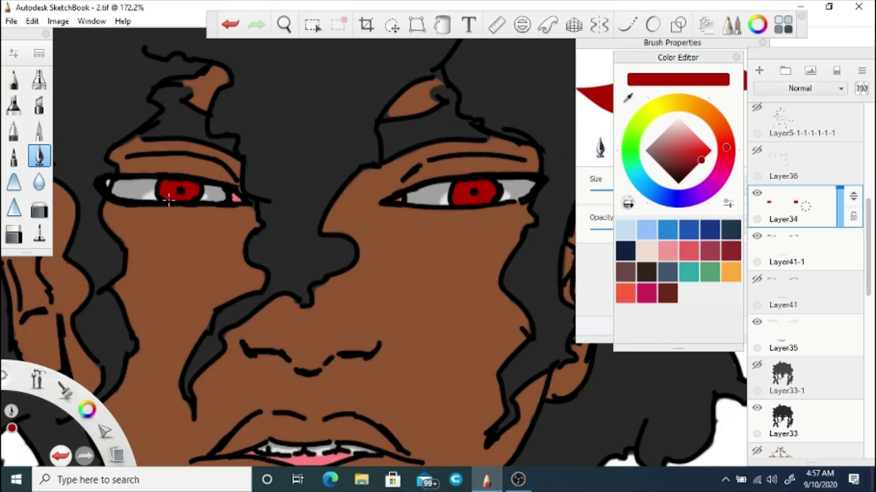
# - Add a new layer above Layer34 and paint dark red shadows over both irises with the Inking Pen
pyautogui.click(14, 234)
pyautogui.click(39, 157)
pyautogui.click(759, 71)
pyautogui.scroll(5, 547, 199)
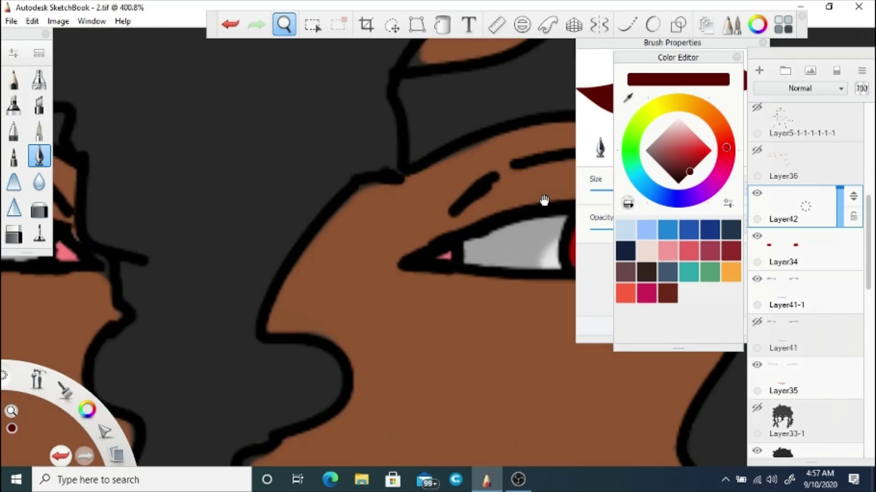
pyautogui.moveTo(488, 183); pyautogui.dragTo(480, 185)
pyautogui.moveTo(382, 229)
pyautogui.mouseDown()
pyautogui.moveTo(409, 234)
pyautogui.moveTo(368, 248)
pyautogui.moveTo(346, 231)
pyautogui.mouseUp()
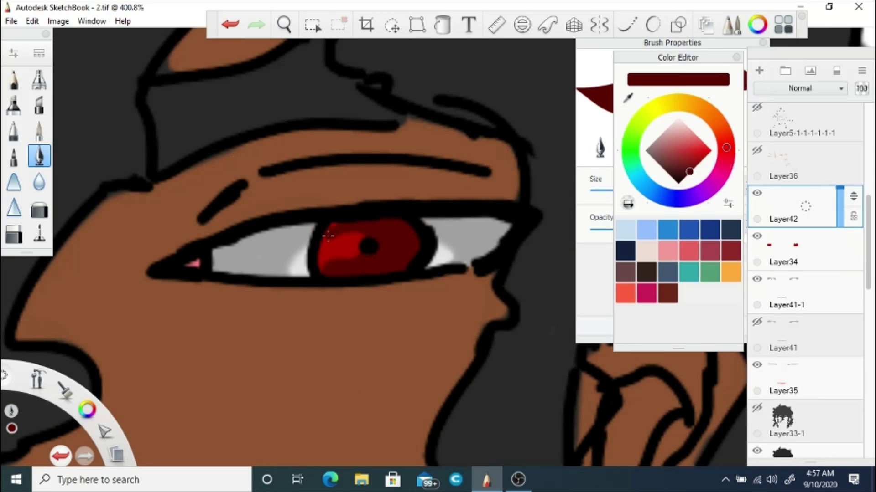
pyautogui.press('space')
pyautogui.moveTo(469, 234)
pyautogui.mouseDown()
pyautogui.moveTo(283, 189)
pyautogui.moveTo(332, 186)
pyautogui.mouseUp()
# - Add a new layer above Layer42 and sample the pink of the inner eye corner
pyautogui.click(759, 70)
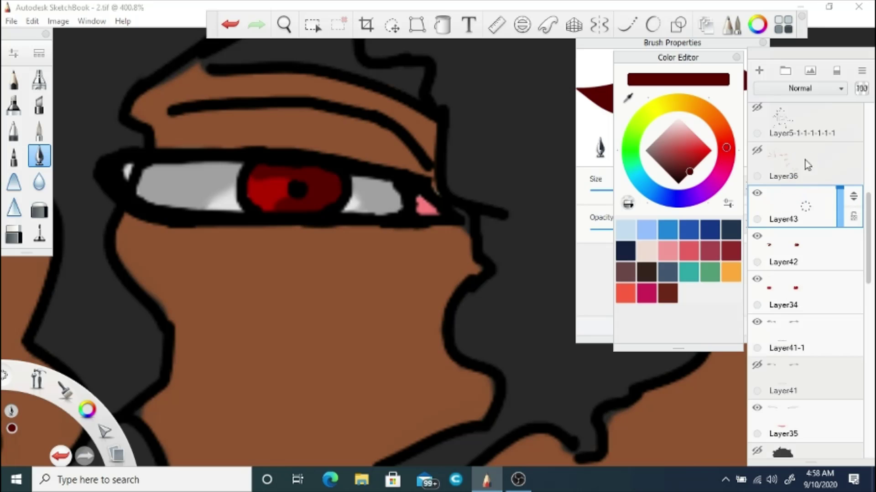
pyautogui.keyDown('alt'); pyautogui.click(426, 205); pyautogui.keyUp('alt')
pyautogui.press('space')
pyautogui.scroll(-3, 254, 175)
pyautogui.scroll(-5, 443, 185)
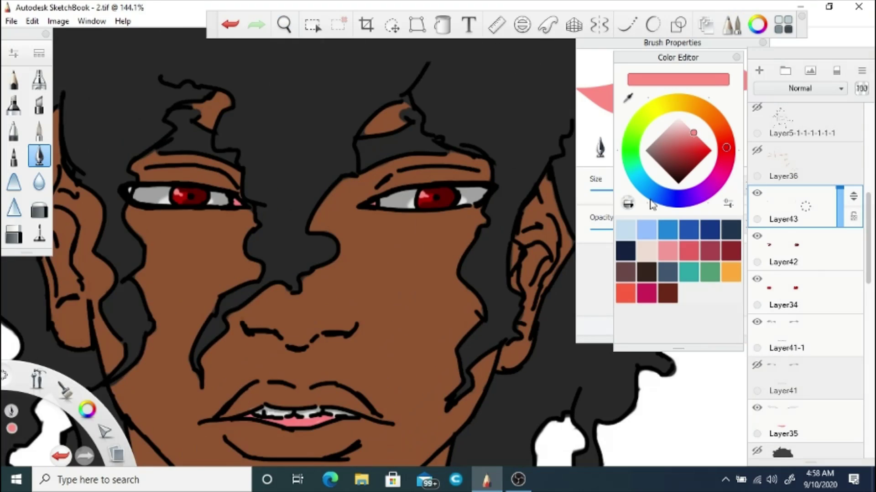
pyautogui.scroll(2, 442, 185)
# - Duplicate the iris shadow layer Layer42, hide the original and soften the dark red shadow edges with the Soft Eraser
pyautogui.click(764, 246)
pyautogui.hotkey('ctrl', 'd')
pyautogui.click(757, 279)
pyautogui.press('e')
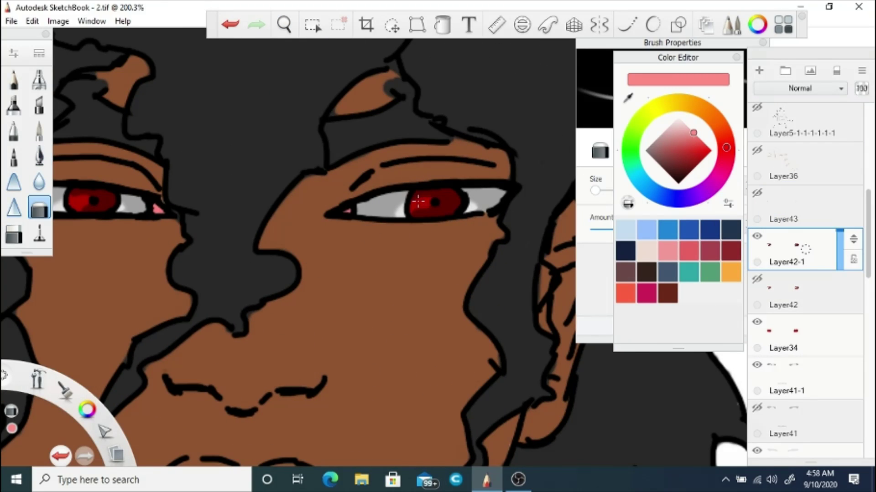
pyautogui.moveTo(418, 201); pyautogui.dragTo(519, 204)
pyautogui.press('space')
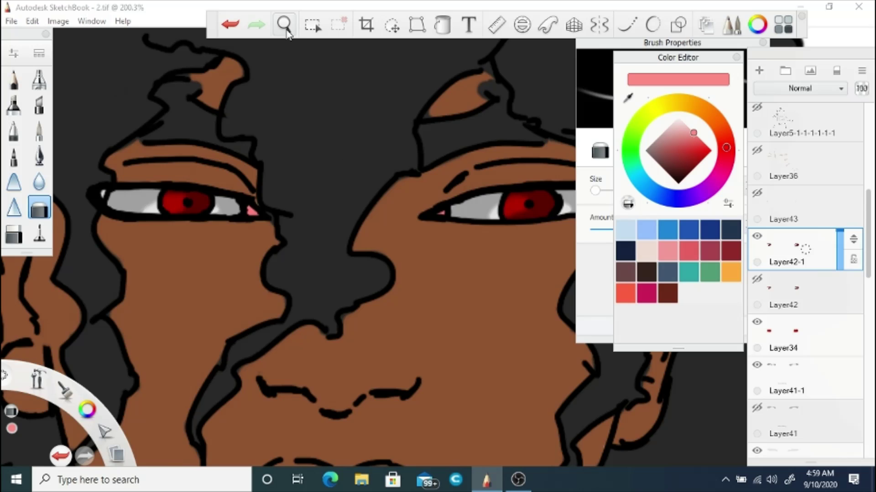
# - Compare the hair colours of Layer33-1 and Layer33 by switching their visibility
pyautogui.scroll(-5, 381, 293)
pyautogui.moveTo(381, 293); pyautogui.dragTo(390, 204)
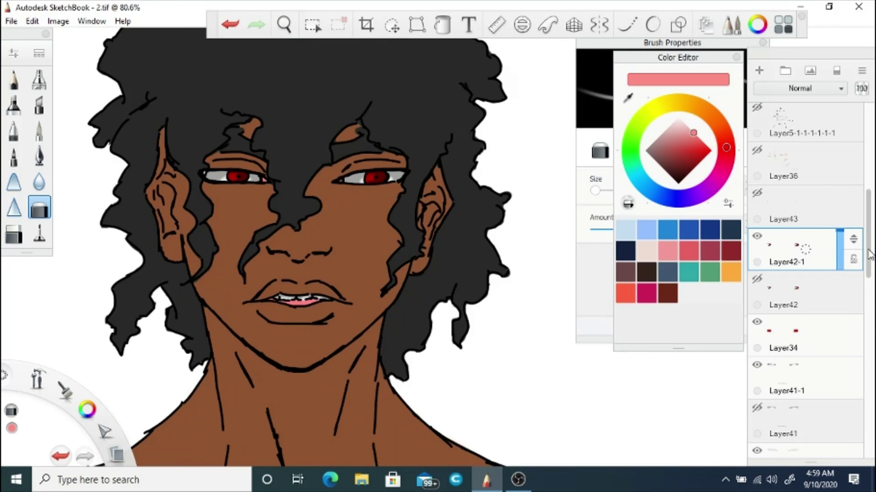
pyautogui.scroll(-3, 313, 219)
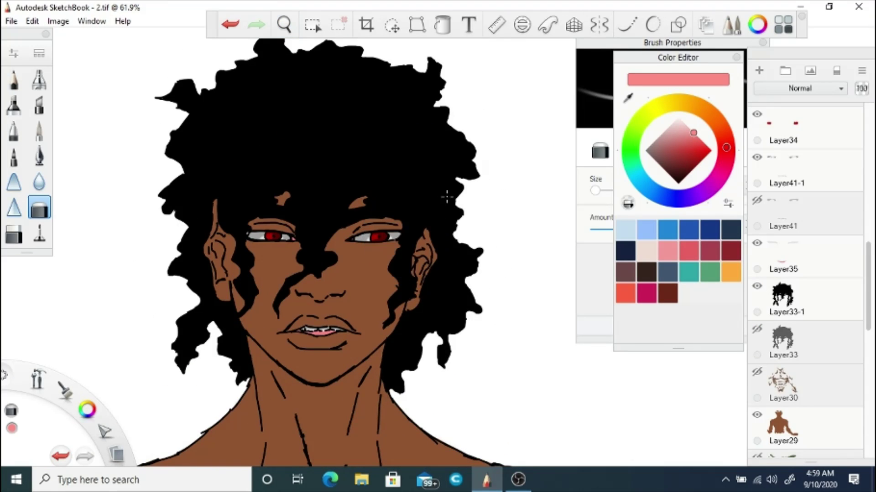
pyautogui.click(757, 286)
pyautogui.click(758, 328)
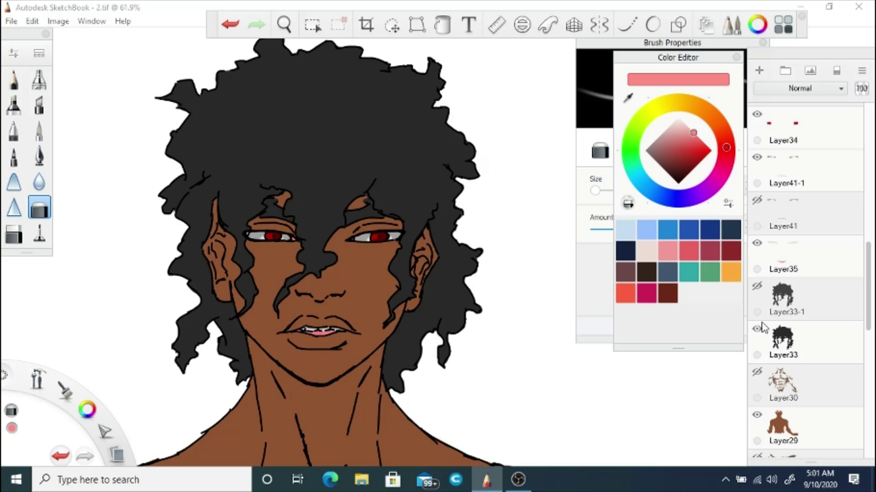
# - Duplicate the dark grey hair layer Layer33 and hide the original
pyautogui.scroll(3, 368, 255)
pyautogui.click(783, 346)
pyautogui.click(731, 250)
pyautogui.click(39, 155)
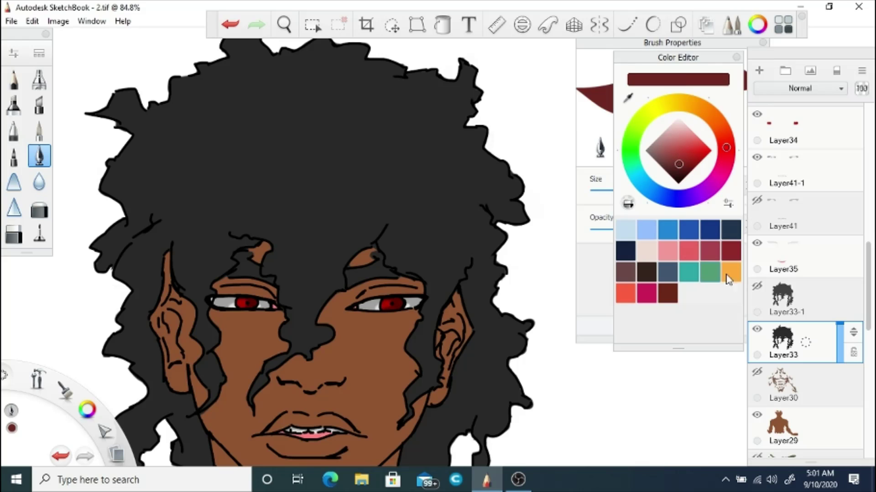
pyautogui.hotkey('ctrl', 'd')
pyautogui.click(756, 374)
# - Try filling the duplicated hair layer with a very dark reddish brown
pyautogui.scroll(-3, 328, 254)
pyautogui.moveTo(679, 165); pyautogui.dragTo(676, 177)
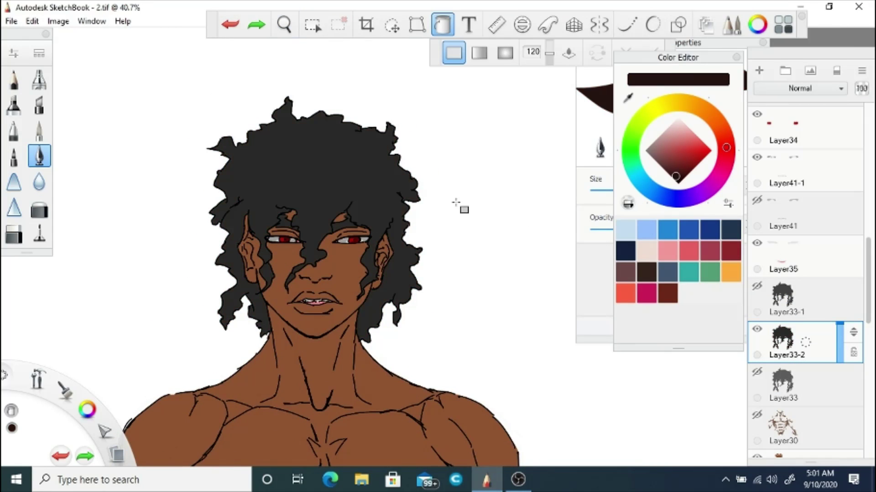
pyautogui.moveTo(335, 264); pyautogui.dragTo(351, 171)
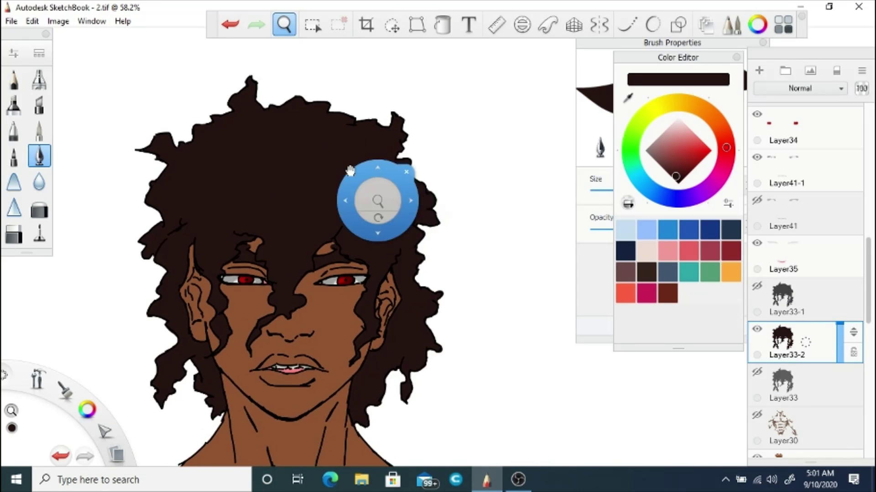
pyautogui.click(442, 24)
pyautogui.hotkey('ctrl', 'z')
# - Fill the hair on Layer33-2 with a near-black colour
pyautogui.moveTo(673, 191); pyautogui.dragTo(675, 182)
pyautogui.click(362, 210)
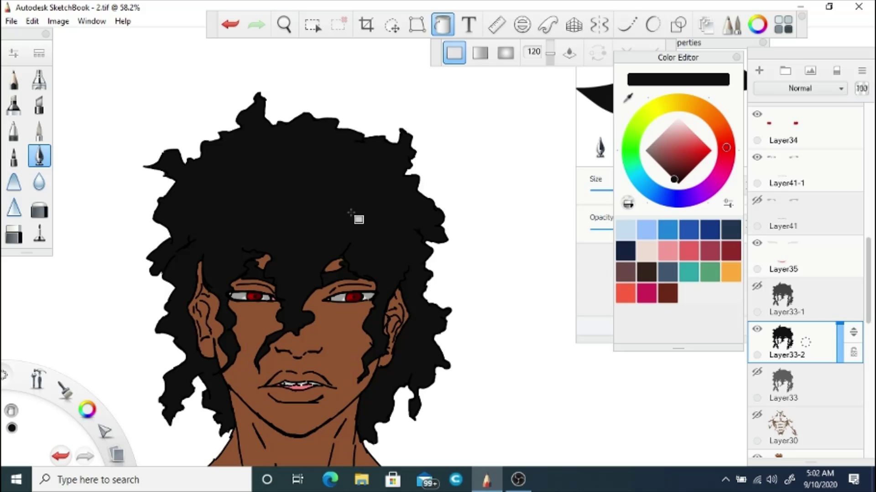
# - Look over the whole figure with the body shading layer Layer30 shown
pyautogui.scroll(-5, 759, 333)
pyautogui.moveTo(322, 399); pyautogui.dragTo(323, 299)
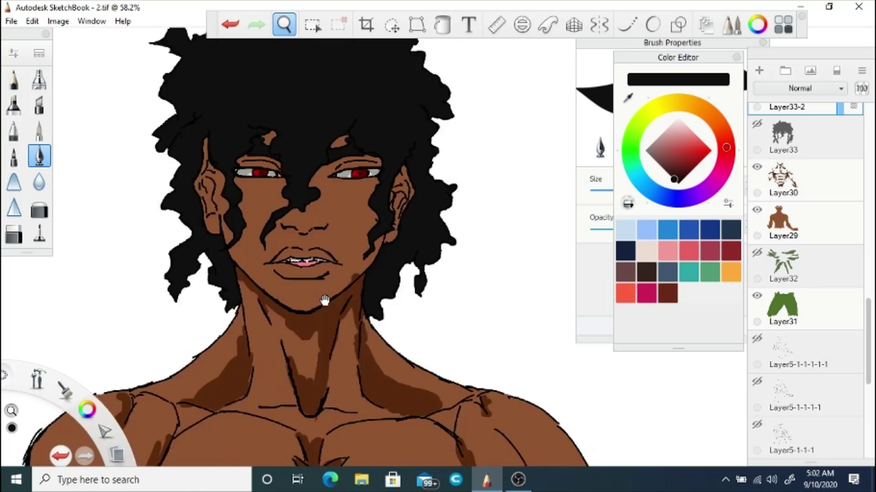
pyautogui.scroll(-3, 348, 199)
pyautogui.moveTo(347, 199); pyautogui.dragTo(368, 250)
pyautogui.scroll(3, 793, 274)
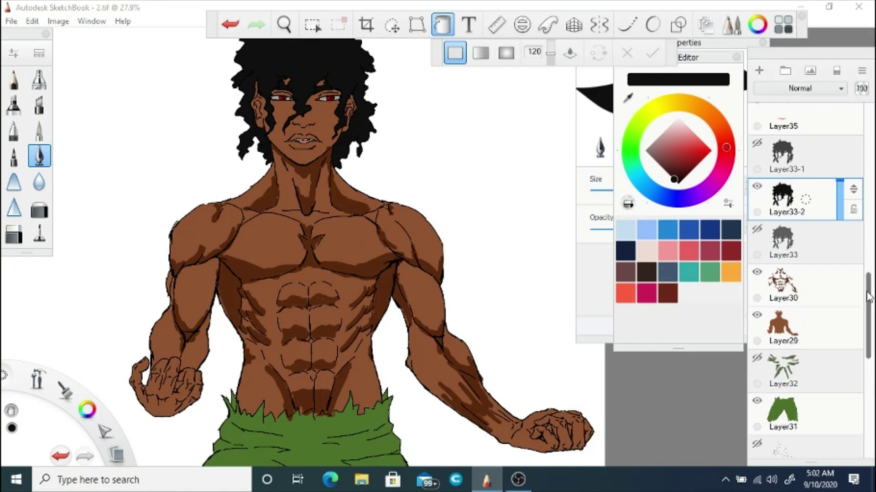
# - Add a new layer above the skin layer Layer29, pick up the dark brown shading colour and keep Layer30 hidden
pyautogui.click(791, 301)
pyautogui.press('Escape')
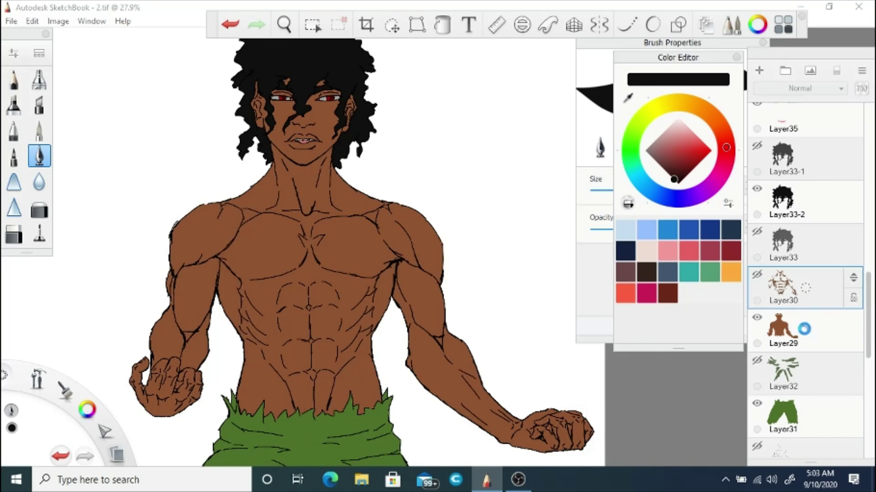
pyautogui.click(783, 331)
pyautogui.hotkey('ctrl', 'shift', 'n')
pyautogui.click(757, 274)
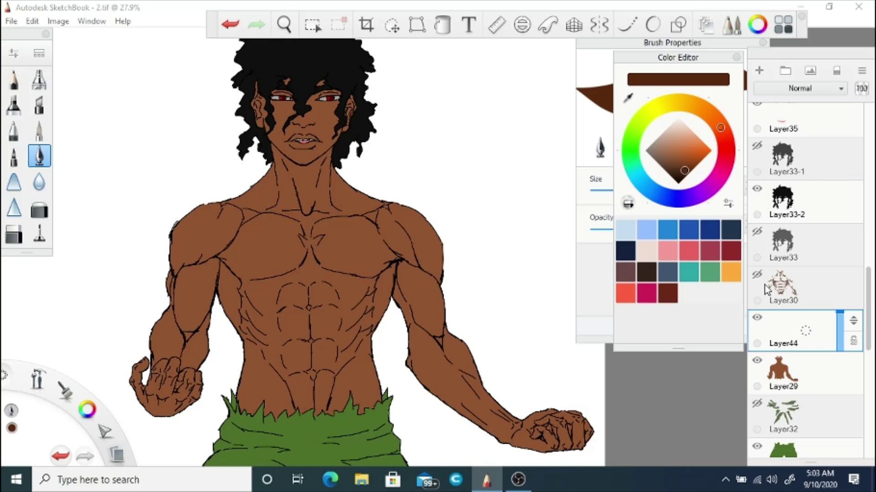
# - Paint dark brown shadows on the lower abdomen above the trousers, along both groin lines and the hip edges
pyautogui.click(283, 24)
pyautogui.moveTo(308, 78); pyautogui.dragTo(319, 191)
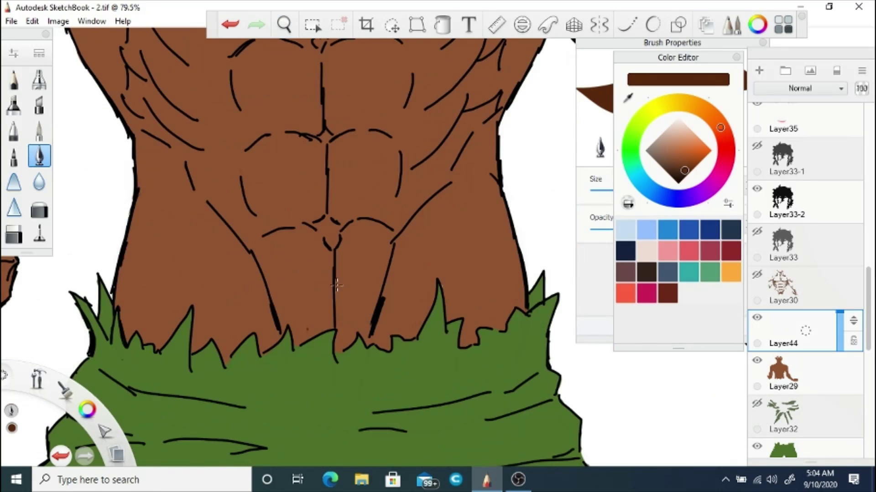
pyautogui.moveTo(385, 263)
pyautogui.mouseDown()
pyautogui.moveTo(274, 274)
pyautogui.moveTo(288, 322)
pyautogui.moveTo(339, 329)
pyautogui.moveTo(286, 297)
pyautogui.moveTo(284, 281)
pyautogui.mouseUp()
pyautogui.moveTo(400, 245)
pyautogui.mouseDown()
pyautogui.moveTo(391, 250)
pyautogui.moveTo(436, 201)
pyautogui.mouseUp()
pyautogui.moveTo(389, 288); pyautogui.dragTo(370, 329)
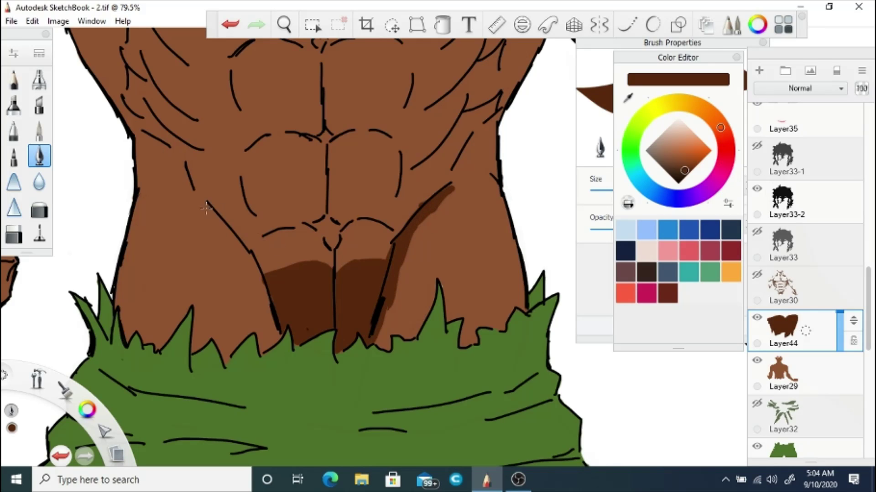
pyautogui.moveTo(205, 208)
pyautogui.mouseDown()
pyautogui.moveTo(240, 245)
pyautogui.moveTo(273, 323)
pyautogui.mouseUp()
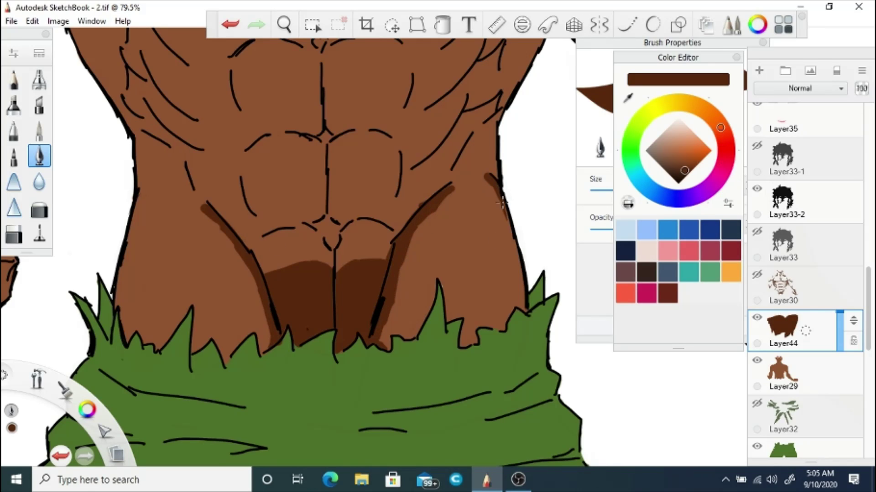
pyautogui.moveTo(196, 201); pyautogui.dragTo(203, 209)
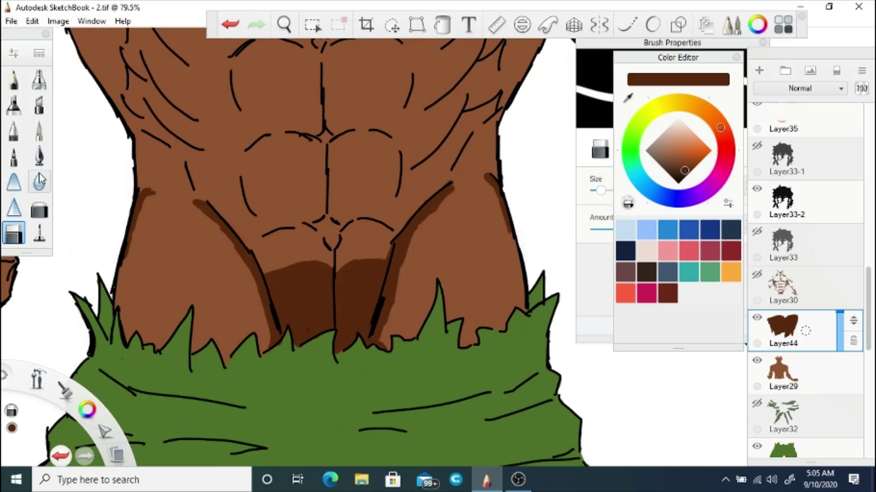
# - Shade the navel, the undersides of the abdominal pair above it and the rims of the lower abs in dark brown
pyautogui.moveTo(328, 187)
pyautogui.mouseDown()
pyautogui.moveTo(301, 183)
pyautogui.moveTo(255, 209)
pyautogui.moveTo(279, 186)
pyautogui.moveTo(321, 197)
pyautogui.moveTo(293, 183)
pyautogui.mouseUp()
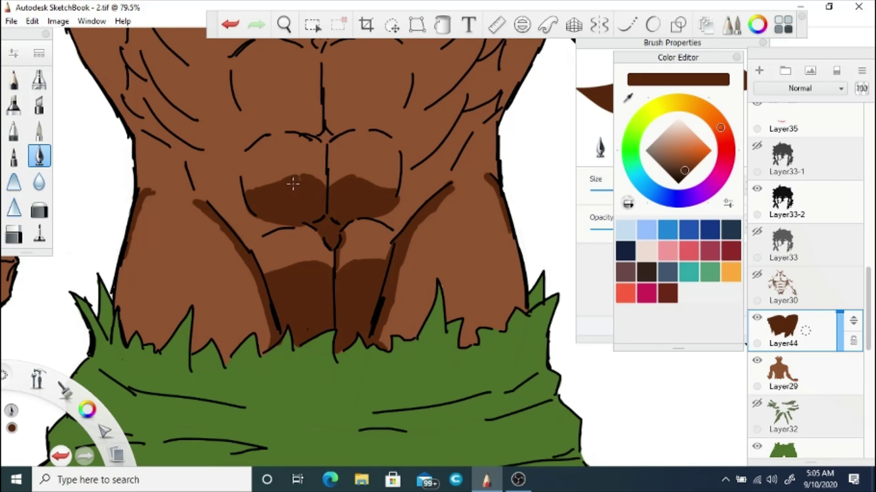
pyautogui.moveTo(382, 227); pyautogui.dragTo(389, 314)
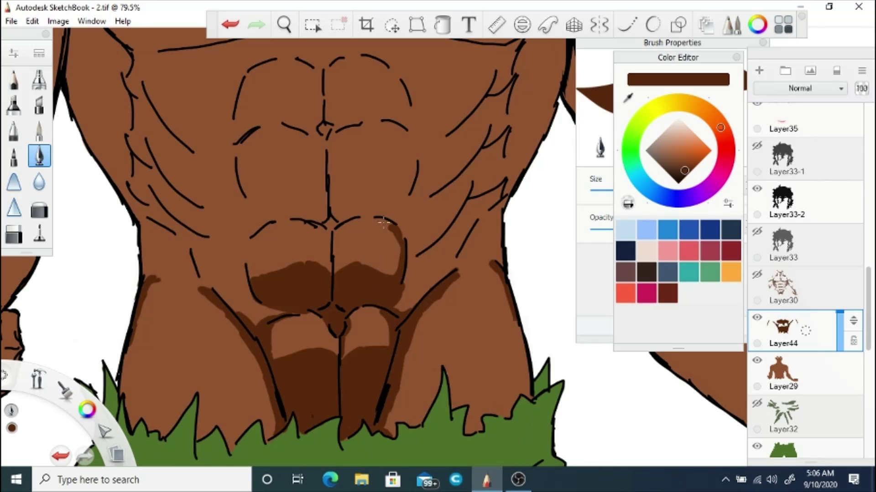
pyautogui.moveTo(383, 222); pyautogui.dragTo(396, 242)
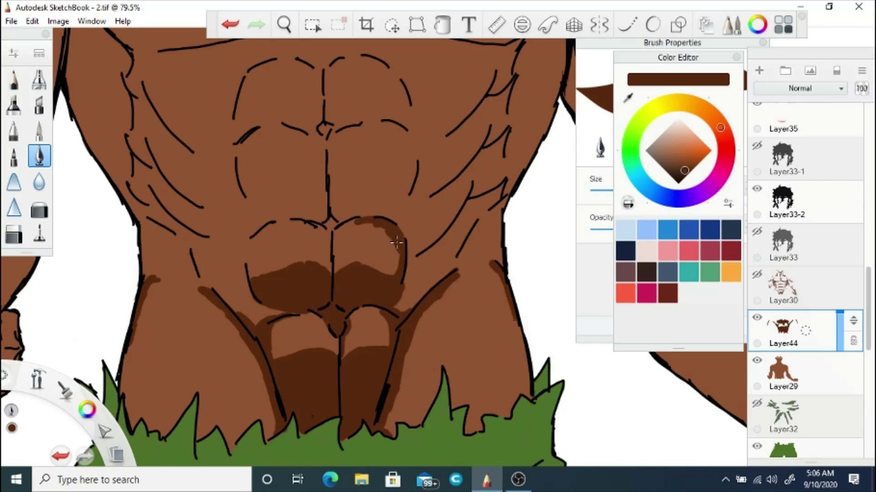
# - Shade the undersides and outer rims of the two upper rows of abs in dark brown
pyautogui.click(323, 129)
pyautogui.moveTo(327, 183)
pyautogui.mouseDown()
pyautogui.moveTo(356, 171)
pyautogui.moveTo(408, 186)
pyautogui.mouseUp()
pyautogui.moveTo(324, 181)
pyautogui.mouseDown()
pyautogui.moveTo(264, 175)
pyautogui.moveTo(392, 205)
pyautogui.moveTo(310, 210)
pyautogui.mouseUp()
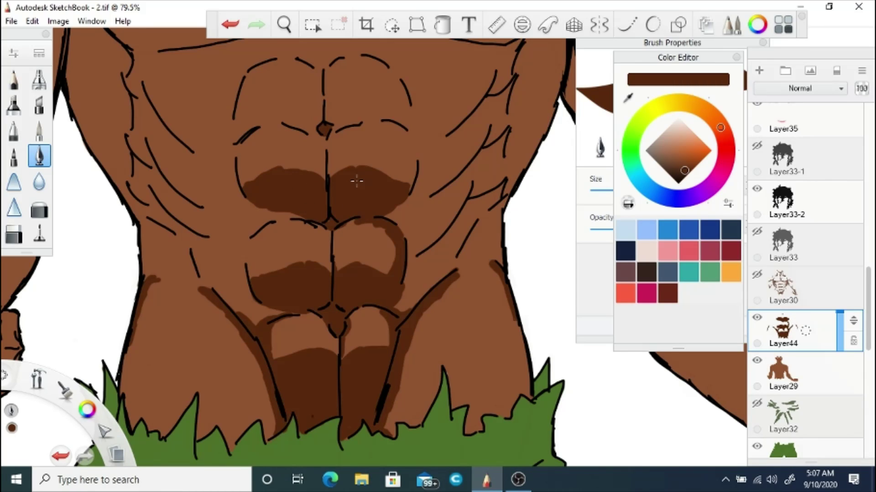
pyautogui.moveTo(340, 131)
pyautogui.mouseDown()
pyautogui.moveTo(315, 95)
pyautogui.moveTo(285, 89)
pyautogui.moveTo(261, 99)
pyautogui.moveTo(364, 102)
pyautogui.moveTo(385, 68)
pyautogui.moveTo(344, 62)
pyautogui.mouseUp()
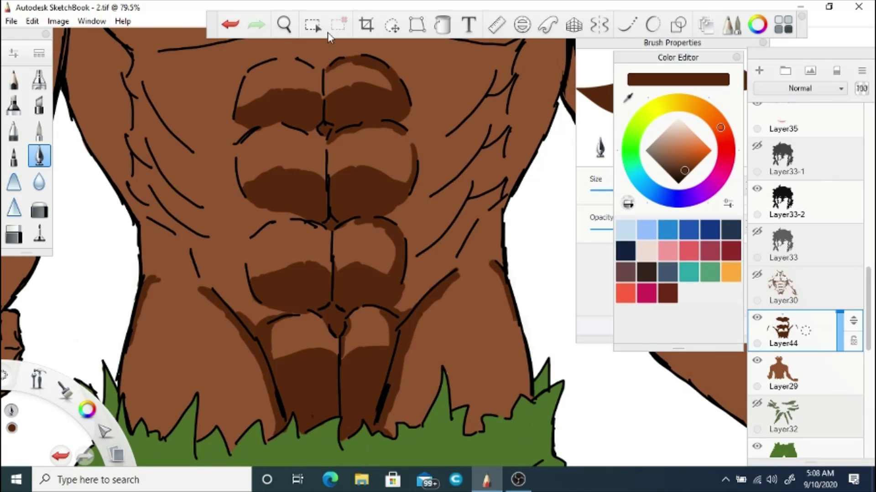
pyautogui.press('space')
pyautogui.moveTo(346, 182); pyautogui.dragTo(390, 201)
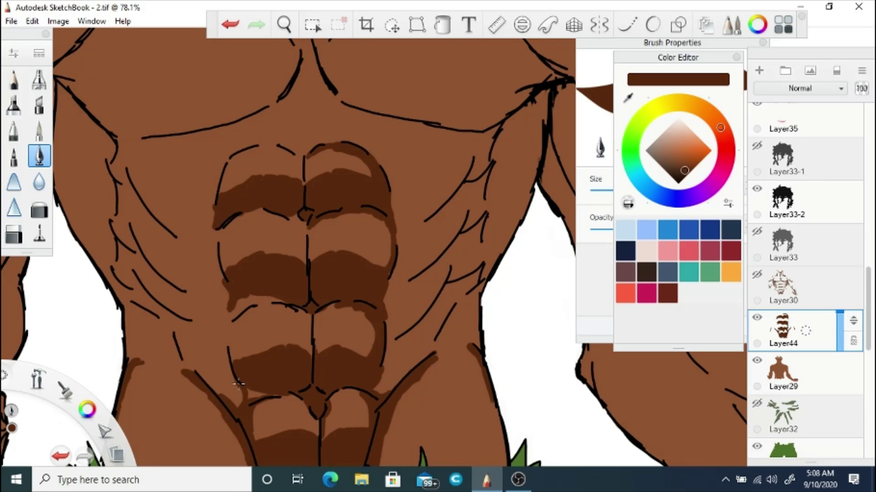
# - Paint dark brown shadows under the character's left pectoral, below the armpit and along the inner upper arm
pyautogui.press('space')
pyautogui.moveTo(419, 91); pyautogui.dragTo(313, 182)
pyautogui.moveTo(433, 151)
pyautogui.mouseDown()
pyautogui.moveTo(234, 187)
pyautogui.moveTo(386, 207)
pyautogui.mouseUp()
pyautogui.moveTo(233, 187)
pyautogui.mouseDown()
pyautogui.moveTo(371, 180)
pyautogui.moveTo(401, 206)
pyautogui.moveTo(385, 338)
pyautogui.moveTo(428, 197)
pyautogui.moveTo(413, 305)
pyautogui.mouseUp()
pyautogui.moveTo(440, 225)
pyautogui.mouseDown()
pyautogui.moveTo(466, 285)
pyautogui.moveTo(460, 300)
pyautogui.mouseUp()
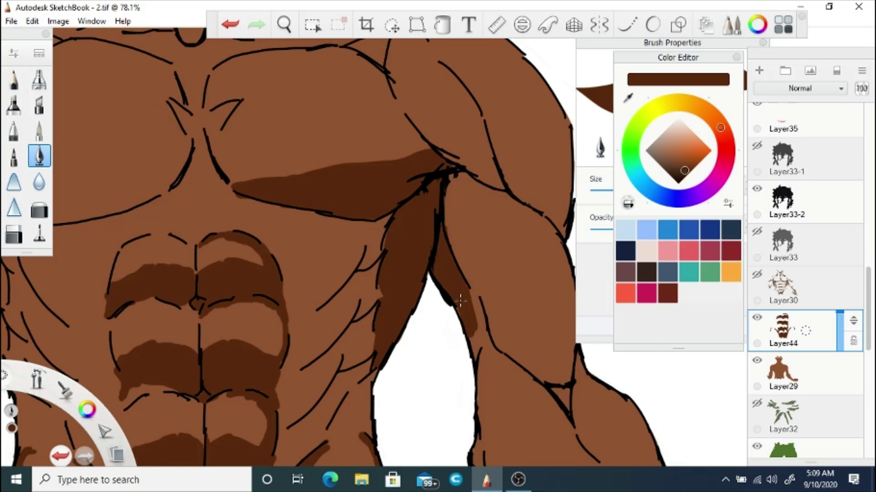
pyautogui.moveTo(467, 176); pyautogui.dragTo(446, 179)
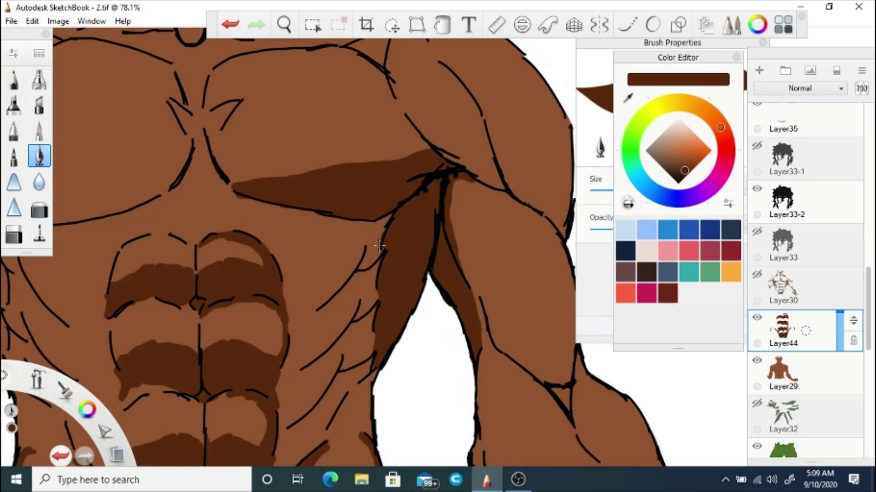
# - Shade the lower and inner edges of the character's left biceps and the rim of the outer forearm muscle below it in dark brown
pyautogui.press('space')
pyautogui.moveTo(319, 102); pyautogui.dragTo(313, 293)
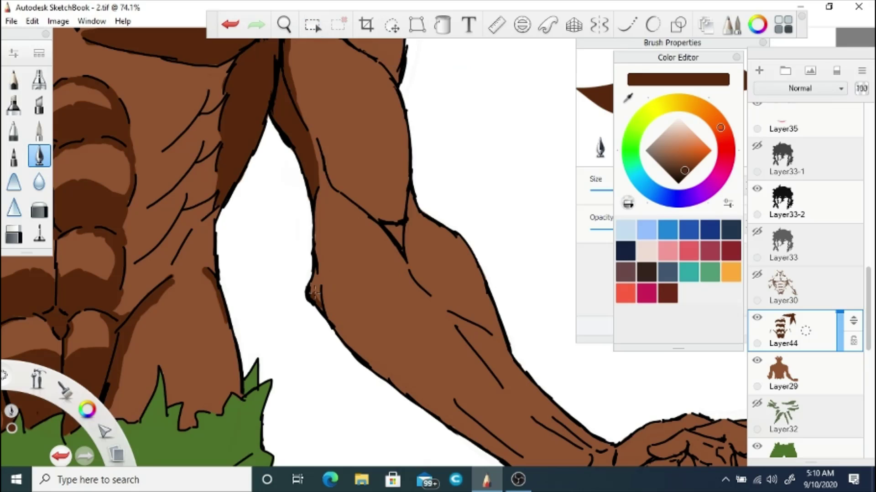
pyautogui.moveTo(372, 216); pyautogui.dragTo(372, 216)
pyautogui.moveTo(327, 167); pyautogui.dragTo(416, 217)
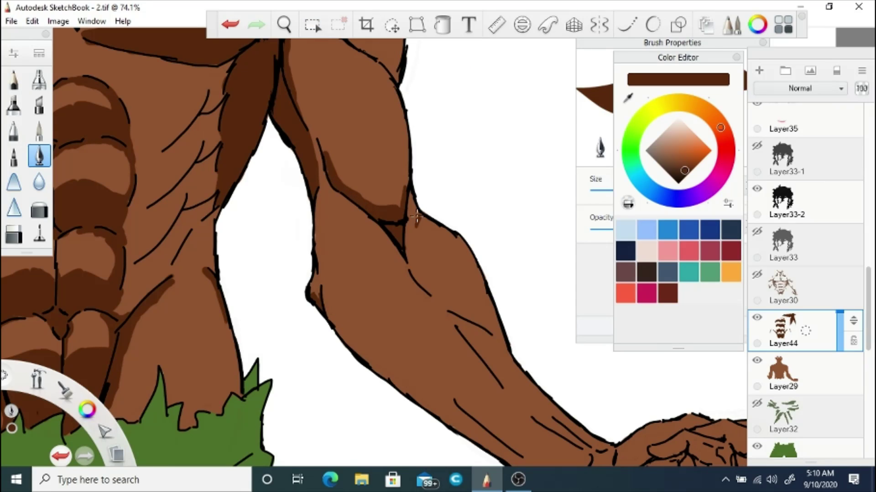
pyautogui.moveTo(457, 304); pyautogui.dragTo(499, 333)
pyautogui.moveTo(429, 290)
pyautogui.mouseDown()
pyautogui.moveTo(454, 237)
pyautogui.moveTo(426, 223)
pyautogui.moveTo(465, 261)
pyautogui.mouseUp()
pyautogui.press('space')
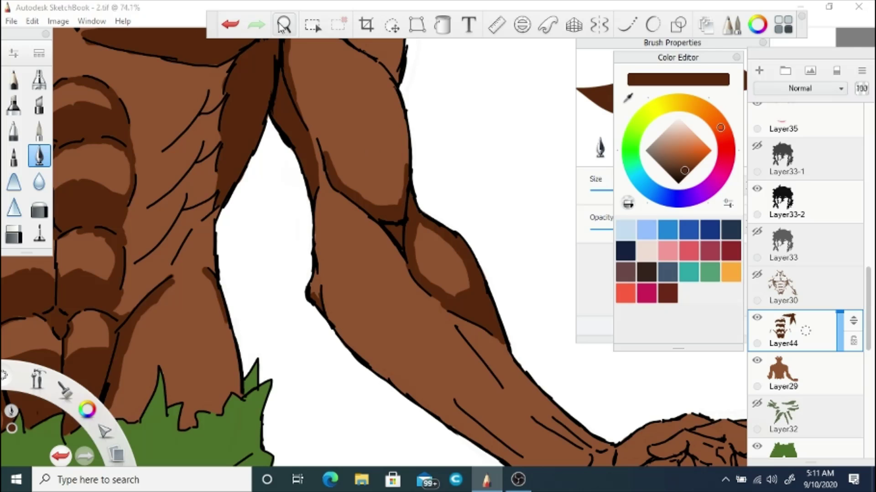
# - Fill the left arm's outer forearm muscle with dark brown and extend the shadow along the outer forearm to the wrist
pyautogui.moveTo(410, 196); pyautogui.dragTo(367, 205)
pyautogui.click(365, 203)
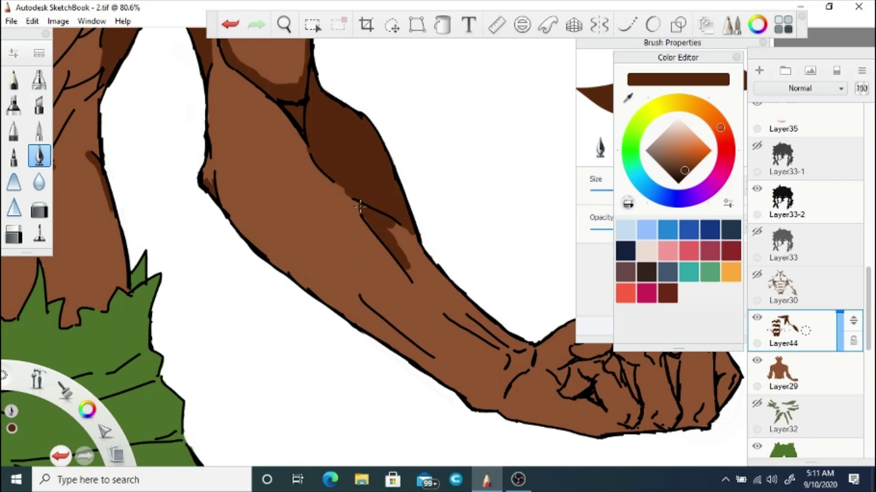
pyautogui.click(14, 233)
pyautogui.click(39, 156)
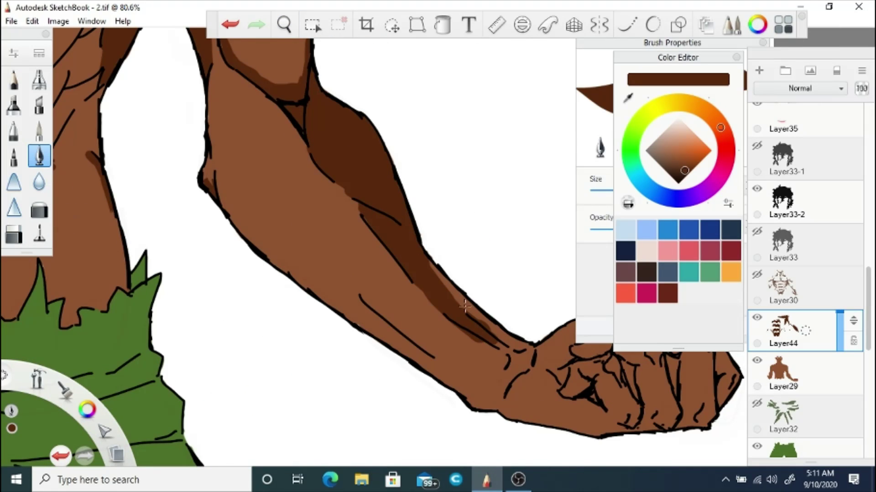
pyautogui.moveTo(501, 365)
pyautogui.mouseDown()
pyautogui.moveTo(470, 339)
pyautogui.moveTo(511, 346)
pyautogui.moveTo(492, 336)
pyautogui.moveTo(496, 300)
pyautogui.mouseUp()
pyautogui.press('b')
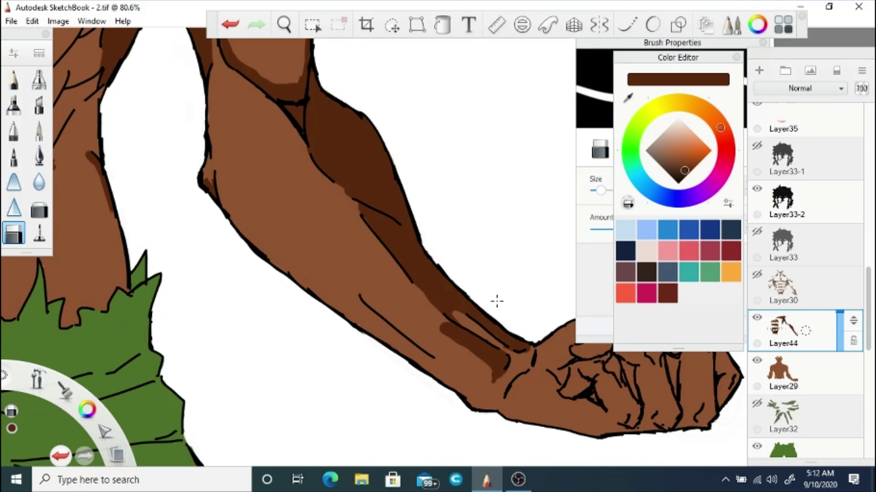
pyautogui.press('b')
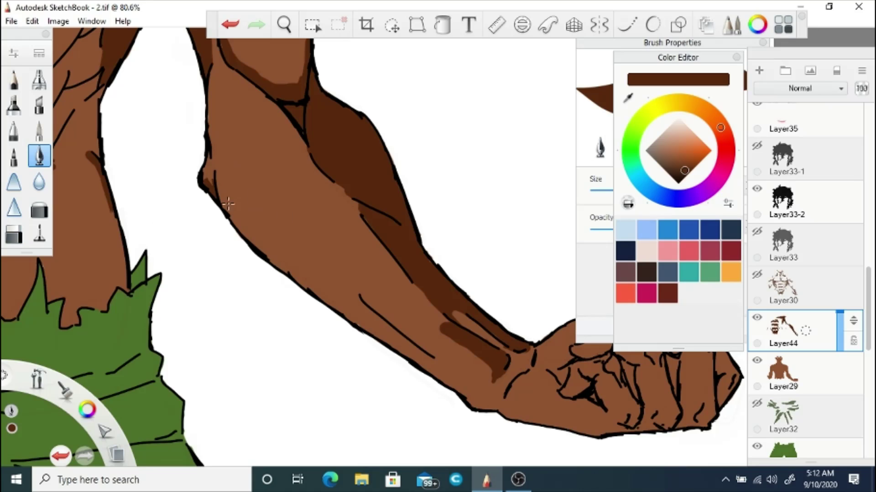
# - Paint dark brown shadows along the underside of the left forearm and around the elbow, leaving narrow highlights
pyautogui.moveTo(225, 203)
pyautogui.mouseDown()
pyautogui.moveTo(314, 177)
pyautogui.moveTo(302, 156)
pyautogui.moveTo(233, 216)
pyautogui.moveTo(356, 319)
pyautogui.mouseUp()
pyautogui.moveTo(313, 283)
pyautogui.mouseDown()
pyautogui.moveTo(439, 376)
pyautogui.moveTo(305, 267)
pyautogui.moveTo(410, 283)
pyautogui.moveTo(387, 323)
pyautogui.moveTo(428, 342)
pyautogui.moveTo(430, 318)
pyautogui.moveTo(484, 363)
pyautogui.moveTo(474, 405)
pyautogui.moveTo(501, 403)
pyautogui.mouseUp()
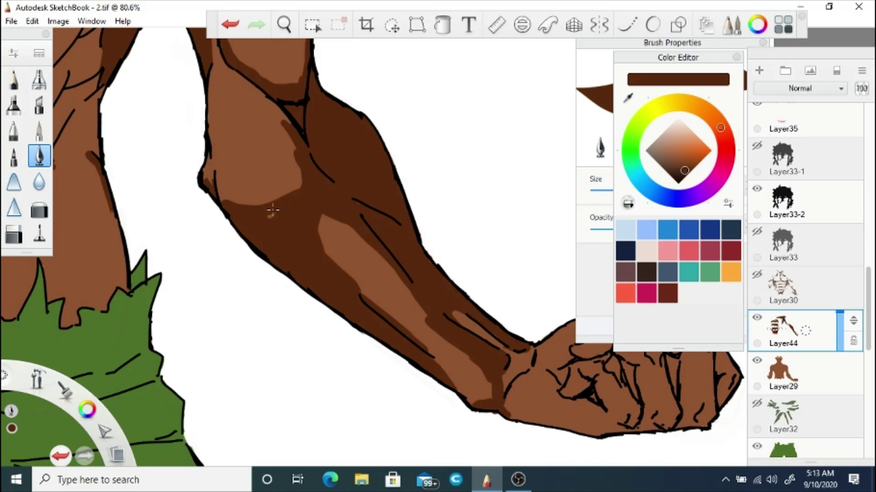
pyautogui.press('space')
pyautogui.moveTo(313, 273); pyautogui.dragTo(371, 293)
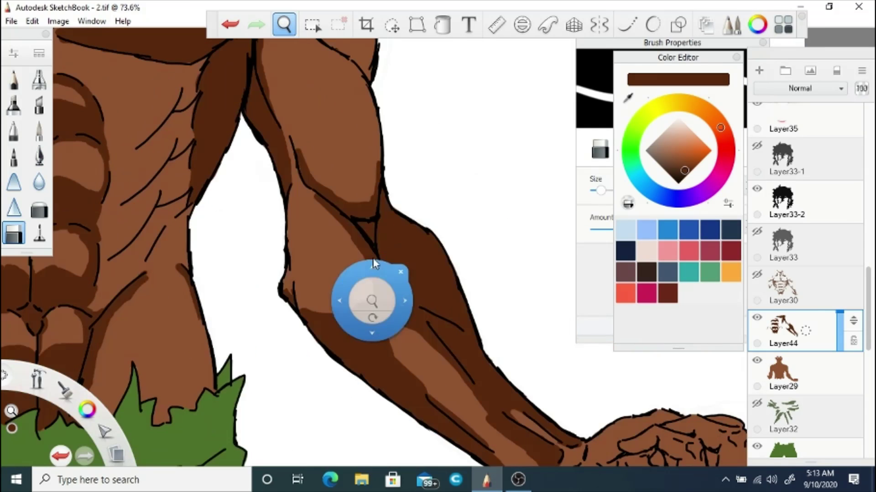
pyautogui.moveTo(282, 131)
pyautogui.mouseDown()
pyautogui.moveTo(356, 292)
pyautogui.moveTo(297, 191)
pyautogui.moveTo(292, 274)
pyautogui.moveTo(293, 247)
pyautogui.moveTo(320, 255)
pyautogui.mouseUp()
# - Shade the palm folds and the sides of the curled fingers on the left fist in dark brown
pyautogui.press('space')
pyautogui.moveTo(371, 292)
pyautogui.mouseDown()
pyautogui.moveTo(306, 188)
pyautogui.moveTo(376, 189)
pyautogui.mouseUp()
pyautogui.press('space')
pyautogui.moveTo(388, 224); pyautogui.dragTo(283, 231)
pyautogui.moveTo(401, 313)
pyautogui.mouseDown()
pyautogui.moveTo(433, 326)
pyautogui.moveTo(406, 322)
pyautogui.moveTo(497, 314)
pyautogui.moveTo(483, 282)
pyautogui.mouseUp()
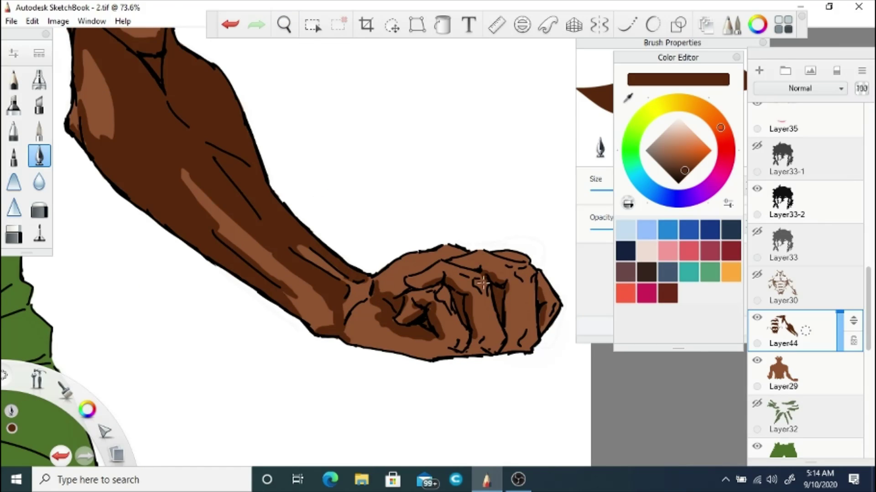
pyautogui.moveTo(431, 338); pyautogui.dragTo(477, 331)
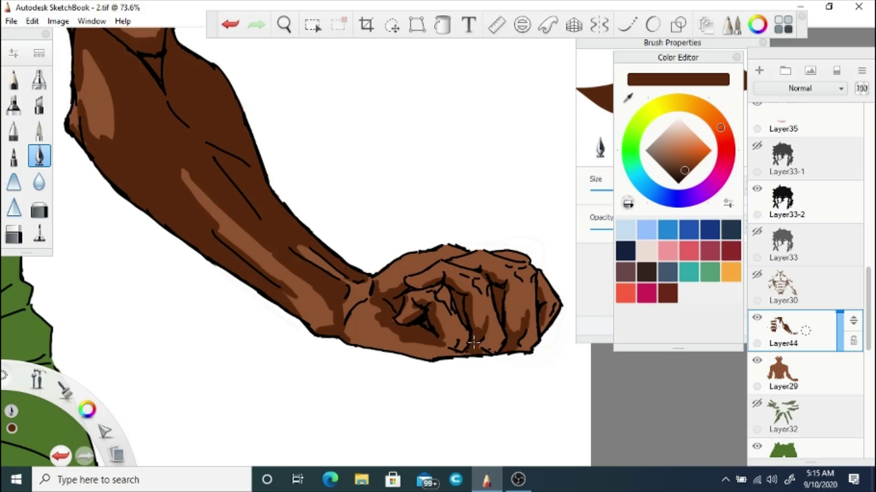
pyautogui.moveTo(520, 294)
pyautogui.mouseDown()
pyautogui.moveTo(487, 289)
pyautogui.moveTo(438, 315)
pyautogui.mouseUp()
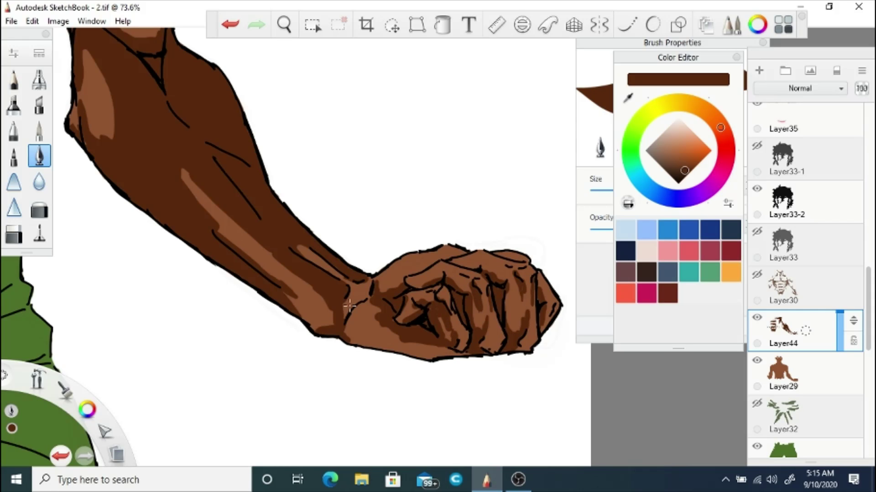
# - Paint dark brown shadows along the lower edge of the left deltoid and in the hollow where the collarbone meets the shoulder
pyautogui.press('space')
pyautogui.moveTo(349, 305)
pyautogui.mouseDown()
pyautogui.moveTo(323, 299)
pyautogui.moveTo(356, 274)
pyautogui.moveTo(352, 254)
pyautogui.moveTo(355, 283)
pyautogui.moveTo(317, 324)
pyautogui.moveTo(347, 241)
pyautogui.moveTo(342, 274)
pyautogui.moveTo(423, 311)
pyautogui.mouseUp()
pyautogui.press('e')
pyautogui.click(617, 190)
pyautogui.press('space')
pyautogui.press('b')
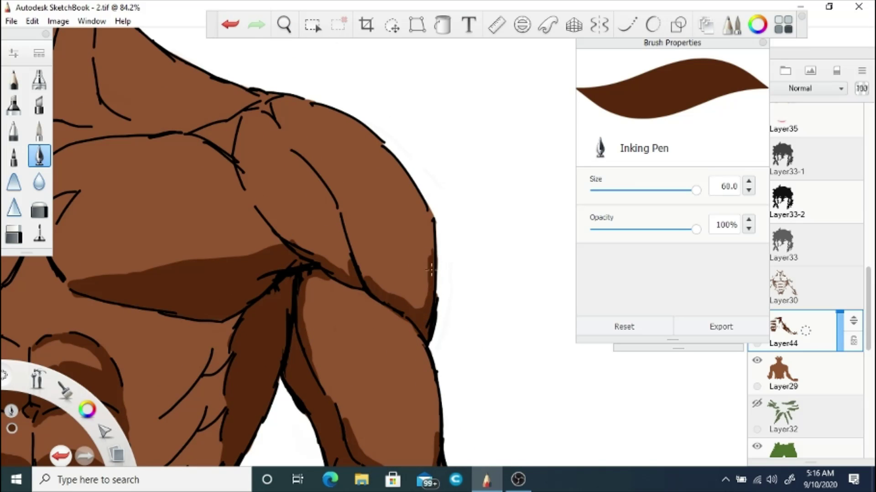
pyautogui.press('space')
pyautogui.moveTo(225, 140)
pyautogui.mouseDown()
pyautogui.moveTo(328, 230)
pyautogui.moveTo(338, 221)
pyautogui.moveTo(337, 242)
pyautogui.moveTo(342, 218)
pyautogui.mouseUp()
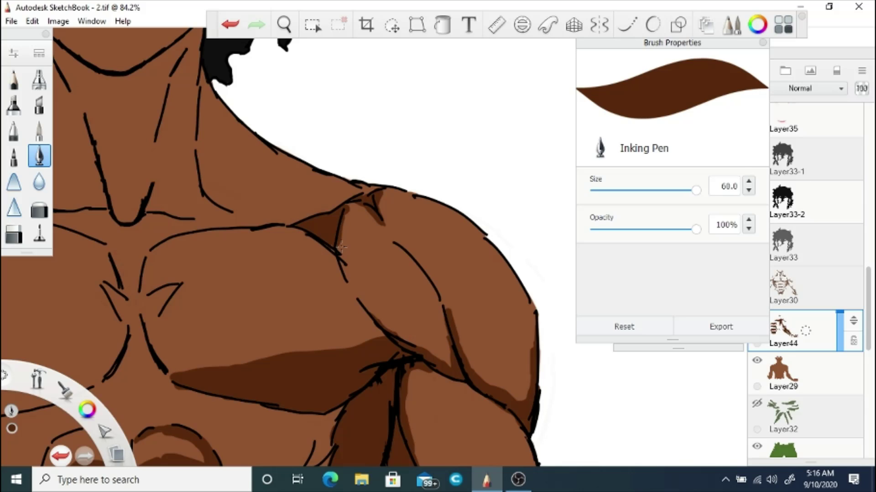
# - Shade the inner and outer rims of the left pectoral and the base of the left trapezius in dark brown
pyautogui.moveTo(177, 285)
pyautogui.mouseDown()
pyautogui.moveTo(142, 304)
pyautogui.moveTo(150, 324)
pyautogui.mouseUp()
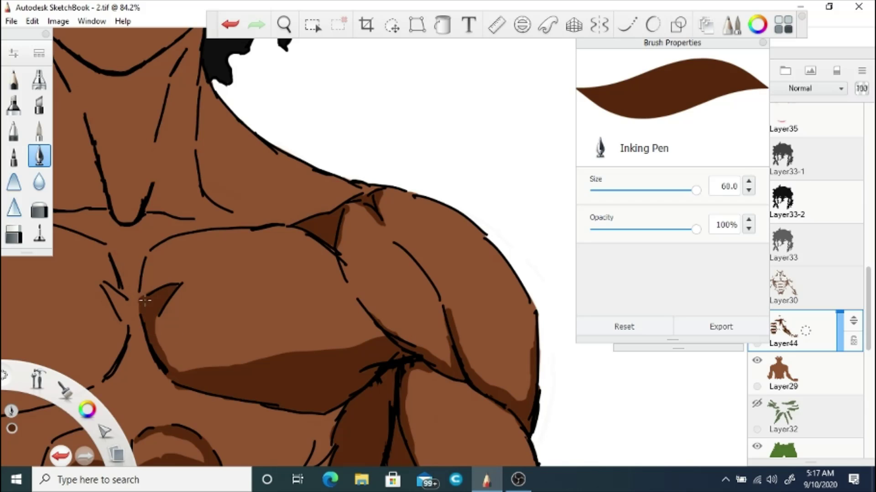
pyautogui.moveTo(351, 287)
pyautogui.mouseDown()
pyautogui.moveTo(340, 248)
pyautogui.moveTo(282, 227)
pyautogui.moveTo(260, 230)
pyautogui.mouseUp()
pyautogui.moveTo(198, 139); pyautogui.dragTo(279, 218)
pyautogui.moveTo(202, 156); pyautogui.dragTo(203, 117)
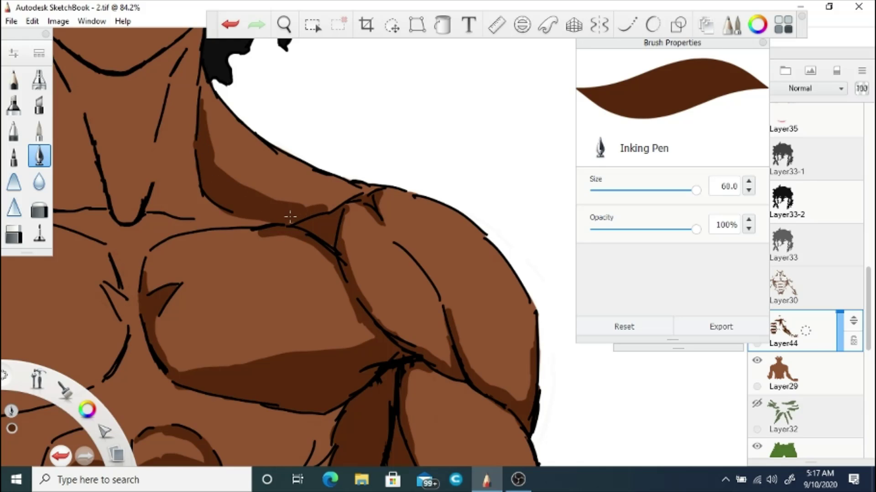
# - Paint dark brown shadows on the neck beneath the jaw and down both throat lines to the collarbone notch
pyautogui.scroll(3, 289, 215)
pyautogui.hscroll(-4, 289, 214)
pyautogui.moveTo(325, 197); pyautogui.dragTo(323, 314)
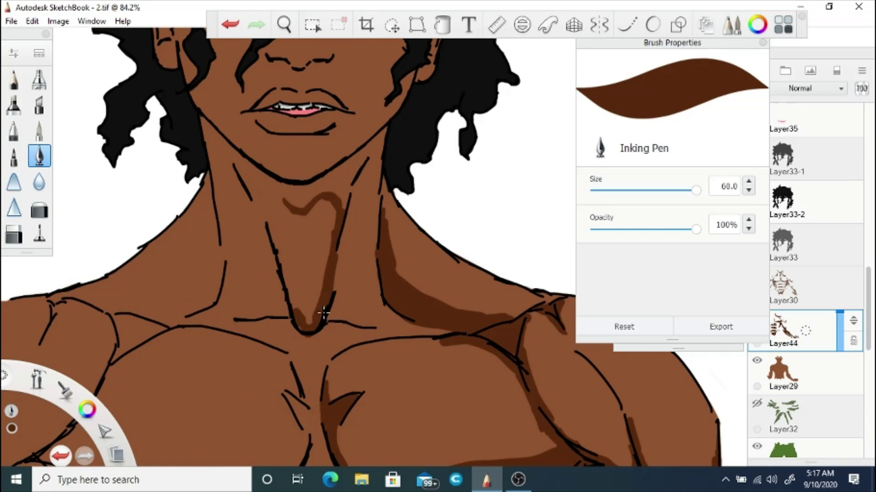
pyautogui.moveTo(290, 205)
pyautogui.mouseDown()
pyautogui.moveTo(377, 149)
pyautogui.moveTo(375, 228)
pyautogui.moveTo(359, 192)
pyautogui.moveTo(373, 251)
pyautogui.moveTo(329, 299)
pyautogui.moveTo(278, 188)
pyautogui.mouseUp()
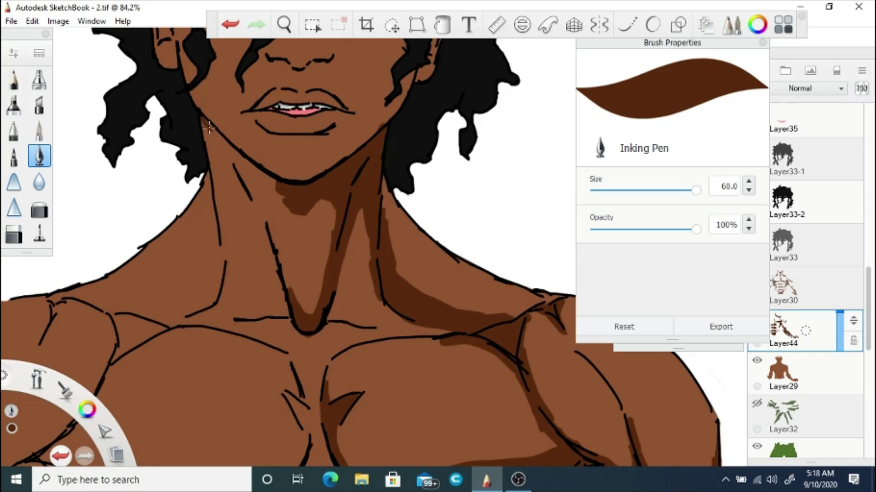
pyautogui.moveTo(208, 126)
pyautogui.mouseDown()
pyautogui.moveTo(248, 160)
pyautogui.moveTo(238, 160)
pyautogui.moveTo(276, 258)
pyautogui.moveTo(211, 134)
pyautogui.mouseUp()
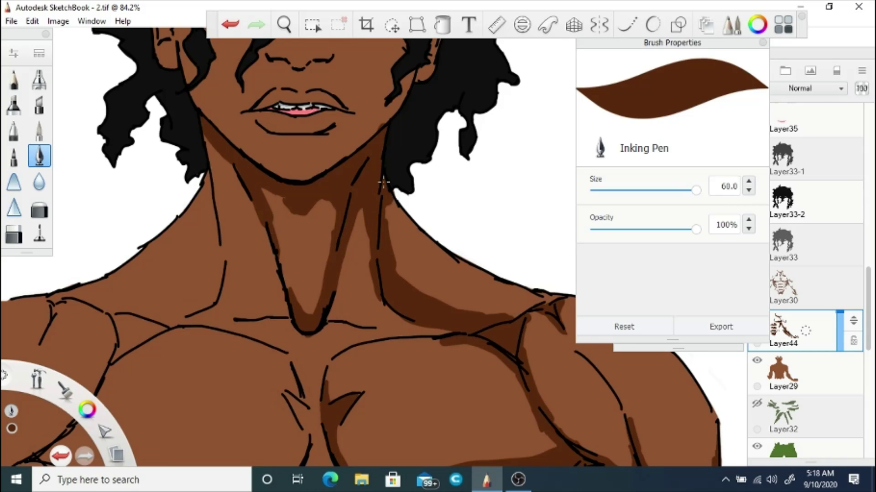
# - Shade above the collarbones beside the throat notch and along the right side of the neck onto the right trapezius
pyautogui.moveTo(407, 306); pyautogui.dragTo(411, 290)
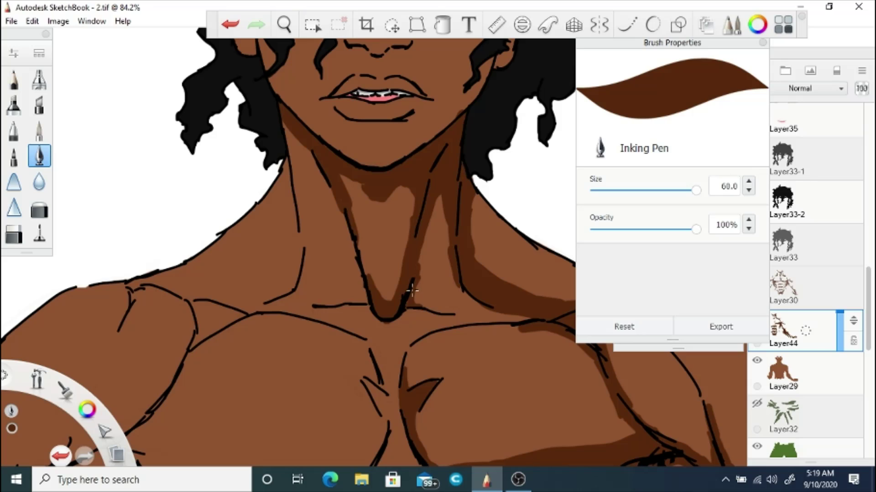
pyautogui.press('e')
pyautogui.press('e')
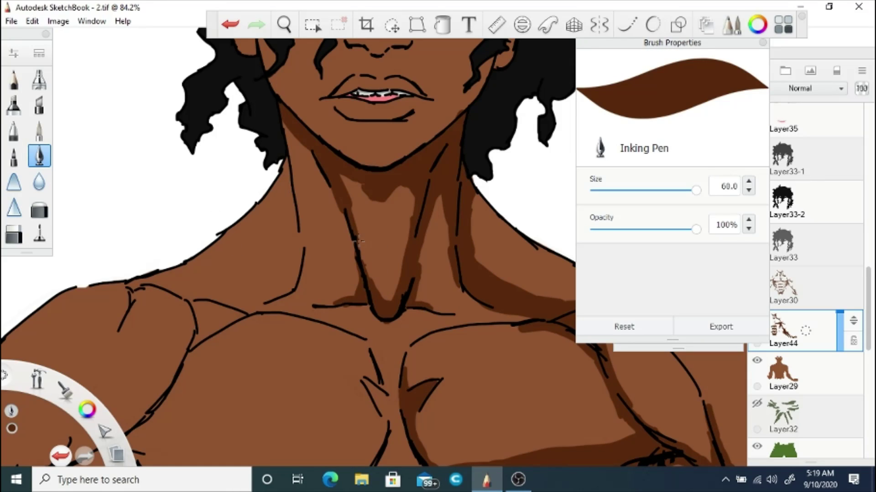
pyautogui.moveTo(292, 207)
pyautogui.mouseDown()
pyautogui.moveTo(293, 280)
pyautogui.moveTo(287, 160)
pyautogui.moveTo(290, 239)
pyautogui.moveTo(198, 300)
pyautogui.mouseUp()
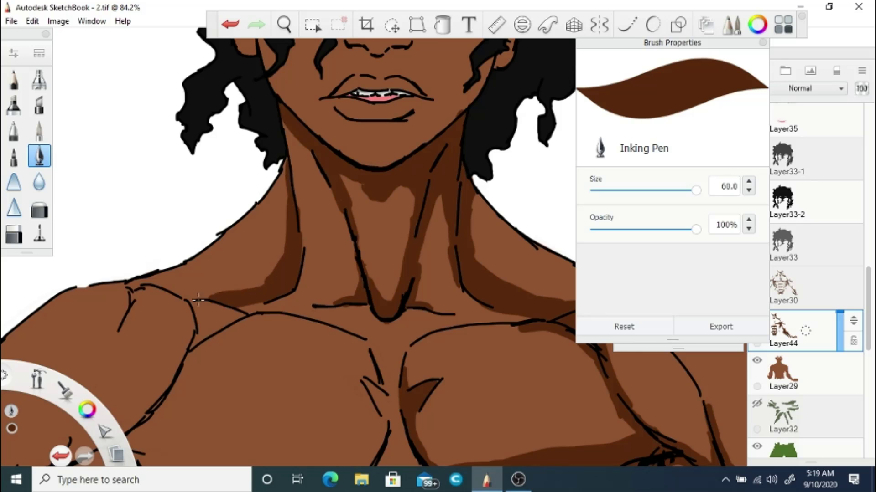
# - Fill the sternum between the pectorals and the underside of the right pectoral with dark brown shadow
pyautogui.moveTo(310, 151); pyautogui.dragTo(287, 41)
pyautogui.press('e')
pyautogui.press('e')
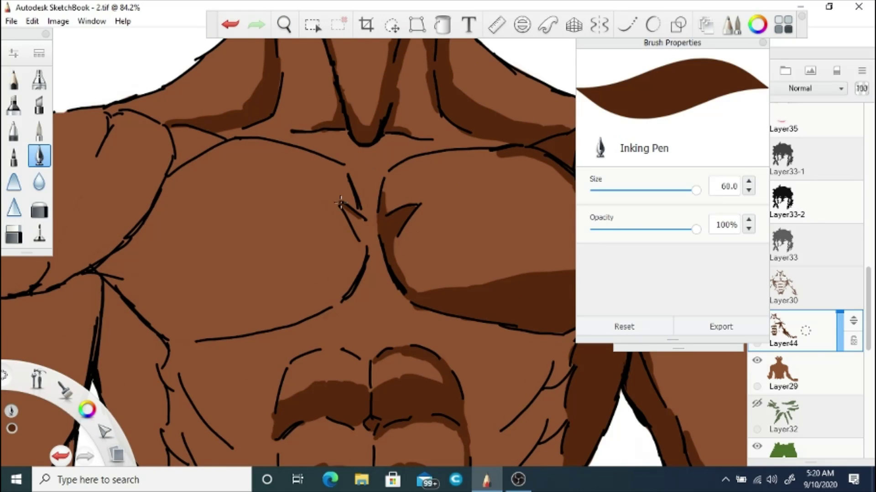
pyautogui.moveTo(354, 170)
pyautogui.mouseDown()
pyautogui.moveTo(374, 175)
pyautogui.moveTo(371, 231)
pyautogui.moveTo(347, 296)
pyautogui.mouseUp()
pyautogui.moveTo(89, 267)
pyautogui.mouseDown()
pyautogui.moveTo(338, 303)
pyautogui.moveTo(101, 272)
pyautogui.moveTo(282, 301)
pyautogui.moveTo(344, 294)
pyautogui.mouseUp()
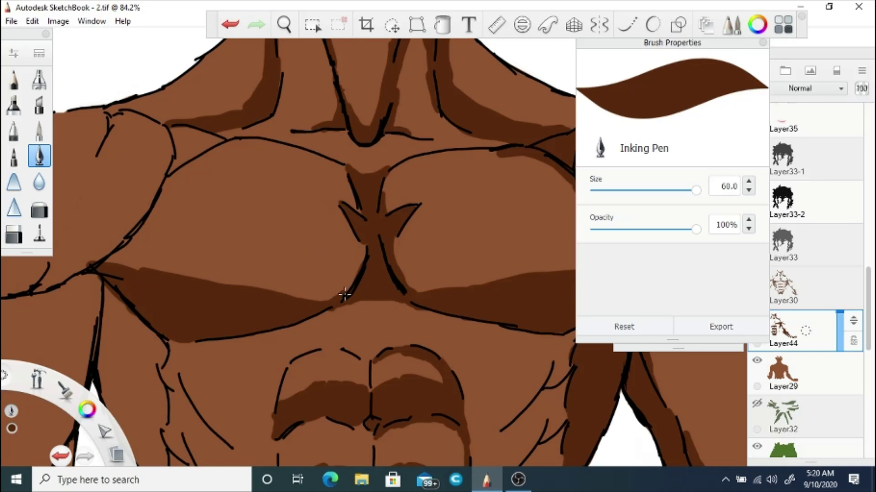
# - Shade the outer edge of the right pectoral, the underside of the right deltoid and the side below the right armpit
pyautogui.moveTo(194, 130)
pyautogui.mouseDown()
pyautogui.moveTo(201, 139)
pyautogui.moveTo(105, 254)
pyautogui.moveTo(81, 267)
pyautogui.mouseUp()
pyautogui.scroll(-5, 307, 290)
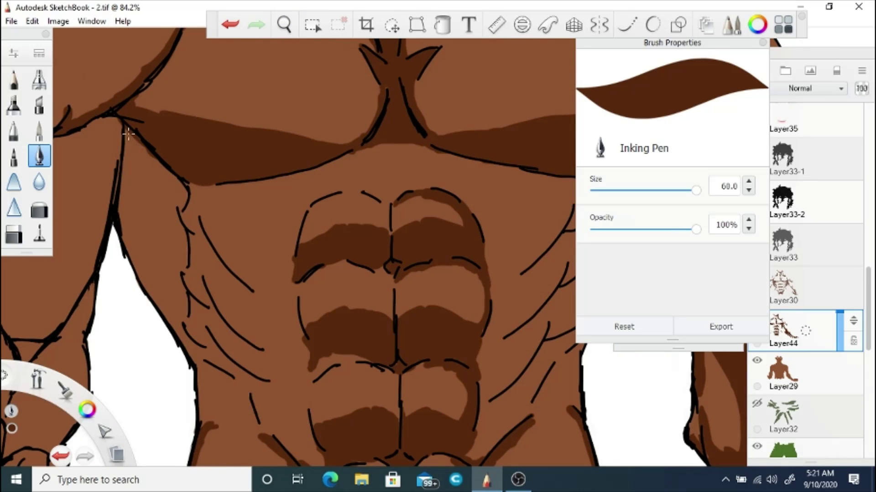
pyautogui.moveTo(128, 133)
pyautogui.mouseDown()
pyautogui.moveTo(182, 241)
pyautogui.moveTo(177, 349)
pyautogui.moveTo(128, 151)
pyautogui.moveTo(150, 206)
pyautogui.mouseUp()
# - Paint dark brown shadows along the rib lines and waist on the left side of the torso, joining them to the abs
pyautogui.scroll(-3, 233, 137)
pyautogui.hscroll(3, 233, 137)
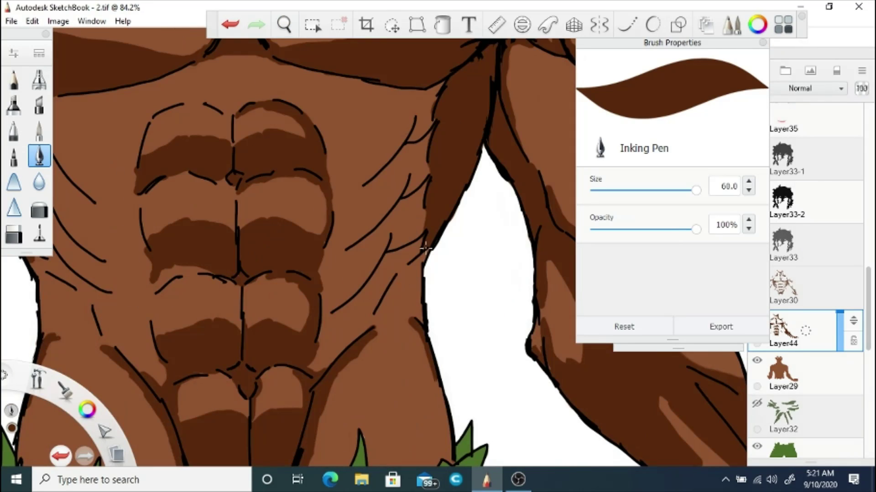
pyautogui.moveTo(410, 314)
pyautogui.mouseDown()
pyautogui.moveTo(423, 253)
pyautogui.moveTo(407, 312)
pyautogui.mouseUp()
pyautogui.moveTo(390, 276)
pyautogui.mouseDown()
pyautogui.moveTo(417, 247)
pyautogui.moveTo(420, 212)
pyautogui.mouseUp()
pyautogui.moveTo(430, 136)
pyautogui.mouseDown()
pyautogui.moveTo(416, 90)
pyautogui.moveTo(405, 159)
pyautogui.moveTo(336, 250)
pyautogui.mouseUp()
pyautogui.moveTo(388, 230); pyautogui.dragTo(330, 311)
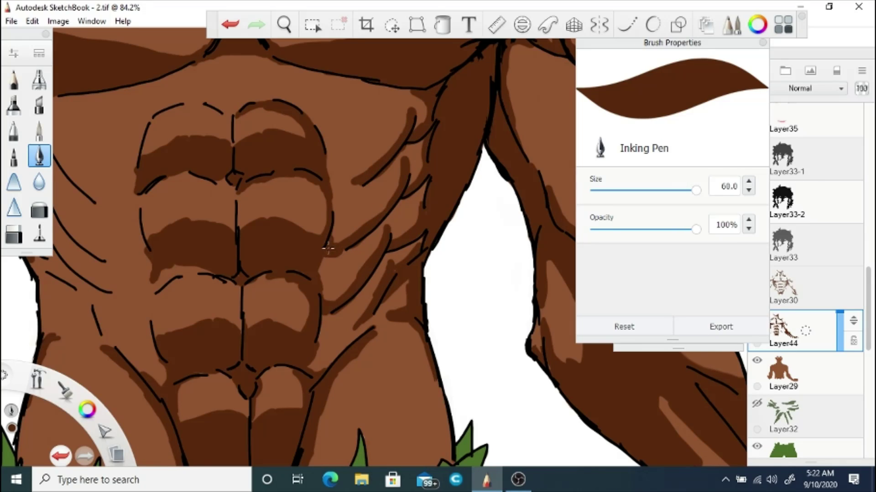
pyautogui.moveTo(356, 186); pyautogui.dragTo(334, 182)
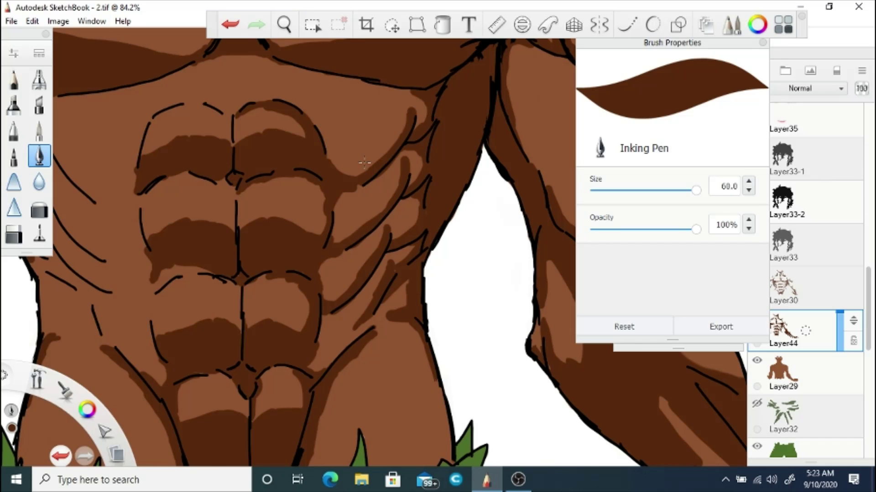
# - Extend the dark brown shadow on the middle abs and shade the rib lines and waist on the torso's right side
pyautogui.moveTo(214, 273); pyautogui.dragTo(155, 289)
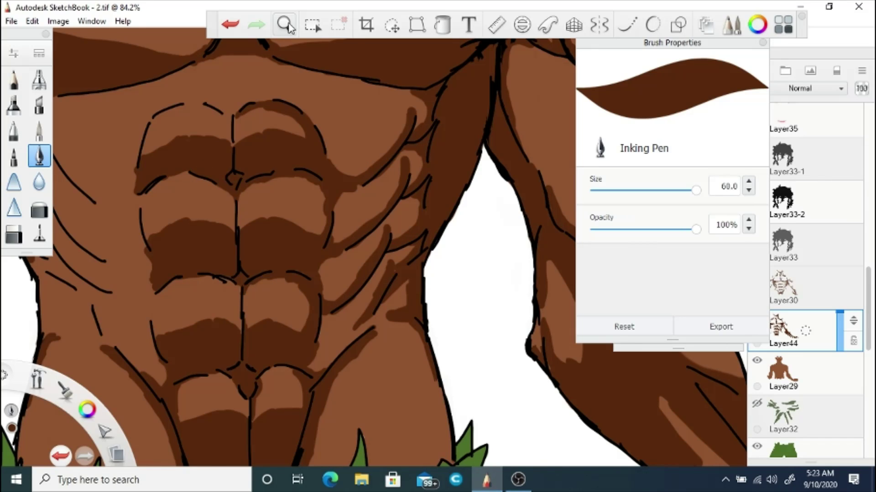
pyautogui.moveTo(225, 275)
pyautogui.mouseDown()
pyautogui.moveTo(266, 297)
pyautogui.moveTo(237, 273)
pyautogui.mouseUp()
pyautogui.moveTo(182, 247); pyautogui.dragTo(214, 263)
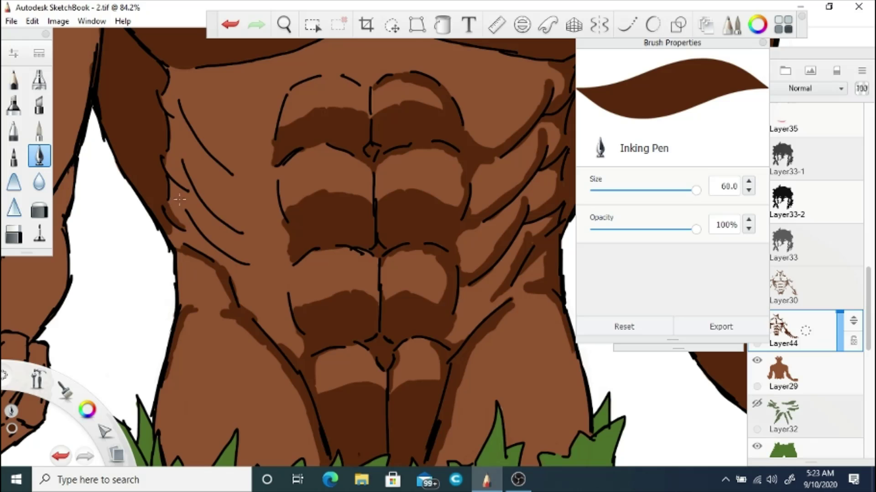
pyautogui.moveTo(169, 85); pyautogui.dragTo(189, 94)
pyautogui.moveTo(180, 96); pyautogui.dragTo(235, 175)
pyautogui.moveTo(183, 157)
pyautogui.mouseDown()
pyautogui.moveTo(214, 205)
pyautogui.moveTo(250, 230)
pyautogui.mouseUp()
pyautogui.moveTo(187, 203); pyautogui.dragTo(253, 265)
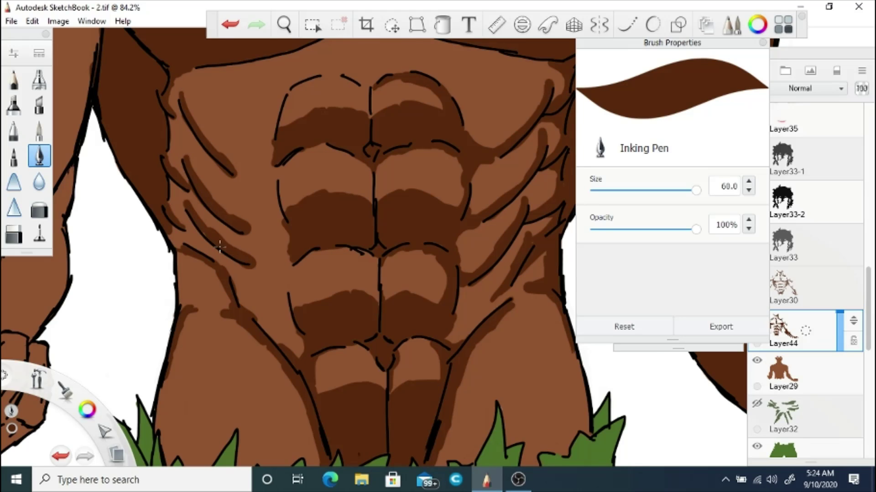
# - Shade the right hand's inner finger gap, the raised outer digit and the grooves across the lower hand in dark brown
pyautogui.moveTo(273, 171); pyautogui.dragTo(325, 231)
pyautogui.moveTo(299, 274); pyautogui.dragTo(287, 309)
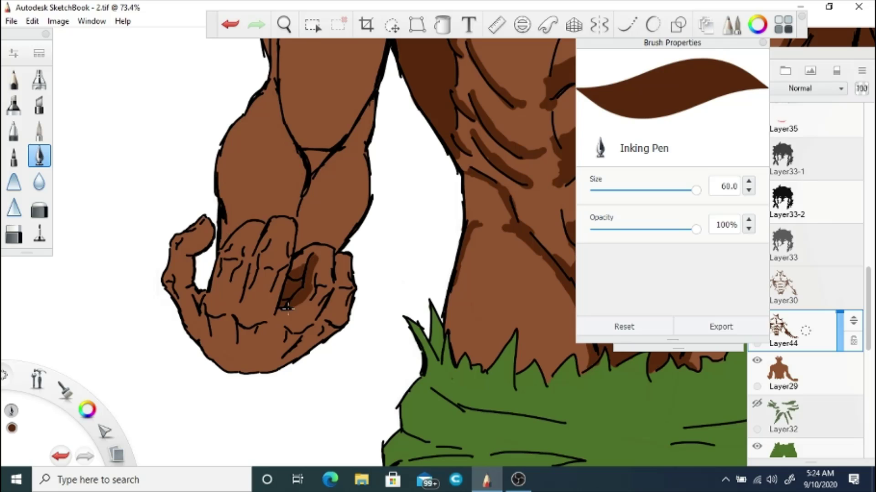
pyautogui.moveTo(205, 223); pyautogui.dragTo(210, 246)
pyautogui.moveTo(222, 319); pyautogui.dragTo(231, 358)
pyautogui.moveTo(266, 321); pyautogui.dragTo(267, 364)
pyautogui.moveTo(312, 324); pyautogui.dragTo(304, 355)
pyautogui.moveTo(294, 349); pyautogui.dragTo(290, 362)
pyautogui.moveTo(201, 316); pyautogui.dragTo(207, 355)
# - Paint dark brown shadows on the right hand's curled fingers, between them and across the middle of the hand
pyautogui.moveTo(285, 256); pyautogui.dragTo(276, 305)
pyautogui.moveTo(262, 258)
pyautogui.mouseDown()
pyautogui.moveTo(249, 296)
pyautogui.moveTo(214, 273)
pyautogui.mouseUp()
pyautogui.moveTo(215, 273)
pyautogui.mouseDown()
pyautogui.moveTo(222, 261)
pyautogui.moveTo(216, 292)
pyautogui.mouseUp()
pyautogui.moveTo(328, 283)
pyautogui.mouseDown()
pyautogui.moveTo(315, 319)
pyautogui.moveTo(335, 317)
pyautogui.mouseUp()
pyautogui.moveTo(340, 285); pyautogui.dragTo(332, 316)
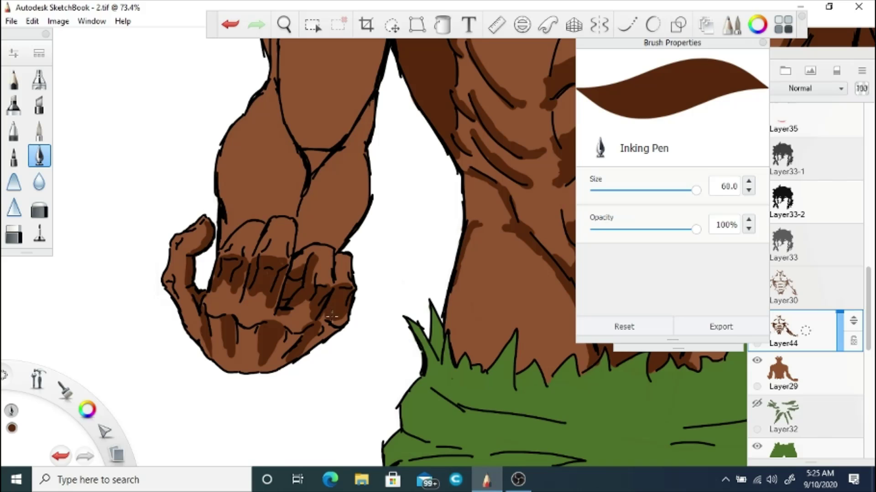
pyautogui.moveTo(252, 292); pyautogui.dragTo(242, 315)
pyautogui.moveTo(311, 301); pyautogui.dragTo(285, 325)
pyautogui.moveTo(243, 279); pyautogui.dragTo(224, 316)
pyautogui.scroll(2, 237, 310)
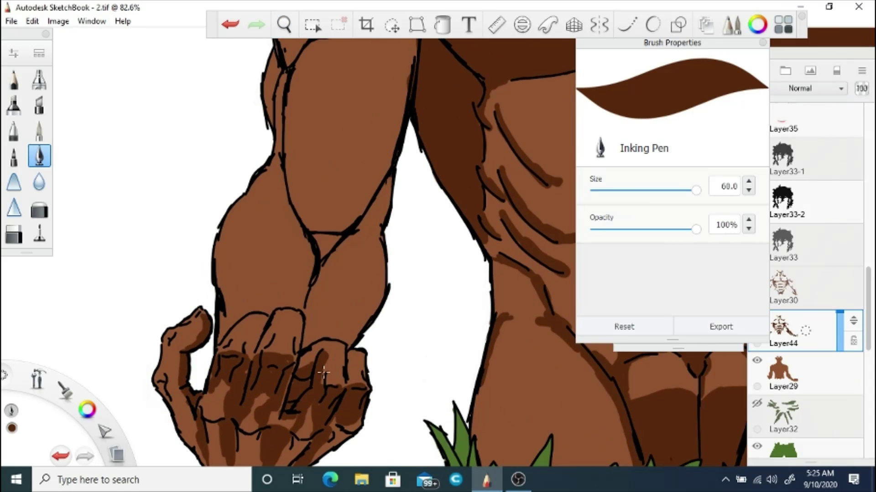
pyautogui.moveTo(329, 365); pyautogui.dragTo(319, 385)
pyautogui.moveTo(276, 325); pyautogui.dragTo(258, 353)
# - Paint dark brown shadows in the right arm's elbow crease, along the line dividing the forearm muscles and above the wrist
pyautogui.moveTo(312, 235); pyautogui.dragTo(335, 242)
pyautogui.moveTo(290, 214); pyautogui.dragTo(310, 290)
pyautogui.moveTo(315, 251); pyautogui.dragTo(303, 310)
pyautogui.moveTo(312, 308); pyautogui.dragTo(306, 347)
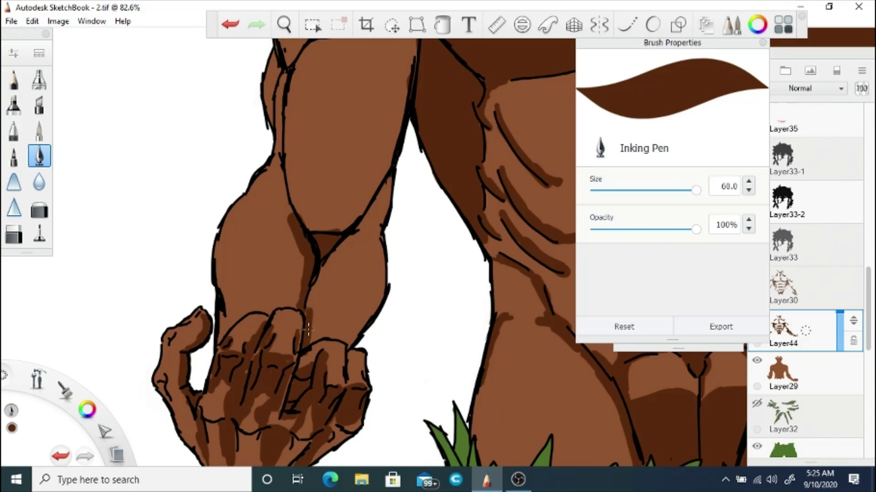
pyautogui.moveTo(324, 269); pyautogui.dragTo(310, 335)
pyautogui.moveTo(310, 337); pyautogui.dragTo(351, 337)
# - Shade the right forearm's inner edge and the area beneath the biceps in dark brown
pyautogui.moveTo(390, 180); pyautogui.dragTo(365, 234)
pyautogui.moveTo(385, 187); pyautogui.dragTo(377, 310)
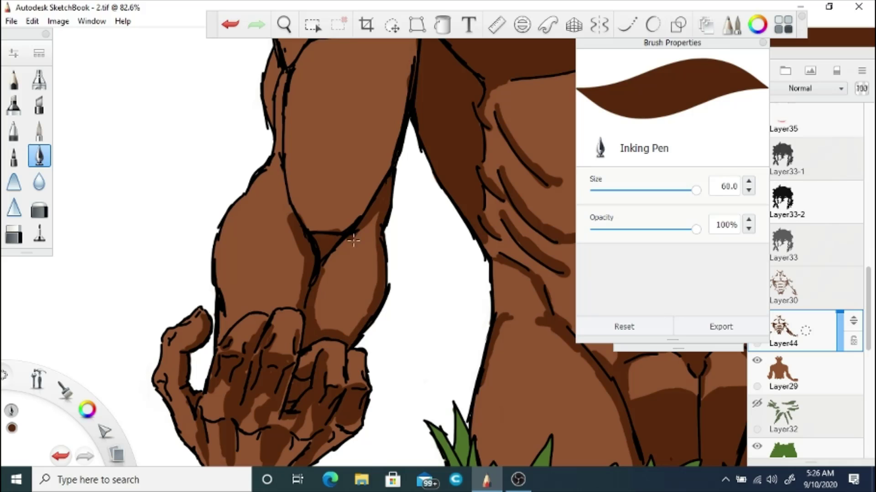
pyautogui.moveTo(354, 240); pyautogui.dragTo(325, 236)
pyautogui.moveTo(375, 261); pyautogui.dragTo(369, 300)
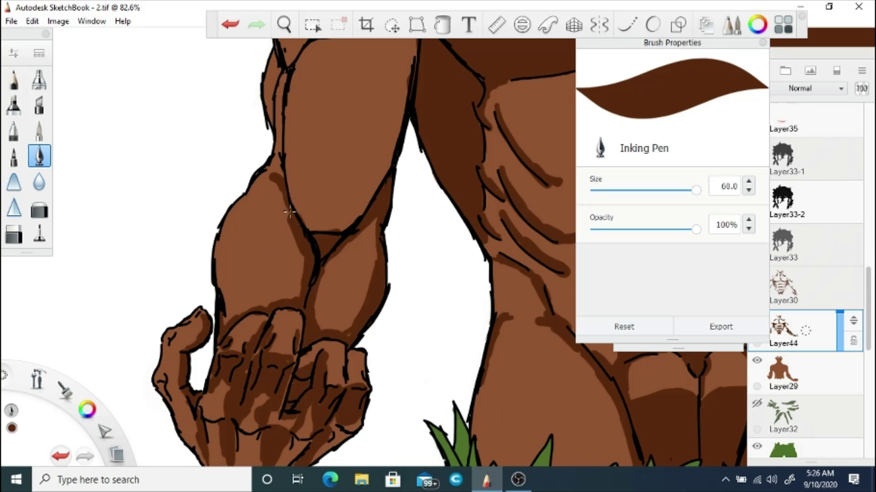
# - Paint dark brown shadows along the right biceps' edges, the back of the upper arm and the shoulder muscle
pyautogui.press('space')
pyautogui.moveTo(314, 251); pyautogui.dragTo(343, 225)
pyautogui.moveTo(294, 303)
pyautogui.mouseDown()
pyautogui.moveTo(357, 333)
pyautogui.moveTo(393, 279)
pyautogui.mouseUp()
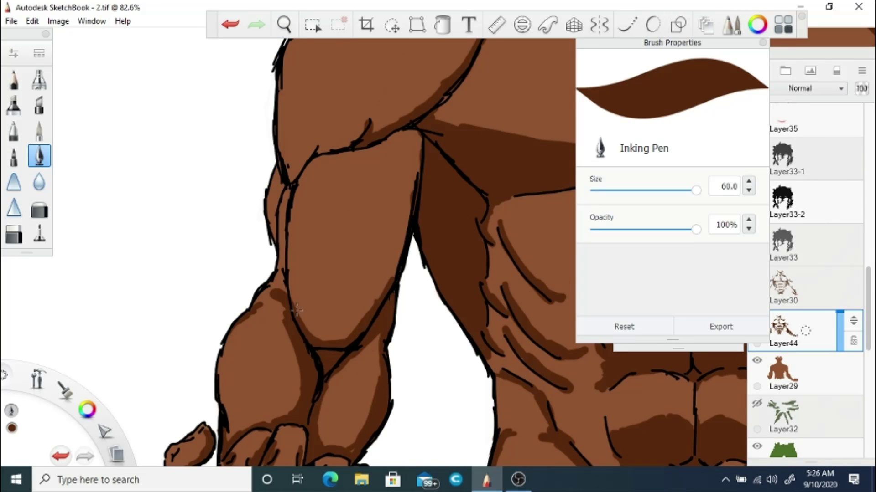
pyautogui.moveTo(322, 340); pyautogui.dragTo(276, 215)
pyautogui.moveTo(312, 166)
pyautogui.mouseDown()
pyautogui.moveTo(417, 137)
pyautogui.moveTo(385, 297)
pyautogui.mouseUp()
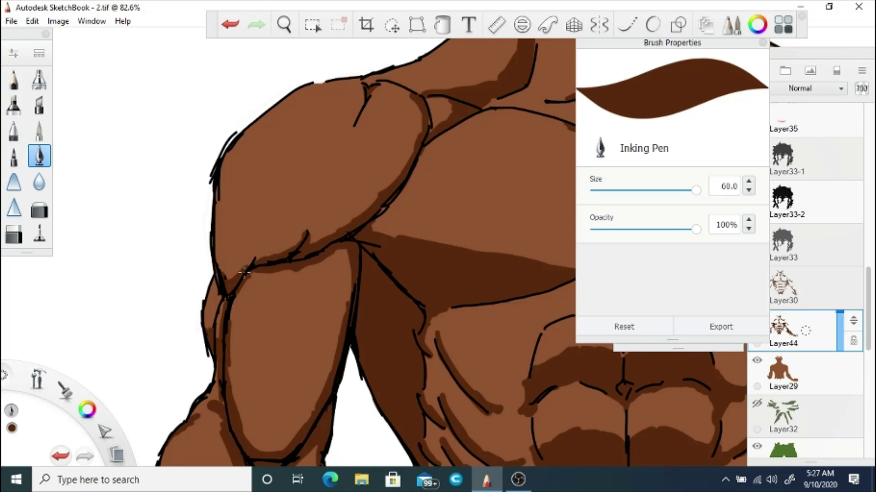
pyautogui.press('space')
pyautogui.moveTo(398, 79); pyautogui.dragTo(379, 190)
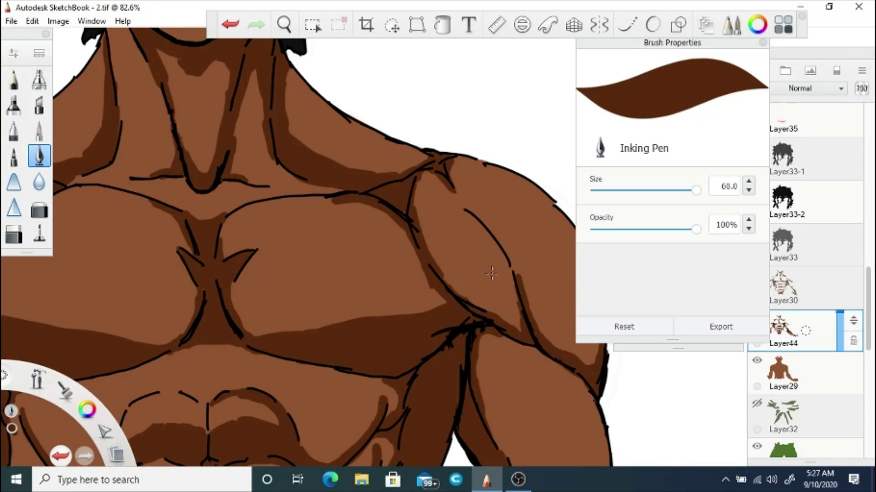
# - Show Layer30 briefly to compare the shading on the whole figure, hide it again and return to Layer44
pyautogui.press('space')
pyautogui.moveTo(491, 273); pyautogui.dragTo(287, 280)
pyautogui.click(756, 287)
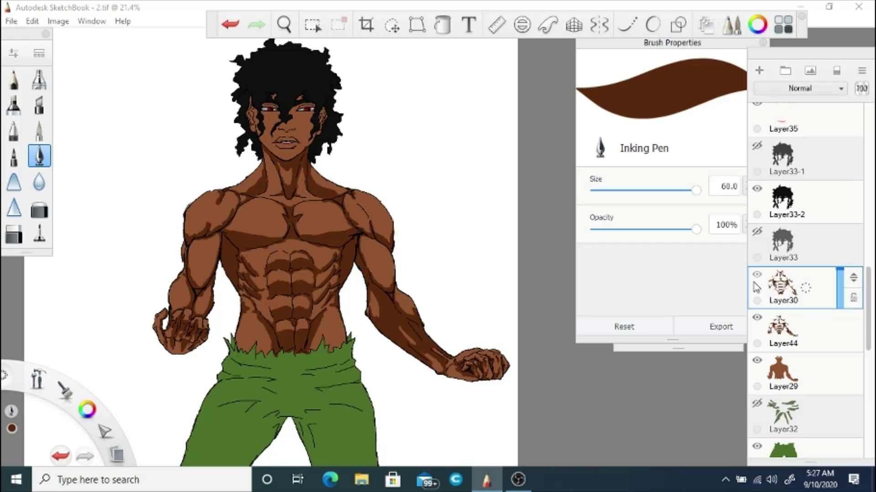
pyautogui.click(757, 273)
pyautogui.click(775, 329)
# - Paint a dark brown shadow along the skin above the trousers' jagged waistline, from the right hip past the abs
pyautogui.press('space')
pyautogui.moveTo(280, 234); pyautogui.dragTo(221, 347)
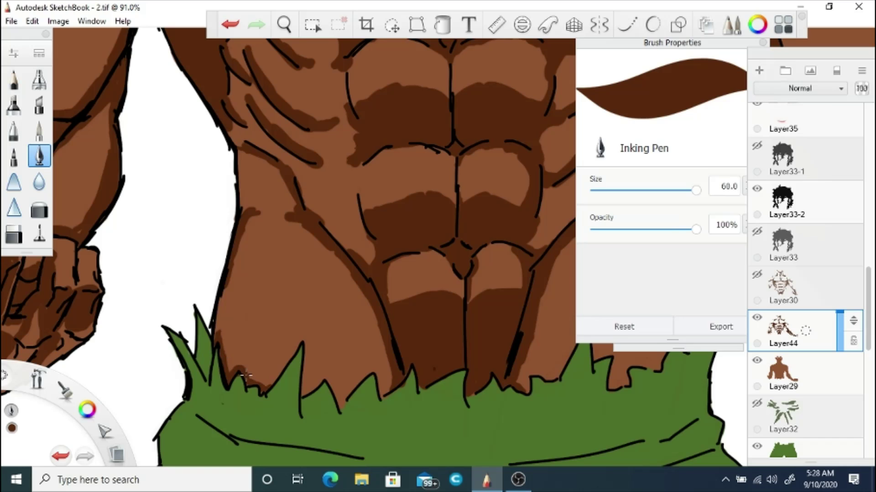
pyautogui.moveTo(244, 375)
pyautogui.mouseDown()
pyautogui.moveTo(353, 384)
pyautogui.moveTo(375, 373)
pyautogui.mouseUp()
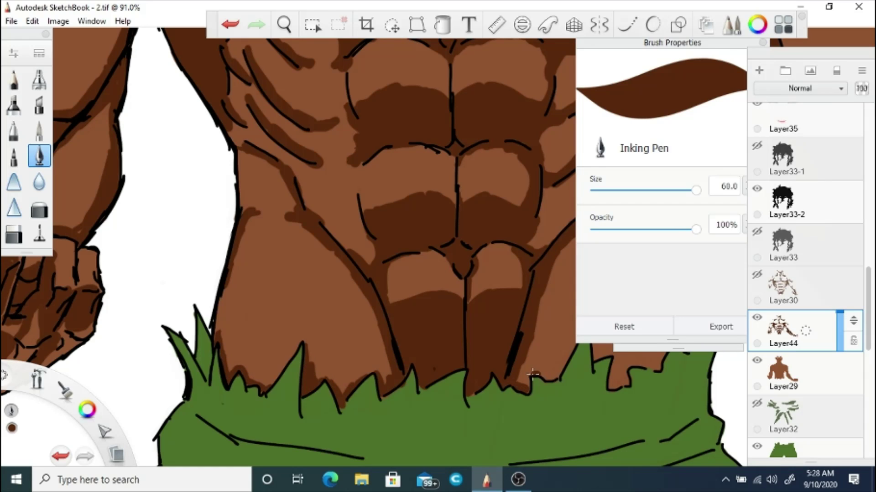
pyautogui.press('space')
pyautogui.moveTo(543, 295); pyautogui.dragTo(442, 258)
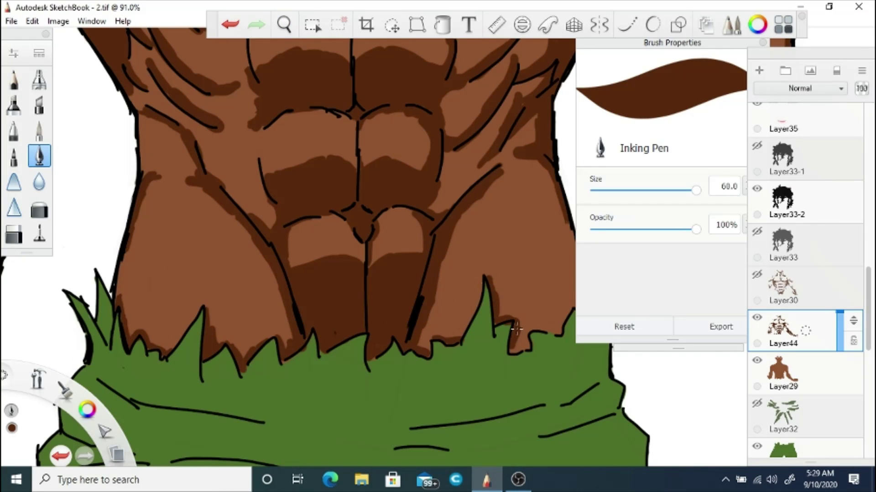
# - Finish the dark brown waistline shadow at the character's left hip and touch it up with the Hard Eraser
pyautogui.press('space')
pyautogui.moveTo(531, 326); pyautogui.dragTo(458, 285)
pyautogui.press('e')
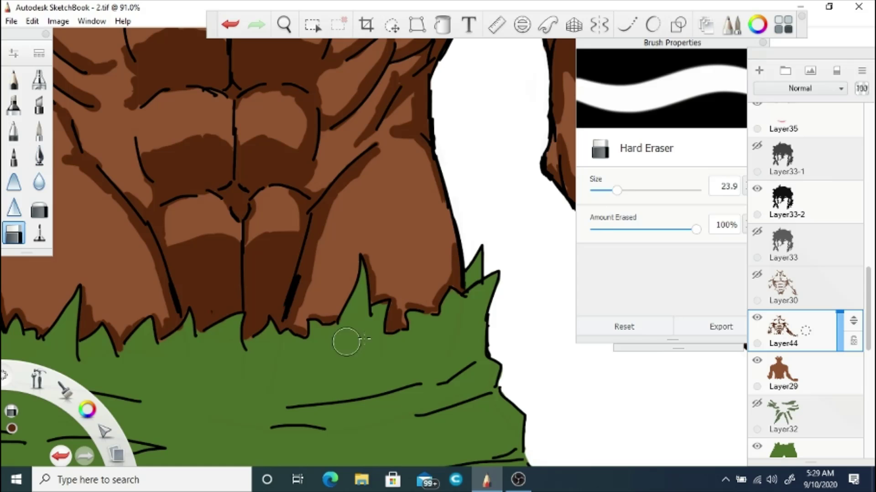
pyautogui.press('space')
pyautogui.moveTo(319, 274); pyautogui.dragTo(328, 280)
pyautogui.press('e')
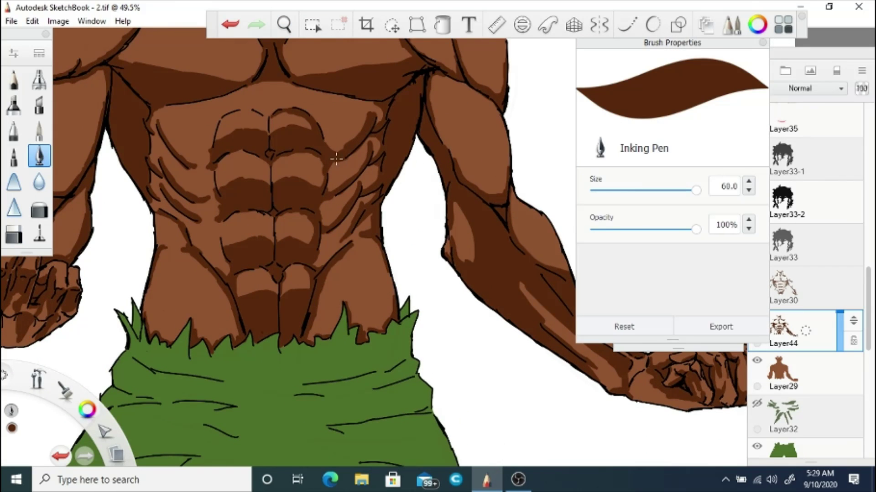
# - Shade under the nose, around the character's left eye and brow, beside the hair strand and in the left ear
pyautogui.moveTo(336, 159)
pyautogui.mouseDown()
pyautogui.moveTo(343, 212)
pyautogui.moveTo(332, 309)
pyautogui.moveTo(288, 237)
pyautogui.moveTo(354, 243)
pyautogui.mouseUp()
pyautogui.click(283, 24)
pyautogui.moveTo(365, 124)
pyautogui.mouseDown()
pyautogui.moveTo(372, 119)
pyautogui.moveTo(361, 131)
pyautogui.moveTo(381, 162)
pyautogui.mouseUp()
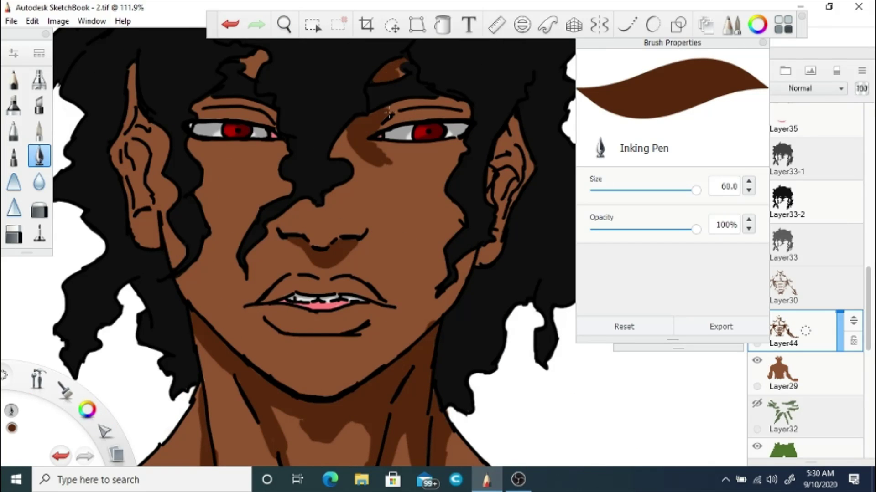
pyautogui.moveTo(388, 112)
pyautogui.mouseDown()
pyautogui.moveTo(461, 119)
pyautogui.moveTo(446, 182)
pyautogui.moveTo(449, 237)
pyautogui.moveTo(434, 286)
pyautogui.moveTo(488, 251)
pyautogui.moveTo(502, 146)
pyautogui.mouseUp()
pyautogui.moveTo(521, 181); pyautogui.dragTo(506, 142)
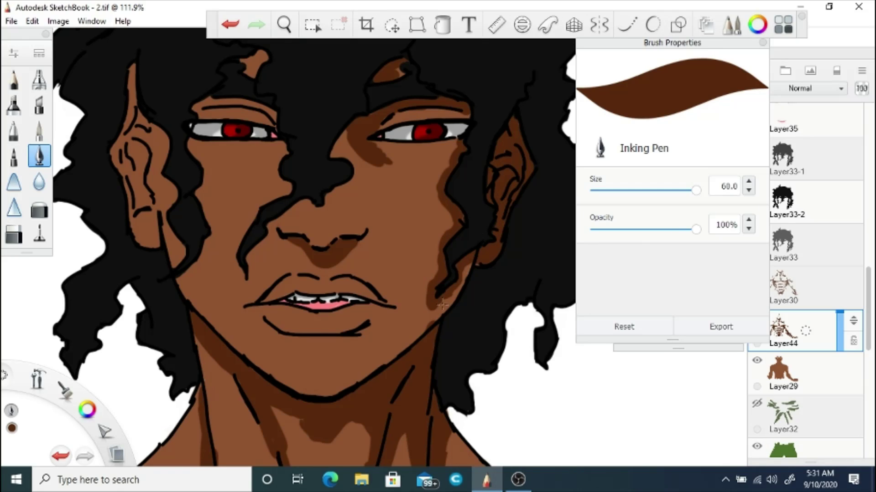
# - Paint dark brown over the left jaw, chin, cheek and side of the nose, leaving a light patch below the eye
pyautogui.moveTo(469, 264)
pyautogui.mouseDown()
pyautogui.moveTo(426, 318)
pyautogui.moveTo(347, 385)
pyautogui.mouseUp()
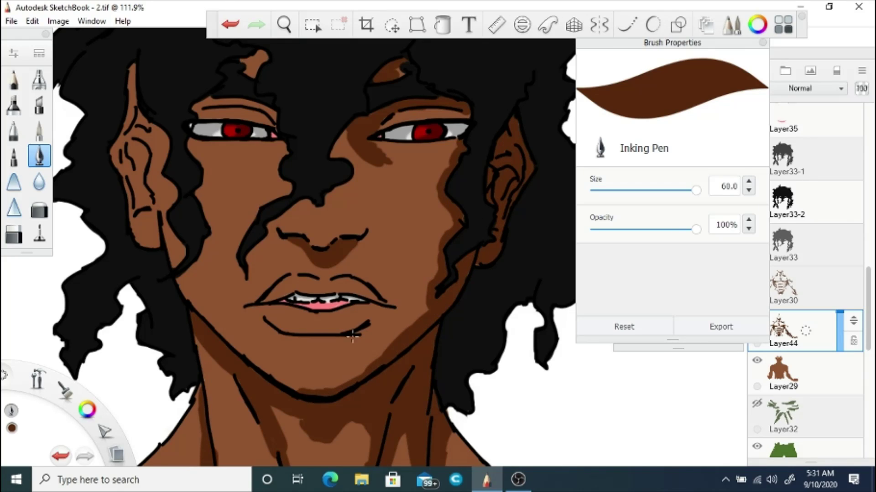
pyautogui.moveTo(353, 336)
pyautogui.mouseDown()
pyautogui.moveTo(320, 340)
pyautogui.moveTo(359, 350)
pyautogui.mouseUp()
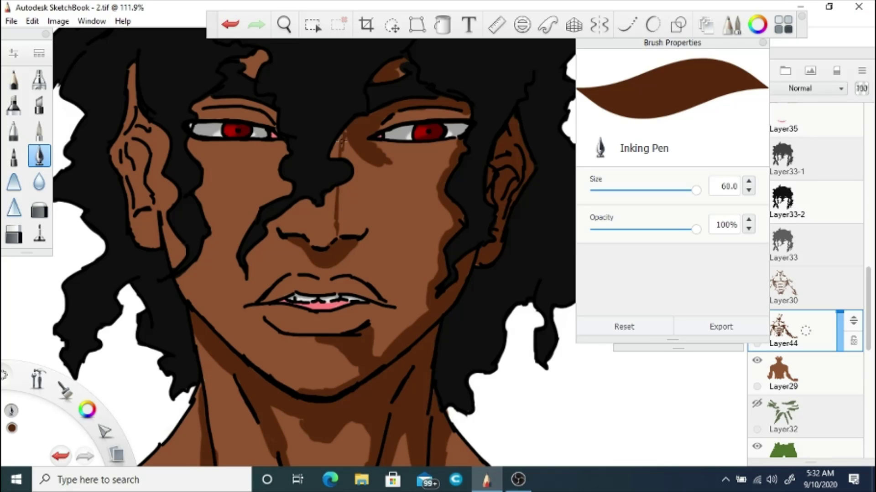
pyautogui.moveTo(342, 139)
pyautogui.mouseDown()
pyautogui.moveTo(346, 216)
pyautogui.moveTo(373, 222)
pyautogui.moveTo(372, 169)
pyautogui.moveTo(439, 171)
pyautogui.moveTo(399, 254)
pyautogui.moveTo(373, 349)
pyautogui.moveTo(363, 252)
pyautogui.moveTo(398, 307)
pyautogui.moveTo(356, 261)
pyautogui.moveTo(367, 279)
pyautogui.mouseUp()
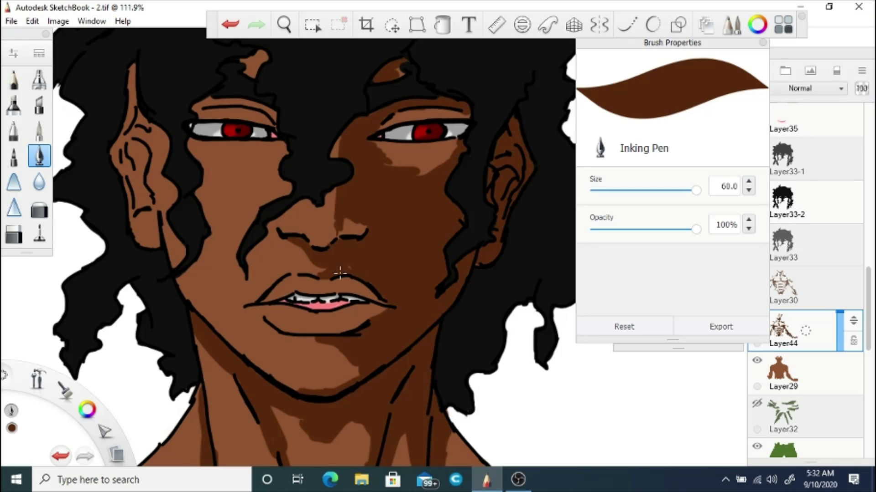
pyautogui.moveTo(439, 146)
pyautogui.mouseDown()
pyautogui.moveTo(402, 161)
pyautogui.moveTo(374, 147)
pyautogui.mouseUp()
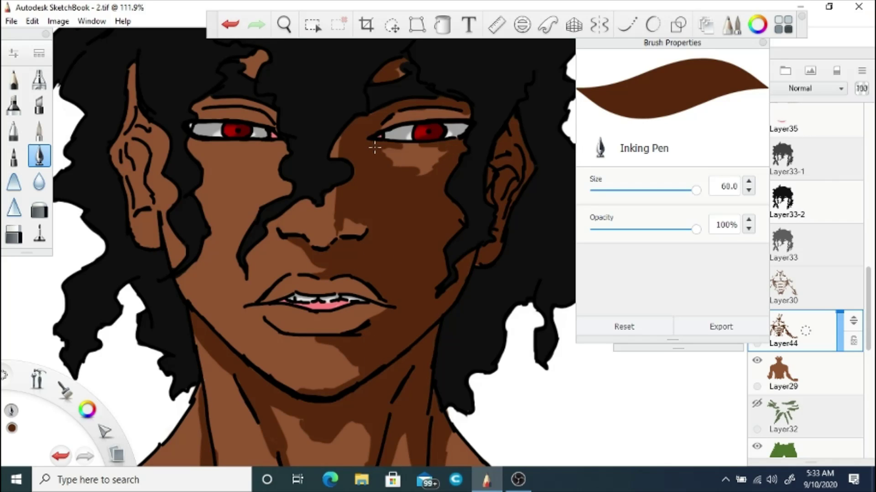
# - Shade the right side of the face beside the hair strands, the upper eyelid, the forehead gap and the right ear
pyautogui.scroll(-5, 346, 221)
pyautogui.scroll(6, 401, 209)
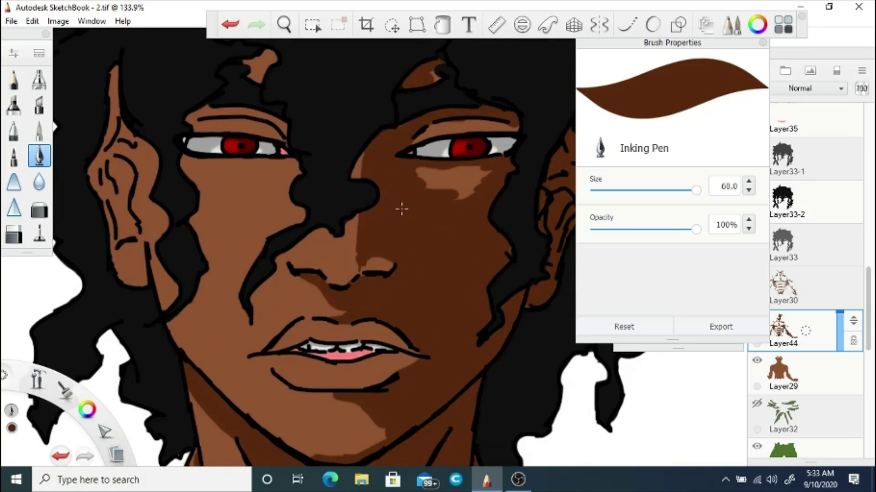
pyautogui.moveTo(294, 247); pyautogui.dragTo(253, 306)
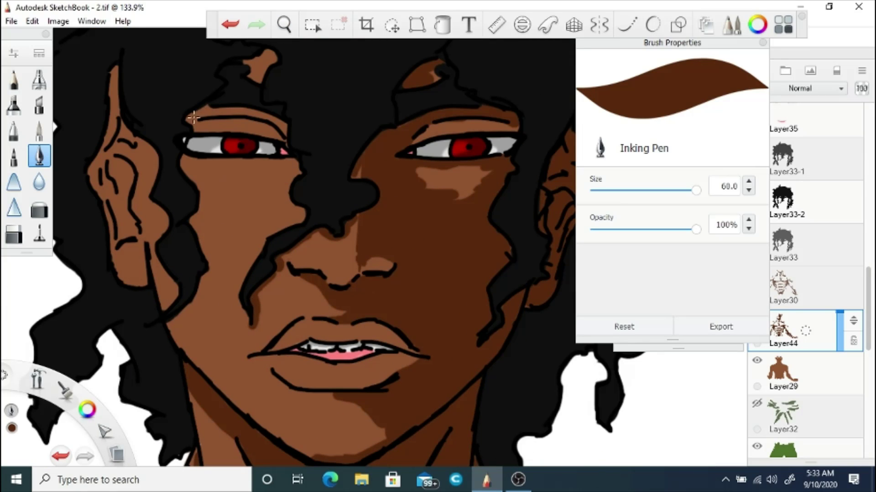
pyautogui.moveTo(193, 118); pyautogui.dragTo(285, 129)
pyautogui.moveTo(272, 51); pyautogui.dragTo(258, 80)
pyautogui.moveTo(188, 154)
pyautogui.mouseDown()
pyautogui.moveTo(200, 200)
pyautogui.moveTo(198, 301)
pyautogui.moveTo(170, 319)
pyautogui.moveTo(144, 269)
pyautogui.moveTo(146, 278)
pyautogui.moveTo(107, 156)
pyautogui.moveTo(124, 206)
pyautogui.mouseUp()
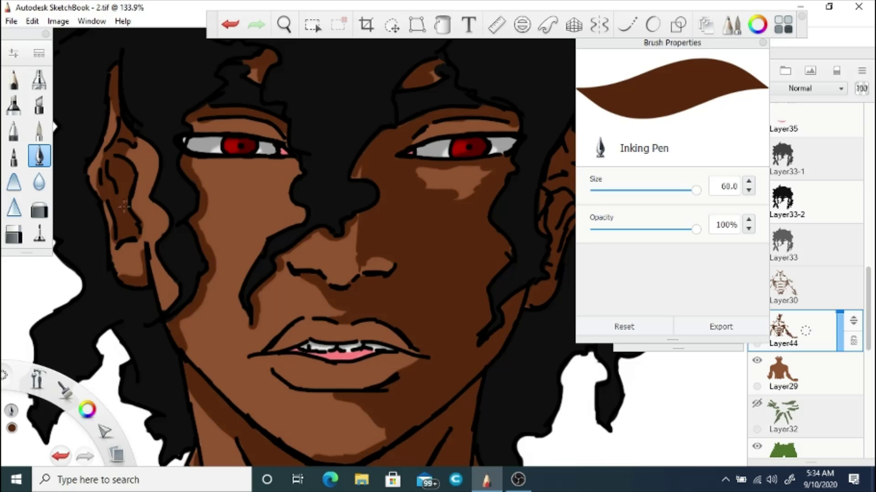
# - Review the face shading near the left eye and save the illustration
pyautogui.scroll(-5, 262, 215)
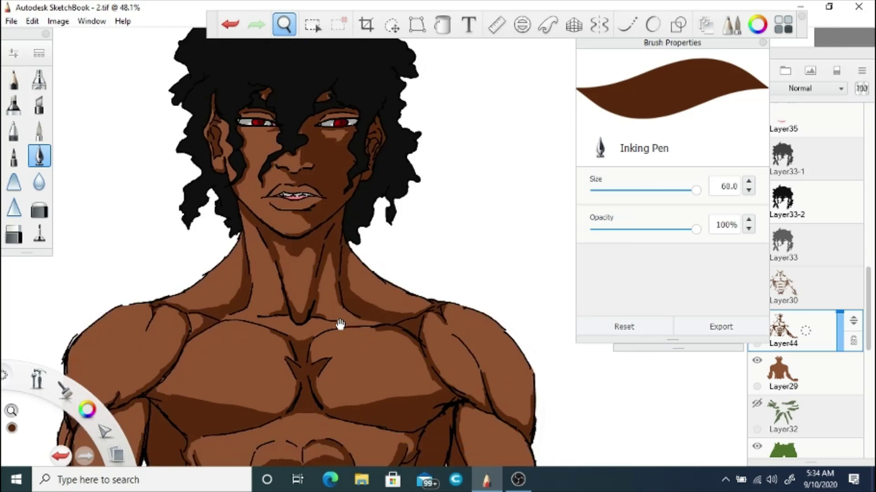
pyautogui.scroll(6, 235, 195)
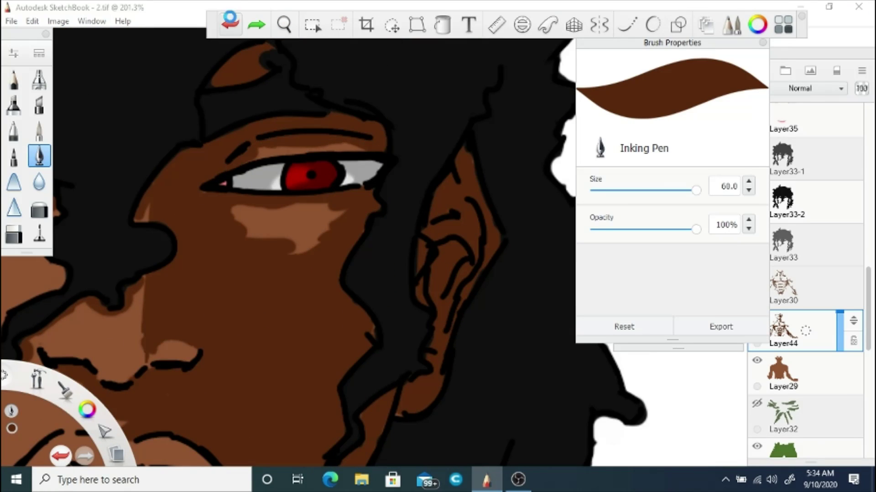
pyautogui.press('space')
pyautogui.scroll(-4, 354, 216)
pyautogui.click(11, 21)
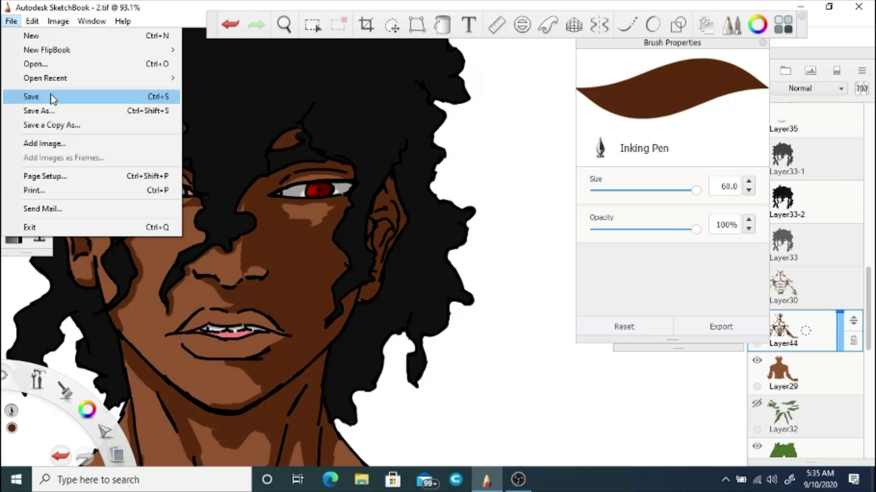
pyautogui.click(72, 89)
# - Add a new layer above Layer44 and paint the upper lip in a very dark brown
pyautogui.click(759, 70)
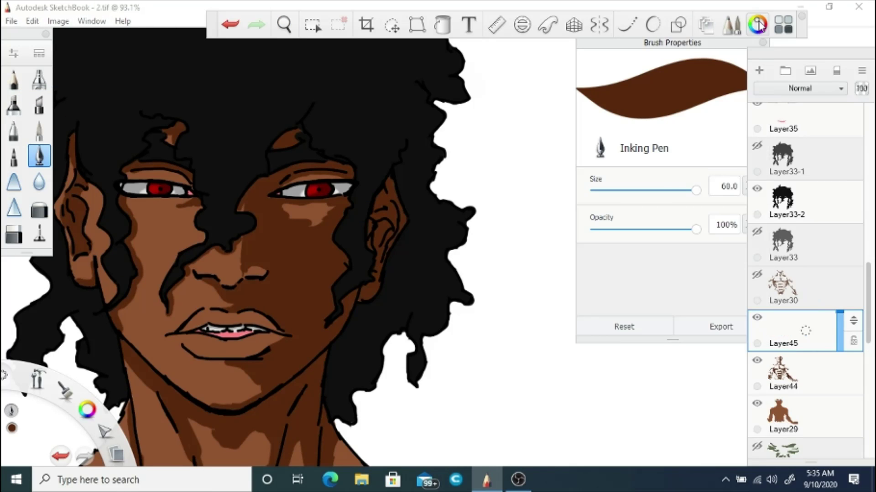
pyautogui.click(757, 24)
pyautogui.press('space')
pyautogui.scroll(4, 356, 257)
pyautogui.moveTo(276, 255)
pyautogui.mouseDown()
pyautogui.moveTo(253, 263)
pyautogui.moveTo(342, 250)
pyautogui.moveTo(404, 267)
pyautogui.mouseUp()
pyautogui.press('space')
pyautogui.moveTo(291, 279); pyautogui.dragTo(287, 231)
pyautogui.press('space')
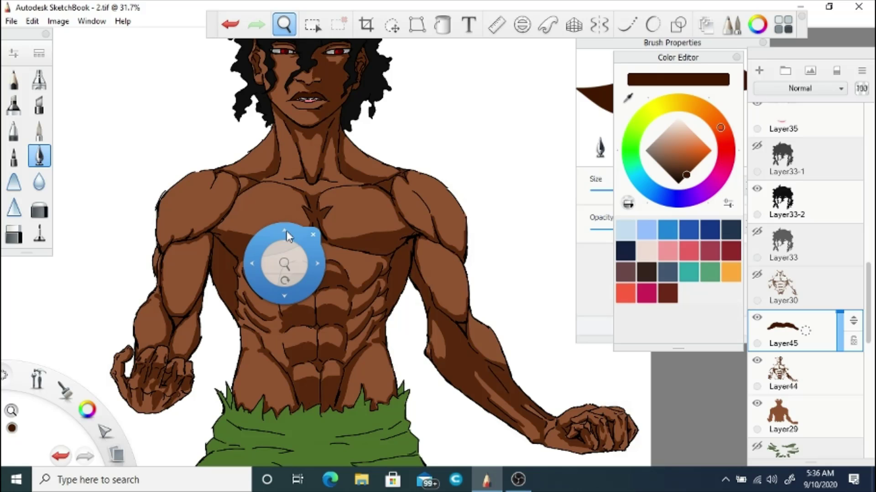
pyautogui.moveTo(287, 235); pyautogui.dragTo(288, 282)
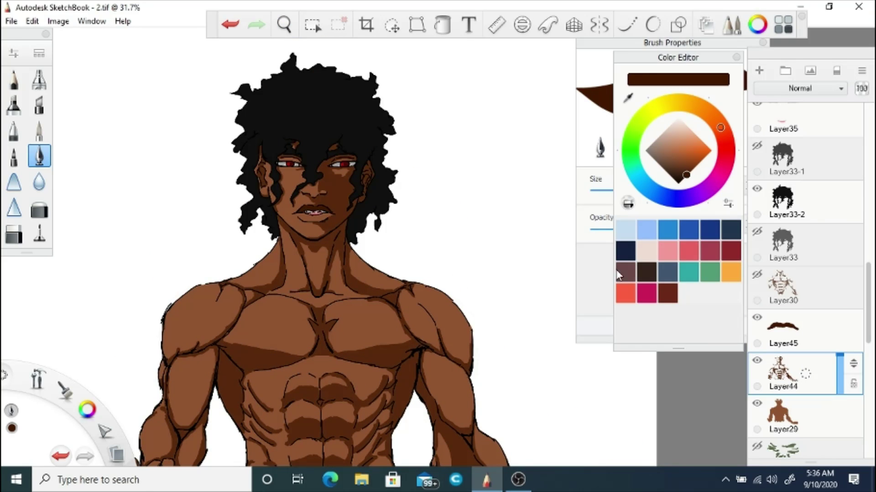
# - Add a new layer above Layer33-2 and paint black shadow strokes over the hair
pyautogui.click(808, 211)
pyautogui.hotkey('ctrl', 'shift', 'n')
pyautogui.keyDown('alt'); pyautogui.click(319, 109); pyautogui.keyUp('alt')
pyautogui.scroll(5, 342, 150)
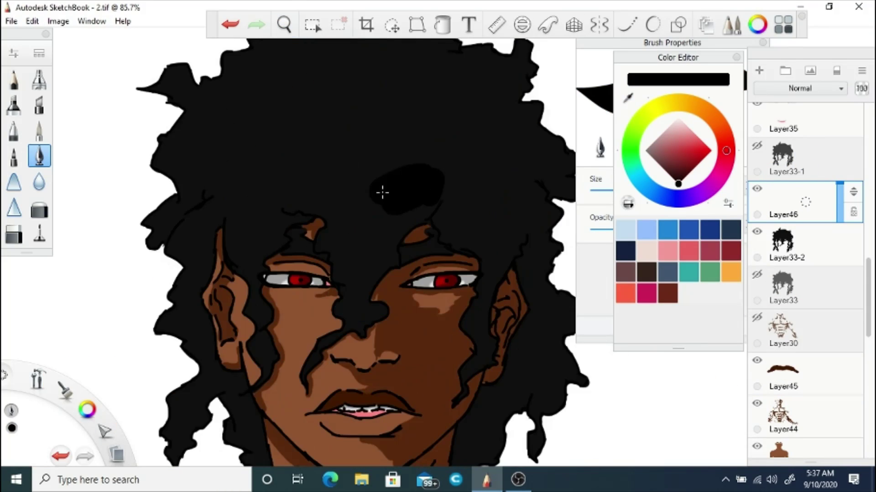
pyautogui.moveTo(390, 93)
pyautogui.mouseDown()
pyautogui.moveTo(219, 196)
pyautogui.moveTo(171, 259)
pyautogui.moveTo(410, 101)
pyautogui.moveTo(488, 114)
pyautogui.moveTo(483, 150)
pyautogui.moveTo(540, 253)
pyautogui.moveTo(511, 256)
pyautogui.moveTo(501, 214)
pyautogui.moveTo(511, 297)
pyautogui.moveTo(501, 326)
pyautogui.mouseUp()
# - Hide Layer33-2 and clean up the black hair shadow's edges with the Hard Eraser on Layer46
pyautogui.click(757, 231)
pyautogui.press('e')
pyautogui.moveTo(351, 286)
pyautogui.mouseDown()
pyautogui.moveTo(386, 310)
pyautogui.moveTo(362, 313)
pyautogui.moveTo(375, 308)
pyautogui.moveTo(307, 296)
pyautogui.moveTo(369, 283)
pyautogui.moveTo(367, 314)
pyautogui.moveTo(215, 271)
pyautogui.moveTo(295, 302)
pyautogui.moveTo(298, 268)
pyautogui.moveTo(226, 315)
pyautogui.mouseUp()
pyautogui.scroll(3, 836, 297)
pyautogui.click(841, 196)
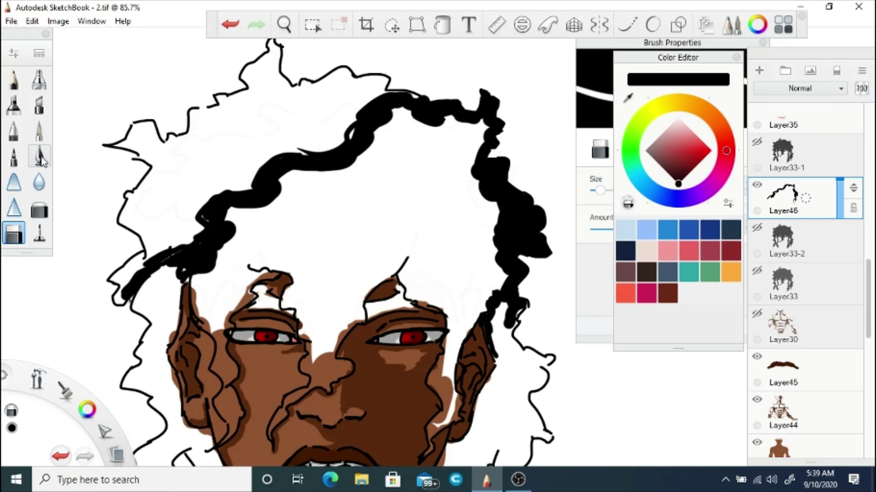
# - Fill the hair behind the left ear and neck with black and lower Layer46's opacity to 59
pyautogui.press('e')
pyautogui.moveTo(495, 349)
pyautogui.mouseDown()
pyautogui.moveTo(501, 302)
pyautogui.moveTo(535, 361)
pyautogui.moveTo(525, 407)
pyautogui.moveTo(541, 443)
pyautogui.moveTo(442, 302)
pyautogui.moveTo(417, 388)
pyautogui.moveTo(438, 360)
pyautogui.moveTo(492, 337)
pyautogui.moveTo(496, 311)
pyautogui.moveTo(451, 346)
pyautogui.moveTo(511, 292)
pyautogui.moveTo(488, 206)
pyautogui.mouseUp()
pyautogui.moveTo(843, 203)
pyautogui.mouseDown()
pyautogui.moveTo(819, 278)
pyautogui.moveTo(829, 235)
pyautogui.mouseUp()
pyautogui.scroll(-1, 812, 273)
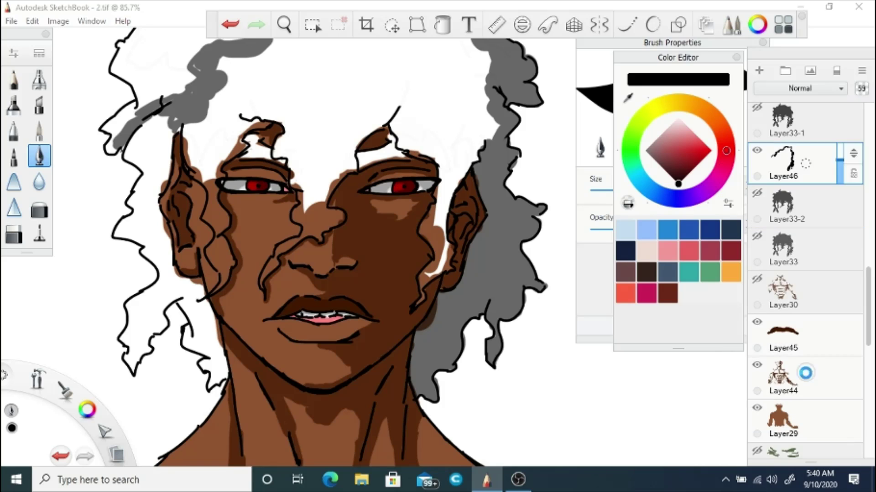
# - Erase the skin colour spilling outside the face outline on Layer29 and return to Layer46
pyautogui.click(784, 418)
pyautogui.press('e')
pyautogui.click(785, 164)
pyautogui.moveTo(290, 131); pyautogui.dragTo(349, 165)
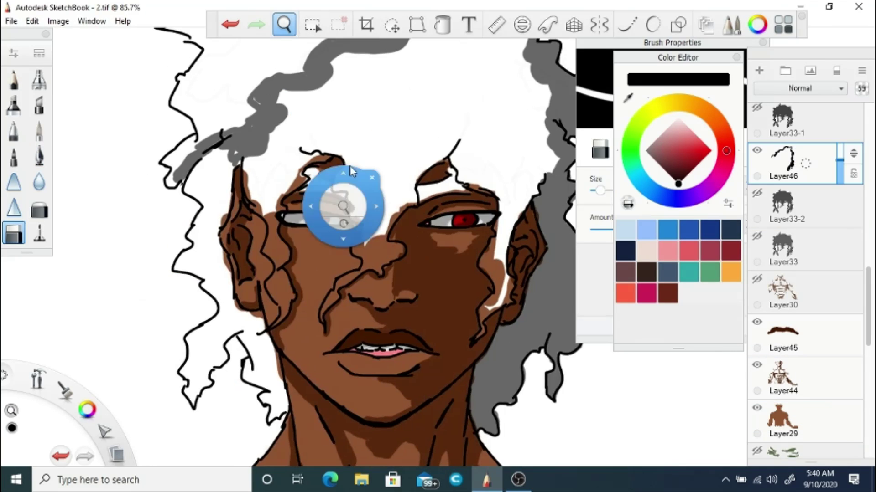
# - Fill the hair shadow beside the right ear and neck and on the strand in front of the ear with black
pyautogui.click(39, 156)
pyautogui.moveTo(221, 151)
pyautogui.mouseDown()
pyautogui.moveTo(232, 279)
pyautogui.moveTo(285, 390)
pyautogui.moveTo(251, 365)
pyautogui.mouseUp()
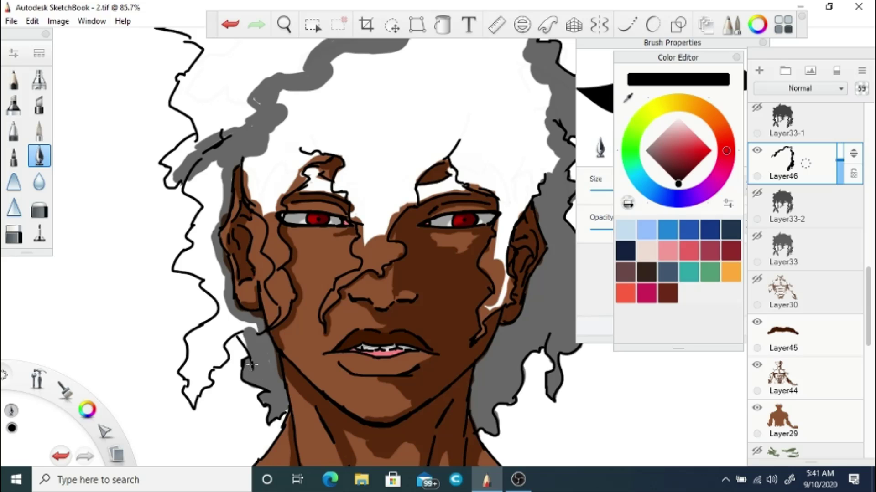
pyautogui.moveTo(262, 403)
pyautogui.mouseDown()
pyautogui.moveTo(203, 364)
pyautogui.moveTo(184, 390)
pyautogui.moveTo(193, 275)
pyautogui.moveTo(205, 273)
pyautogui.moveTo(187, 246)
pyautogui.moveTo(206, 211)
pyautogui.moveTo(200, 180)
pyautogui.mouseUp()
pyautogui.press('e')
pyautogui.press('e')
pyautogui.moveTo(246, 158)
pyautogui.mouseDown()
pyautogui.moveTo(274, 248)
pyautogui.moveTo(272, 222)
pyautogui.moveTo(272, 326)
pyautogui.mouseUp()
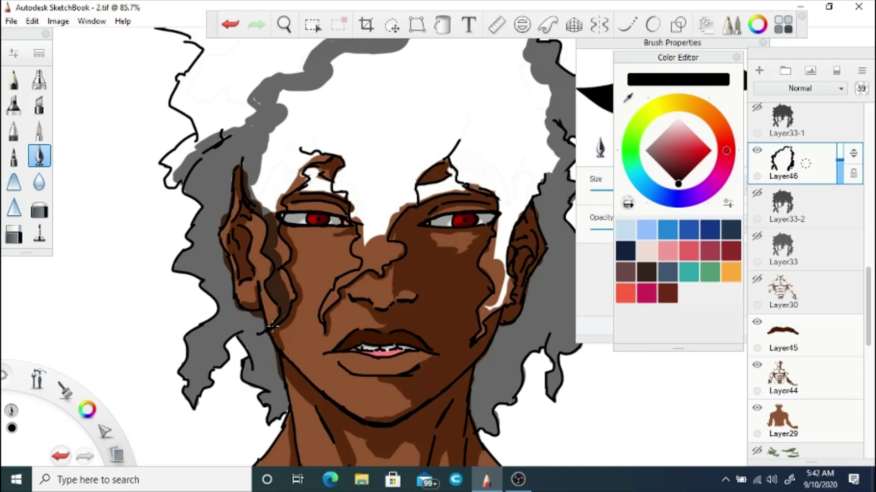
# - Fill the hair strands over the left cheek, nose bridge and eyebrows with black on Layer46
pyautogui.moveTo(275, 245)
pyautogui.mouseDown()
pyautogui.moveTo(299, 183)
pyautogui.moveTo(287, 186)
pyautogui.moveTo(322, 148)
pyautogui.moveTo(352, 189)
pyautogui.moveTo(361, 237)
pyautogui.mouseUp()
pyautogui.press('e')
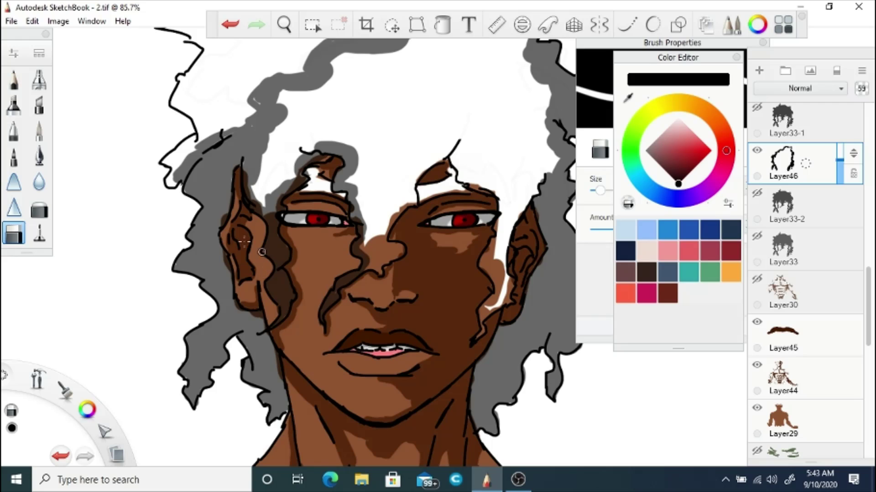
pyautogui.press('e')
pyautogui.moveTo(365, 274)
pyautogui.mouseDown()
pyautogui.moveTo(387, 260)
pyautogui.moveTo(378, 241)
pyautogui.moveTo(410, 192)
pyautogui.moveTo(370, 222)
pyautogui.mouseUp()
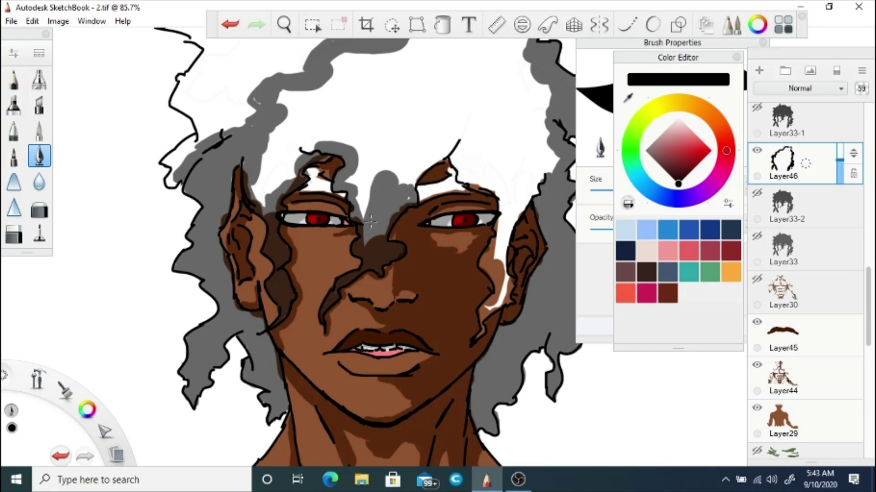
pyautogui.hotkey('ctrl', 'z')
pyautogui.click(402, 194)
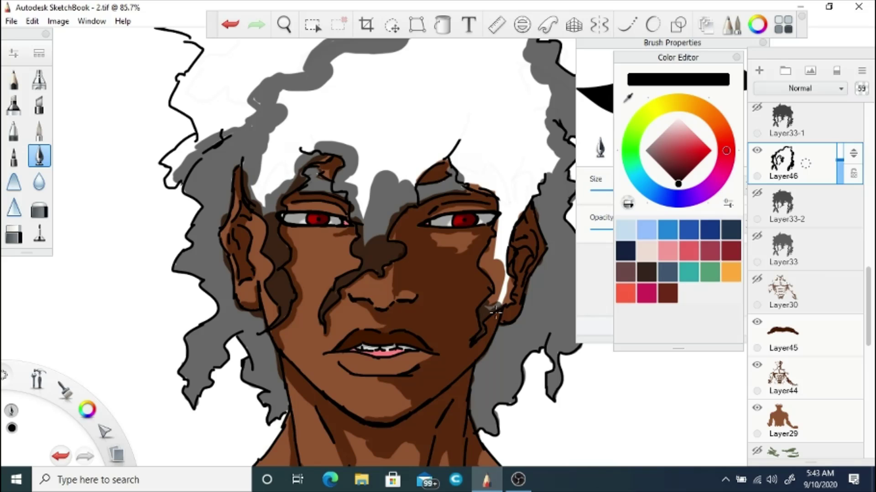
# - Fill the strand beside the right cheek and the hair shadow over the forehead and crown with black
pyautogui.moveTo(495, 311)
pyautogui.mouseDown()
pyautogui.moveTo(509, 256)
pyautogui.moveTo(492, 270)
pyautogui.moveTo(501, 223)
pyautogui.moveTo(522, 194)
pyautogui.moveTo(477, 178)
pyautogui.moveTo(462, 160)
pyautogui.moveTo(410, 182)
pyautogui.moveTo(364, 187)
pyautogui.moveTo(501, 119)
pyautogui.moveTo(296, 137)
pyautogui.moveTo(269, 182)
pyautogui.moveTo(319, 119)
pyautogui.mouseUp()
pyautogui.click(13, 234)
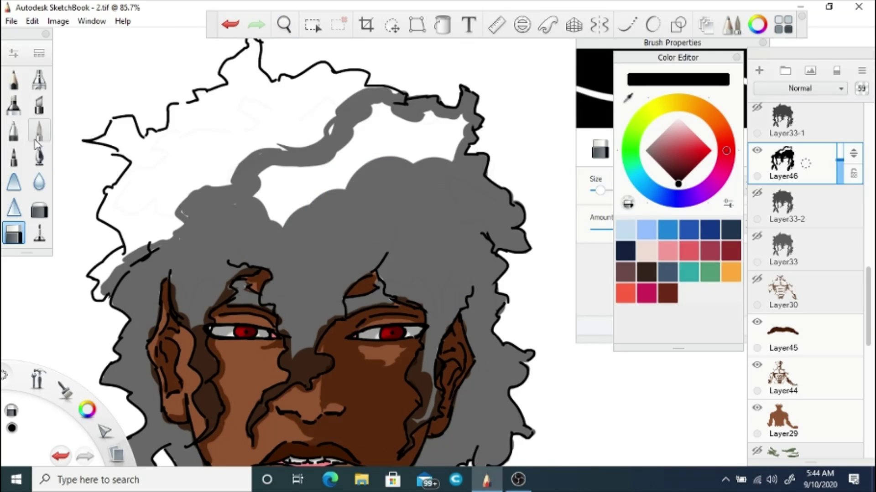
pyautogui.click(39, 155)
pyautogui.moveTo(269, 219)
pyautogui.mouseDown()
pyautogui.moveTo(319, 137)
pyautogui.moveTo(401, 133)
pyautogui.moveTo(323, 130)
pyautogui.mouseUp()
# - Show Layer33-2 again and raise Layer46's opacity to 100
pyautogui.scroll(-5, 309, 51)
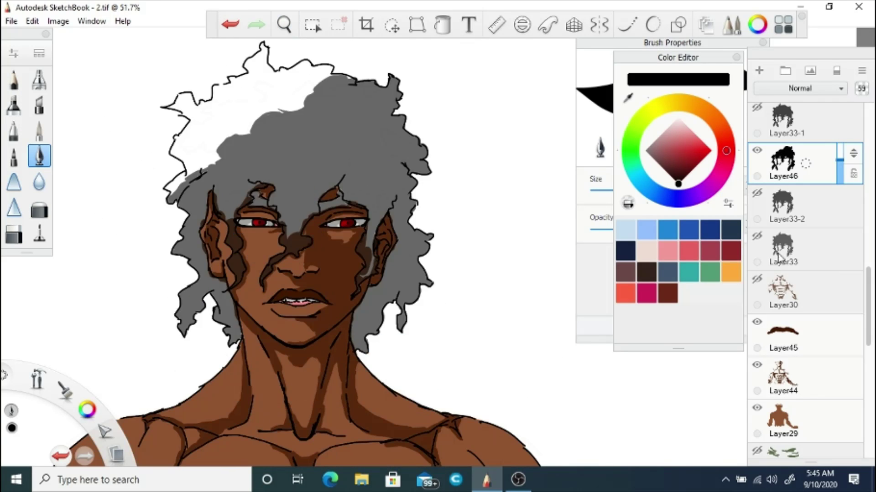
pyautogui.click(757, 193)
pyautogui.moveTo(839, 160); pyautogui.dragTo(839, 145)
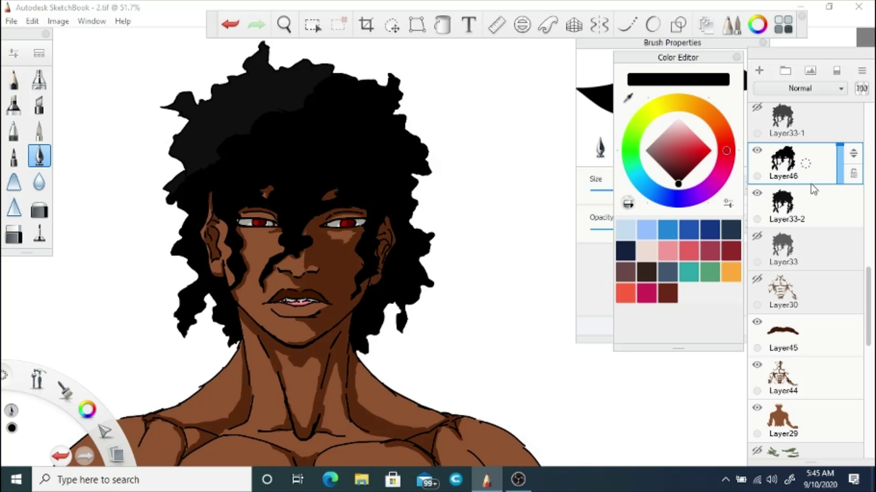
pyautogui.click(757, 236)
# - Sample the dark green trouser shading from Layer32, hide that layer again, and add a new layer above Layer31
pyautogui.press('space')
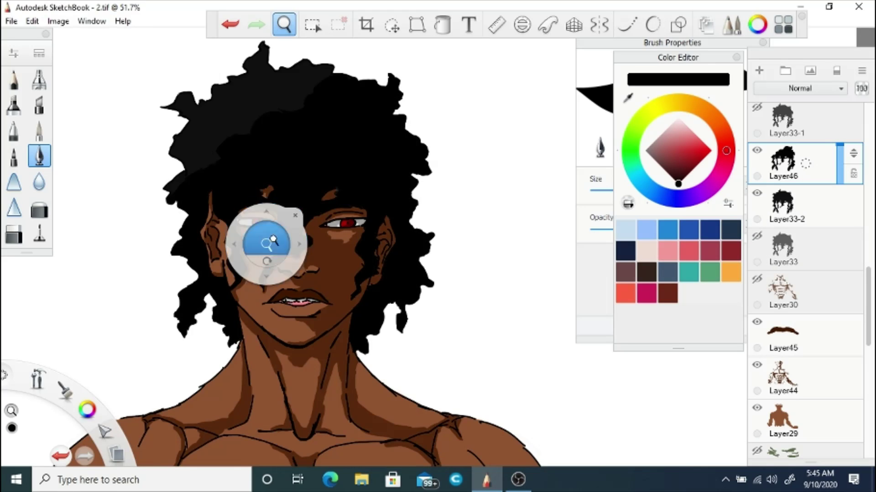
pyautogui.moveTo(265, 245)
pyautogui.mouseDown()
pyautogui.moveTo(359, 233)
pyautogui.moveTo(366, 385)
pyautogui.mouseUp()
pyautogui.scroll(-4, 758, 268)
pyautogui.click(758, 267)
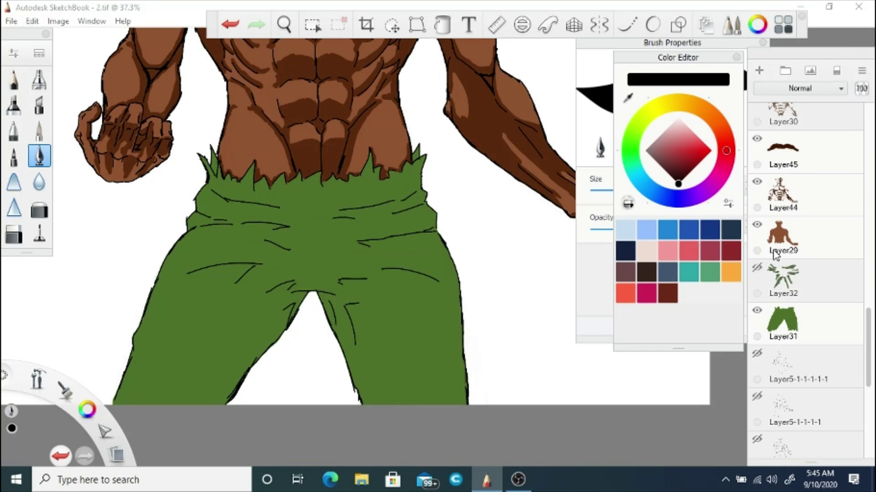
pyautogui.click(757, 268)
pyautogui.keyDown('alt'); pyautogui.click(297, 255); pyautogui.keyUp('alt')
pyautogui.click(757, 268)
pyautogui.click(759, 70)
# - Paint dark green shadows along the inner edges of both trouser legs below the crotch on Layer47
pyautogui.press('space')
pyautogui.moveTo(430, 250); pyautogui.dragTo(438, 237)
pyautogui.moveTo(410, 143); pyautogui.dragTo(451, 285)
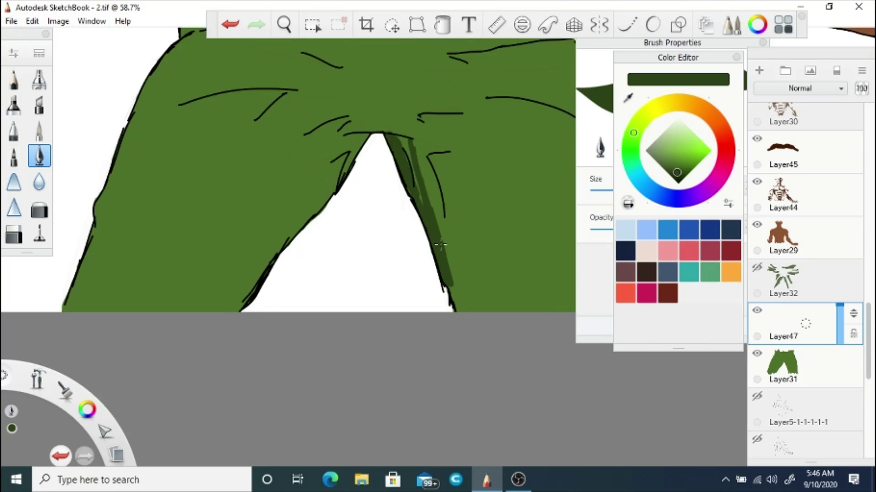
pyautogui.moveTo(387, 132)
pyautogui.mouseDown()
pyautogui.moveTo(419, 200)
pyautogui.moveTo(315, 210)
pyautogui.moveTo(266, 280)
pyautogui.mouseUp()
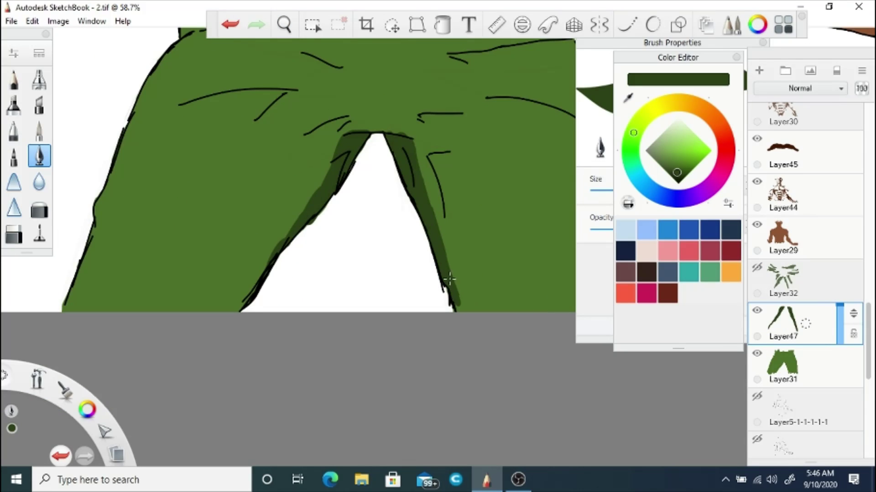
# - Paint dark green shadows under the creases beside the crotch and across the right thigh
pyautogui.moveTo(428, 151)
pyautogui.mouseDown()
pyautogui.moveTo(451, 215)
pyautogui.moveTo(456, 289)
pyautogui.mouseUp()
pyautogui.press('space')
pyautogui.moveTo(382, 172); pyautogui.dragTo(322, 252)
pyautogui.moveTo(365, 199); pyautogui.dragTo(529, 212)
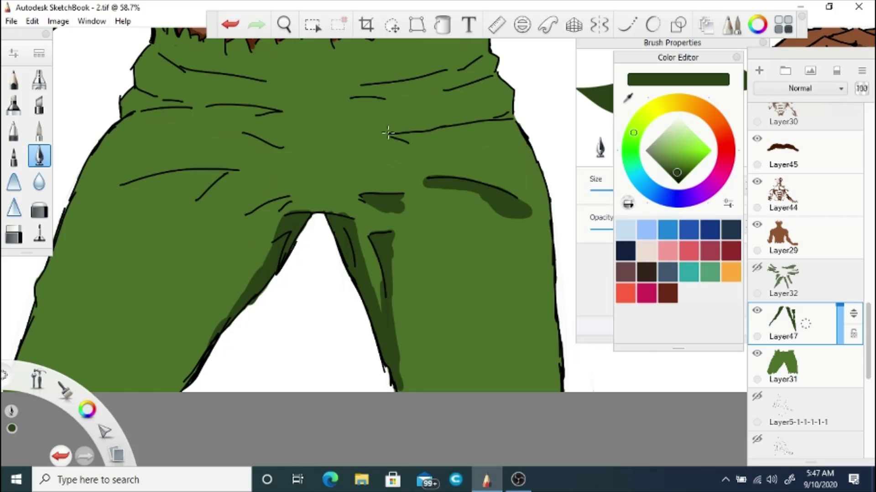
# - Shade the creases on both hips, the left thigh and the left side of the crotch in dark green
pyautogui.moveTo(387, 134); pyautogui.dragTo(513, 114)
pyautogui.moveTo(435, 94); pyautogui.dragTo(497, 66)
pyautogui.moveTo(342, 100); pyautogui.dragTo(394, 110)
pyautogui.moveTo(197, 180); pyautogui.dragTo(226, 174)
pyautogui.moveTo(287, 198)
pyautogui.mouseDown()
pyautogui.moveTo(239, 222)
pyautogui.moveTo(262, 261)
pyautogui.mouseUp()
pyautogui.moveTo(256, 105); pyautogui.dragTo(128, 130)
pyautogui.moveTo(190, 98); pyautogui.dragTo(119, 132)
pyautogui.moveTo(181, 67); pyautogui.dragTo(121, 114)
pyautogui.moveTo(226, 94); pyautogui.dragTo(174, 107)
# - Shade the upper waist folds, the ragged waistband points and the crease left of centre in dark green
pyautogui.press('space')
pyautogui.moveTo(405, 100); pyautogui.dragTo(405, 185)
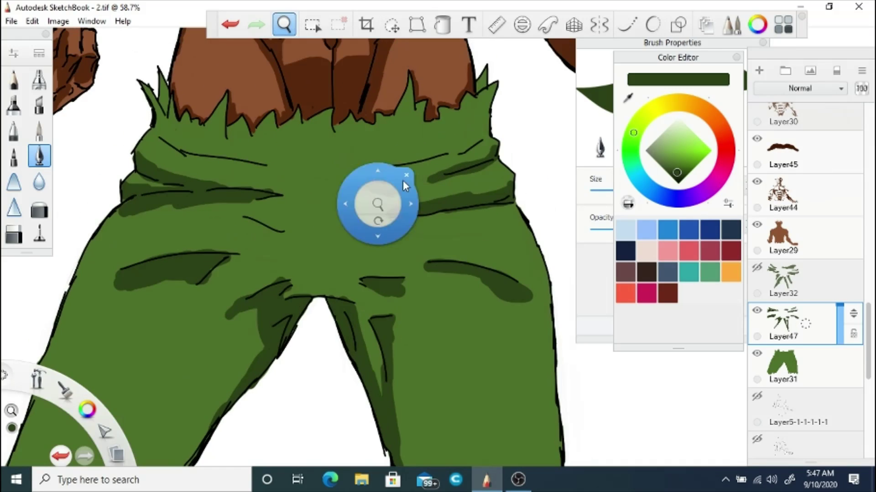
pyautogui.moveTo(356, 170); pyautogui.dragTo(458, 147)
pyautogui.moveTo(381, 158); pyautogui.dragTo(483, 132)
pyautogui.moveTo(476, 97); pyautogui.dragTo(487, 71)
pyautogui.moveTo(171, 72); pyautogui.dragTo(155, 111)
pyautogui.moveTo(210, 124); pyautogui.dragTo(154, 153)
pyautogui.moveTo(244, 146); pyautogui.dragTo(191, 164)
pyautogui.moveTo(280, 228)
pyautogui.mouseDown()
pyautogui.moveTo(236, 207)
pyautogui.moveTo(256, 196)
pyautogui.mouseUp()
# - Shade the crease below the right hip and extend the dark green shadow across the right thigh
pyautogui.moveTo(379, 208); pyautogui.dragTo(410, 238)
pyautogui.moveTo(397, 294); pyautogui.dragTo(352, 330)
pyautogui.moveTo(438, 269); pyautogui.dragTo(381, 315)
pyautogui.moveTo(493, 276); pyautogui.dragTo(397, 346)
pyautogui.moveTo(452, 310); pyautogui.dragTo(396, 402)
# - Fill the rest of the right trouser leg with dark green shadow, leaving a thin lighter streak near the inner crease
pyautogui.scroll(-5, 285, 245)
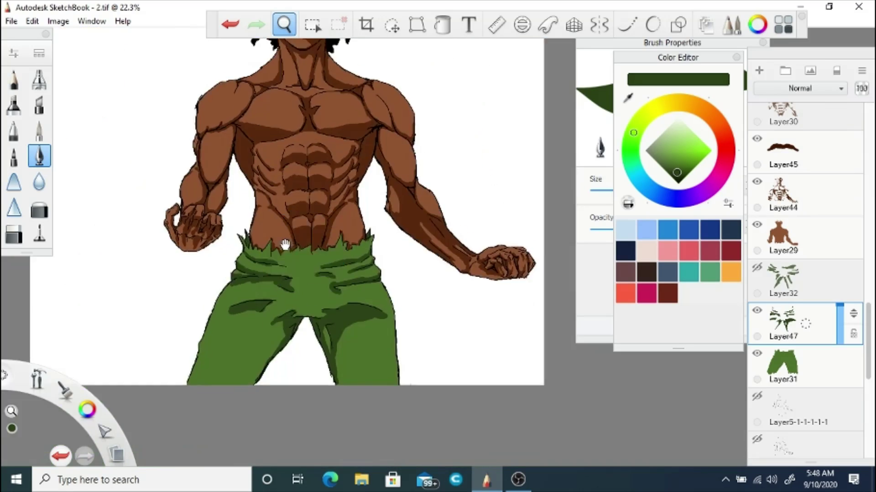
pyautogui.scroll(5, 285, 245)
pyautogui.moveTo(474, 142); pyautogui.dragTo(456, 306)
pyautogui.moveTo(438, 153); pyautogui.dragTo(406, 296)
pyautogui.moveTo(411, 160)
pyautogui.mouseDown()
pyautogui.moveTo(351, 310)
pyautogui.moveTo(391, 231)
pyautogui.mouseUp()
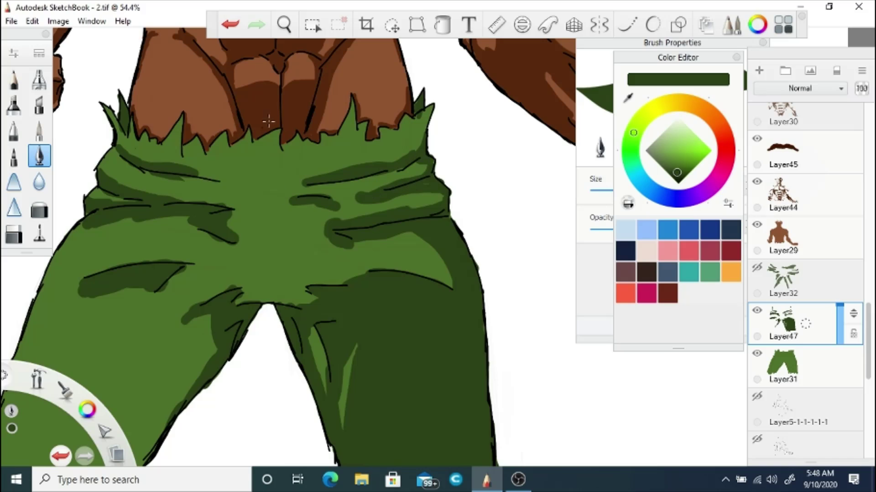
# - Duplicate the skin shadow layer Layer44 and hide the original
pyautogui.scroll(-4, 303, 234)
pyautogui.click(782, 194)
pyautogui.hotkey('ctrl', 'd')
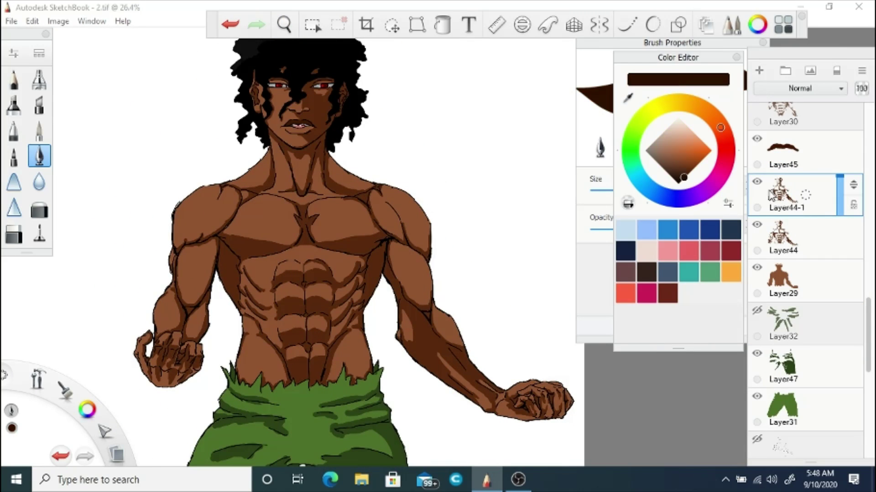
pyautogui.click(757, 224)
# - Recolour the skin shadows on Layer44-1 with a darker brown using Flood Fill, undoing the first, near-black shade
pyautogui.click(442, 24)
pyautogui.click(397, 303)
pyautogui.click(283, 24)
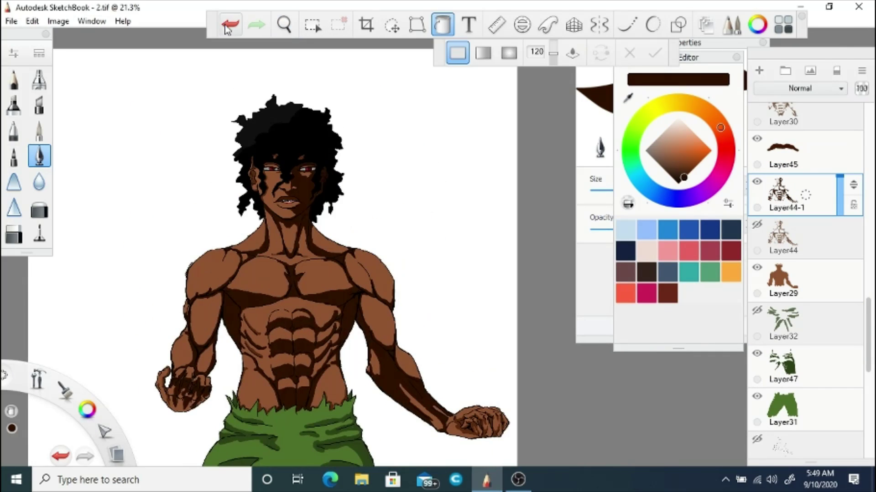
pyautogui.click(227, 29)
pyautogui.click(406, 347)
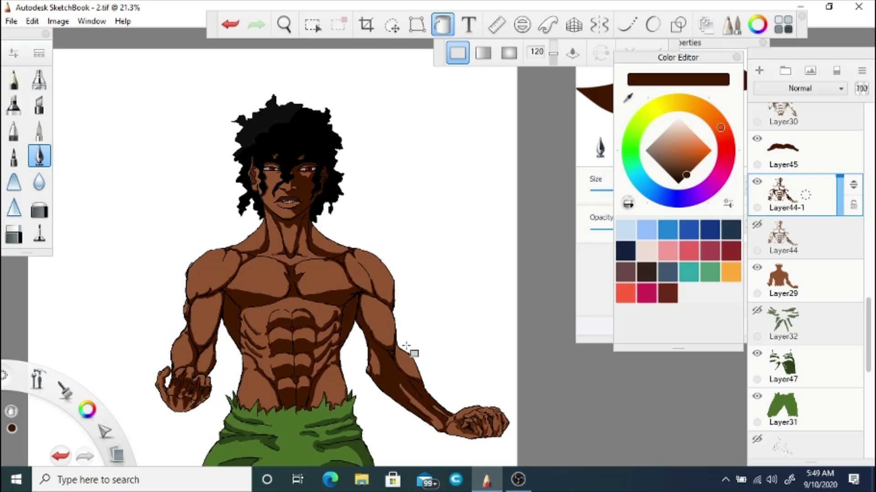
# - Compare the body with the shadows of Layer44 and Layer44-1 shown and hidden
pyautogui.click(757, 224)
pyautogui.click(757, 181)
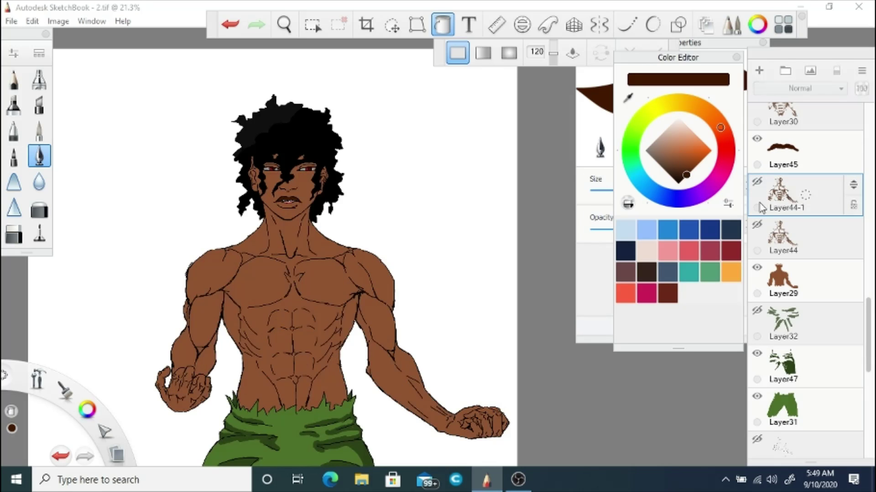
pyautogui.click(757, 219)
pyautogui.click(757, 220)
pyautogui.click(757, 181)
pyautogui.moveTo(274, 307); pyautogui.dragTo(339, 278)
# - Duplicate Layer44-1 and soften the neck, shoulder and left upper arm shadow edges with the Soft Eraser
pyautogui.moveTo(780, 195); pyautogui.dragTo(763, 226)
pyautogui.press('e')
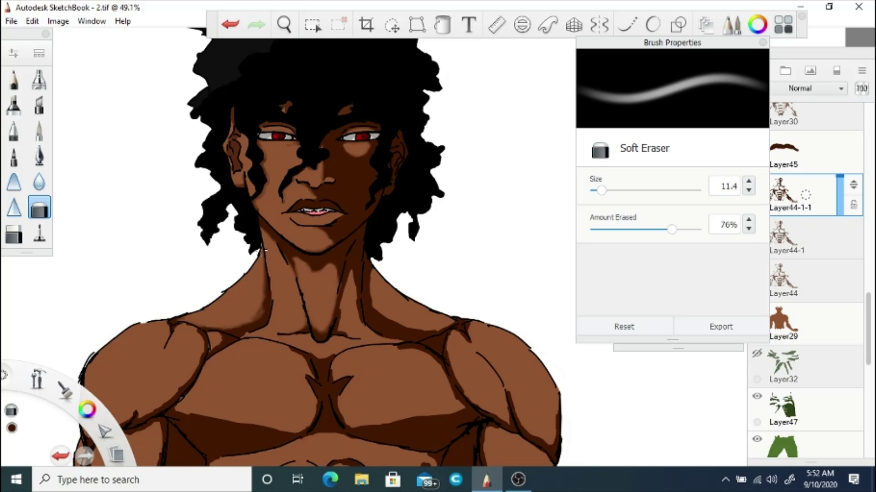
pyautogui.moveTo(265, 251); pyautogui.dragTo(171, 323)
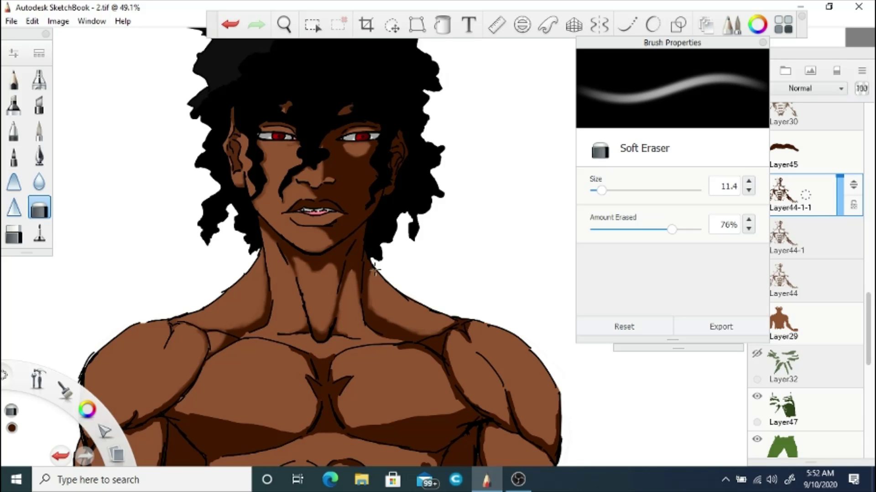
pyautogui.click(285, 25)
pyautogui.moveTo(300, 380); pyautogui.dragTo(323, 246)
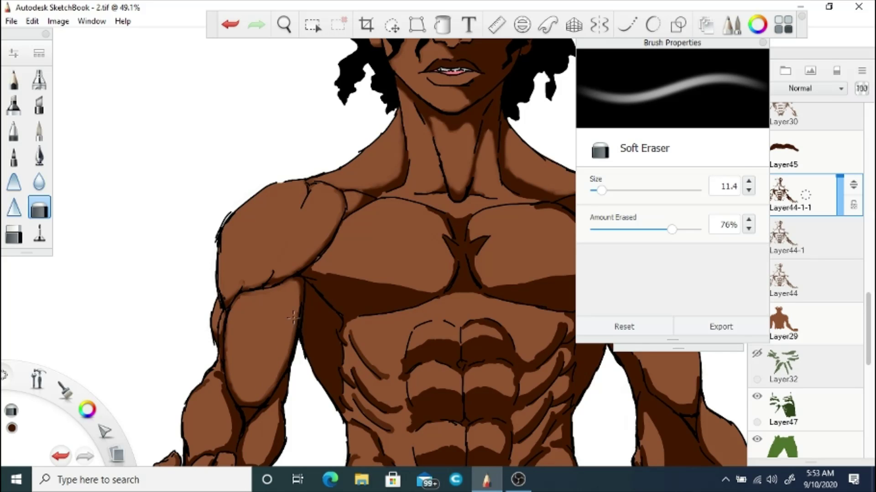
# - Fill the remaining lighter shadow patches on the hands with dark brown on Layer44-1-1
pyautogui.click(285, 25)
pyautogui.moveTo(191, 414); pyautogui.dragTo(270, 317)
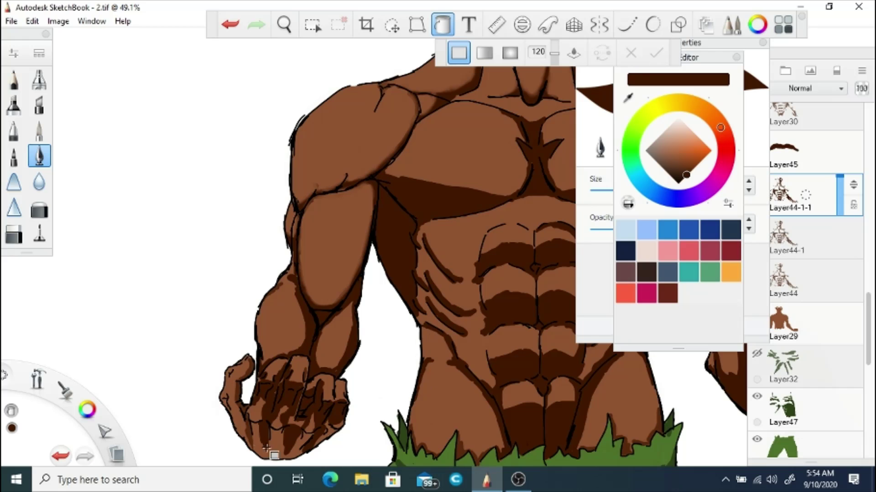
pyautogui.click(482, 193)
pyautogui.hotkey('ctrl', 'z')
pyautogui.moveTo(494, 331); pyautogui.dragTo(254, 264)
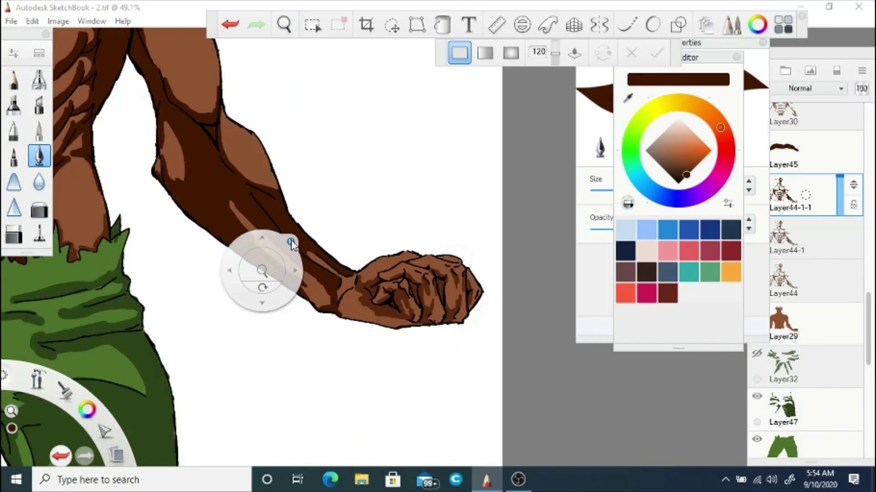
pyautogui.moveTo(283, 24)
pyautogui.mouseDown()
pyautogui.moveTo(283, 385)
pyautogui.moveTo(244, 87)
pyautogui.mouseUp()
# - Soften the shadow edges around the left elbow and forearm with the Soft Eraser
pyautogui.press('e')
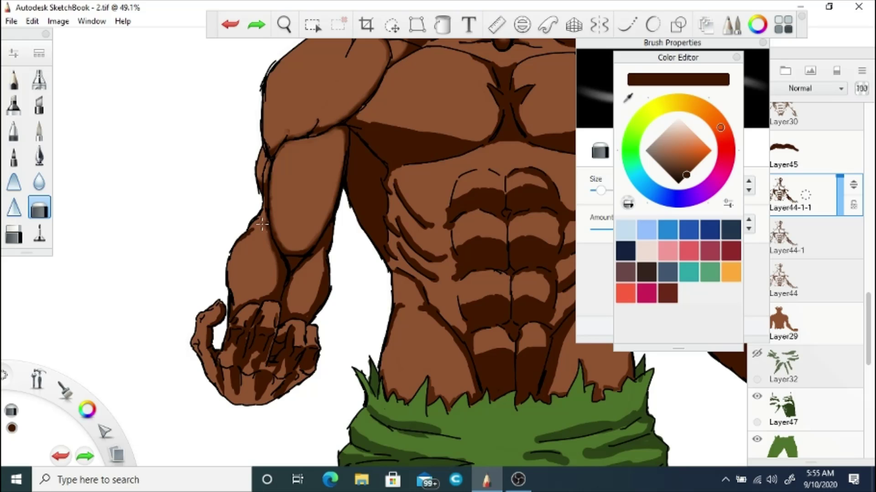
pyautogui.click(262, 224)
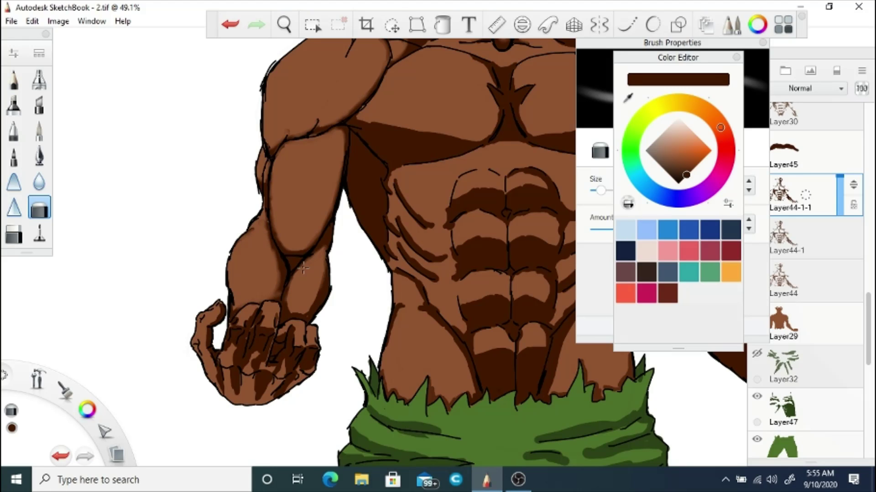
pyautogui.moveTo(304, 269); pyautogui.dragTo(524, 340)
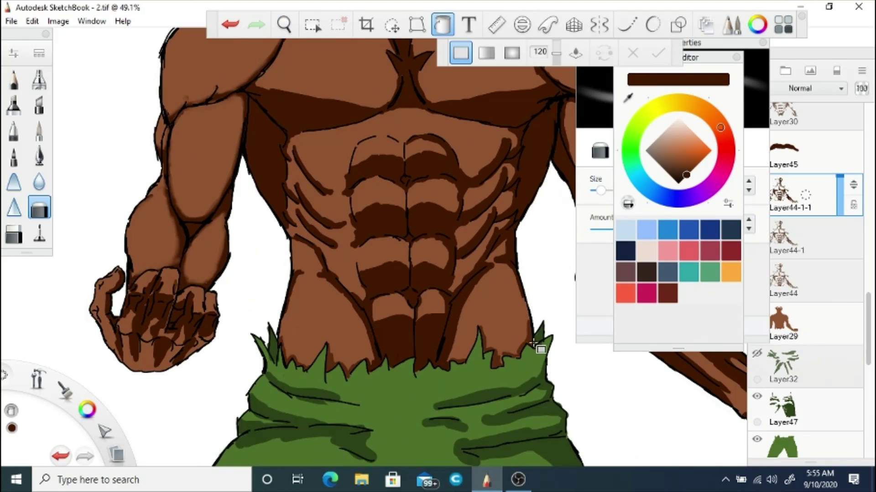
# - Try filling the shadow above the trousers, and soften the shadow edges on the abs, ribs and chest with the Soft Eraser
pyautogui.click(341, 365)
pyautogui.hotkey('ctrl', 'z')
pyautogui.press('e')
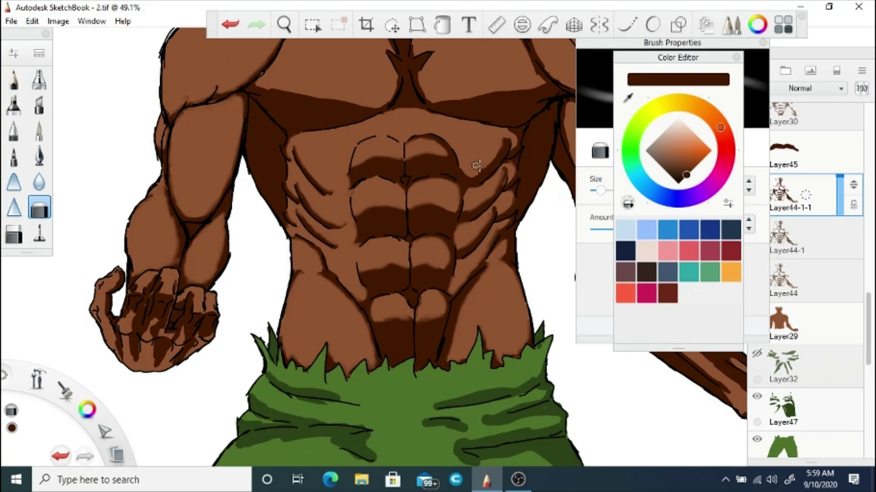
pyautogui.moveTo(502, 157); pyautogui.dragTo(346, 139)
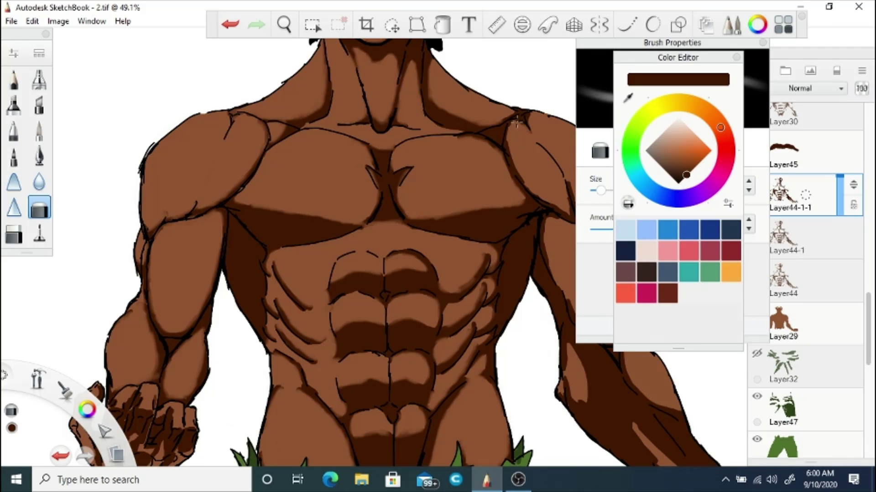
# - Soften the shadow edges on the right shoulder, upper arm and forearm, and duplicate Layer44-1-1
pyautogui.moveTo(516, 122); pyautogui.dragTo(357, 131)
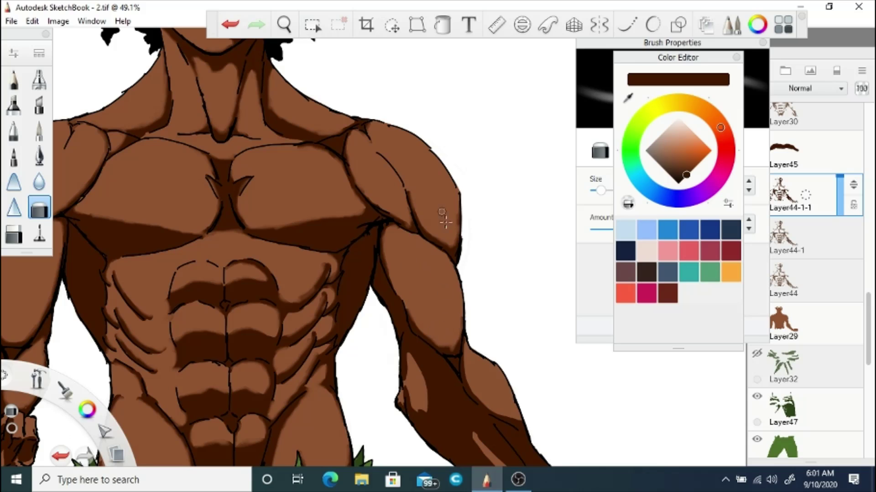
pyautogui.moveTo(444, 222); pyautogui.dragTo(364, 188)
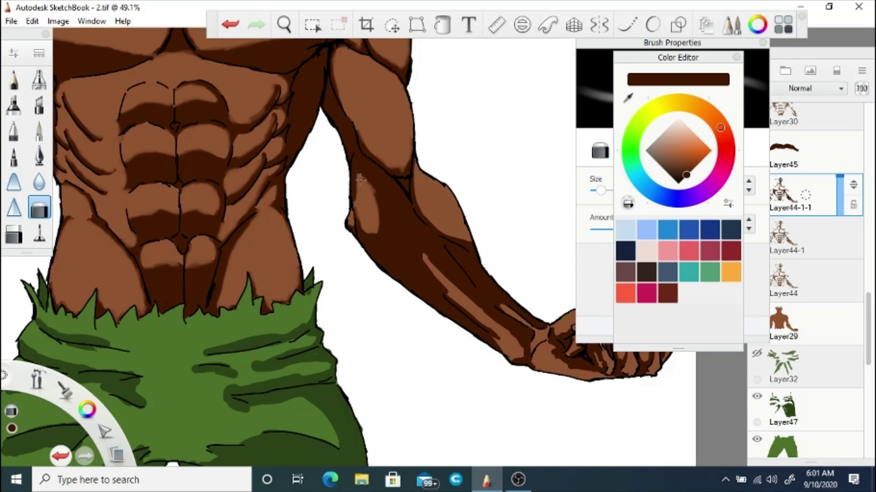
pyautogui.moveTo(284, 25); pyautogui.dragTo(446, 304)
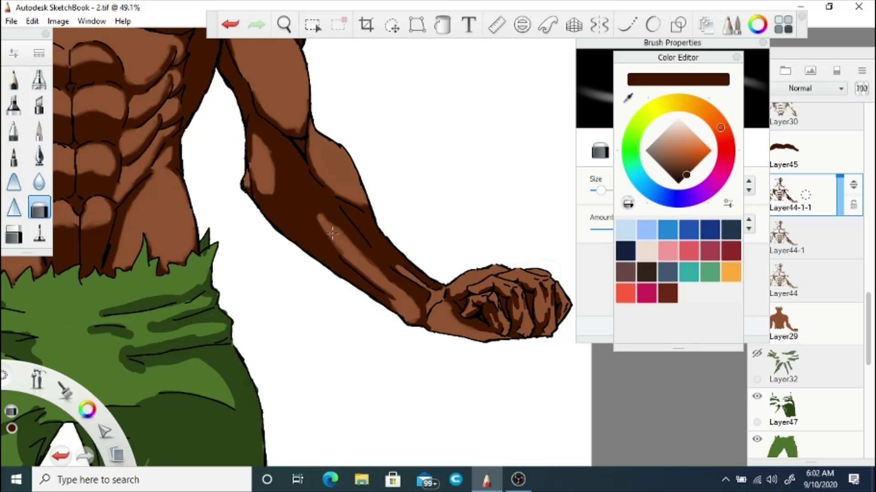
pyautogui.moveTo(395, 270); pyautogui.dragTo(292, 237)
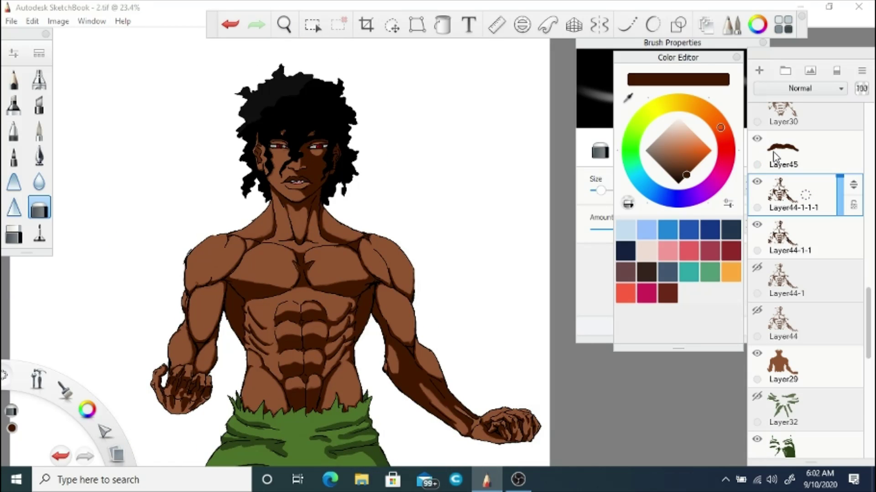
# - Hide Layer44-1-1 and blur the body's shadow edges on Layer44-1-1-1 with the Blur tool
pyautogui.click(757, 224)
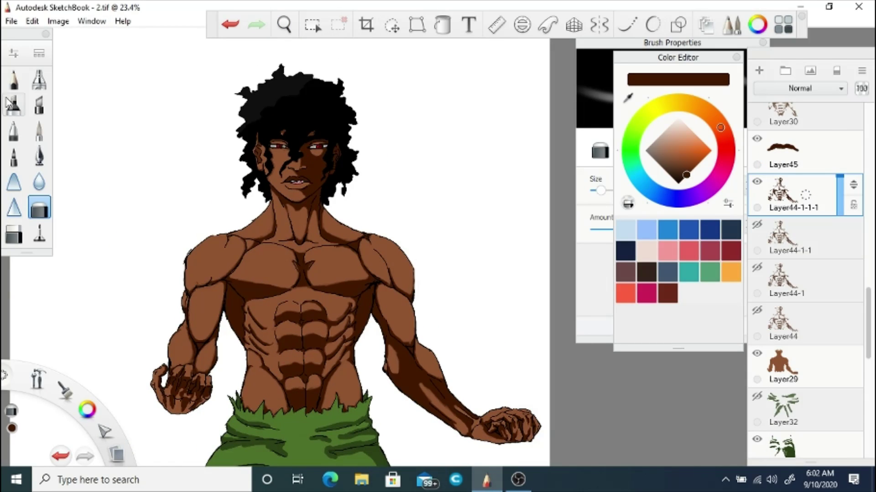
pyautogui.click(39, 182)
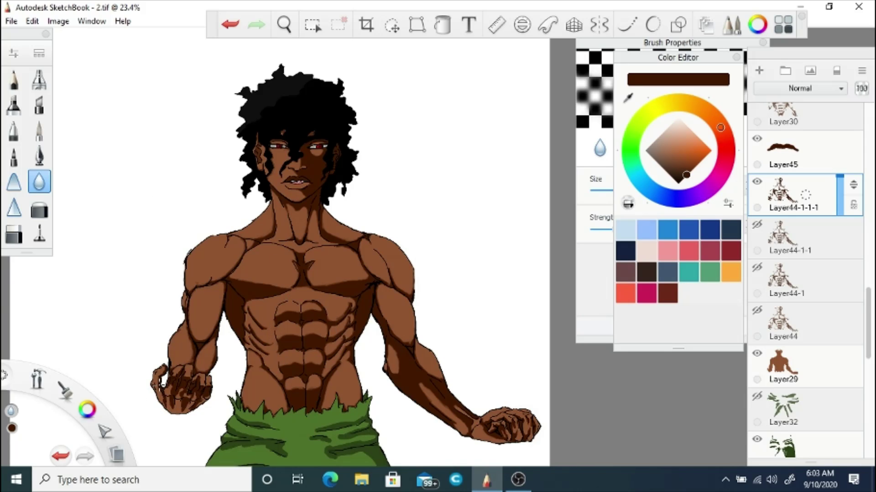
pyautogui.moveTo(288, 379); pyautogui.dragTo(279, 246)
pyautogui.scroll(-3, 279, 246)
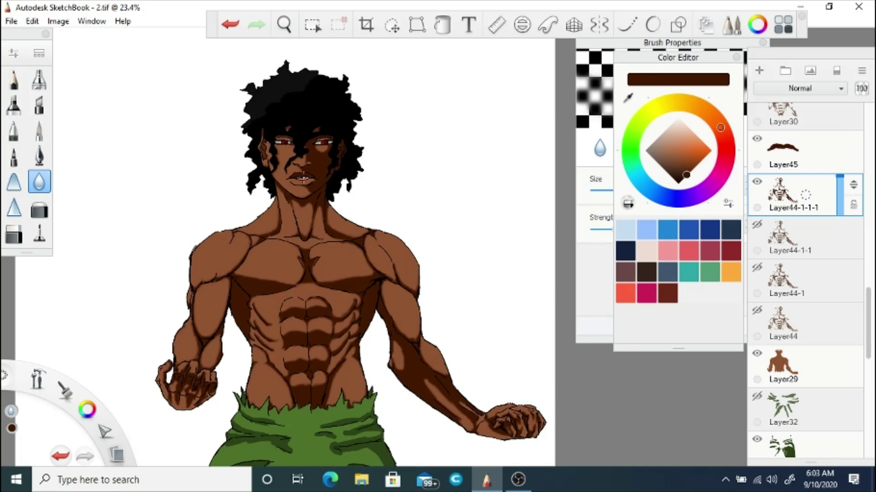
# - Show Layer44-1-1 beneath the blurred skin shadow layer
pyautogui.press('space')
pyautogui.click(787, 224)
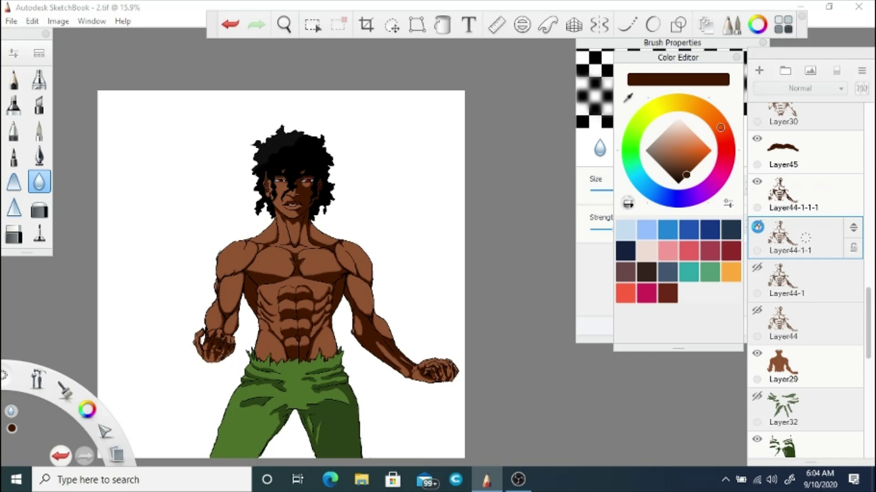
pyautogui.scroll(3, 341, 183)
pyautogui.press('space')
# - Duplicate Layer47 and soften the edges of the trouser shadows on the copy with the Soft Eraser
pyautogui.scroll(-5, 803, 274)
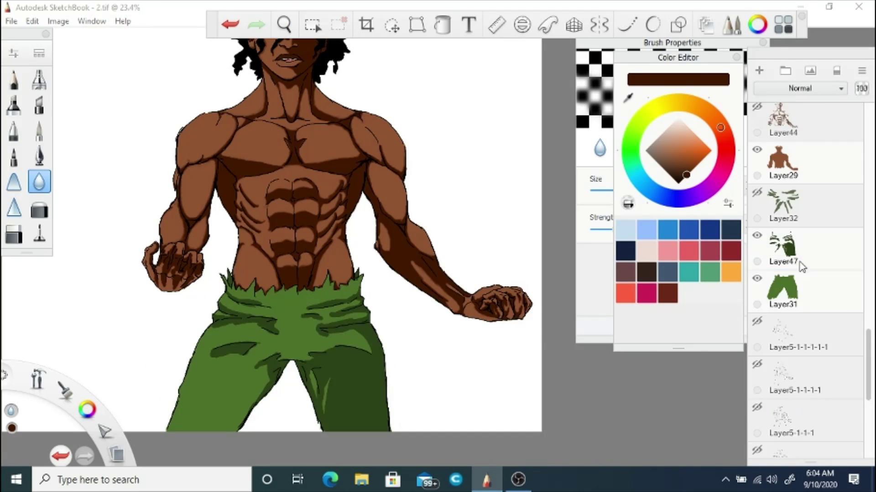
pyautogui.click(798, 248)
pyautogui.press('e')
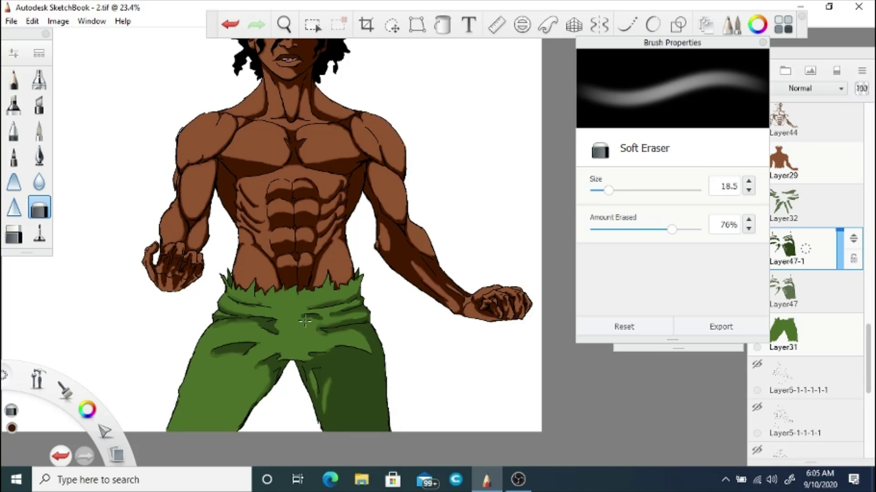
# - Duplicate Layer47-1, blur the trouser shadows on the copy with the Blur tool, and show Layer47-1 again
pyautogui.hotkey('ctrl', 'd')
pyautogui.press('b')
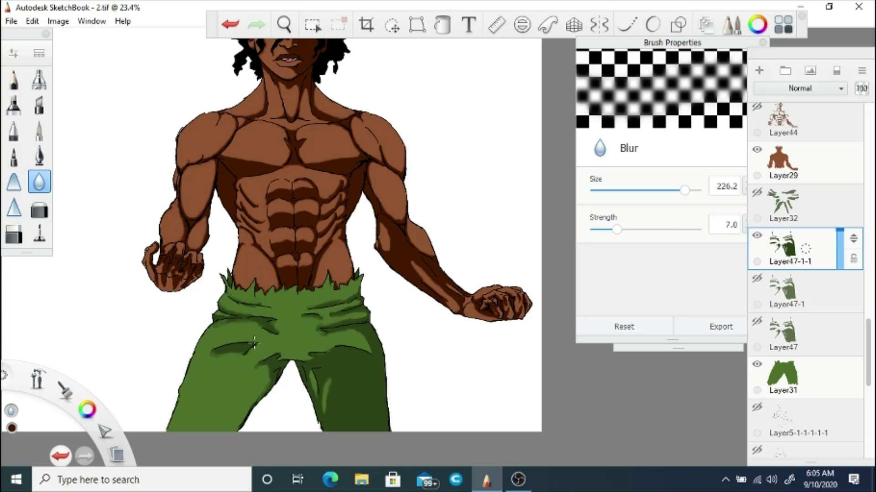
pyautogui.click(757, 278)
pyautogui.moveTo(358, 238); pyautogui.dragTo(260, 226)
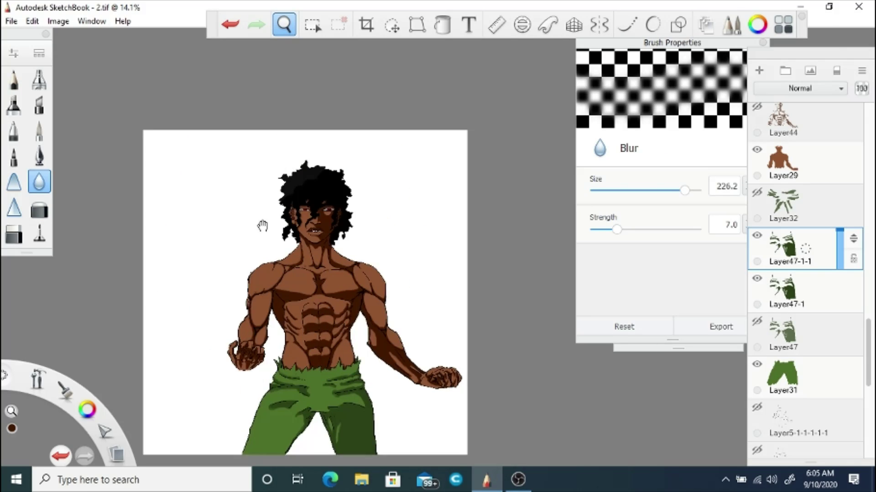
# - Compare blending modes on the blurred skin shadow layer Layer44-1-1-1 and set it to Soft Light
pyautogui.scroll(5, 793, 228)
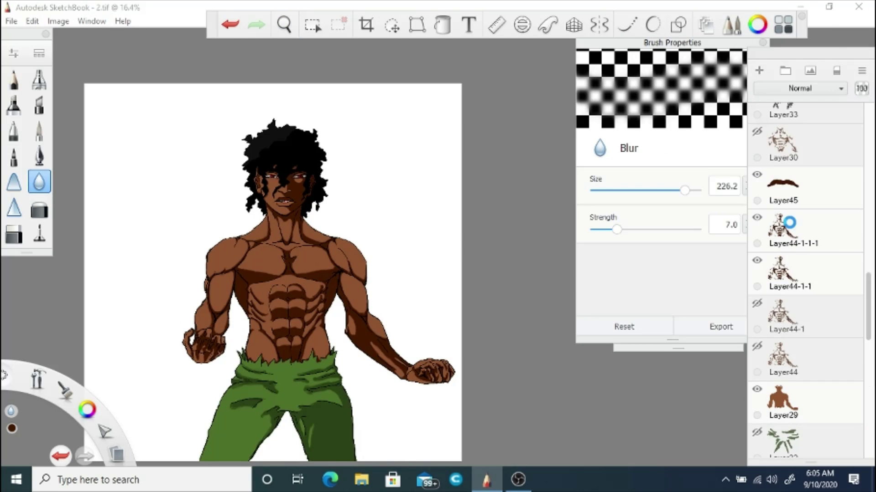
pyautogui.click(791, 228)
pyautogui.scroll(-3, 789, 94)
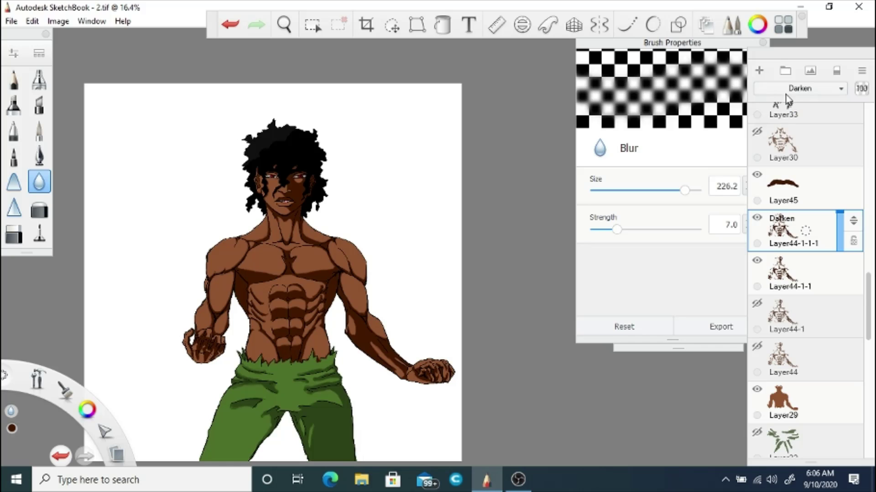
pyautogui.scroll(-8, 781, 101)
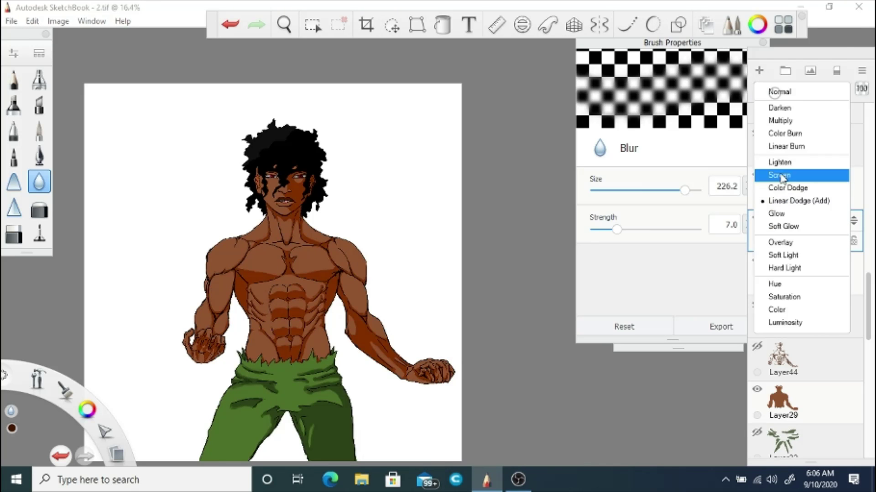
pyautogui.scroll(-2, 783, 111)
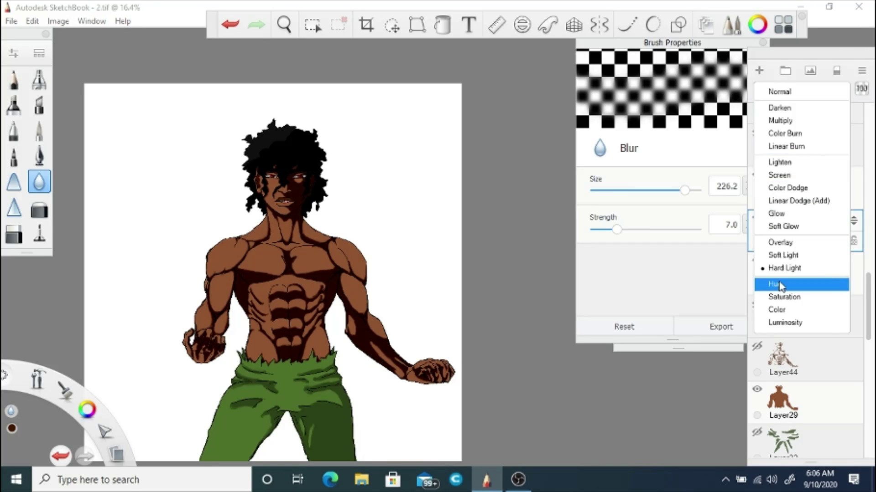
pyautogui.scroll(13, 787, 124)
pyautogui.click(792, 256)
# - Set the blending mode of Layer44-1-1 to Hard Light
pyautogui.click(793, 274)
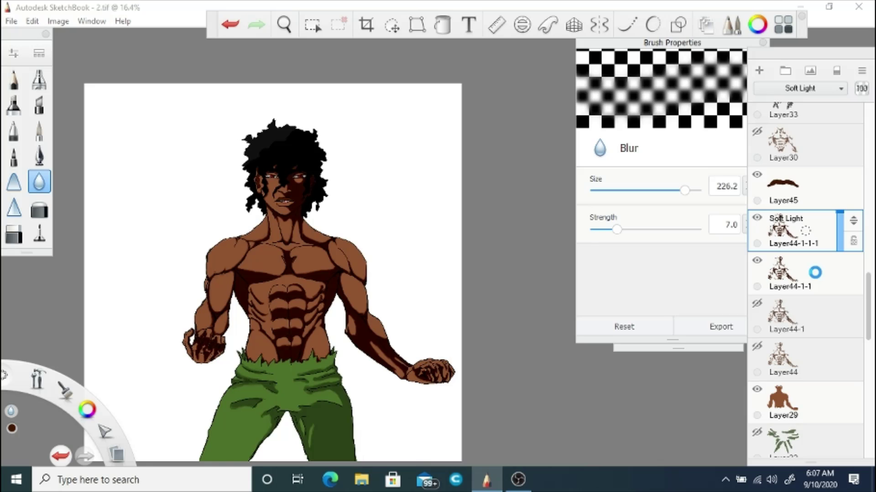
pyautogui.scroll(-2, 780, 91)
pyautogui.scroll(-3, 779, 101)
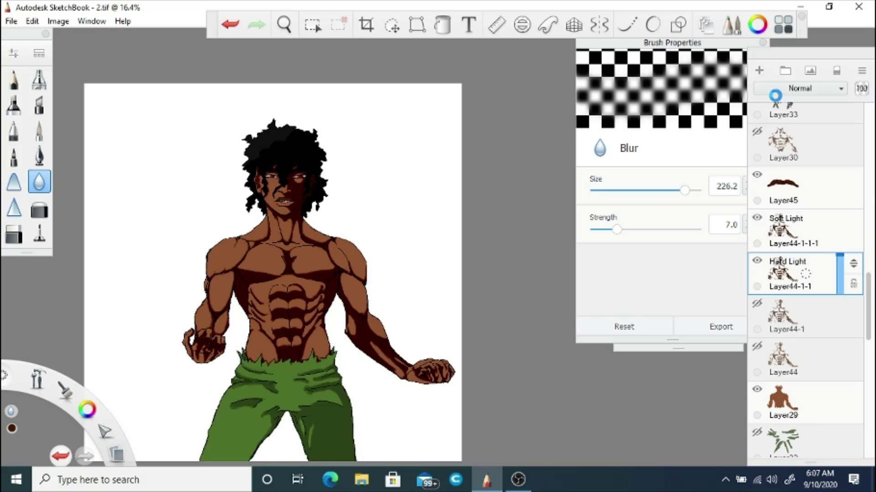
pyautogui.scroll(3, 283, 159)
pyautogui.scroll(-2, 310, 205)
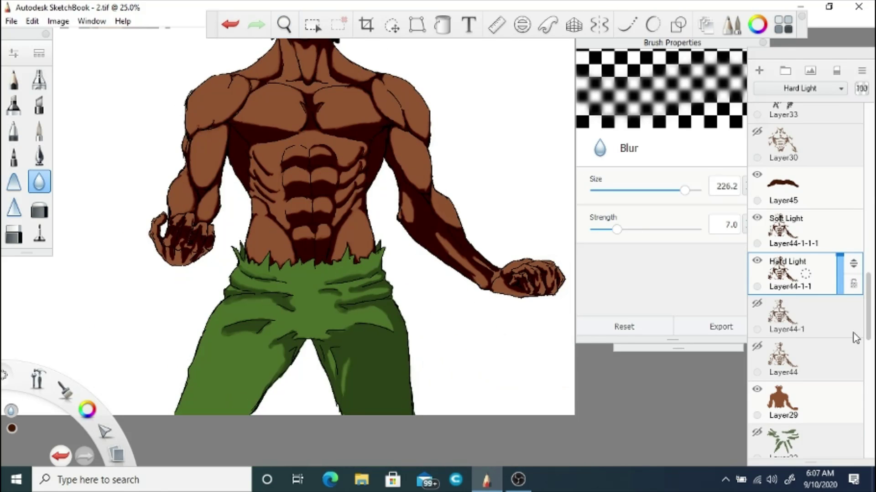
# - Set the trouser shadow layers' blending modes: Soft Light for Layer47-1-1 and Hard Light for Layer47-1
pyautogui.scroll(-3, 803, 273)
pyautogui.click(757, 276)
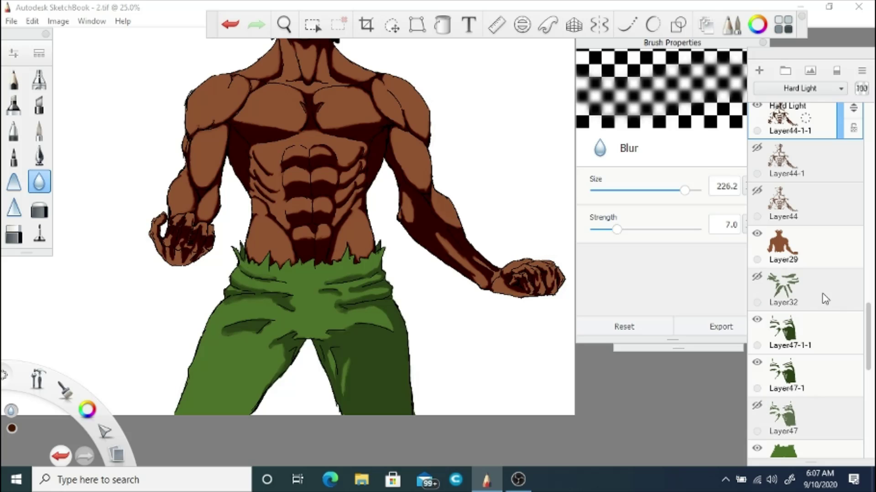
pyautogui.click(801, 338)
# - Duplicate the eye and teeth shading on Layer41-1 and set the copy's blending mode to Darken
pyautogui.click(284, 24)
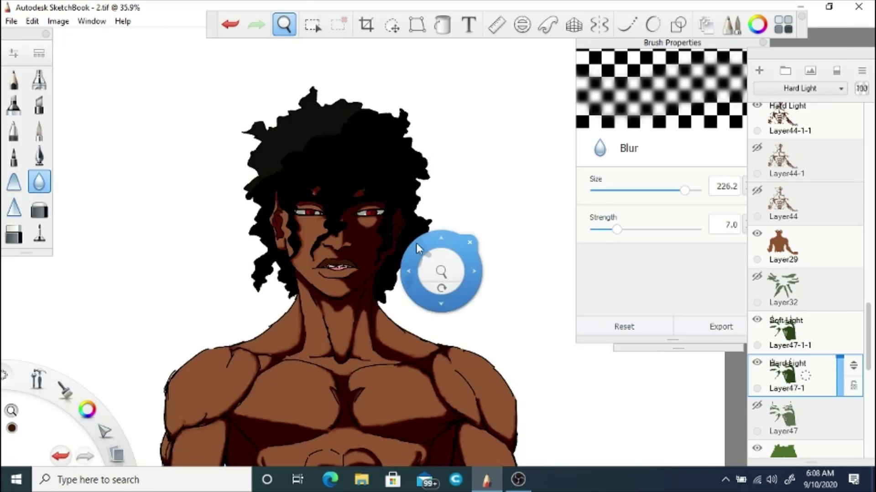
pyautogui.moveTo(440, 268); pyautogui.dragTo(456, 255)
pyautogui.scroll(5, 803, 228)
pyautogui.hotkey('ctrl', 'd')
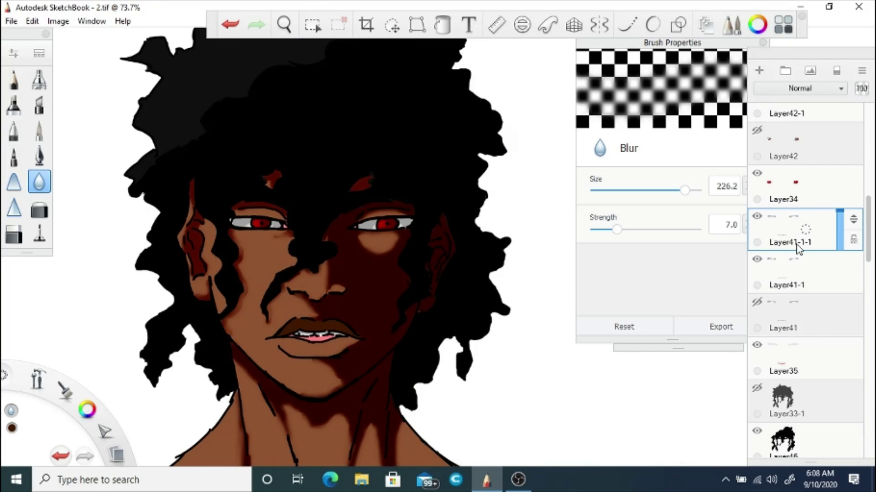
pyautogui.click(799, 88)
pyautogui.click(778, 110)
pyautogui.click(799, 88)
pyautogui.click(784, 214)
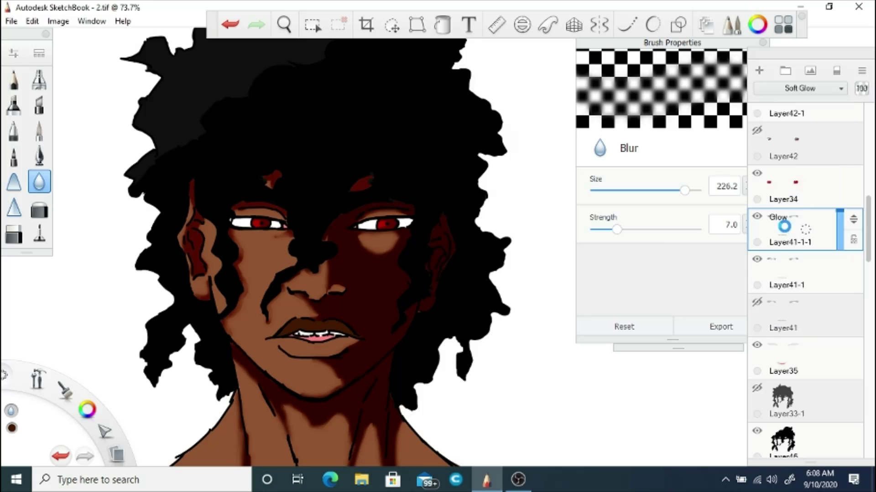
pyautogui.click(799, 88)
pyautogui.click(784, 73)
# - Try the Soft Light blending mode on Layer41-1 and undo it
pyautogui.click(793, 274)
pyautogui.click(799, 88)
pyautogui.click(785, 201)
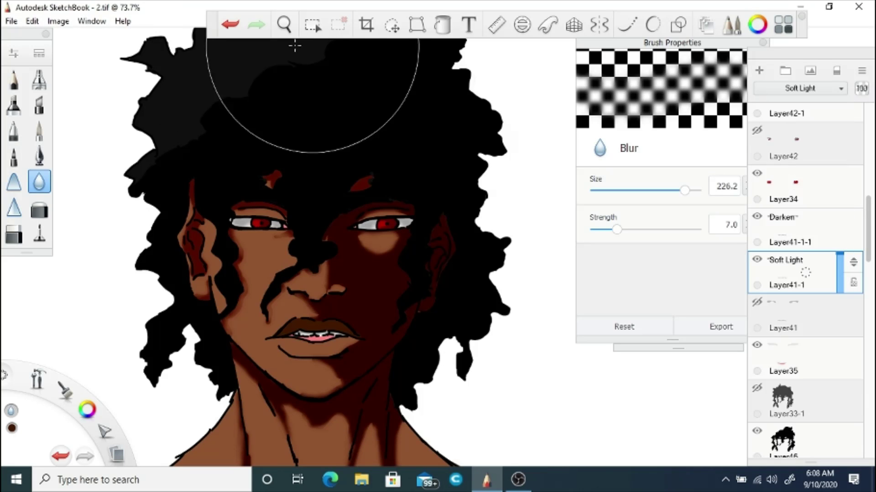
pyautogui.click(11, 21)
pyautogui.click(230, 24)
# - Select the Inking Pen, show the scar linework across the body, and add a new layer above Layer45
pyautogui.click(39, 156)
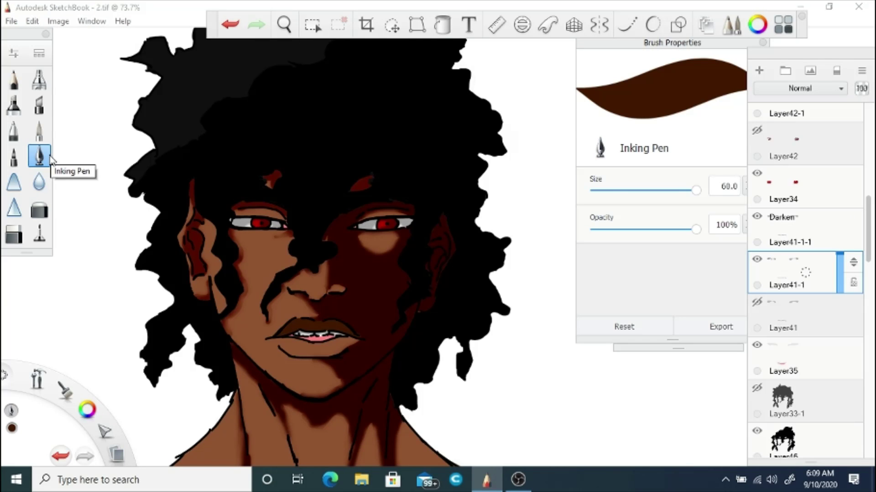
pyautogui.scroll(-5, 297, 348)
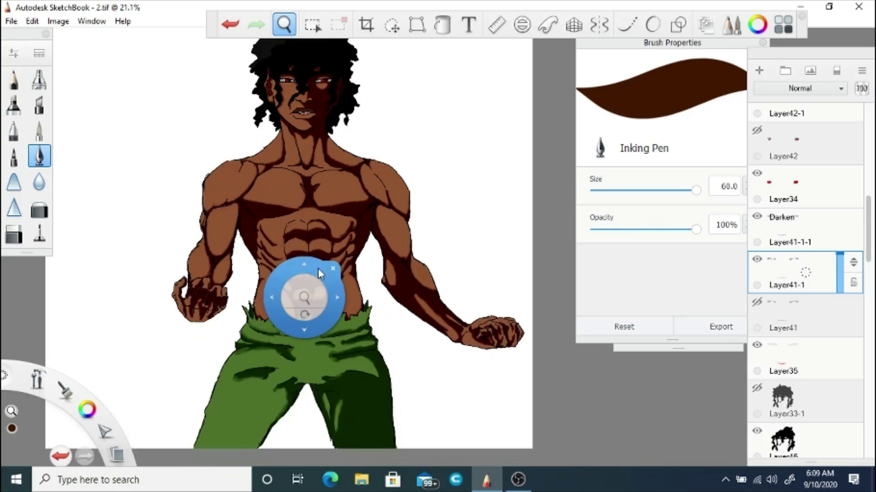
pyautogui.scroll(-10, 793, 282)
pyautogui.scroll(-5, 793, 283)
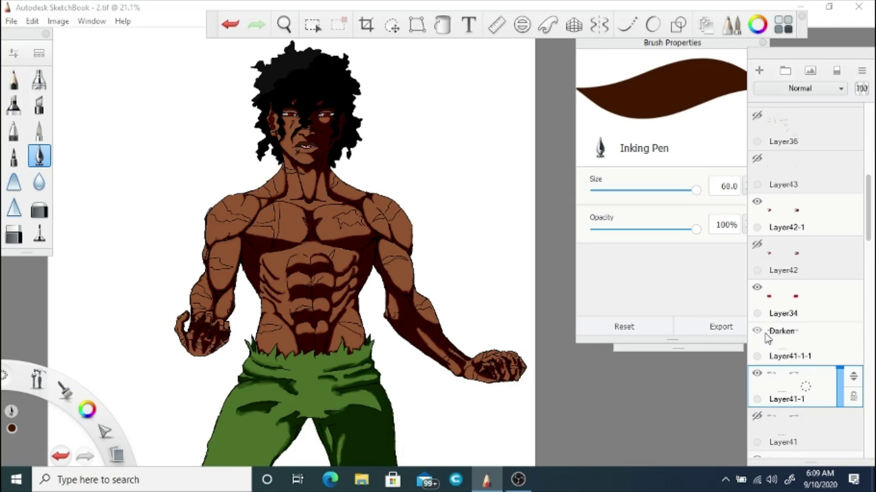
pyautogui.scroll(-5, 816, 282)
pyautogui.hotkey('ctrl', 'shift', 'n')
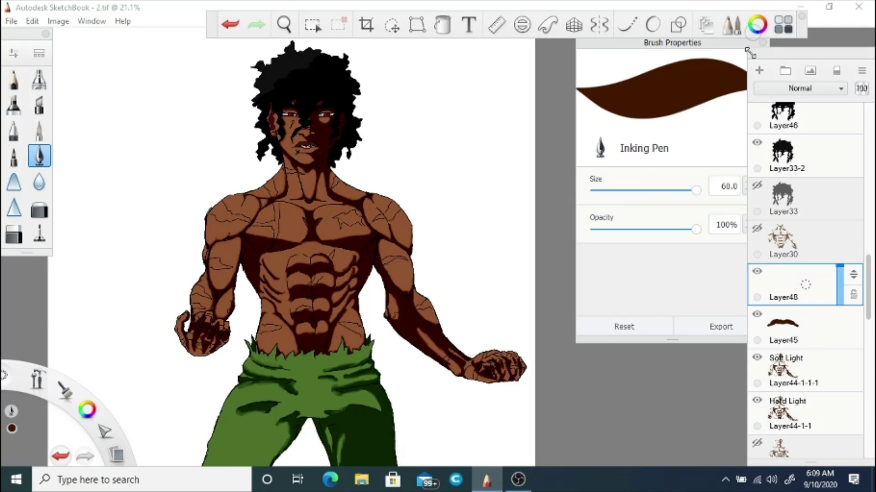
# - Pick a light orange and fill the scars on the cheek, nose, ear, lip and jaw, erasing any overflow
pyautogui.hotkey('ctrl', 'i')
pyautogui.click(686, 146)
pyautogui.scroll(5, 390, 260)
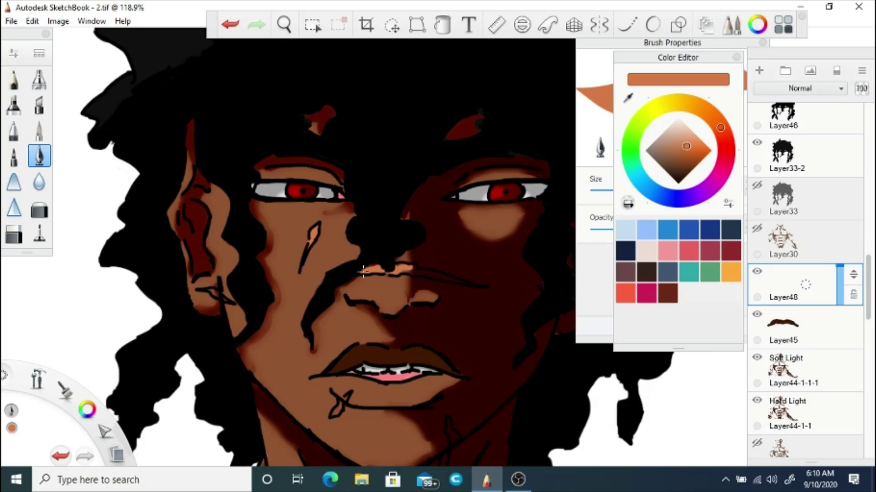
pyautogui.press('e')
pyautogui.moveTo(476, 290); pyautogui.dragTo(483, 286)
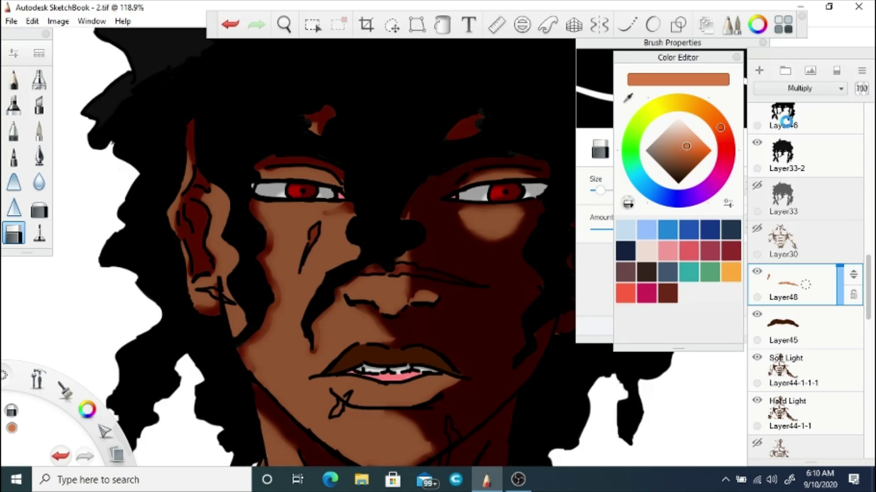
pyautogui.press('e')
pyautogui.press('e')
pyautogui.press('e')
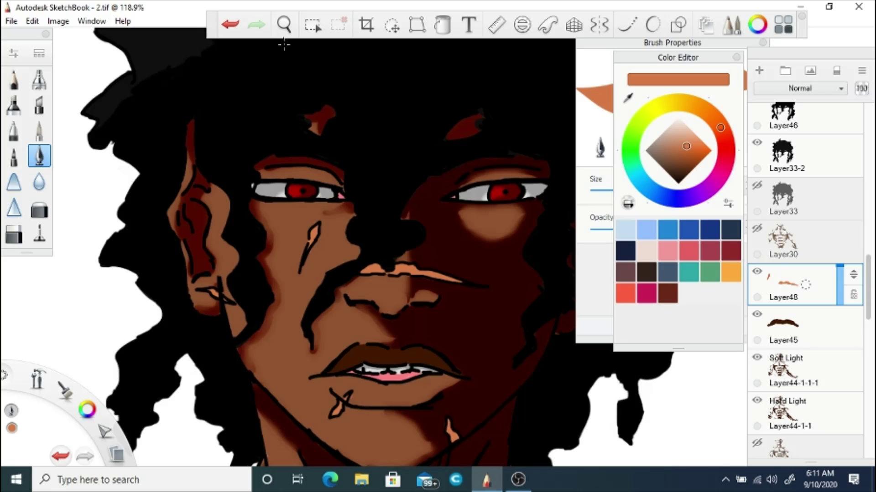
# - Fill the scars on the neck and on the slope between the neck and shoulder with light orange
pyautogui.scroll(-5, 284, 44)
pyautogui.moveTo(223, 289); pyautogui.dragTo(293, 298)
pyautogui.moveTo(230, 297); pyautogui.dragTo(229, 296)
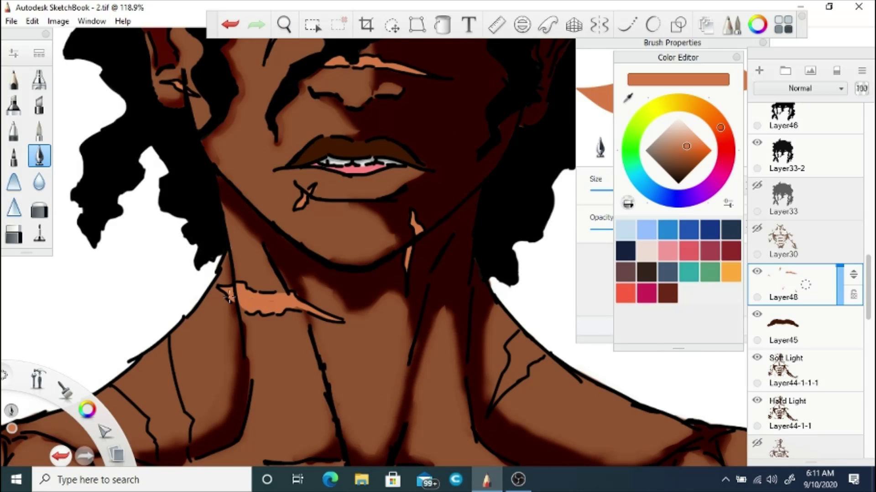
pyautogui.moveTo(518, 336); pyautogui.dragTo(518, 336)
pyautogui.scroll(-5, 504, 355)
pyautogui.hscroll(5, 504, 355)
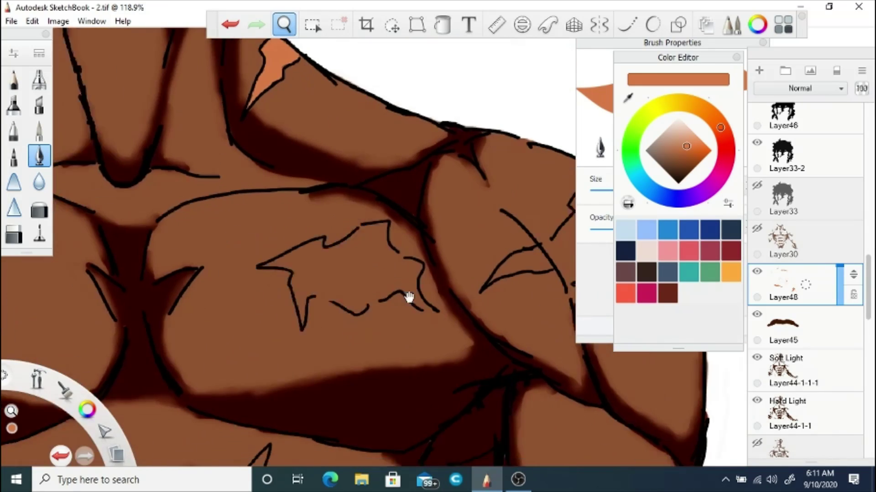
# - Fill the scars on the chest, armpit and upper arm on the outstretched arm's side, and erase the overflow
pyautogui.moveTo(246, 273)
pyautogui.mouseDown()
pyautogui.moveTo(285, 321)
pyautogui.moveTo(322, 298)
pyautogui.moveTo(374, 297)
pyautogui.moveTo(410, 317)
pyautogui.moveTo(387, 269)
pyautogui.moveTo(352, 234)
pyautogui.moveTo(292, 260)
pyautogui.mouseUp()
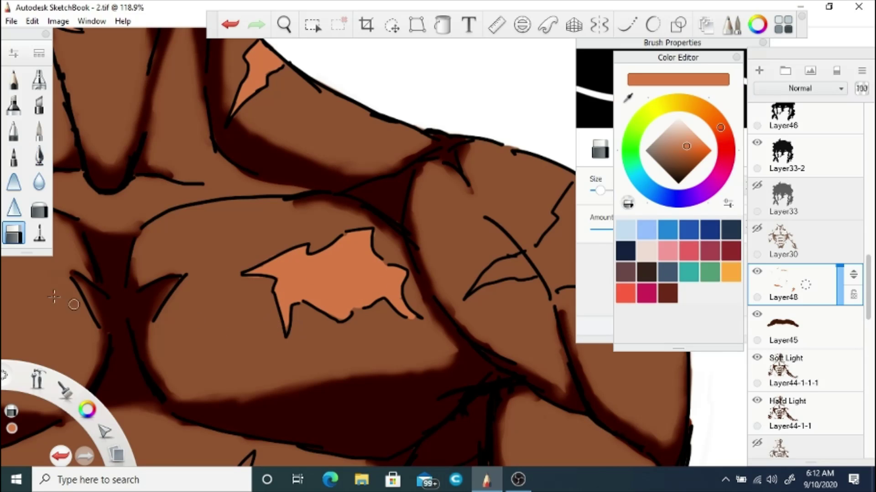
pyautogui.moveTo(436, 240); pyautogui.dragTo(313, 241)
pyautogui.moveTo(346, 301)
pyautogui.mouseDown()
pyautogui.moveTo(401, 269)
pyautogui.moveTo(451, 192)
pyautogui.moveTo(410, 283)
pyautogui.moveTo(484, 228)
pyautogui.moveTo(293, 186)
pyautogui.moveTo(260, 156)
pyautogui.mouseUp()
pyautogui.click(328, 220)
pyautogui.moveTo(333, 219)
pyautogui.mouseDown()
pyautogui.moveTo(319, 242)
pyautogui.moveTo(396, 202)
pyautogui.moveTo(456, 193)
pyautogui.moveTo(386, 203)
pyautogui.mouseUp()
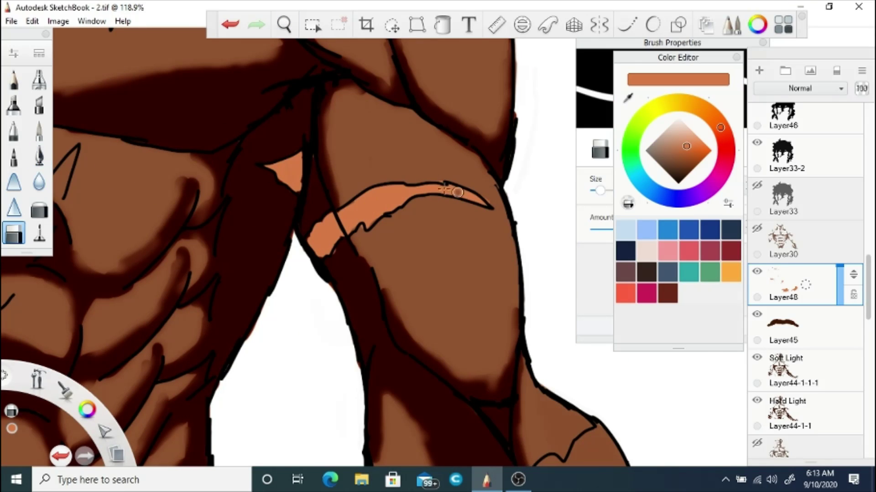
# - Fill the scars around the elbow, forearm and wrist of the outstretched arm with light orange
pyautogui.moveTo(347, 319); pyautogui.dragTo(313, 266)
pyautogui.moveTo(269, 344)
pyautogui.mouseDown()
pyautogui.moveTo(268, 302)
pyautogui.moveTo(272, 383)
pyautogui.moveTo(315, 317)
pyautogui.moveTo(274, 341)
pyautogui.mouseUp()
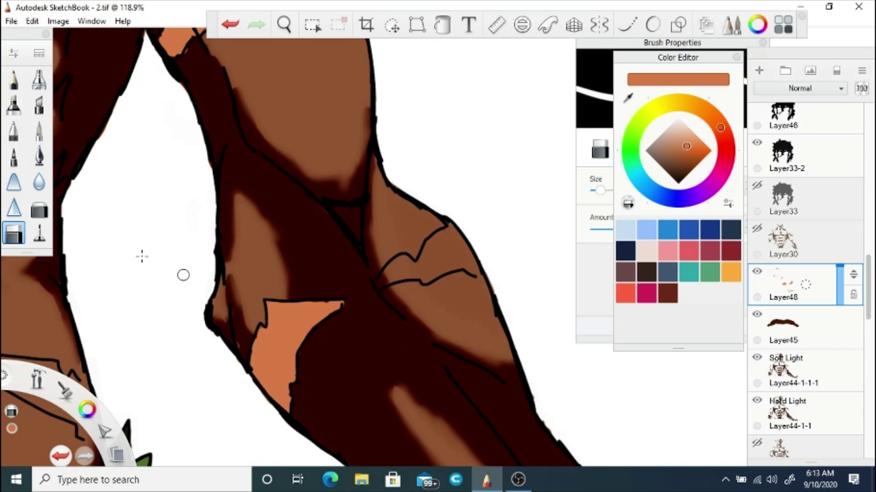
pyautogui.moveTo(380, 279)
pyautogui.mouseDown()
pyautogui.moveTo(456, 235)
pyautogui.moveTo(384, 273)
pyautogui.moveTo(313, 283)
pyautogui.mouseUp()
pyautogui.moveTo(317, 226); pyautogui.dragTo(325, 222)
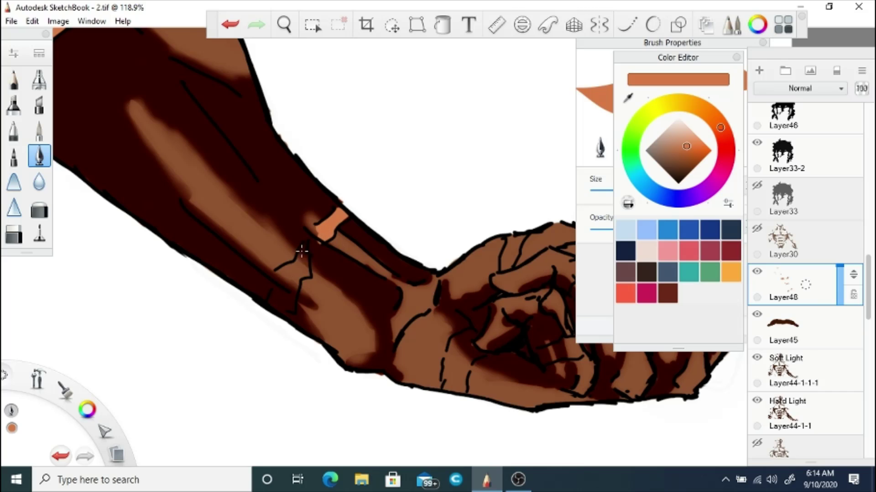
pyautogui.moveTo(301, 251); pyautogui.dragTo(287, 310)
# - Fill the scars on the palm, thumb and fingers of the outstretched hand with light orange
pyautogui.moveTo(289, 74); pyautogui.dragTo(102, 15)
pyautogui.moveTo(269, 328)
pyautogui.mouseDown()
pyautogui.moveTo(266, 287)
pyautogui.moveTo(291, 304)
pyautogui.mouseUp()
pyautogui.moveTo(325, 180); pyautogui.dragTo(317, 210)
pyautogui.moveTo(352, 301)
pyautogui.mouseDown()
pyautogui.moveTo(379, 287)
pyautogui.moveTo(392, 294)
pyautogui.mouseUp()
pyautogui.moveTo(388, 206)
pyautogui.mouseDown()
pyautogui.moveTo(394, 228)
pyautogui.moveTo(406, 205)
pyautogui.mouseUp()
pyautogui.moveTo(429, 181); pyautogui.dragTo(419, 198)
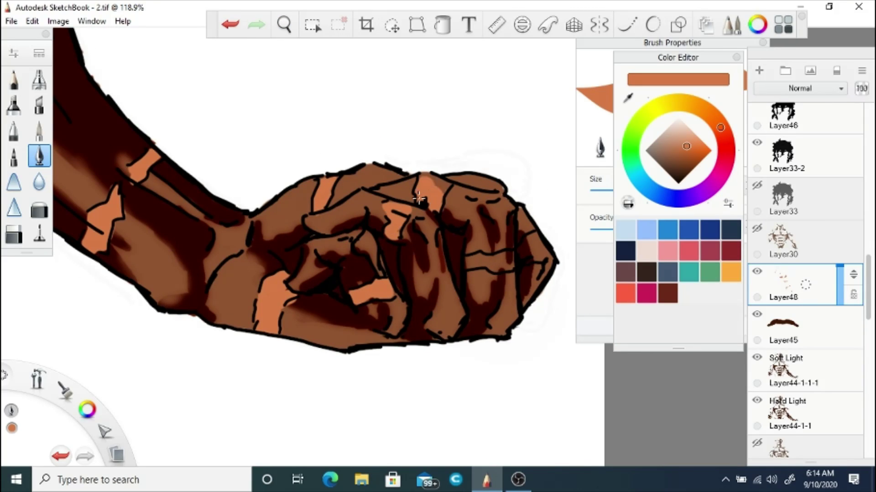
pyautogui.moveTo(468, 258)
pyautogui.mouseDown()
pyautogui.moveTo(510, 265)
pyautogui.moveTo(543, 237)
pyautogui.mouseUp()
# - Fill the scars on both sides of the waist above the trousers and erase the paint outside the outlines
pyautogui.press('space')
pyautogui.moveTo(316, 252)
pyautogui.mouseDown()
pyautogui.moveTo(357, 205)
pyautogui.moveTo(311, 169)
pyautogui.moveTo(319, 219)
pyautogui.moveTo(406, 234)
pyautogui.moveTo(411, 266)
pyautogui.moveTo(424, 279)
pyautogui.mouseUp()
pyautogui.press('e')
pyautogui.press('e')
pyautogui.press('space')
pyautogui.moveTo(441, 234); pyautogui.dragTo(633, 234)
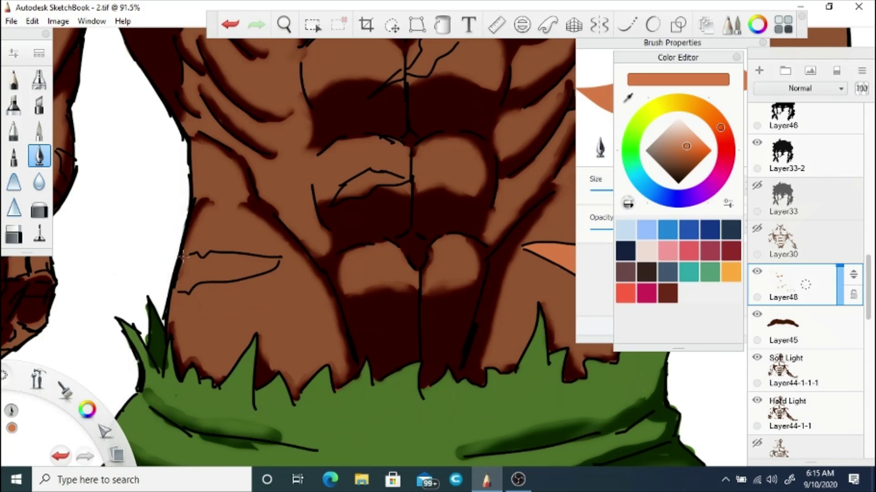
pyautogui.moveTo(181, 288)
pyautogui.mouseDown()
pyautogui.moveTo(205, 271)
pyautogui.moveTo(278, 259)
pyautogui.mouseUp()
pyautogui.moveTo(193, 256); pyautogui.dragTo(256, 273)
pyautogui.press('e')
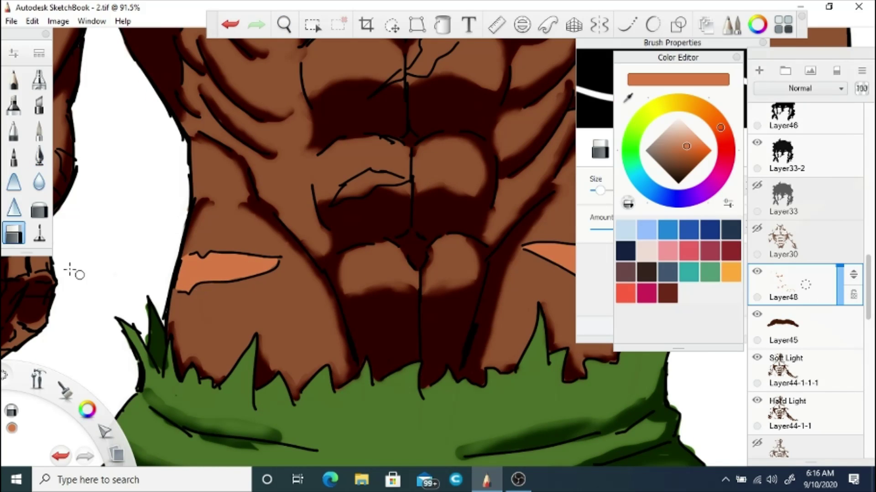
pyautogui.press('e')
# - Fill the short scar on the lower abs and the long diagonal scar across the upper abs
pyautogui.moveTo(347, 190)
pyautogui.mouseDown()
pyautogui.moveTo(335, 202)
pyautogui.moveTo(293, 373)
pyautogui.mouseUp()
pyautogui.press('space')
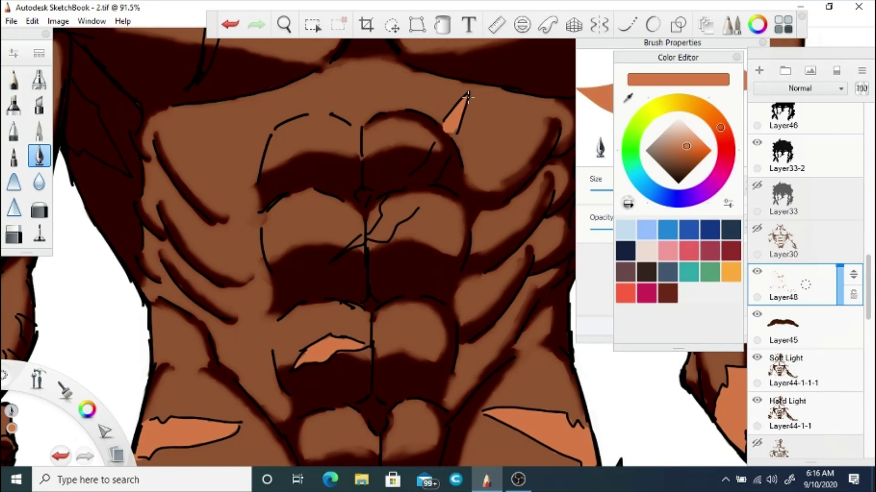
pyautogui.moveTo(447, 130); pyautogui.dragTo(412, 185)
pyautogui.moveTo(349, 248); pyautogui.dragTo(422, 187)
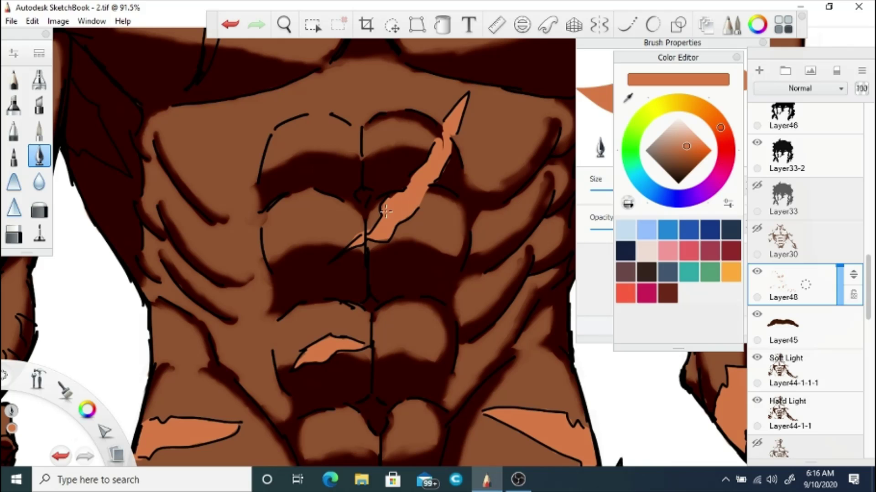
# - Fill the scar beside the armpit on the bent arm's side of the torso with light orange
pyautogui.press('space')
pyautogui.moveTo(333, 205); pyautogui.dragTo(515, 279)
pyautogui.moveTo(256, 155)
pyautogui.mouseDown()
pyautogui.moveTo(251, 214)
pyautogui.moveTo(305, 242)
pyautogui.moveTo(254, 167)
pyautogui.moveTo(299, 224)
pyautogui.mouseUp()
pyautogui.moveTo(278, 183)
pyautogui.mouseDown()
pyautogui.moveTo(292, 210)
pyautogui.moveTo(285, 192)
pyautogui.mouseUp()
pyautogui.click(228, 26)
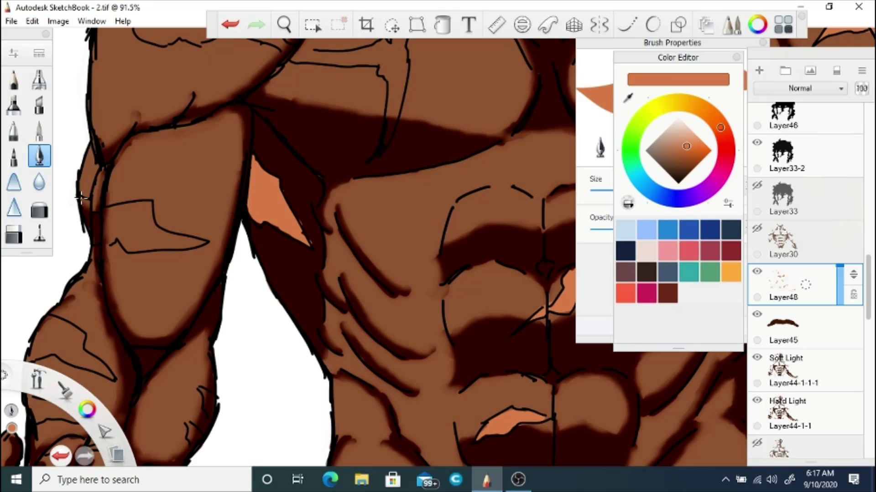
# - Fill the scar across the bent arm's biceps with light orange and erase the paint outside the outlines
pyautogui.moveTo(84, 194)
pyautogui.mouseDown()
pyautogui.moveTo(117, 236)
pyautogui.moveTo(205, 242)
pyautogui.mouseUp()
pyautogui.moveTo(94, 214); pyautogui.dragTo(114, 203)
pyautogui.press('e')
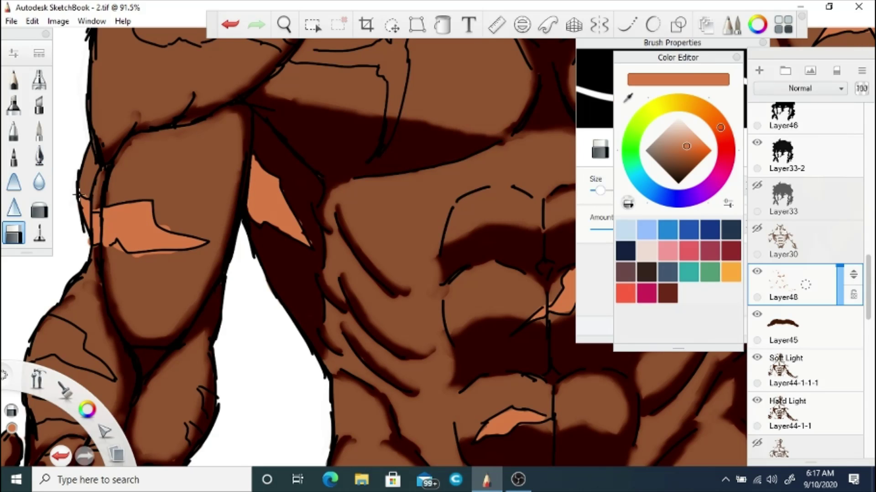
pyautogui.click(39, 156)
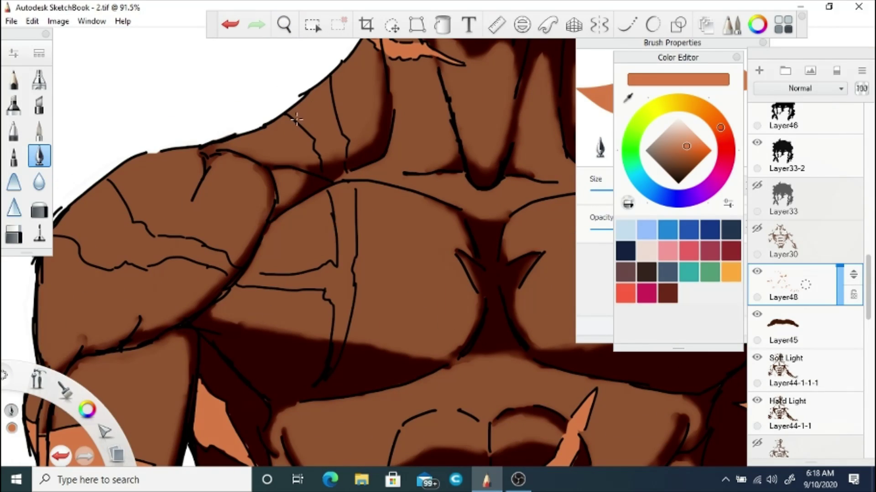
# - Fill the scars on the neck, upper chest and bent arm's shoulder with light orange and clean their edges
pyautogui.moveTo(299, 116)
pyautogui.mouseDown()
pyautogui.moveTo(343, 196)
pyautogui.moveTo(327, 170)
pyautogui.moveTo(328, 104)
pyautogui.mouseUp()
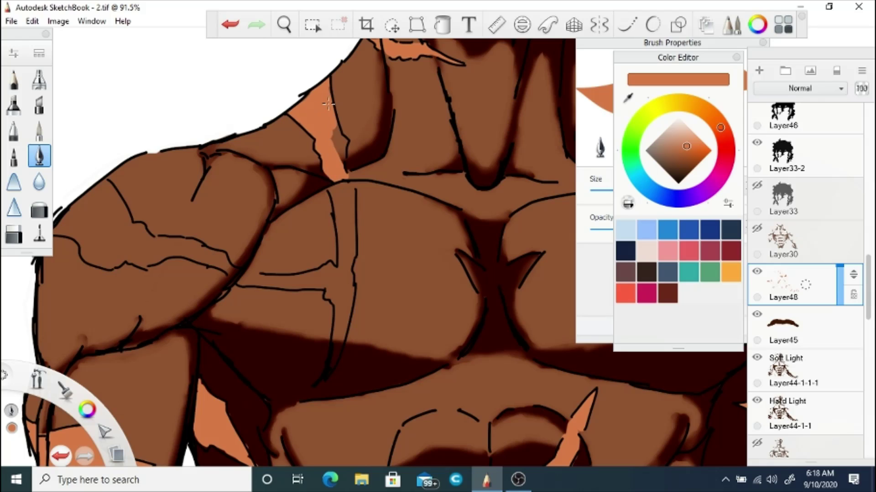
pyautogui.moveTo(333, 190)
pyautogui.mouseDown()
pyautogui.moveTo(348, 239)
pyautogui.moveTo(344, 328)
pyautogui.moveTo(328, 274)
pyautogui.moveTo(279, 283)
pyautogui.moveTo(231, 275)
pyautogui.mouseUp()
pyautogui.moveTo(68, 228)
pyautogui.mouseDown()
pyautogui.moveTo(91, 250)
pyautogui.moveTo(200, 252)
pyautogui.moveTo(235, 268)
pyautogui.moveTo(128, 230)
pyautogui.moveTo(103, 185)
pyautogui.moveTo(63, 228)
pyautogui.mouseUp()
pyautogui.press('e')
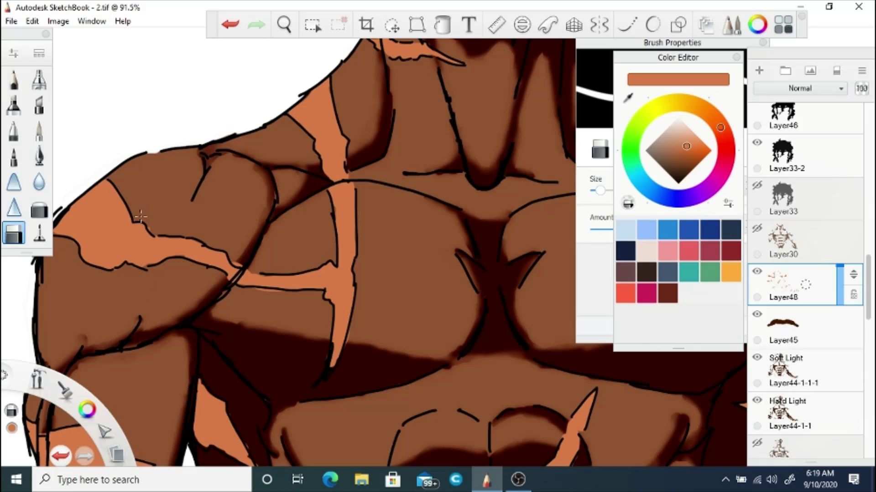
# - Fill the scars on both edges of the bent arm's forearm with light orange
pyautogui.click(39, 156)
pyautogui.moveTo(292, 456)
pyautogui.mouseDown()
pyautogui.moveTo(302, 244)
pyautogui.moveTo(353, 282)
pyautogui.mouseUp()
pyautogui.moveTo(401, 260); pyautogui.dragTo(391, 236)
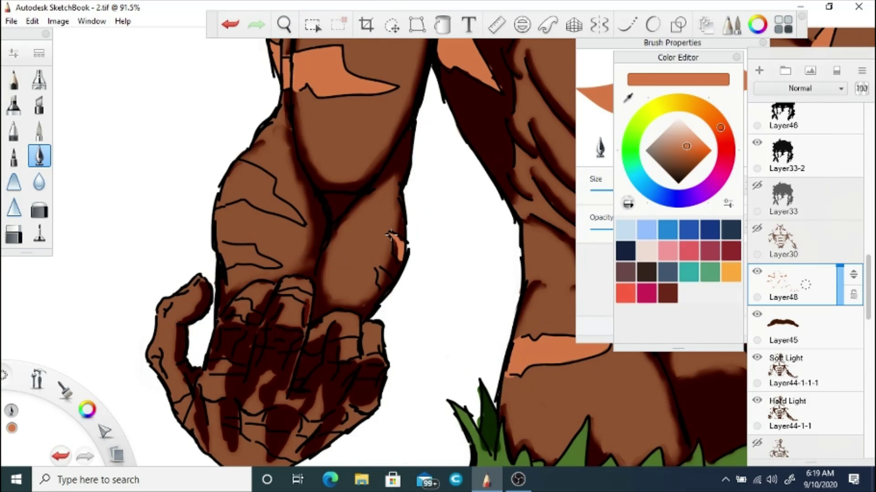
pyautogui.moveTo(220, 202)
pyautogui.mouseDown()
pyautogui.moveTo(287, 212)
pyautogui.moveTo(212, 204)
pyautogui.mouseUp()
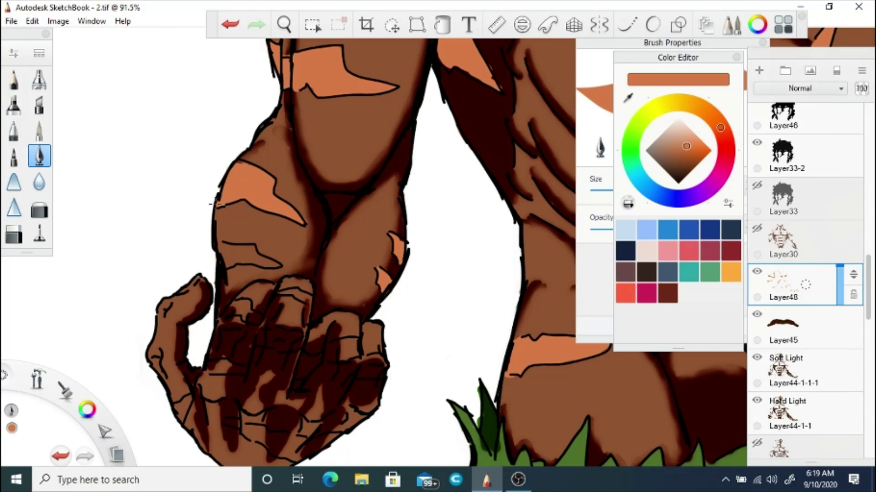
# - Fill the scars at the wrist and on the palm and fingers of the bent arm's hand with light orange
pyautogui.moveTo(182, 390); pyautogui.dragTo(207, 299)
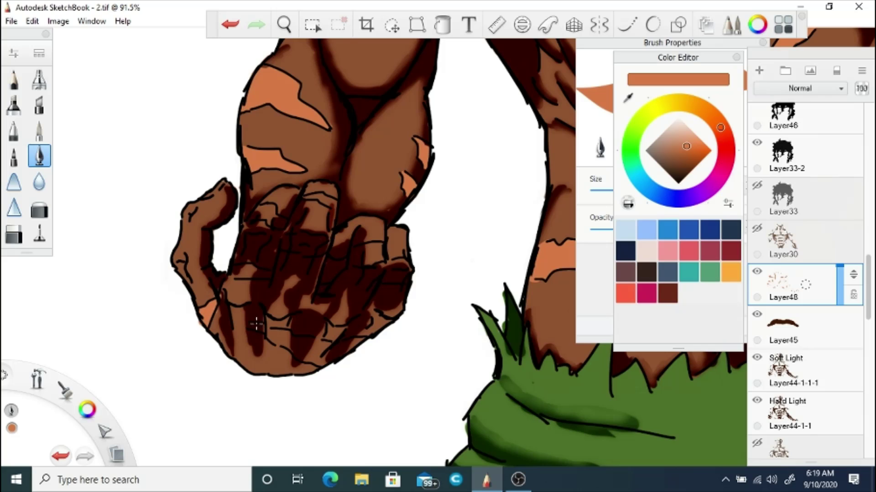
pyautogui.moveTo(256, 325); pyautogui.dragTo(340, 349)
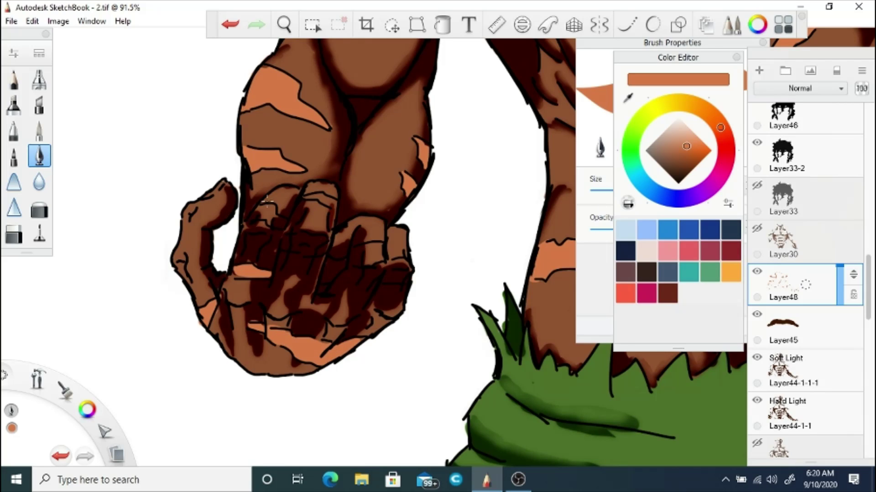
pyautogui.moveTo(267, 201); pyautogui.dragTo(284, 244)
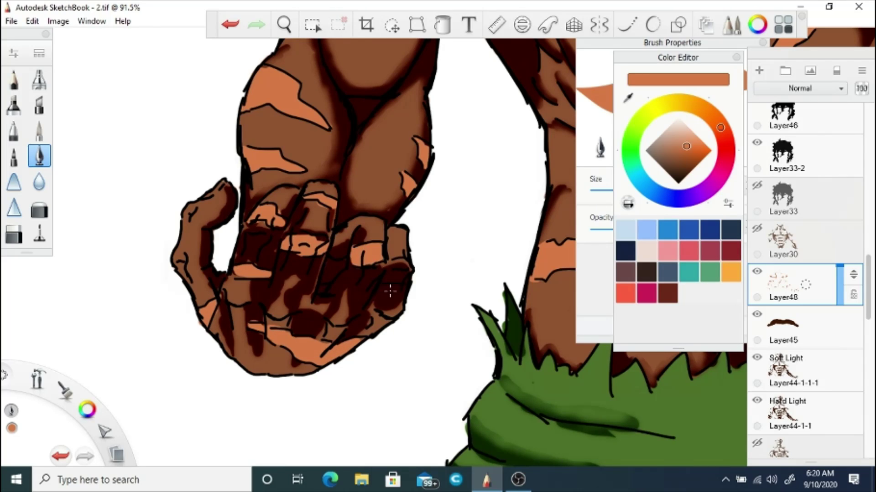
# - Duplicate the scar layer, hide the original and try the Linear Dodge (Add) and Soft Glow blend modes on the copy
pyautogui.click(284, 24)
pyautogui.hotkey('ctrl', 'd')
pyautogui.click(800, 88)
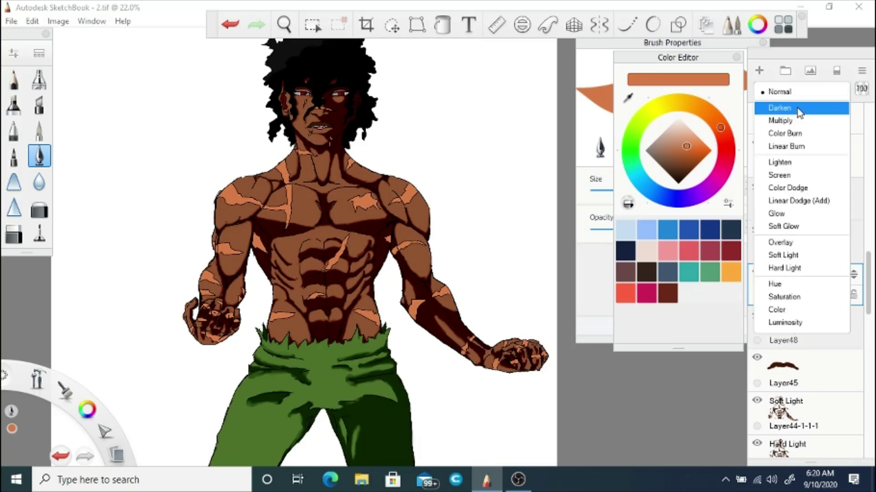
pyautogui.click(784, 119)
pyautogui.click(800, 89)
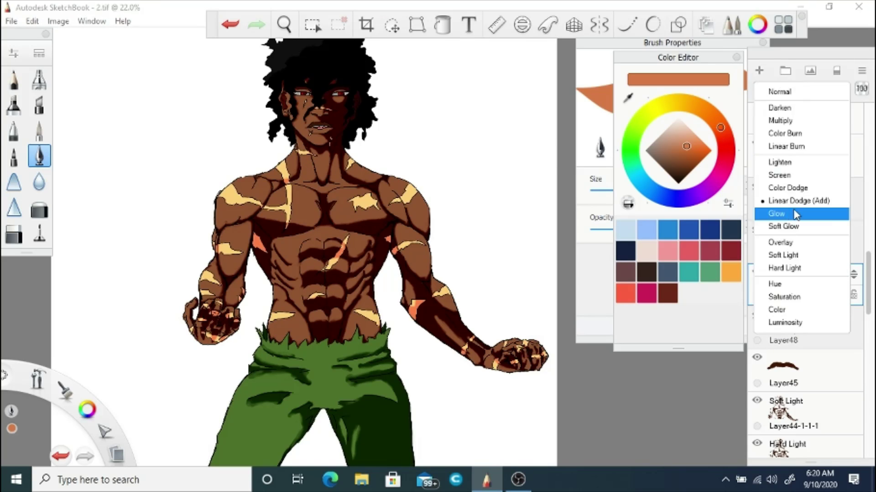
pyautogui.click(795, 227)
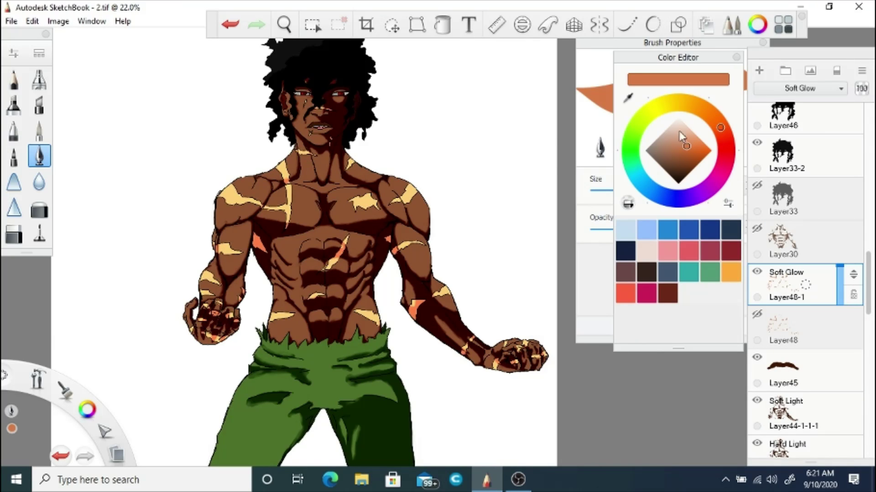
# - Try the Soft Light and Hard Light blend modes on the duplicated scar layer and undo the Hard Light change
pyautogui.click(800, 88)
pyautogui.click(772, 257)
pyautogui.scroll(10, 843, 91)
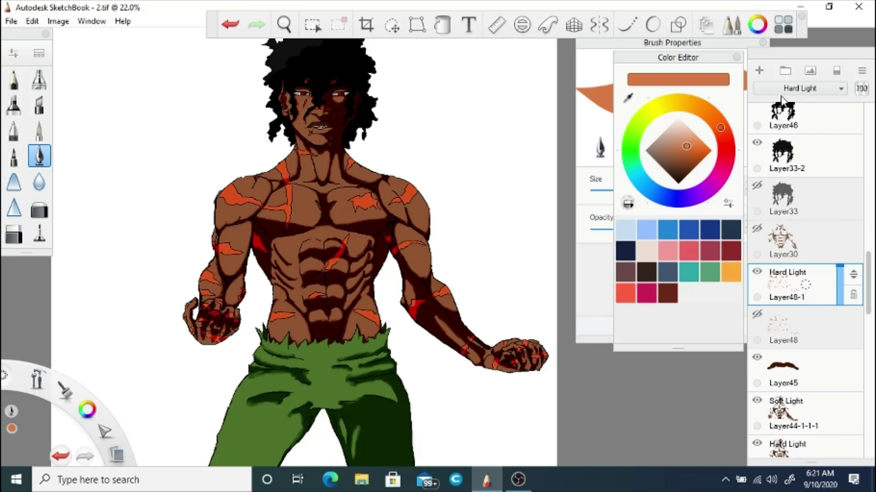
pyautogui.hotkey('ctrl', 'z')
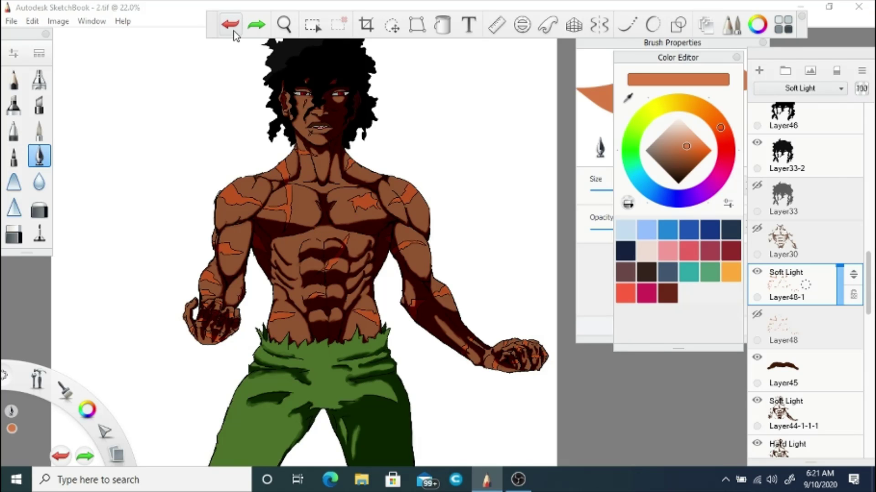
# - Set the duplicated scar layer's blend mode to Multiply and check the scars up close
pyautogui.click(800, 88)
pyautogui.click(772, 123)
pyautogui.click(284, 24)
pyautogui.scroll(3, 369, 249)
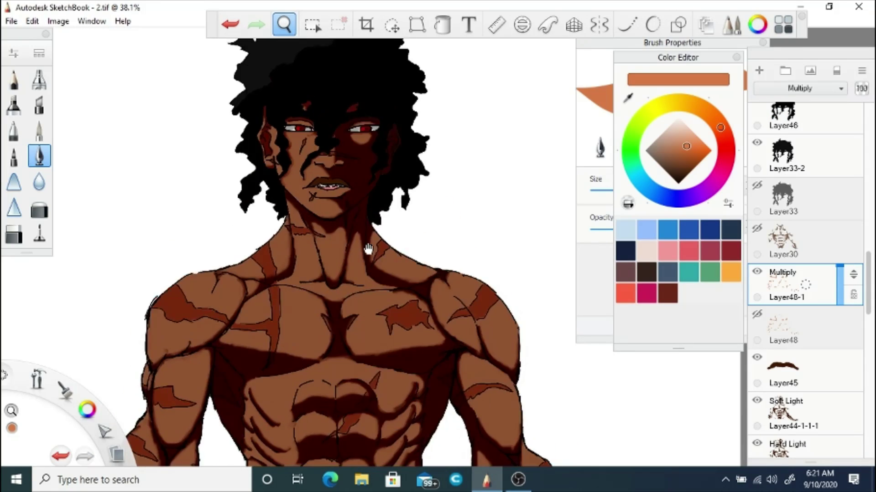
pyautogui.scroll(-3, 369, 248)
pyautogui.scroll(-3, 805, 283)
# - Fill a new layer beneath the trousers layer with solid dark grey as the background
pyautogui.click(806, 326)
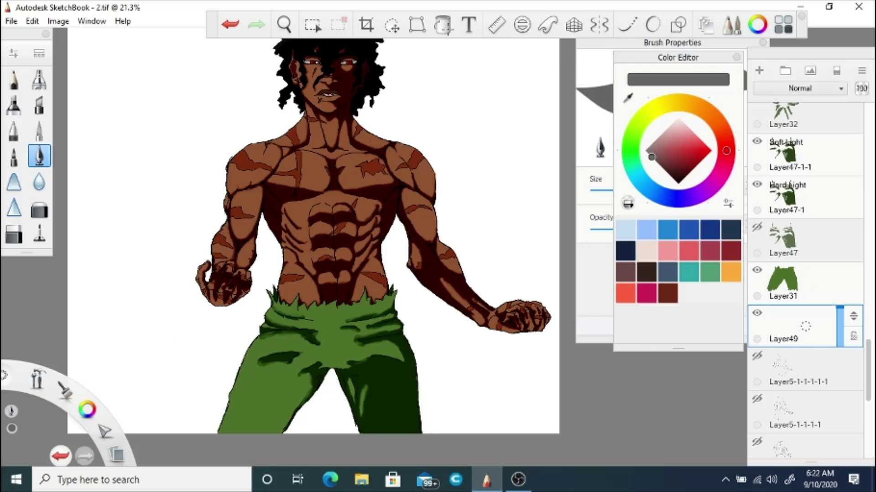
pyautogui.press('f')
pyautogui.click(463, 150)
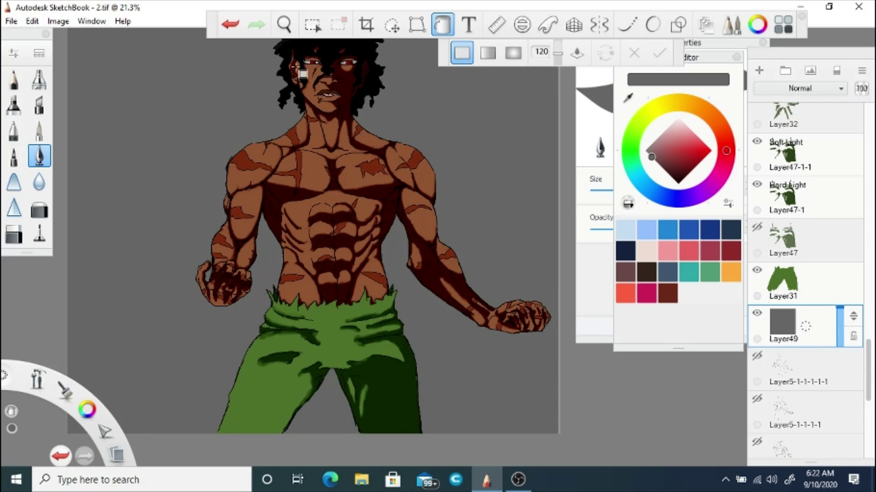
# - On a new layer, scribble black energy around the bent arm's hand with thick wavy strands rising above it
pyautogui.click(284, 25)
pyautogui.scroll(-1, 334, 221)
pyautogui.click(326, 209)
pyautogui.keyDown('alt'); pyautogui.click(230, 287); pyautogui.keyUp('alt')
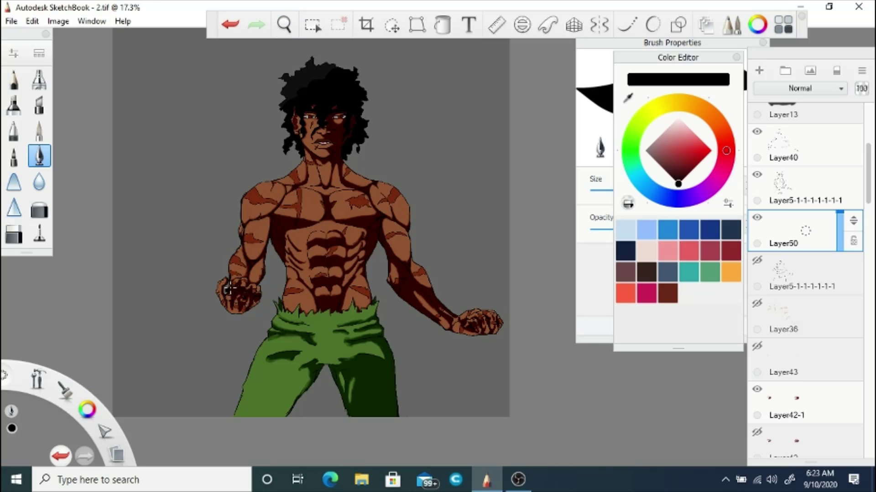
pyautogui.moveTo(256, 305); pyautogui.dragTo(267, 291)
pyautogui.moveTo(225, 274); pyautogui.dragTo(215, 63)
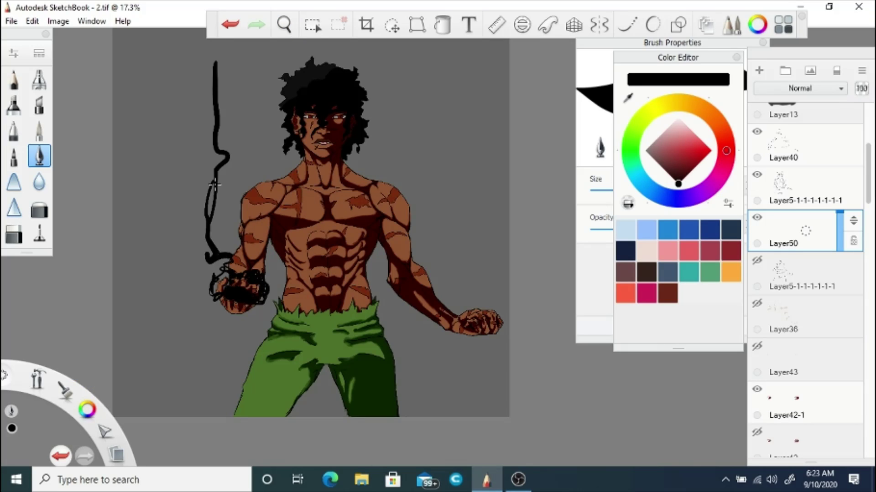
pyautogui.moveTo(273, 273); pyautogui.dragTo(270, 291)
pyautogui.moveTo(210, 274); pyautogui.dragTo(166, 214)
pyautogui.moveTo(167, 68); pyautogui.dragTo(200, 187)
# - Draw black wavy energy strands rising from the outstretched hand and short curved strokes beneath both hands
pyautogui.moveTo(470, 310); pyautogui.dragTo(476, 41)
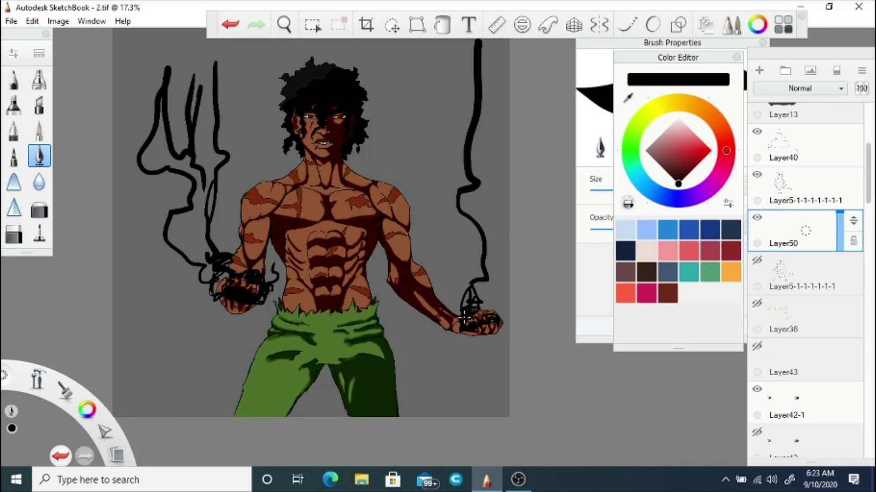
pyautogui.moveTo(474, 291); pyautogui.dragTo(502, 196)
pyautogui.moveTo(465, 306)
pyautogui.mouseDown()
pyautogui.moveTo(447, 109)
pyautogui.moveTo(452, 251)
pyautogui.mouseUp()
pyautogui.moveTo(452, 338); pyautogui.dragTo(504, 349)
pyautogui.moveTo(258, 315); pyautogui.dragTo(211, 299)
pyautogui.scroll(-2, 211, 298)
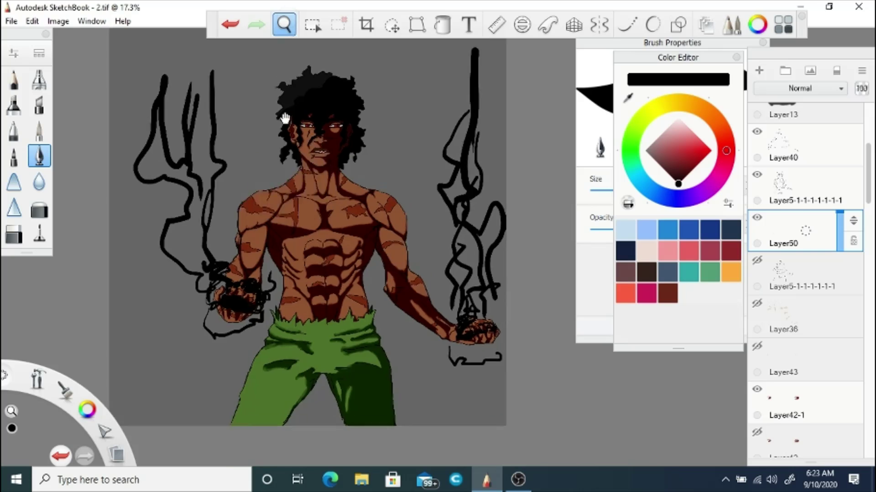
# - Duplicate the energy layer and fill the copy's strands and the strokes under the hands with white
pyautogui.hotkey('ctrl', 'd')
pyautogui.click(678, 120)
pyautogui.click(442, 25)
pyautogui.click(456, 137)
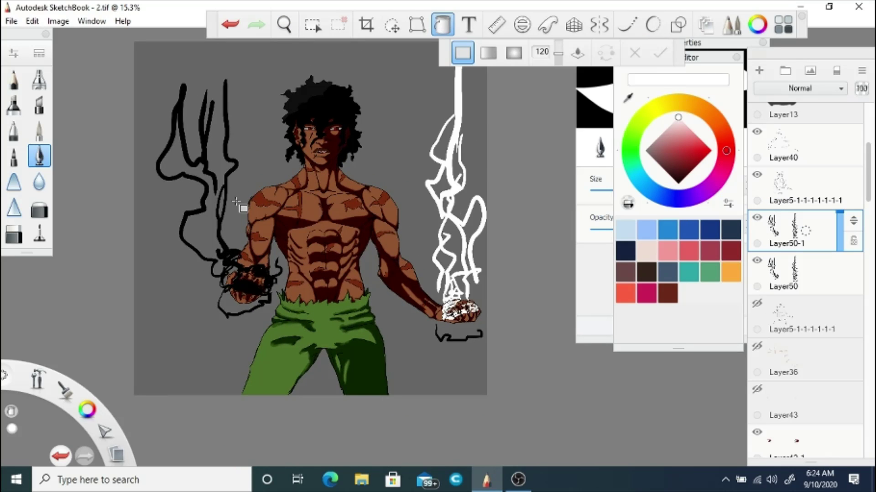
pyautogui.click(209, 160)
pyautogui.click(458, 335)
# - Try the Darken, Linear Burn and Lighten blend modes on the white energy layer
pyautogui.scroll(-2, 800, 88)
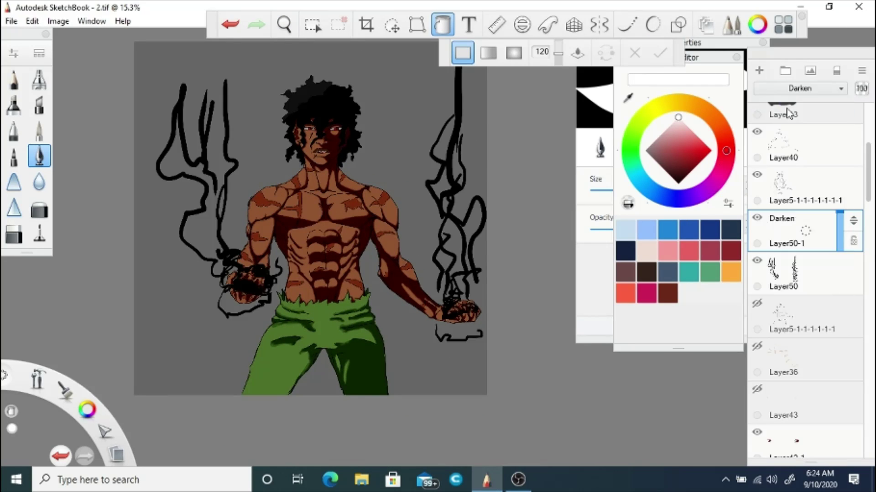
pyautogui.click(800, 88)
pyautogui.click(789, 96)
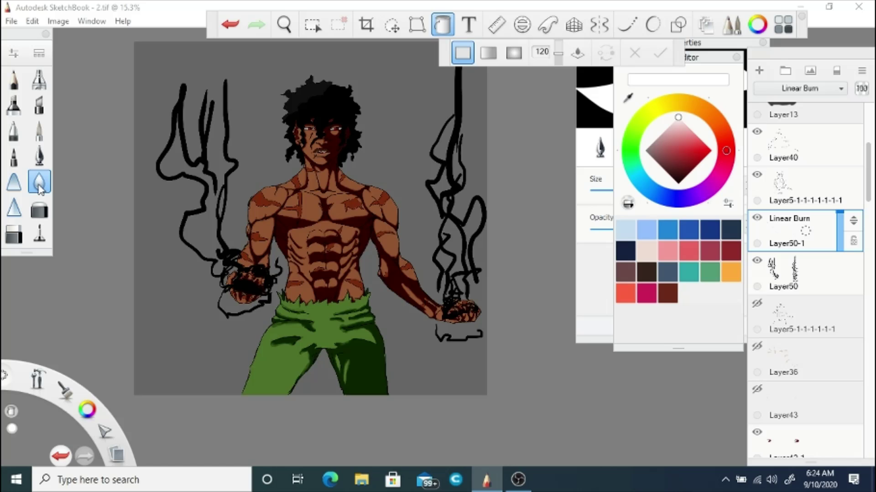
pyautogui.click(40, 183)
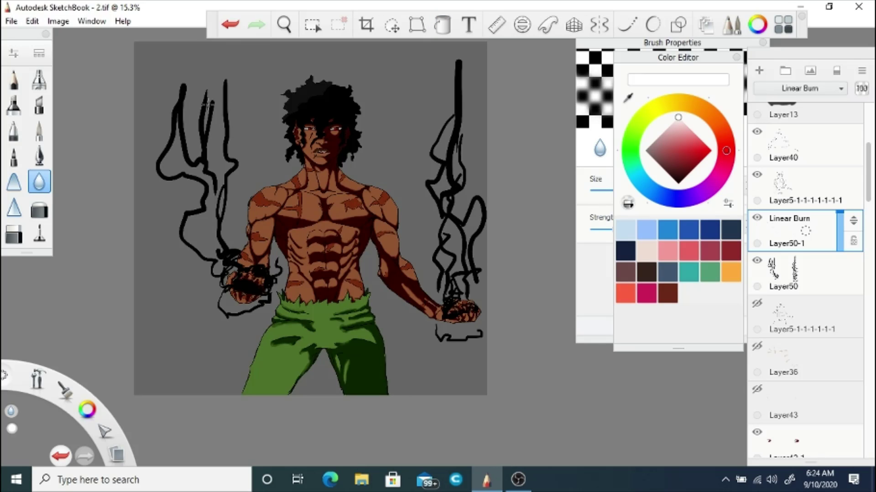
pyautogui.click(800, 88)
pyautogui.click(778, 107)
pyautogui.click(785, 88)
pyautogui.click(785, 169)
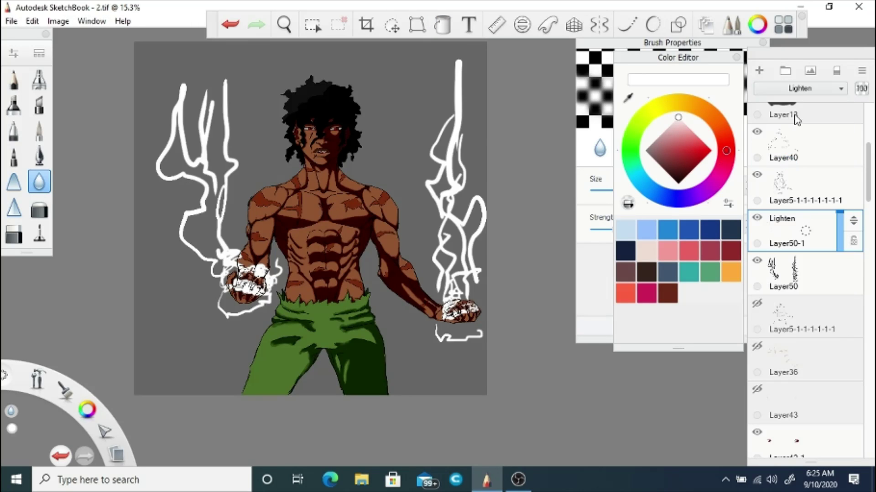
# - Try the Glow, Hard Light and Hue blend modes on the white energy layer
pyautogui.click(800, 88)
pyautogui.click(785, 184)
pyautogui.press('Down')
pyautogui.press('Down')
pyautogui.press('Down')
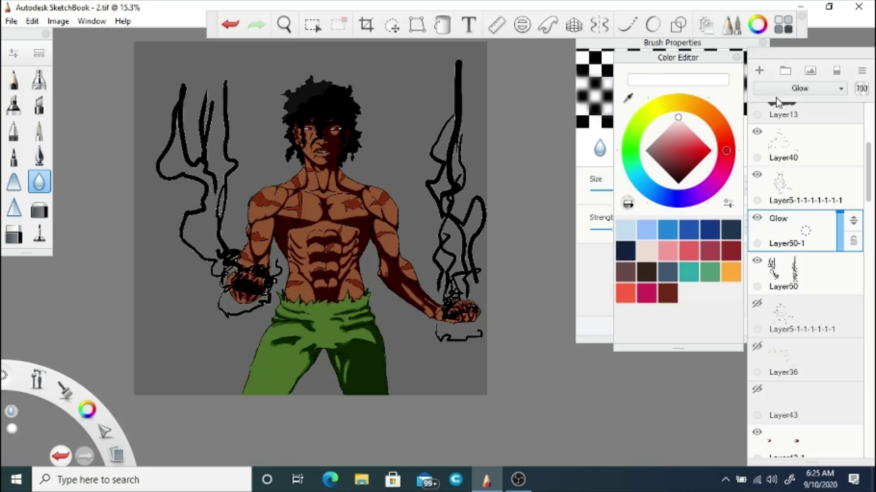
pyautogui.press('Down')
pyautogui.press('Down')
pyautogui.press('Down')
pyautogui.press('Down')
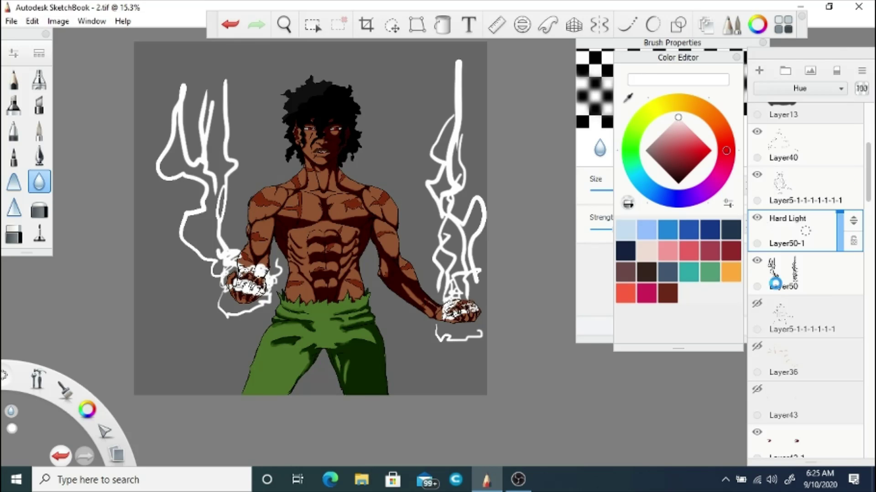
# - Try Luminosity on the white energy layer and set its blend mode to Color Dodge
pyautogui.click(799, 88)
pyautogui.click(785, 323)
pyautogui.click(799, 88)
pyautogui.click(785, 189)
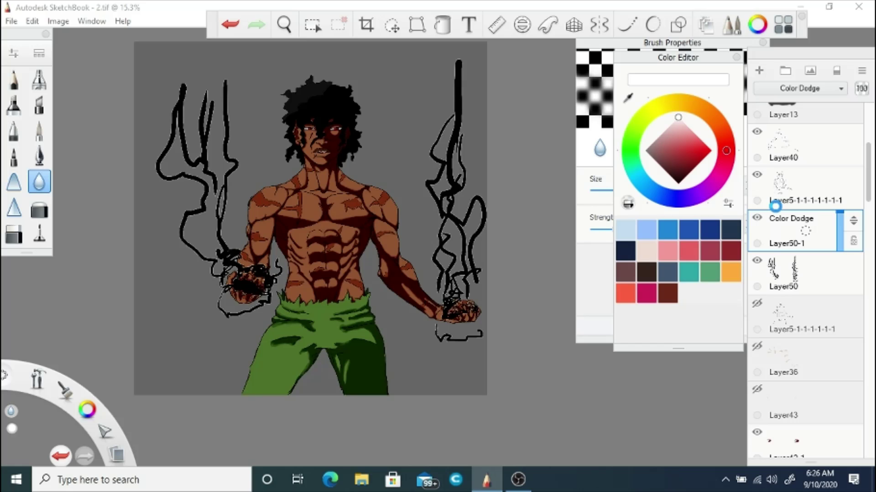
# - Duplicate the Color Dodge energy layer and try the Color Burn and Linear Burn blend modes on the copy
pyautogui.hotkey('ctrl', 'd')
pyautogui.press('Up')
pyautogui.press('Up')
pyautogui.press('Up')
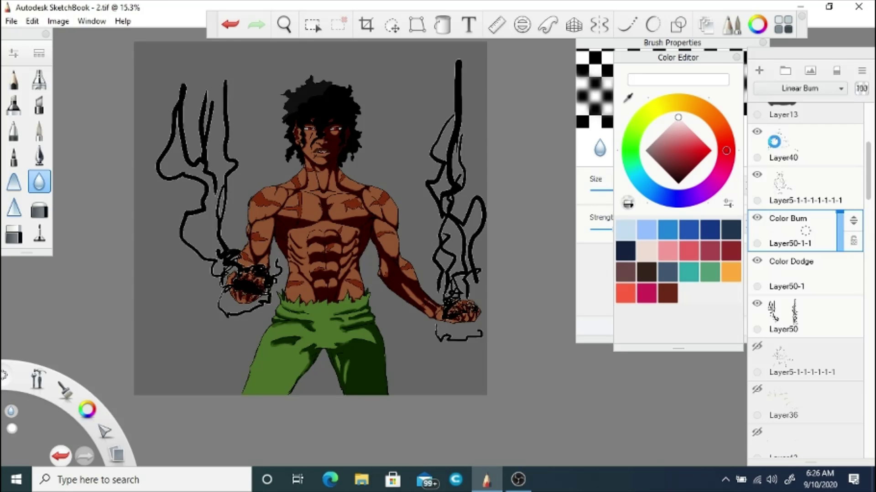
pyautogui.press('Up')
pyautogui.press('Up')
# - Try the Color Dodge and Overlay blend modes on the newest energy layer copy
pyautogui.press('Down')
pyautogui.press('Down')
pyautogui.press('Down')
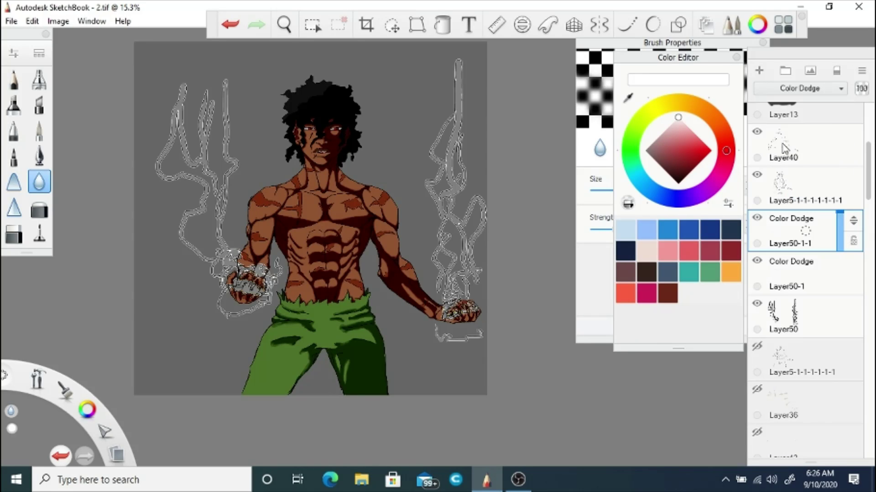
pyautogui.press('Down')
pyautogui.press('Down')
pyautogui.press('Down')
pyautogui.press('Down')
pyautogui.press('Down')
pyautogui.press('Down')
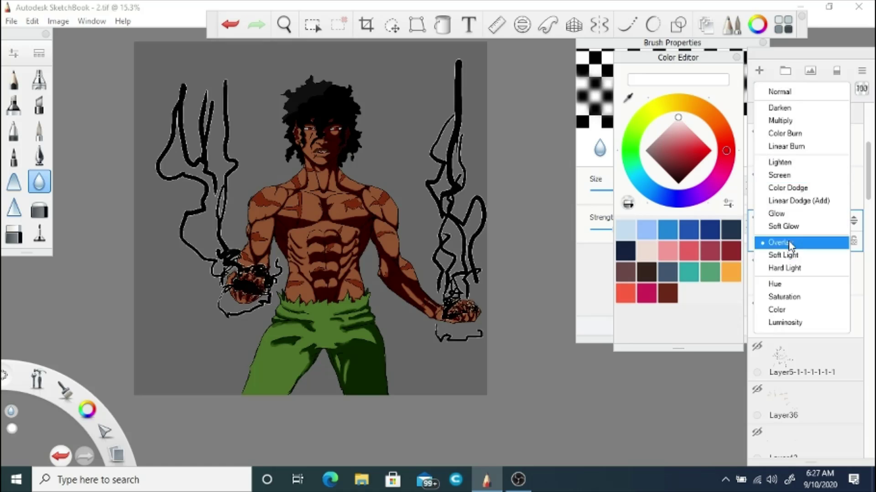
# - Try Luminosity on the newest energy layer copy, set it to Glow and toggle the black original's visibility to compare
pyautogui.press('Down')
pyautogui.press('Up')
pyautogui.press('Up')
pyautogui.press('Up')
pyautogui.press('Up')
pyautogui.press('Up')
pyautogui.press('Up')
pyautogui.press('Up')
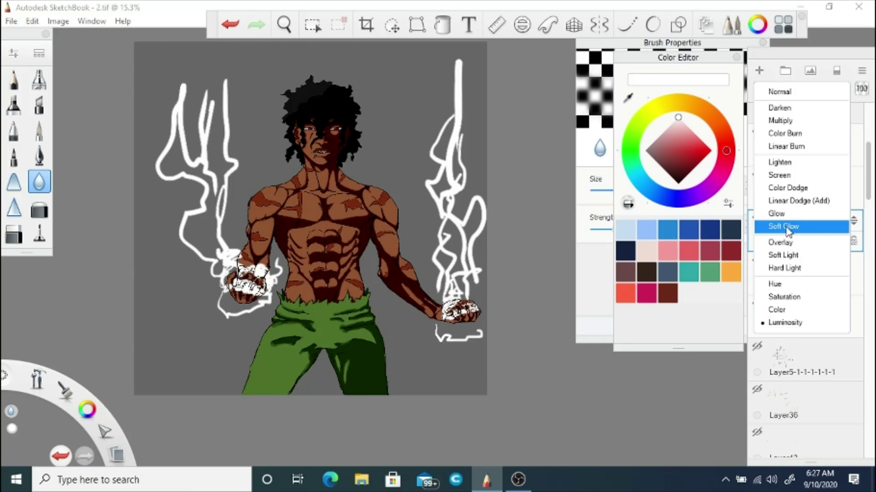
pyautogui.click(757, 304)
pyautogui.click(758, 305)
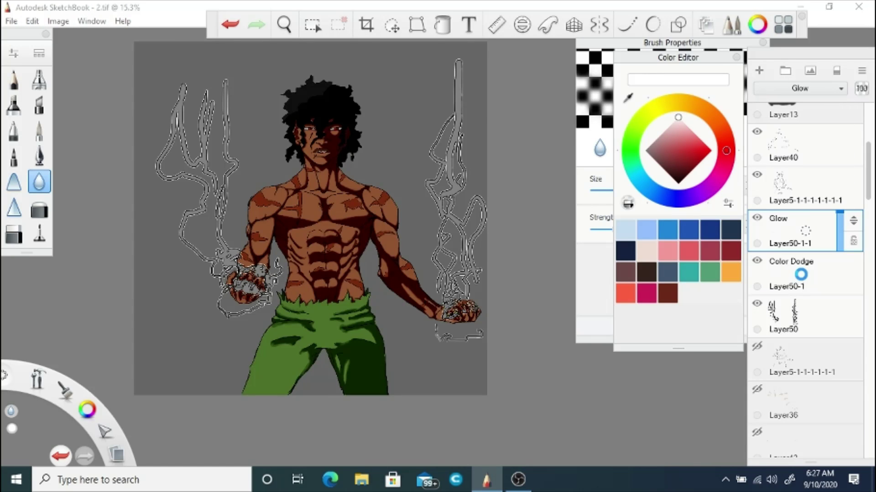
# - Duplicate the original black energy layer
pyautogui.hotkey('ctrl', 'shift', 'n')
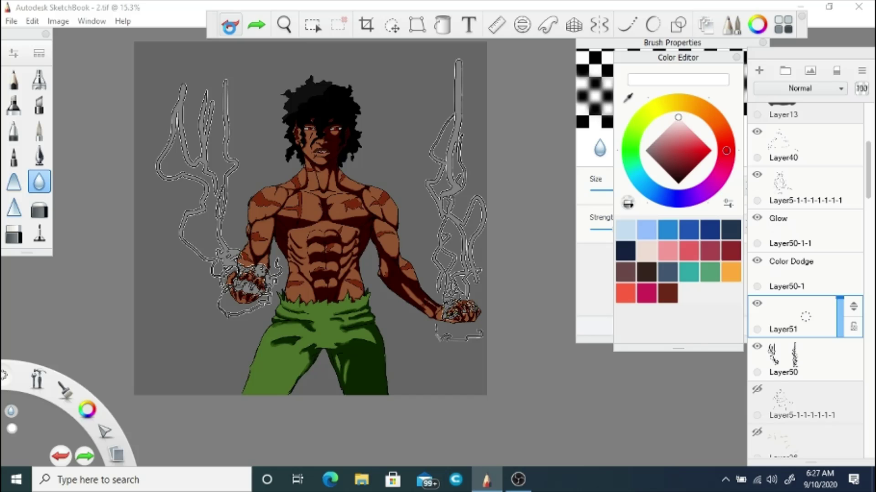
pyautogui.click(229, 26)
pyautogui.hotkey('ctrl', 'd')
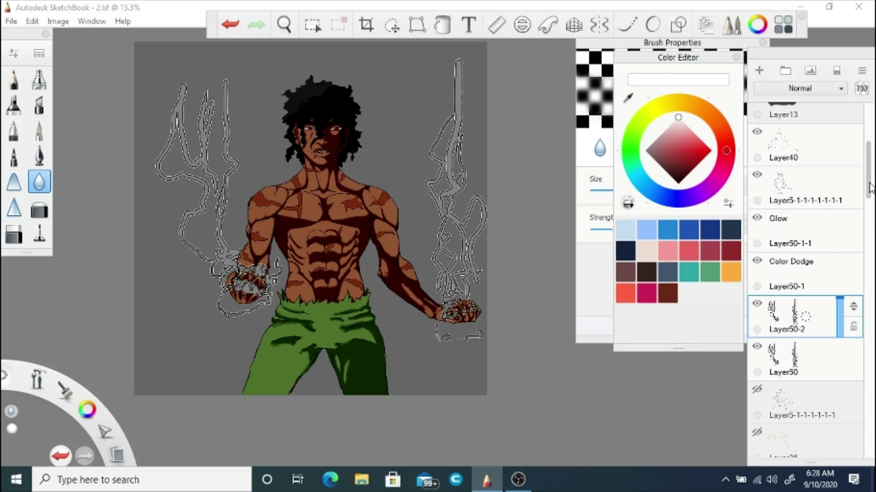
pyautogui.moveTo(870, 187); pyautogui.dragTo(864, 378)
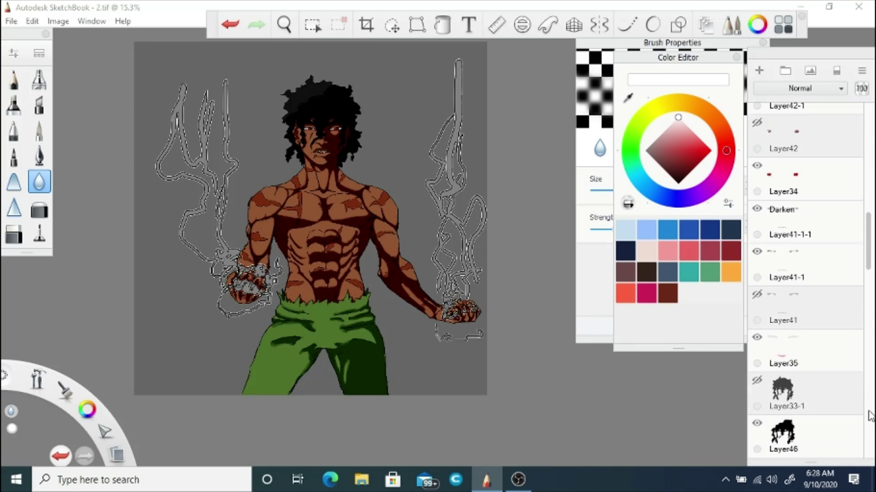
pyautogui.click(758, 452)
pyautogui.click(756, 452)
pyautogui.scroll(10, 802, 274)
# - Try Color Dodge and Saturation on the new black energy copy and set its blend mode to Glow
pyautogui.click(799, 88)
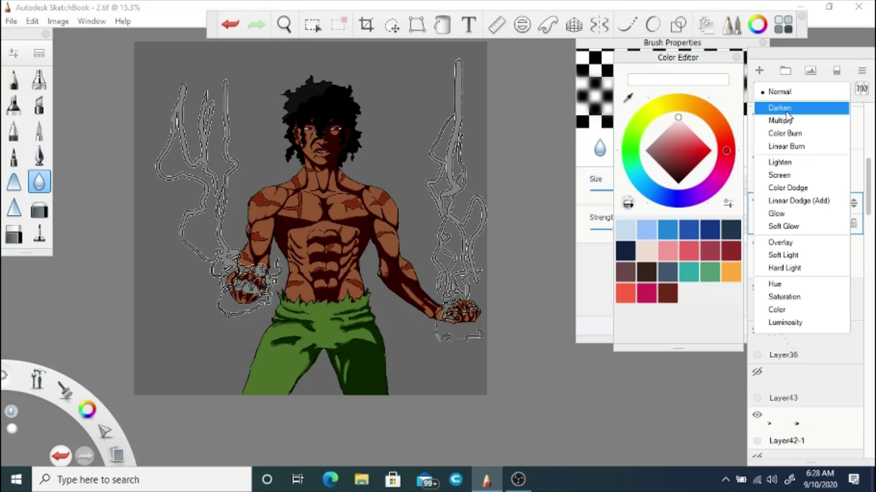
pyautogui.click(790, 124)
pyautogui.click(774, 93)
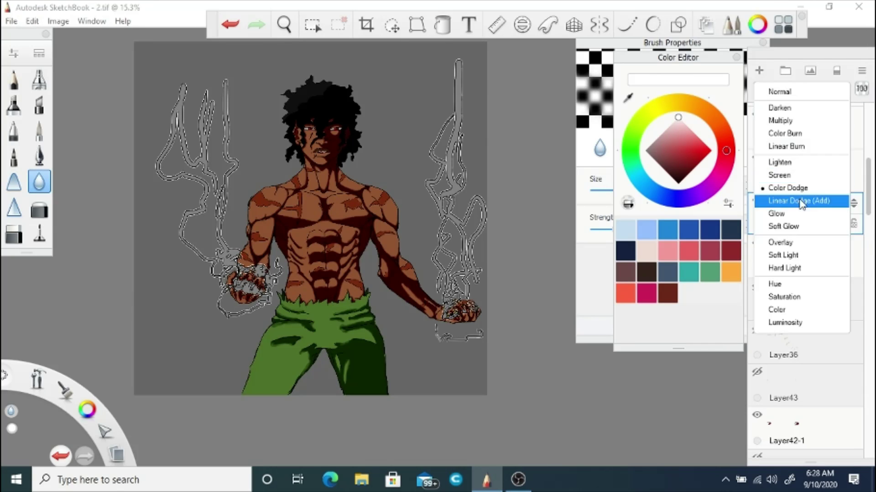
pyautogui.click(781, 229)
pyautogui.click(794, 88)
pyautogui.click(781, 297)
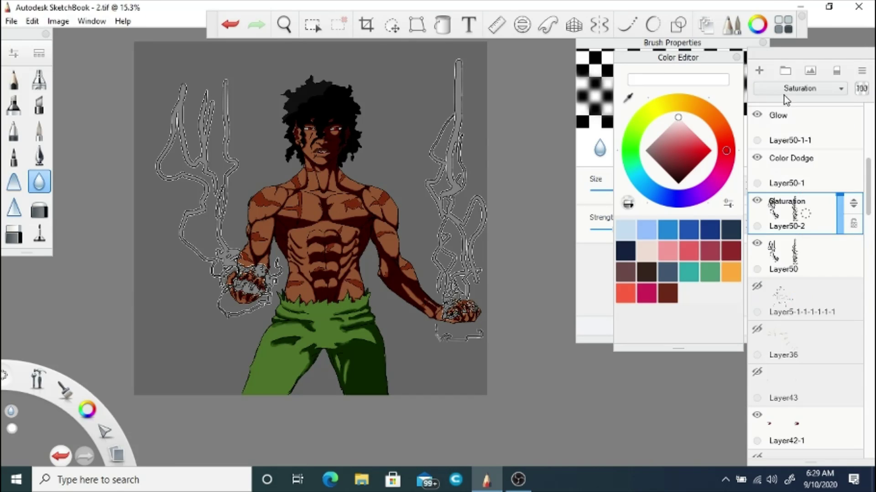
# - Try filling an energy line on the black Glow copy with orange, and undo the fill
pyautogui.click(712, 119)
pyautogui.click(442, 24)
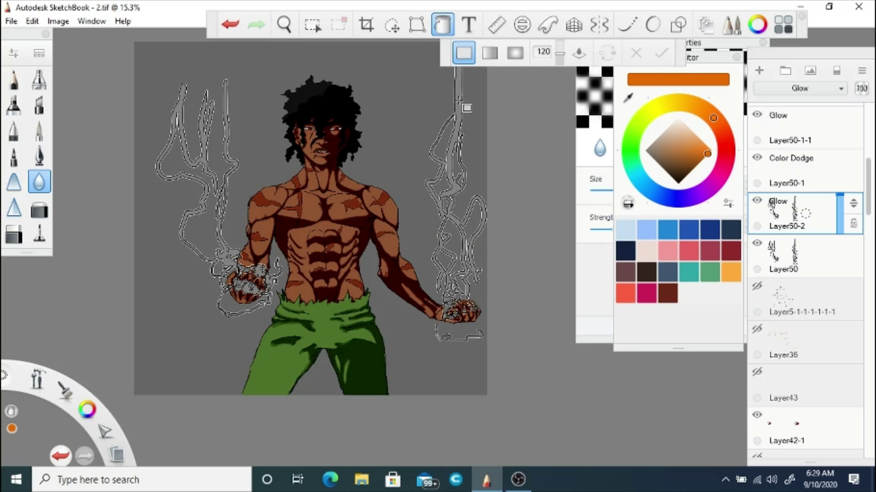
pyautogui.click(456, 91)
pyautogui.click(237, 26)
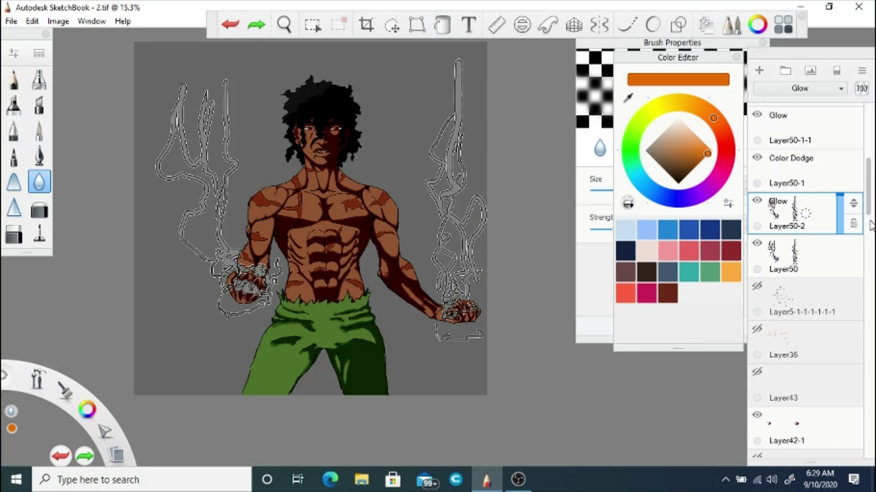
# - Fill the grey background layer with a very dark grey
pyautogui.scroll(-10, 820, 323)
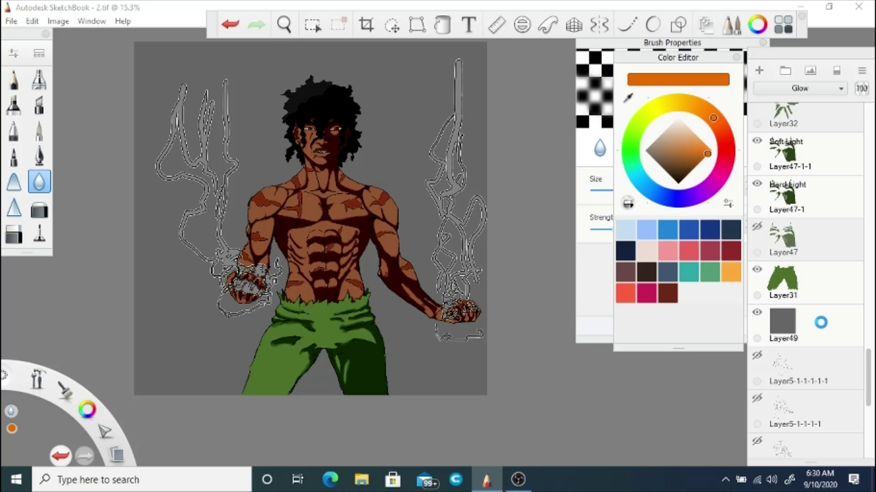
pyautogui.click(820, 322)
pyautogui.click(667, 172)
pyautogui.click(442, 24)
pyautogui.click(414, 101)
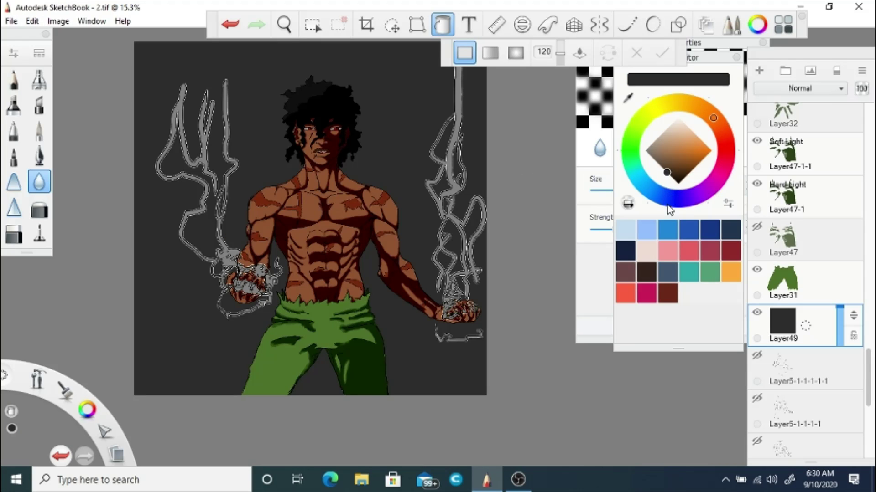
# - Add a layer beneath the original black energy layer and paint a large translucent light grey circle over each hand
pyautogui.scroll(2, 868, 362)
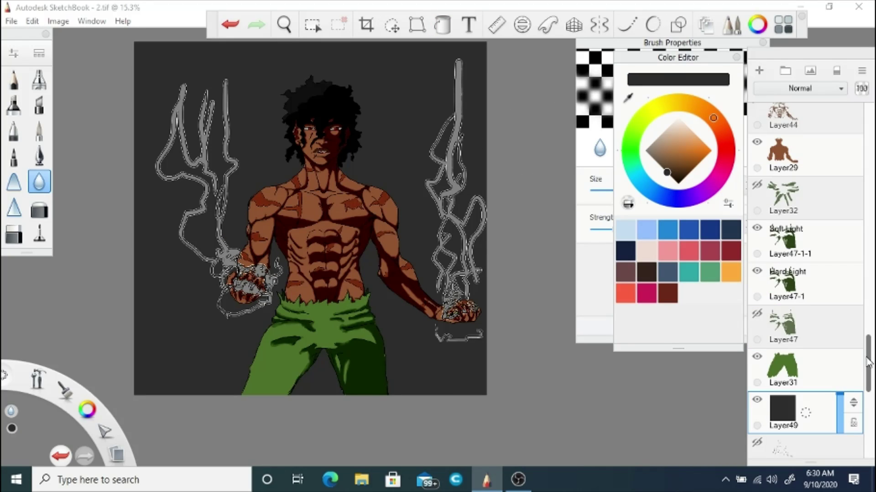
pyautogui.moveTo(868, 362); pyautogui.dragTo(869, 200)
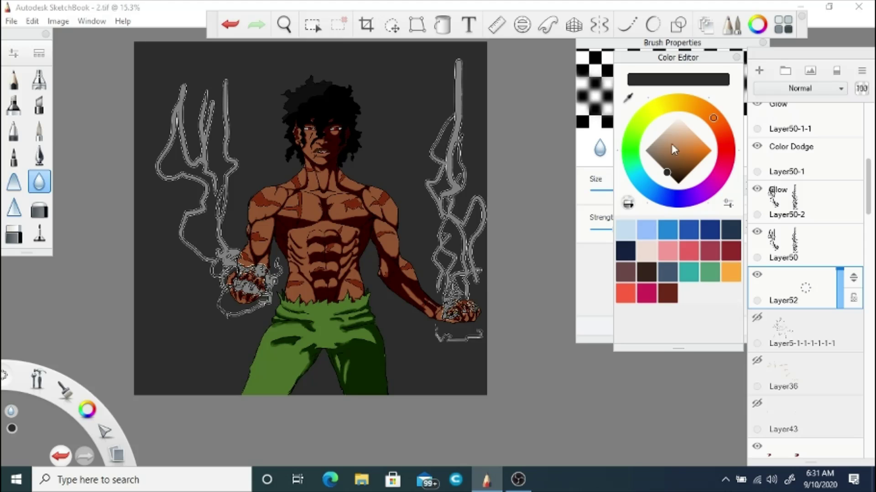
pyautogui.moveTo(671, 143); pyautogui.dragTo(668, 126)
pyautogui.click(38, 131)
pyautogui.click(247, 283)
pyautogui.click(452, 313)
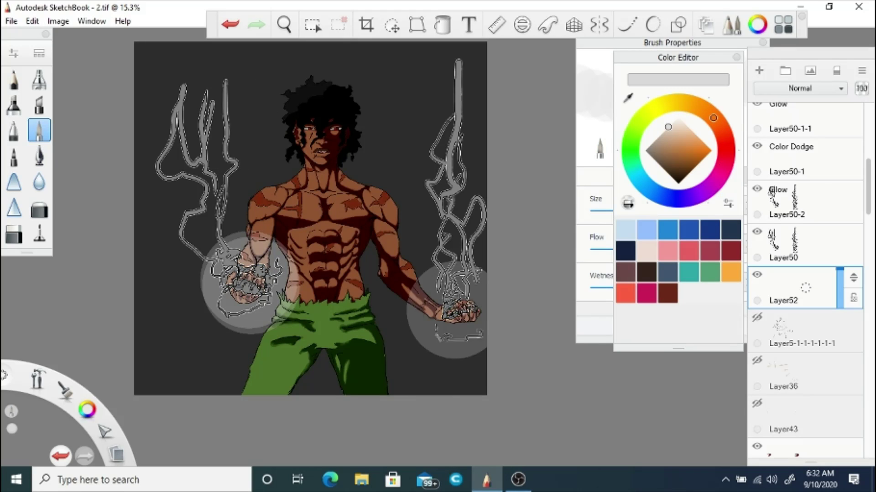
# - Set the grey circle layer's opacity to 56, try Soft Glow and Overlay, and set its blend mode to Linear Dodge (Add)
pyautogui.click(800, 88)
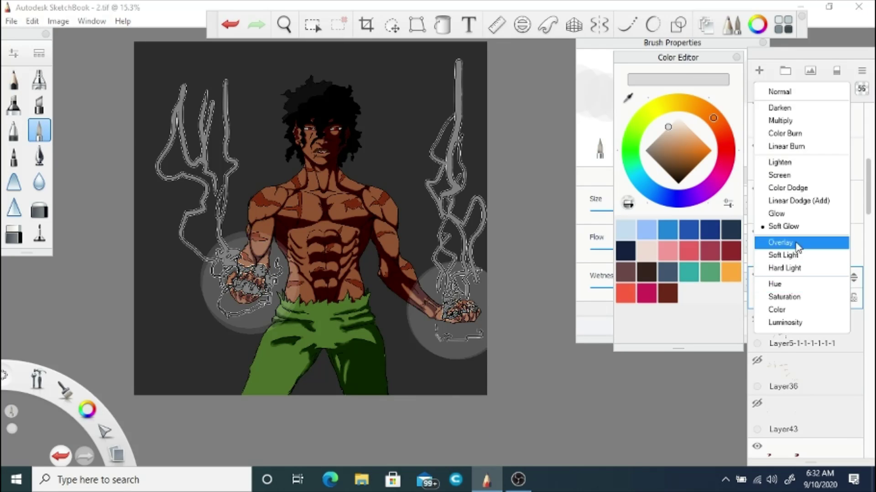
pyautogui.click(797, 243)
pyautogui.scroll(5, 800, 88)
pyautogui.click(801, 88)
pyautogui.click(798, 201)
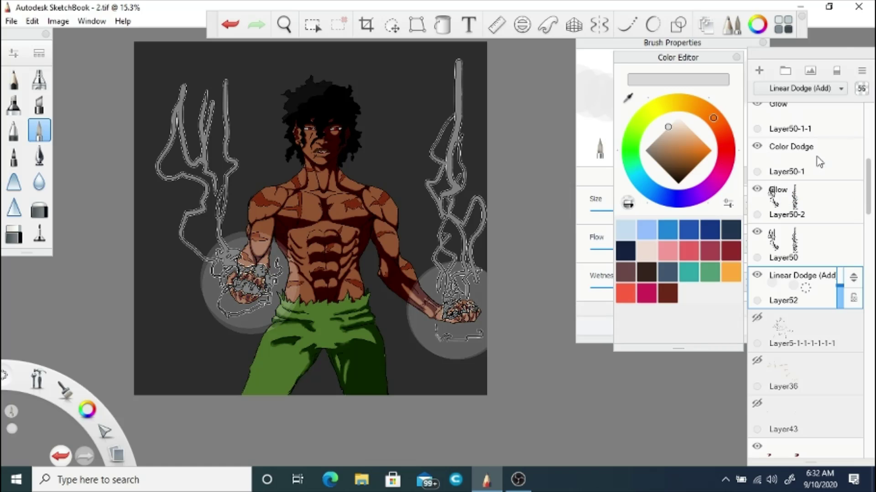
# - Paint an orange circle over each hand on a new layer and set that layer's blend mode to Multiply
pyautogui.moveTo(698, 157); pyautogui.dragTo(712, 150)
pyautogui.click(725, 138)
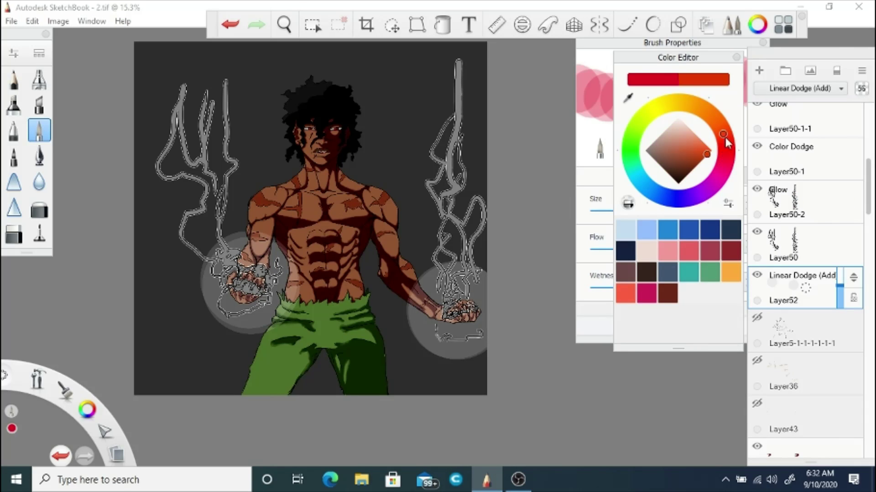
pyautogui.click(720, 126)
pyautogui.click(759, 70)
pyautogui.click(451, 312)
pyautogui.click(244, 283)
pyautogui.scroll(-1, 779, 91)
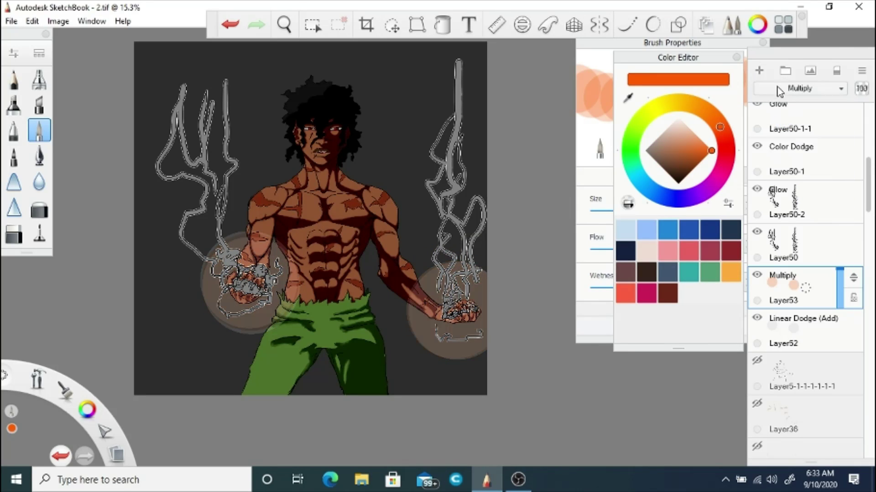
# - Try a black fill on the orange Multiply layer and undo it
pyautogui.click(678, 182)
pyautogui.click(442, 24)
pyautogui.click(319, 91)
pyautogui.click(230, 24)
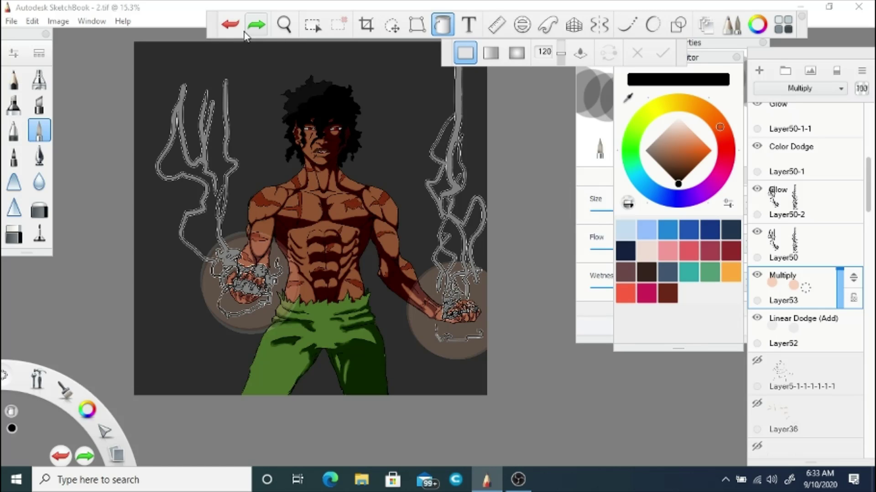
# - Hide the orange Multiply circle layer and save the drawing
pyautogui.click(757, 276)
pyautogui.click(11, 21)
pyautogui.click(37, 94)
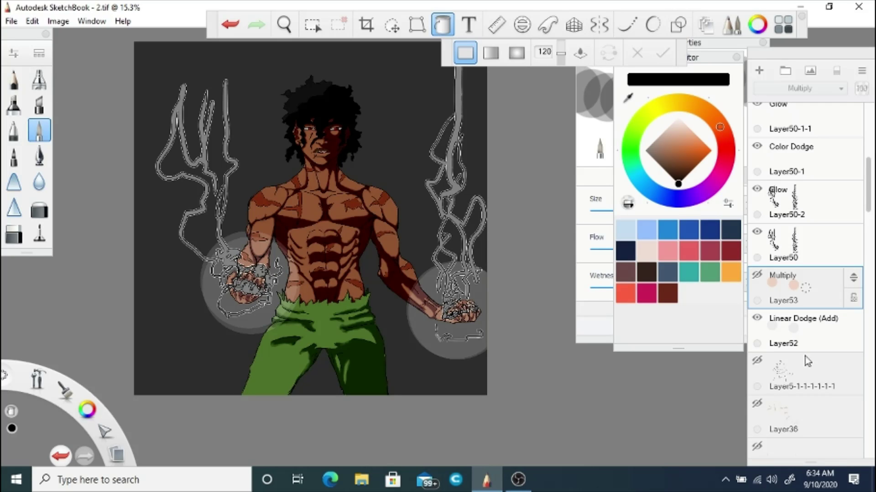
# - Add a layer above the Linear Dodge circles and airbrush soft black shading over both hands
pyautogui.hotkey('ctrl', 'shift', 'n')
pyautogui.press('b')
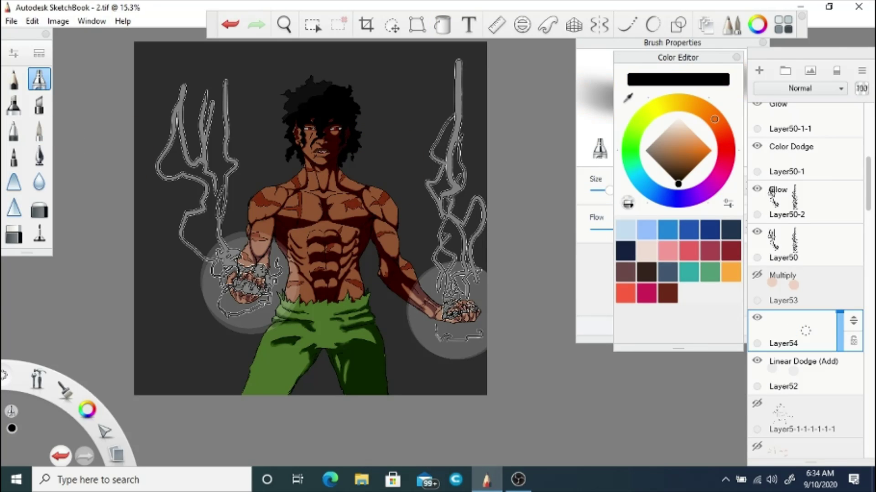
pyautogui.moveTo(230, 273)
pyautogui.mouseDown()
pyautogui.moveTo(273, 301)
pyautogui.moveTo(242, 255)
pyautogui.mouseUp()
pyautogui.moveTo(219, 296); pyautogui.dragTo(248, 246)
pyautogui.moveTo(438, 292)
pyautogui.mouseDown()
pyautogui.moveTo(470, 333)
pyautogui.moveTo(433, 319)
pyautogui.mouseUp()
# - Try Darken, Color Dodge and Hard Light on the black airbrush layer, set it to Overlay and save the drawing
pyautogui.click(800, 88)
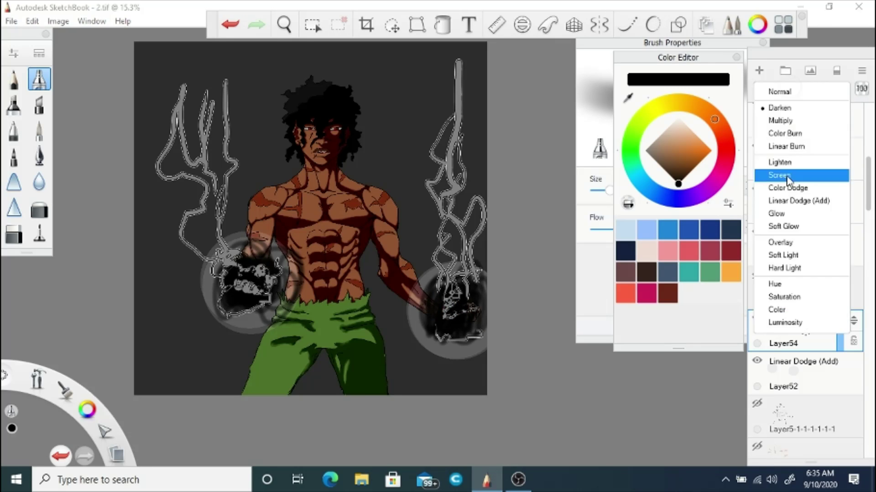
pyautogui.click(783, 172)
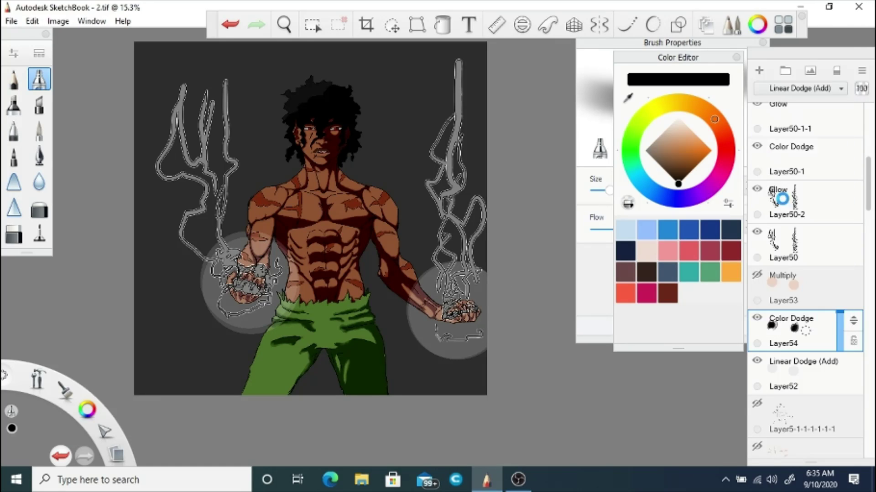
pyautogui.press('Down')
pyautogui.press('Down')
pyautogui.press('Down')
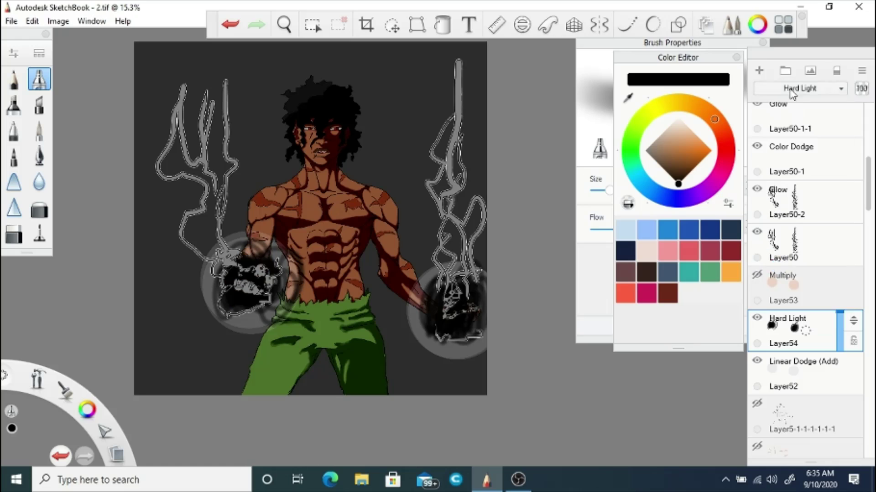
pyautogui.press('Up')
pyautogui.press('Up')
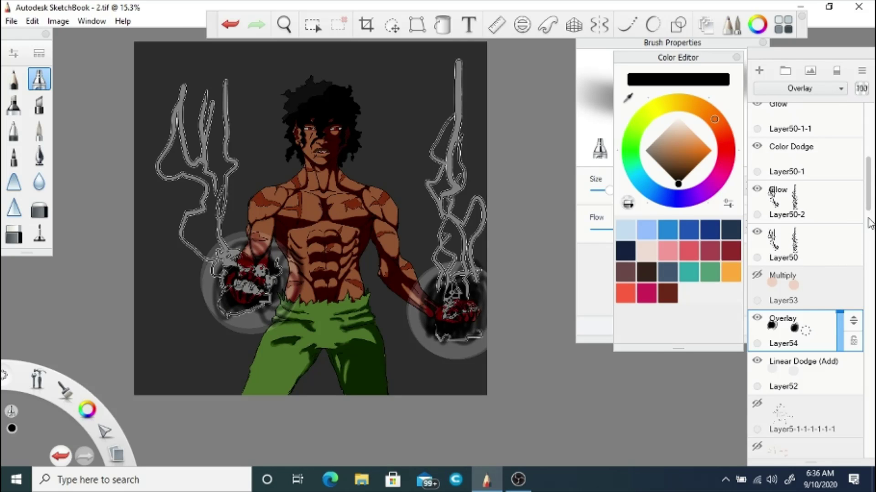
pyautogui.click(11, 21)
pyautogui.click(39, 91)
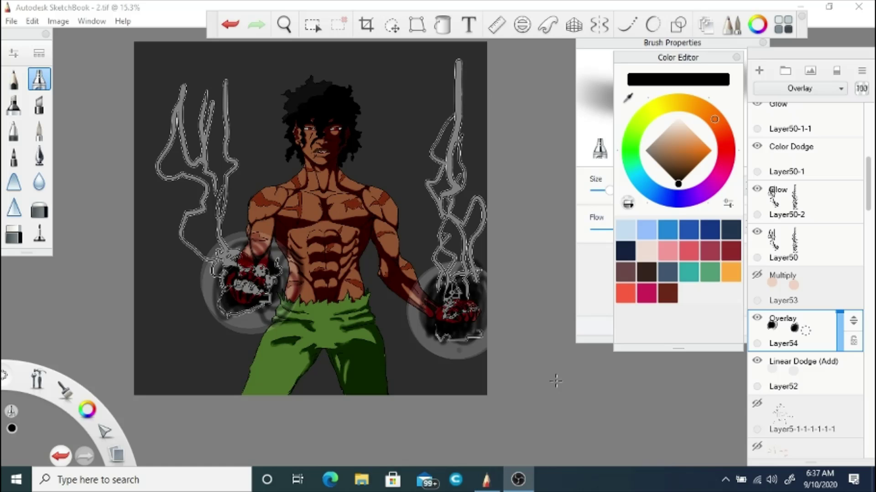
# - Try to open OBS from the desktop, cancel launching a second instance and switch back to SketchBook
pyautogui.press('super+d')
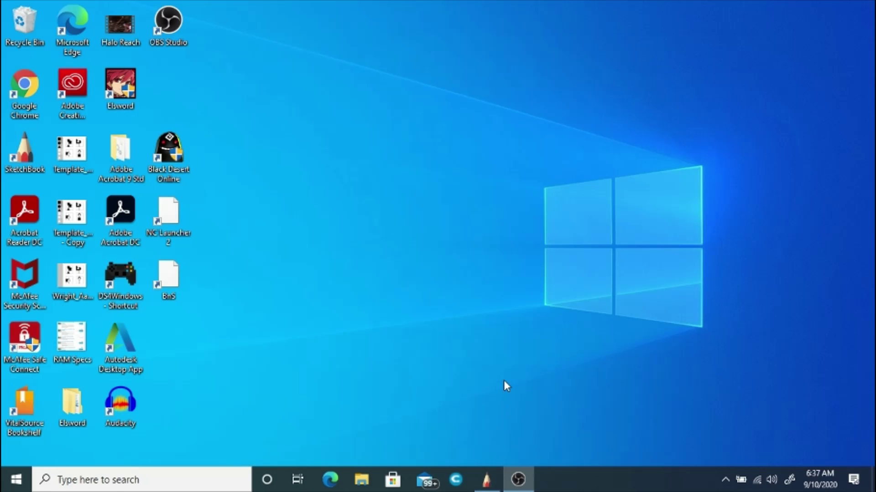
pyautogui.moveTo(520, 477)
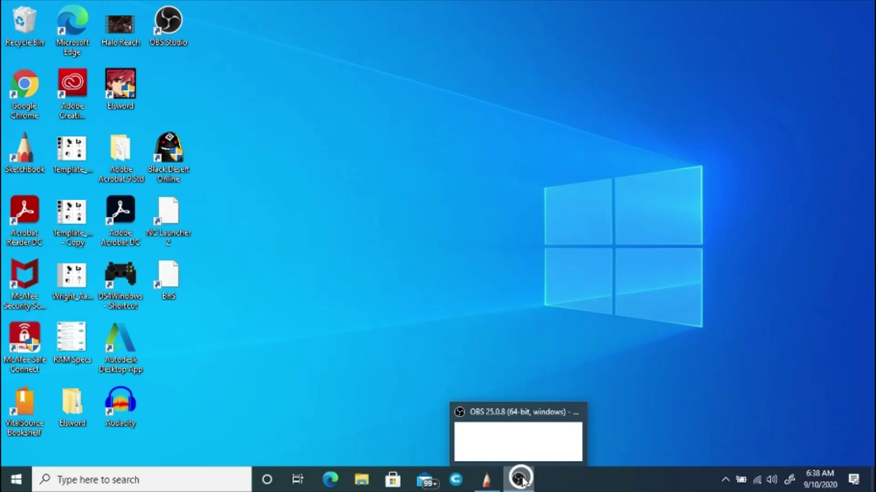
pyautogui.rightClick(523, 453)
pyautogui.click(538, 399)
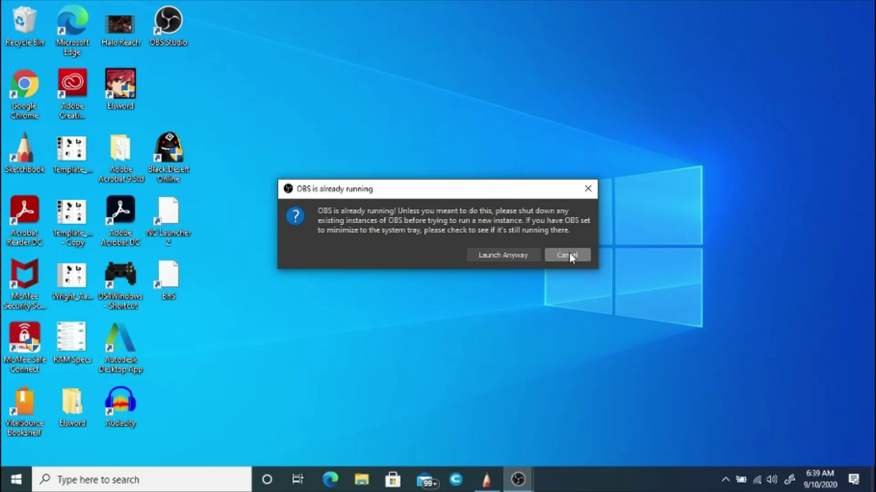
pyautogui.click(561, 255)
pyautogui.moveTo(518, 480)
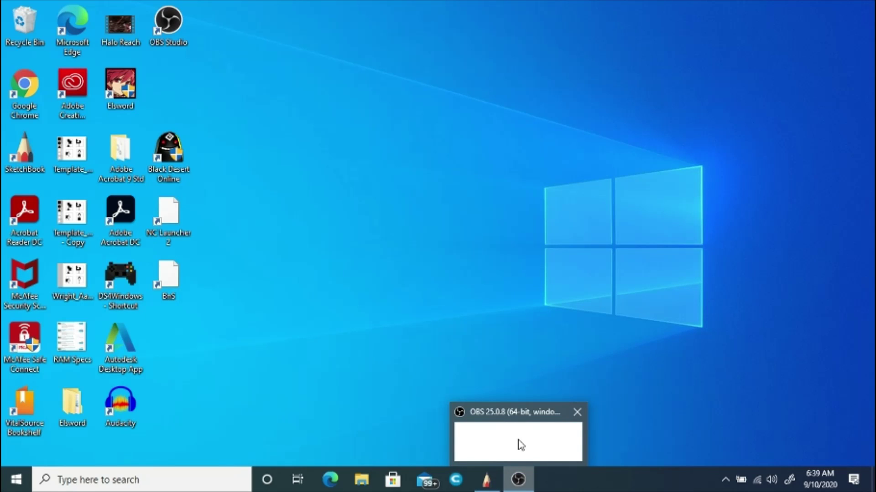
pyautogui.click(489, 486)
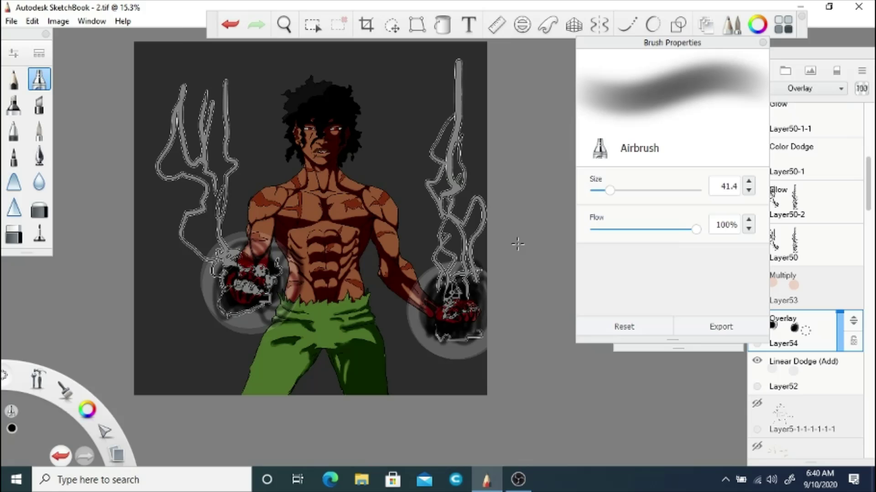
# - Save a JPEG copy of the drawing named Flame in a new Flame folder inside Digiart1
pyautogui.click(11, 21)
pyautogui.click(45, 130)
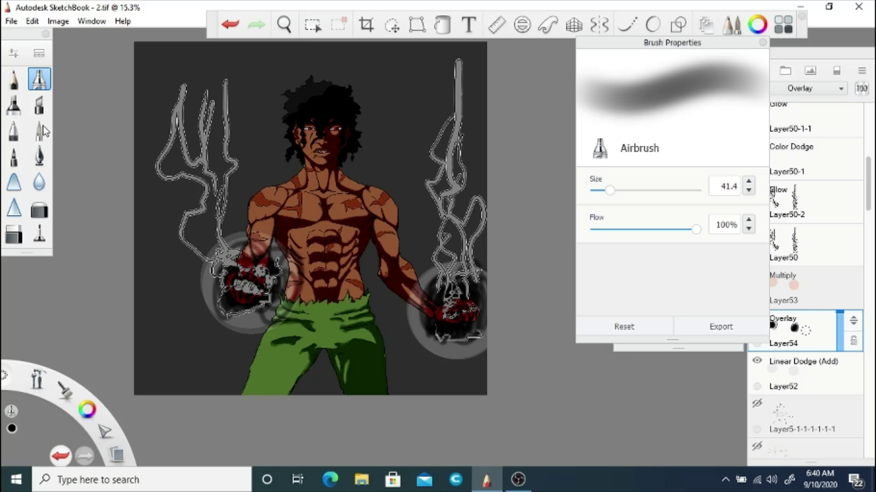
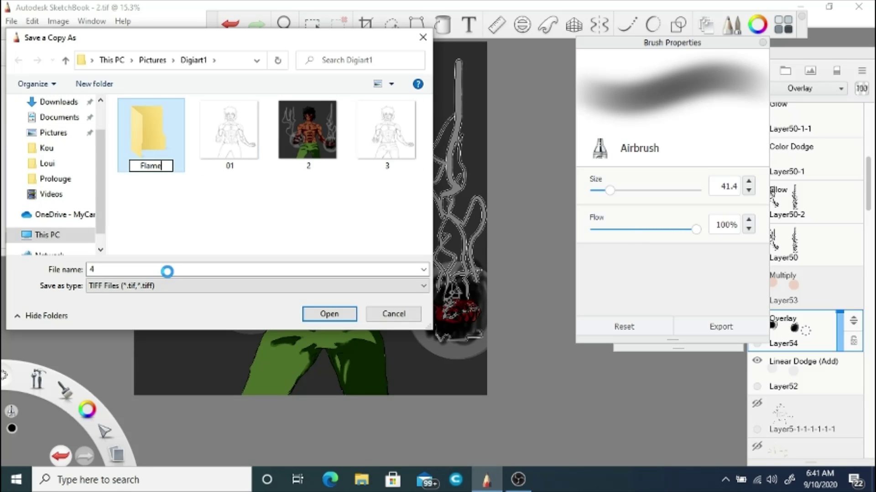
pyautogui.press('Return')
pyautogui.press('Return')
pyautogui.click(256, 286)
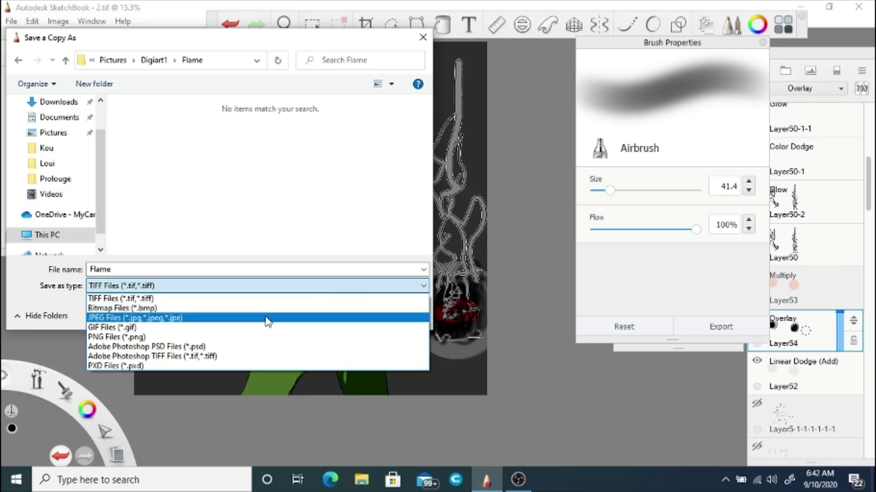
pyautogui.click(196, 321)
pyautogui.click(329, 314)
pyautogui.press('Return')
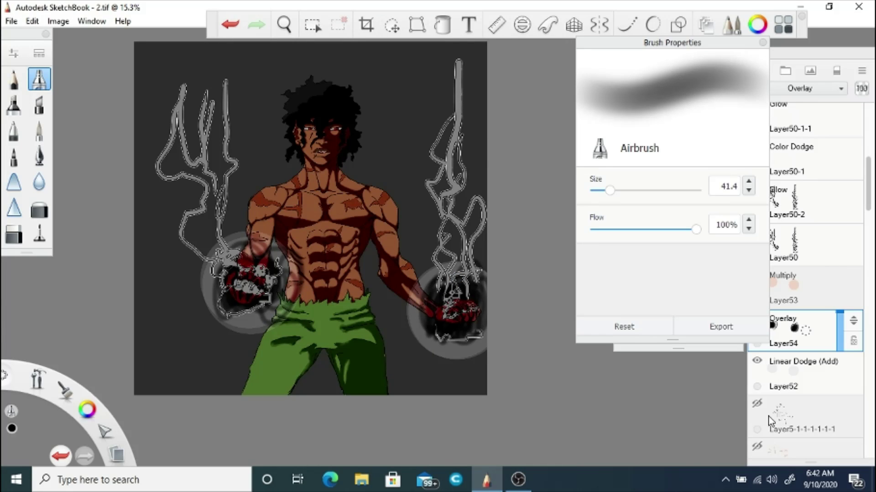
# - Hide the circle and airbrush layers over the hands, both black energy layers and the topmost Glow energy copy
pyautogui.click(757, 361)
pyautogui.click(757, 275)
pyautogui.scroll(2, 775, 228)
pyautogui.click(763, 181)
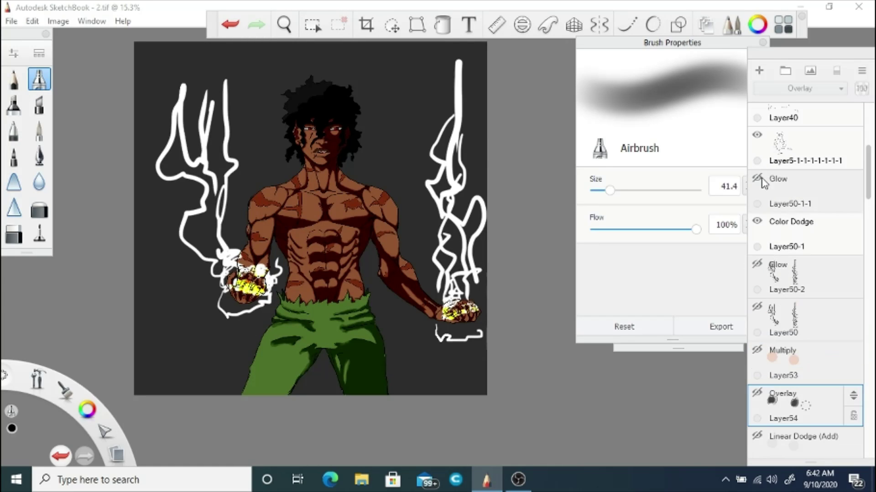
# - Hide the Color Dodge energy layer and save a JPEG copy named Flame1 in the Flame folder
pyautogui.click(757, 221)
pyautogui.hotkey('ctrl', 'shift', 's')
pyautogui.click(327, 312)
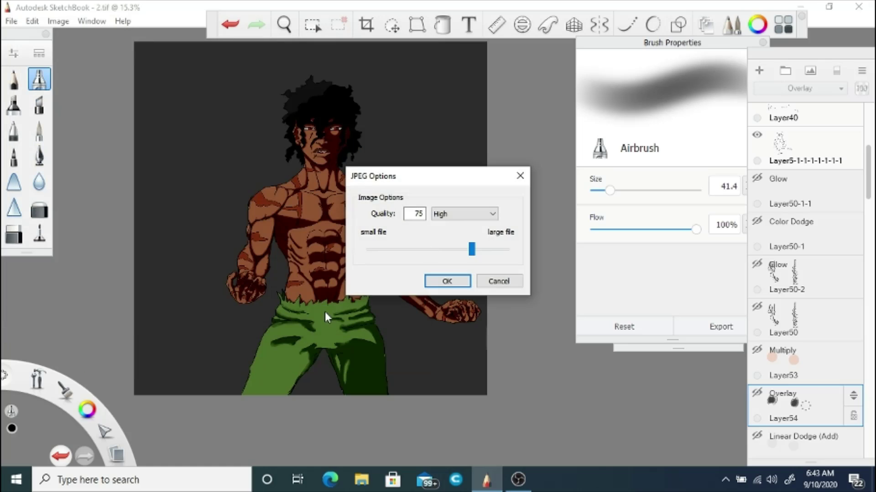
pyautogui.click(447, 281)
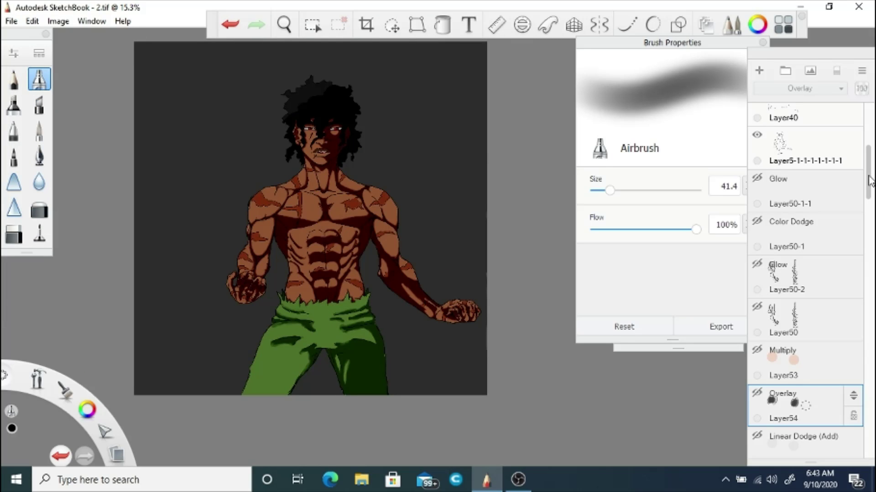
# - Hide the dark gray background layer, Layer49, and save a JPEG copy named Flame2 in the Flame folder
pyautogui.scroll(-10, 869, 180)
pyautogui.click(757, 240)
pyautogui.click(11, 21)
pyautogui.click(73, 127)
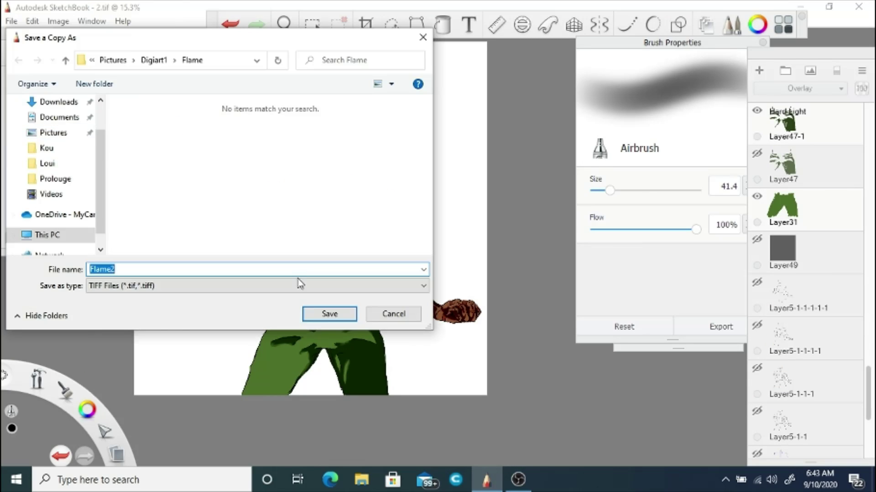
pyautogui.press('Return')
pyautogui.click(465, 281)
# - Hide the hair shading layer, the Multiply scar layer and the Soft Light and Hard Light shading layers of the skin and pants
pyautogui.scroll(15, 811, 187)
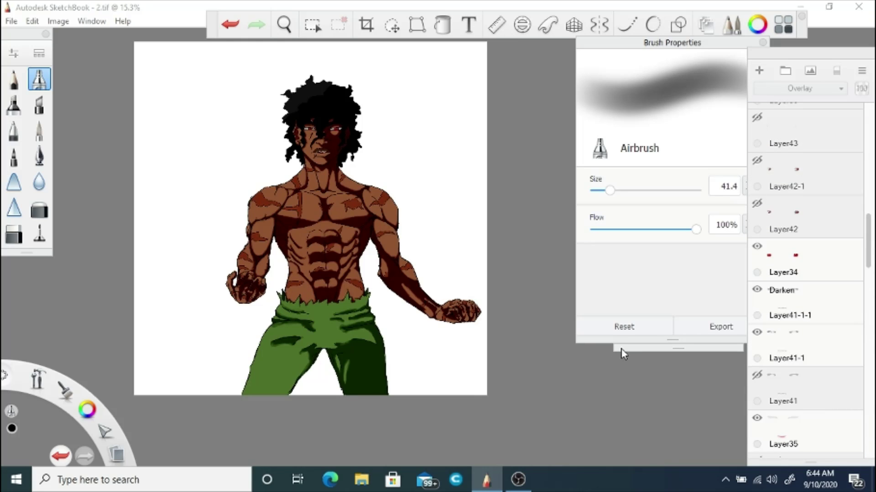
pyautogui.click(869, 301)
pyautogui.scroll(-1, 858, 274)
pyautogui.click(757, 250)
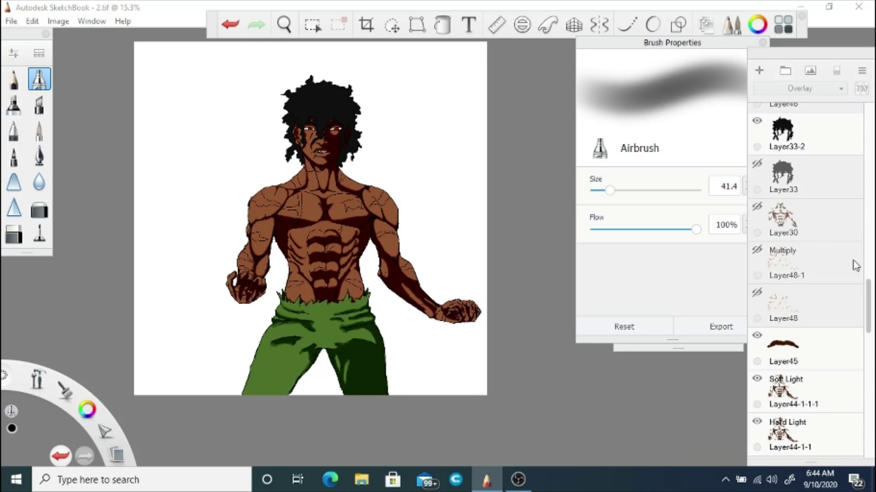
pyautogui.click(756, 379)
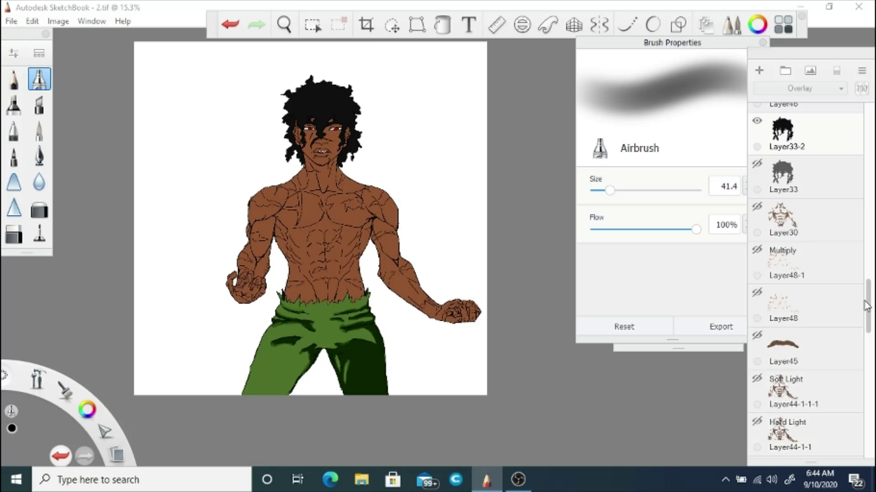
pyautogui.scroll(-5, 802, 274)
pyautogui.click(756, 282)
pyautogui.click(757, 324)
# - Save a JPEG copy of the flat-coloured character named Flame3 in the Flame folder
pyautogui.click(7, 25)
pyautogui.click(51, 125)
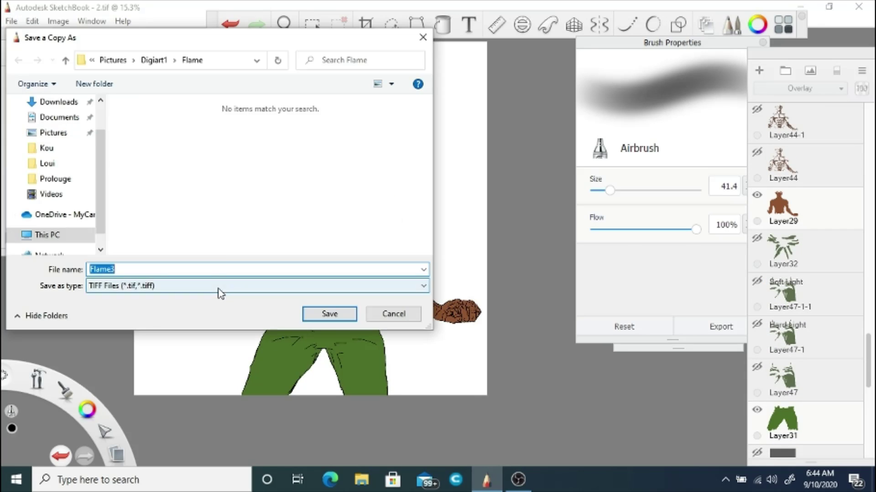
pyautogui.click(308, 314)
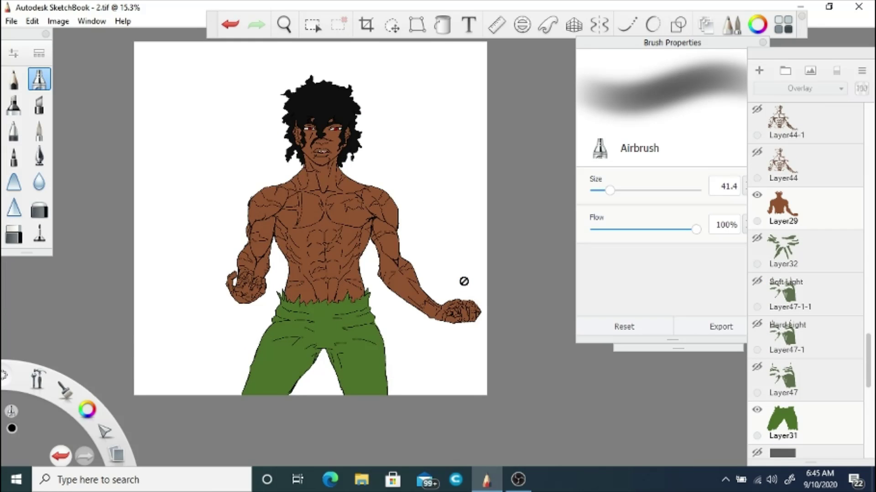
# - Hide the flat pants and skin colours along with the hair, mouth and eye colour layers
pyautogui.click(756, 410)
pyautogui.click(757, 195)
pyautogui.scroll(5, 803, 273)
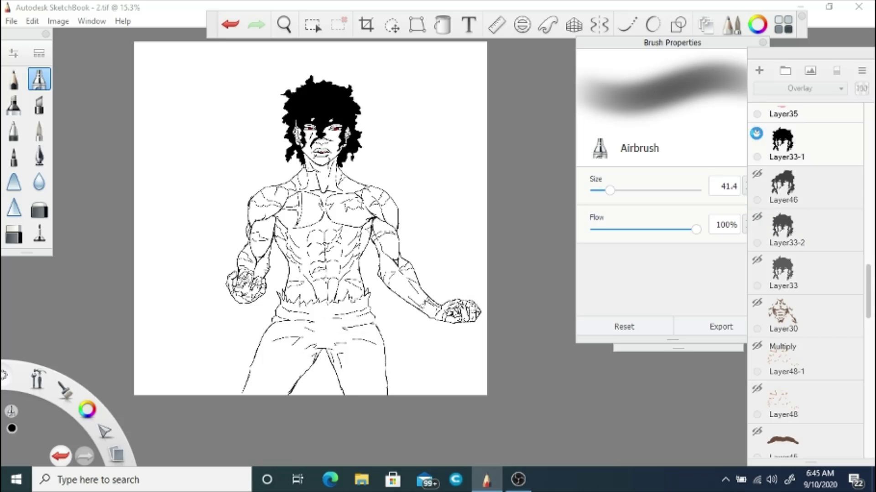
pyautogui.click(756, 133)
pyautogui.scroll(5, 803, 273)
# - Save a JPEG copy of the line art named Flame4 in the Flame folder
pyautogui.hotkey('ctrl', 'shift', 's')
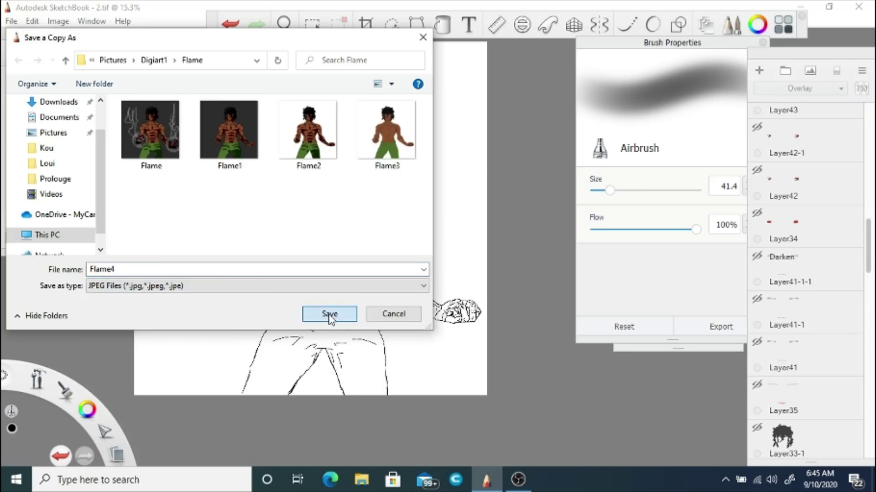
pyautogui.click(329, 314)
pyautogui.click(462, 280)
# - Hide the scar line layer, Layer40, and the main line art layer below it
pyautogui.moveTo(868, 247); pyautogui.dragTo(867, 162)
pyautogui.click(756, 205)
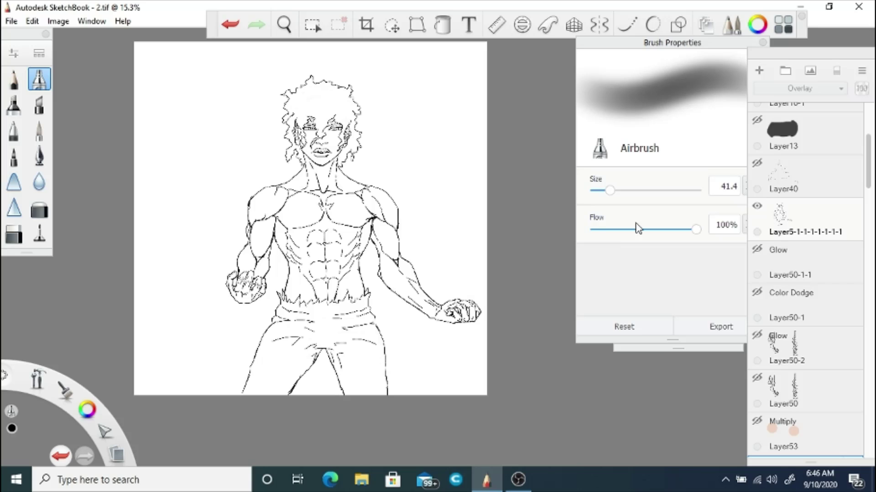
pyautogui.click(756, 206)
pyautogui.click(757, 163)
pyautogui.click(756, 162)
# - Briefly show the blue skeleton sketch on Layer7 and hide it again
pyautogui.moveTo(868, 164); pyautogui.dragTo(868, 433)
pyautogui.click(757, 323)
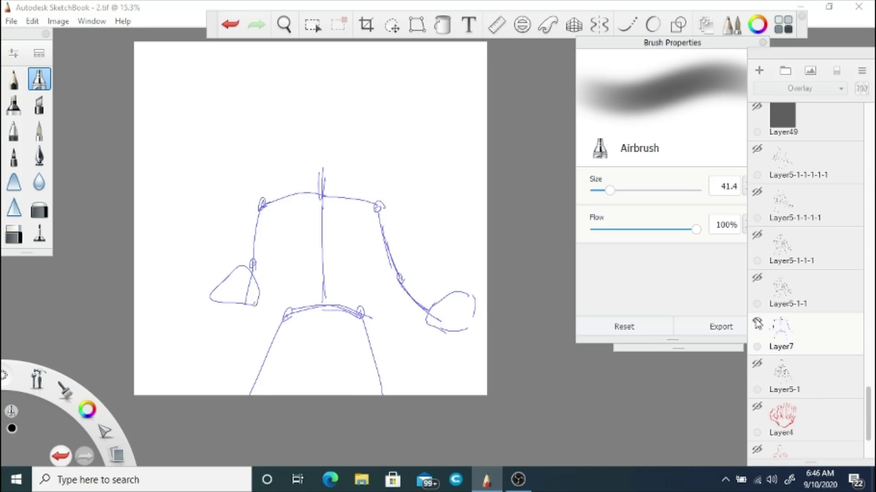
pyautogui.click(757, 323)
# - Show the Soft Light and Hard Light shading layers of the pants and skin and the hair shading on Layer46
pyautogui.scroll(-5, 775, 324)
pyautogui.click(756, 256)
pyautogui.scroll(-2, 775, 273)
pyautogui.click(757, 246)
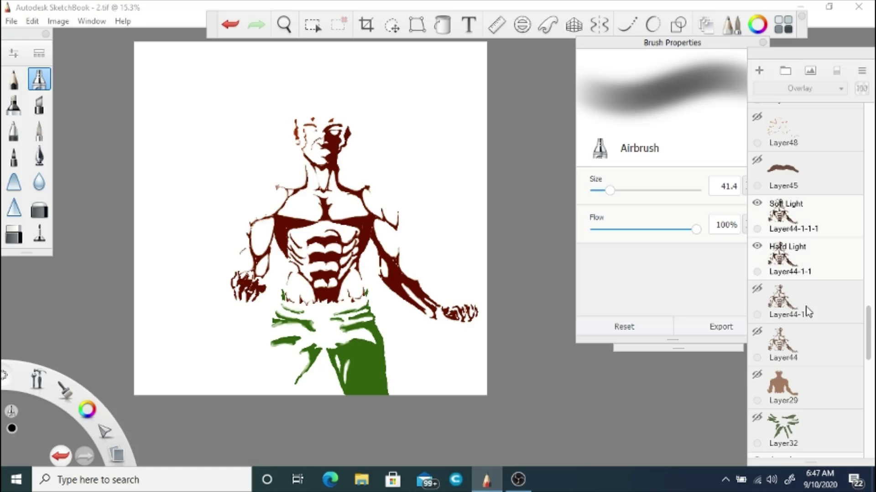
pyautogui.scroll(8, 762, 289)
pyautogui.click(756, 246)
pyautogui.click(758, 290)
pyautogui.click(757, 290)
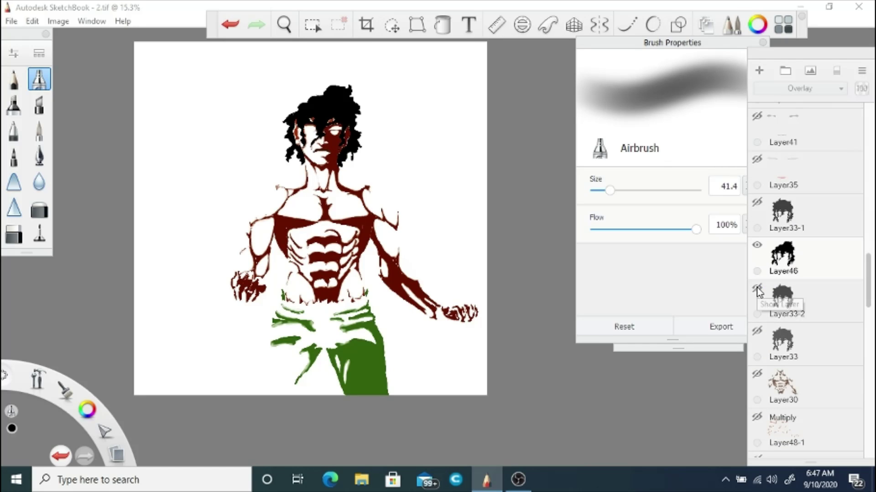
# - Show the face shading on Layer41-1 and its Darken copy Layer41-1-1, leaving Layer41 hidden
pyautogui.scroll(4, 758, 290)
pyautogui.click(756, 274)
pyautogui.scroll(2, 858, 255)
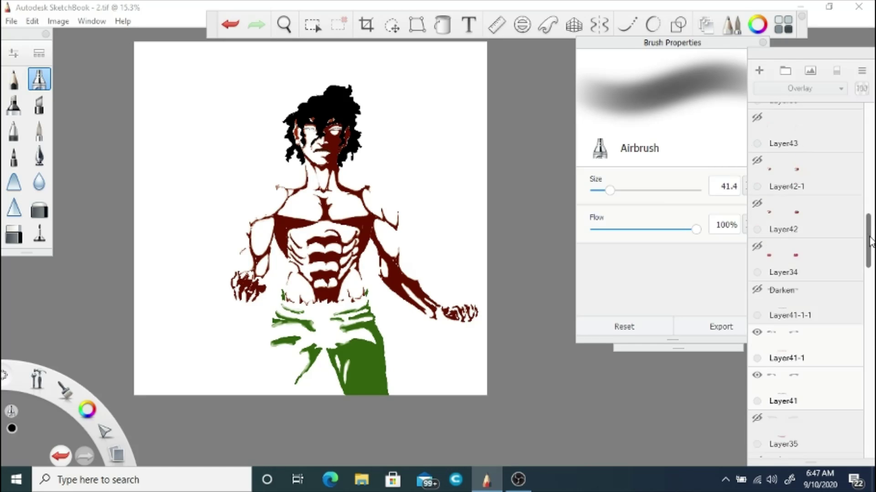
pyautogui.click(758, 384)
pyautogui.click(757, 298)
# - Preview the eye layers Layer42 and Layer42-1 and the details on Layer36, and hide them again
pyautogui.click(757, 211)
pyautogui.click(757, 169)
pyautogui.scroll(3, 869, 223)
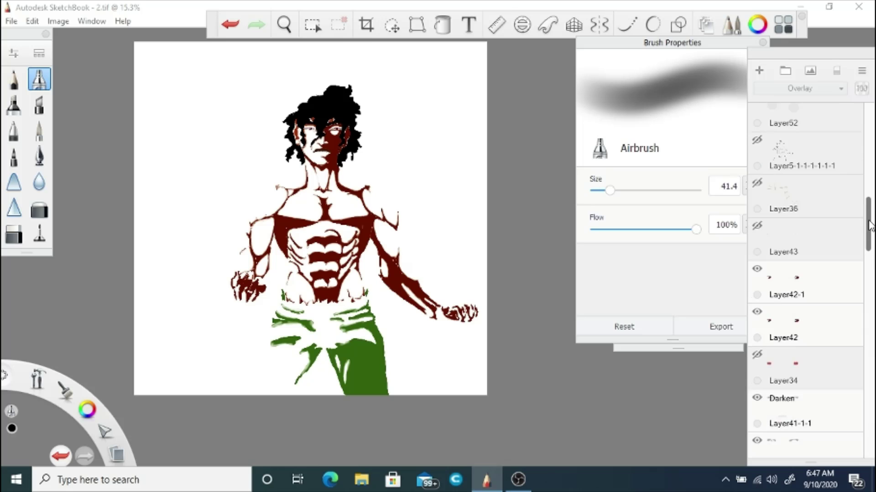
pyautogui.click(757, 320)
pyautogui.click(757, 277)
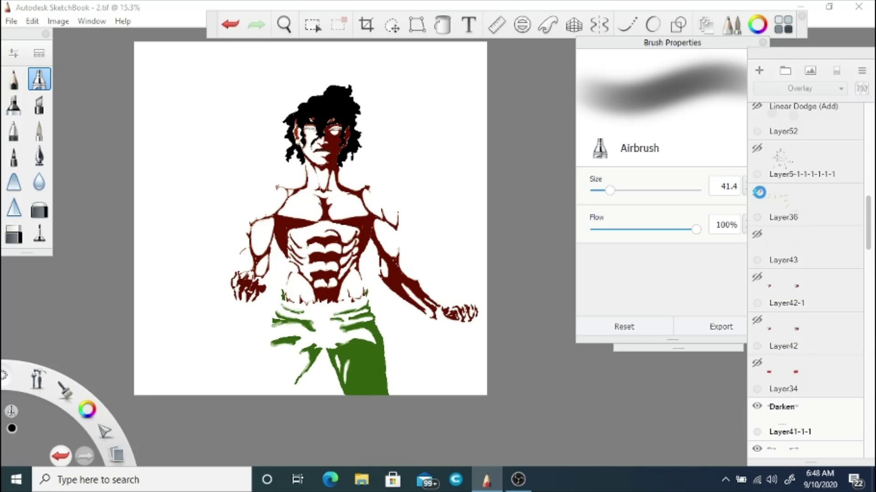
pyautogui.click(757, 191)
pyautogui.click(757, 191)
# - Save a JPEG copy of the shading-only view in the Flame folder
pyautogui.click(11, 21)
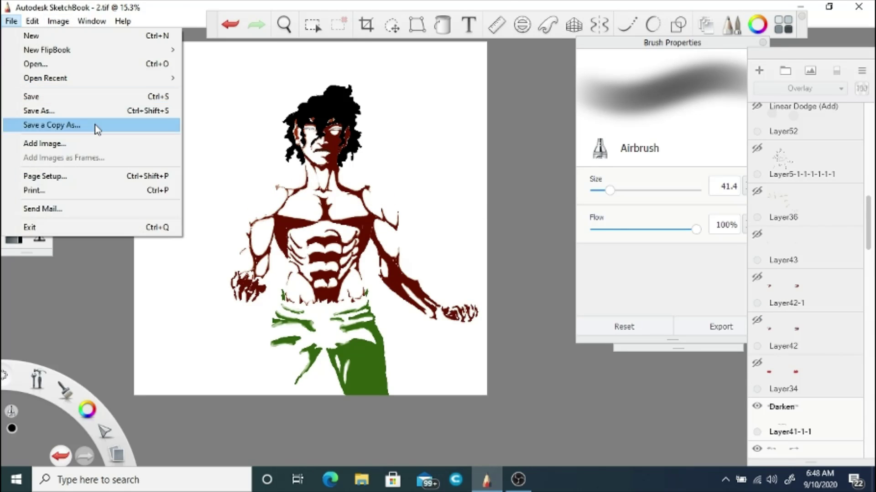
pyautogui.click(97, 127)
pyautogui.press('Return')
pyautogui.click(447, 279)
# - Show the flat pants and skin colours, Layer45 and the Multiply scar layer
pyautogui.scroll(-5, 823, 231)
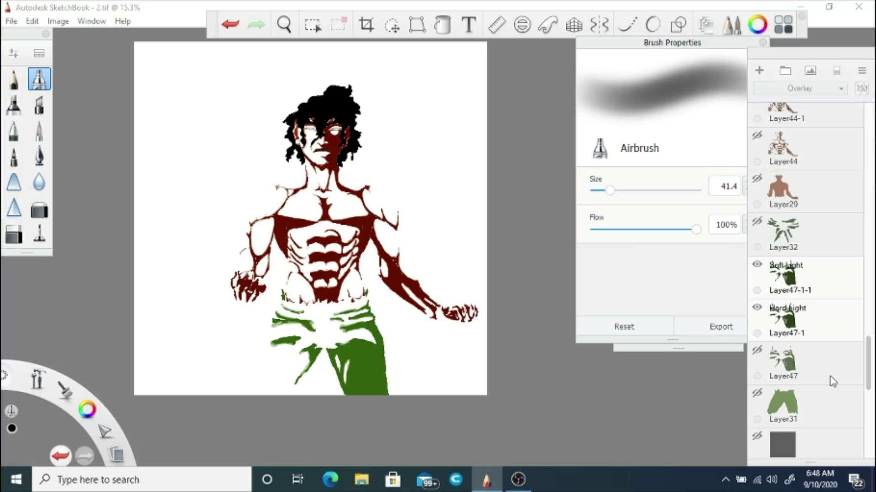
pyautogui.click(757, 395)
pyautogui.scroll(2, 784, 347)
pyautogui.click(757, 279)
pyautogui.scroll(4, 802, 297)
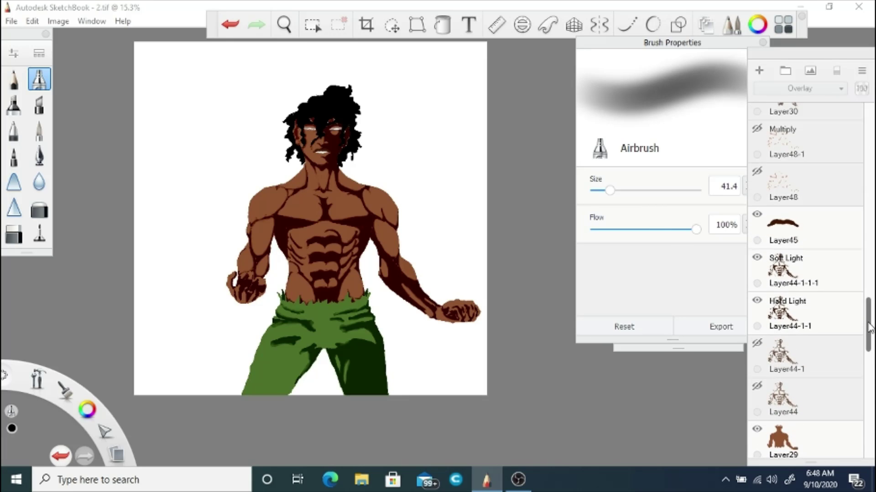
pyautogui.scroll(3, 821, 319)
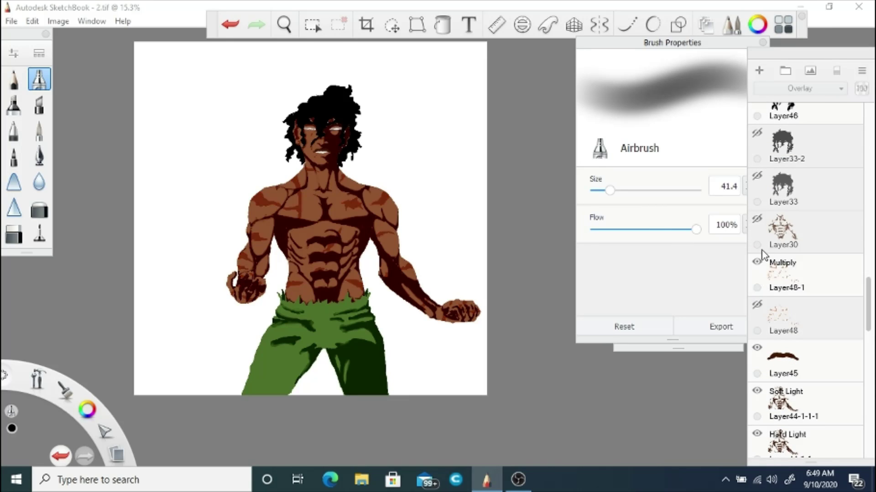
# - Show the lighter scar colour on Layer48, the base hair on Layer33-2 and the lip colour on Layer35
pyautogui.click(757, 304)
pyautogui.scroll(6, 831, 320)
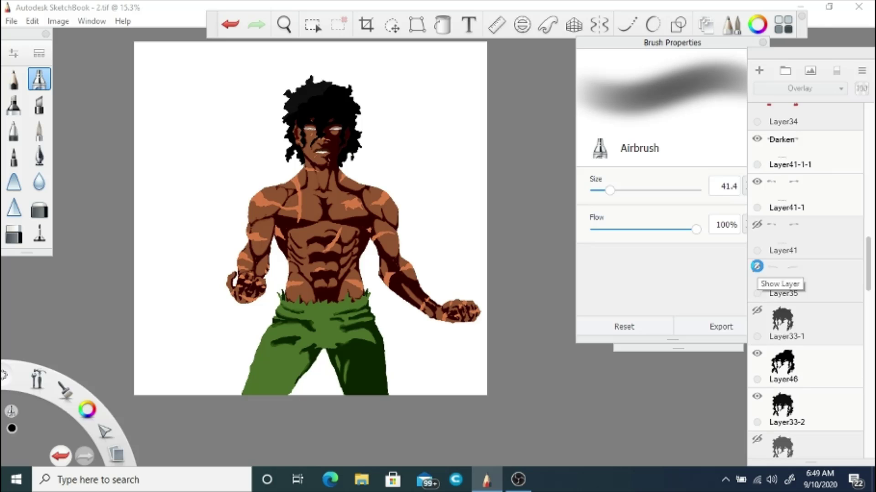
pyautogui.scroll(3, 760, 231)
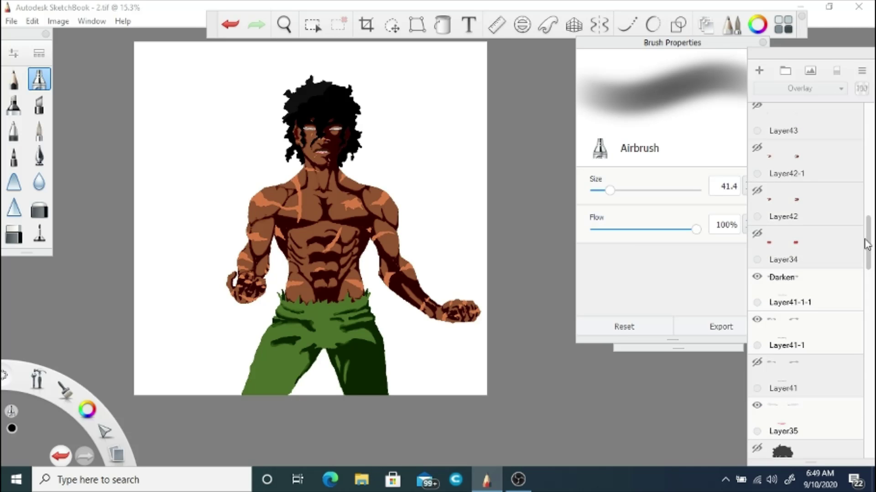
# - Show the black energy layer around the hands together with its two Glow copies and Color Dodge copy
pyautogui.moveTo(868, 245); pyautogui.dragTo(870, 214)
pyautogui.scroll(1, 870, 214)
pyautogui.click(757, 109)
pyautogui.scroll(3, 803, 182)
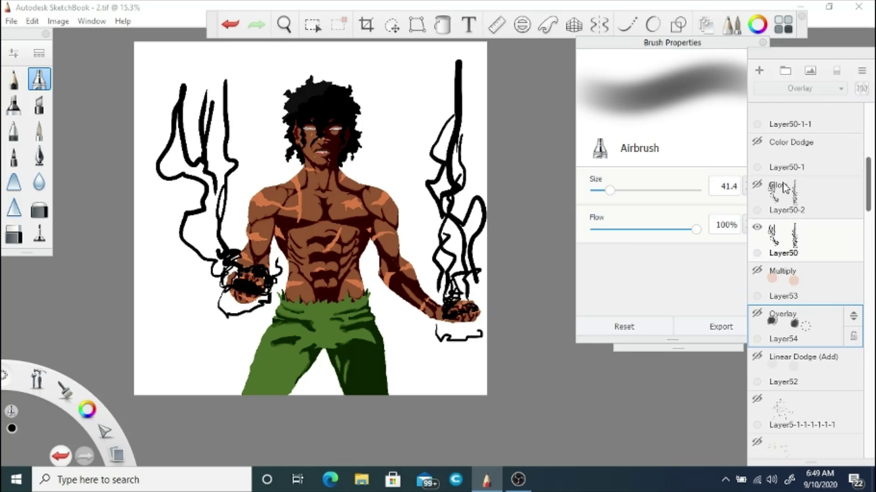
pyautogui.scroll(2, 869, 172)
# - Save a JPEG copy of the character with the energy named Flame7 in the Flame folder
pyautogui.click(32, 21)
pyautogui.click(28, 75)
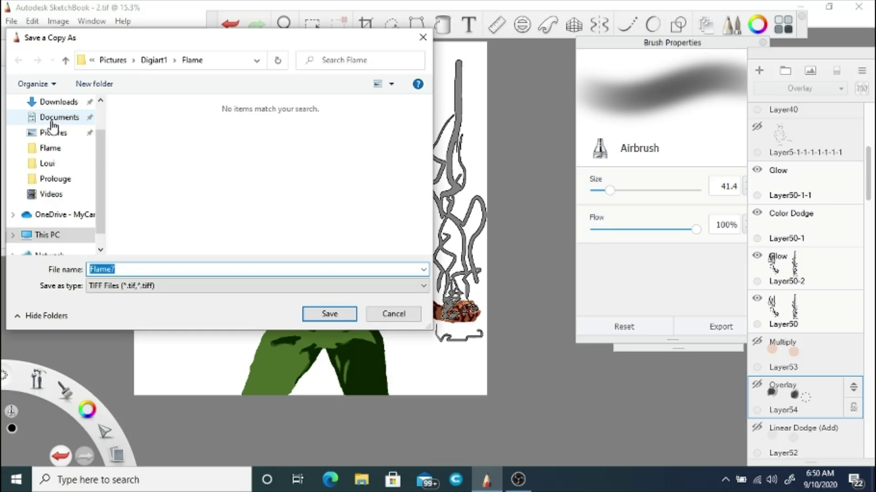
pyautogui.click(190, 286)
pyautogui.click(190, 303)
pyautogui.click(329, 314)
pyautogui.click(447, 282)
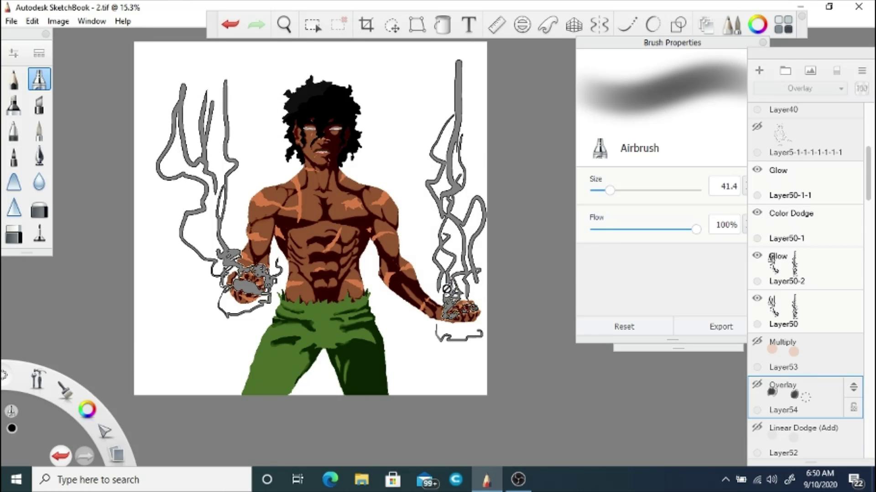
# - Show the dark background layer, Layer49, and save a JPEG copy named Flame8 at quality 100 (Best)
pyautogui.scroll(-10, 869, 160)
pyautogui.click(757, 219)
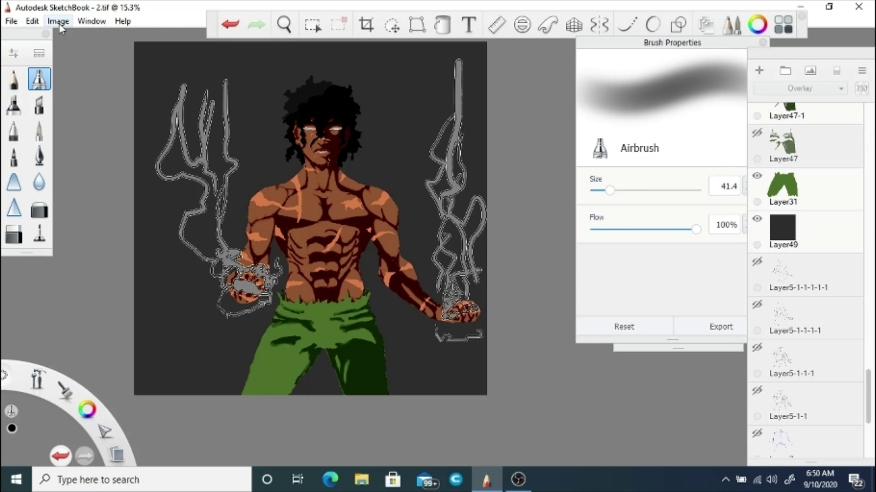
pyautogui.click(11, 21)
pyautogui.click(28, 75)
pyautogui.click(330, 314)
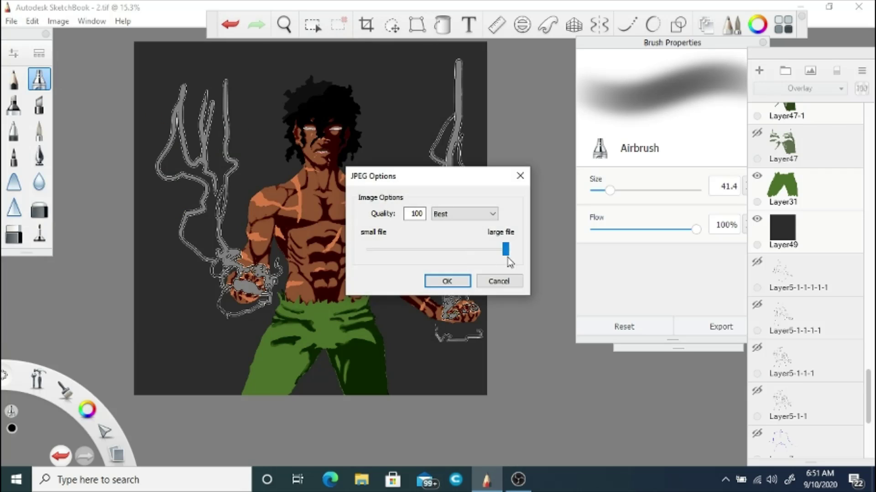
pyautogui.click(461, 280)
pyautogui.click(424, 286)
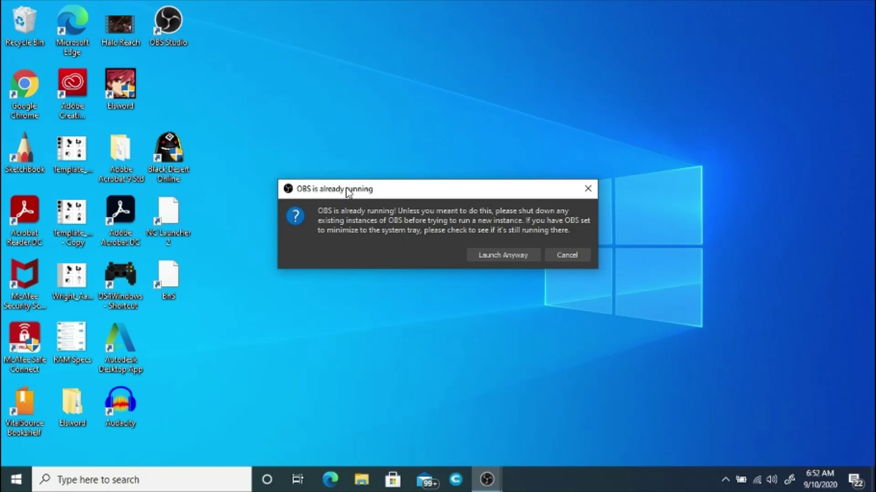
# - Cancel launching a second OBS instance and dismiss the window options for OBS Studio
pyautogui.click(561, 258)
pyautogui.rightClick(487, 478)
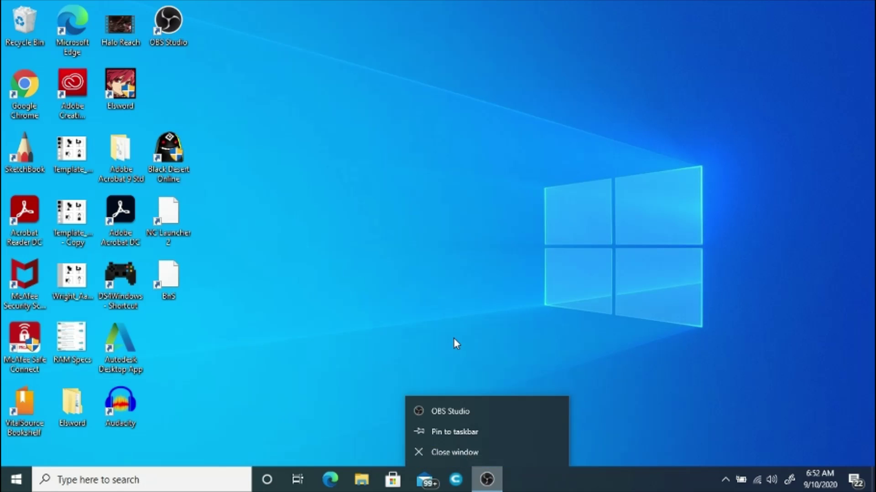
pyautogui.click(453, 338)
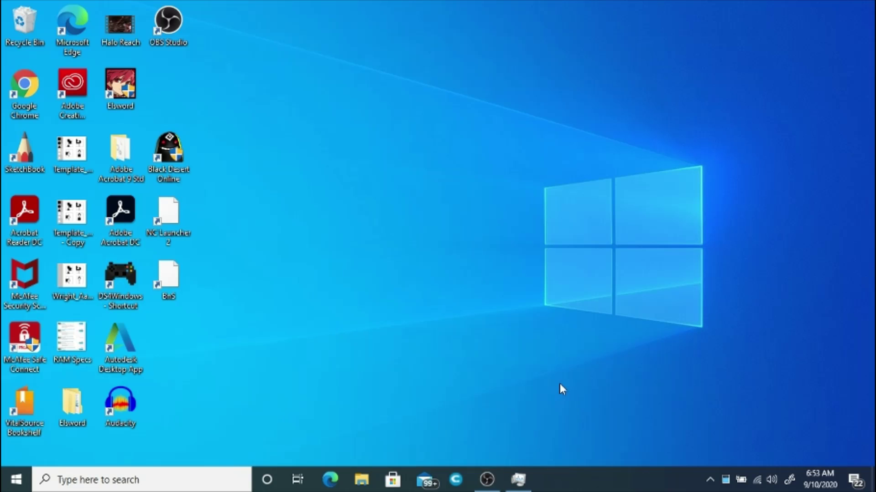
# - Launch OBS Studio from the desktop, choosing to start it despite the instance already running
pyautogui.click(267, 68)
pyautogui.click(486, 479)
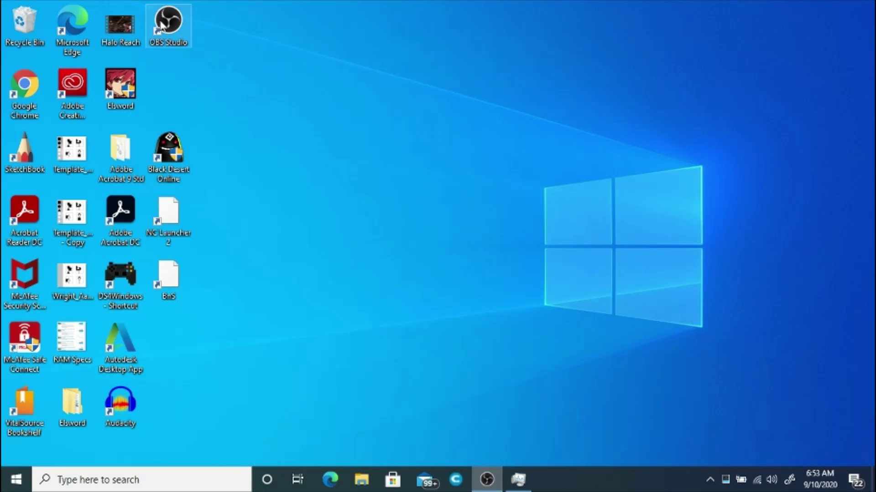
pyautogui.click(517, 254)
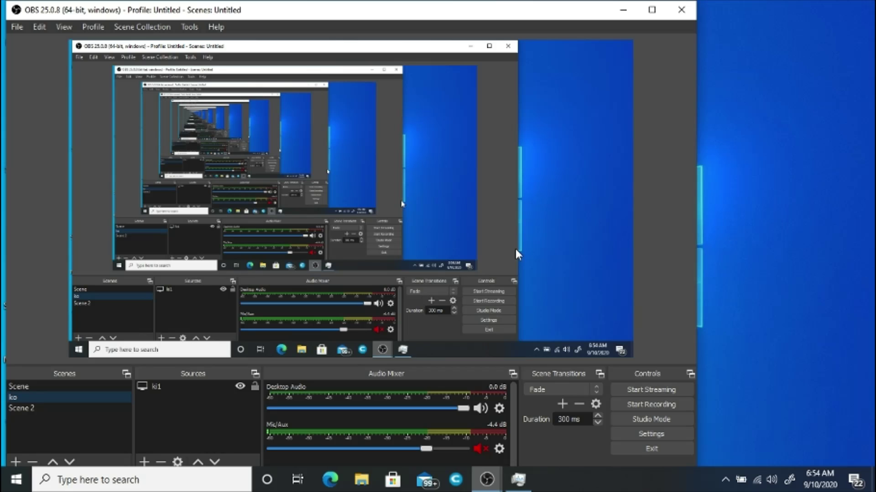
# - Open the Videos folder in File Explorer
pyautogui.click(353, 480)
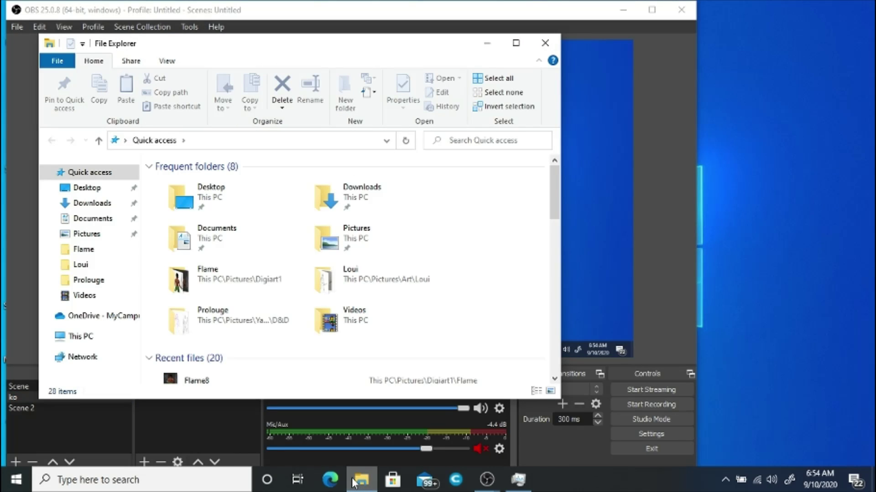
pyautogui.click(84, 295)
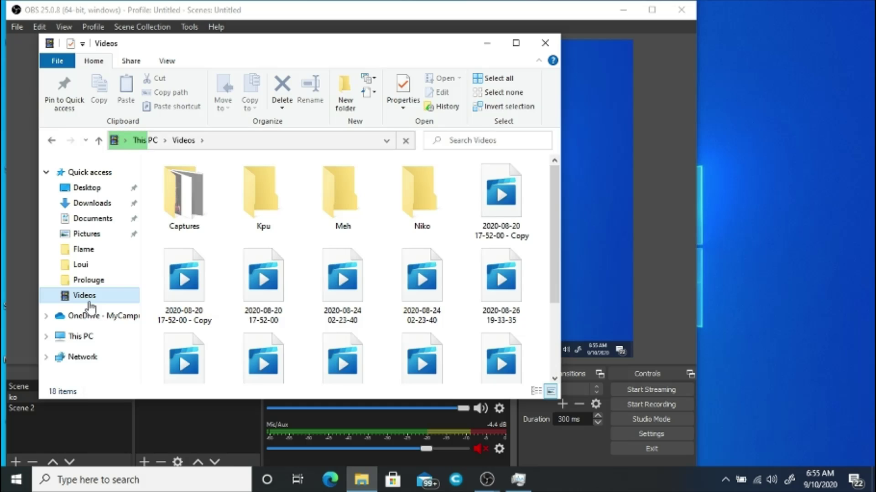
pyautogui.scroll(-5, 556, 292)
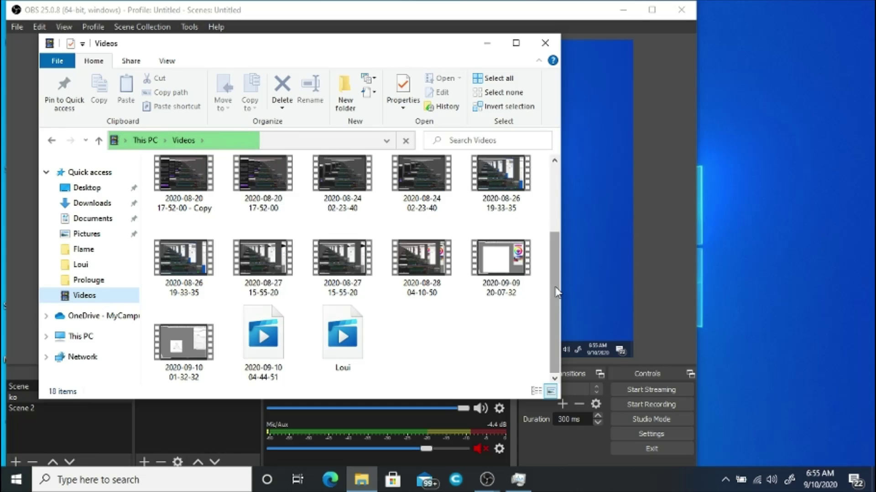
pyautogui.doubleClick(266, 340)
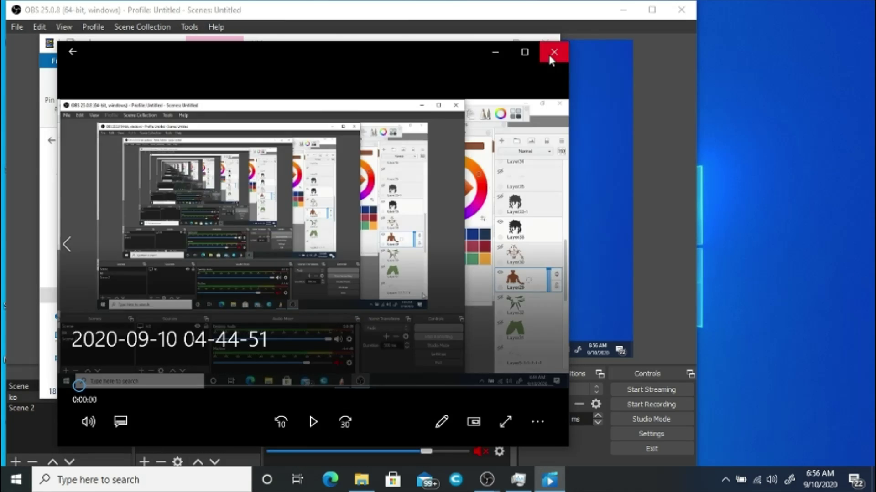
pyautogui.click(554, 52)
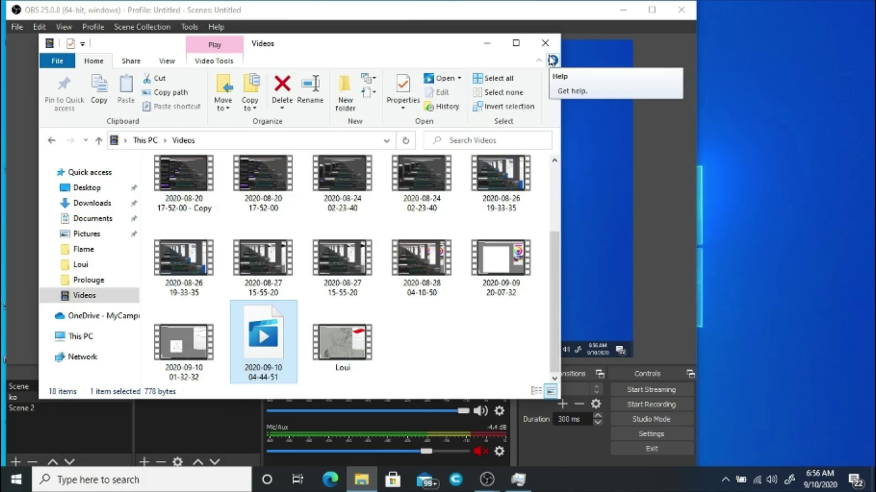
pyautogui.click(17, 27)
pyautogui.click(27, 56)
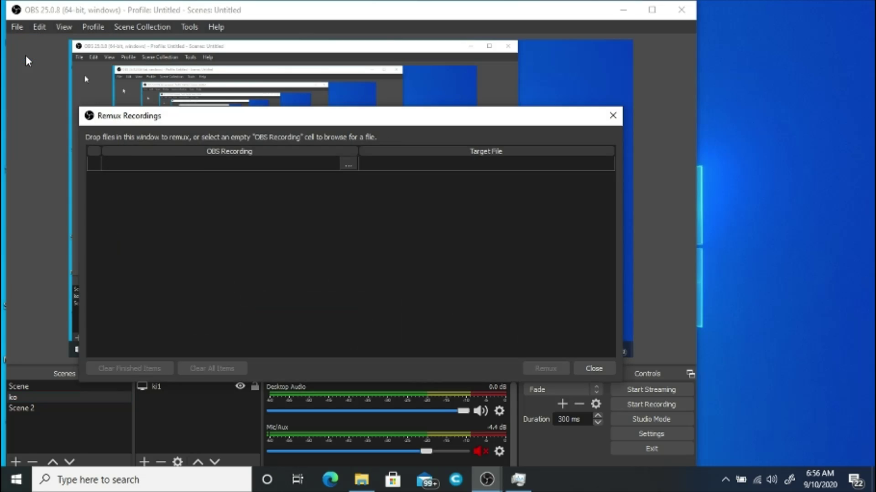
pyautogui.click(348, 165)
pyautogui.scroll(-3, 319, 297)
pyautogui.click(385, 274)
pyautogui.keyDown('shift'); pyautogui.click(228, 337); pyautogui.keyUp('shift')
pyautogui.click(419, 412)
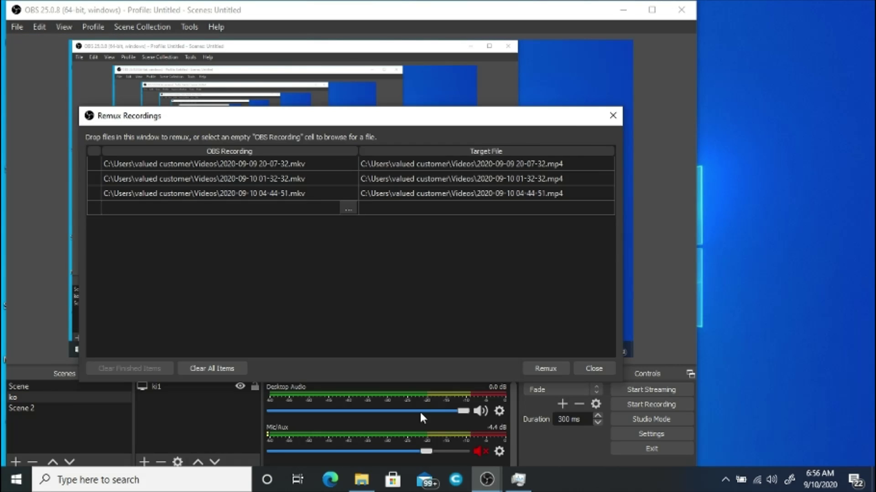
pyautogui.click(540, 368)
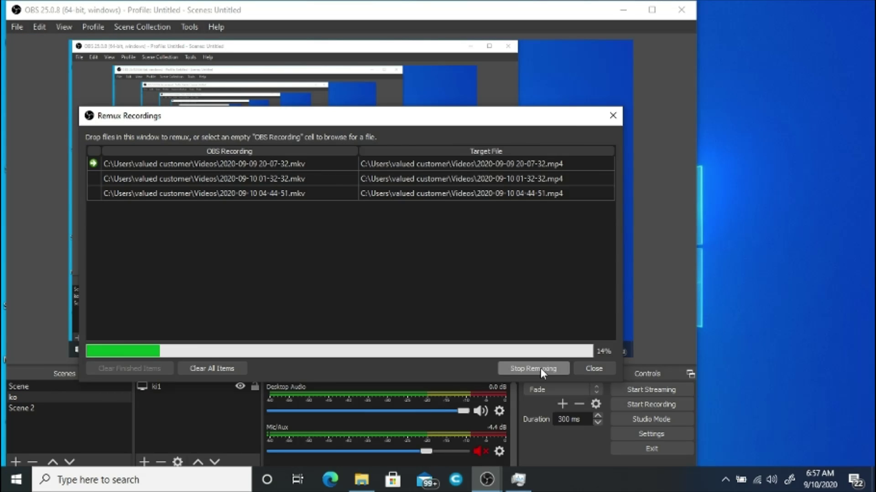